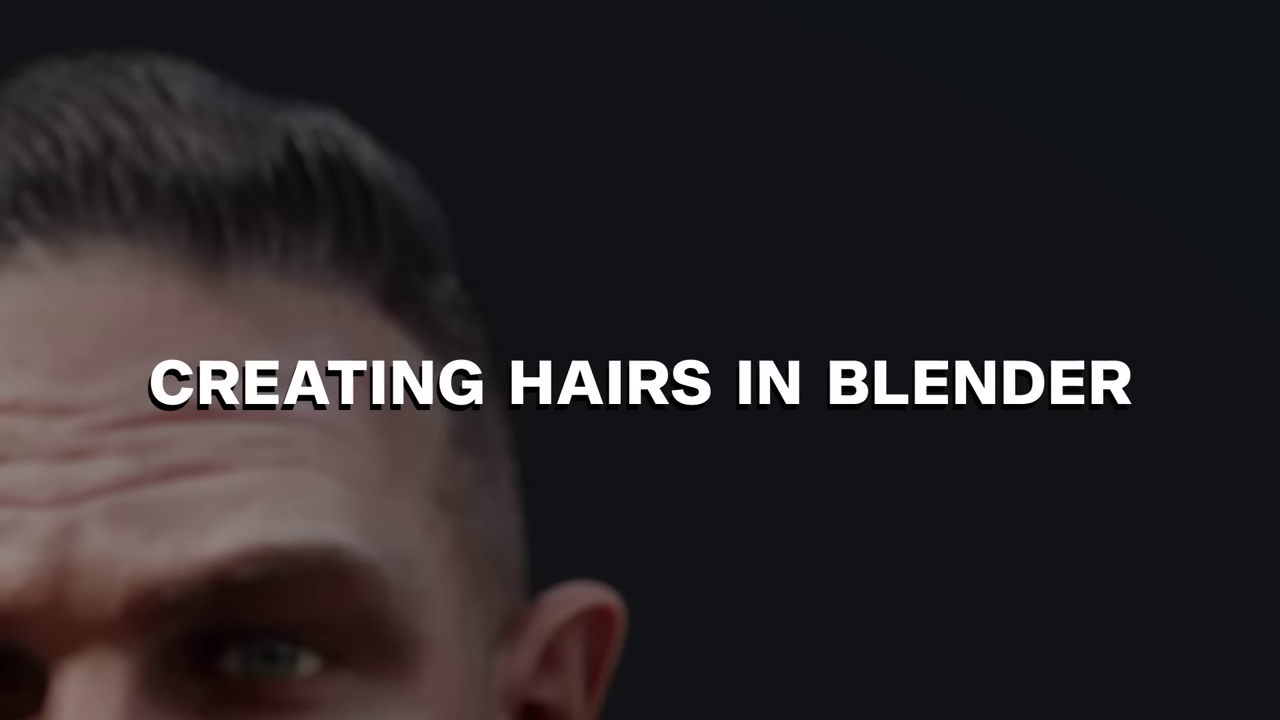
Isolate the head in local view, seen from a straight front view
{"action": "key", "text": "KP_Divide"}
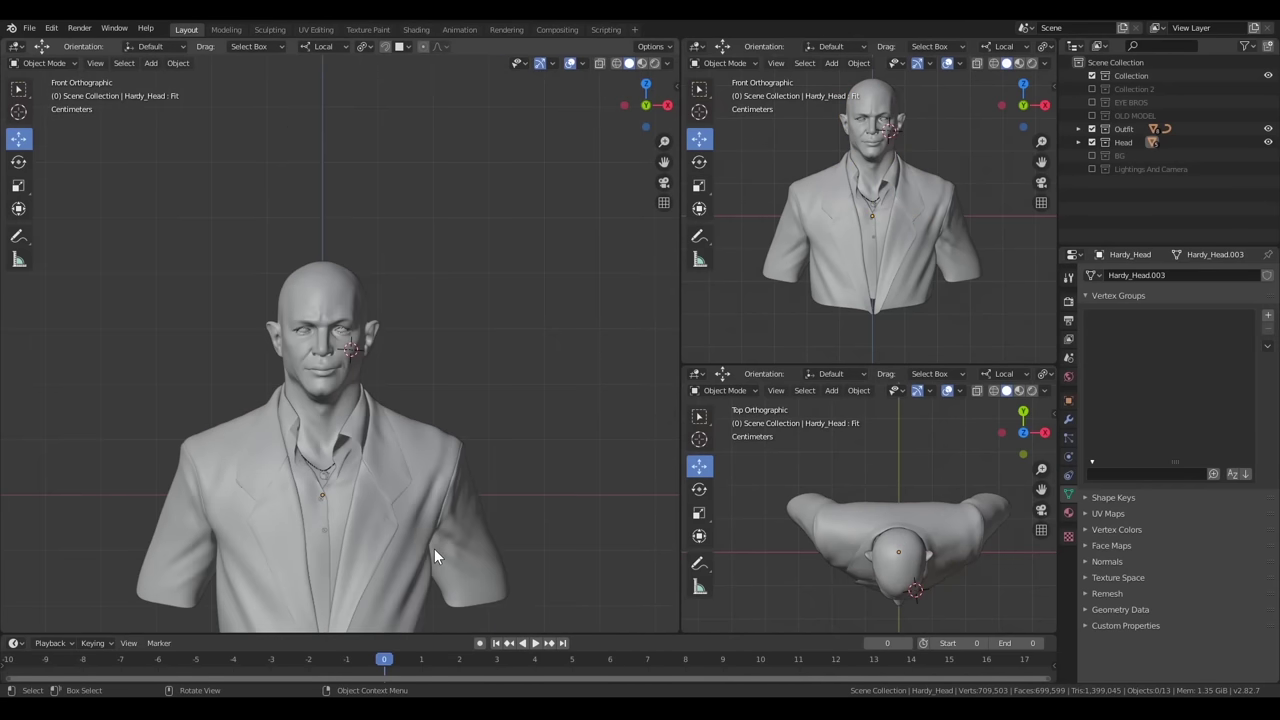
{"action": "key", "text": "KP_0"}
{"action": "key", "text": "KP_1"}
{"action": "key", "text": "KP_Divide"}
{"action": "scroll", "coordinate": [328, 283], "scroll_direction": "up", "scroll_amount": 3}
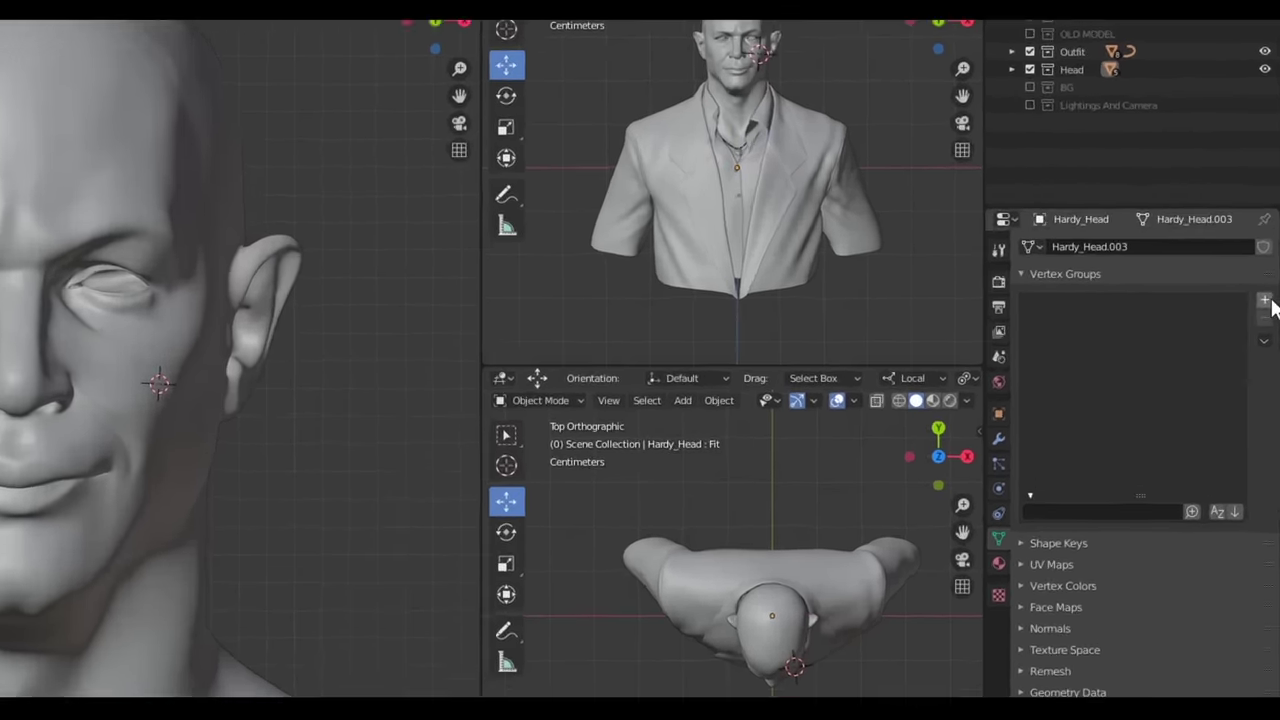
Add a vertex group named 'main Scalp' to the head and enter Edit Mode
{"action": "left_click", "coordinate": [1265, 301]}
{"action": "double_click", "coordinate": [1111, 309]}
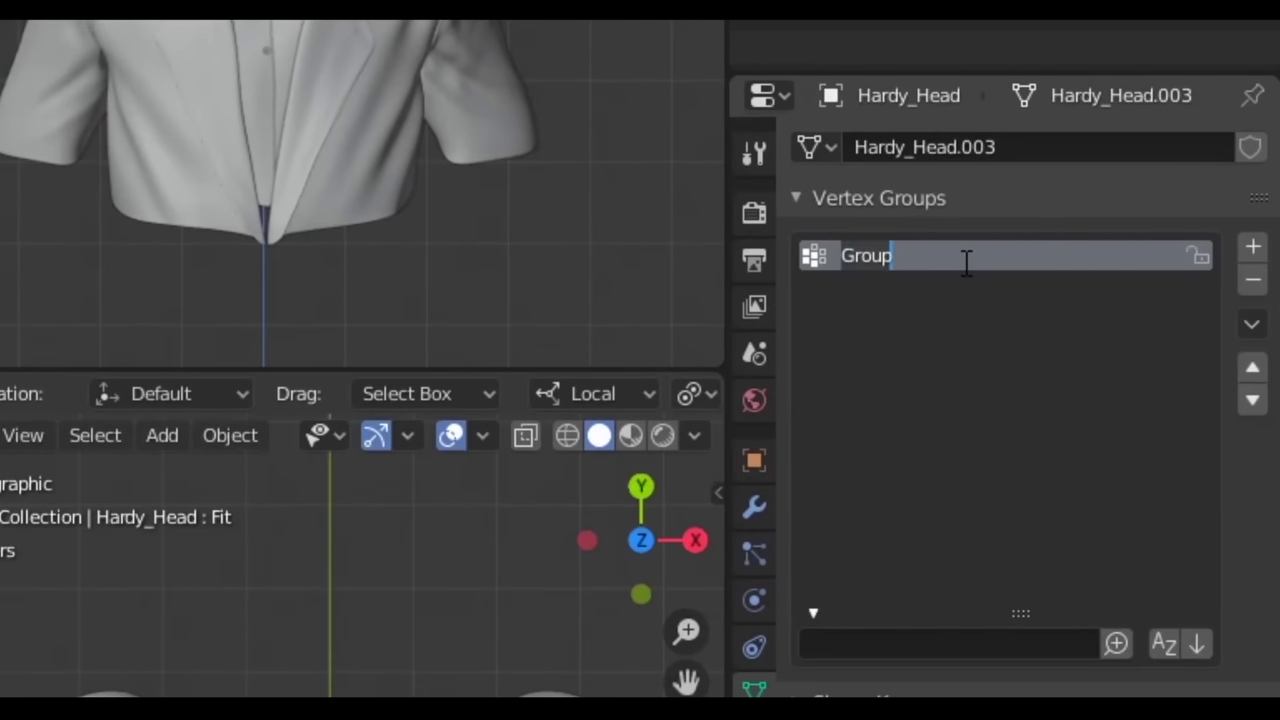
{"action": "type", "text": "p"}
{"action": "key", "text": "Return"}
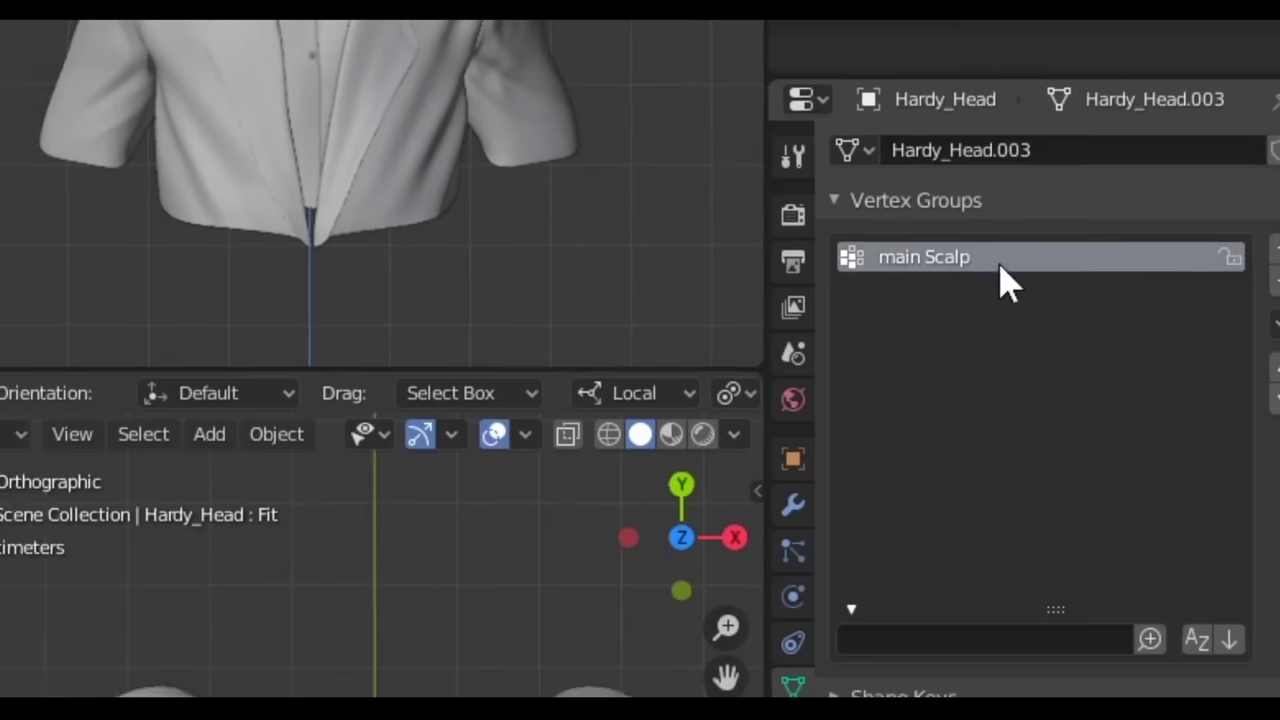
{"action": "key", "text": "Tab"}
In right side view, lasso-select the top of the scalp toward the ear, excluding the lower front patch
{"action": "key", "text": "Home"}
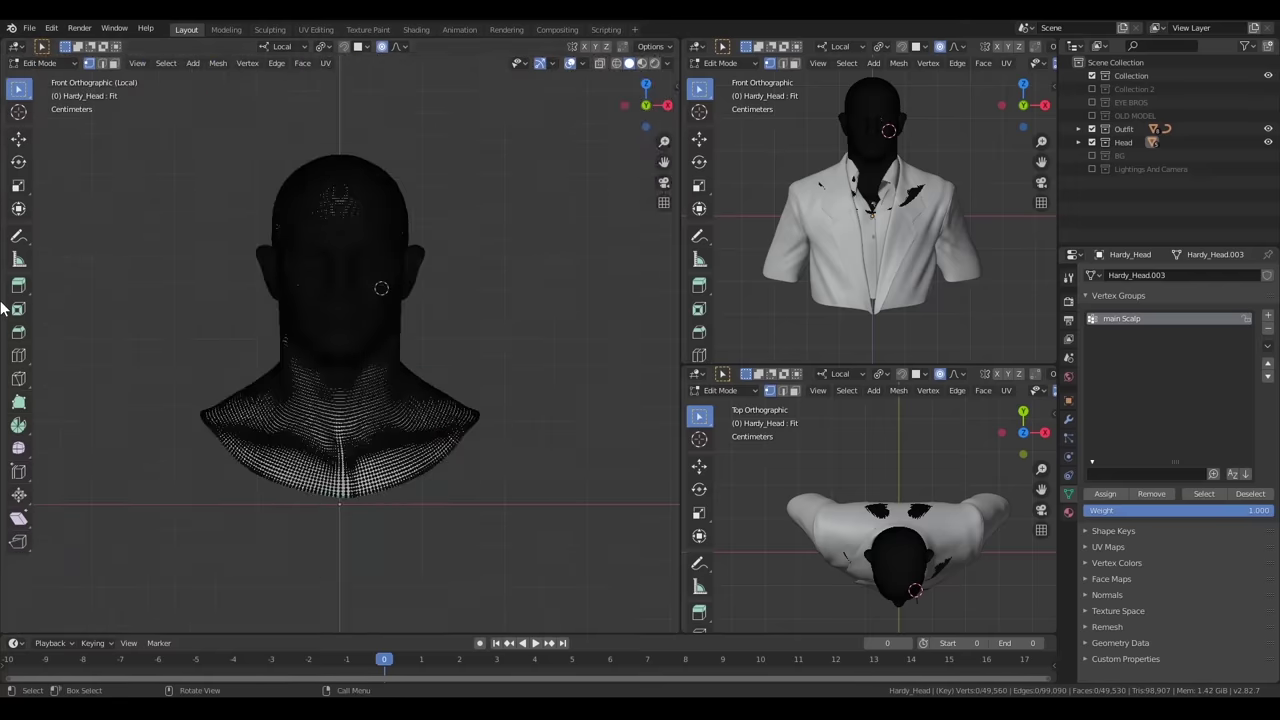
{"action": "key", "text": "KP_3"}
{"action": "scroll", "coordinate": [366, 363], "scroll_direction": "up", "scroll_amount": 4}
{"action": "scroll", "coordinate": [366, 363], "scroll_direction": "up", "scroll_amount": 2}
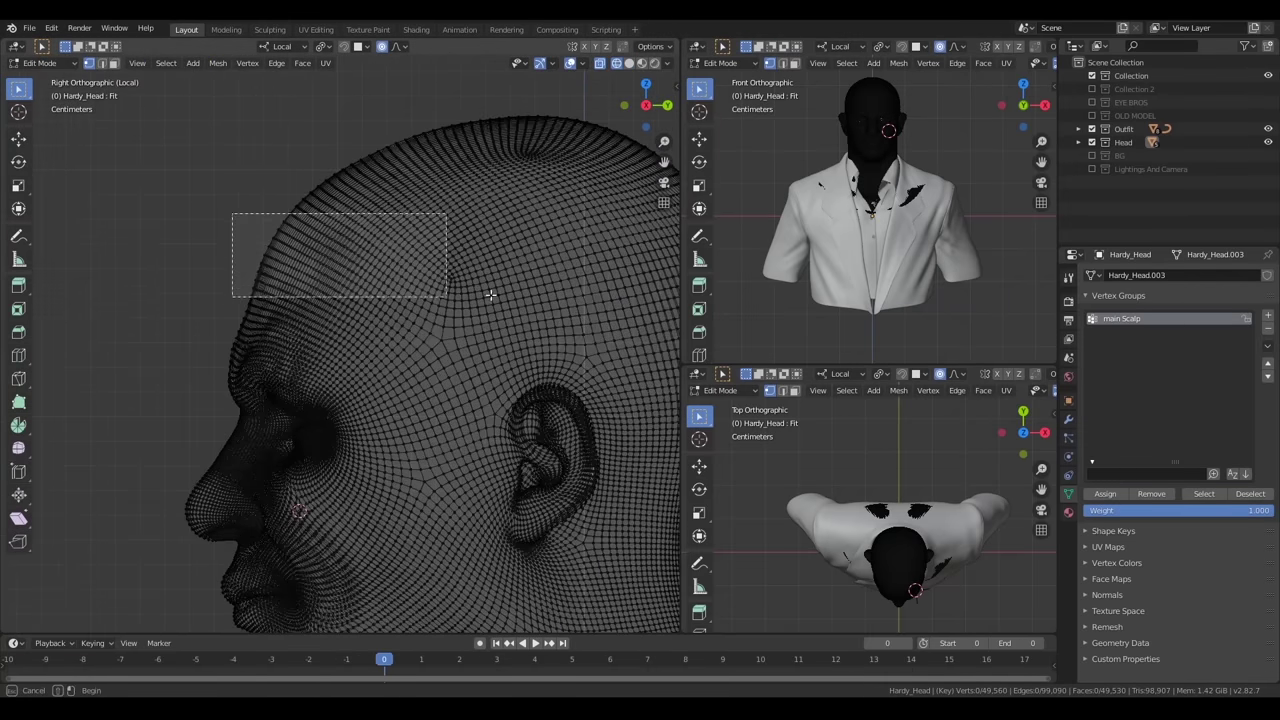
{"action": "right_click_drag", "start_coordinate": [214, 171], "coordinate": [341, 371], "text": "ctrl"}
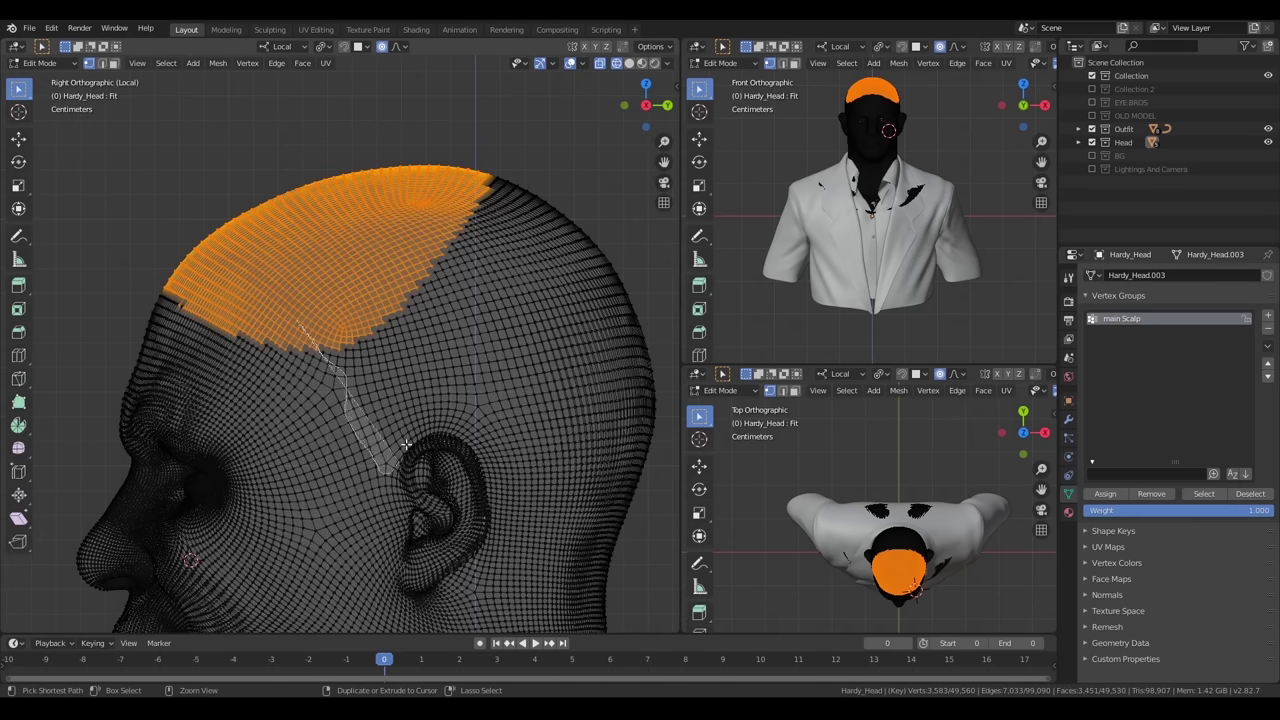
{"action": "right_click_drag", "start_coordinate": [405, 445], "coordinate": [480, 210], "text": "ctrl"}
{"action": "scroll", "coordinate": [357, 188], "scroll_direction": "up", "scroll_amount": 2}
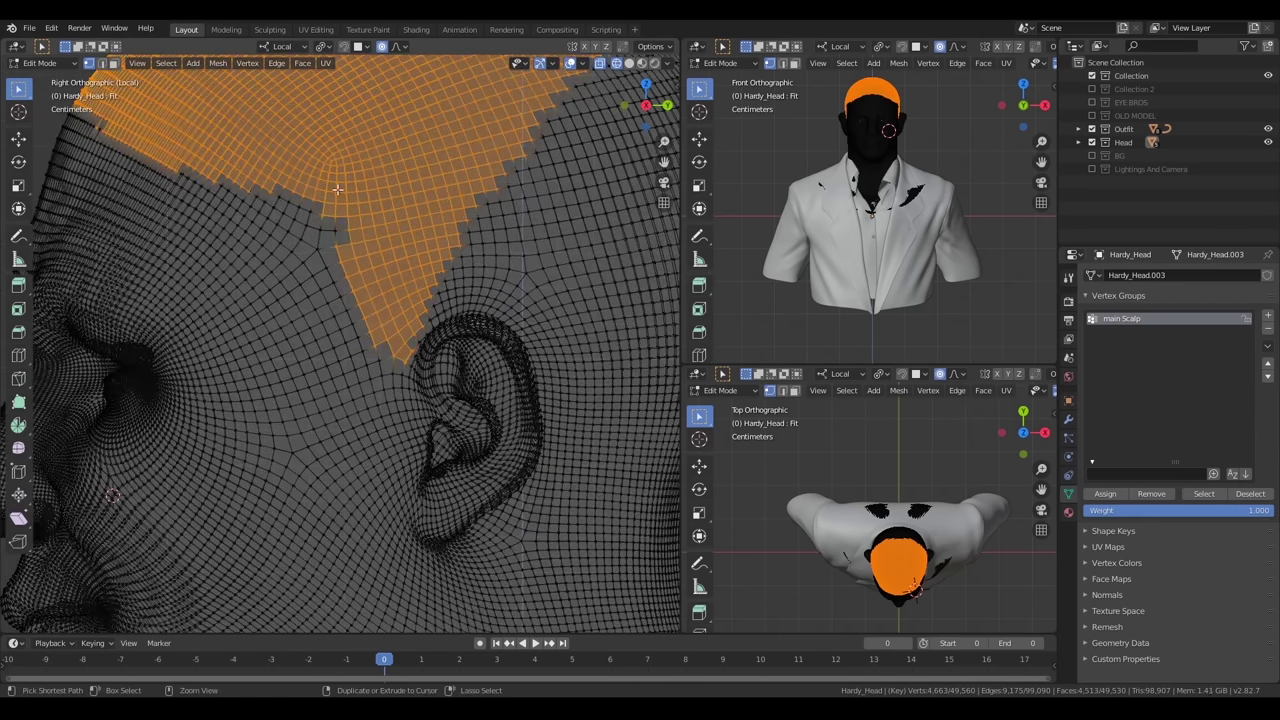
{"action": "right_click_drag", "start_coordinate": [364, 374], "coordinate": [532, 108], "text": "ctrl"}
{"action": "scroll", "coordinate": [376, 331], "scroll_direction": "down", "scroll_amount": 2}
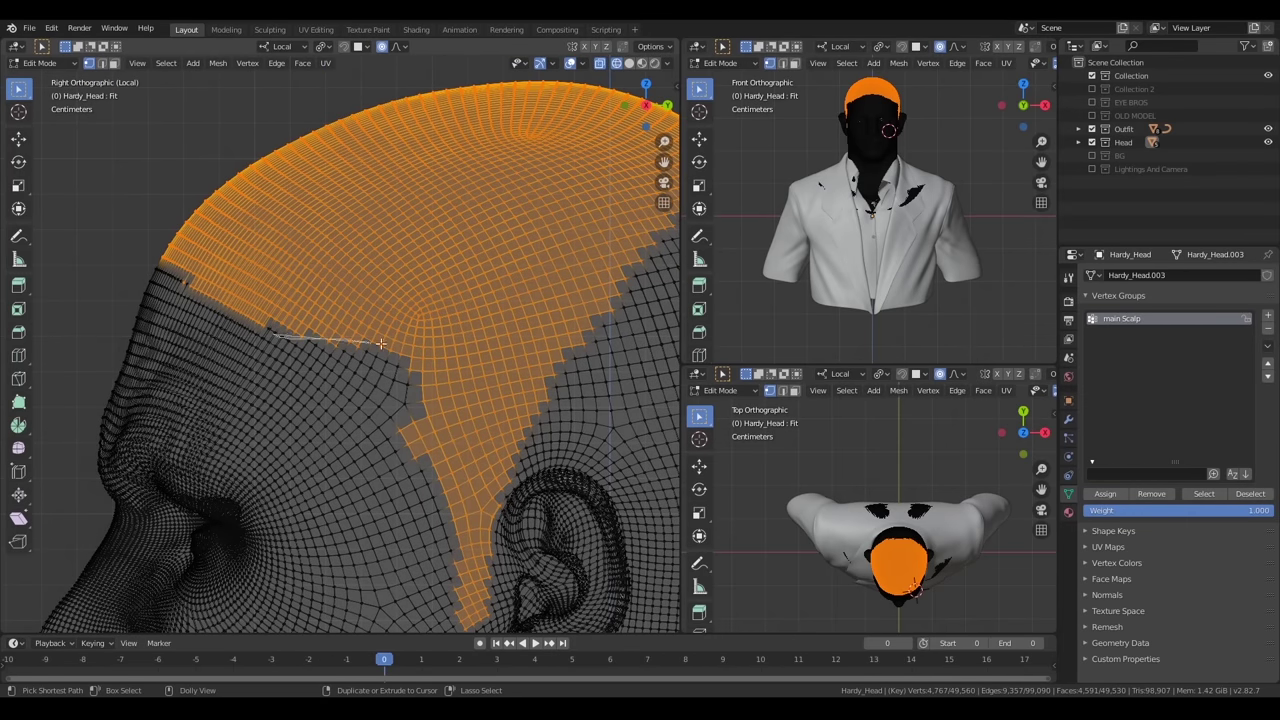
{"action": "right_click_drag", "start_coordinate": [381, 343], "coordinate": [385, 433], "text": "ctrl+shift"}
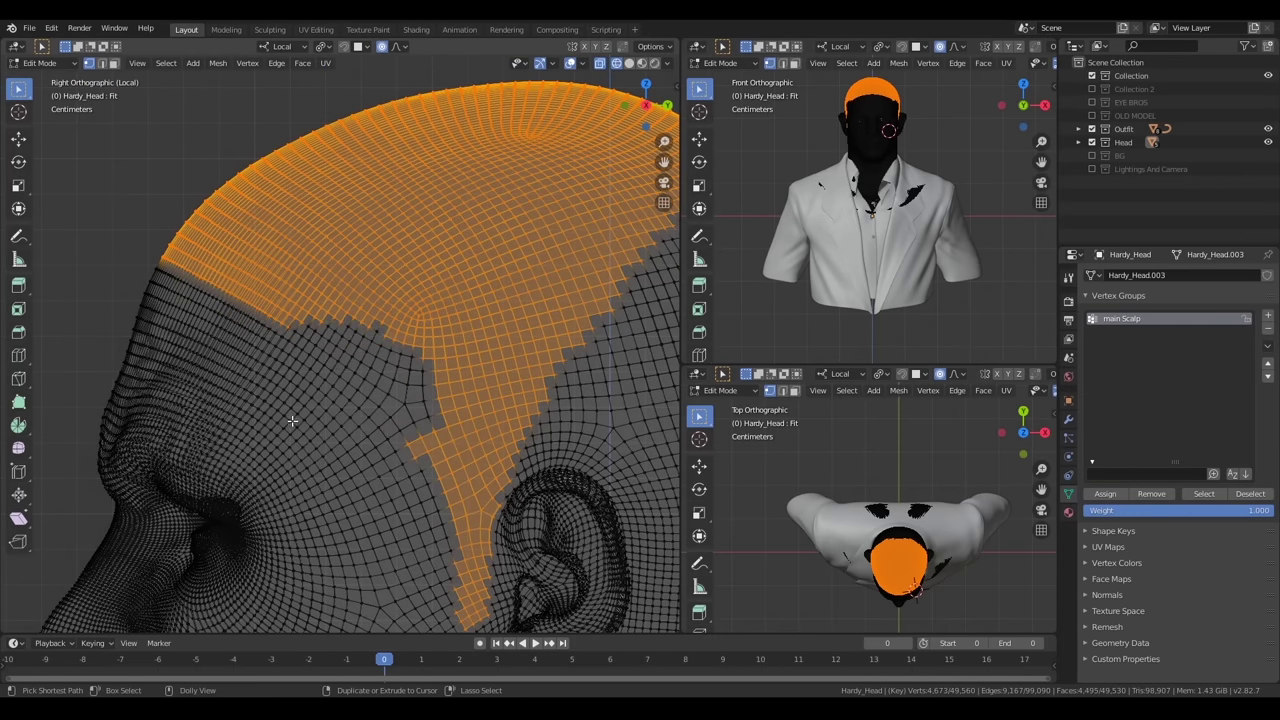
Extend the scalp selection behind the ear and down the back of the head
{"action": "middle_click_drag", "start_coordinate": [439, 491], "coordinate": [184, 361], "text": "shift"}
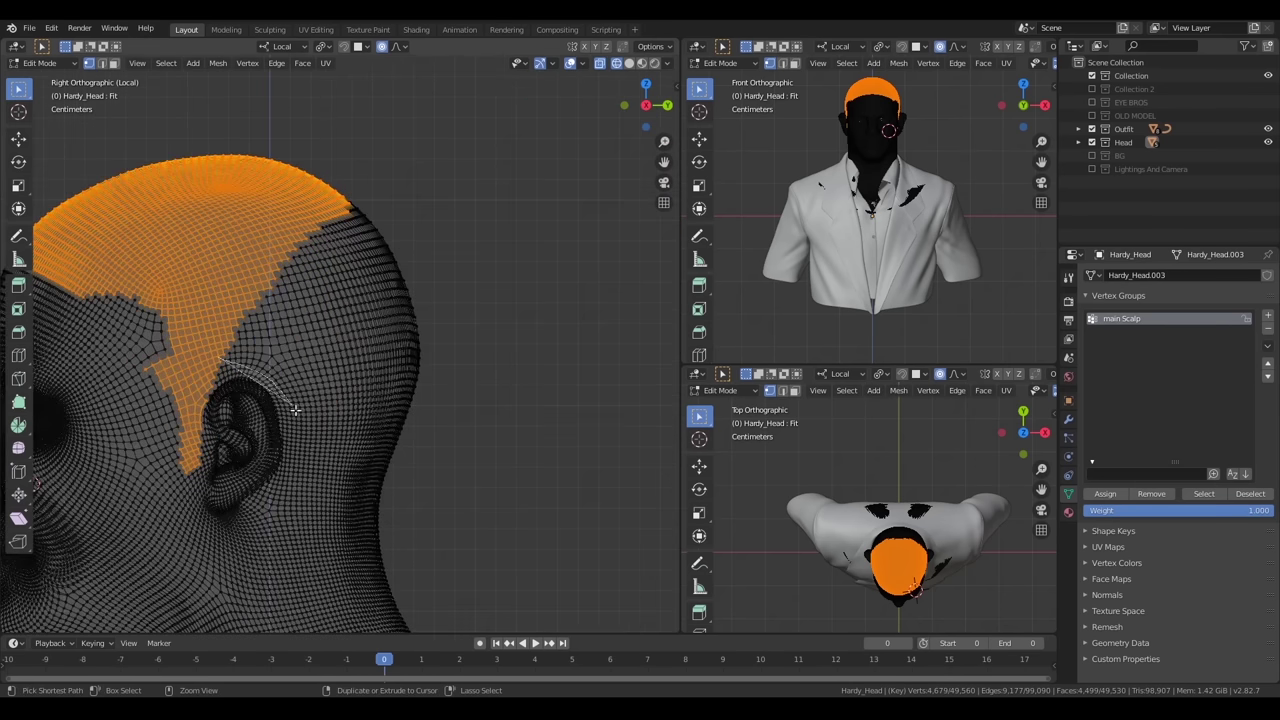
{"action": "scroll", "coordinate": [184, 361], "scroll_direction": "up", "scroll_amount": 2}
{"action": "mouse_move", "coordinate": [410, 222]}
{"action": "right_mouse_down", "text": "ctrl"}
{"action": "mouse_move", "coordinate": [644, 186]}
{"action": "mouse_move", "coordinate": [412, 218]}
{"action": "right_mouse_up", "text": "ctrl"}
{"action": "middle_click_drag", "start_coordinate": [254, 194], "coordinate": [229, 234], "text": "shift"}
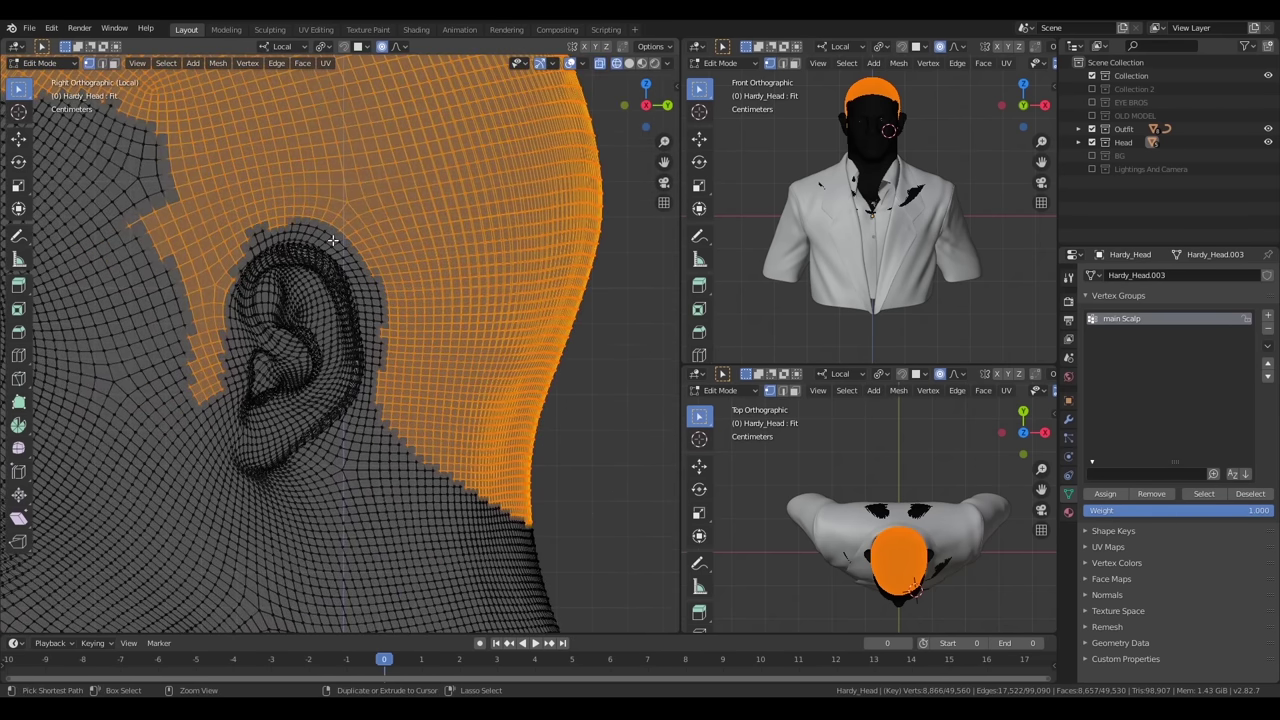
{"action": "right_click_drag", "start_coordinate": [314, 240], "coordinate": [240, 250], "text": "ctrl"}
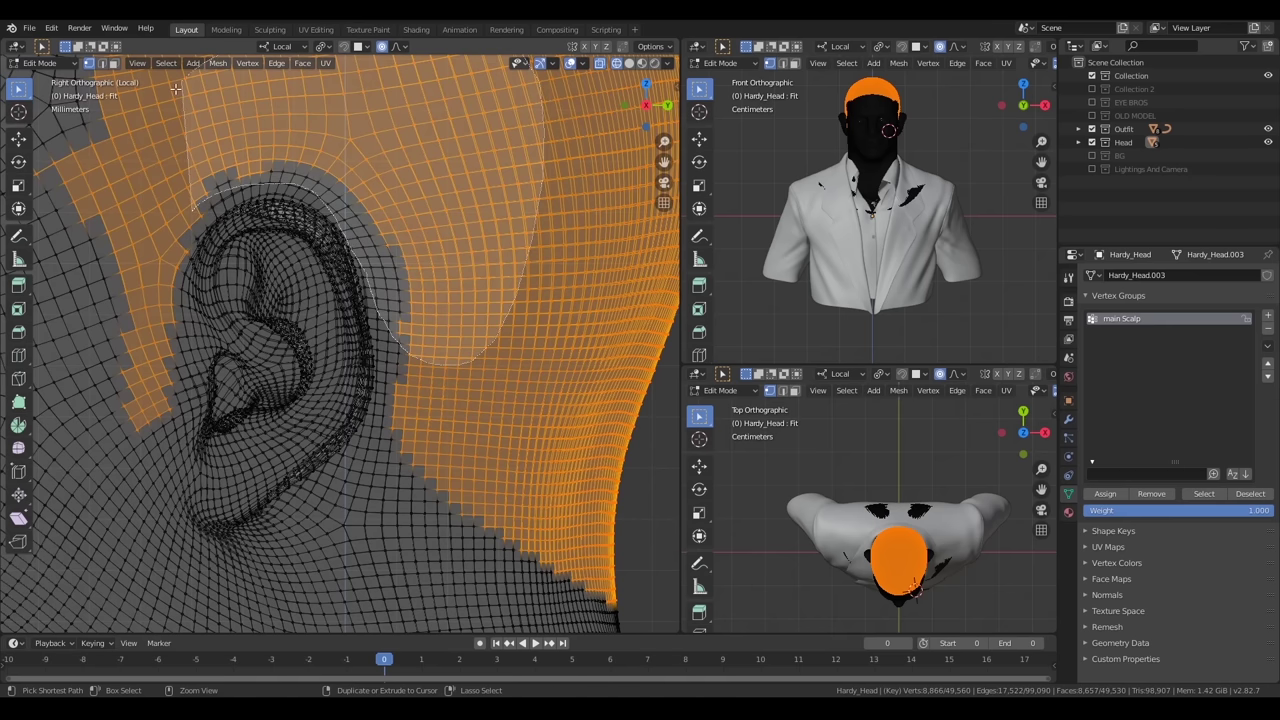
{"action": "scroll", "coordinate": [329, 240], "scroll_direction": "up", "scroll_amount": 1}
{"action": "scroll", "coordinate": [329, 240], "scroll_direction": "up", "scroll_amount": 2}
{"action": "middle_click_drag", "start_coordinate": [490, 370], "coordinate": [279, 297], "text": "shift"}
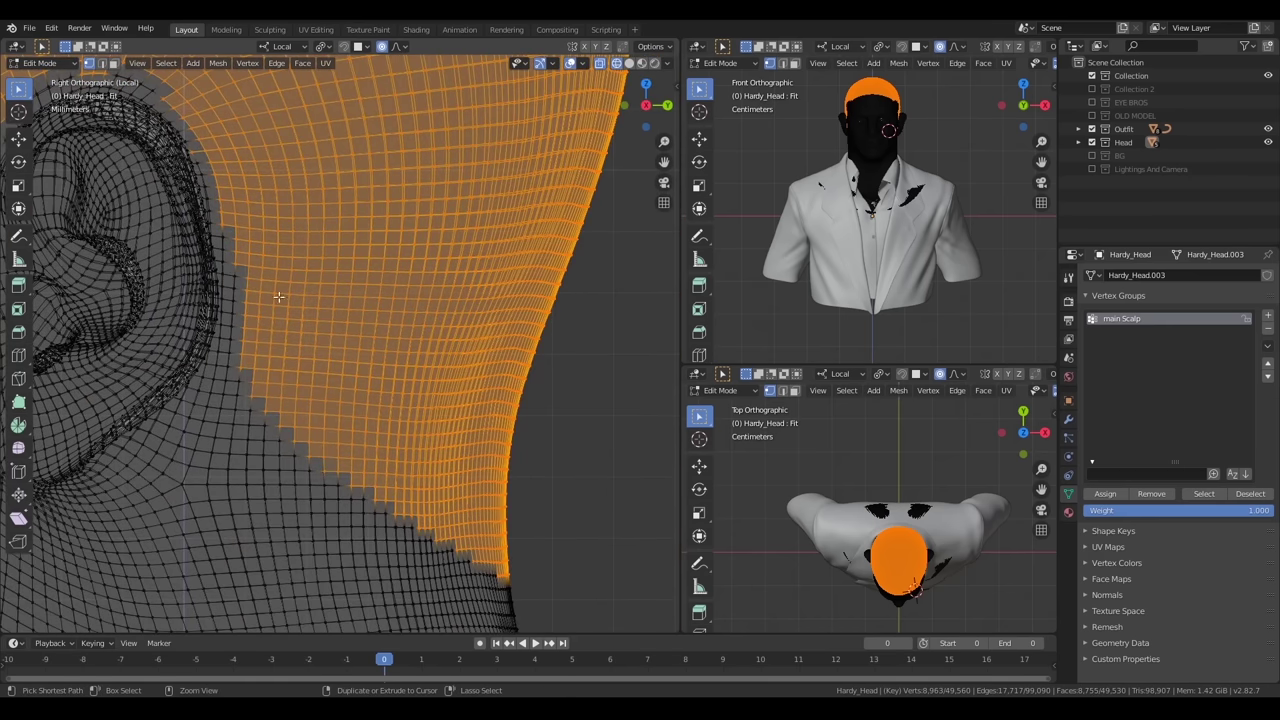
{"action": "scroll", "coordinate": [382, 500], "scroll_direction": "down", "scroll_amount": 4}
{"action": "scroll", "coordinate": [451, 443], "scroll_direction": "up", "scroll_amount": 2}
{"action": "scroll", "coordinate": [486, 408], "scroll_direction": "up", "scroll_amount": 1}
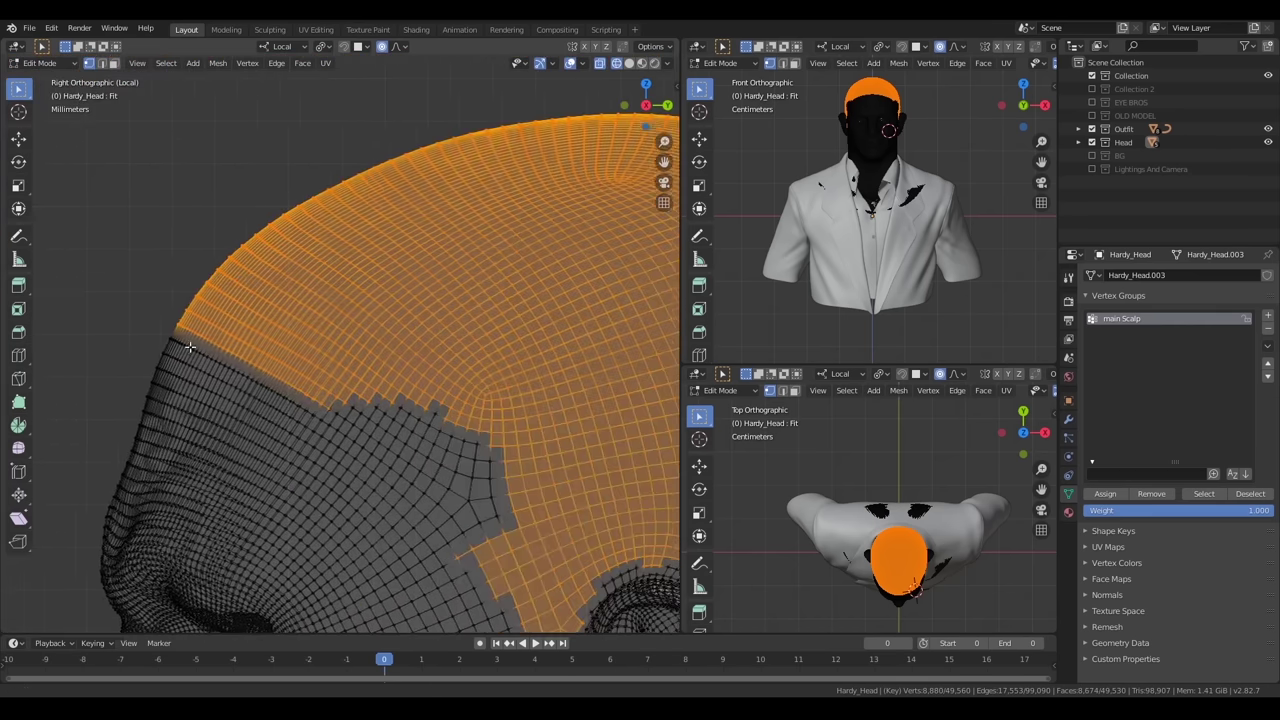
Trim the selection at the temple and refine the hairline above the ear
{"action": "mouse_move", "coordinate": [20, 170]}
{"action": "right_mouse_down", "text": "ctrl"}
{"action": "mouse_move", "coordinate": [12, 140]}
{"action": "mouse_move", "coordinate": [16, 160]}
{"action": "right_mouse_up", "text": "ctrl"}
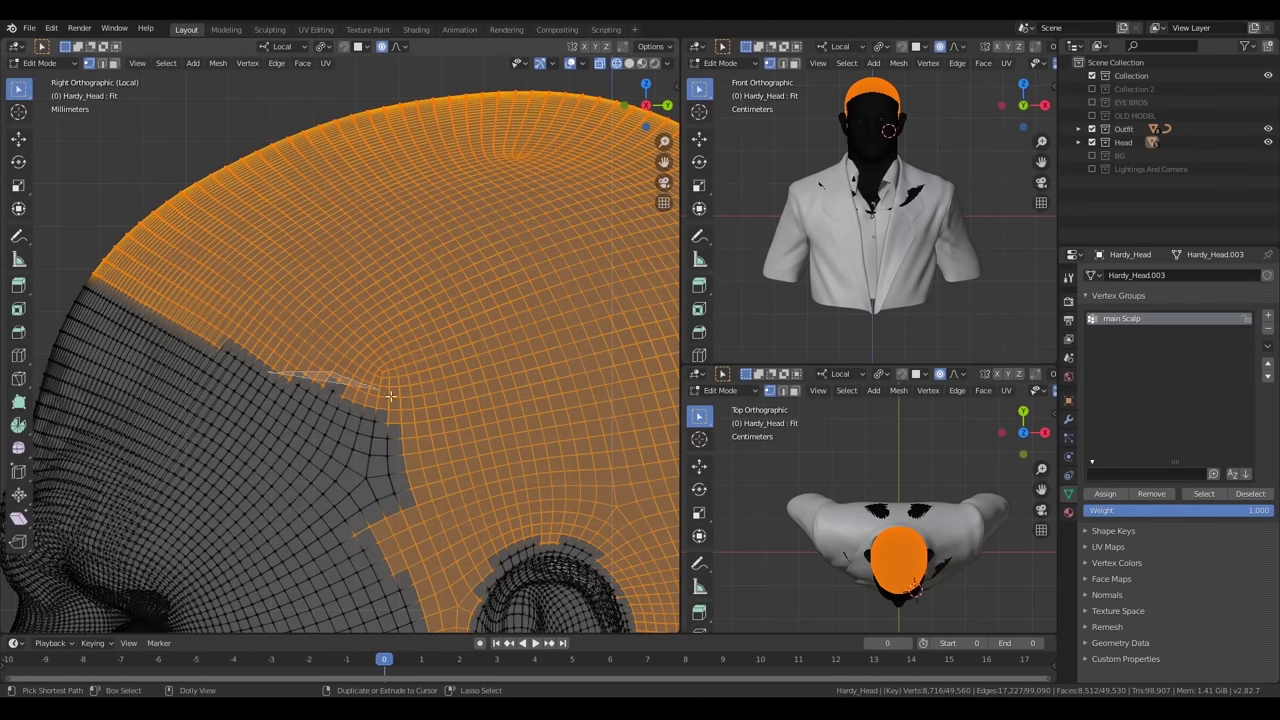
{"action": "scroll", "coordinate": [355, 398], "scroll_direction": "down", "scroll_amount": 3}
{"action": "scroll", "coordinate": [355, 398], "scroll_direction": "up", "scroll_amount": 3}
{"action": "right_click_drag", "start_coordinate": [300, 358], "coordinate": [365, 432], "text": "ctrl"}
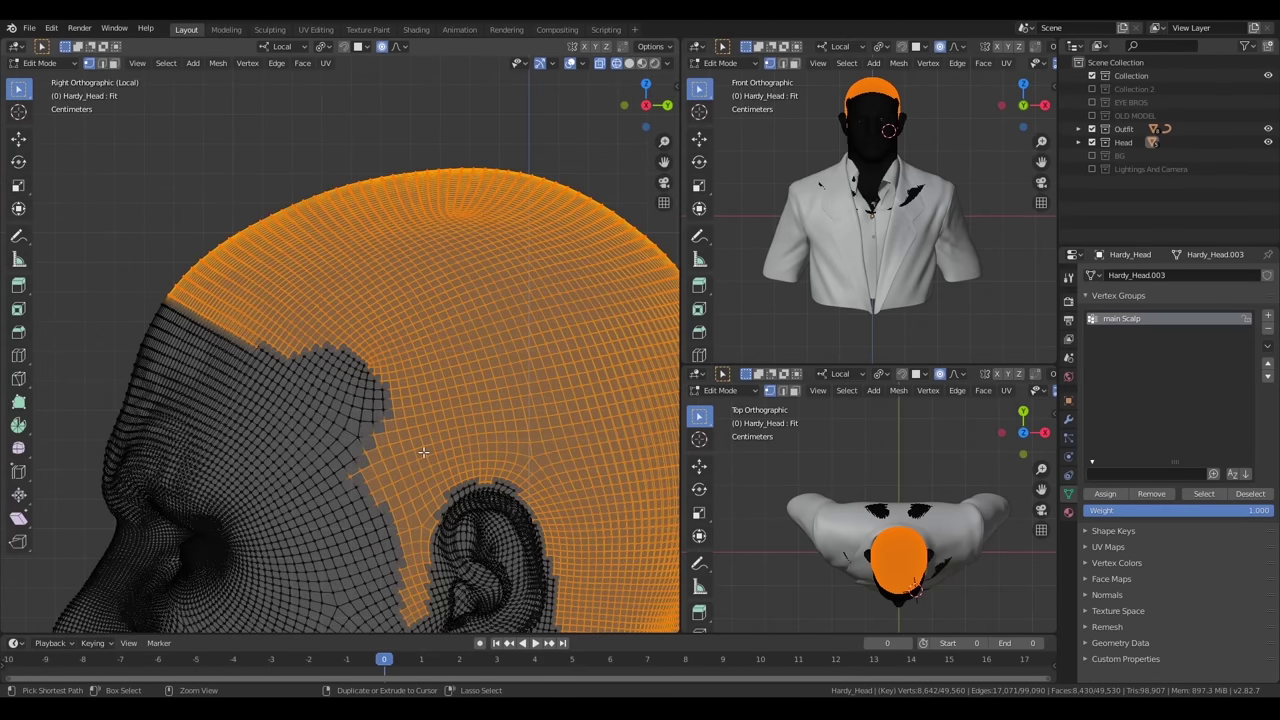
{"action": "scroll", "coordinate": [423, 452], "scroll_direction": "up", "scroll_amount": 1}
{"action": "scroll", "coordinate": [430, 420], "scroll_direction": "down", "scroll_amount": 4}
{"action": "middle_click_drag", "start_coordinate": [430, 420], "coordinate": [519, 391]}
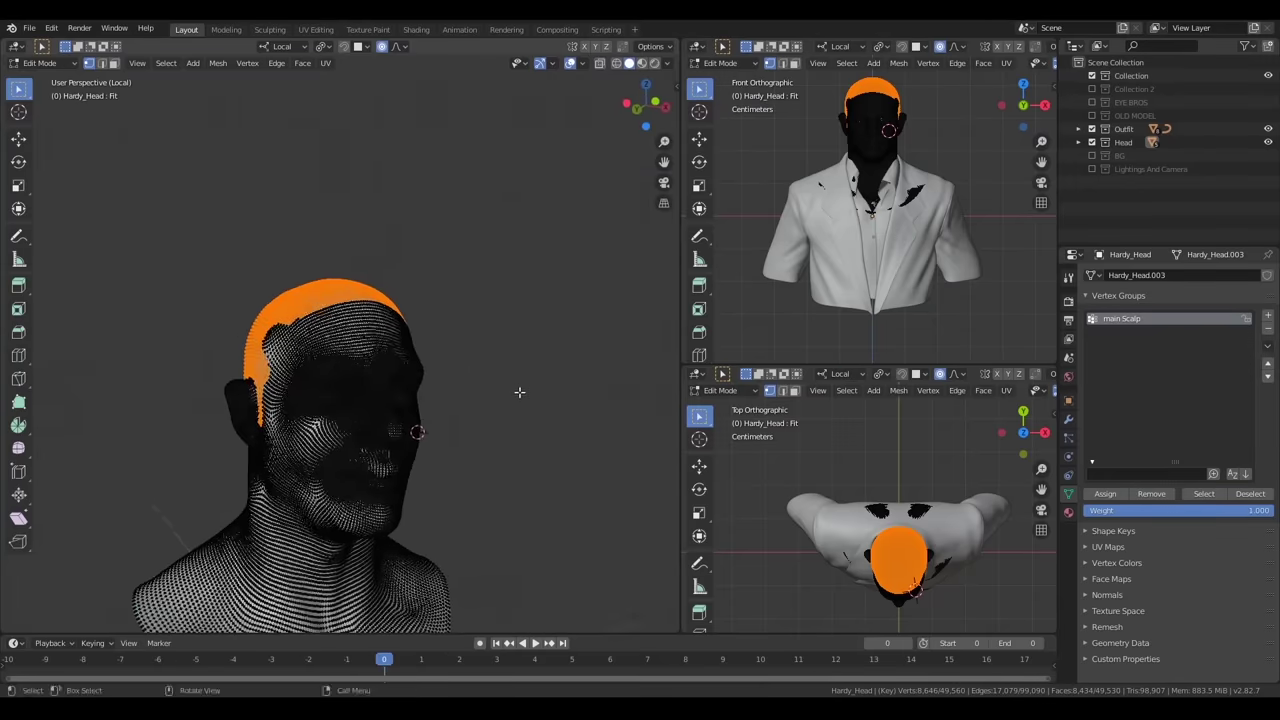
{"action": "key", "text": "ctrl+KP_1"}
{"action": "key", "text": "KP_3"}
{"action": "scroll", "coordinate": [264, 355], "scroll_direction": "up", "scroll_amount": 5}
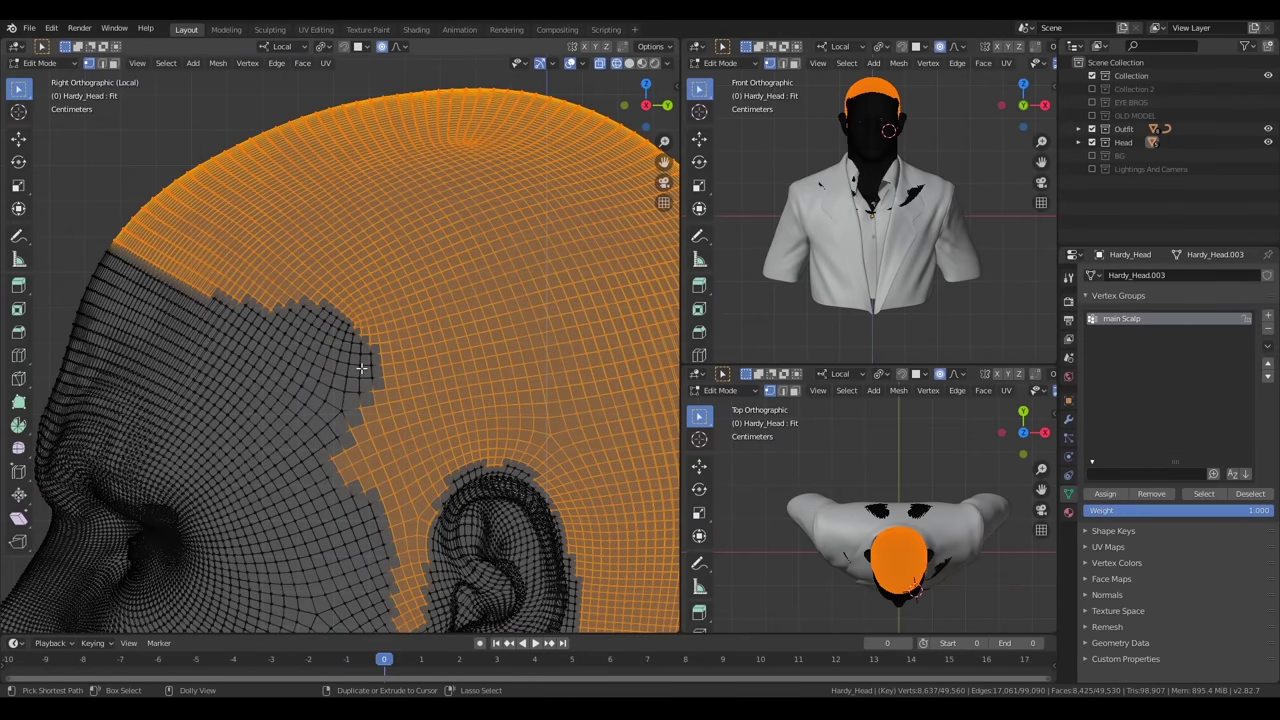
{"action": "middle_click_drag", "start_coordinate": [366, 432], "coordinate": [370, 312], "text": "shift"}
{"action": "right_click_drag", "start_coordinate": [324, 350], "coordinate": [390, 402], "text": "ctrl"}
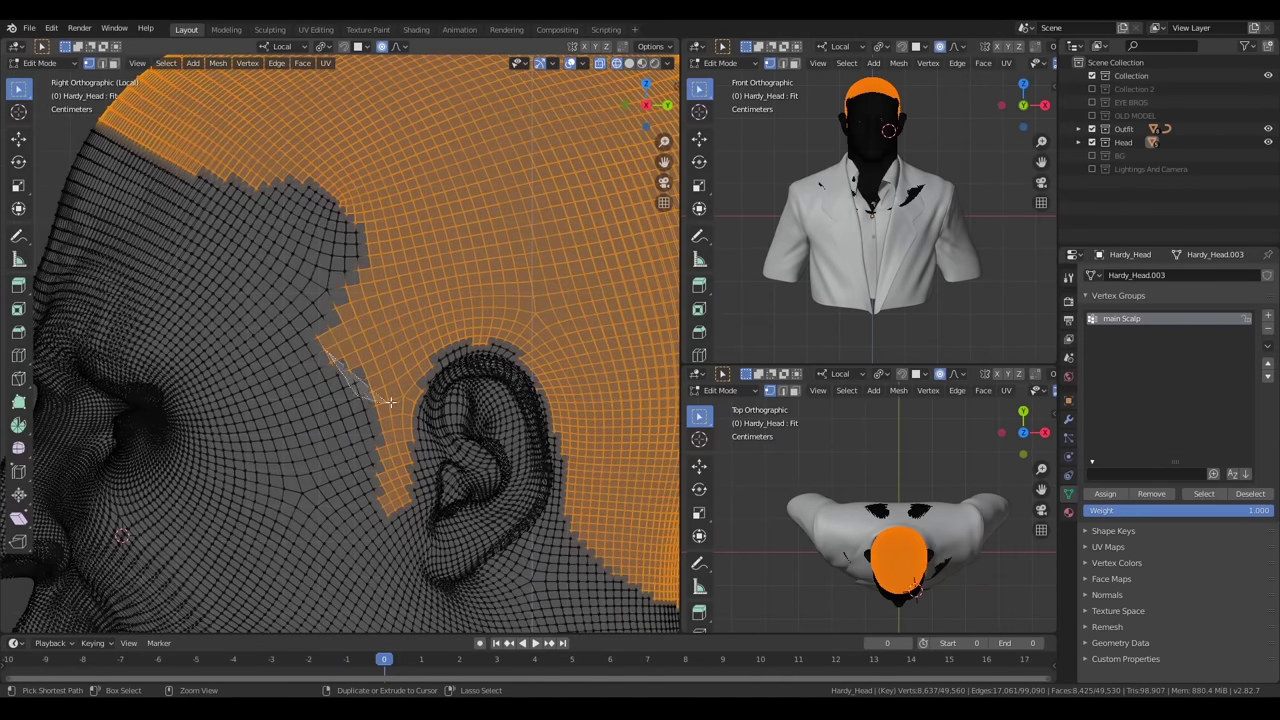
{"action": "right_click_drag", "start_coordinate": [396, 519], "coordinate": [396, 520], "text": "ctrl"}
Frame the whole head, clear the selection, and switch the viewport to solid shading
{"action": "key", "text": "a"}
{"action": "key", "text": "KP_Decimal"}
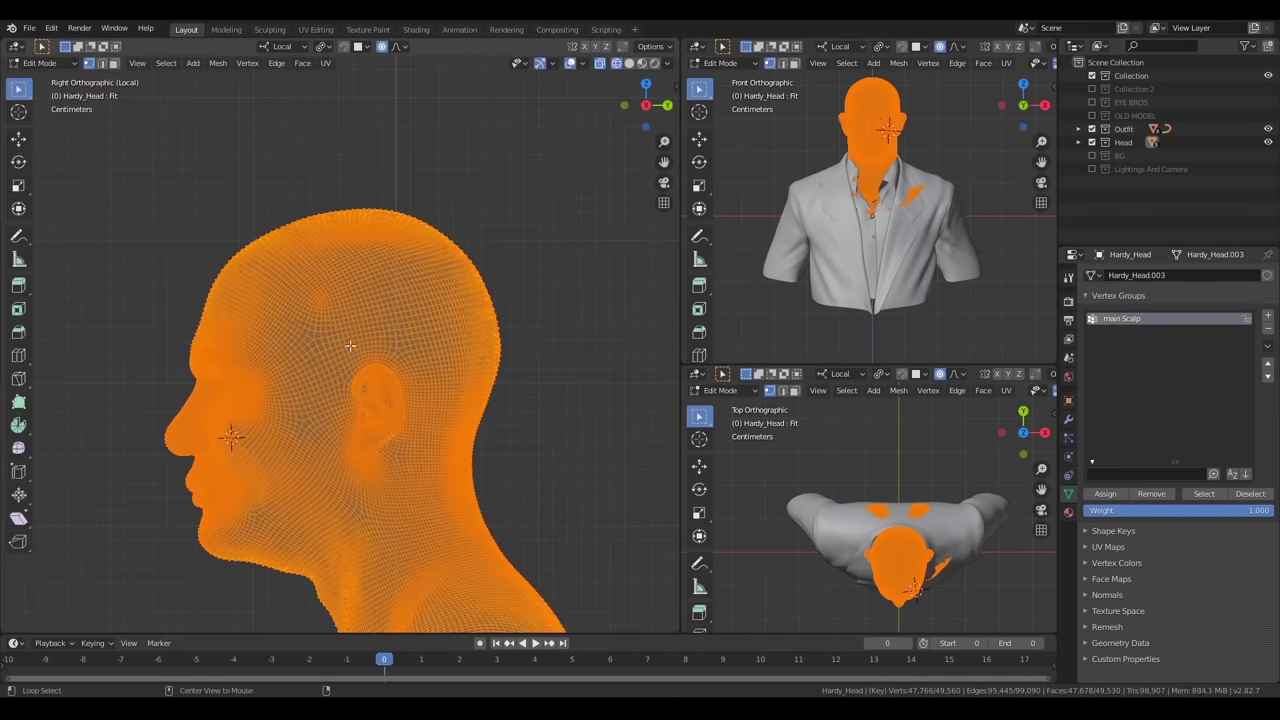
{"action": "key", "text": "alt+a"}
{"action": "key", "text": "z"}
{"action": "scroll", "coordinate": [414, 396], "scroll_direction": "up", "scroll_amount": 2}
{"action": "left_click", "coordinate": [438, 379]}
Add vertex groups named Top and Sides, then enter Edit Mode with main Scalp active
{"action": "scroll", "coordinate": [368, 356], "scroll_direction": "down", "scroll_amount": 3}
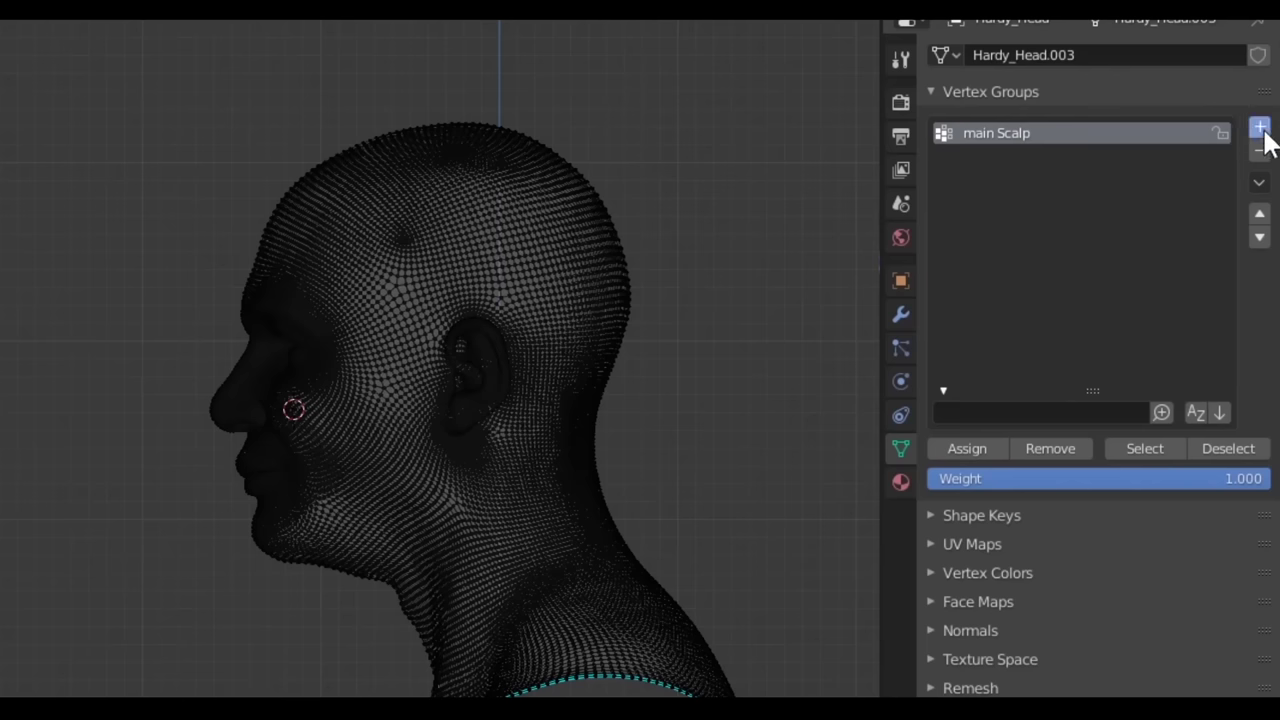
{"action": "left_click", "coordinate": [1260, 128]}
{"action": "type", "text": "Top"}
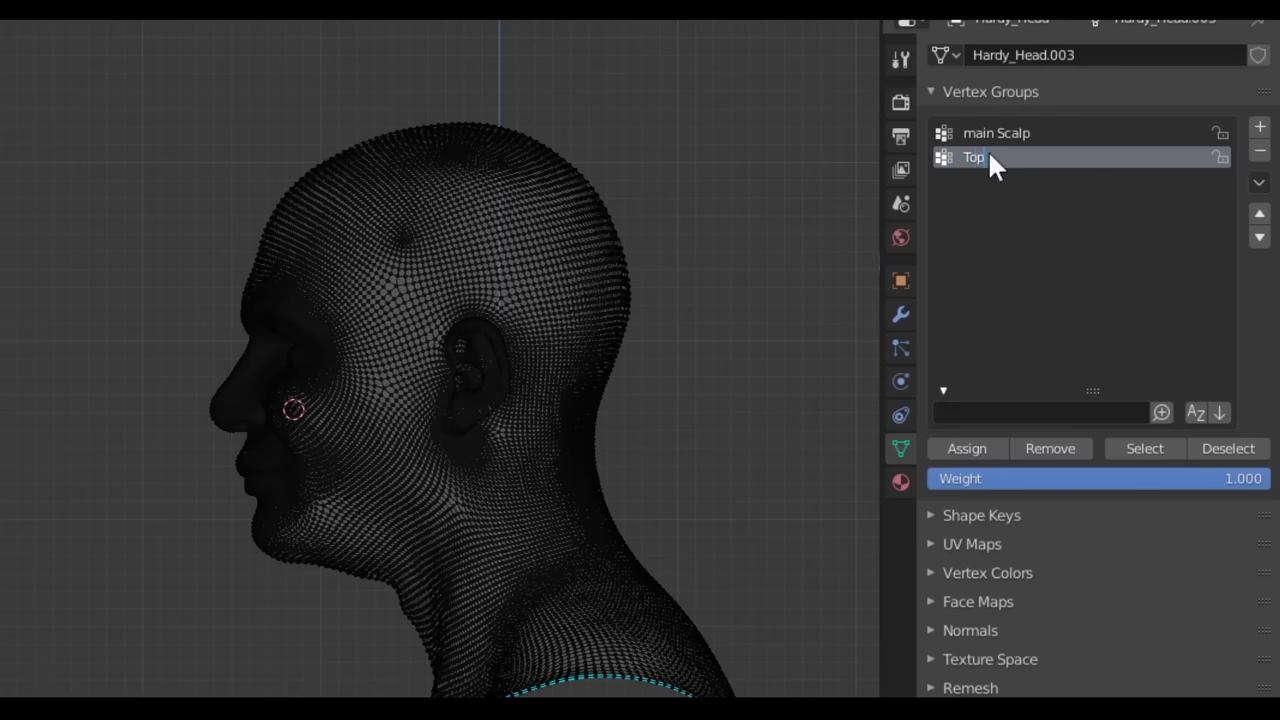
{"action": "key", "text": "Return"}
{"action": "type", "text": "Sides"}
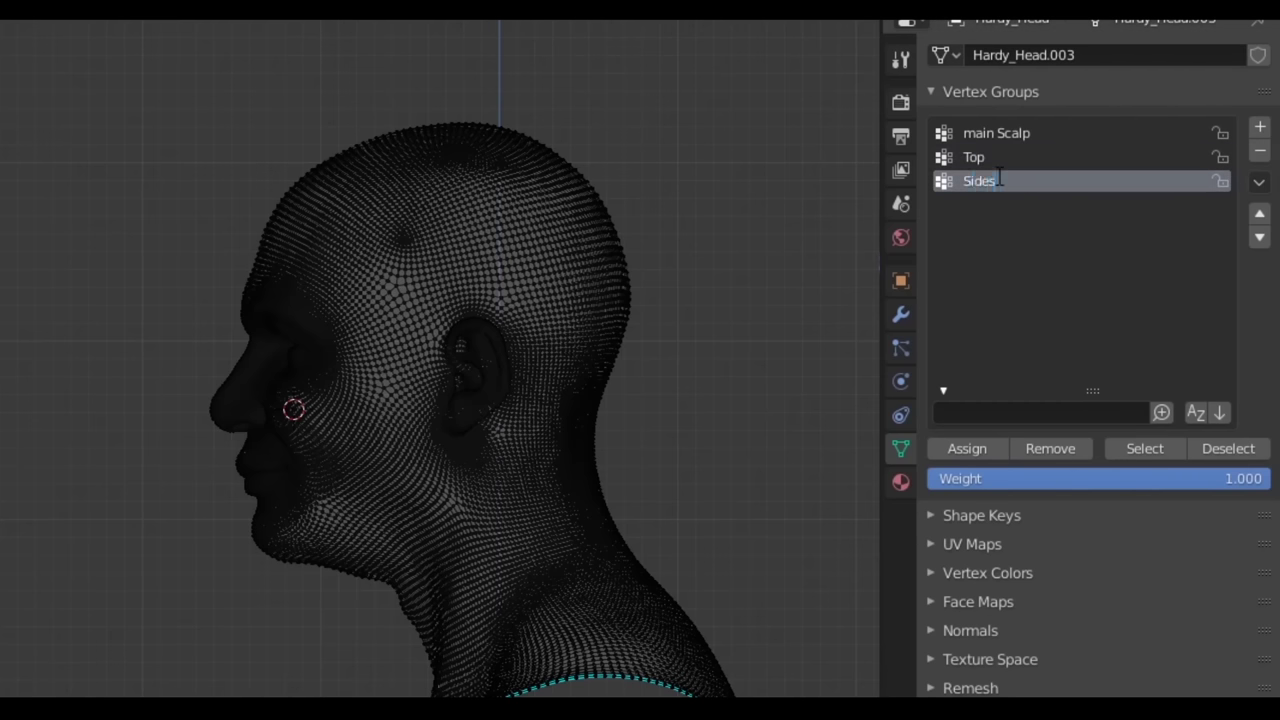
{"action": "key", "text": "Return"}
{"action": "left_click", "coordinate": [985, 152]}
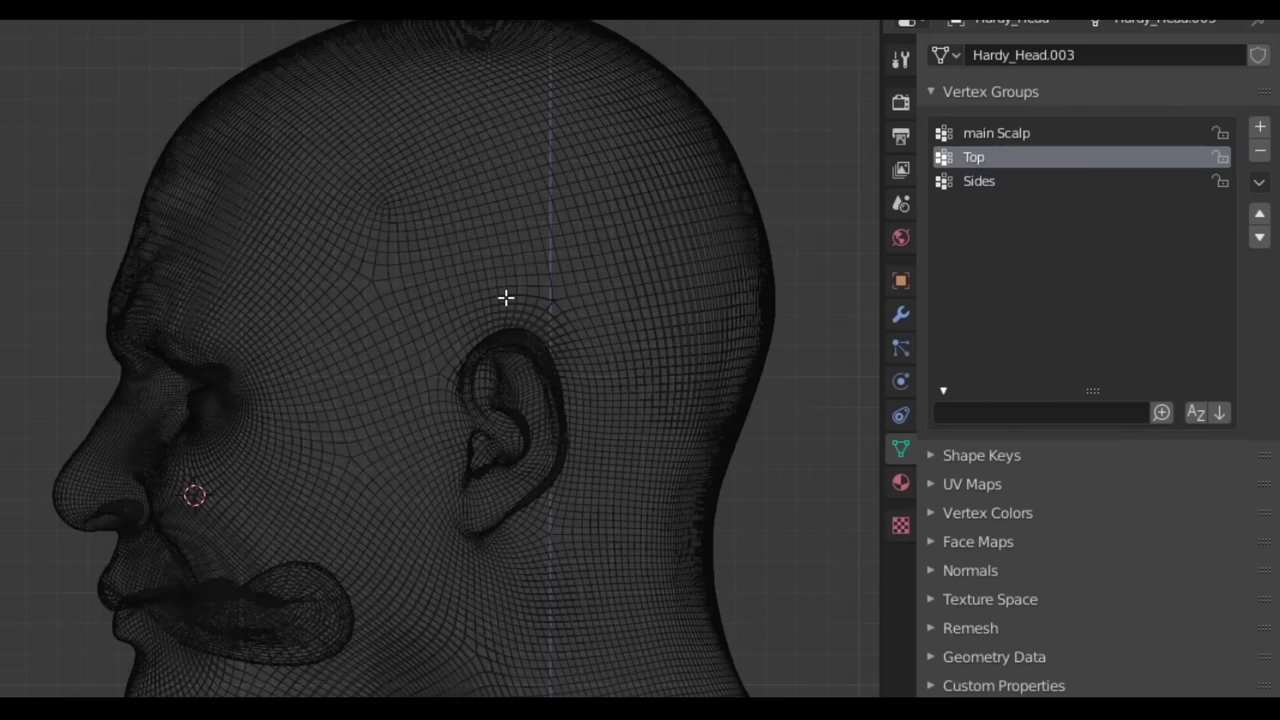
{"action": "key", "text": "Tab"}
{"action": "left_click", "coordinate": [985, 133]}
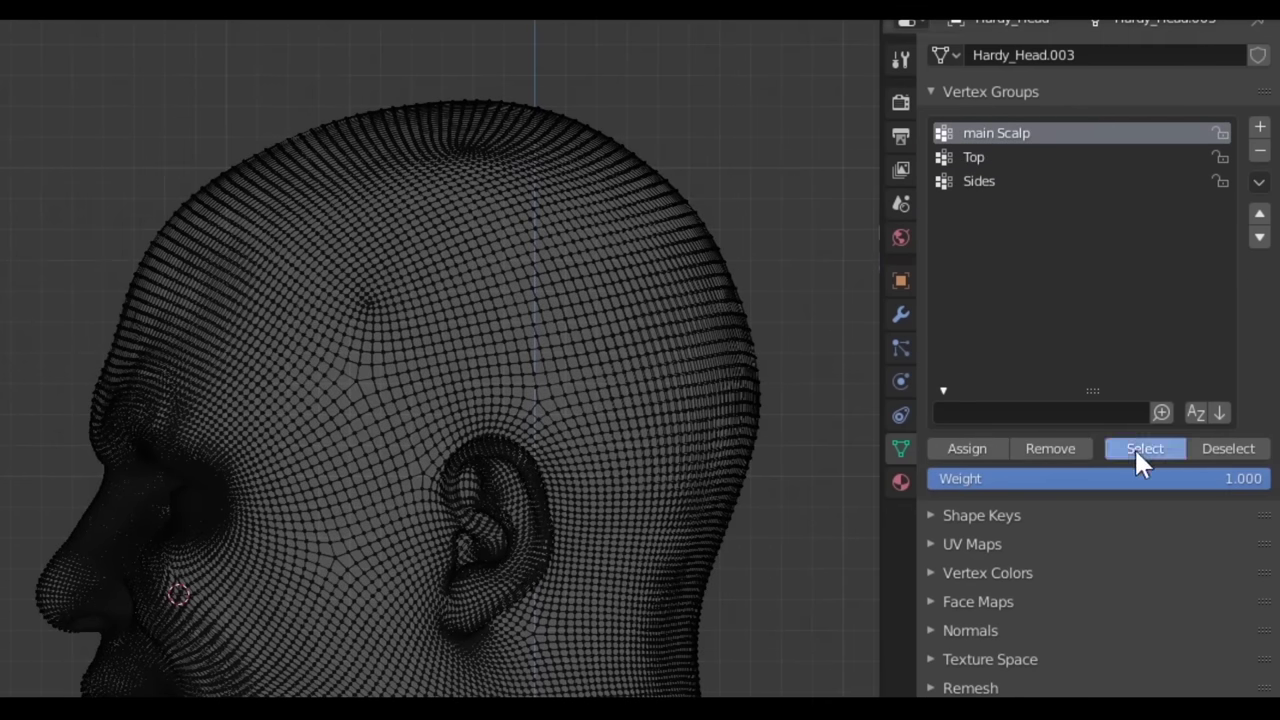
{"action": "left_click", "coordinate": [1144, 450]}
{"action": "left_click", "coordinate": [964, 146]}
{"action": "mouse_move", "coordinate": [300, 310]}
{"action": "left_mouse_down"}
{"action": "mouse_move", "coordinate": [829, 177]}
{"action": "mouse_move", "coordinate": [157, 530]}
{"action": "left_mouse_up"}
{"action": "key", "text": "ctrl+z"}
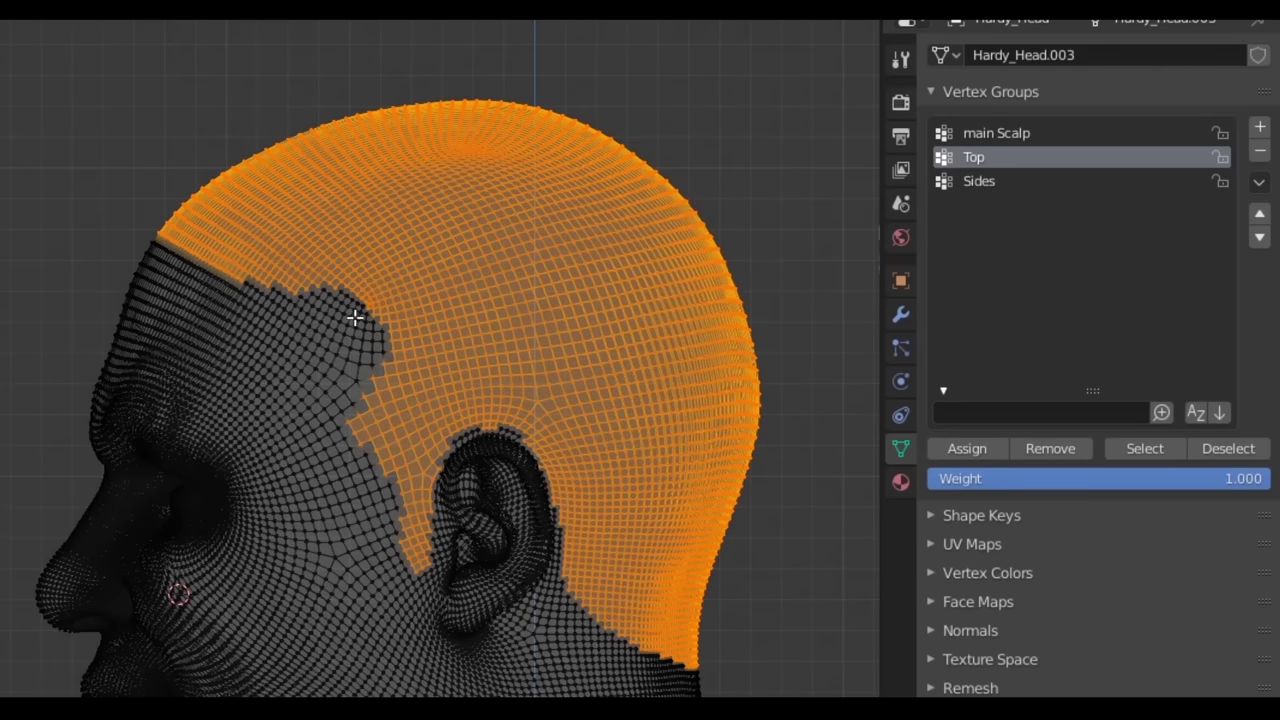
{"action": "left_click_drag", "start_coordinate": [663, 202], "coordinate": [650, 407], "text": "ctrl"}
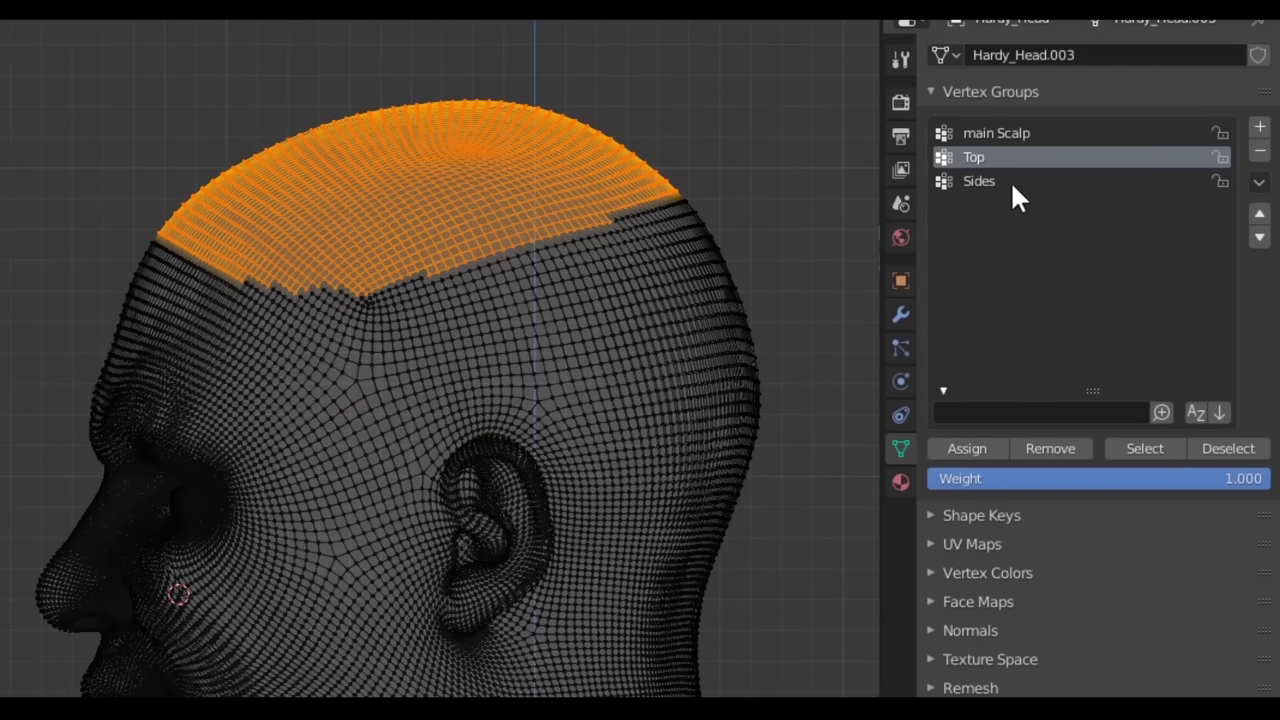
{"action": "key", "text": "a"}
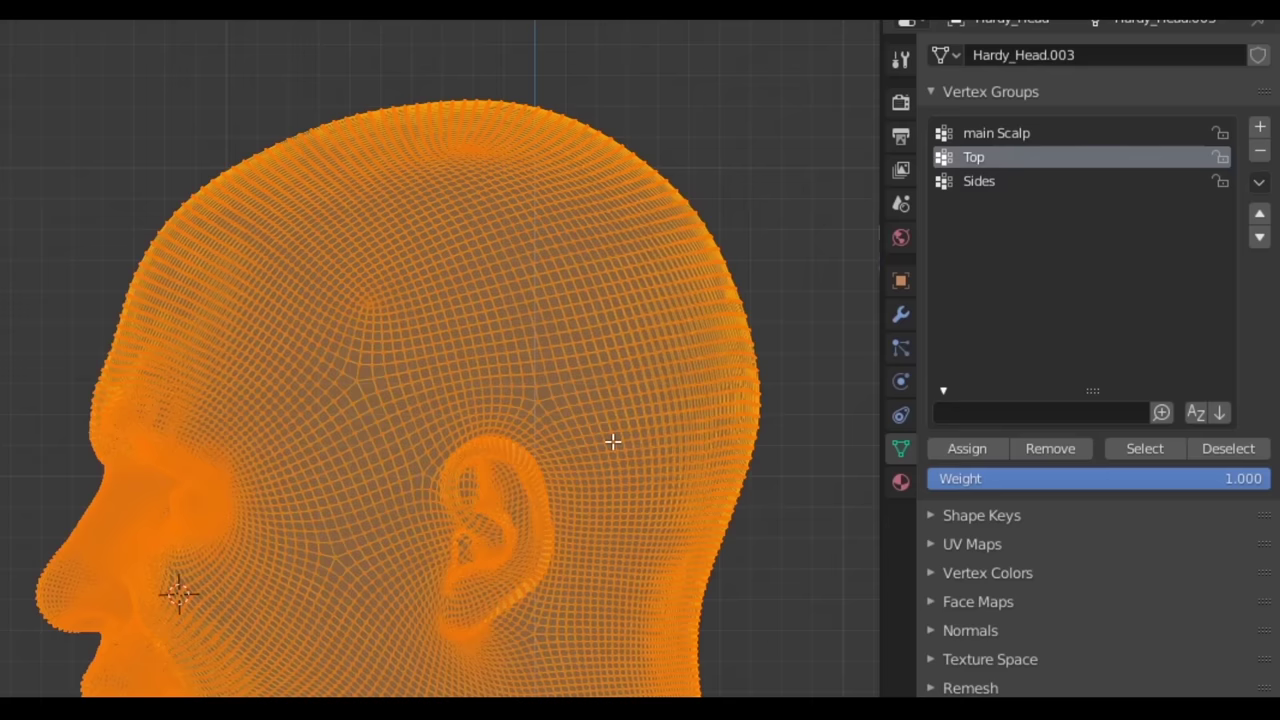
{"action": "key", "text": "alt+a"}
{"action": "left_click", "coordinate": [1138, 447]}
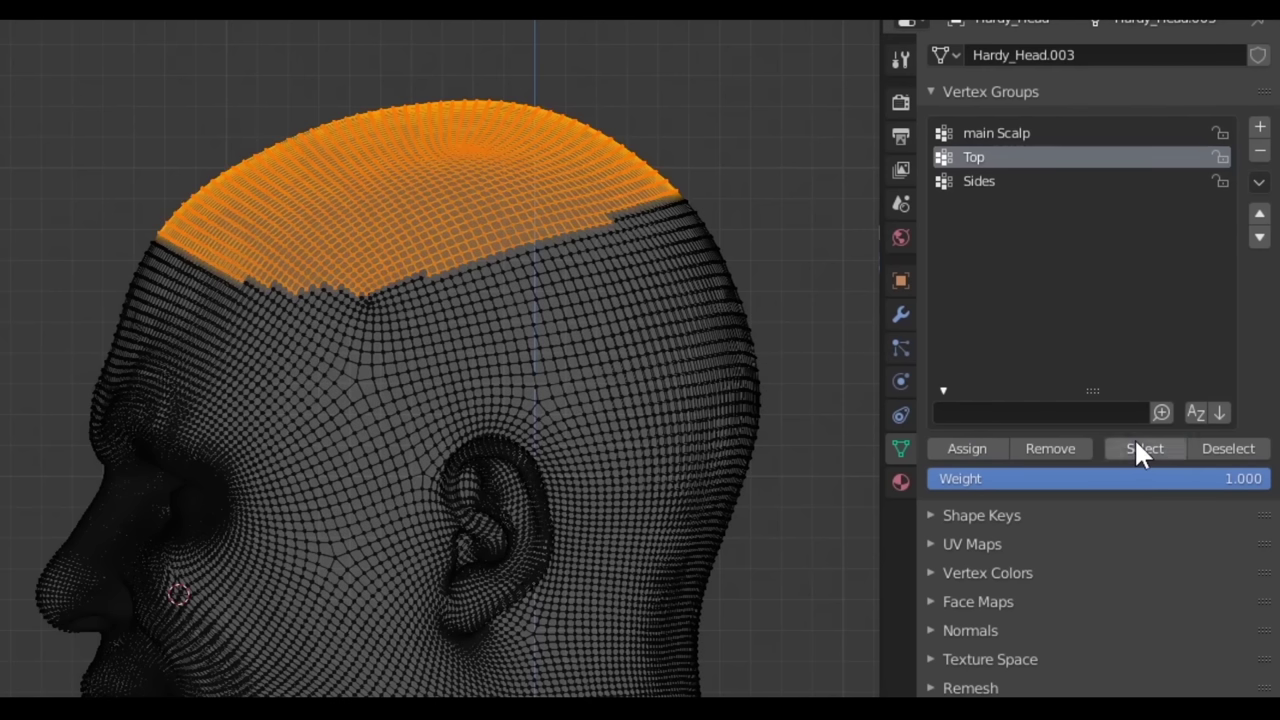
{"action": "key", "text": "alt+a"}
{"action": "left_click", "coordinate": [1016, 134]}
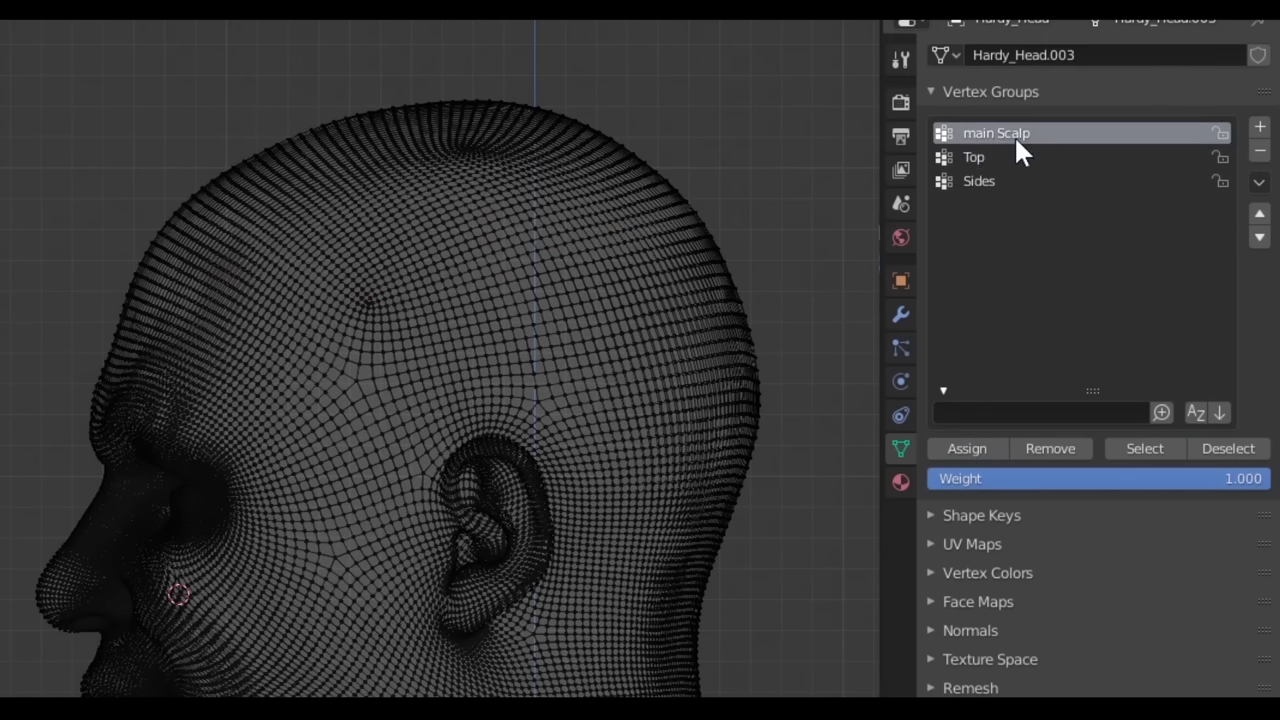
{"action": "left_click", "coordinate": [1125, 448]}
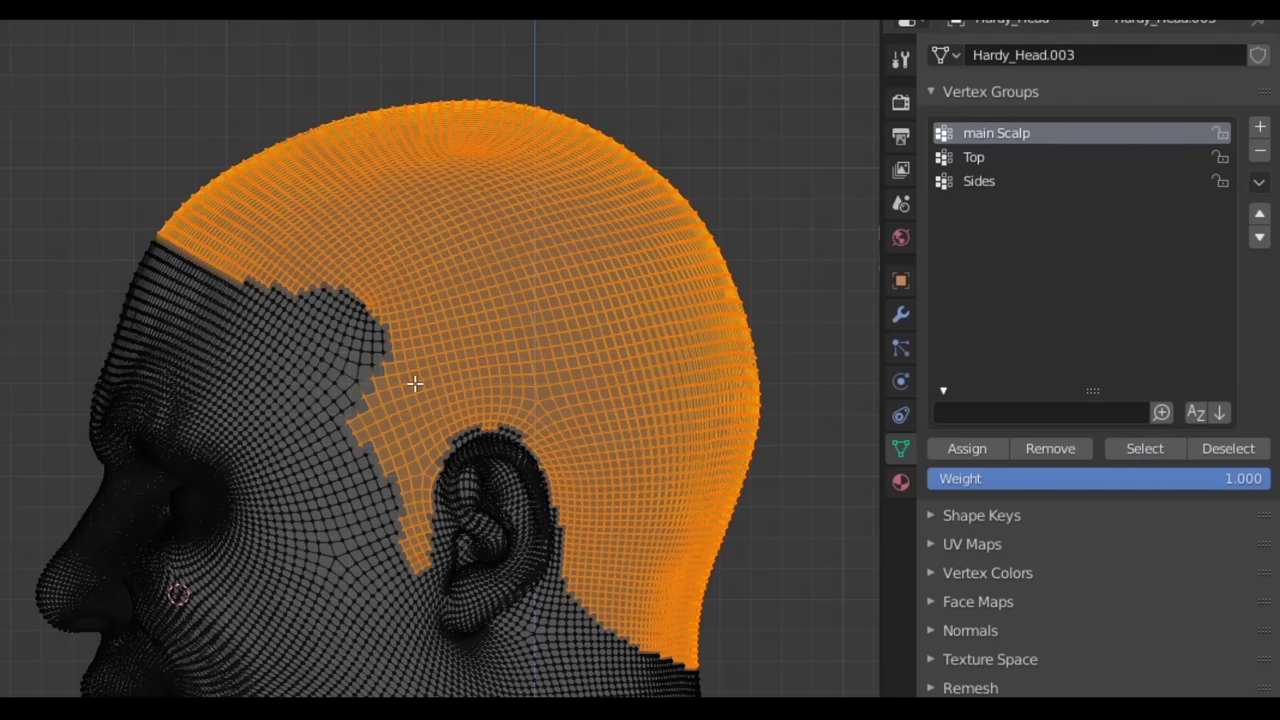
{"action": "left_click", "coordinate": [975, 181]}
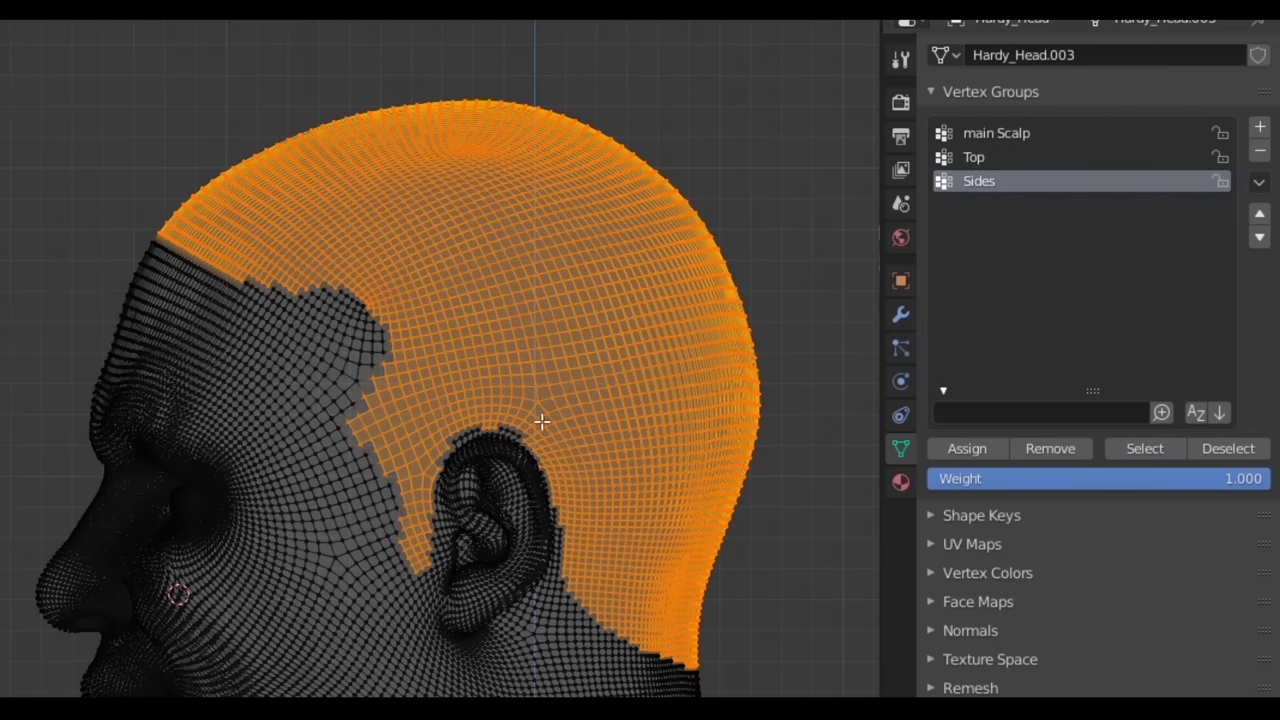
{"action": "key", "text": "alt+a"}
{"action": "left_click", "coordinate": [1155, 449]}
{"action": "left_click", "coordinate": [978, 157]}
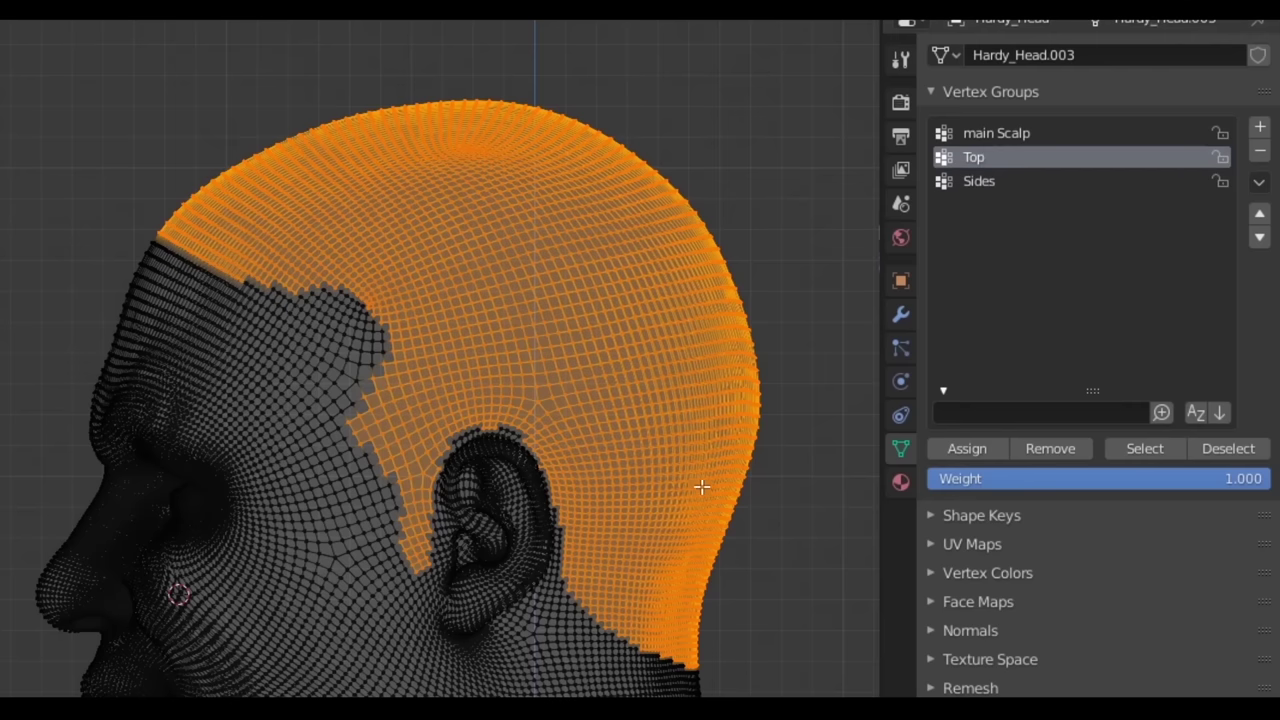
{"action": "key", "text": "alt+a"}
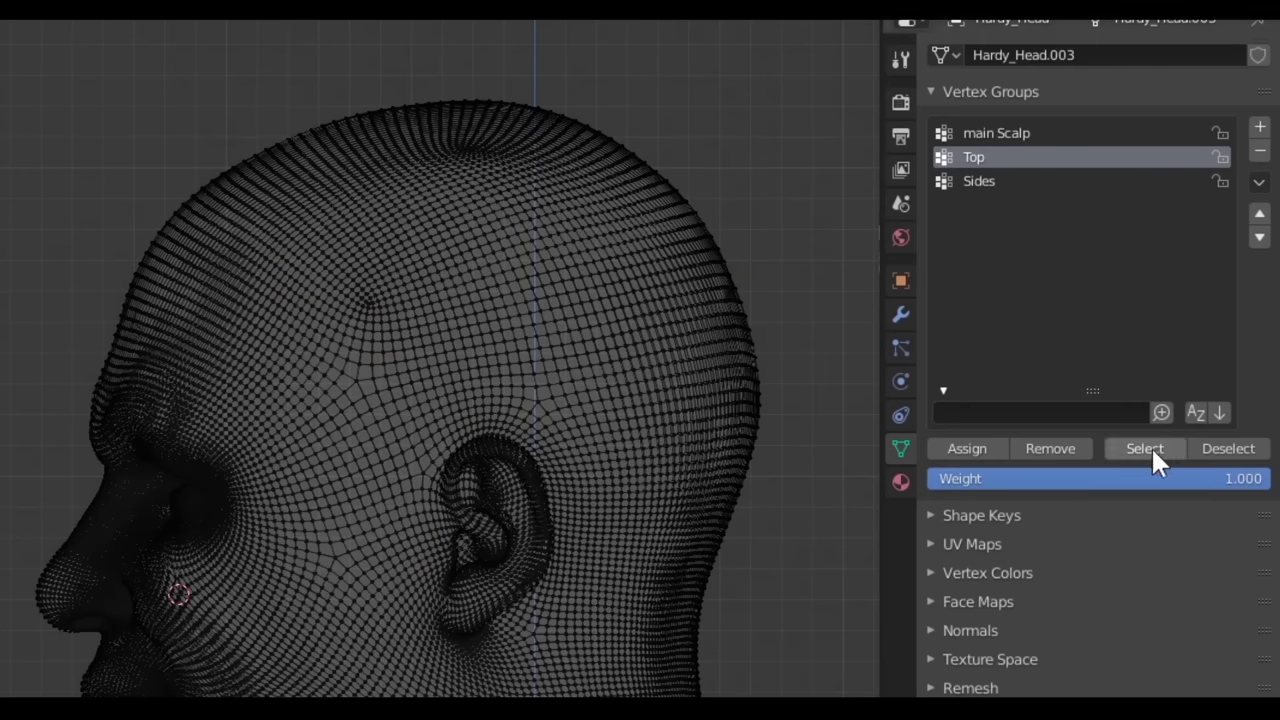
{"action": "left_click", "coordinate": [1148, 448]}
{"action": "left_click", "coordinate": [975, 182]}
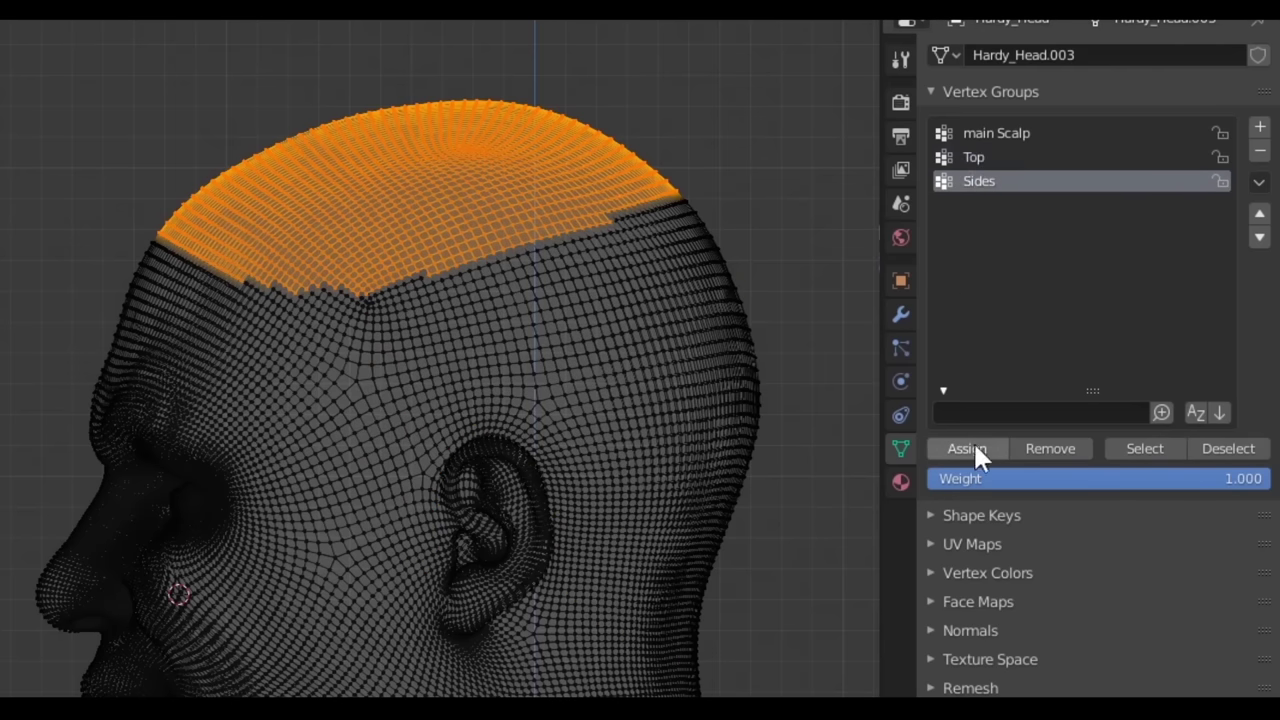
{"action": "left_click", "coordinate": [1046, 446]}
{"action": "key", "text": "alt+a"}
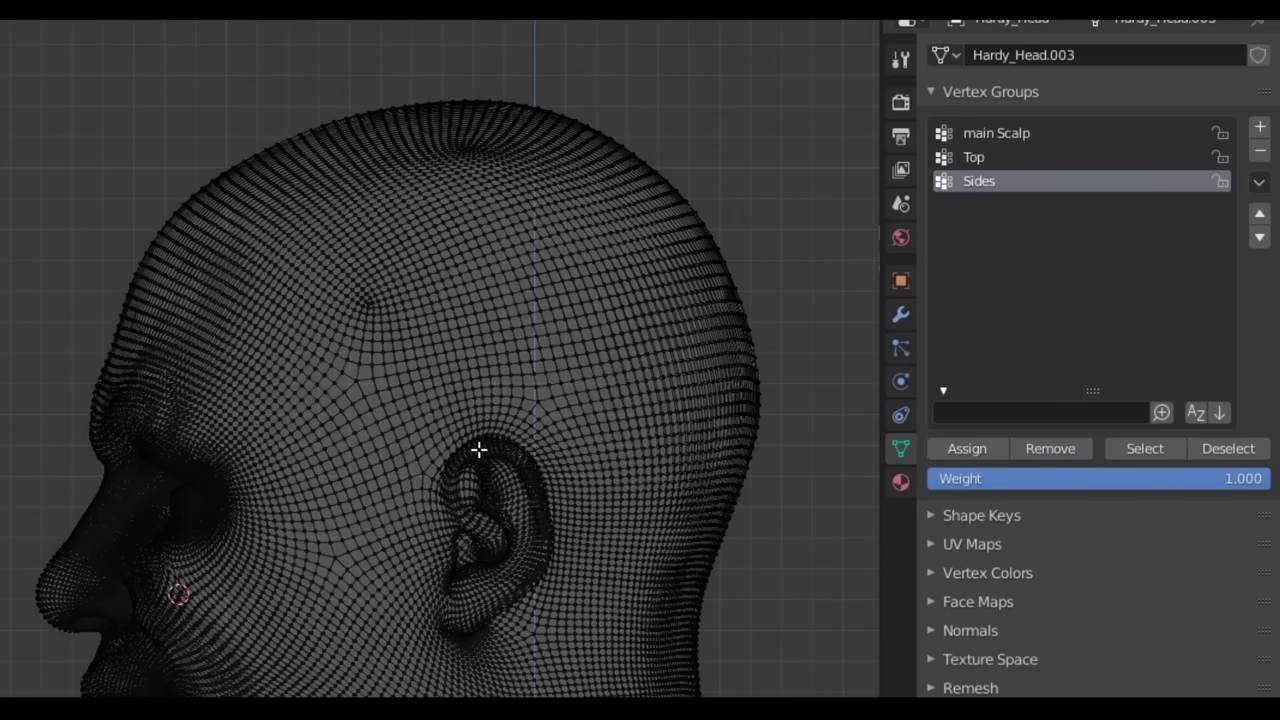
{"action": "scroll", "coordinate": [443, 466], "scroll_direction": "down", "scroll_amount": 5}
{"action": "mouse_move", "coordinate": [443, 466]}
{"action": "middle_mouse_down"}
{"action": "mouse_move", "coordinate": [566, 500]}
{"action": "mouse_move", "coordinate": [543, 466]}
{"action": "mouse_move", "coordinate": [861, 380]}
{"action": "middle_mouse_up"}
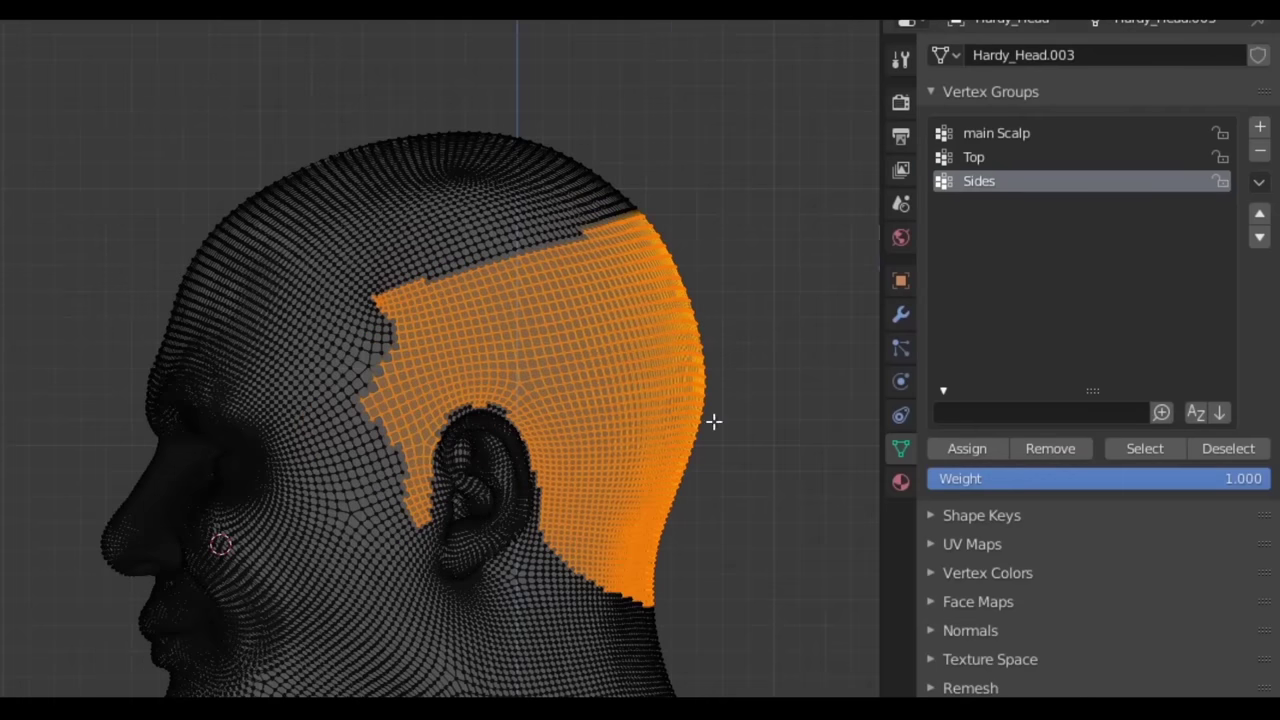
{"action": "key", "text": "alt+a"}
{"action": "left_click", "coordinate": [976, 158]}
{"action": "left_click", "coordinate": [1118, 452]}
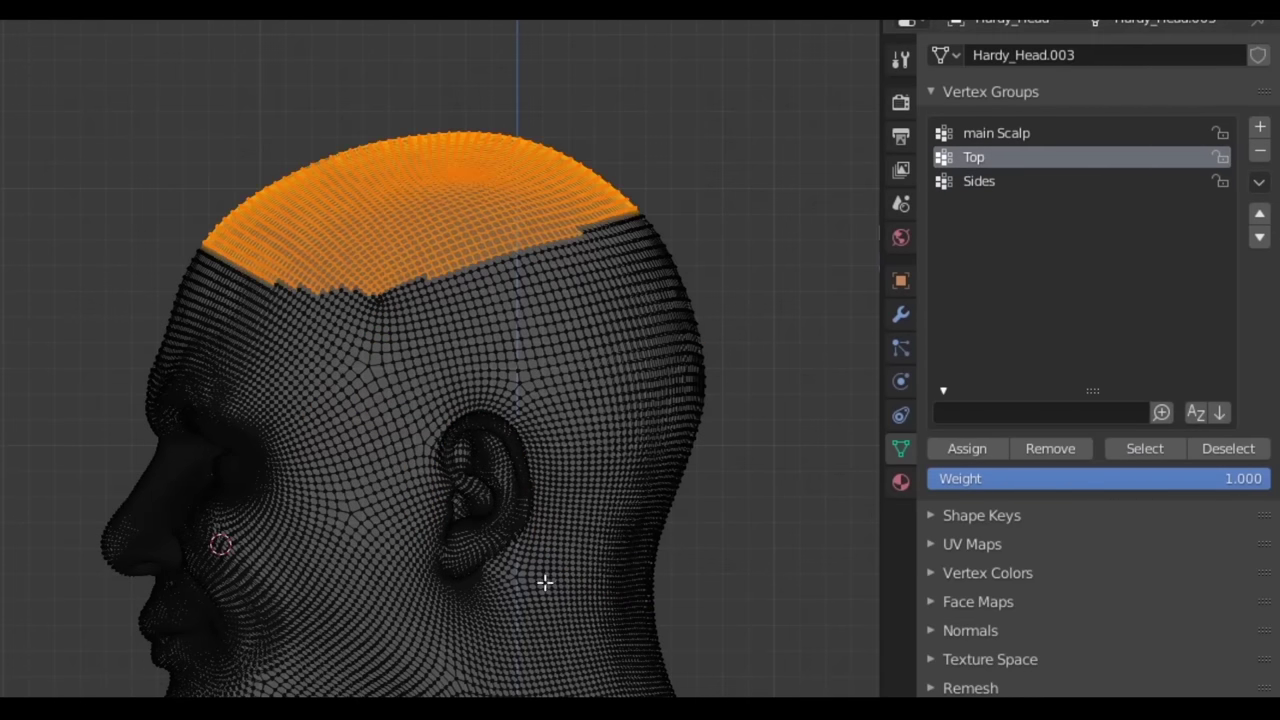
{"action": "key", "text": "alt+a"}
{"action": "key", "text": "Tab"}
Select the head, enter Edit Mode, and switch to wireframe display framed on the chin
{"action": "middle_click_drag", "start_coordinate": [503, 462], "coordinate": [532, 379]}
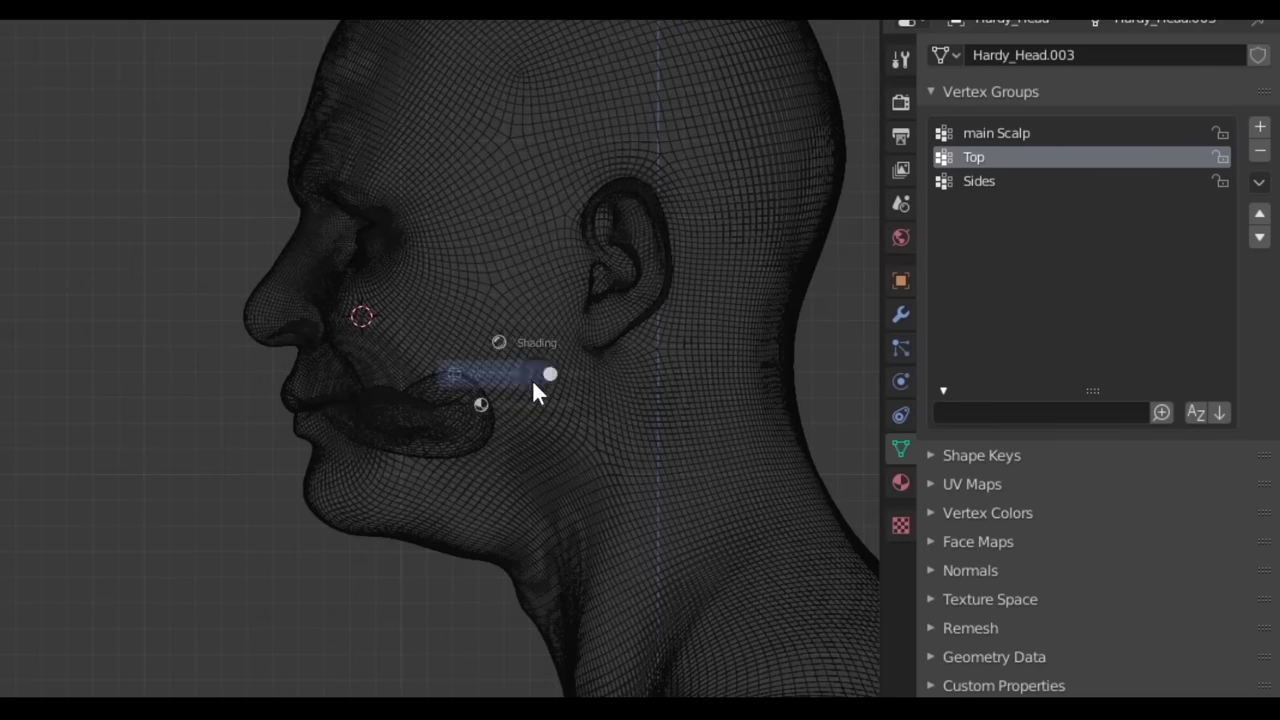
{"action": "scroll", "coordinate": [420, 441], "scroll_direction": "up", "scroll_amount": 3}
{"action": "left_click", "coordinate": [523, 374]}
{"action": "key", "text": "Tab"}
{"action": "scroll", "coordinate": [508, 395], "scroll_direction": "up", "scroll_amount": 3}
{"action": "key", "text": "z"}
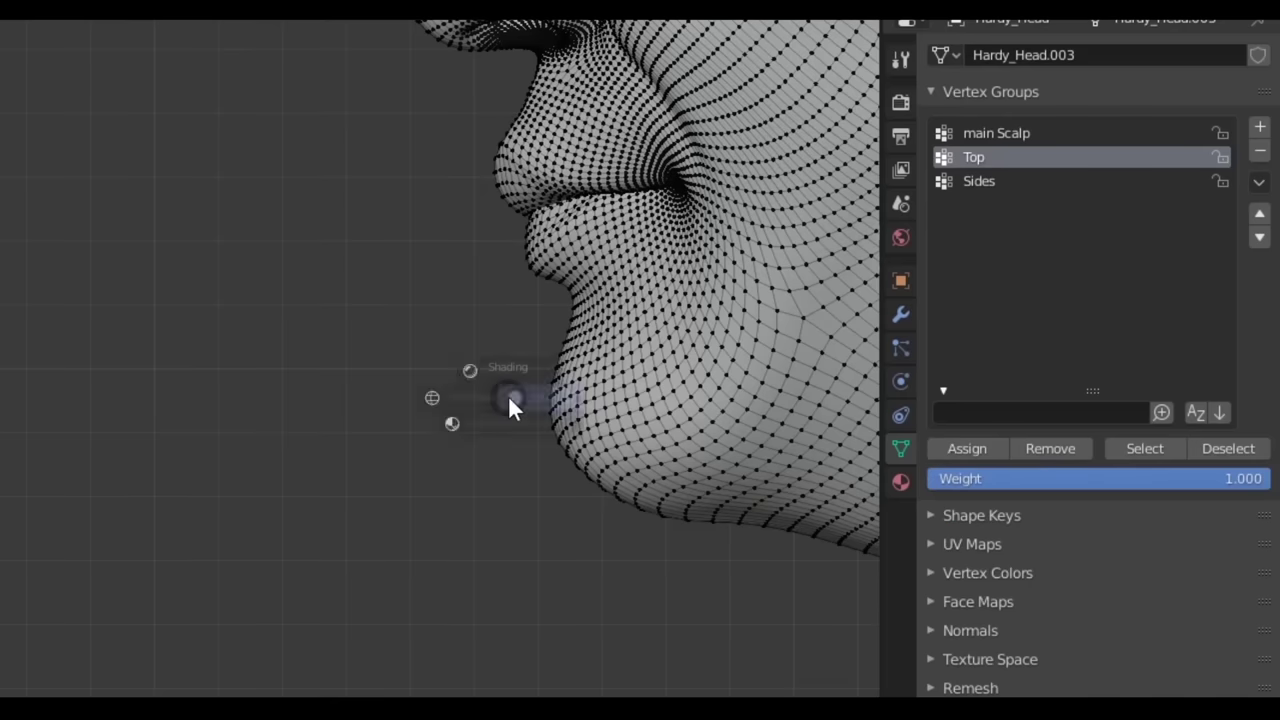
{"action": "left_click", "coordinate": [321, 399]}
{"action": "middle_click_drag", "start_coordinate": [330, 405], "coordinate": [492, 442]}
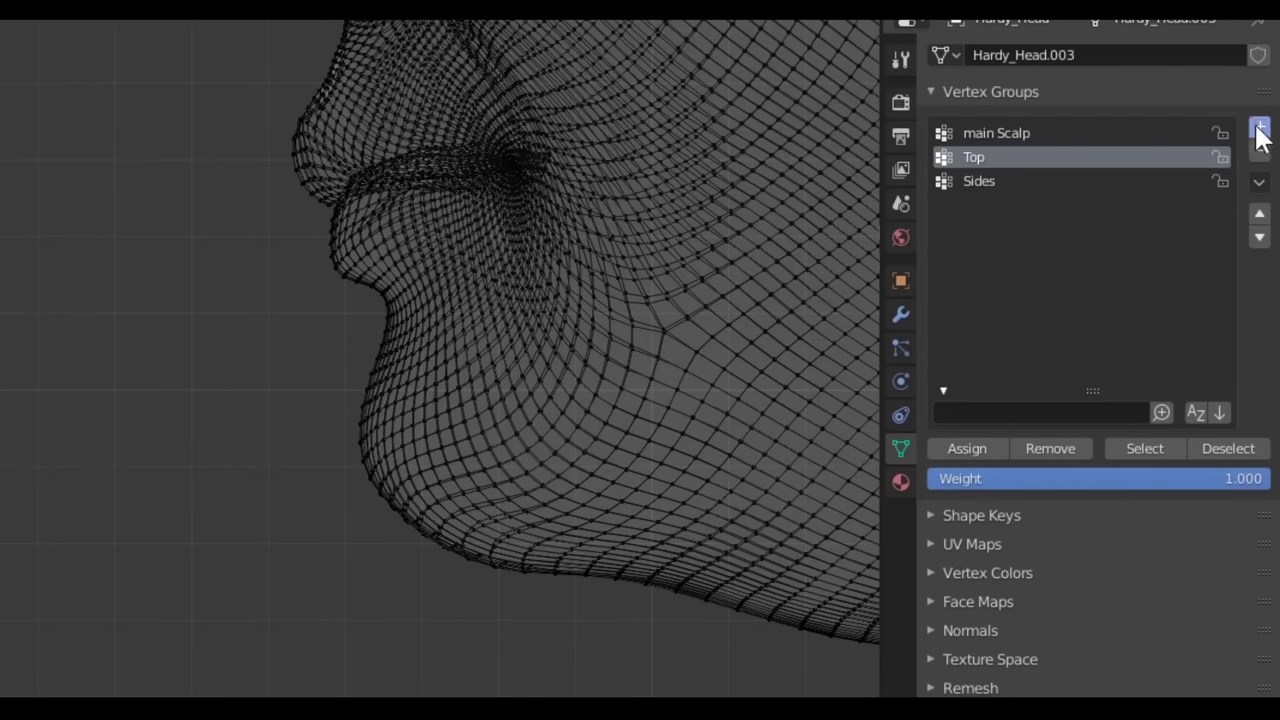
Add the Main Beard vertex group and lasso-select the jaw and chin faces
{"action": "left_click", "coordinate": [1259, 130]}
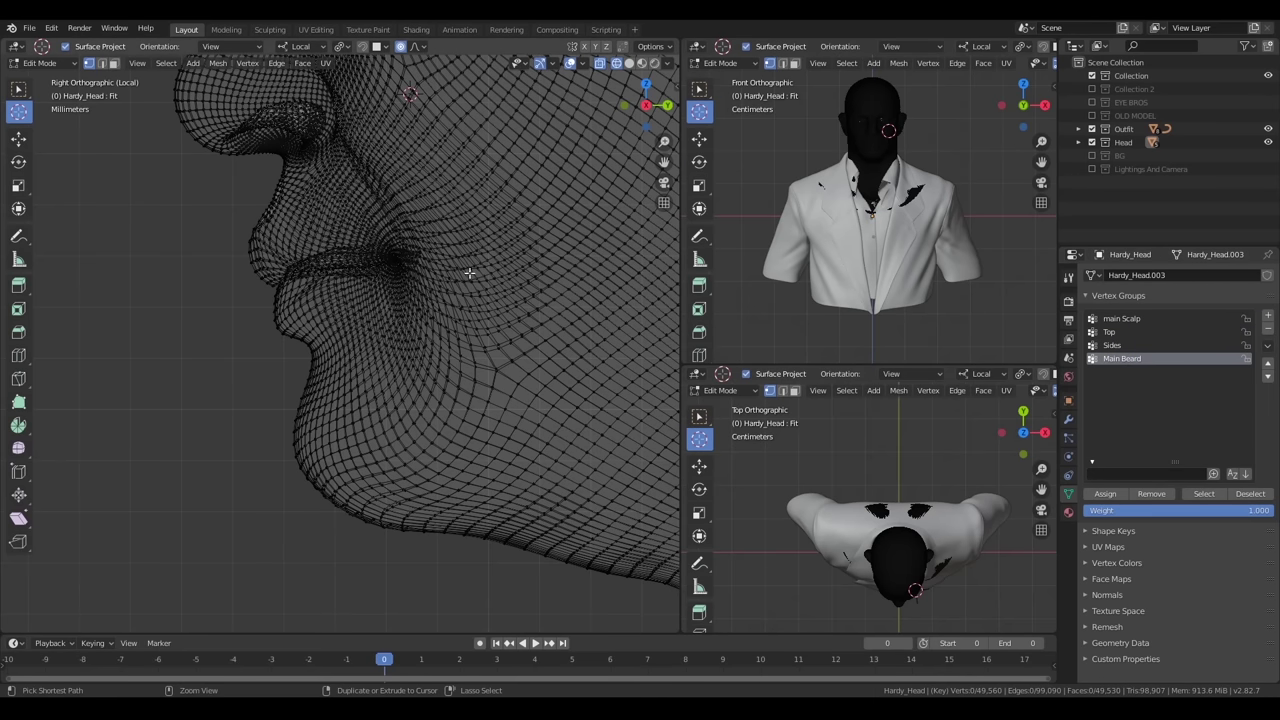
{"action": "right_click_drag", "start_coordinate": [484, 323], "coordinate": [275, 405], "text": "ctrl"}
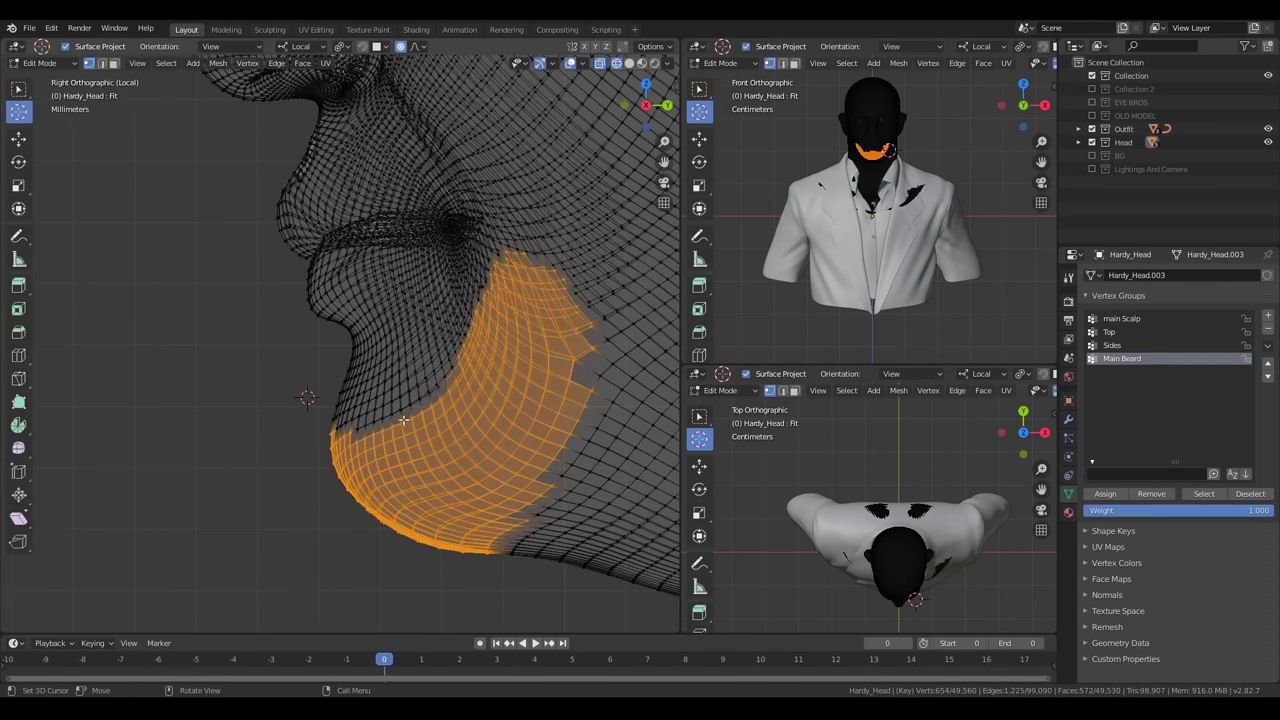
{"action": "key", "text": "KP_1"}
{"action": "key", "text": "KP_3"}
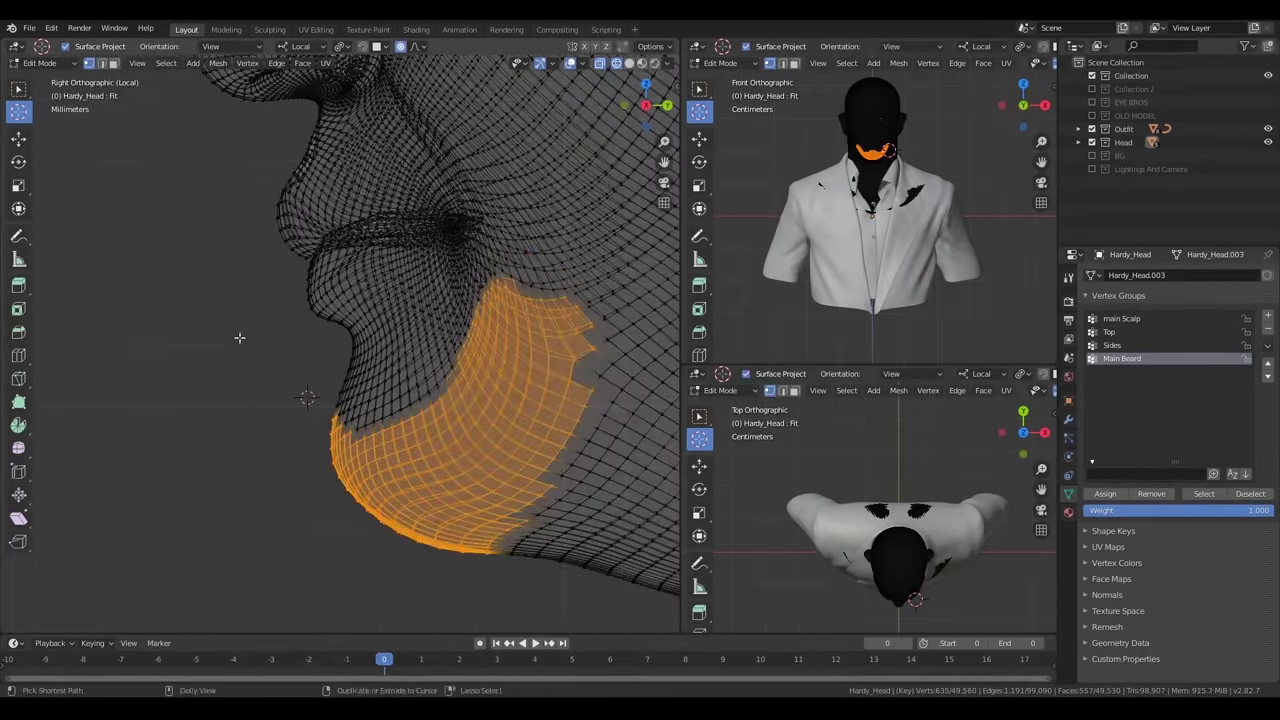
{"action": "key", "text": "KP_1"}
{"action": "scroll", "coordinate": [300, 365], "scroll_direction": "up", "scroll_amount": 2}
{"action": "scroll", "coordinate": [330, 380], "scroll_direction": "down", "scroll_amount": 4}
Switch the head to Weight Paint mode and pick the Blur brush
{"action": "key", "text": "Tab"}
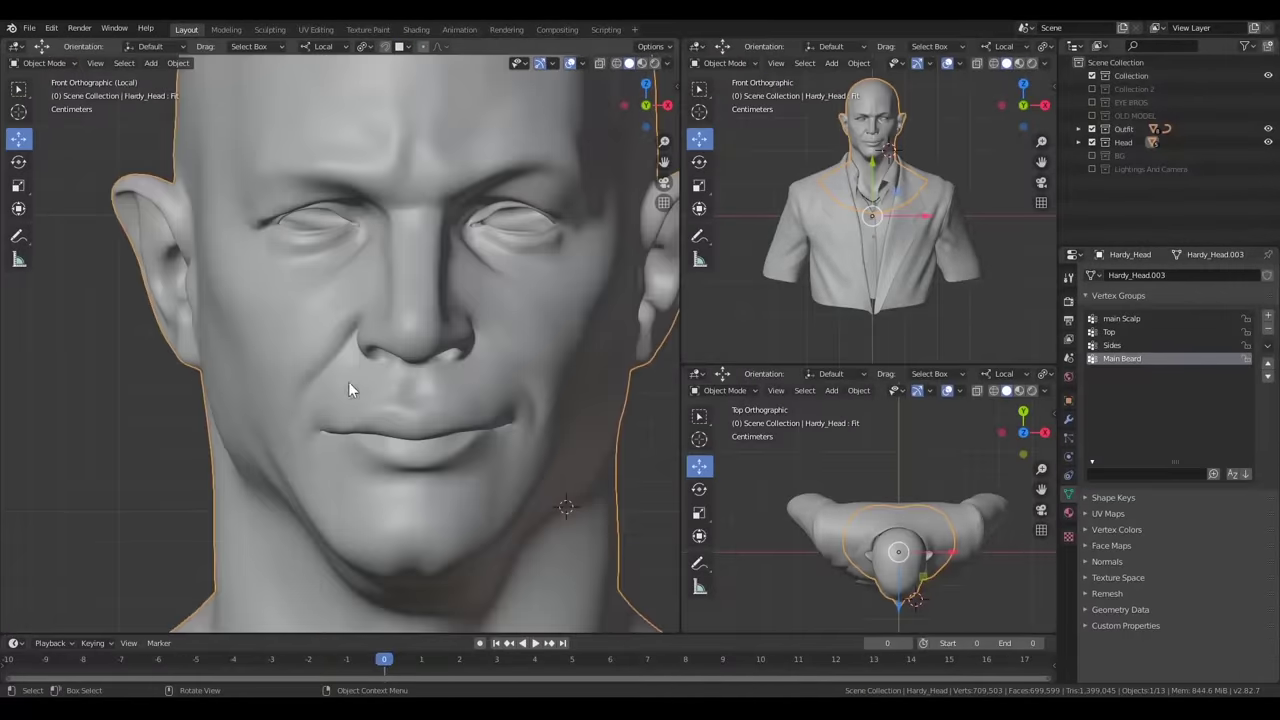
{"action": "left_click", "coordinate": [45, 62]}
{"action": "left_click", "coordinate": [45, 138]}
{"action": "key", "text": "n"}
{"action": "middle_click_drag", "start_coordinate": [408, 294], "coordinate": [414, 309]}
{"action": "left_click", "coordinate": [590, 178]}
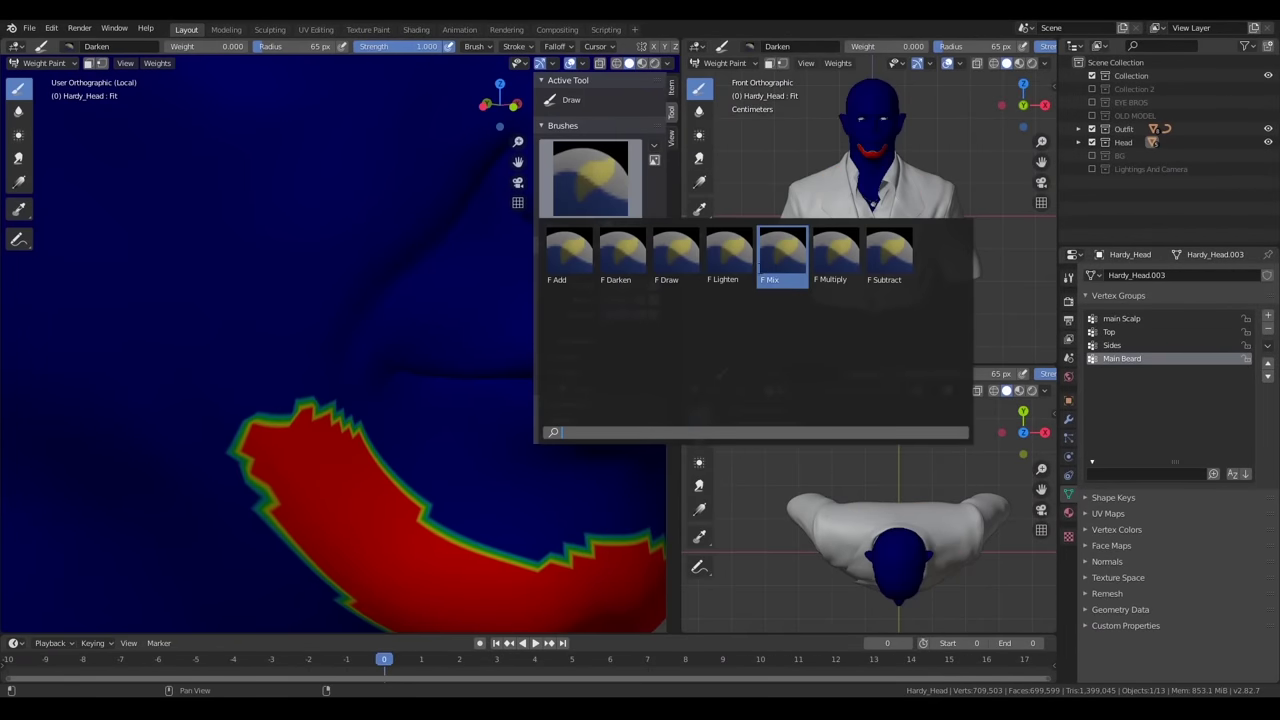
{"action": "left_click", "coordinate": [18, 110]}
Blur the Main Beard weight edges along the chin and jaw
{"action": "left_click_drag", "start_coordinate": [323, 443], "coordinate": [241, 390]}
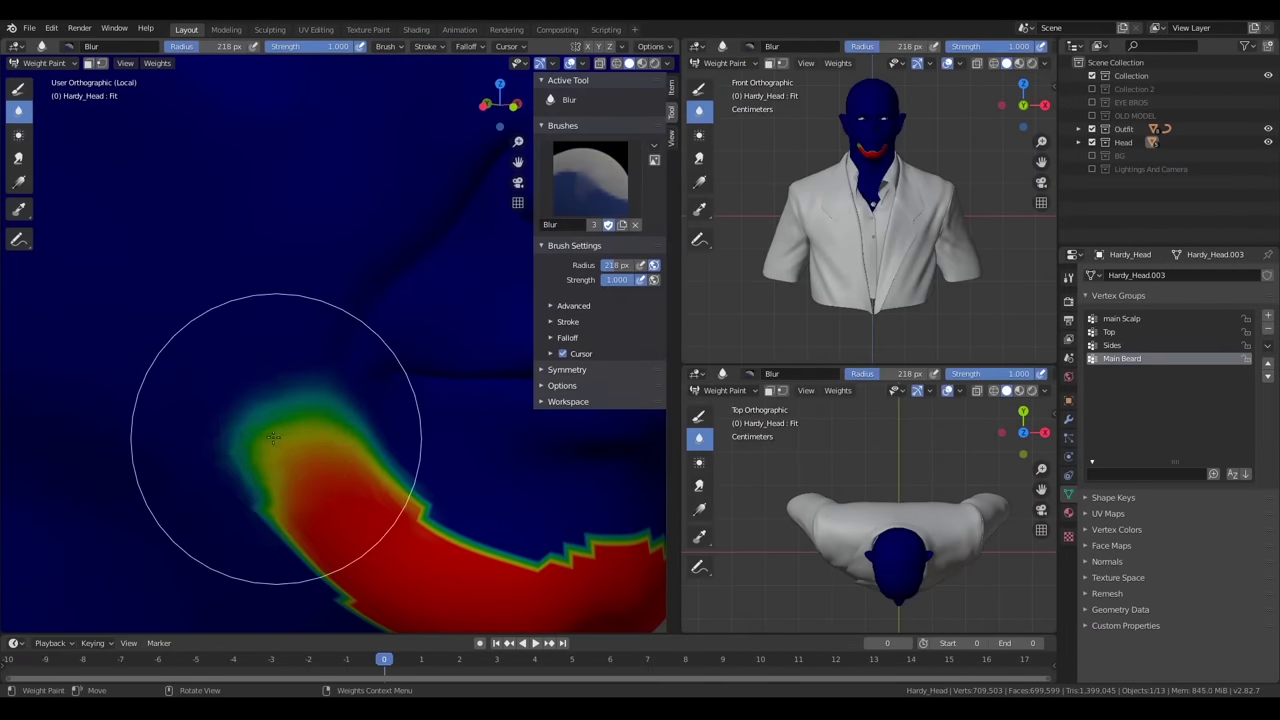
{"action": "middle_click_drag", "start_coordinate": [241, 390], "coordinate": [380, 440]}
{"action": "scroll", "coordinate": [423, 471], "scroll_direction": "up", "scroll_amount": 3}
{"action": "key", "text": "f"}
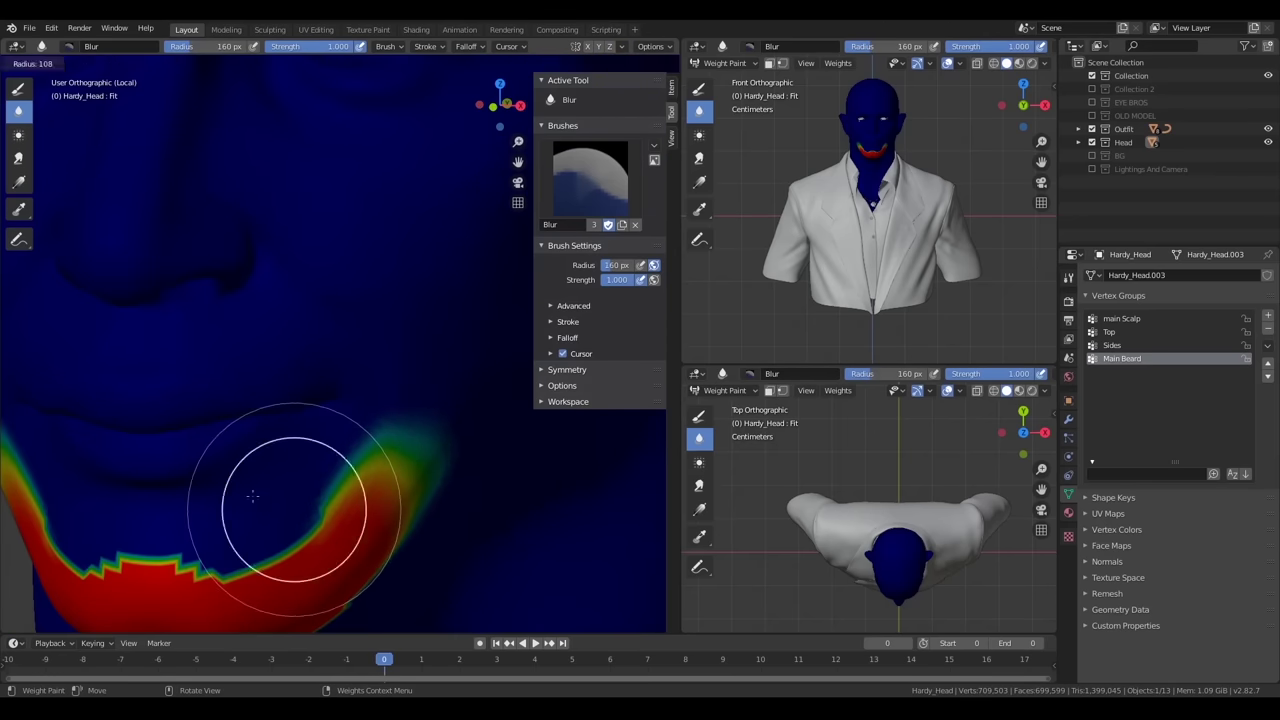
{"action": "left_click", "coordinate": [170, 515]}
{"action": "mouse_move", "coordinate": [96, 535]}
{"action": "middle_mouse_down"}
{"action": "mouse_move", "coordinate": [429, 443]}
{"action": "mouse_move", "coordinate": [343, 457]}
{"action": "middle_mouse_up"}
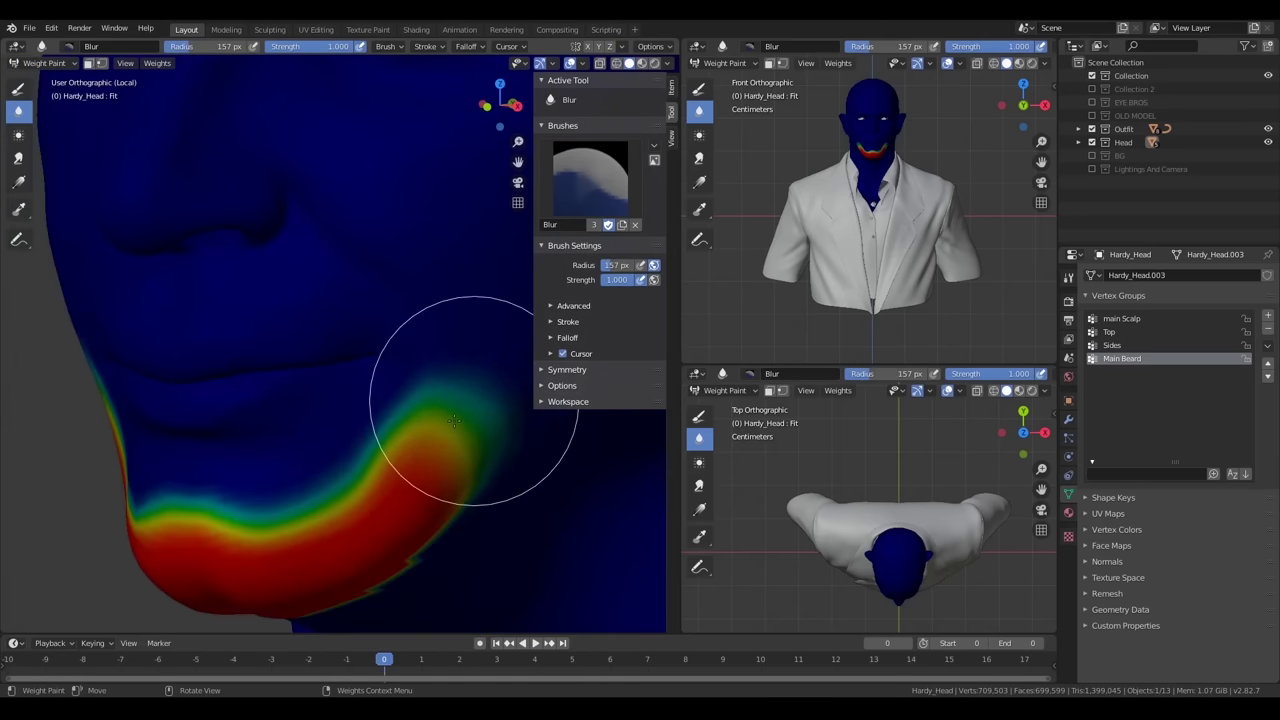
{"action": "key", "text": "f"}
{"action": "left_click", "coordinate": [52, 457]}
{"action": "middle_click_drag", "start_coordinate": [52, 457], "coordinate": [271, 394]}
{"action": "mouse_move", "coordinate": [486, 400]}
{"action": "middle_mouse_down"}
{"action": "mouse_move", "coordinate": [251, 371]}
{"action": "mouse_move", "coordinate": [415, 350]}
{"action": "middle_mouse_up"}
Make Sides the active group and blur the tip of its weights by the ear
{"action": "left_click", "coordinate": [1121, 318]}
{"action": "left_click", "coordinate": [1109, 331]}
{"action": "middle_click_drag", "start_coordinate": [300, 400], "coordinate": [200, 380]}
{"action": "left_click", "coordinate": [1112, 345]}
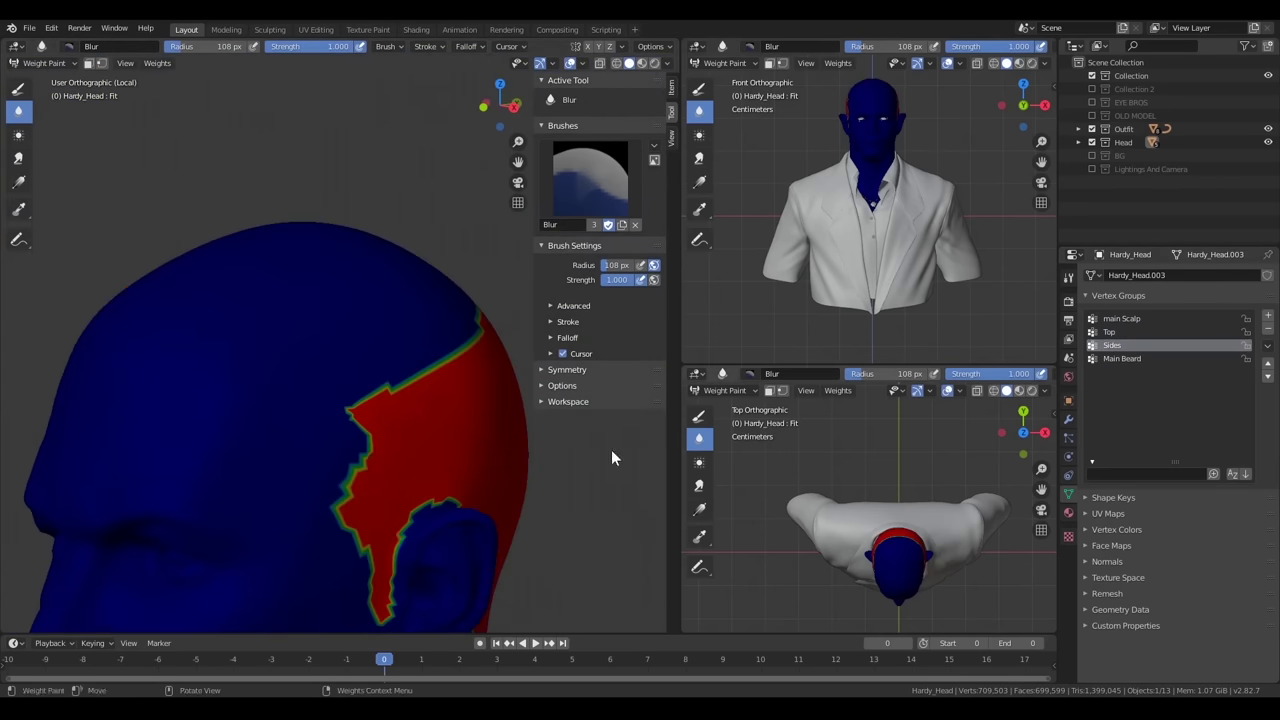
{"action": "middle_click_drag", "start_coordinate": [300, 400], "coordinate": [228, 503]}
{"action": "scroll", "coordinate": [228, 503], "scroll_direction": "up", "scroll_amount": 3}
{"action": "middle_click_drag", "start_coordinate": [285, 415], "coordinate": [314, 423]}
{"action": "key", "text": "f"}
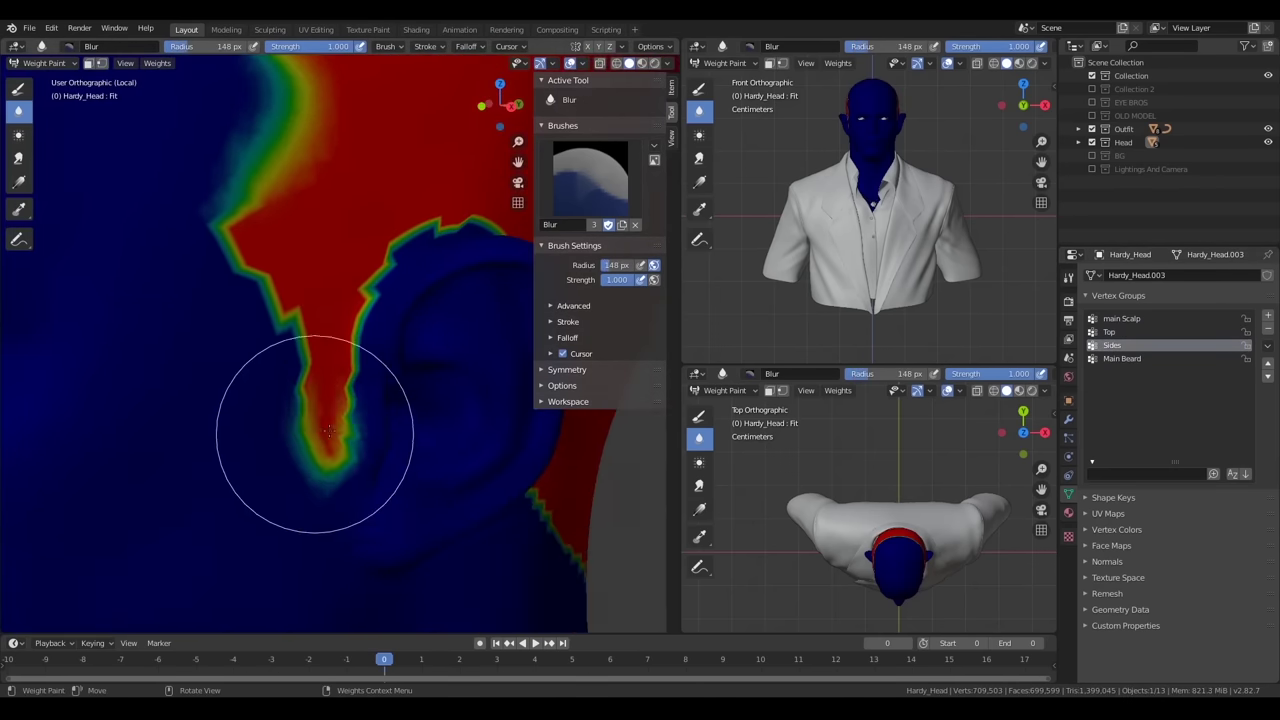
{"action": "left_click_drag", "start_coordinate": [314, 423], "coordinate": [309, 471]}
{"action": "middle_click_drag", "start_coordinate": [217, 362], "coordinate": [371, 457]}
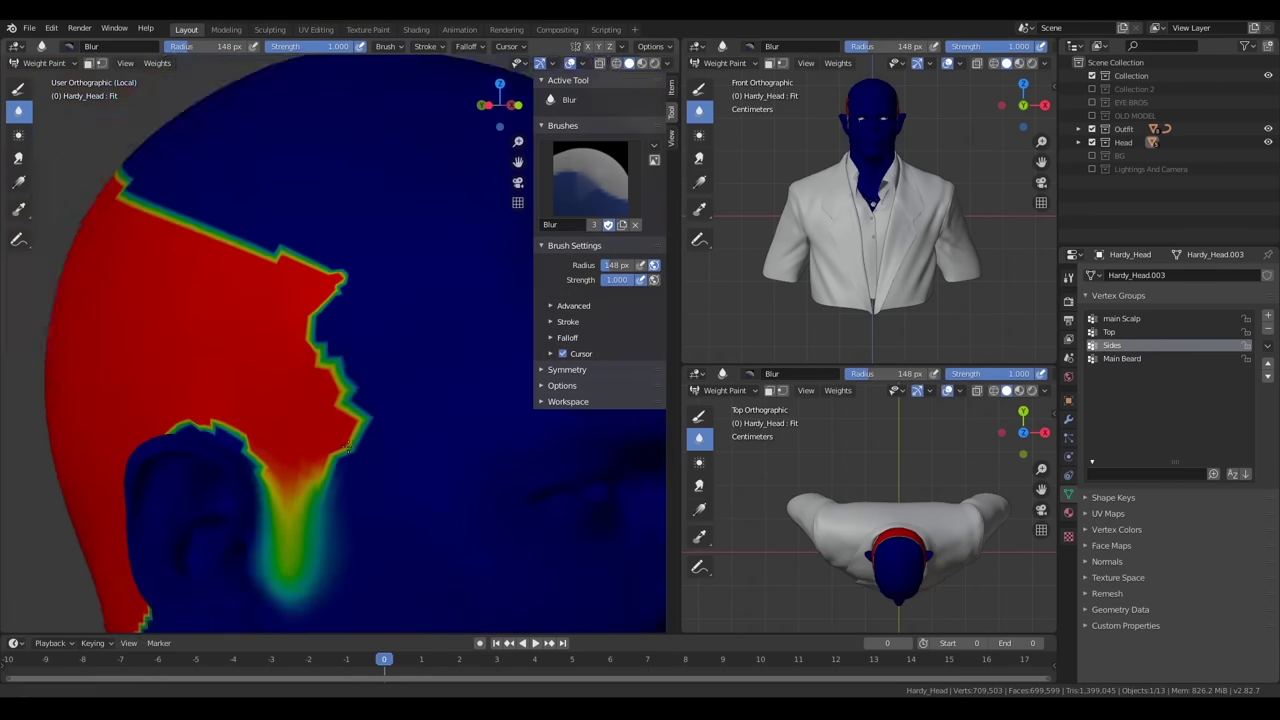
{"action": "key", "text": "f"}
{"action": "left_click", "coordinate": [371, 360]}
{"action": "scroll", "coordinate": [370, 368], "scroll_direction": "down", "scroll_amount": 3}
{"action": "middle_click_drag", "start_coordinate": [370, 368], "coordinate": [366, 374]}
{"action": "scroll", "coordinate": [340, 340], "scroll_direction": "up", "scroll_amount": 5}
{"action": "scroll", "coordinate": [366, 374], "scroll_direction": "up", "scroll_amount": 3}
Fill the jagged Sides weight boundary with full weight using the Add brush
{"action": "key", "text": "shift+space"}
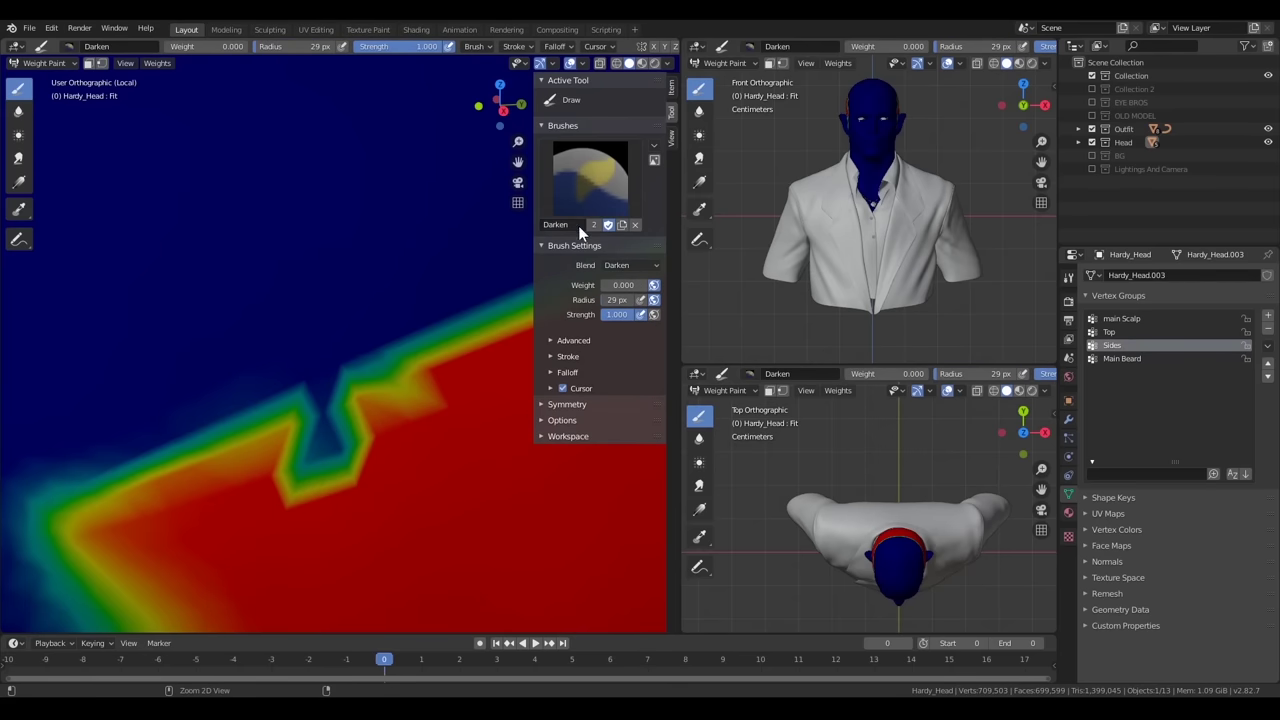
{"action": "left_click", "coordinate": [585, 195]}
{"action": "left_click", "coordinate": [566, 258]}
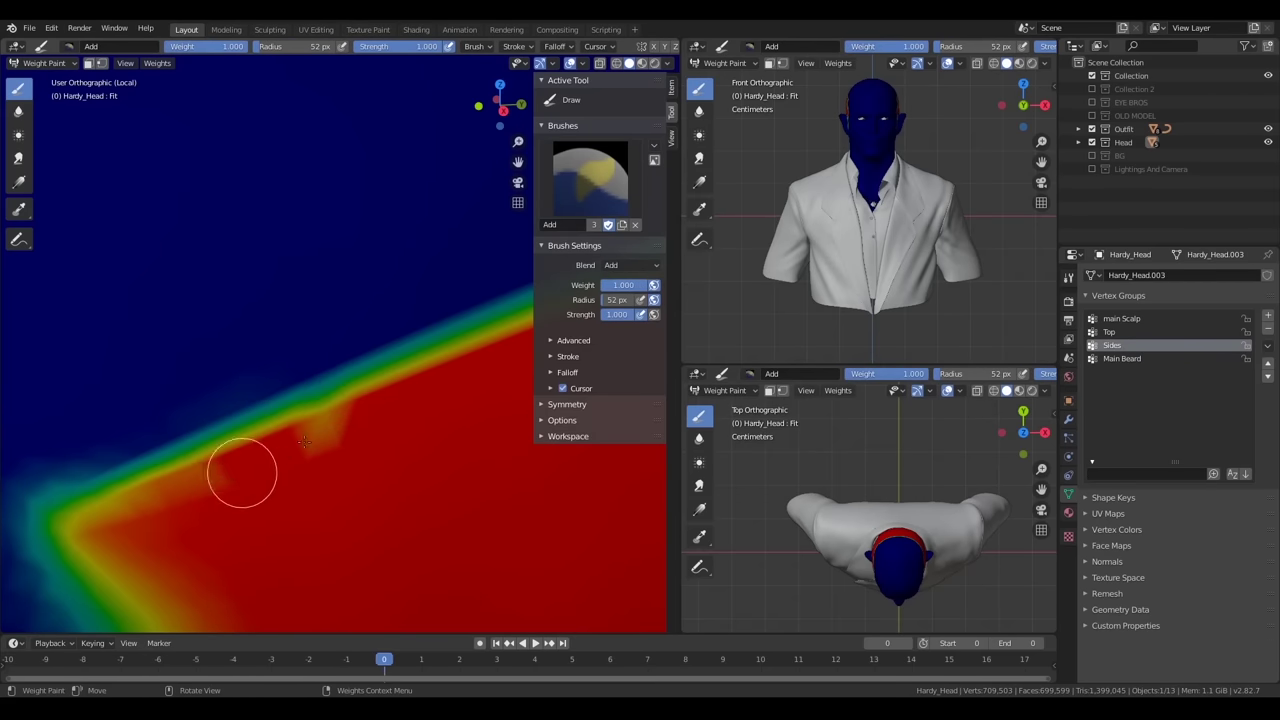
{"action": "scroll", "coordinate": [243, 471], "scroll_direction": "down", "scroll_amount": 4}
{"action": "middle_click_drag", "start_coordinate": [243, 471], "coordinate": [100, 434]}
{"action": "scroll", "coordinate": [100, 434], "scroll_direction": "up", "scroll_amount": 4}
{"action": "mouse_move", "coordinate": [220, 433]}
{"action": "left_mouse_down"}
{"action": "mouse_move", "coordinate": [586, 563]}
{"action": "mouse_move", "coordinate": [80, 391]}
{"action": "mouse_move", "coordinate": [571, 566]}
{"action": "mouse_move", "coordinate": [449, 530]}
{"action": "left_mouse_up"}
{"action": "scroll", "coordinate": [449, 530], "scroll_direction": "down", "scroll_amount": 4}
With Top active, pare back its jagged front edge using the Darken brush
{"action": "left_click", "coordinate": [1112, 332]}
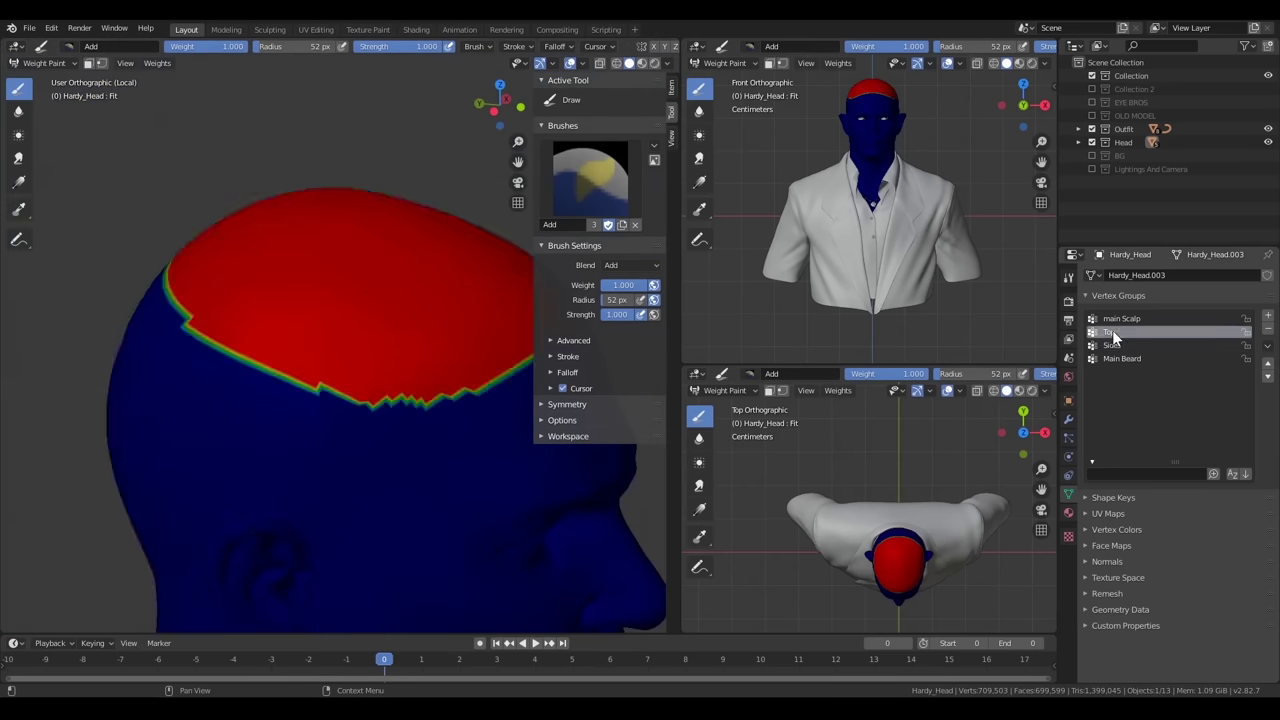
{"action": "scroll", "coordinate": [300, 400], "scroll_direction": "up", "scroll_amount": 4}
{"action": "left_click", "coordinate": [590, 180]}
{"action": "left_click", "coordinate": [627, 281]}
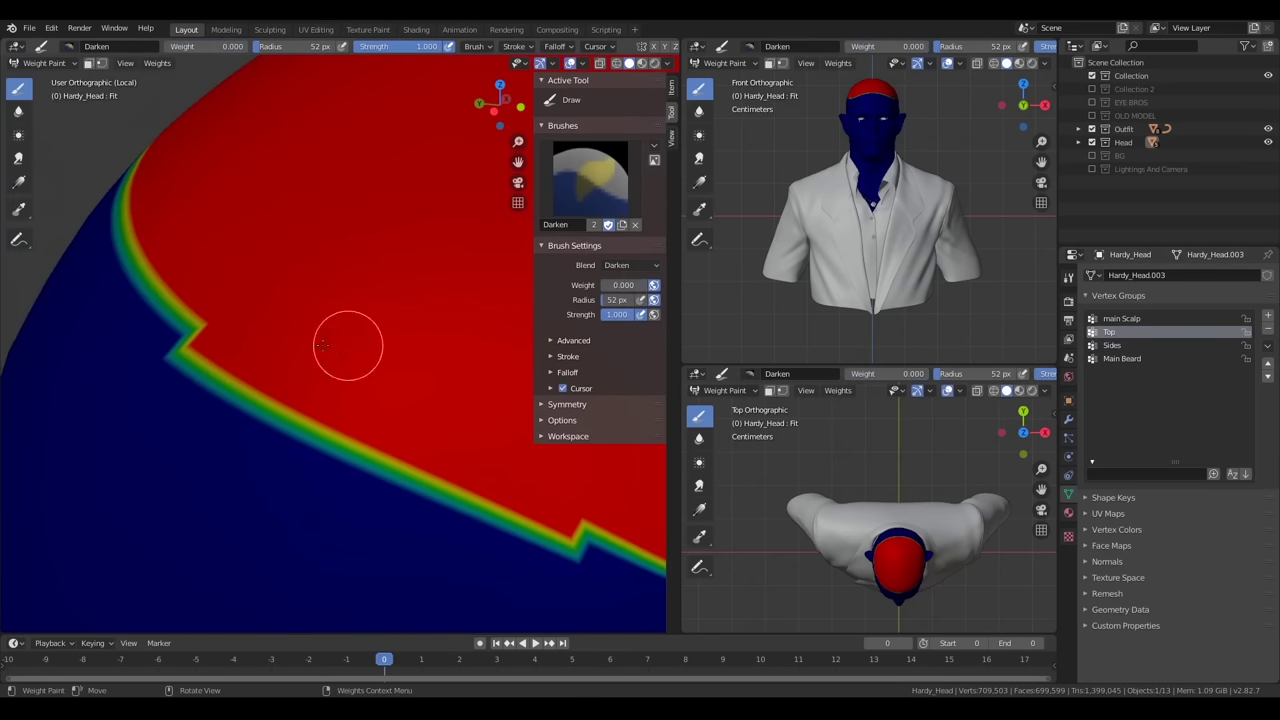
{"action": "mouse_move", "coordinate": [323, 346]}
{"action": "left_mouse_down"}
{"action": "mouse_move", "coordinate": [423, 486]}
{"action": "mouse_move", "coordinate": [294, 429]}
{"action": "left_mouse_up"}
{"action": "scroll", "coordinate": [266, 366], "scroll_direction": "down", "scroll_amount": 4}
{"action": "scroll", "coordinate": [477, 320], "scroll_direction": "up", "scroll_amount": 4}
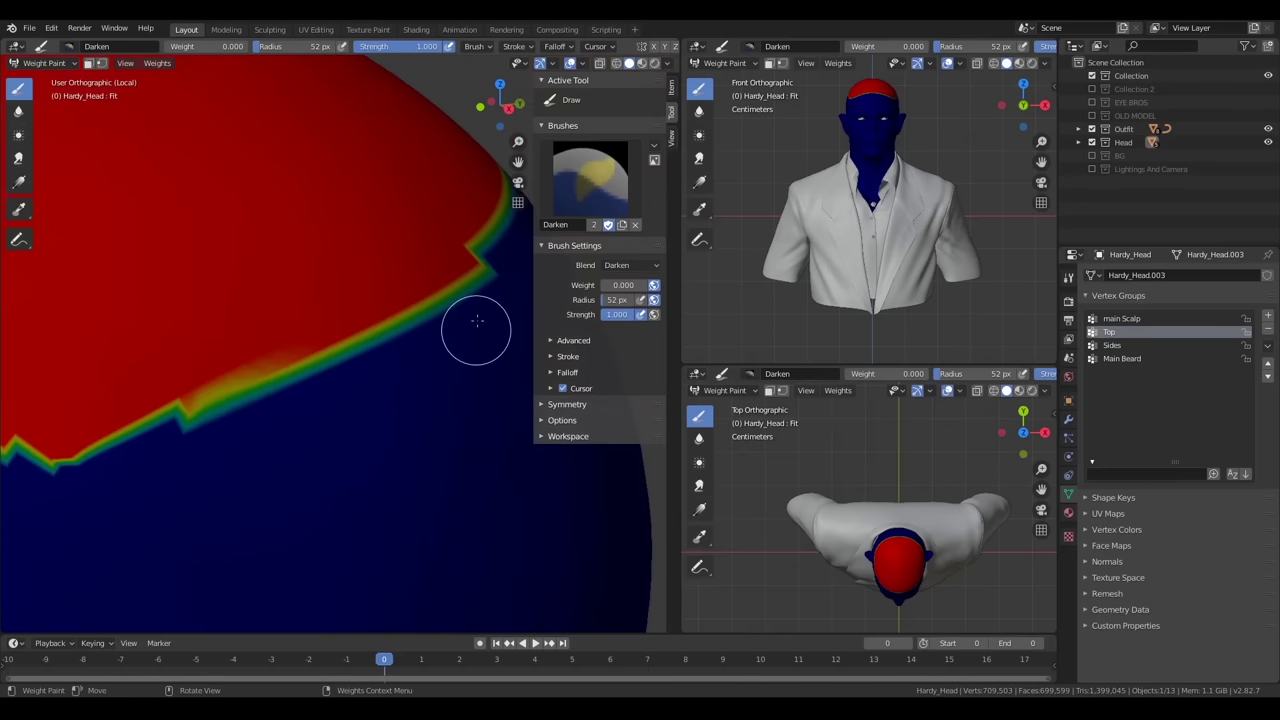
{"action": "left_click_drag", "start_coordinate": [477, 320], "coordinate": [171, 444]}
Reselect the Add brush and return the head to Object Mode
{"action": "left_click", "coordinate": [590, 180]}
{"action": "left_click", "coordinate": [564, 272]}
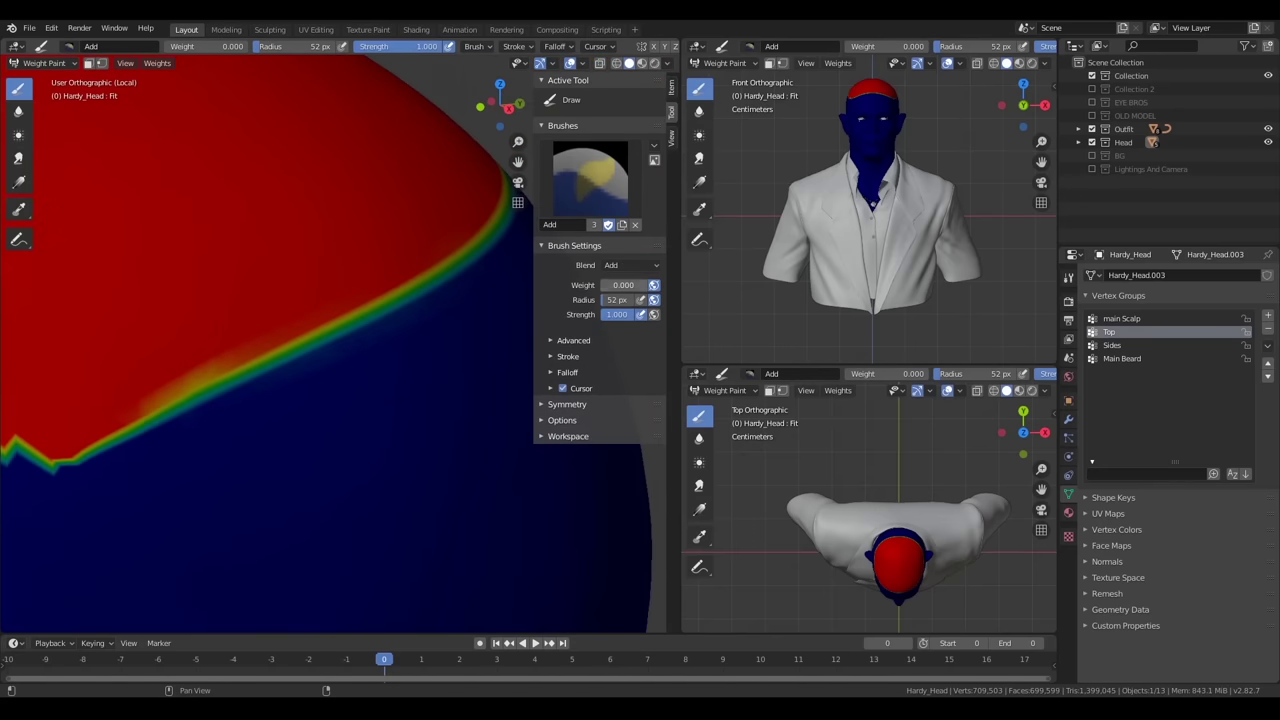
{"action": "scroll", "coordinate": [268, 326], "scroll_direction": "down", "scroll_amount": 4}
{"action": "scroll", "coordinate": [268, 326], "scroll_direction": "up", "scroll_amount": 5}
{"action": "scroll", "coordinate": [471, 391], "scroll_direction": "down", "scroll_amount": 6}
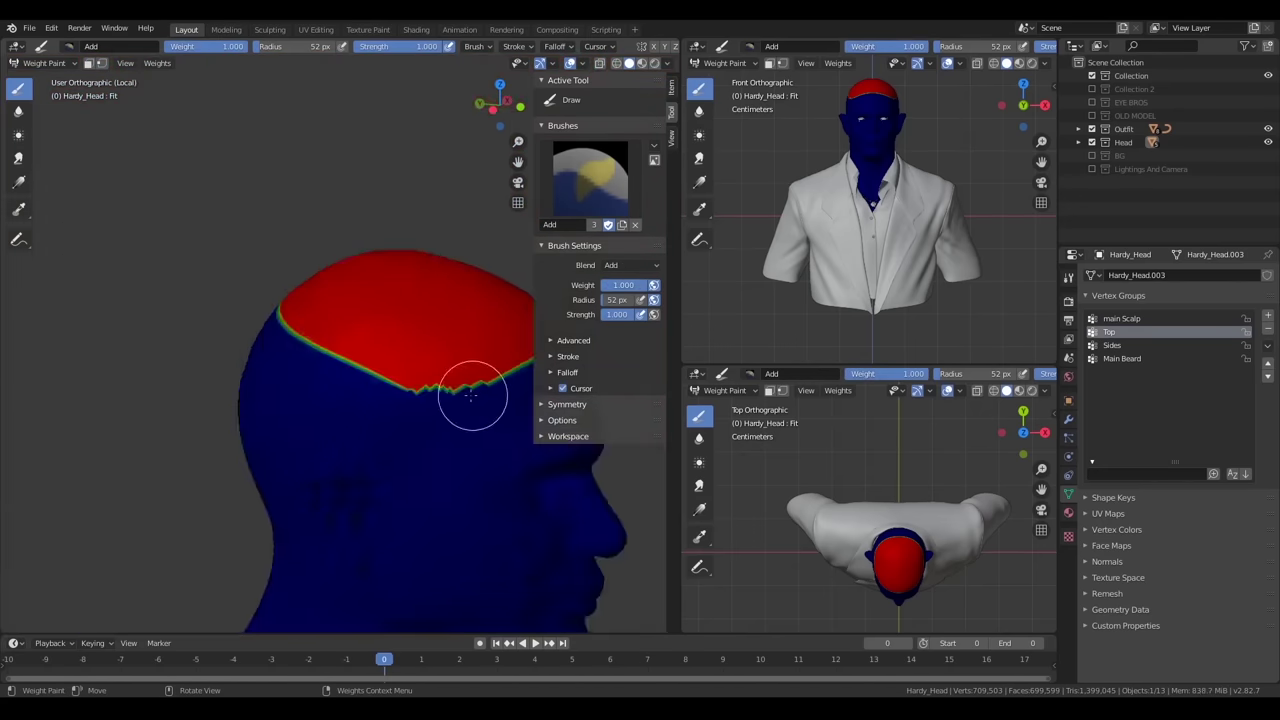
{"action": "left_click", "coordinate": [44, 63]}
{"action": "left_click", "coordinate": [42, 81]}
{"action": "middle_click_drag", "start_coordinate": [371, 383], "coordinate": [424, 368]}
Grow a vertex selection across the moustache band above the upper lip
{"action": "scroll", "coordinate": [424, 368], "scroll_direction": "up", "scroll_amount": 3}
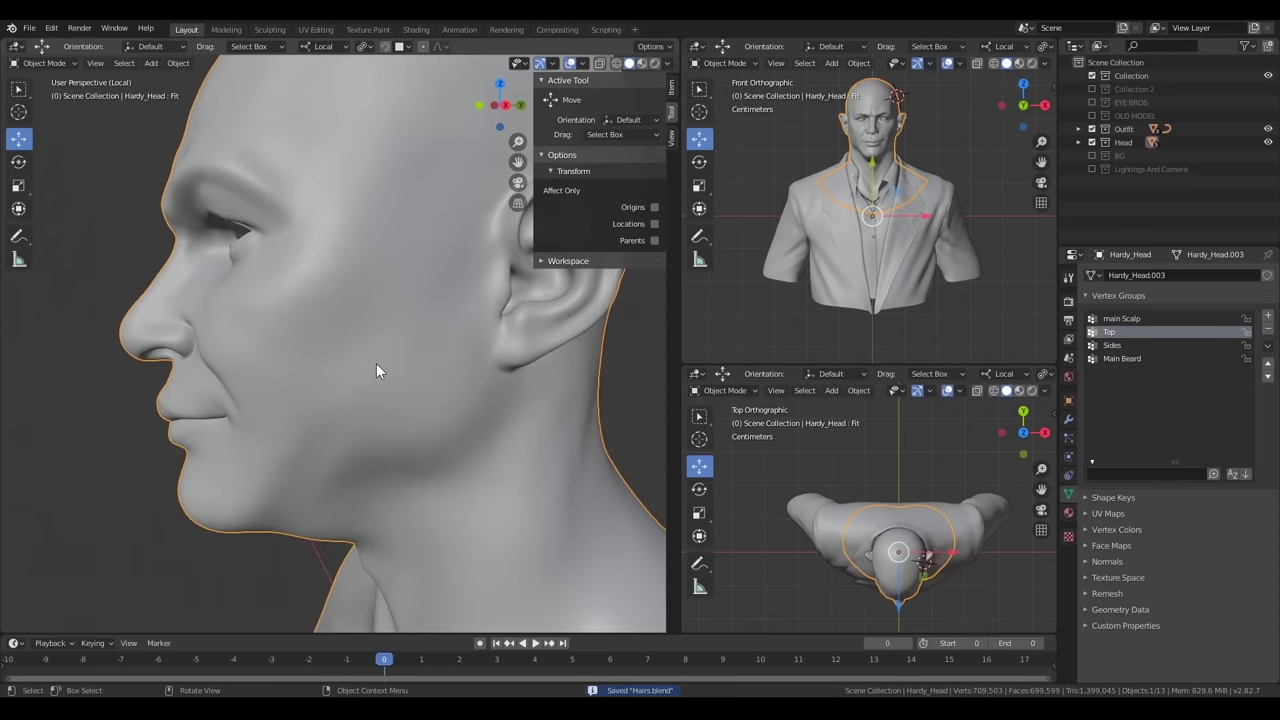
{"action": "scroll", "coordinate": [376, 363], "scroll_direction": "down", "scroll_amount": 2}
{"action": "key", "text": "shift+z"}
{"action": "left_click", "coordinate": [1268, 315]}
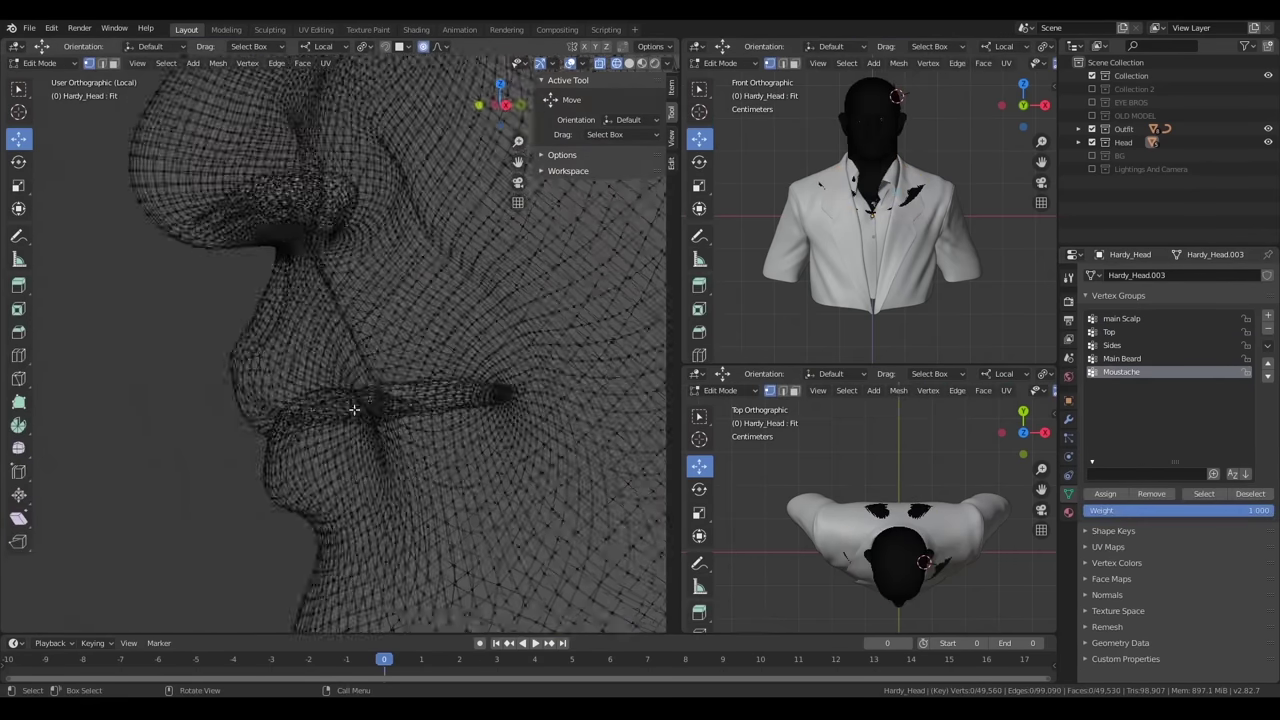
{"action": "scroll", "coordinate": [210, 445], "scroll_direction": "down", "scroll_amount": 3}
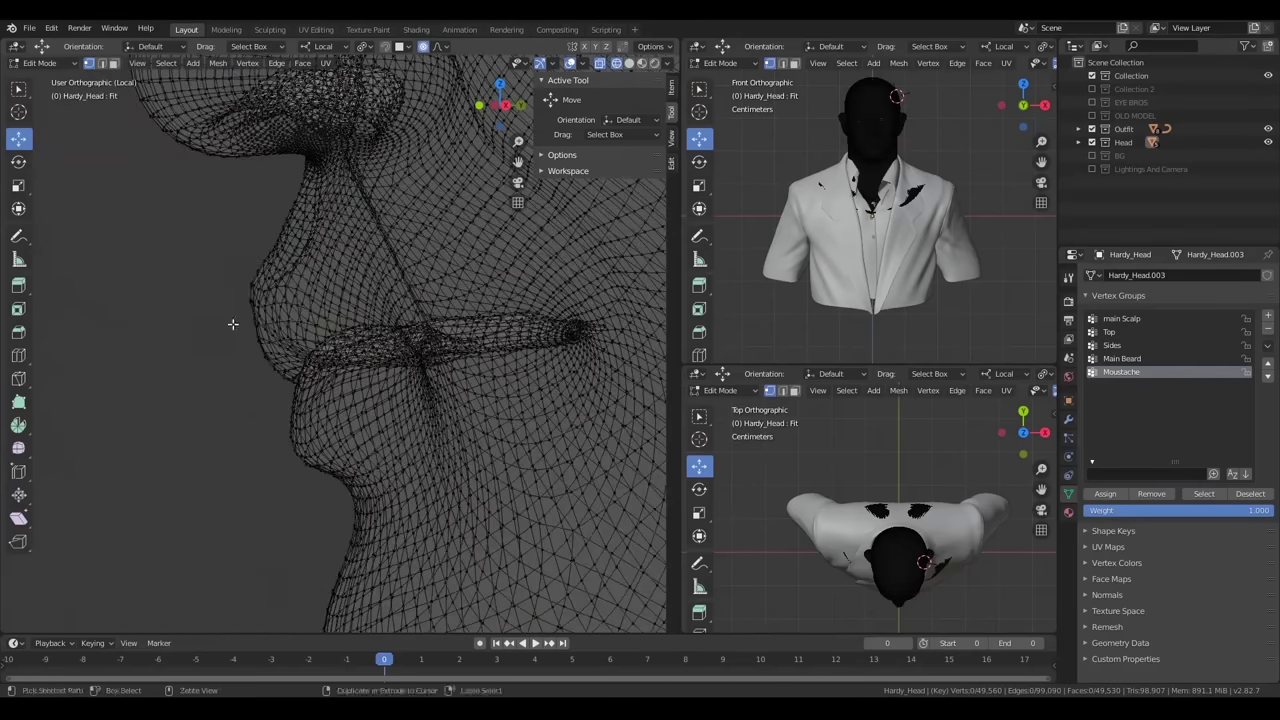
{"action": "scroll", "coordinate": [234, 323], "scroll_direction": "up", "scroll_amount": 1}
{"action": "key", "text": "ctrl+l"}
{"action": "key", "text": "ctrl+KP_Add"}
{"action": "key", "text": "ctrl+KP_Add"}
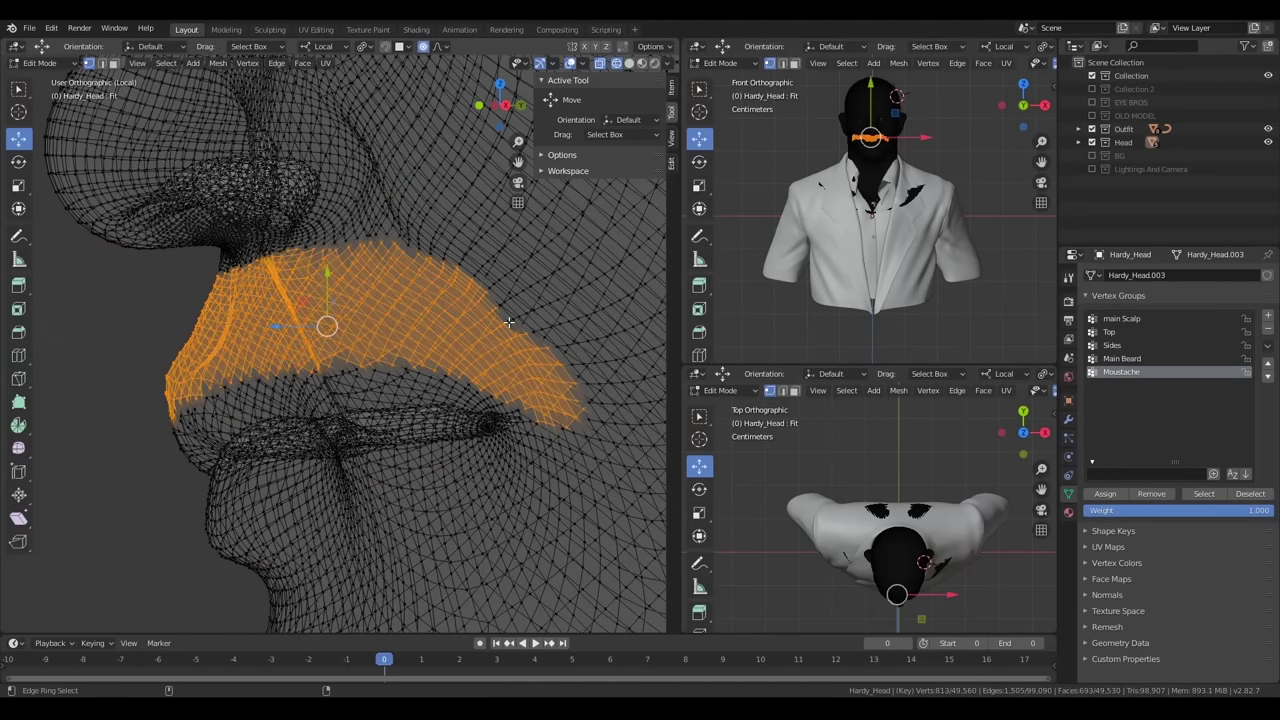
{"action": "key", "text": "KP_1"}
{"action": "key", "text": "KP_3"}
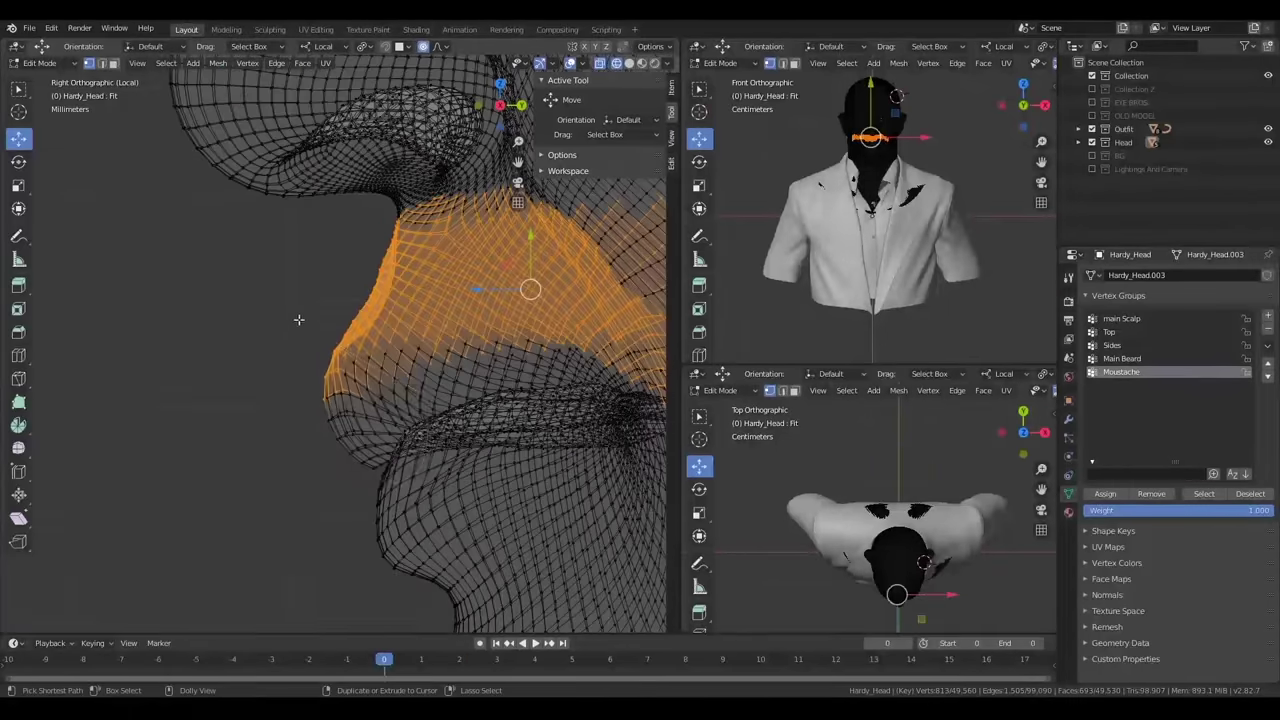
{"action": "key", "text": "ctrl+KP_Subtract"}
Extend and trim the moustache selection, bringing its right half into view
{"action": "scroll", "coordinate": [546, 330], "scroll_direction": "down", "scroll_amount": 2}
{"action": "scroll", "coordinate": [300, 358], "scroll_direction": "up", "scroll_amount": 1}
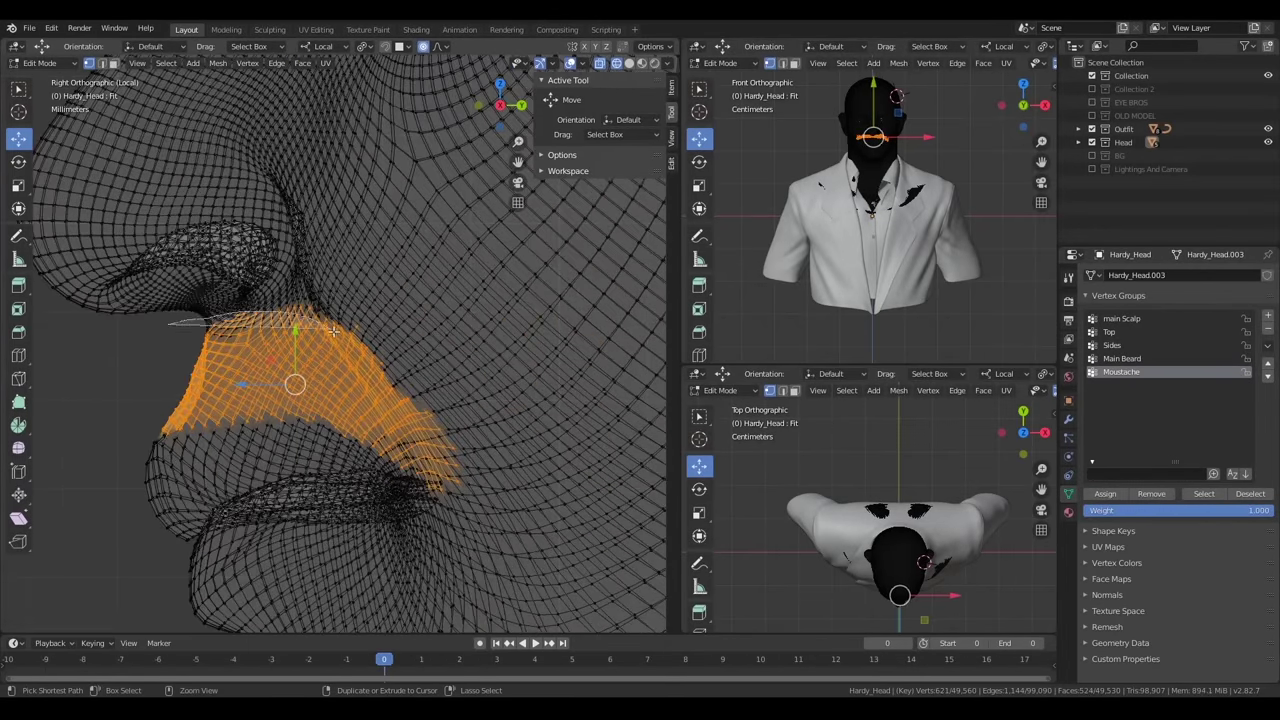
{"action": "key", "text": "ctrl+KP_Add"}
{"action": "key", "text": "ctrl+KP_Subtract"}
{"action": "key", "text": "alt+z"}
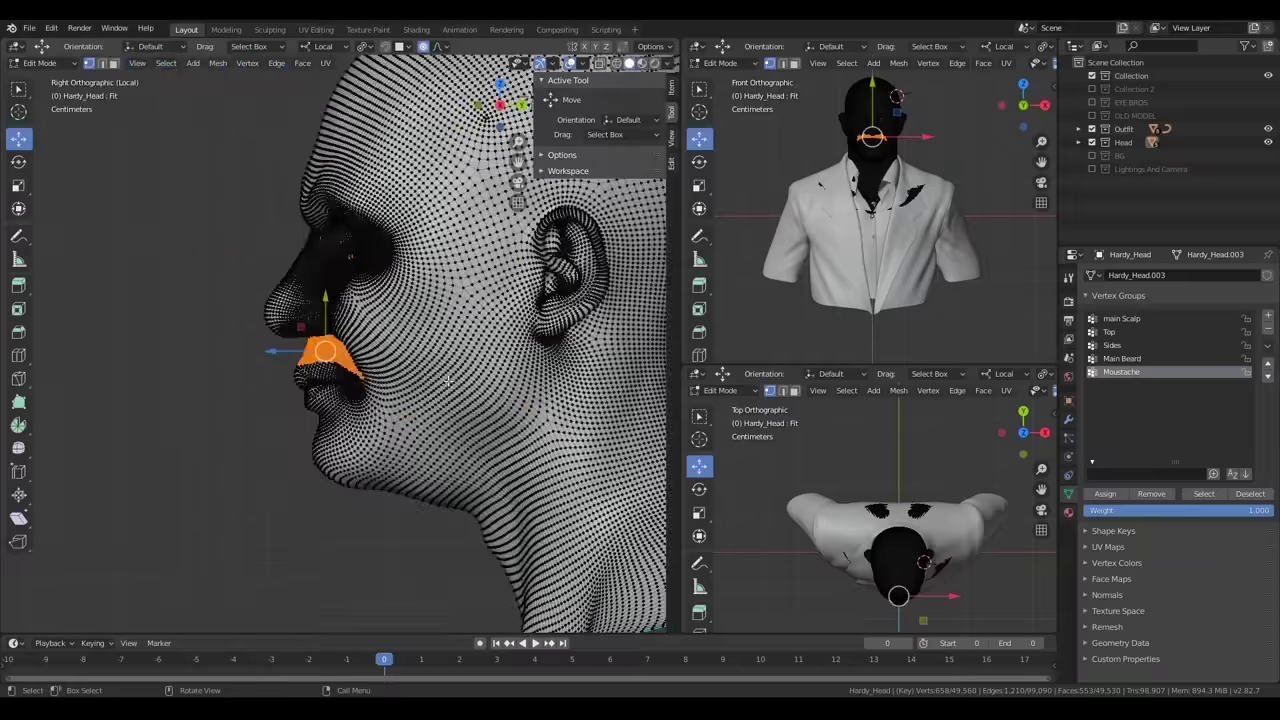
{"action": "key", "text": "KP_1"}
{"action": "scroll", "coordinate": [289, 301], "scroll_direction": "up", "scroll_amount": 2}
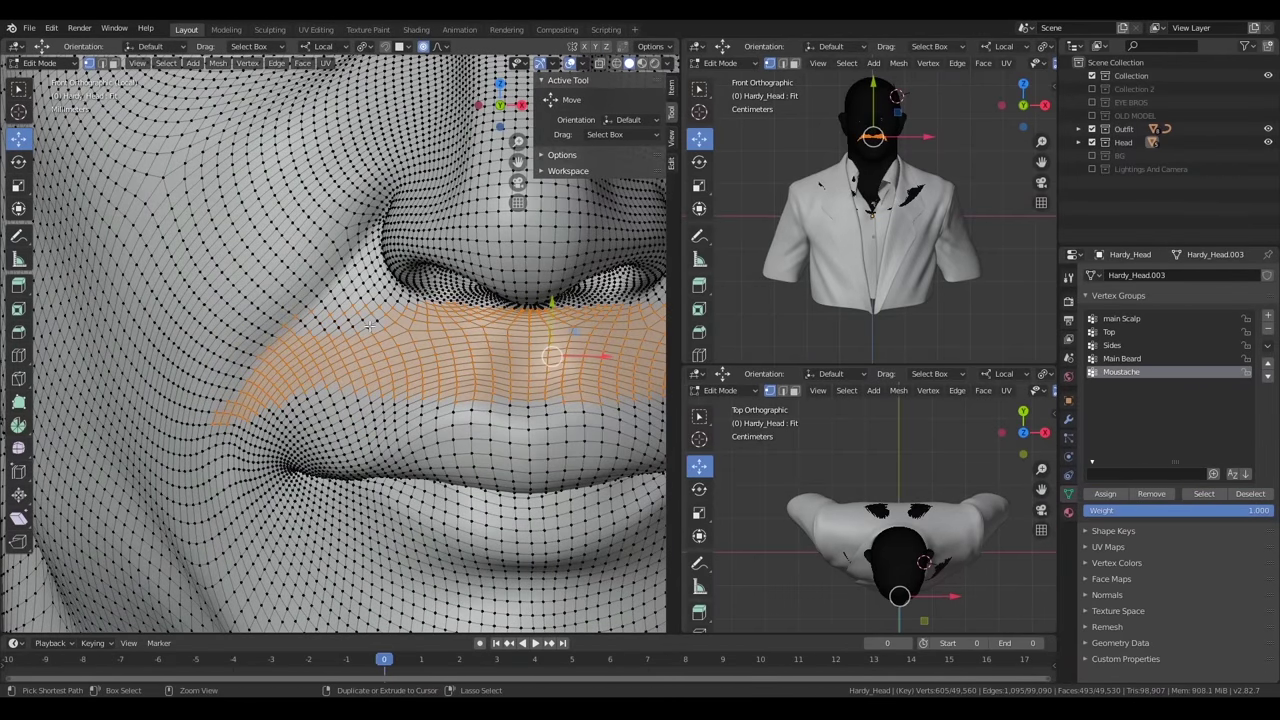
{"action": "key", "text": "ctrl+KP_6"}
{"action": "key", "text": "ctrl+KP_6"}
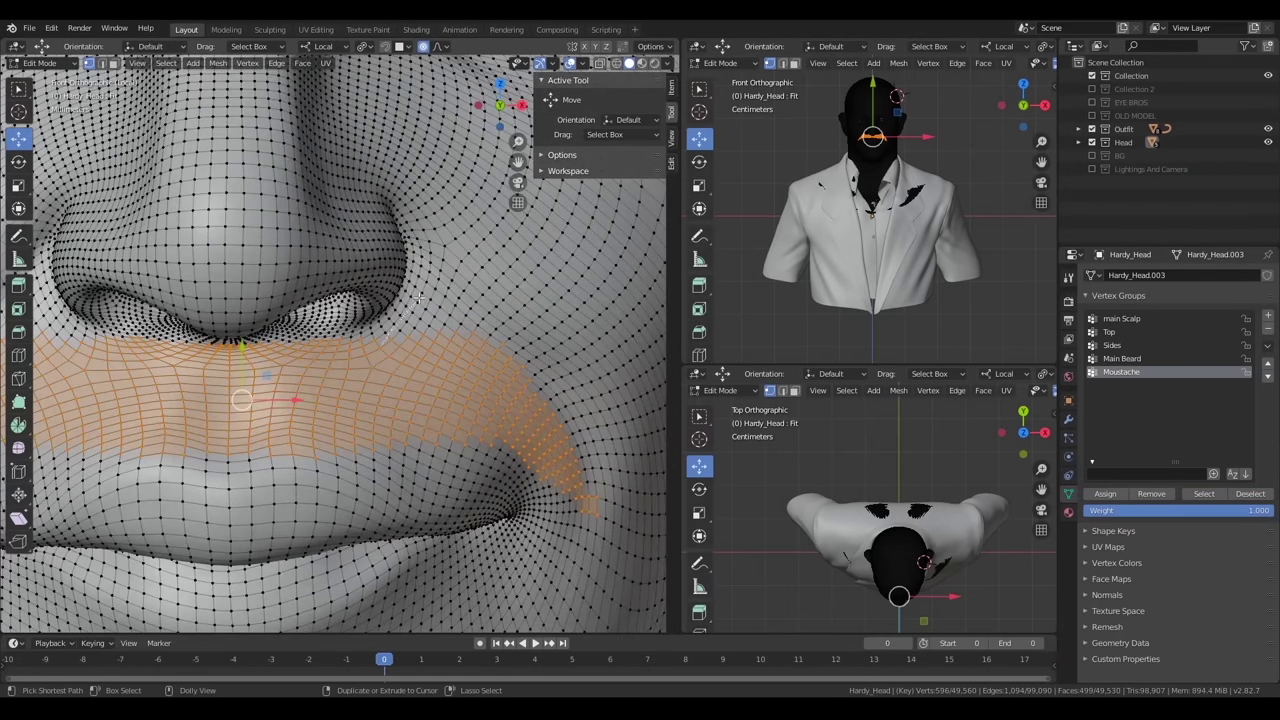
{"action": "key", "text": "ctrl+KP_6"}
{"action": "key", "text": "ctrl+KP_2"}
{"action": "left_click", "coordinate": [289, 314], "text": "ctrl"}
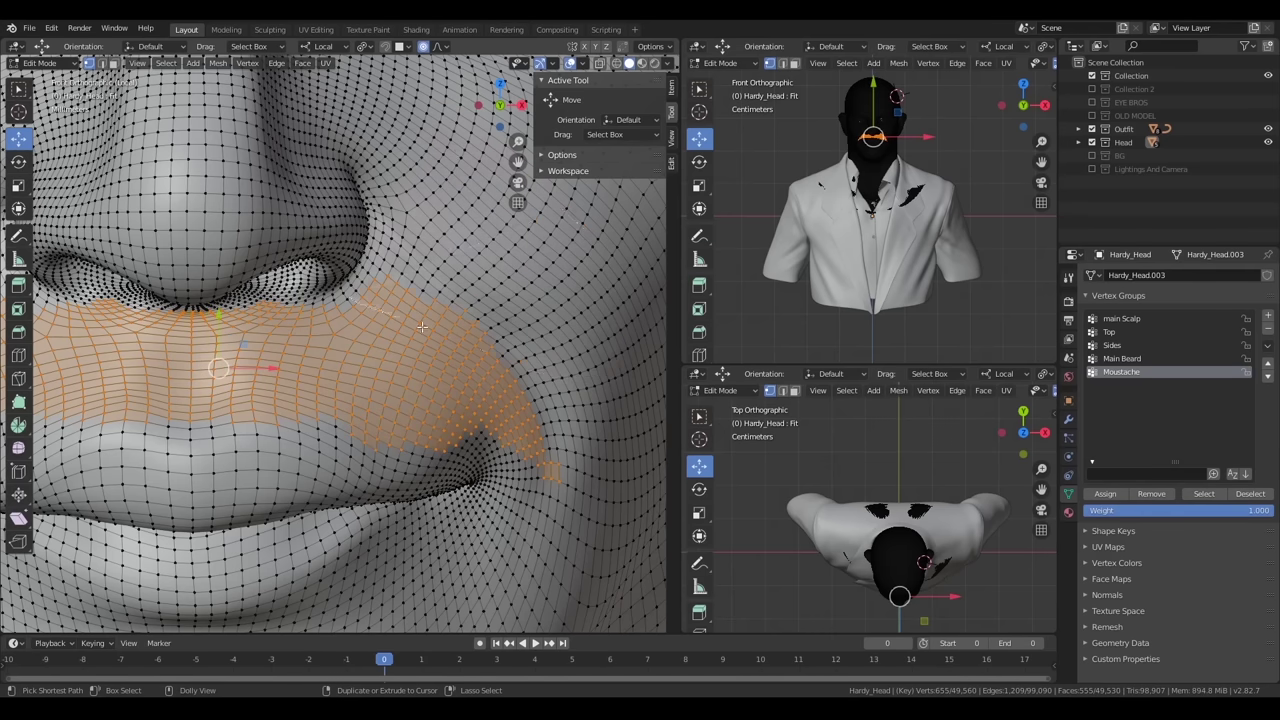
Add the moustache corner to the selection and remove stray vertices
{"action": "key", "text": "alt+z"}
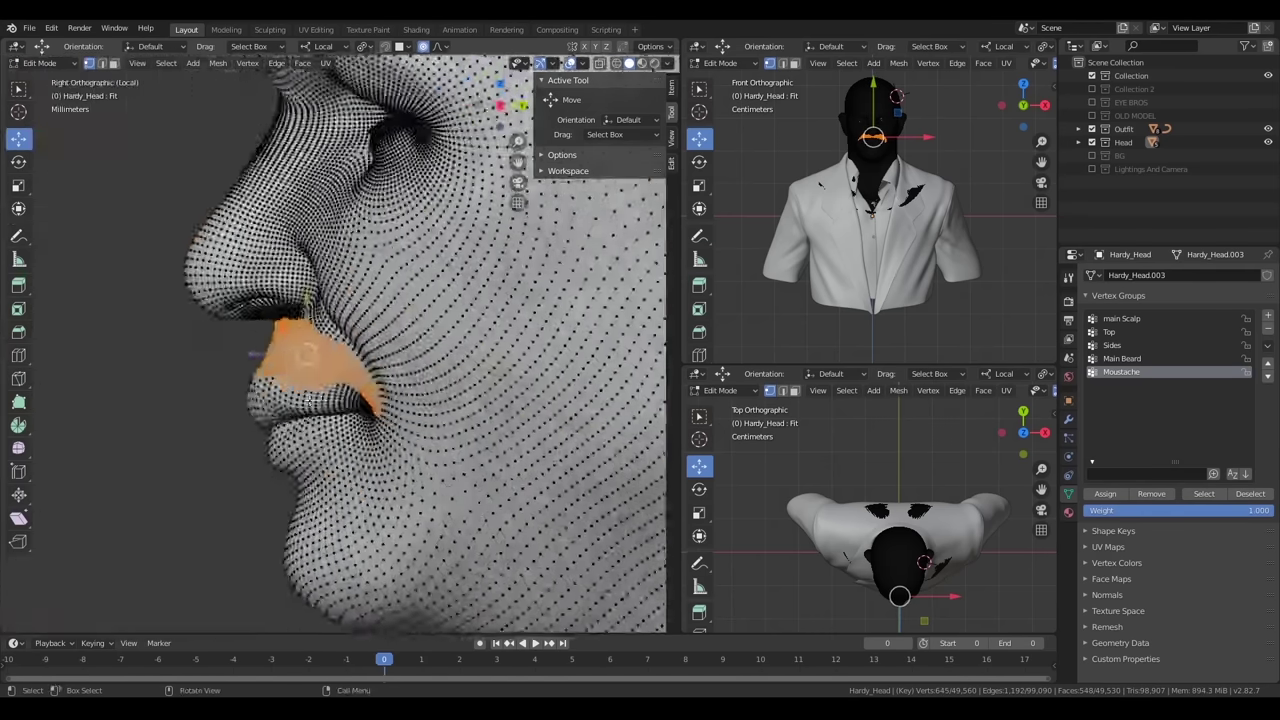
{"action": "mouse_move", "coordinate": [522, 472]}
{"action": "middle_mouse_down"}
{"action": "mouse_move", "coordinate": [197, 323]}
{"action": "mouse_move", "coordinate": [296, 325]}
{"action": "middle_mouse_up"}
{"action": "key", "text": "KP_1"}
{"action": "key", "text": "alt+z"}
{"action": "key", "text": "b"}
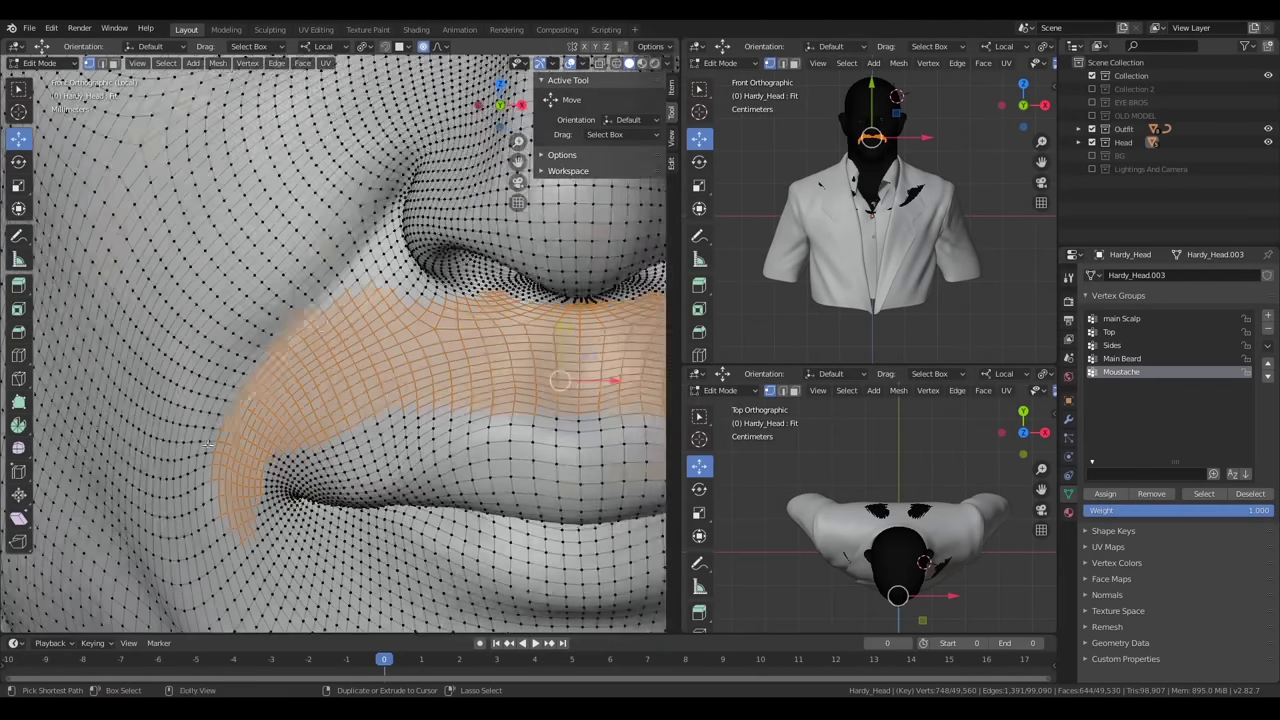
{"action": "middle_click_drag", "start_coordinate": [376, 293], "coordinate": [378, 425]}
{"action": "key", "text": "z"}
{"action": "left_click", "coordinate": [377, 425]}
{"action": "key", "text": "ctrl+KP_Subtract"}
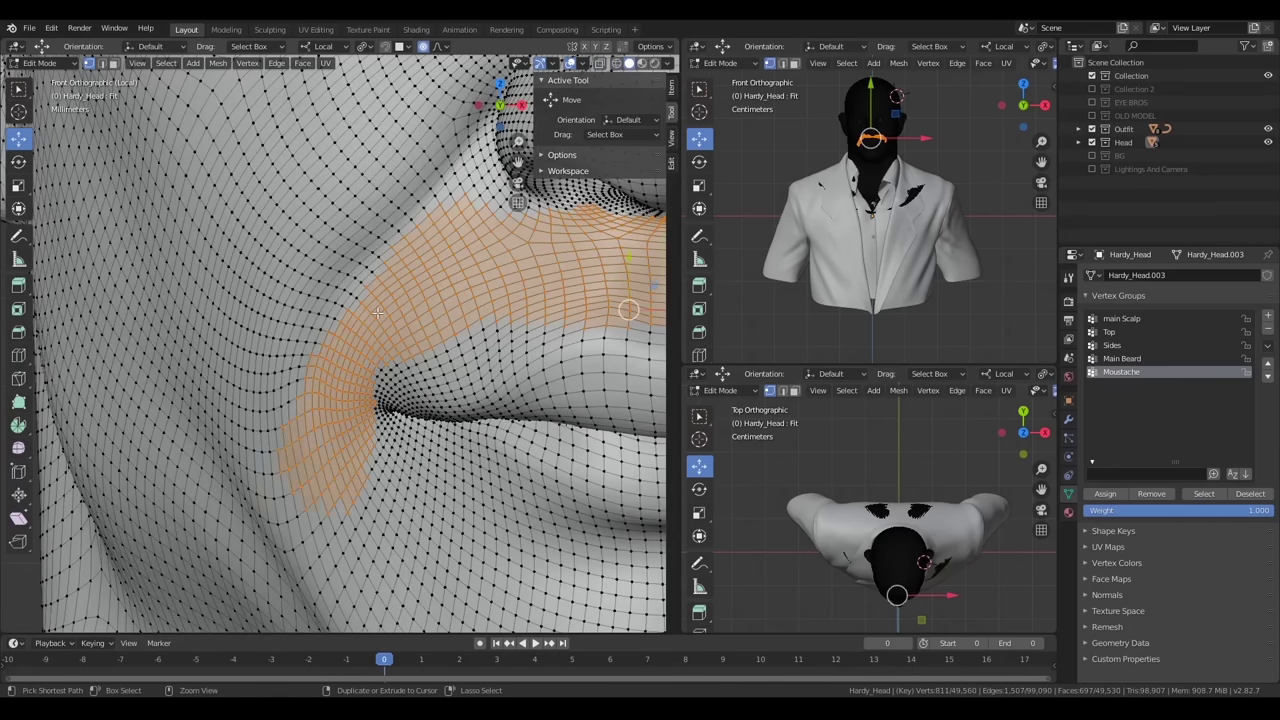
Add the drooping moustache tips and assign the selection to the Moustache group
{"action": "middle_click_drag", "start_coordinate": [377, 313], "coordinate": [210, 404]}
{"action": "right_click_drag", "start_coordinate": [426, 478], "coordinate": [428, 470], "text": "ctrl"}
{"action": "middle_click_drag", "start_coordinate": [428, 470], "coordinate": [437, 390]}
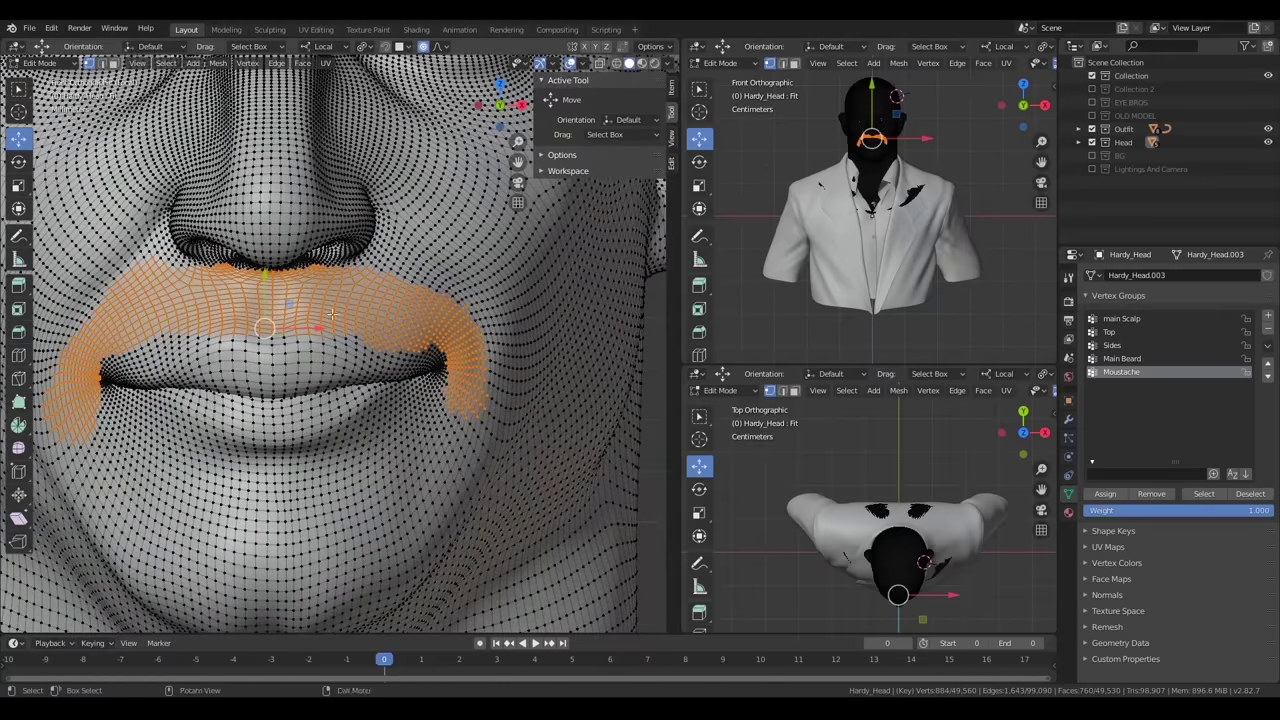
{"action": "scroll", "coordinate": [331, 315], "scroll_direction": "up", "scroll_amount": 4}
{"action": "middle_click_drag", "start_coordinate": [121, 387], "coordinate": [180, 340]}
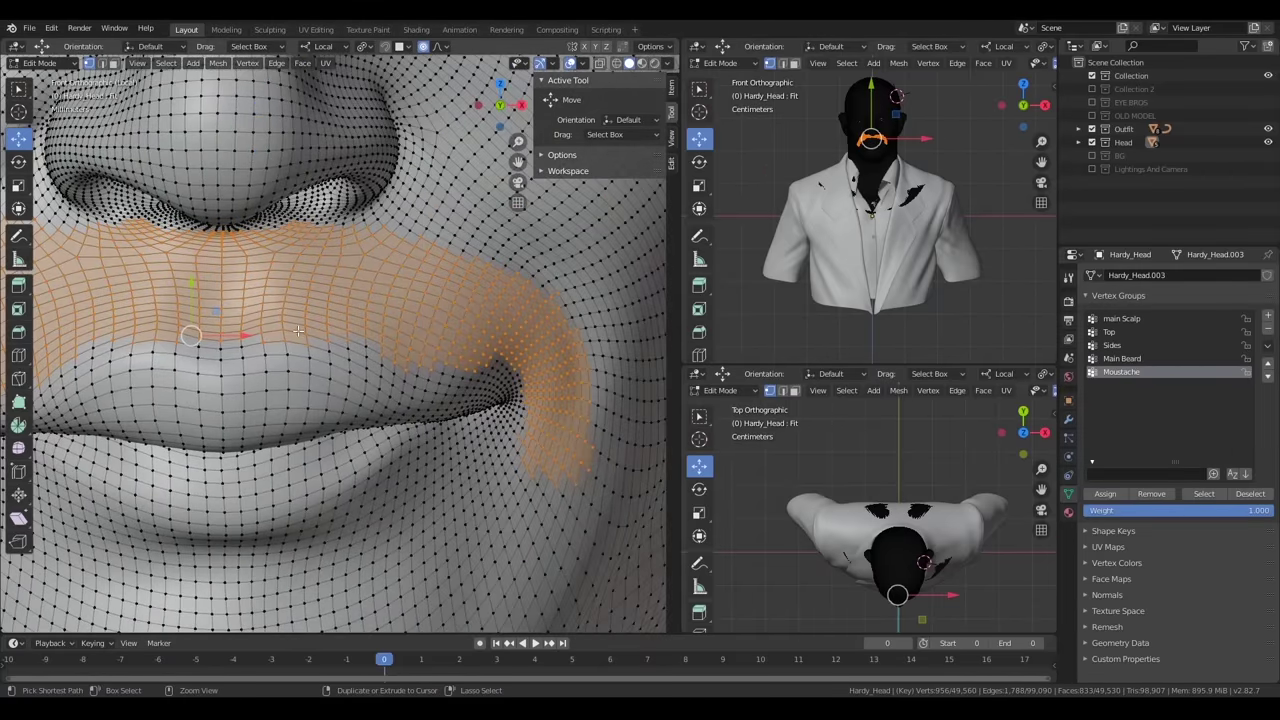
{"action": "right_click_drag", "start_coordinate": [180, 340], "coordinate": [335, 311], "text": "ctrl"}
{"action": "middle_click_drag", "start_coordinate": [224, 342], "coordinate": [240, 330]}
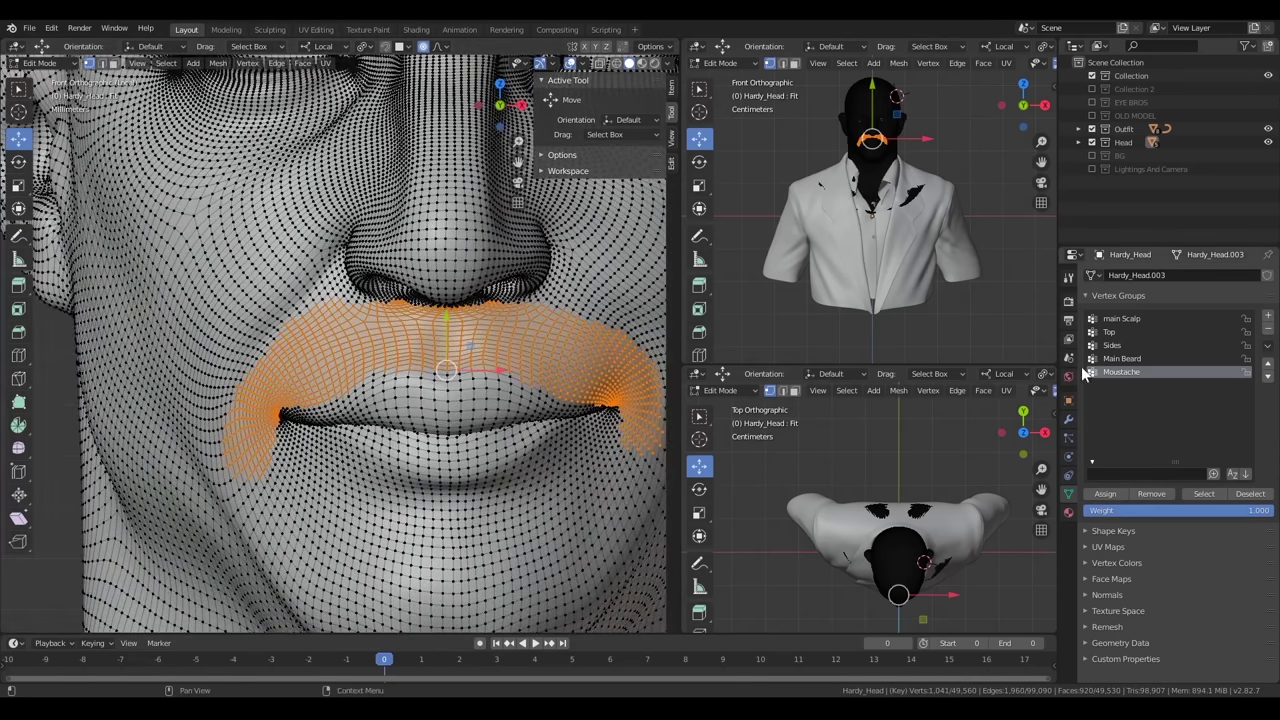
{"action": "left_click", "coordinate": [1105, 493]}
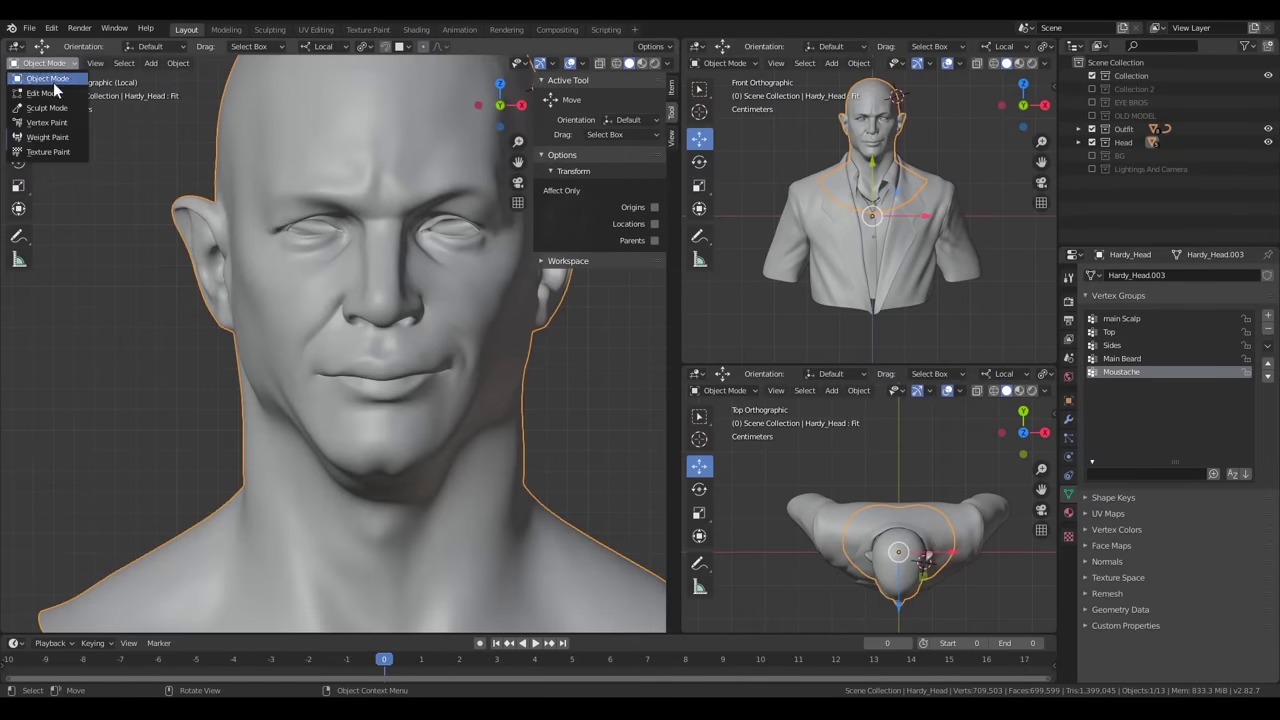
Blur the lower and upper edges of the Moustache weights in Weight Paint
{"action": "left_click", "coordinate": [47, 137]}
{"action": "mouse_move", "coordinate": [406, 229]}
{"action": "left_mouse_down"}
{"action": "mouse_move", "coordinate": [285, 348]}
{"action": "mouse_move", "coordinate": [186, 557]}
{"action": "mouse_move", "coordinate": [129, 457]}
{"action": "left_mouse_up"}
{"action": "scroll", "coordinate": [457, 500], "scroll_direction": "down", "scroll_amount": 2}
{"action": "scroll", "coordinate": [311, 400], "scroll_direction": "down", "scroll_amount": 1}
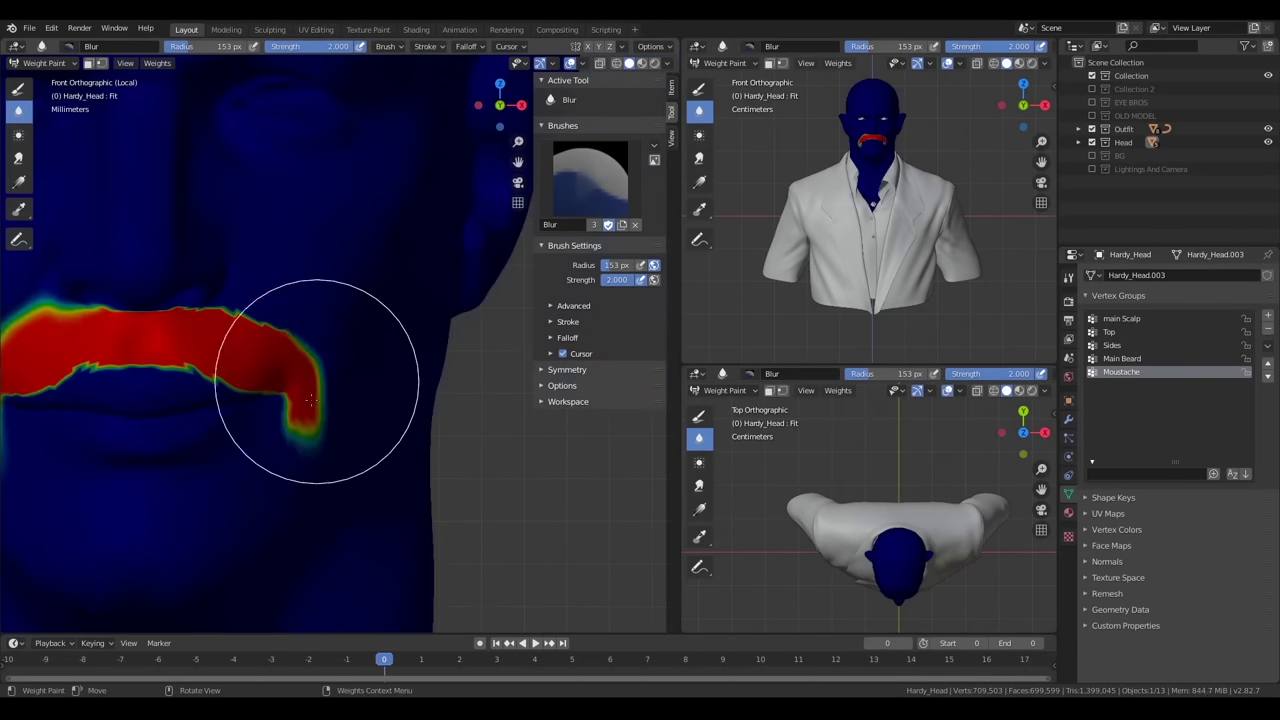
{"action": "scroll", "coordinate": [311, 400], "scroll_direction": "up", "scroll_amount": 2}
{"action": "key", "text": "f"}
{"action": "left_click", "coordinate": [371, 371]}
{"action": "middle_click_drag", "start_coordinate": [371, 371], "coordinate": [343, 229]}
{"action": "scroll", "coordinate": [328, 350], "scroll_direction": "down", "scroll_amount": 2}
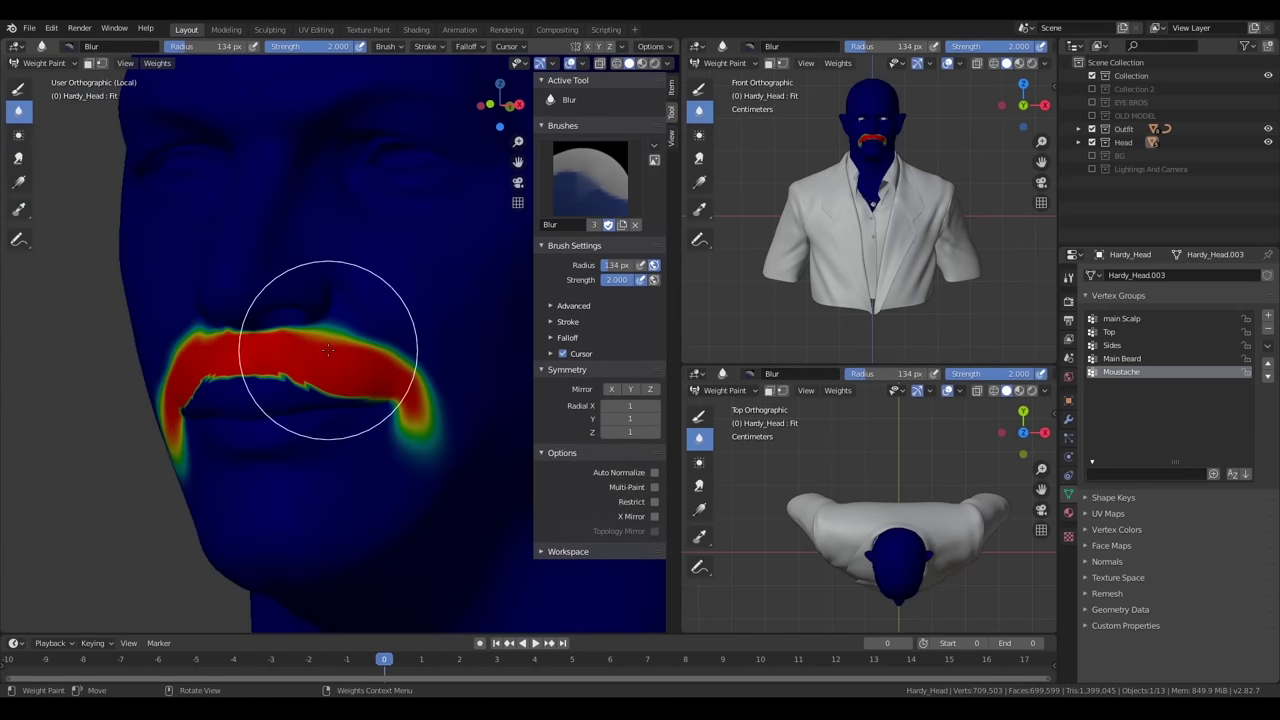
Review the Main Beard group weights, then switch back to Object Mode
{"action": "key", "text": "n"}
{"action": "scroll", "coordinate": [480, 414], "scroll_direction": "up", "scroll_amount": 3}
{"action": "scroll", "coordinate": [157, 423], "scroll_direction": "down", "scroll_amount": 1}
{"action": "scroll", "coordinate": [276, 470], "scroll_direction": "down", "scroll_amount": 1}
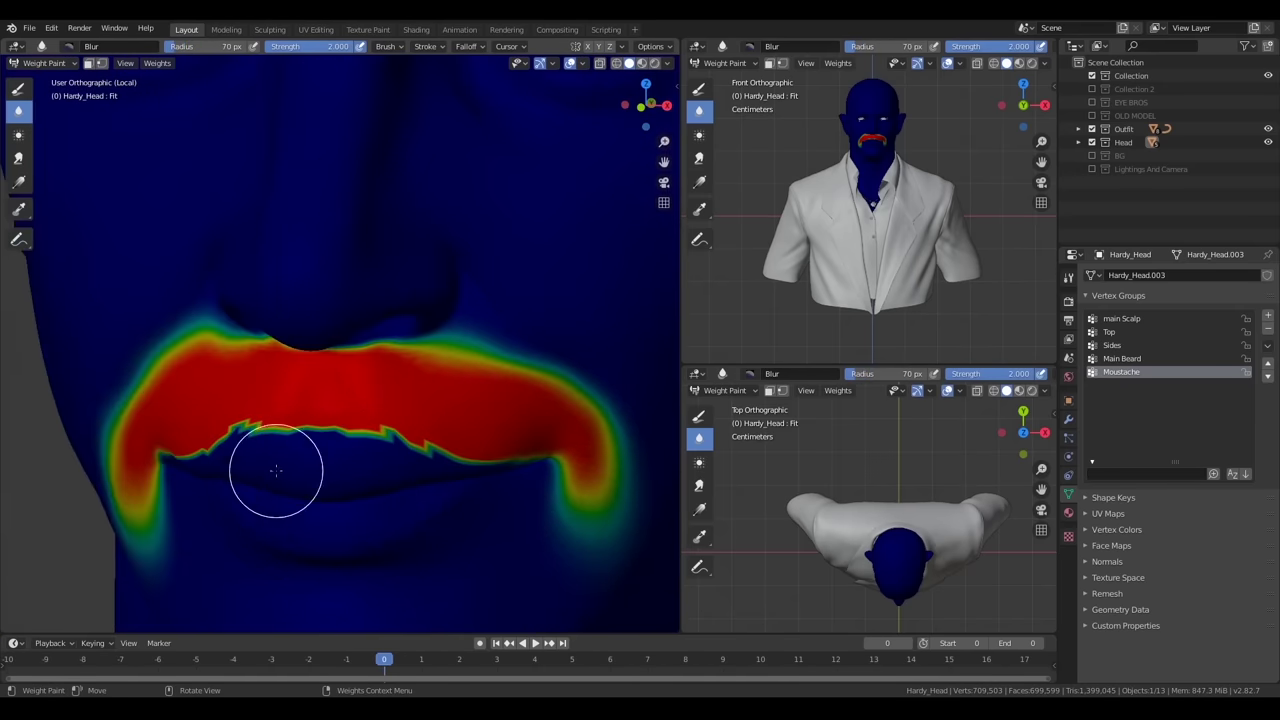
{"action": "scroll", "coordinate": [441, 472], "scroll_direction": "down", "scroll_amount": 2}
{"action": "scroll", "coordinate": [263, 409], "scroll_direction": "up", "scroll_amount": 1}
{"action": "scroll", "coordinate": [263, 409], "scroll_direction": "down", "scroll_amount": 2}
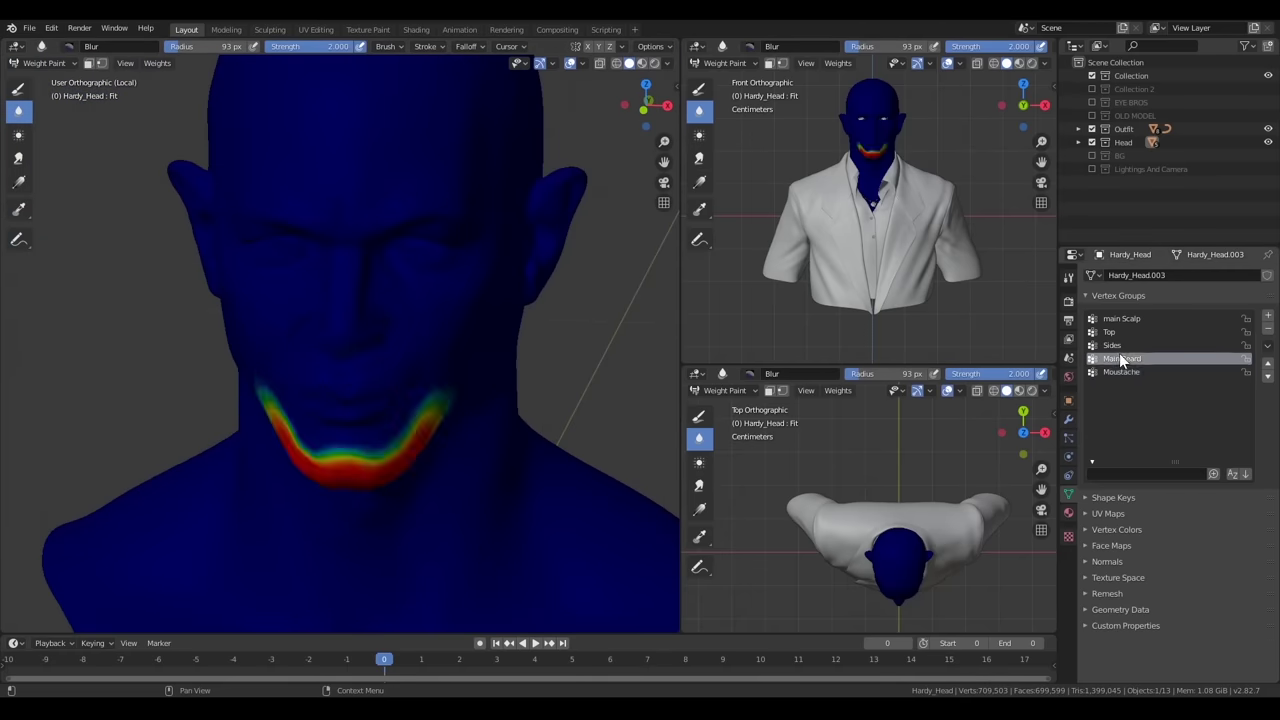
{"action": "left_click", "coordinate": [40, 63]}
{"action": "left_click", "coordinate": [37, 80]}
{"action": "scroll", "coordinate": [407, 388], "scroll_direction": "up", "scroll_amount": 4}
{"action": "scroll", "coordinate": [407, 388], "scroll_direction": "up", "scroll_amount": 2}
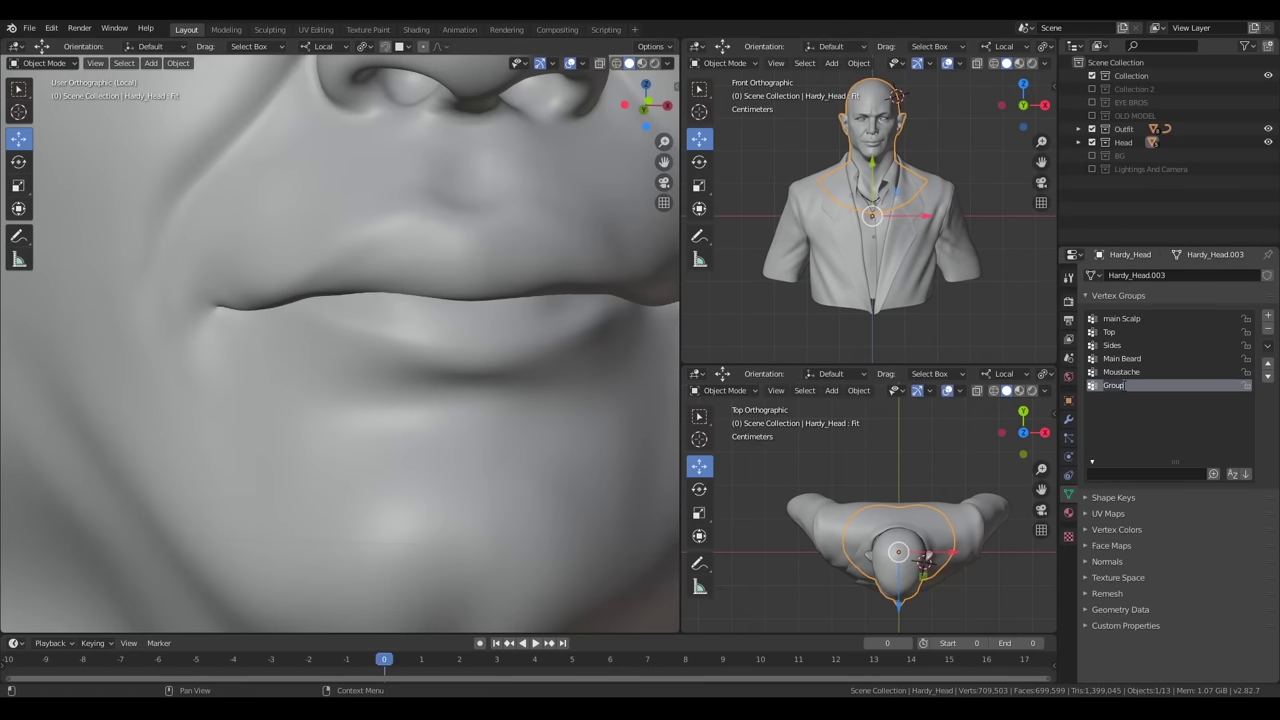
Select the sideburn and jawline vertices for the Side beard group in Edit Mode
{"action": "key", "text": "Tab"}
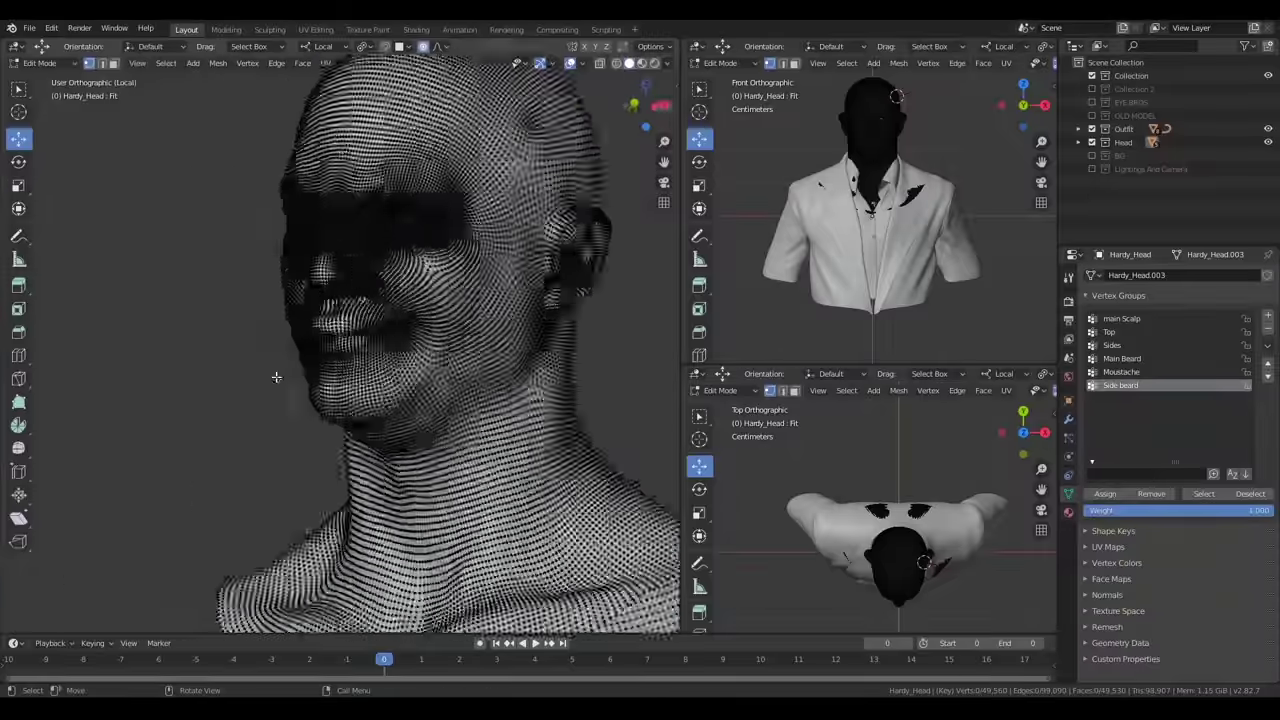
{"action": "key", "text": "grave"}
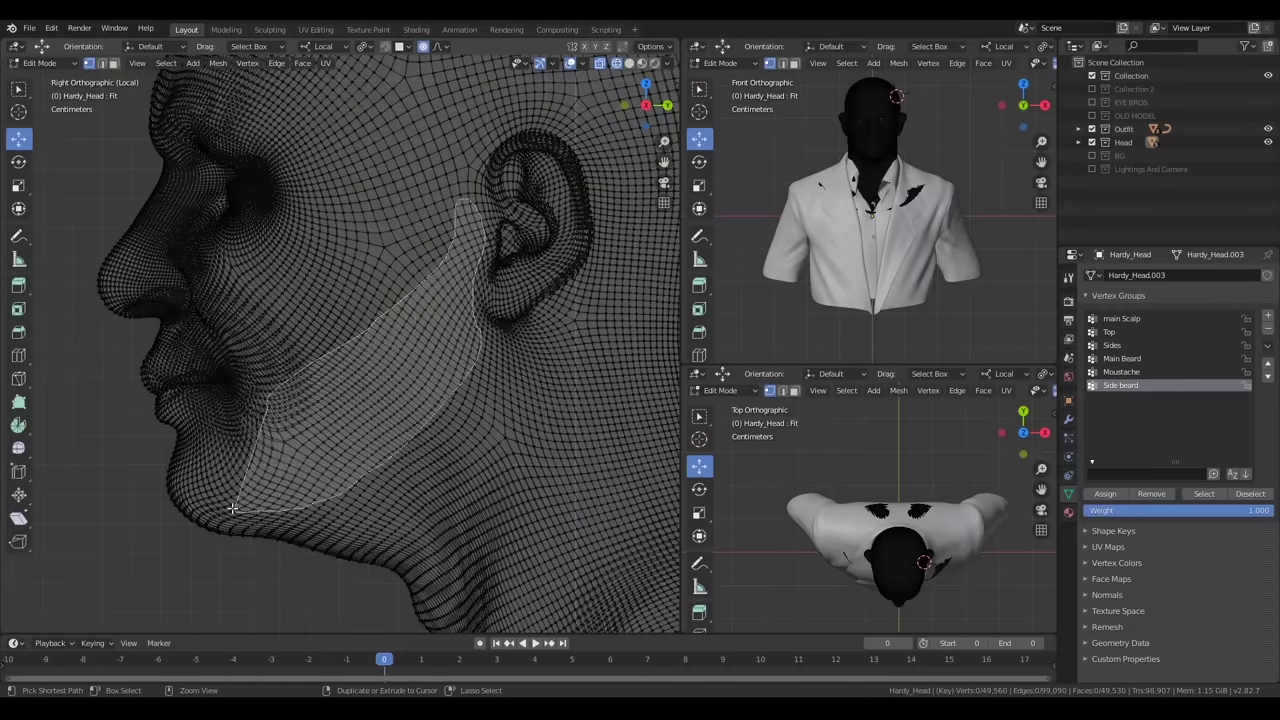
{"action": "right_click_drag", "start_coordinate": [461, 198], "coordinate": [450, 230], "text": "ctrl"}
{"action": "middle_click_drag", "start_coordinate": [450, 230], "coordinate": [412, 426]}
{"action": "scroll", "coordinate": [412, 426], "scroll_direction": "down", "scroll_amount": 5}
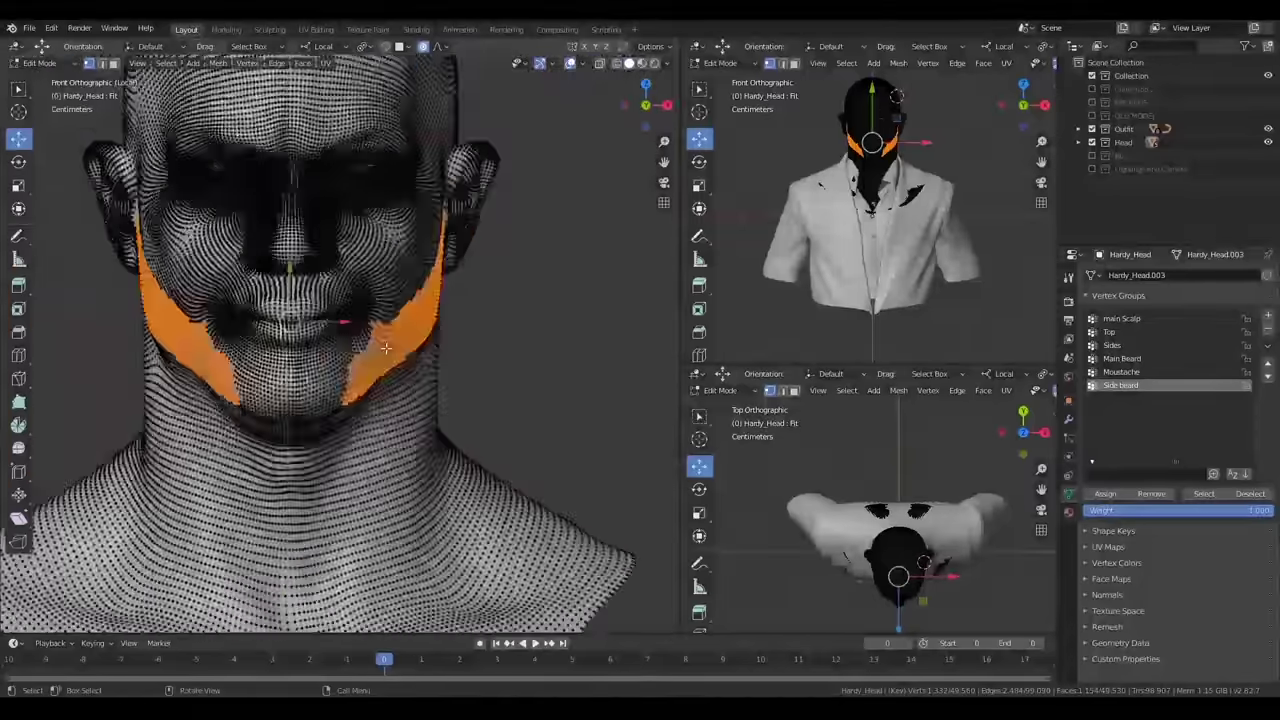
{"action": "key", "text": "KP_3"}
{"action": "key", "text": "KP_Decimal"}
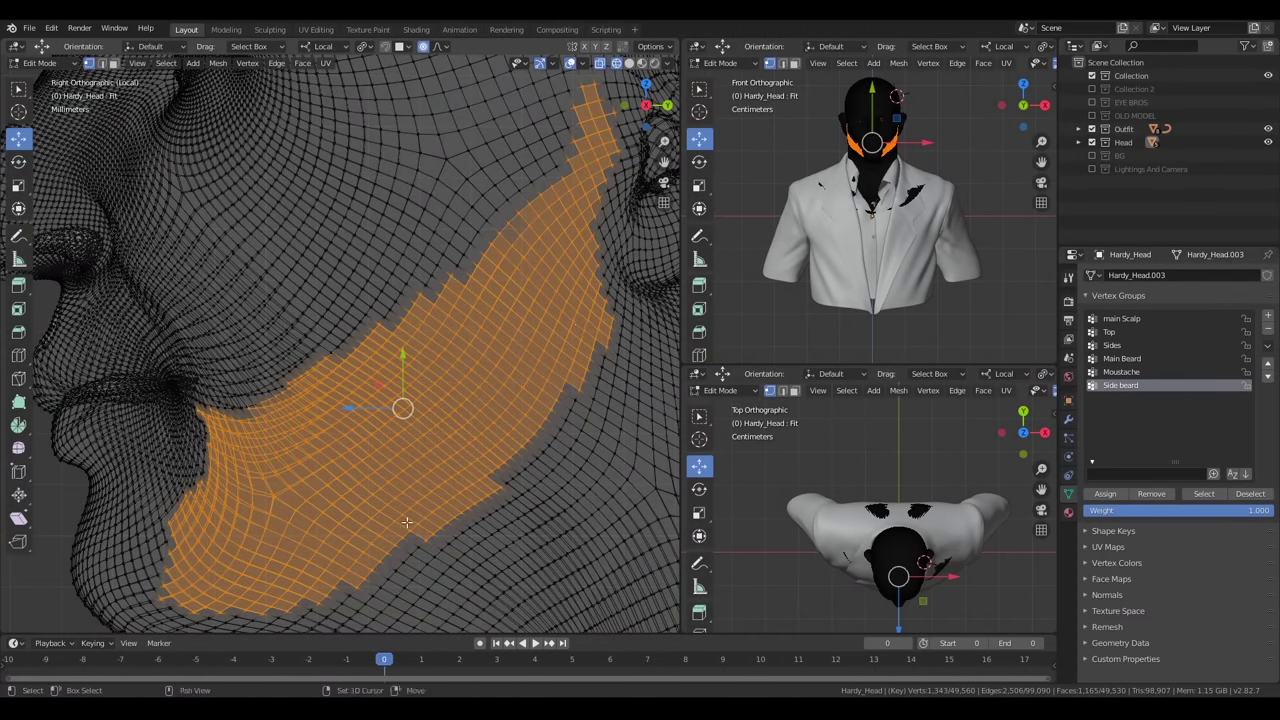
{"action": "scroll", "coordinate": [406, 521], "scroll_direction": "down", "scroll_amount": 2}
{"action": "scroll", "coordinate": [406, 521], "scroll_direction": "down", "scroll_amount": 2}
{"action": "scroll", "coordinate": [311, 370], "scroll_direction": "down", "scroll_amount": 2}
{"action": "key", "text": "Tab"}
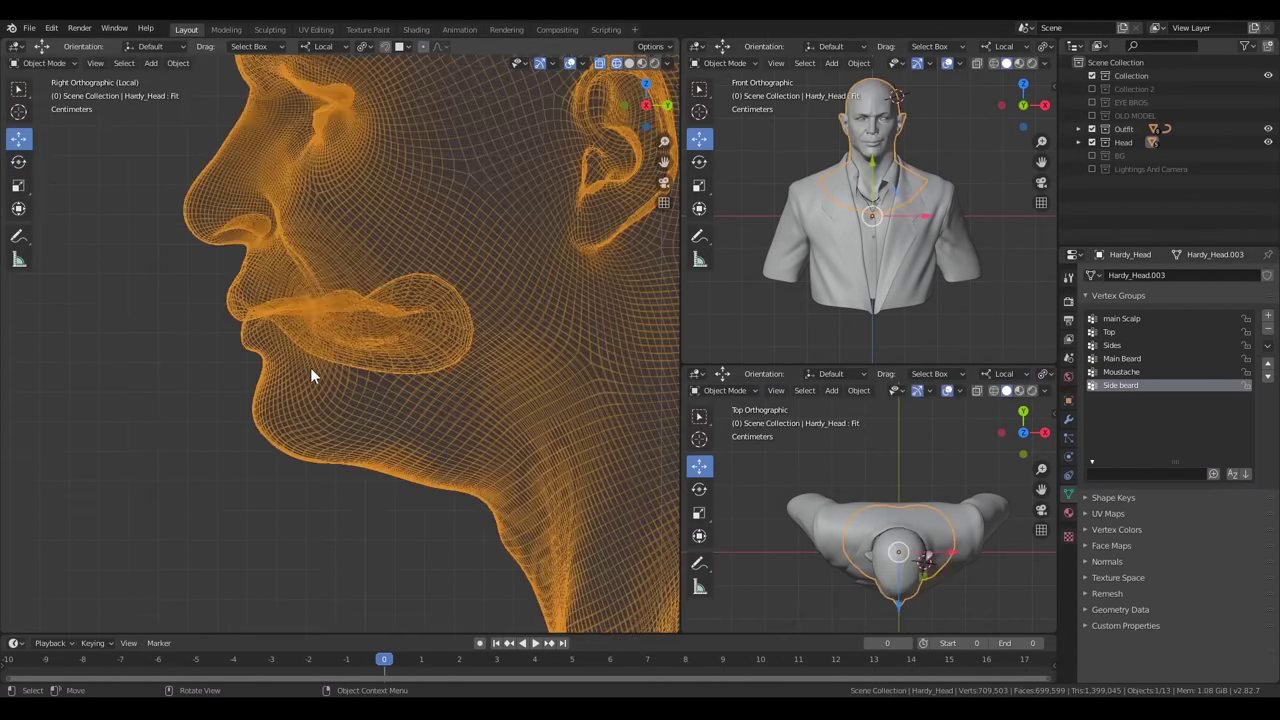
Blur the upper edge and sharp stretches of the Side beard weights
{"action": "left_click", "coordinate": [49, 136]}
{"action": "key", "text": "KP_1"}
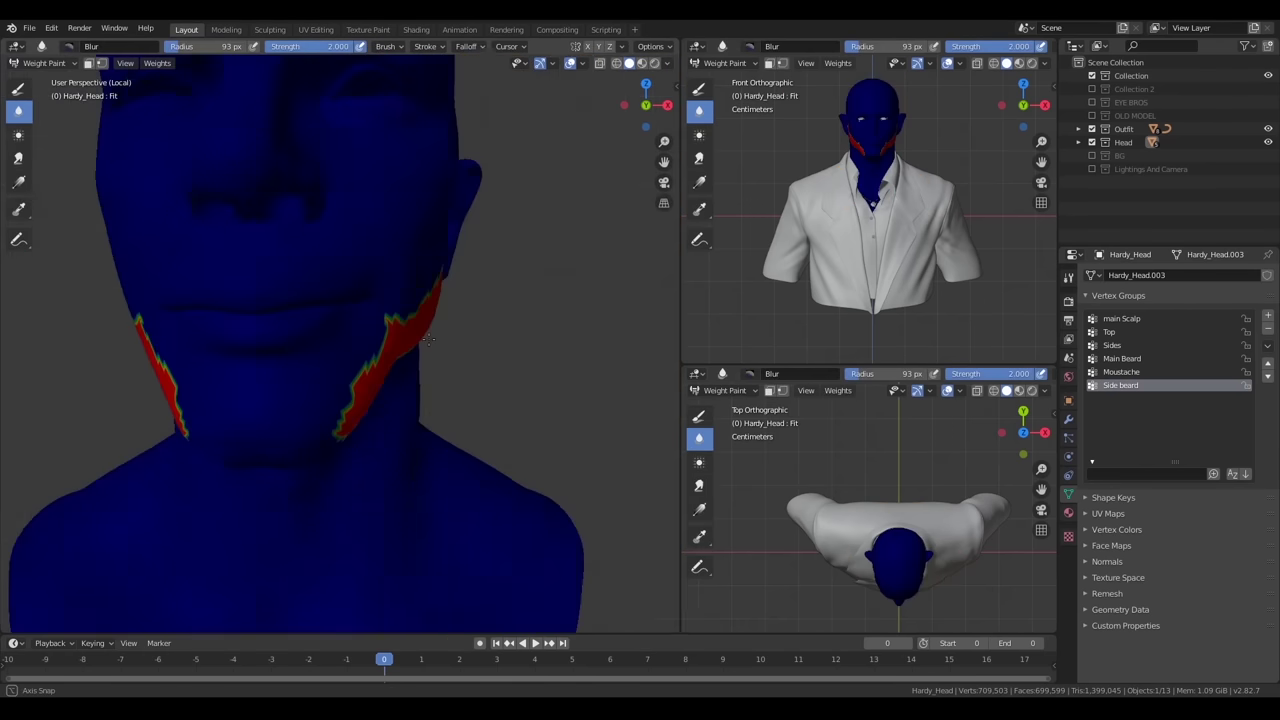
{"action": "scroll", "coordinate": [394, 337], "scroll_direction": "up", "scroll_amount": 4}
{"action": "key", "text": "f"}
{"action": "left_click", "coordinate": [256, 608]}
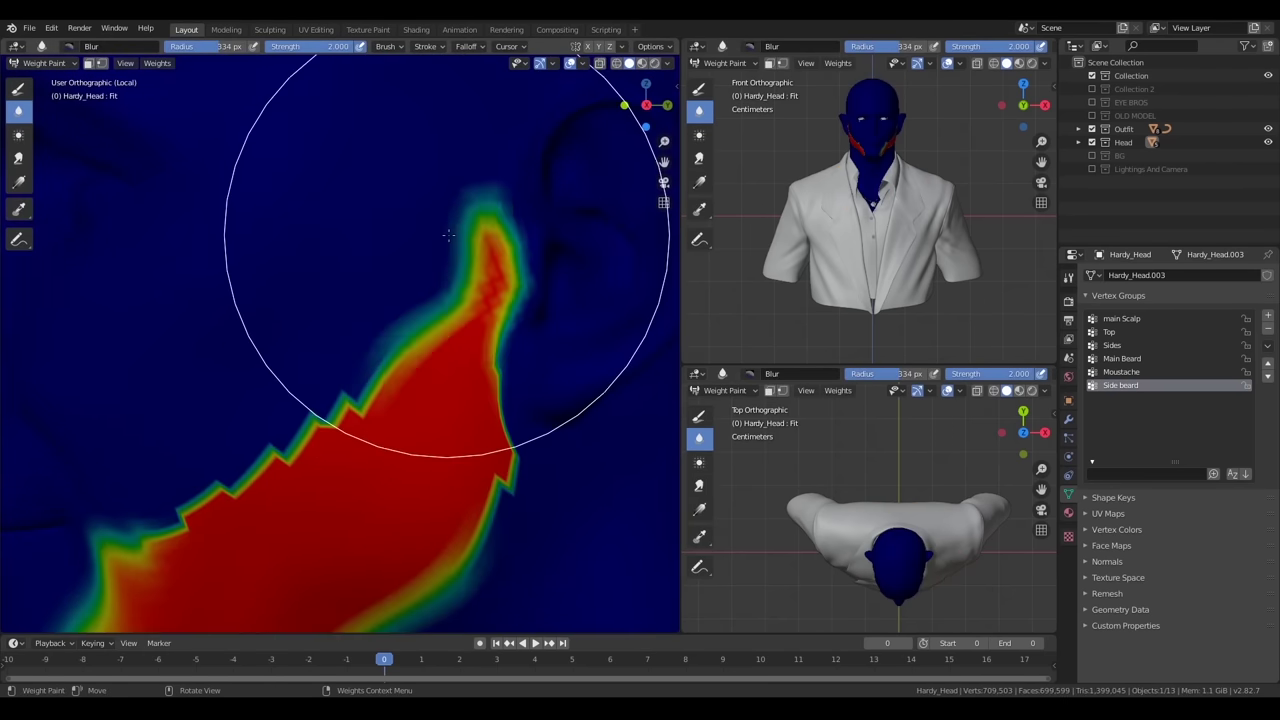
{"action": "mouse_move", "coordinate": [471, 171]}
{"action": "left_mouse_down"}
{"action": "mouse_move", "coordinate": [274, 466]}
{"action": "mouse_move", "coordinate": [451, 177]}
{"action": "left_mouse_up"}
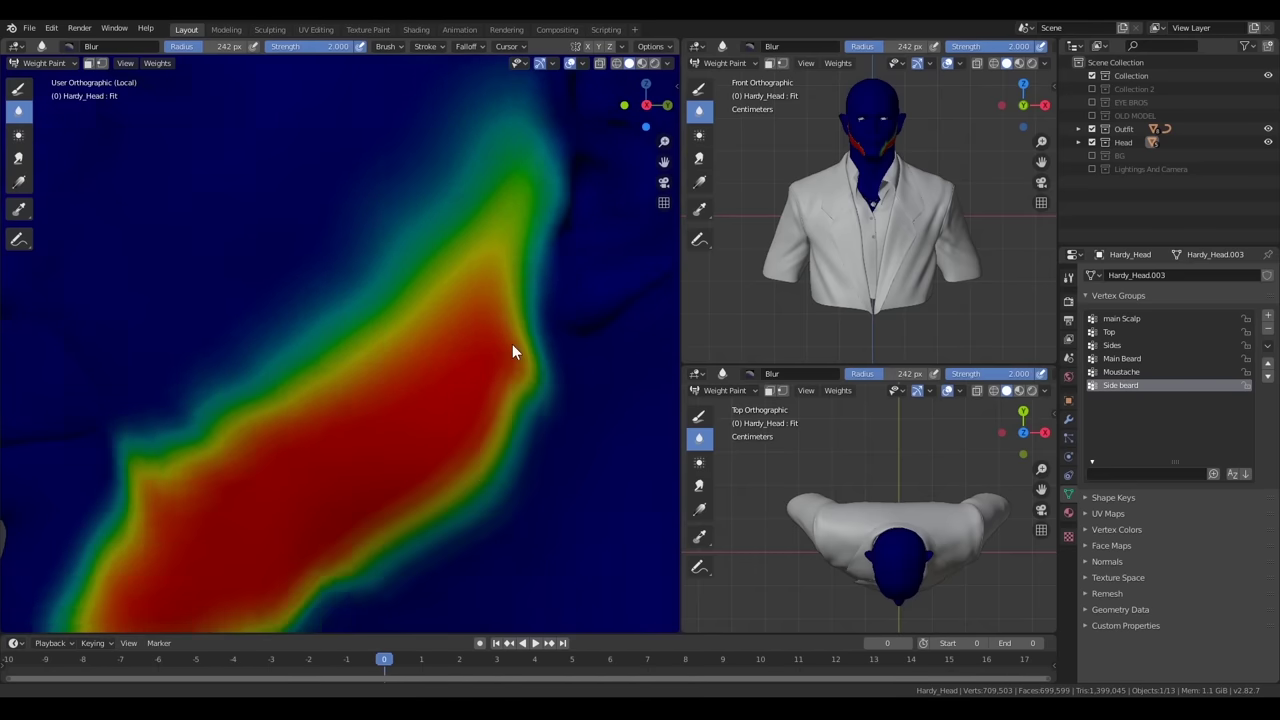
{"action": "scroll", "coordinate": [514, 349], "scroll_direction": "down", "scroll_amount": 2}
{"action": "mouse_move", "coordinate": [286, 150]}
{"action": "left_mouse_down"}
{"action": "mouse_move", "coordinate": [278, 188]}
{"action": "mouse_move", "coordinate": [571, 366]}
{"action": "left_mouse_up"}
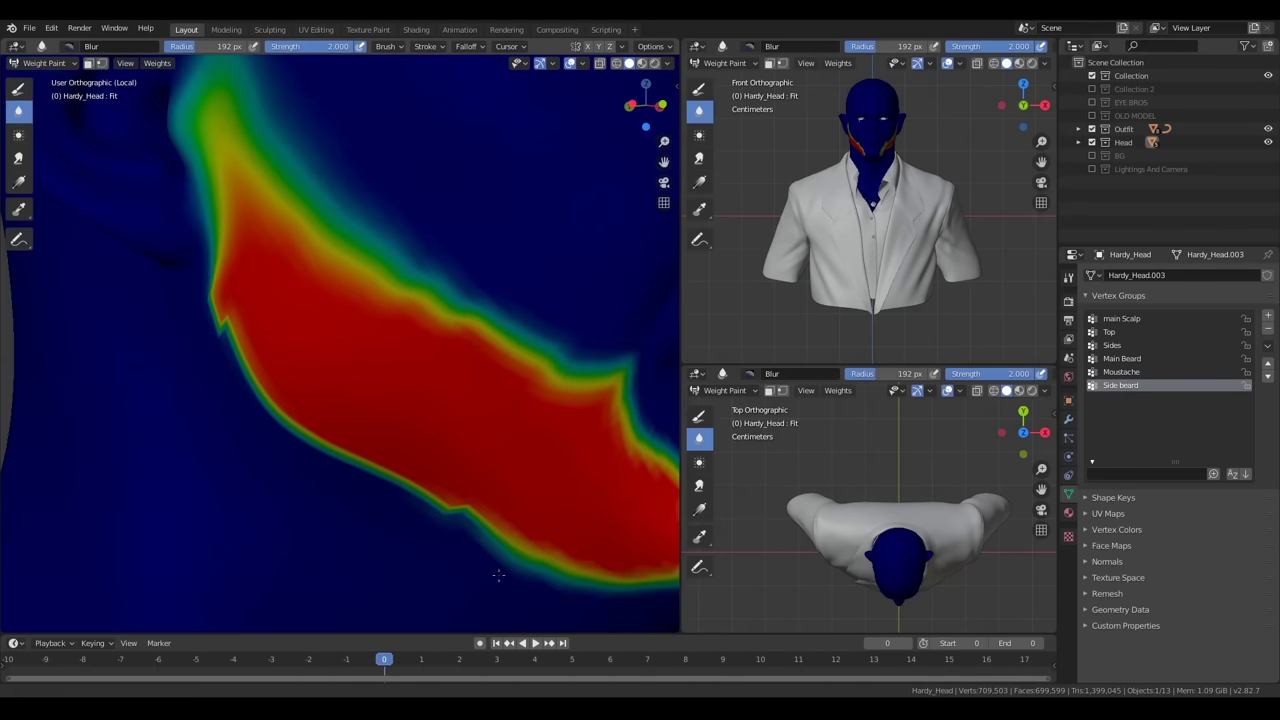
{"action": "key", "text": "f"}
{"action": "middle_click_drag", "start_coordinate": [234, 251], "coordinate": [506, 360]}
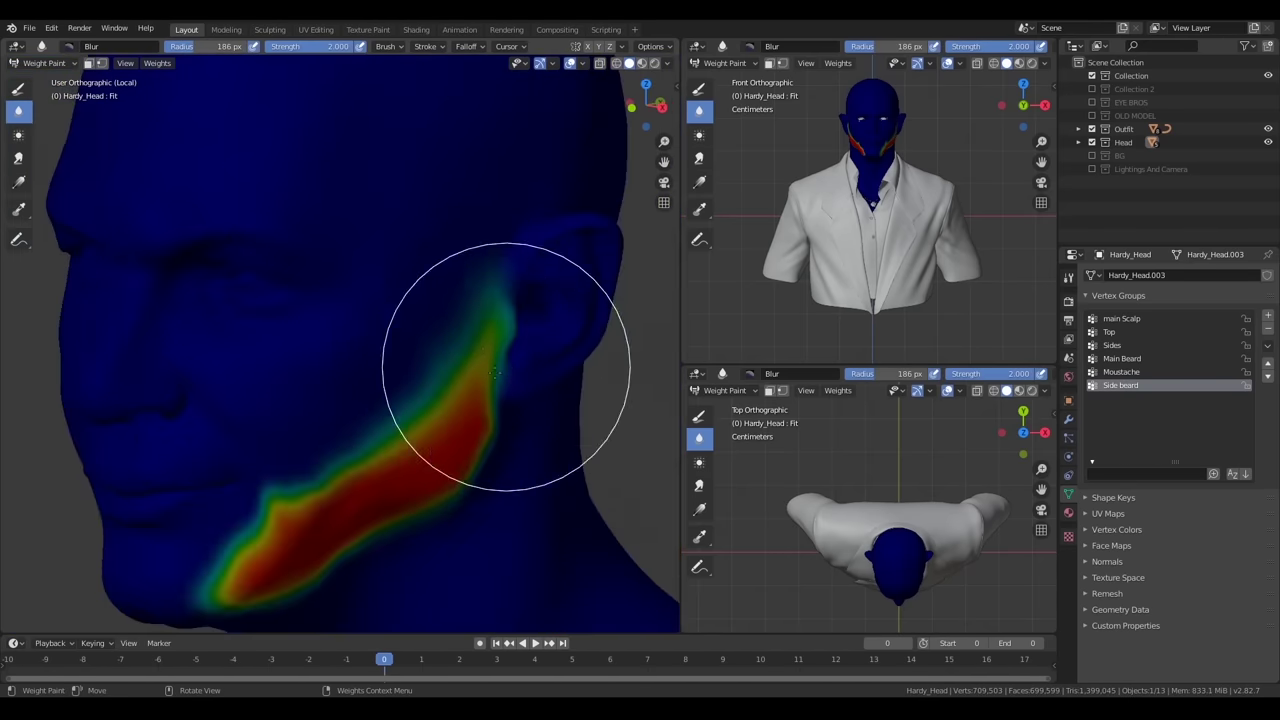
{"action": "middle_click_drag", "start_coordinate": [400, 400], "coordinate": [250, 300]}
Return to Object Mode and add another vertex group
{"action": "left_click", "coordinate": [45, 63]}
{"action": "left_click", "coordinate": [61, 79]}
{"action": "left_click", "coordinate": [1268, 316]}
{"action": "type", "text": "Soul Patch"}
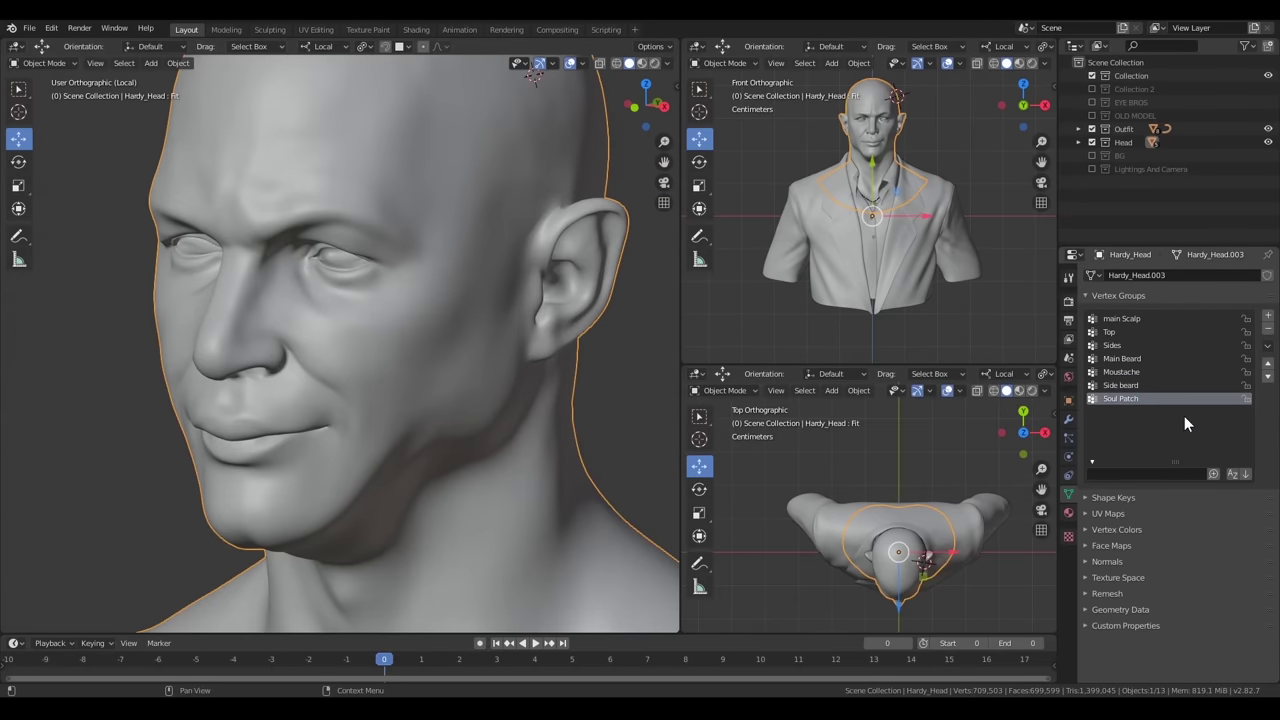
Select the vertices below the lower lip and assign them to Soul Patch
{"action": "key", "text": "Tab"}
{"action": "scroll", "coordinate": [340, 340], "scroll_direction": "up", "scroll_amount": 5}
{"action": "key", "text": "KP_3"}
{"action": "left_click_drag", "start_coordinate": [310, 404], "coordinate": [385, 365]}
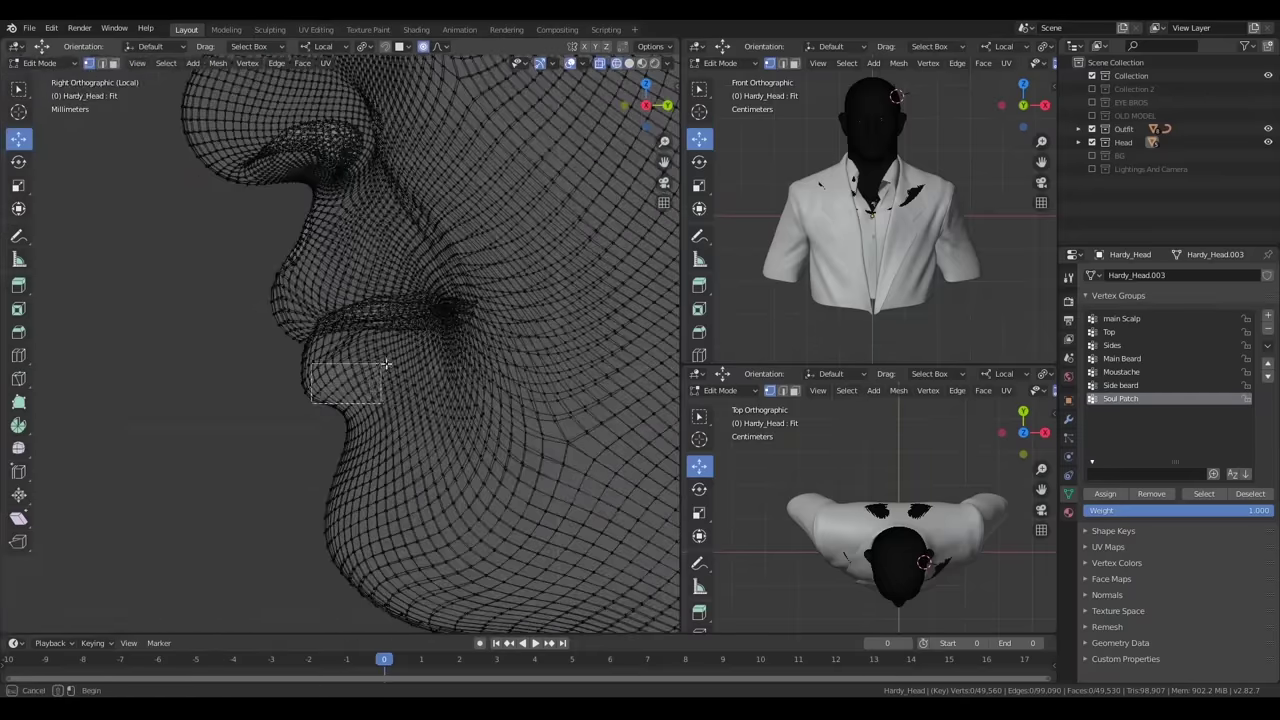
{"action": "scroll", "coordinate": [390, 360], "scroll_direction": "up", "scroll_amount": 4}
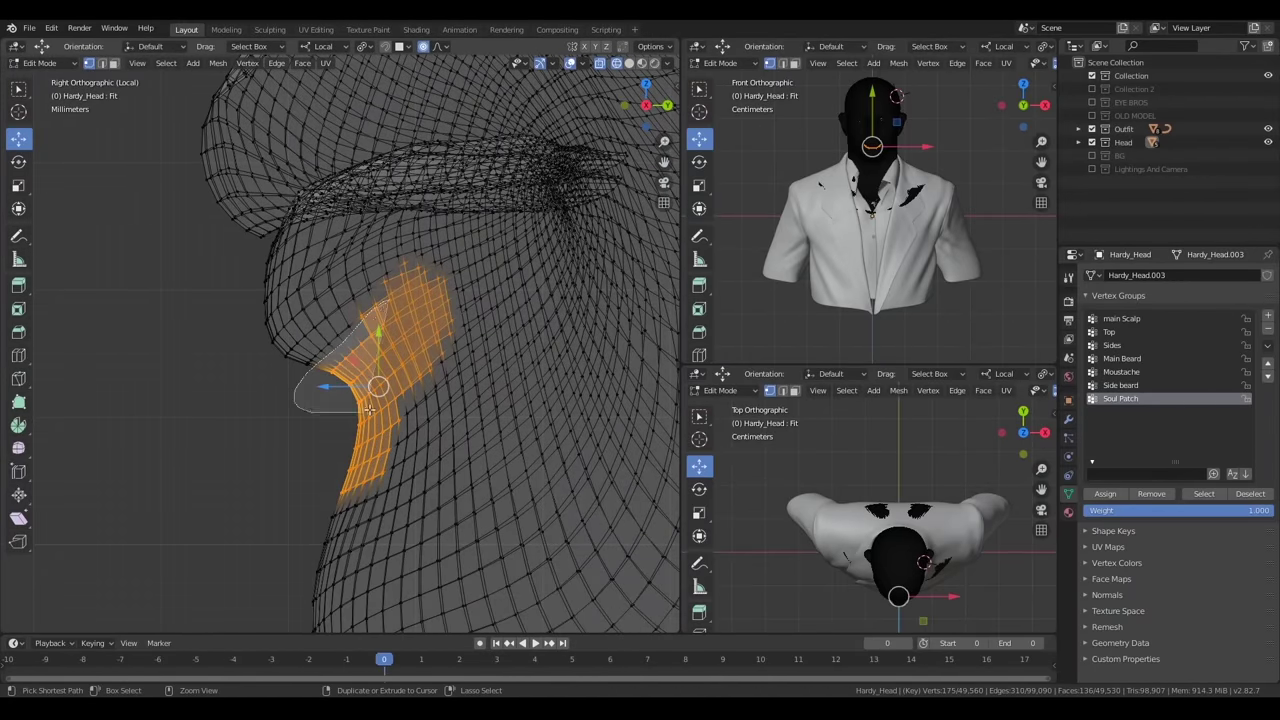
{"action": "key", "text": "KP_1"}
{"action": "scroll", "coordinate": [340, 340], "scroll_direction": "up", "scroll_amount": 3}
{"action": "left_click", "coordinate": [1105, 493]}
{"action": "key", "text": "Tab"}
In Weight Paint, use the Draw brush to remove weight from the patch's lower-left
{"action": "left_click", "coordinate": [51, 63]}
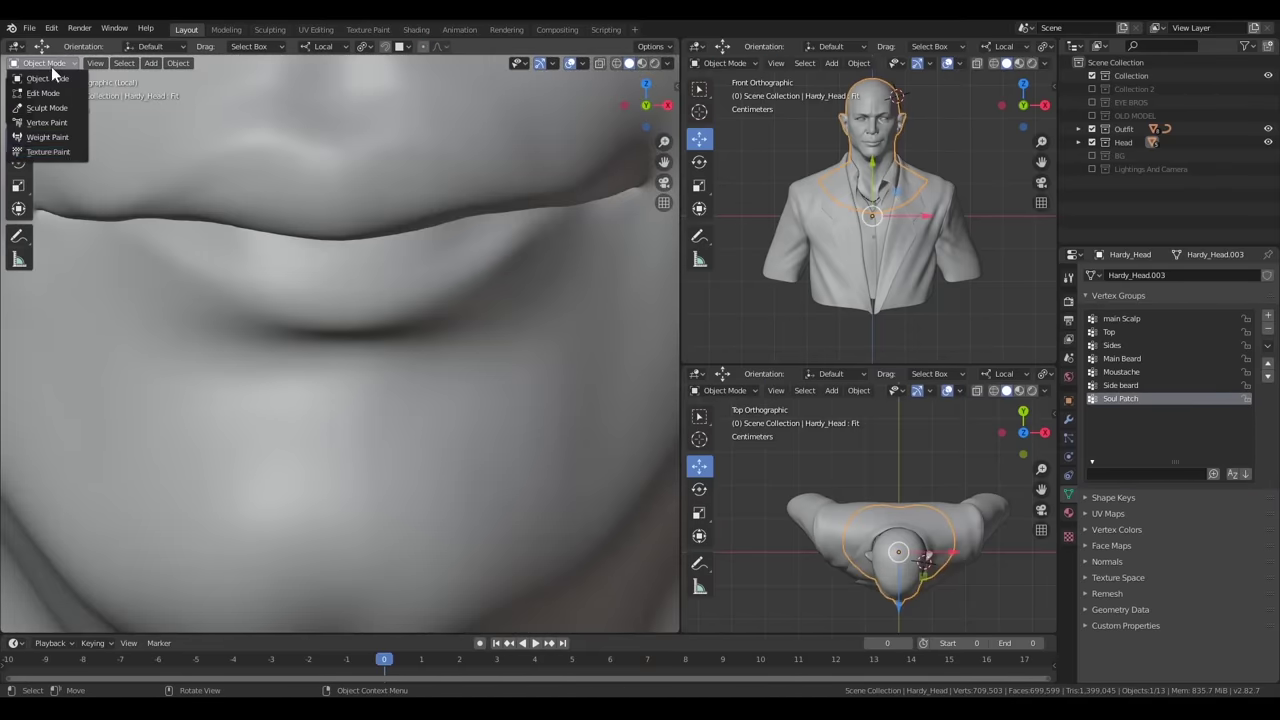
{"action": "left_click", "coordinate": [52, 137]}
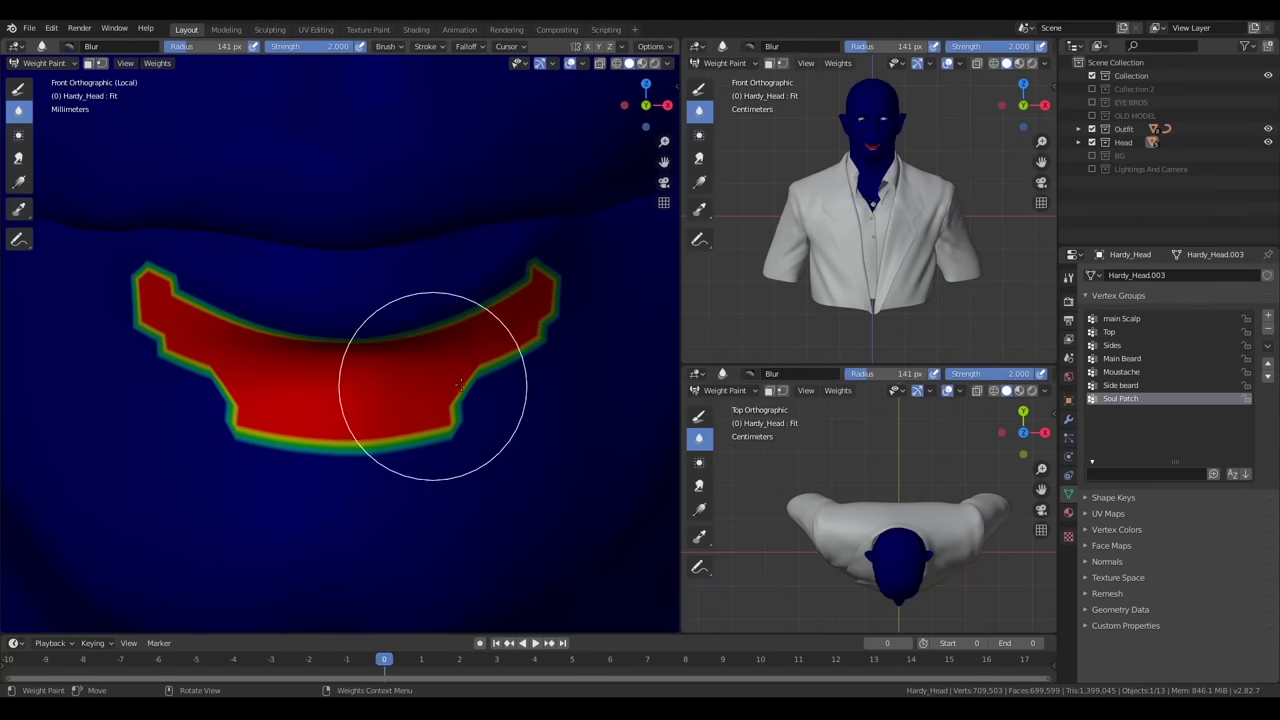
{"action": "key", "text": "n"}
{"action": "left_click", "coordinate": [590, 175]}
{"action": "left_click", "coordinate": [664, 265]}
{"action": "key", "text": "n"}
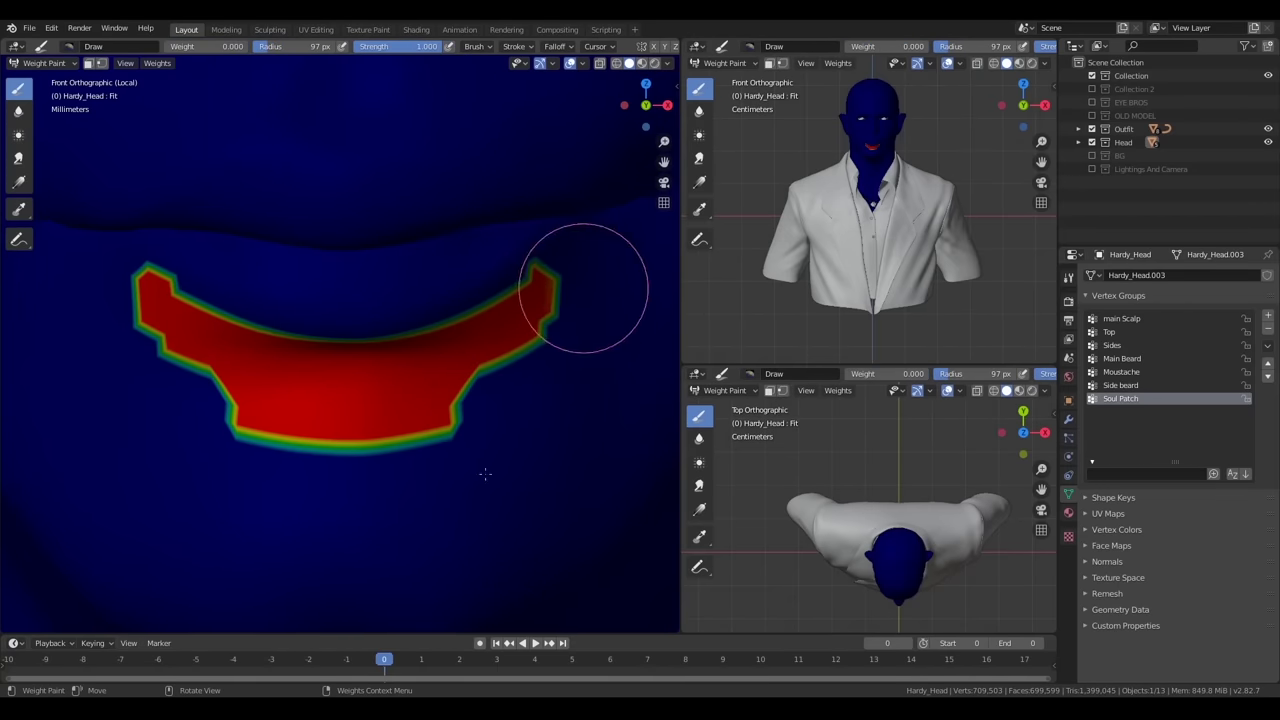
{"action": "left_click_drag", "start_coordinate": [173, 390], "coordinate": [372, 516]}
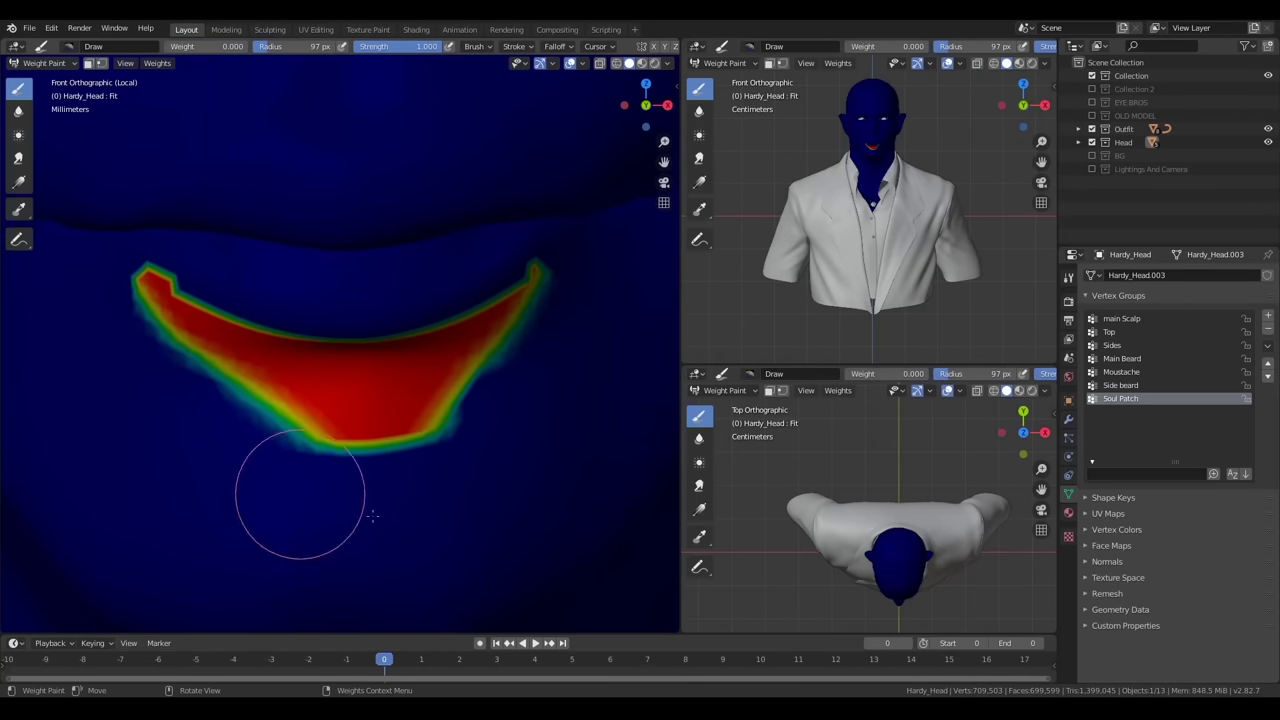
Blur the Soul Patch weight edges and return to Object Mode
{"action": "left_click", "coordinate": [18, 110]}
{"action": "mouse_move", "coordinate": [214, 300]}
{"action": "left_mouse_down"}
{"action": "mouse_move", "coordinate": [371, 457]}
{"action": "mouse_move", "coordinate": [114, 343]}
{"action": "left_mouse_up"}
{"action": "scroll", "coordinate": [114, 343], "scroll_direction": "down", "scroll_amount": 3}
{"action": "key", "text": "ctrl+Tab"}
{"action": "scroll", "coordinate": [480, 357], "scroll_direction": "down", "scroll_amount": 3}
{"action": "mouse_move", "coordinate": [480, 357]}
{"action": "middle_mouse_down"}
{"action": "mouse_move", "coordinate": [320, 377]}
{"action": "mouse_move", "coordinate": [536, 310]}
{"action": "middle_mouse_up"}
Add a particle system to the head and name its settings 'Main beard'
{"action": "left_click", "coordinate": [1068, 456]}
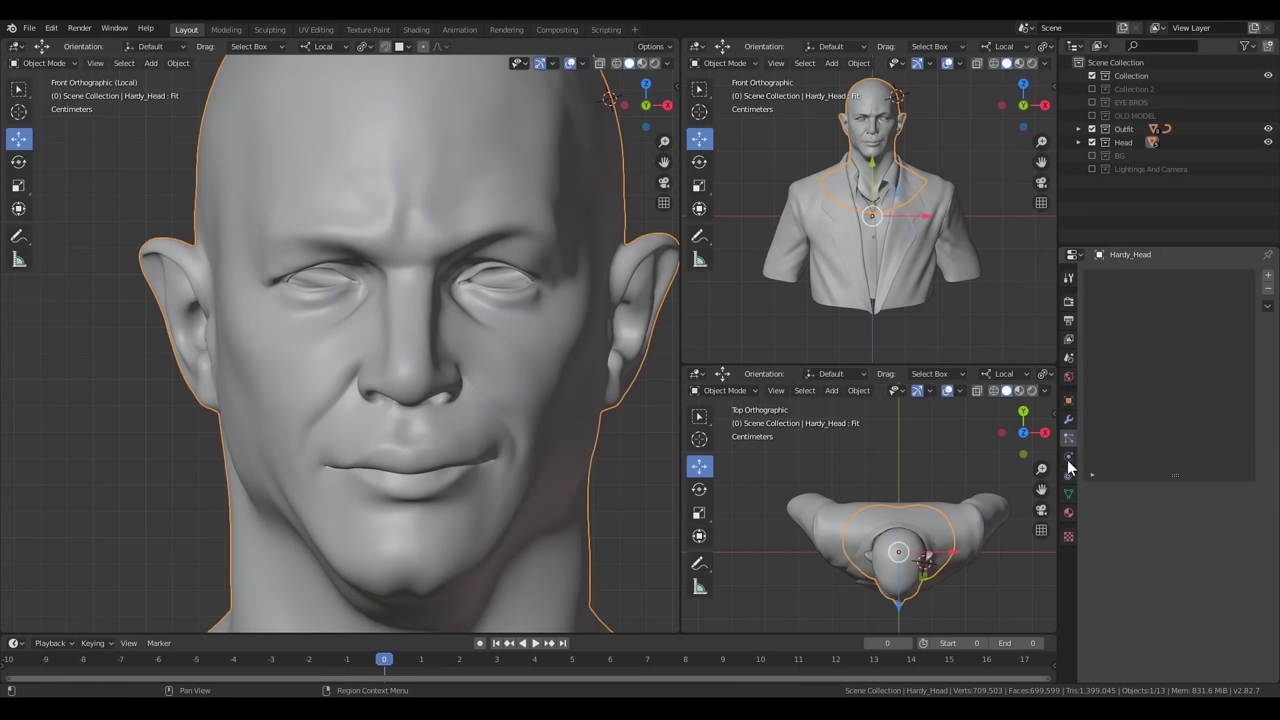
{"action": "left_click_drag", "start_coordinate": [1184, 475], "coordinate": [1190, 316]}
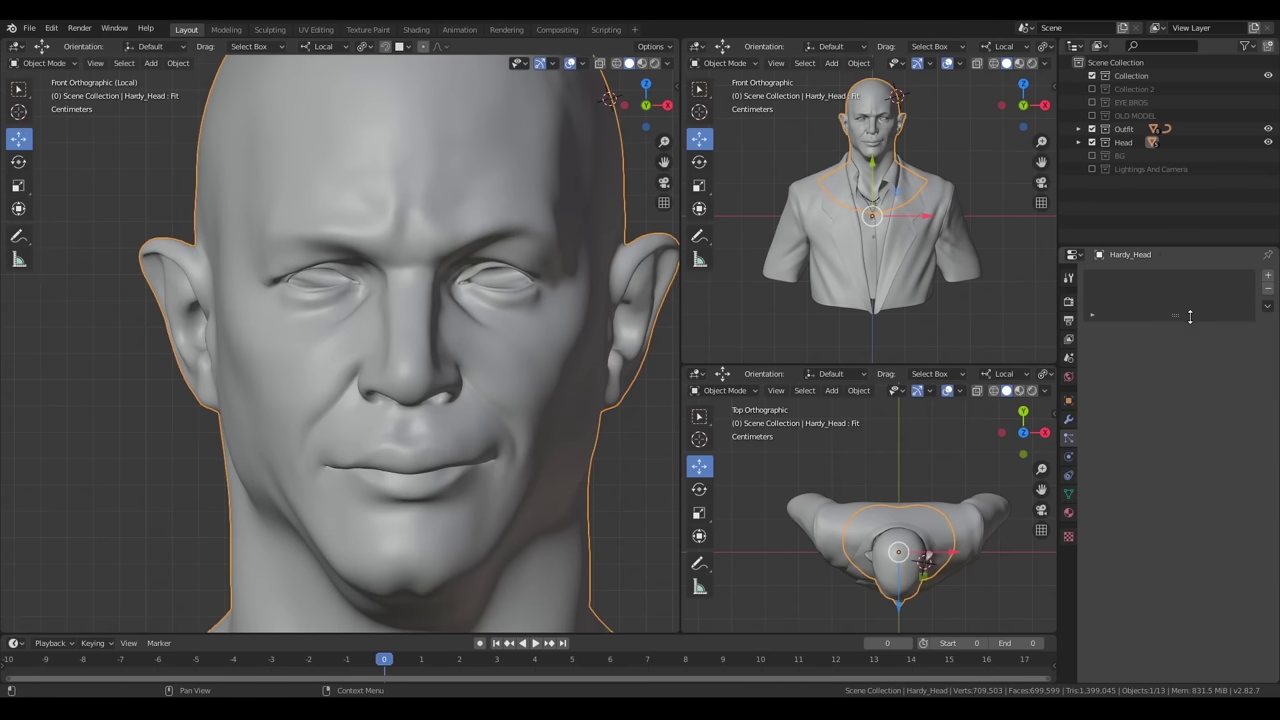
{"action": "left_click", "coordinate": [1268, 277]}
{"action": "left_click", "coordinate": [1168, 335]}
{"action": "type", "text": "main beard"}
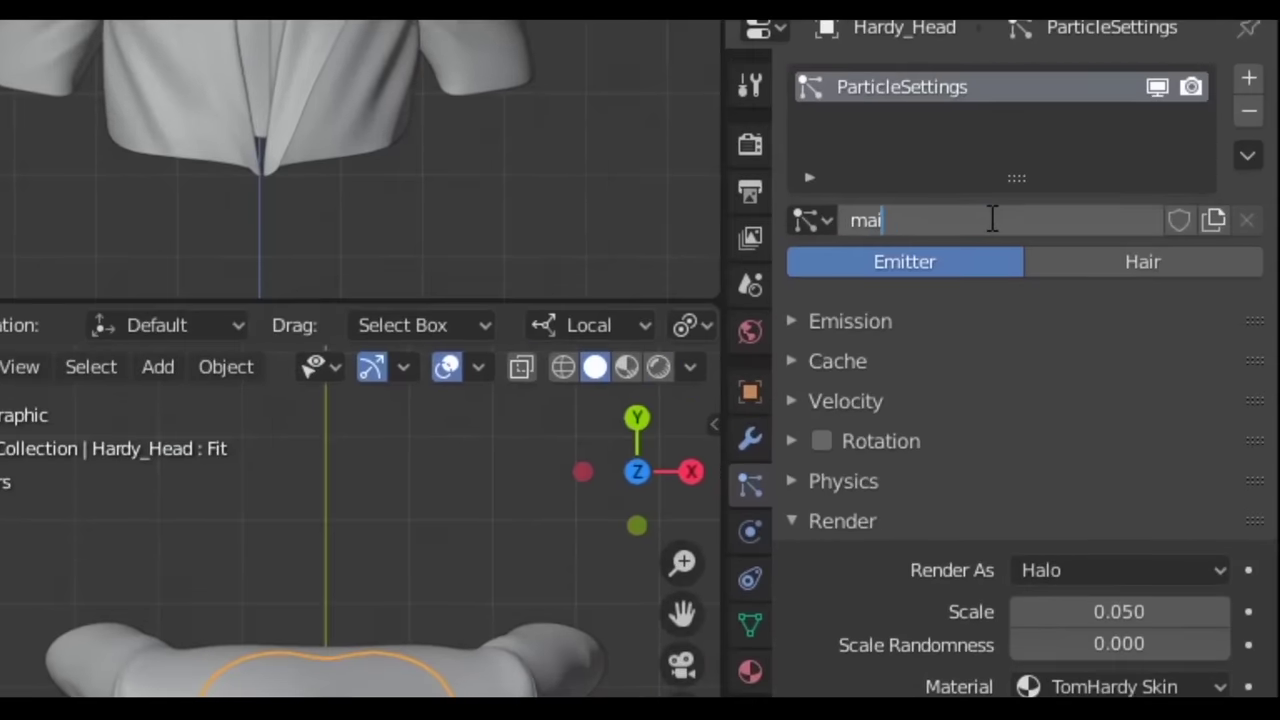
{"action": "key", "text": "Return"}
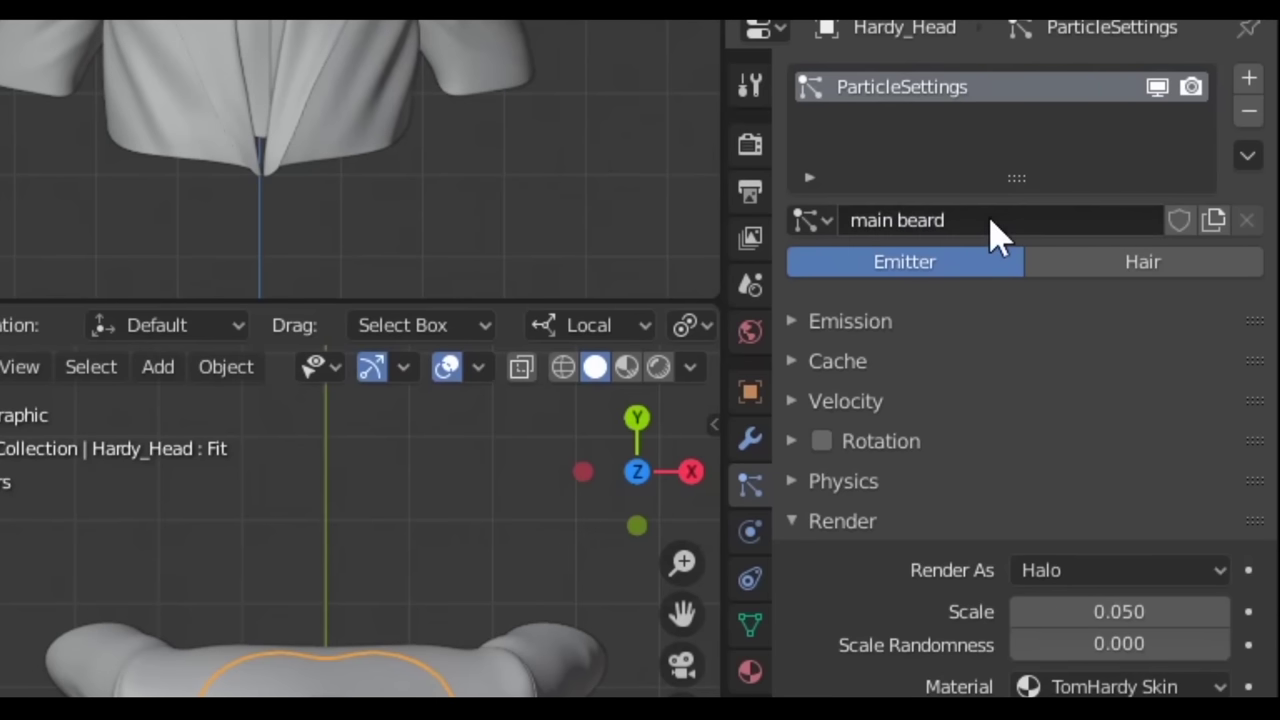
{"action": "left_click", "coordinate": [993, 220]}
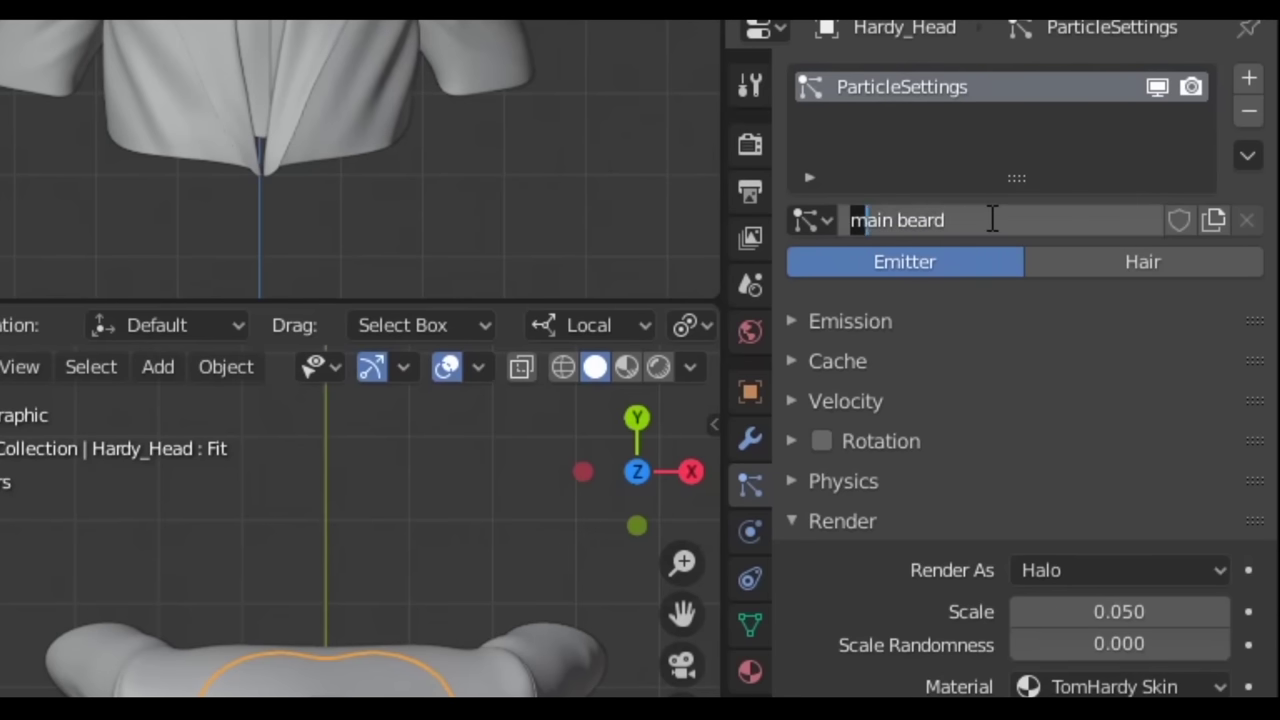
{"action": "type", "text": "M"}
{"action": "key", "text": "Return"}
Make the particle system Hair with 500 strands
{"action": "left_click", "coordinate": [1100, 265]}
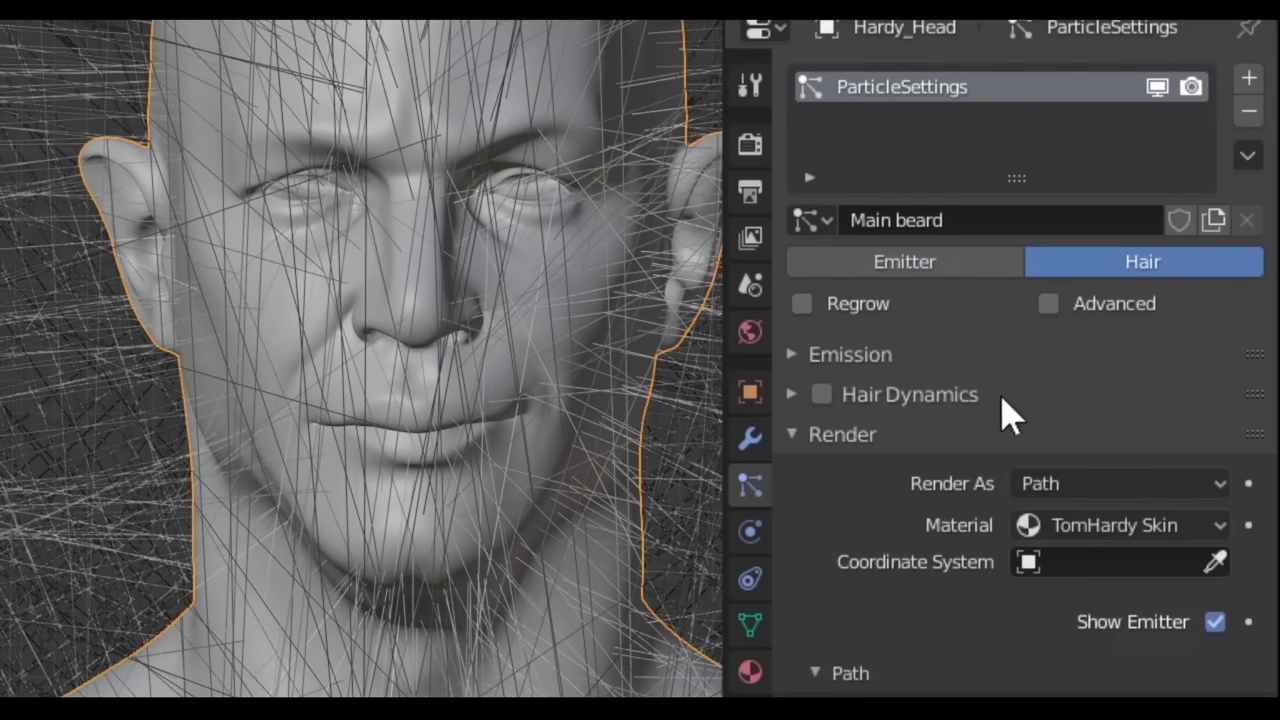
{"action": "left_click", "coordinate": [866, 436]}
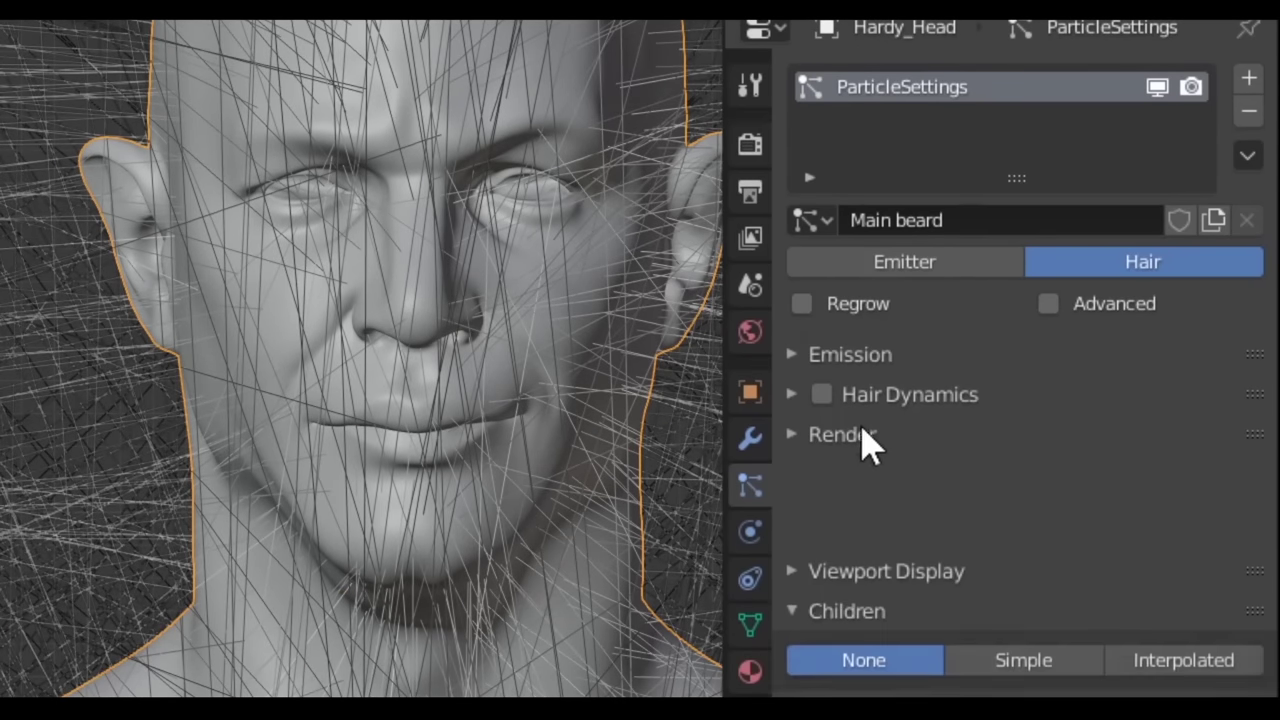
{"action": "left_click", "coordinate": [877, 358]}
{"action": "type", "text": "15"}
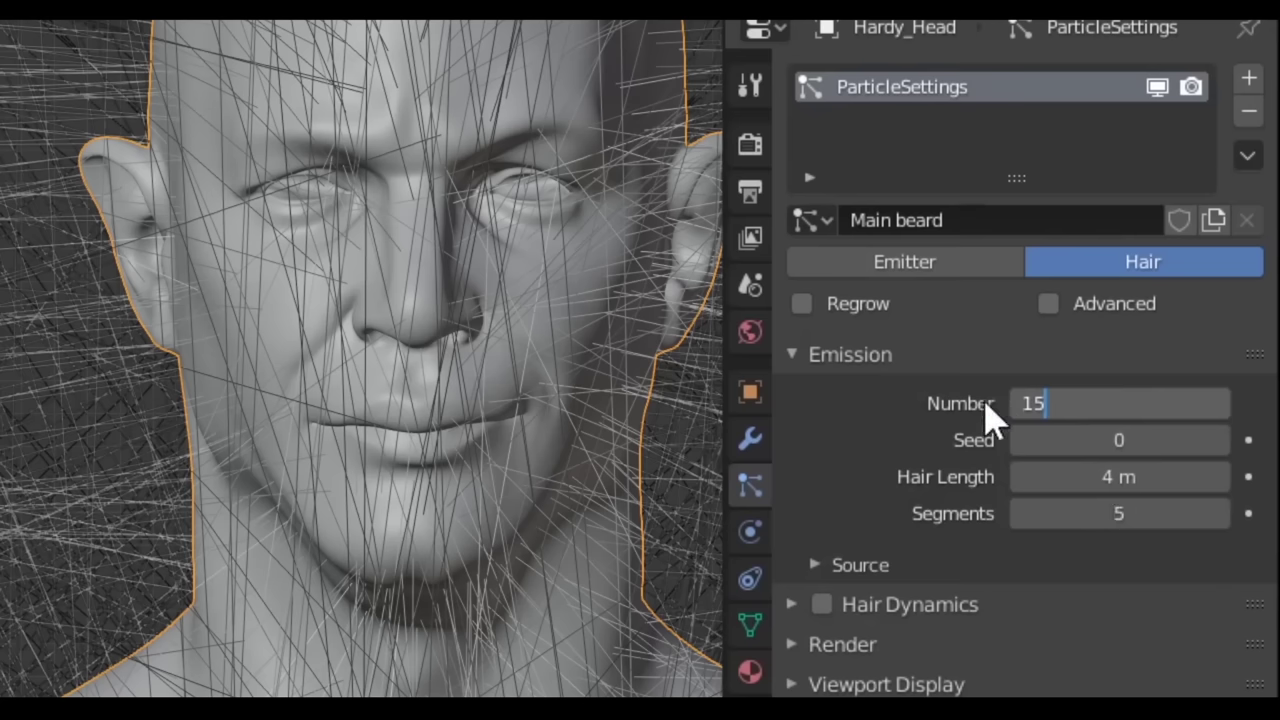
{"action": "key", "text": "Return"}
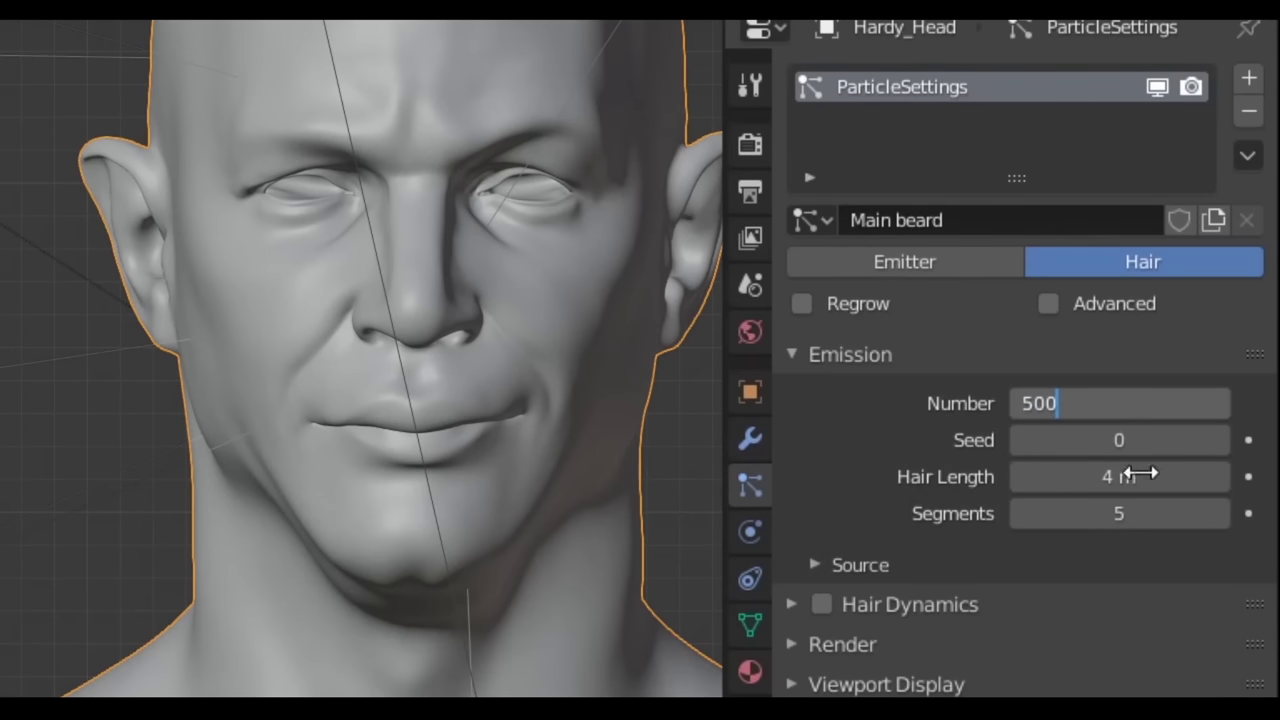
{"action": "key", "text": "Return"}
Set the hair length to 0.015 m
{"action": "left_click_drag", "start_coordinate": [1140, 474], "coordinate": [1128, 474]}
{"action": "key", "text": "Return"}
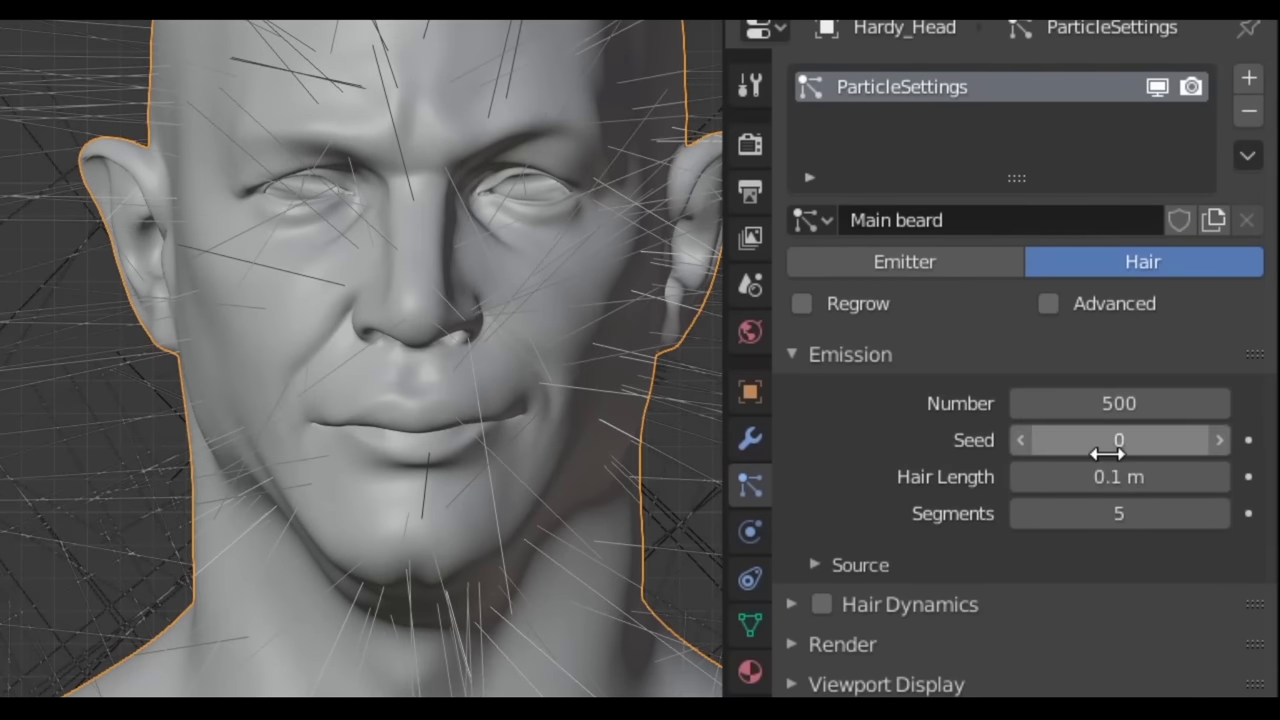
{"action": "left_click", "coordinate": [1117, 477]}
{"action": "type", "text": "0.01"}
{"action": "key", "text": "Return"}
{"action": "scroll", "coordinate": [631, 340], "scroll_direction": "up", "scroll_amount": 2}
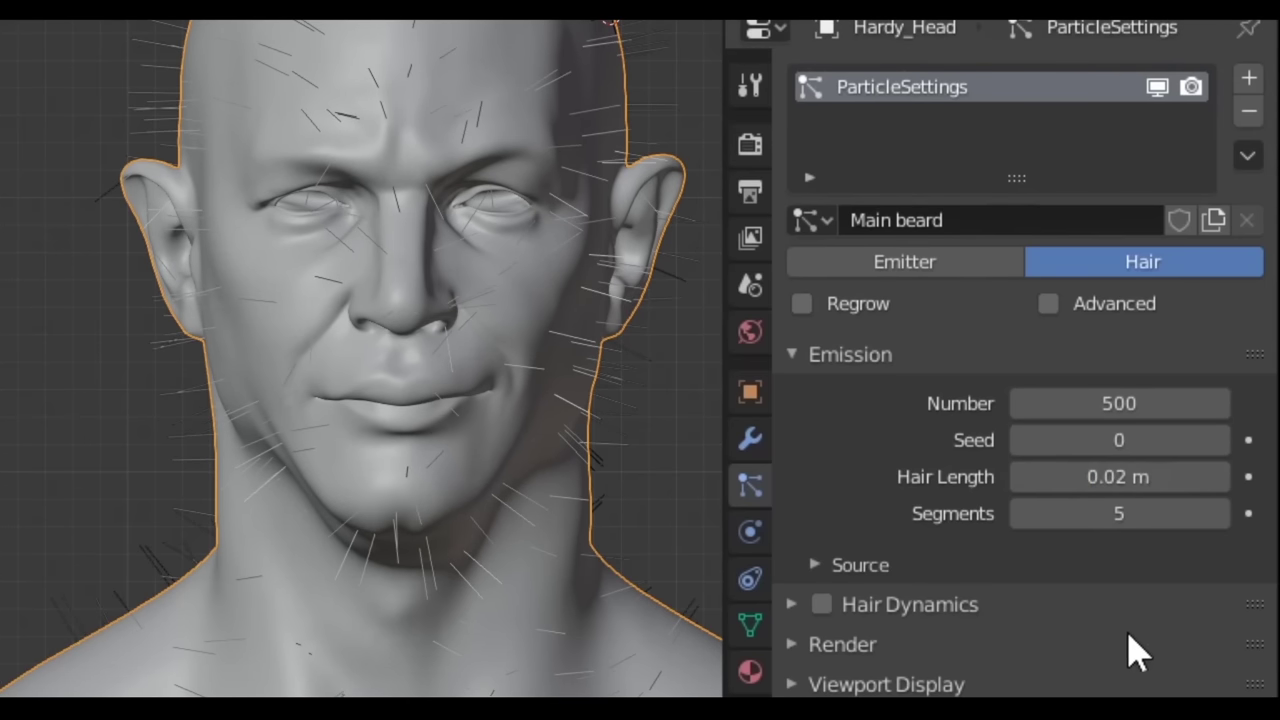
{"action": "double_click", "coordinate": [1117, 477]}
{"action": "type", "text": ".015"}
{"action": "key", "text": "Return"}
Restrict hair density to the Main Beard vertex group
{"action": "scroll", "coordinate": [1037, 560], "scroll_direction": "down", "scroll_amount": 7}
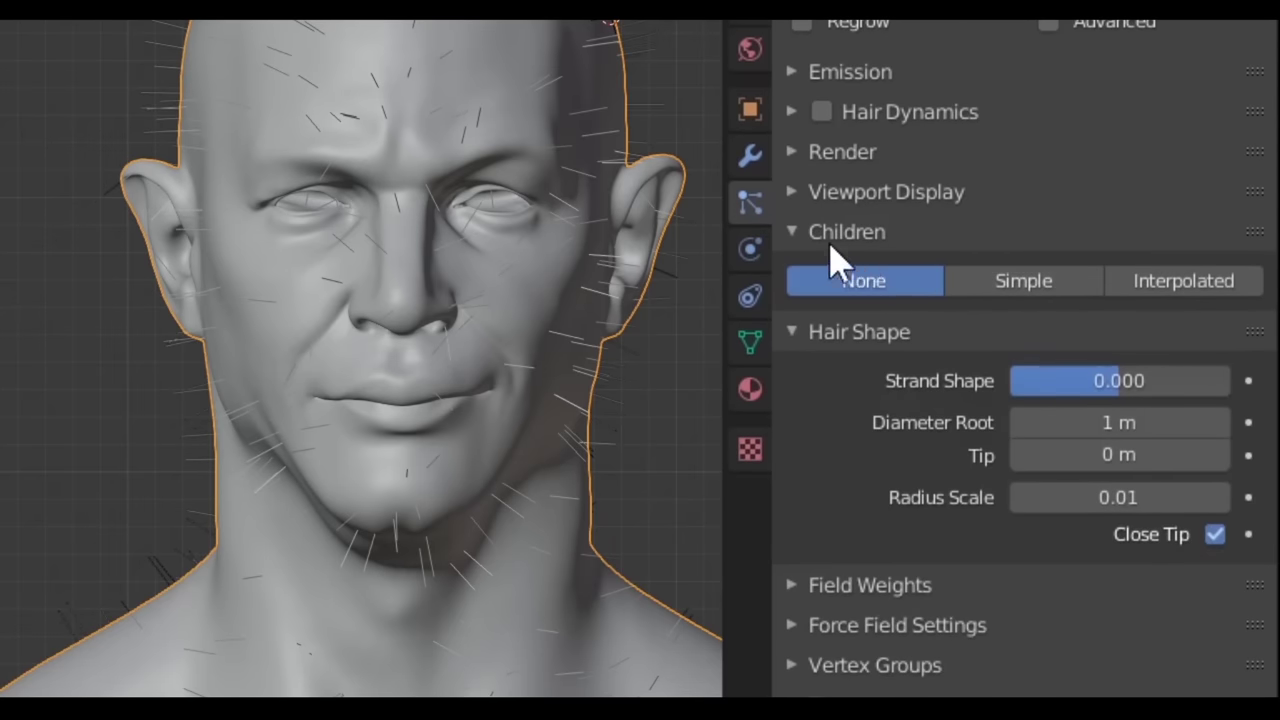
{"action": "left_click", "coordinate": [832, 238]}
{"action": "left_click", "coordinate": [870, 285]}
{"action": "left_click", "coordinate": [862, 320]}
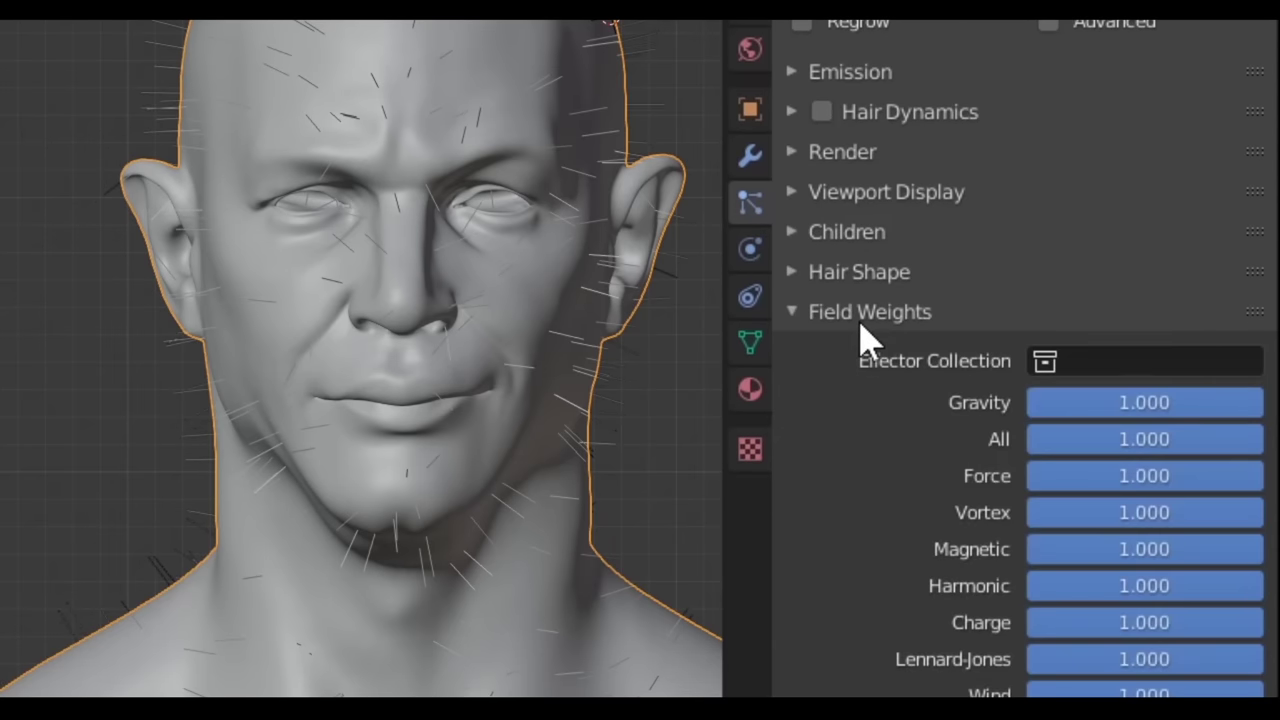
{"action": "left_click", "coordinate": [862, 320]}
{"action": "left_click", "coordinate": [853, 398]}
{"action": "left_click", "coordinate": [1115, 446]}
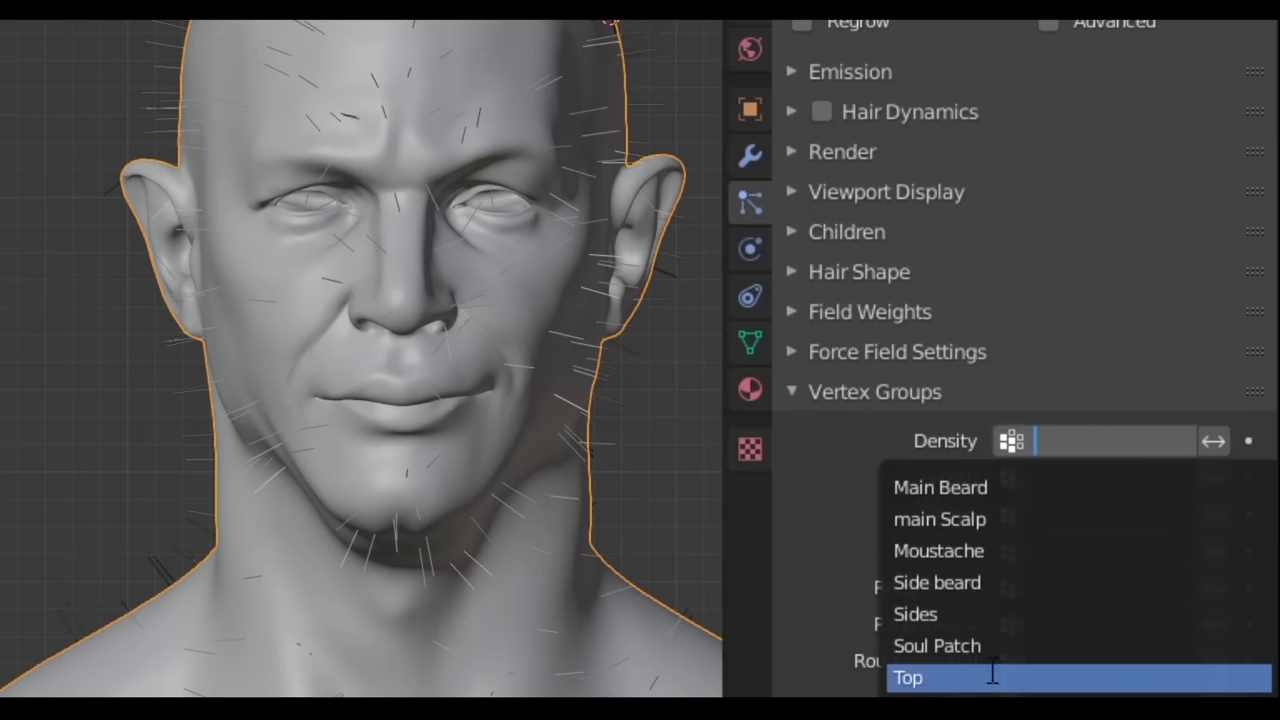
{"action": "left_click", "coordinate": [1025, 490]}
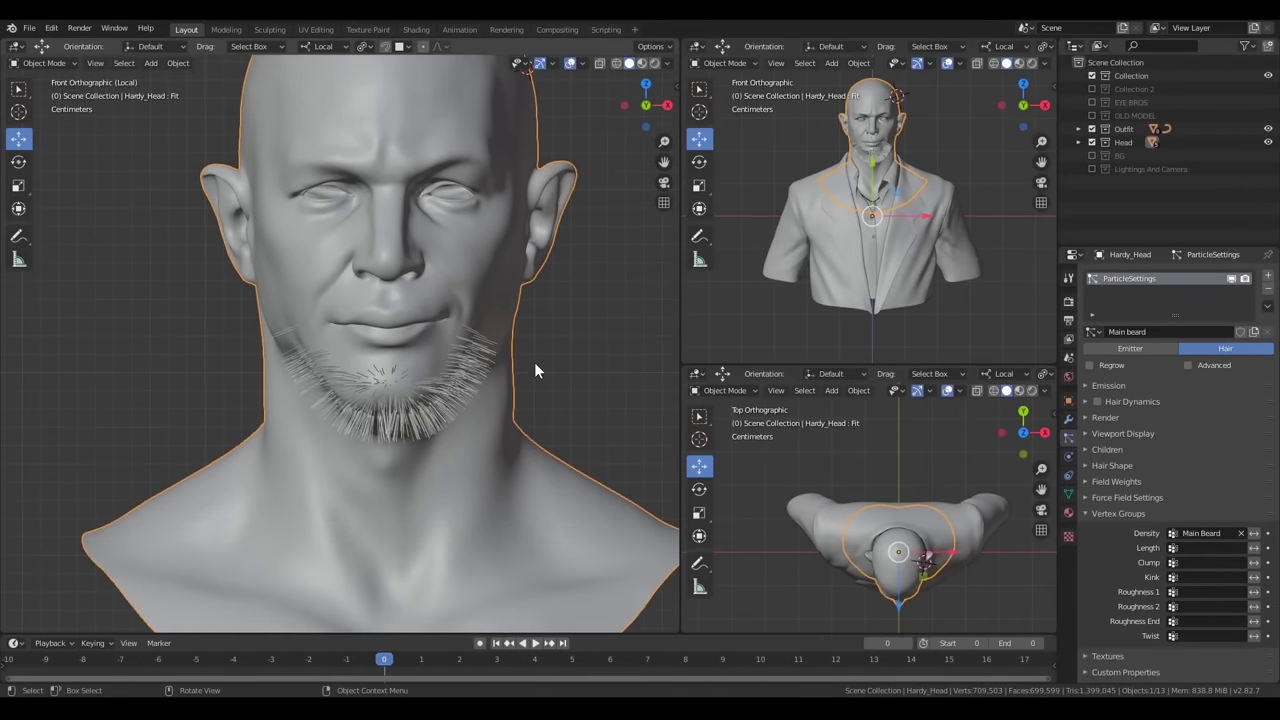
{"action": "scroll", "coordinate": [534, 370], "scroll_direction": "up", "scroll_amount": 4}
Enter Particle Edit on the beard hair with the Comb brush active
{"action": "scroll", "coordinate": [458, 449], "scroll_direction": "up", "scroll_amount": 2}
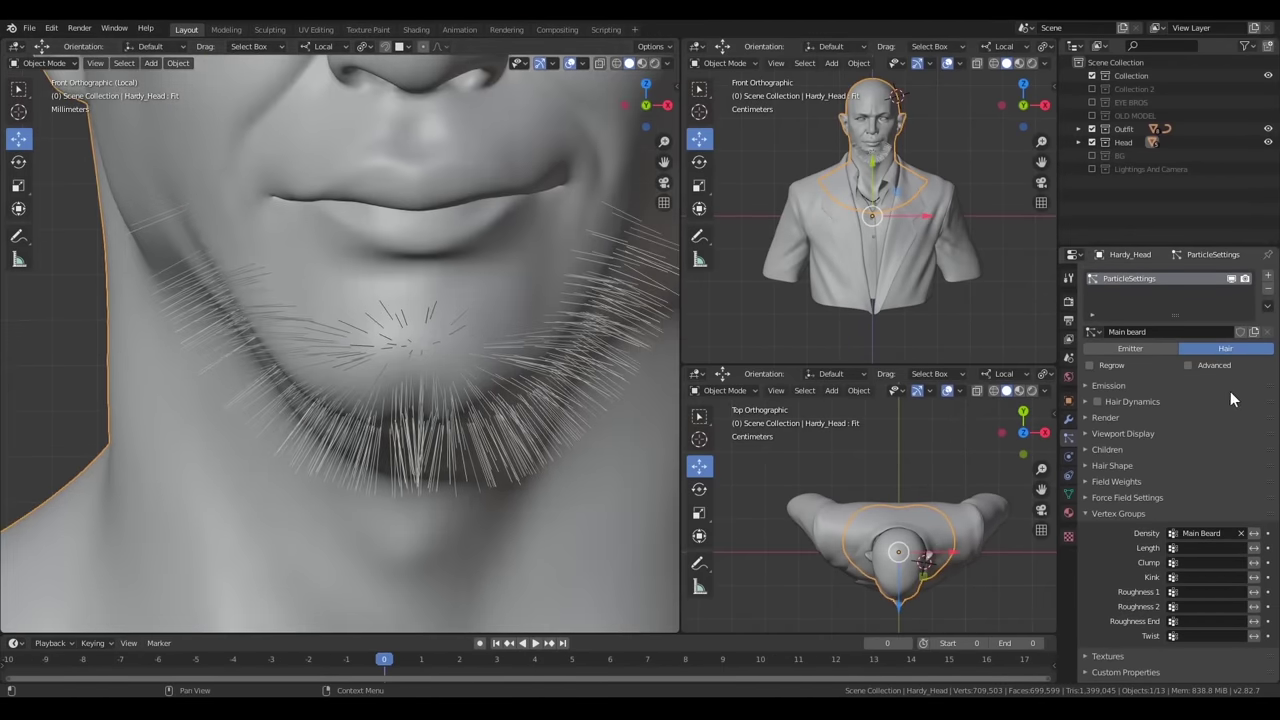
{"action": "scroll", "coordinate": [428, 289], "scroll_direction": "down", "scroll_amount": 6}
{"action": "left_click", "coordinate": [48, 166]}
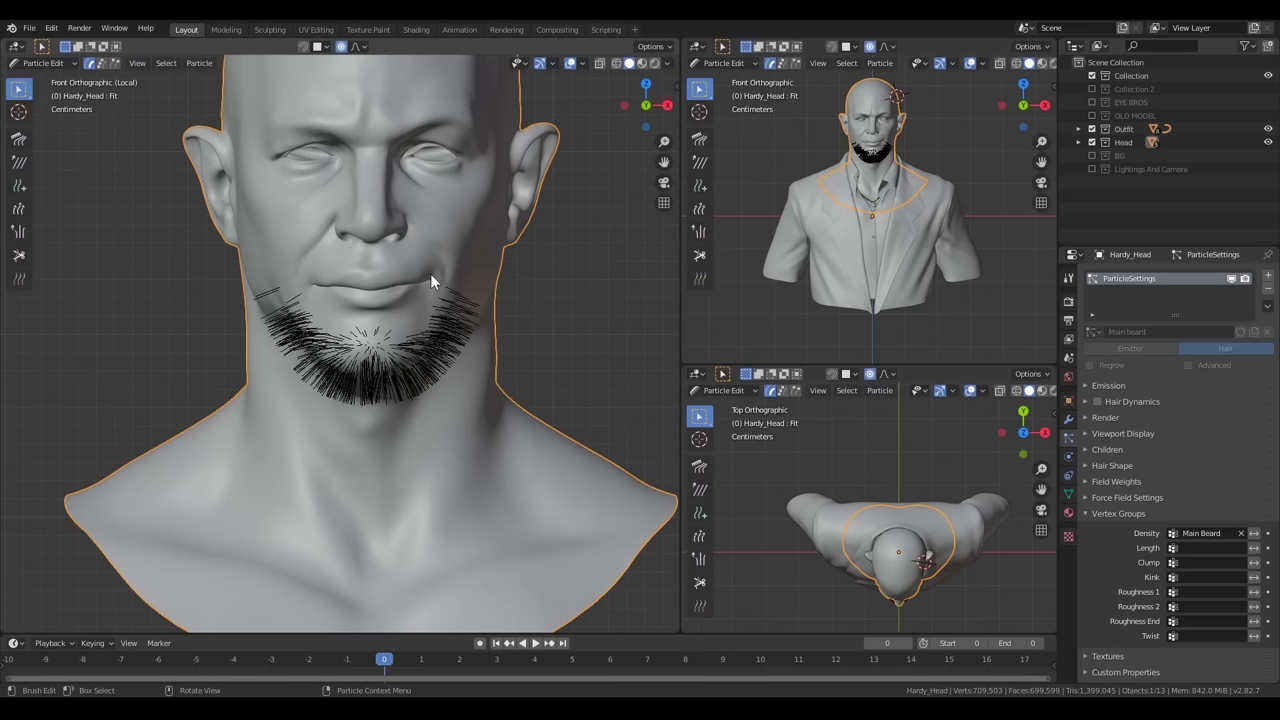
{"action": "key", "text": "n"}
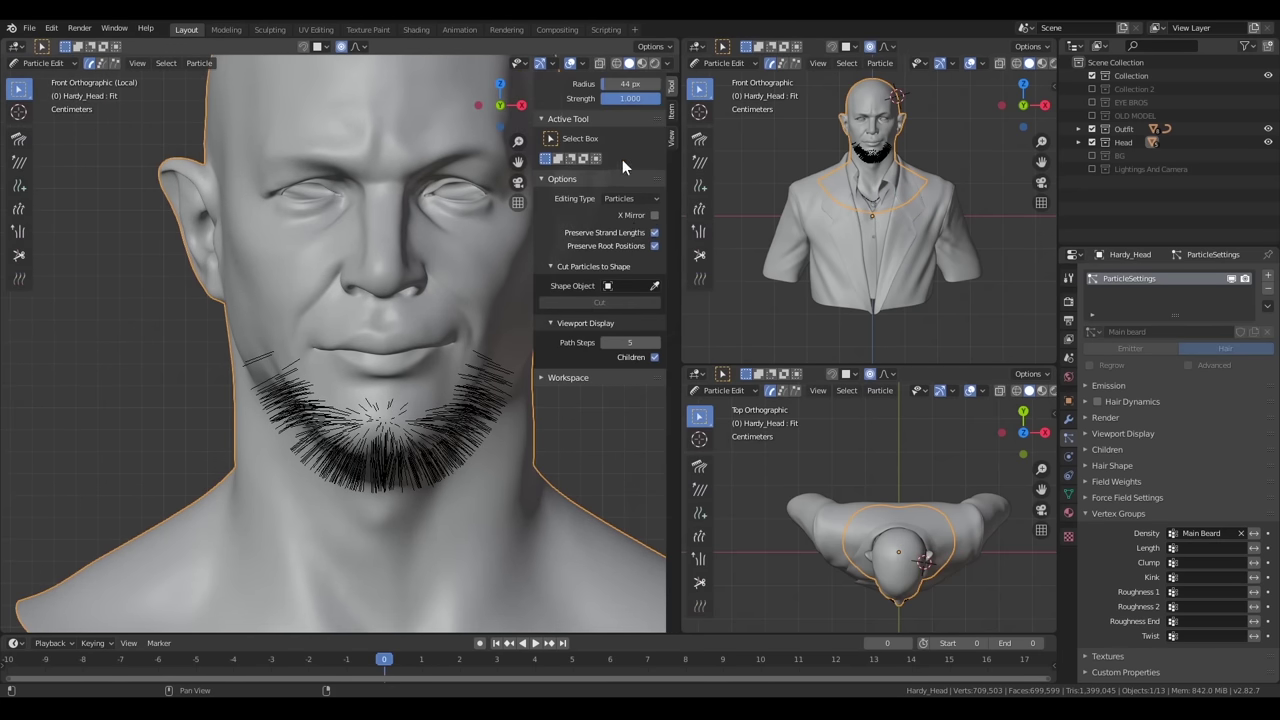
{"action": "left_click", "coordinate": [669, 110]}
{"action": "left_click", "coordinate": [671, 88]}
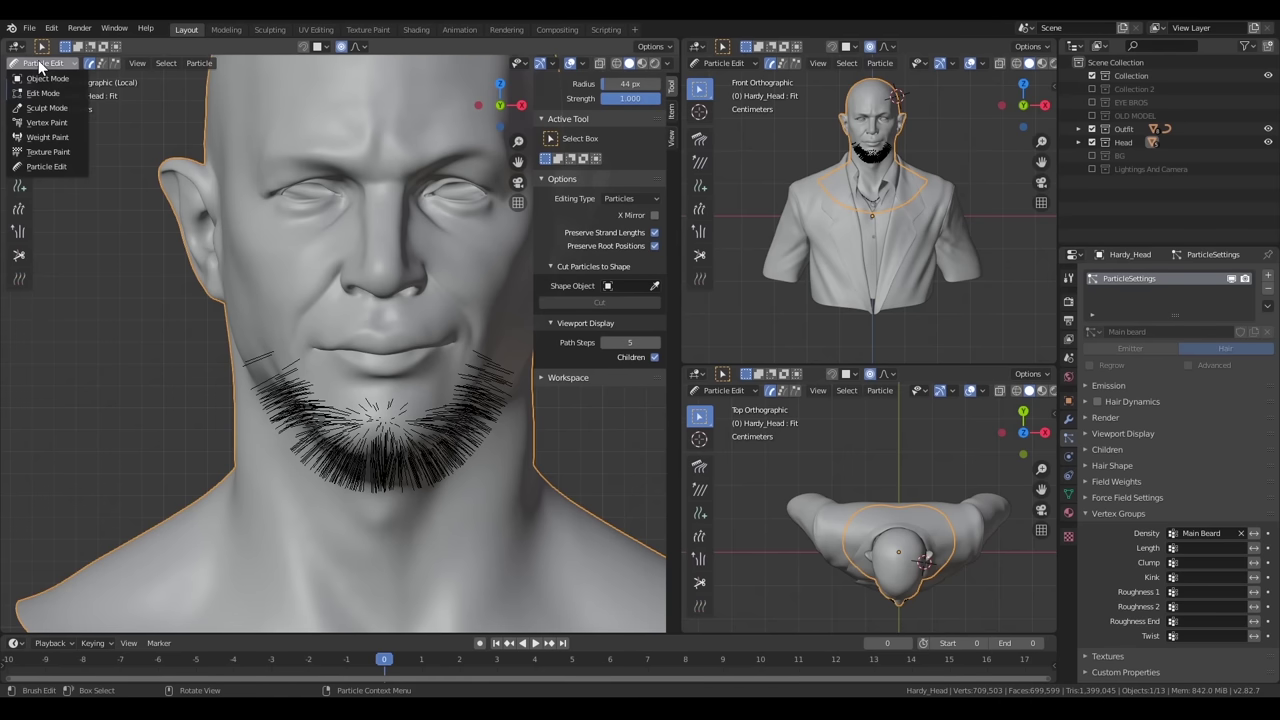
{"action": "left_click", "coordinate": [18, 140]}
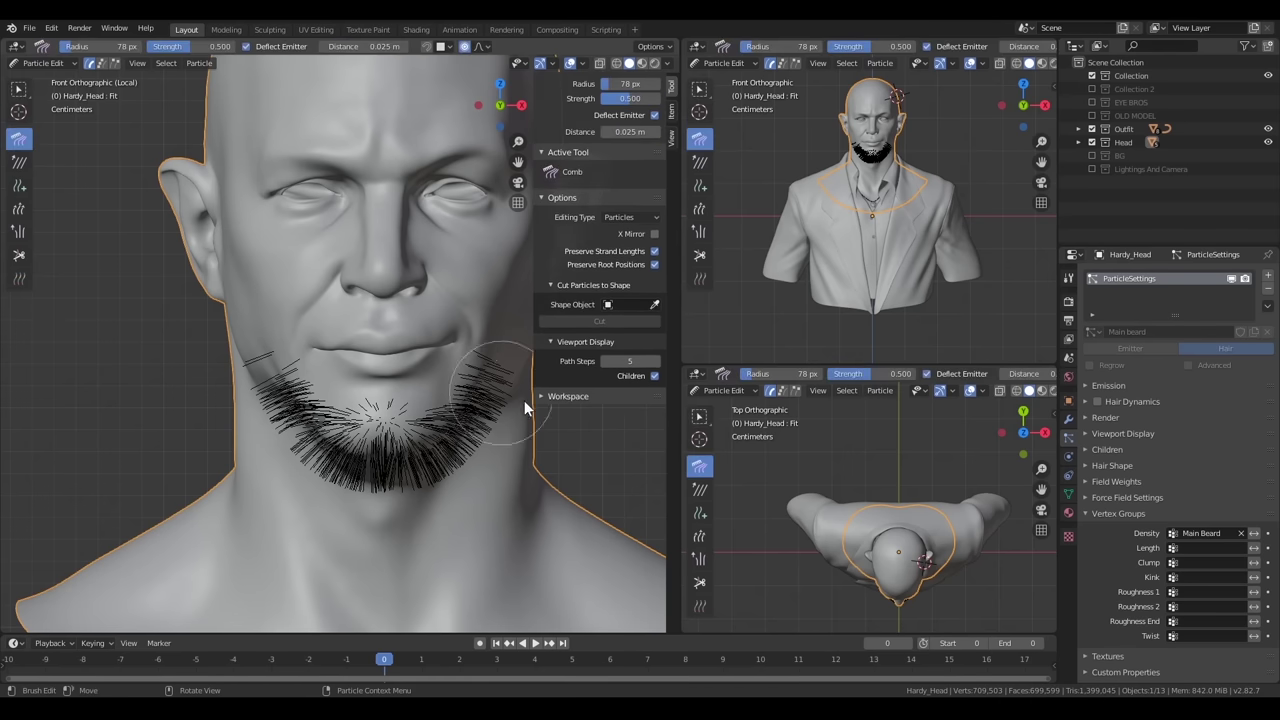
{"action": "scroll", "coordinate": [524, 400], "scroll_direction": "down", "scroll_amount": 2}
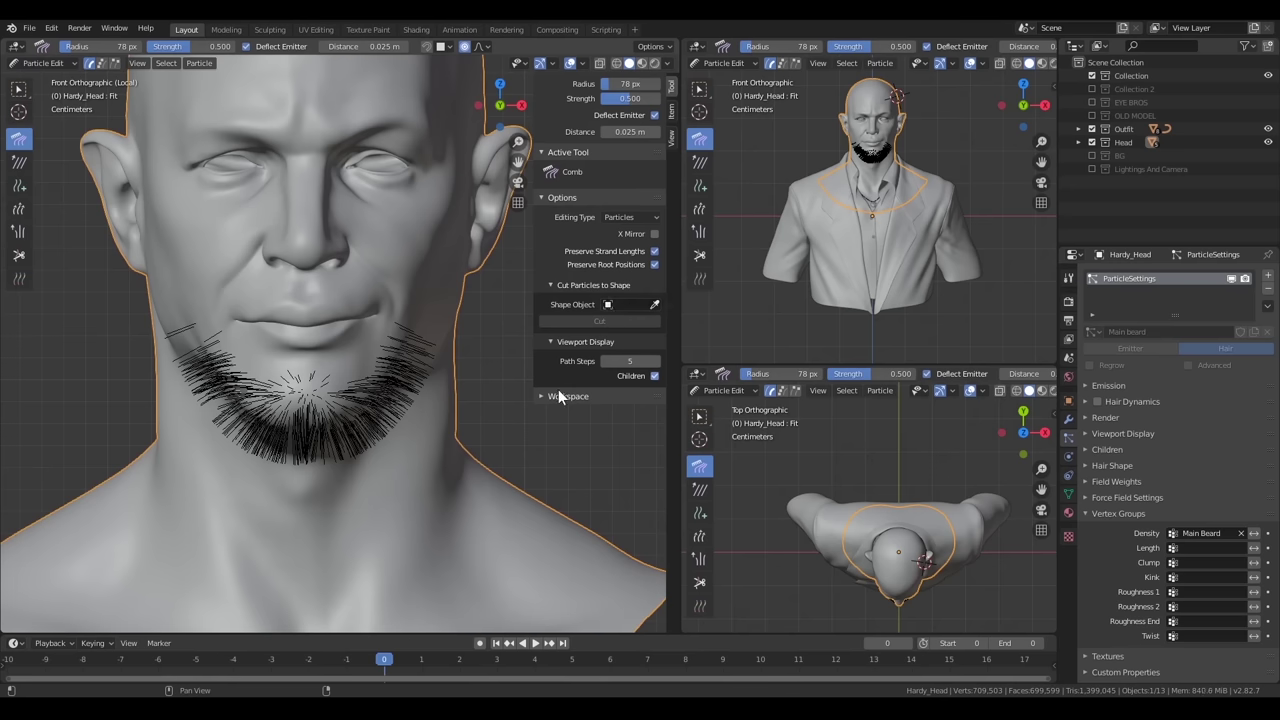
{"action": "scroll", "coordinate": [392, 422], "scroll_direction": "up", "scroll_amount": 2}
{"action": "scroll", "coordinate": [392, 422], "scroll_direction": "up", "scroll_amount": 2}
Select the beard strand roots, grow the selection, and apply Unify Length
{"action": "key", "text": "F3"}
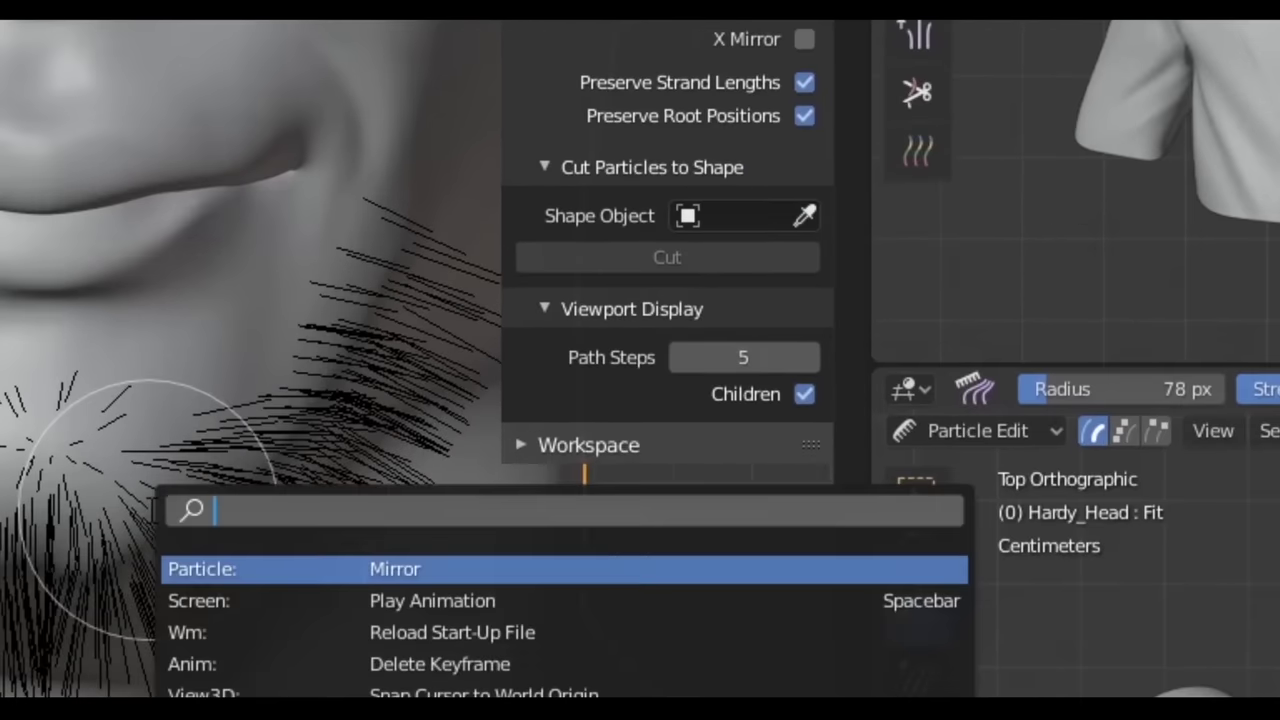
{"action": "type", "text": "select"}
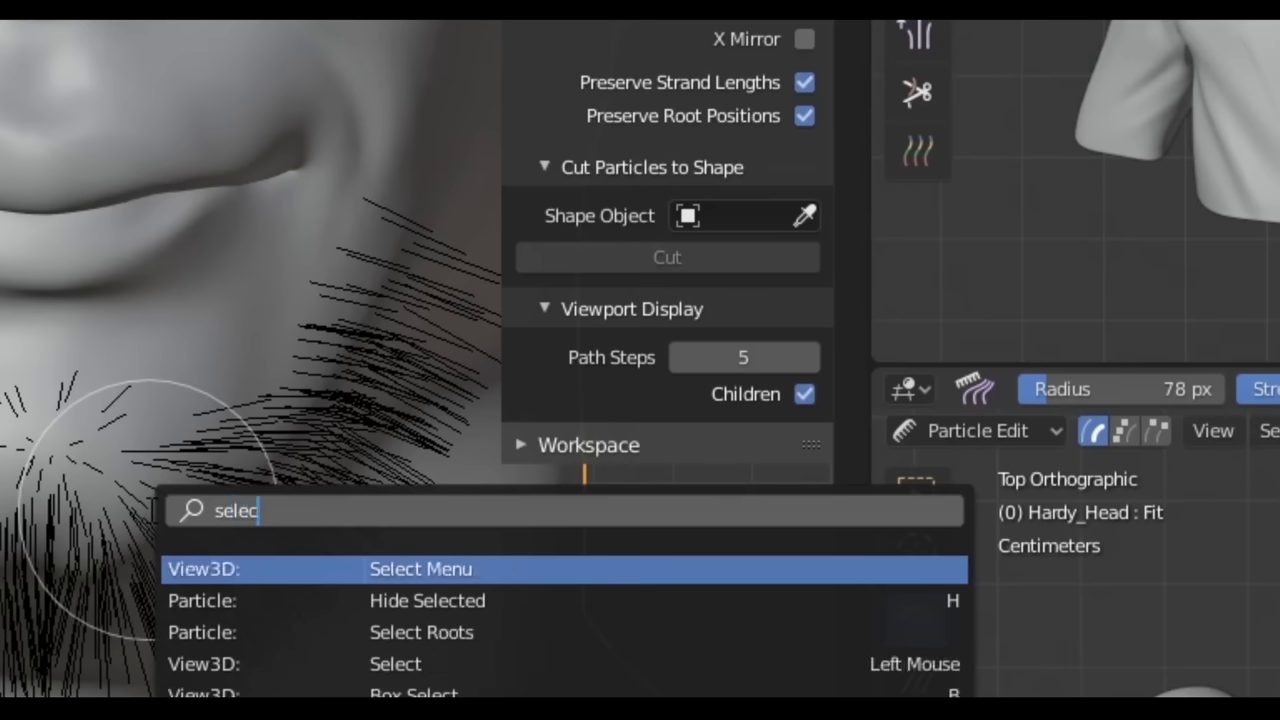
{"action": "type", "text": " root"}
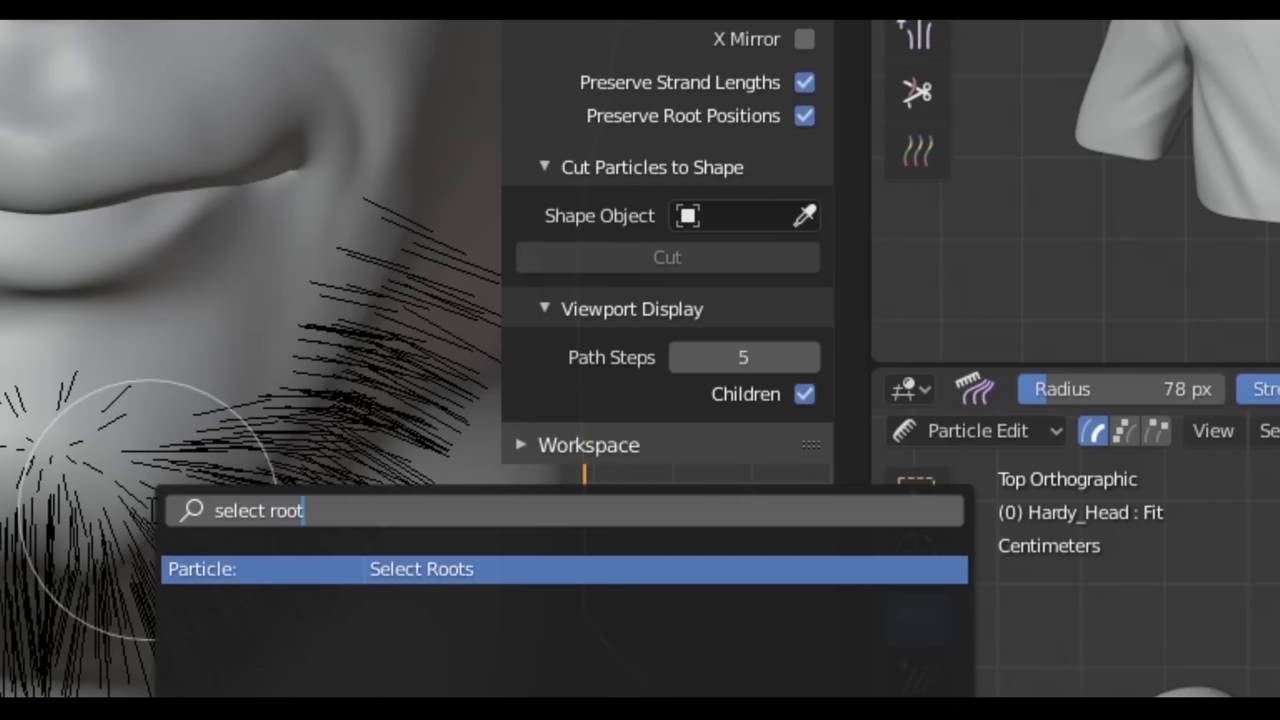
{"action": "key", "text": "Return"}
{"action": "scroll", "coordinate": [459, 517], "scroll_direction": "up", "scroll_amount": 5}
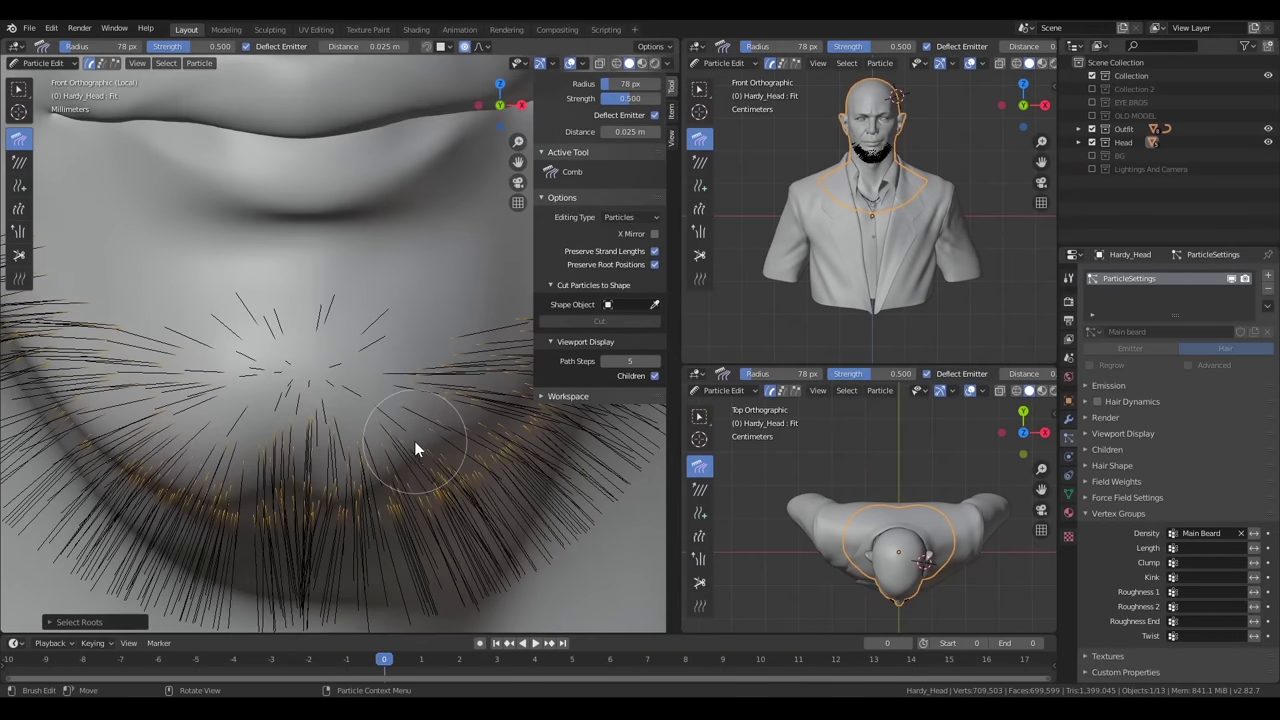
{"action": "middle_click_drag", "start_coordinate": [246, 380], "coordinate": [256, 275], "text": "shift"}
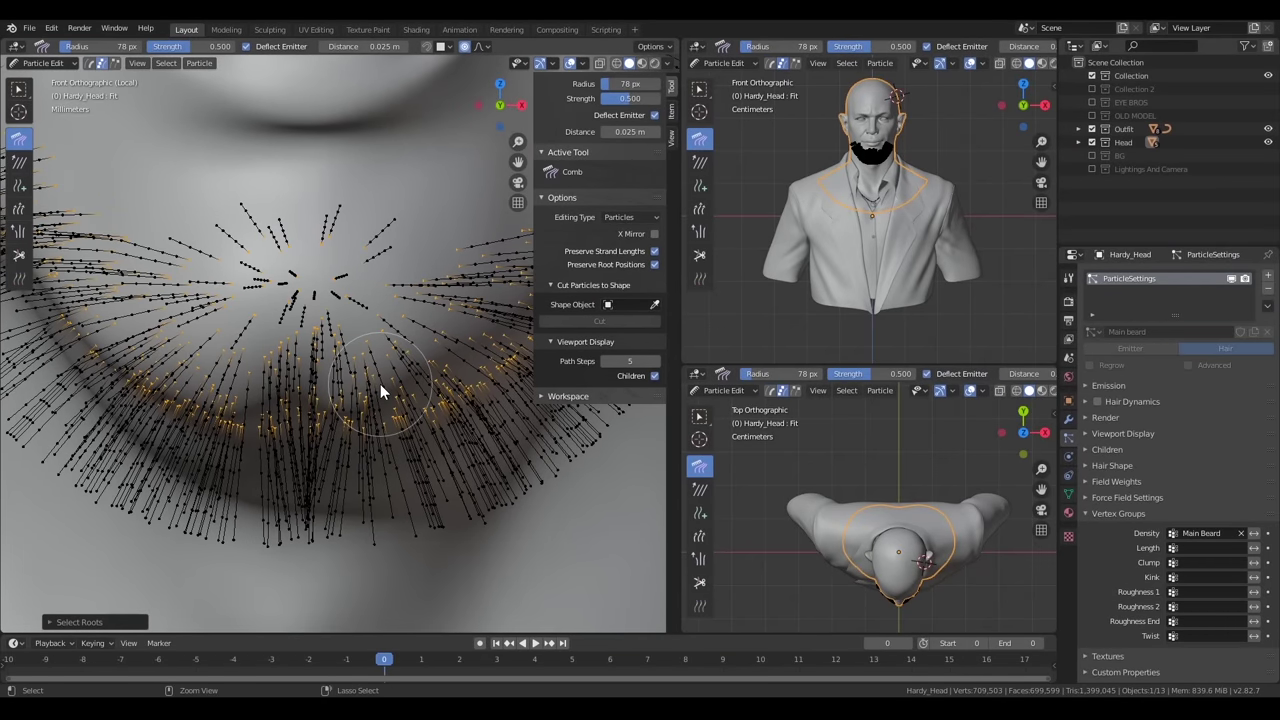
{"action": "key", "text": "ctrl+KP_Add"}
{"action": "key", "text": "w"}
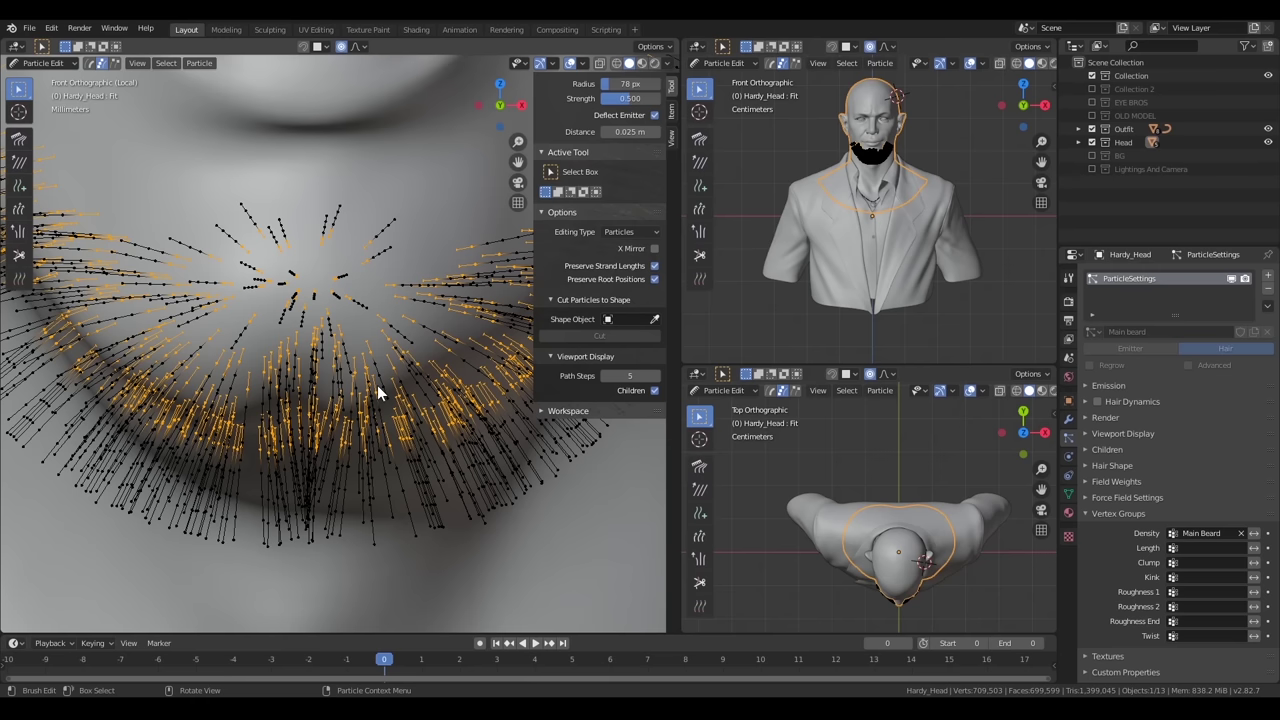
{"action": "key", "text": "w"}
{"action": "right_click", "coordinate": [377, 385]}
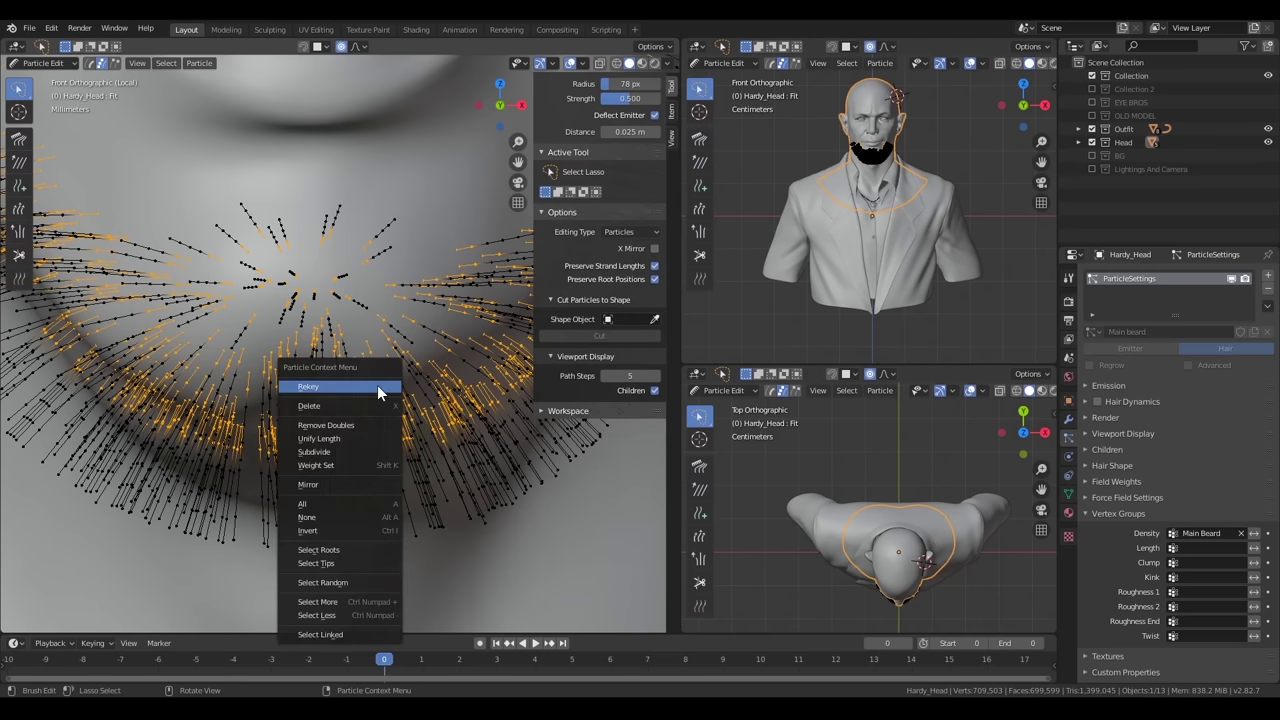
{"action": "left_click", "coordinate": [342, 452]}
Deselect all beard strands
{"action": "scroll", "coordinate": [385, 388], "scroll_direction": "down", "scroll_amount": 3}
{"action": "scroll", "coordinate": [386, 393], "scroll_direction": "down", "scroll_amount": 2}
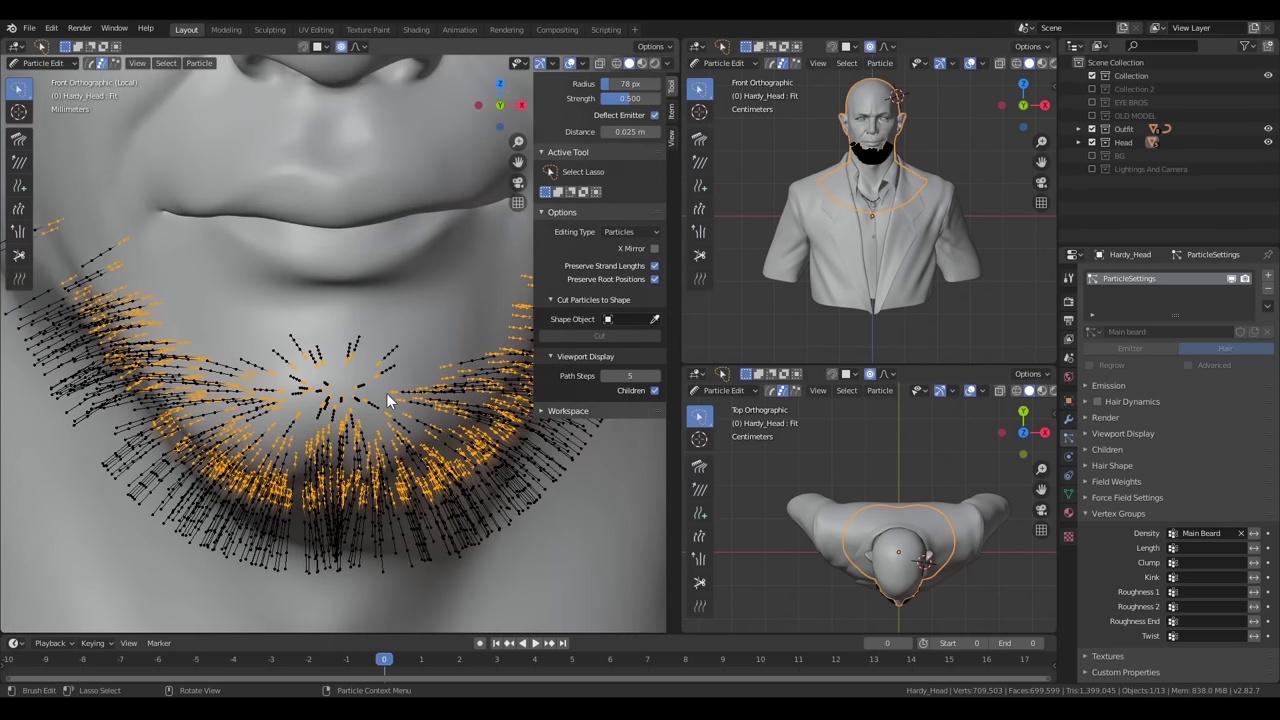
{"action": "key", "text": "a"}
{"action": "key", "text": "alt+a"}
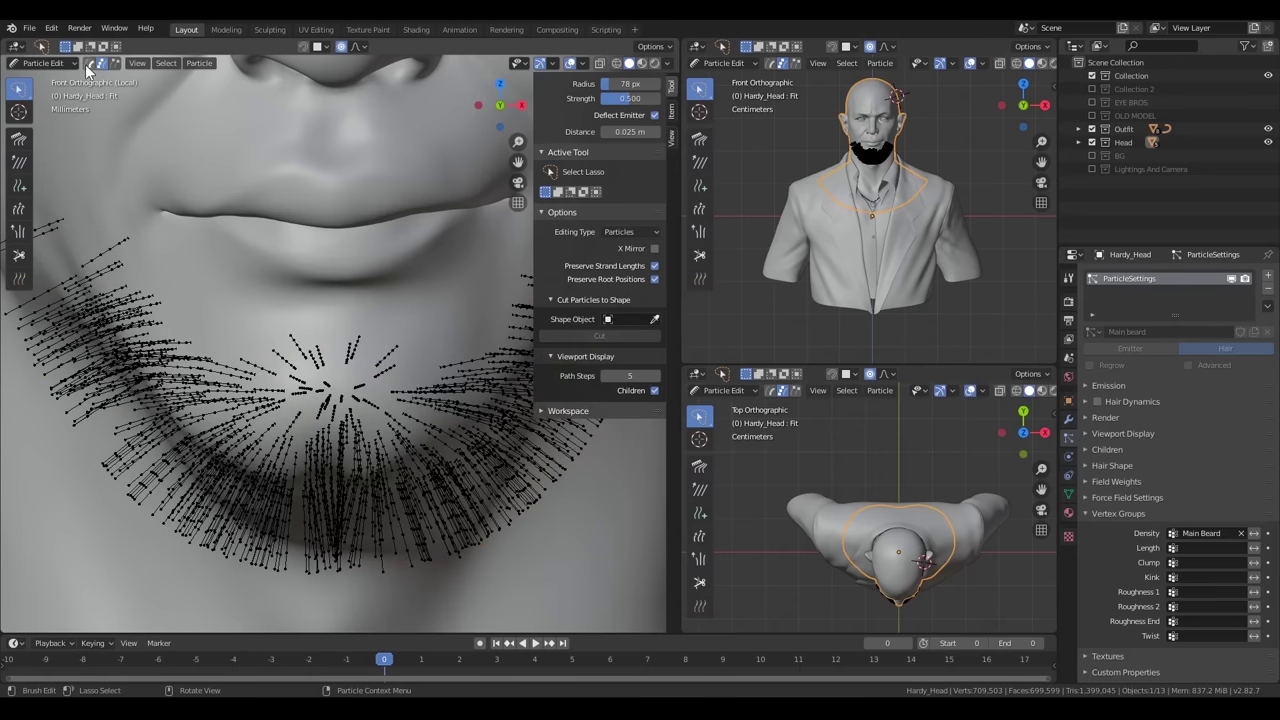
Comb the beard along the jawline and under the chin from the right side view
{"action": "left_click", "coordinate": [57, 63]}
{"action": "left_click", "coordinate": [18, 140]}
{"action": "key", "text": "Return"}
{"action": "scroll", "coordinate": [142, 442], "scroll_direction": "down", "scroll_amount": 5}
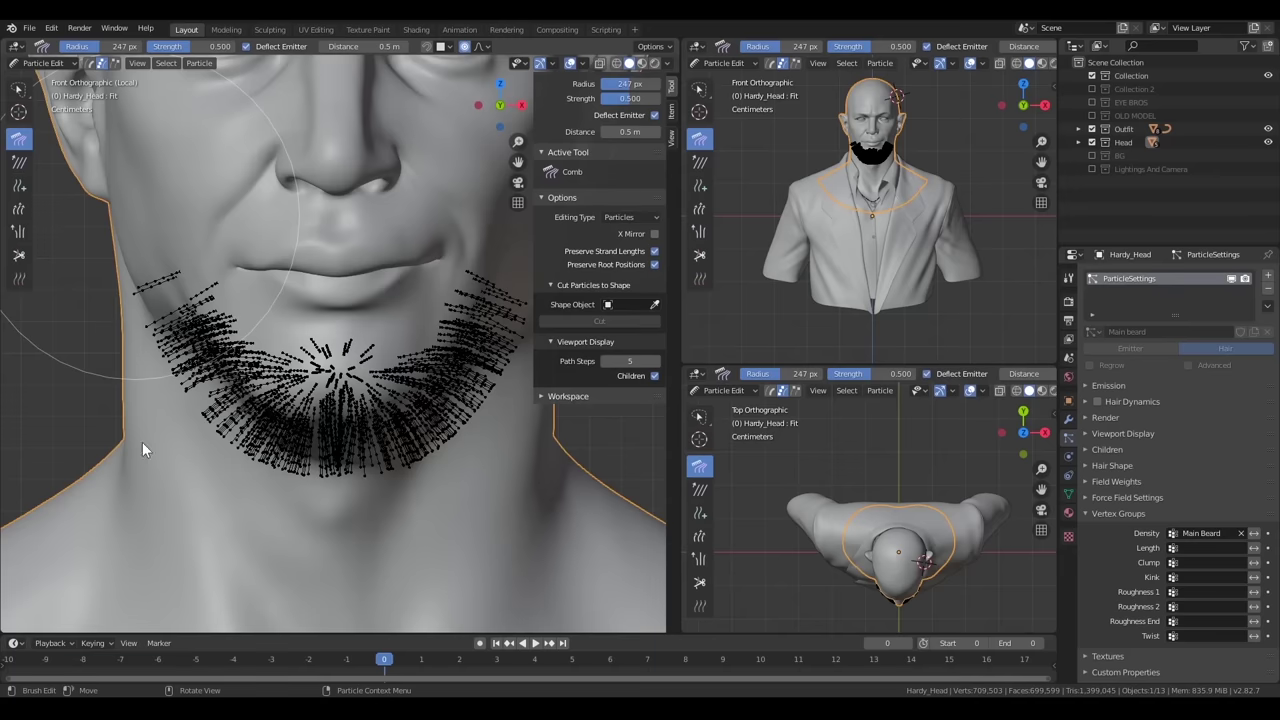
{"action": "key", "text": "f"}
{"action": "left_click", "coordinate": [368, 448]}
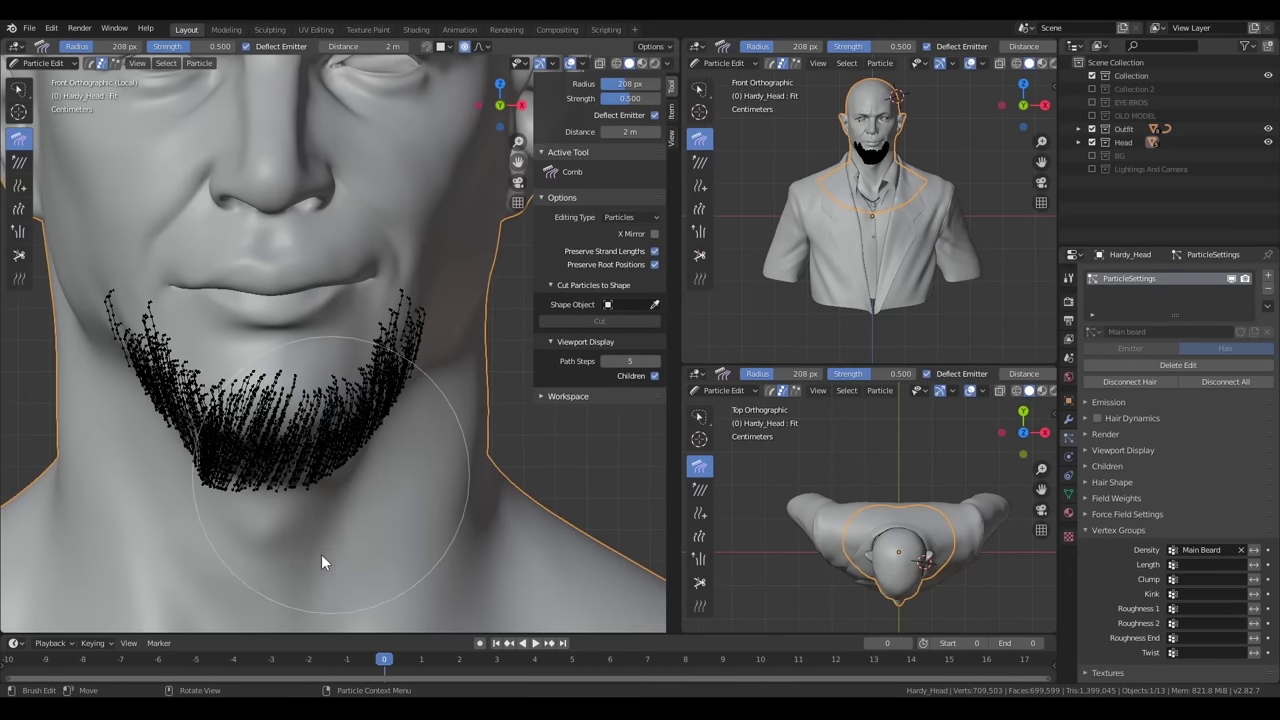
{"action": "mouse_move", "coordinate": [213, 543]}
{"action": "middle_mouse_down"}
{"action": "mouse_move", "coordinate": [248, 460]}
{"action": "mouse_move", "coordinate": [264, 550]}
{"action": "middle_mouse_up"}
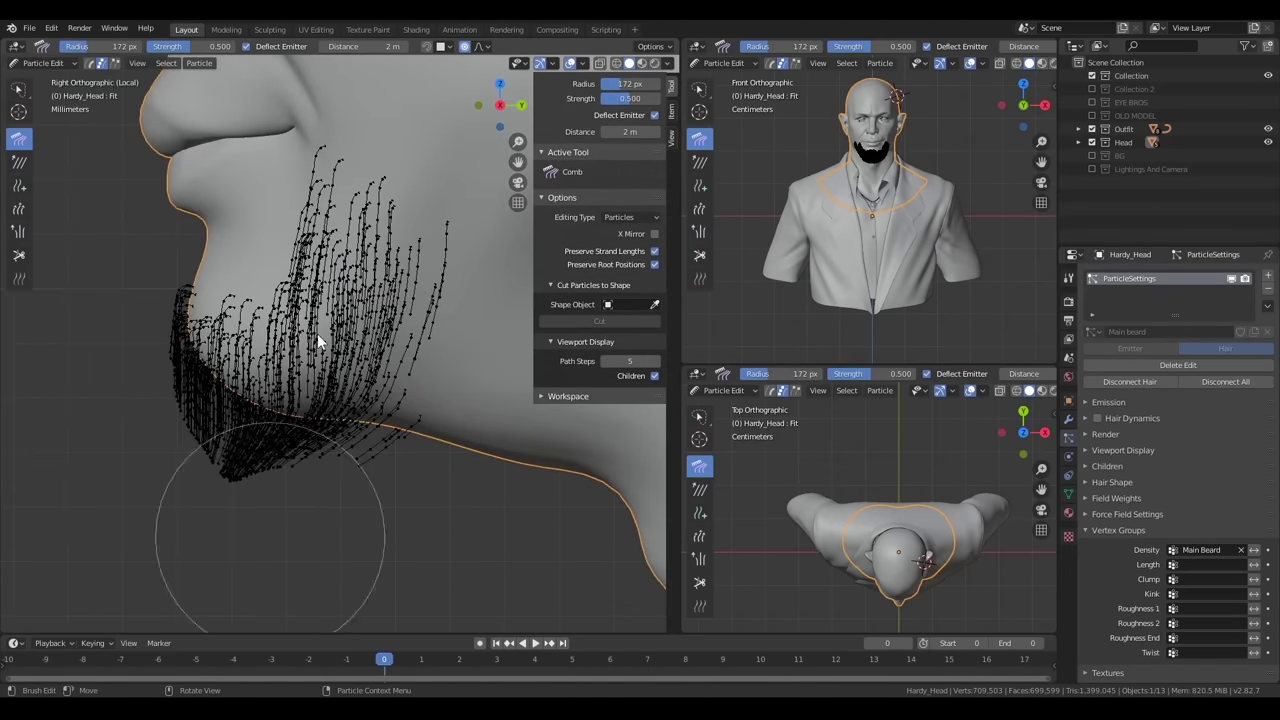
{"action": "key", "text": "f"}
{"action": "left_click", "coordinate": [155, 381]}
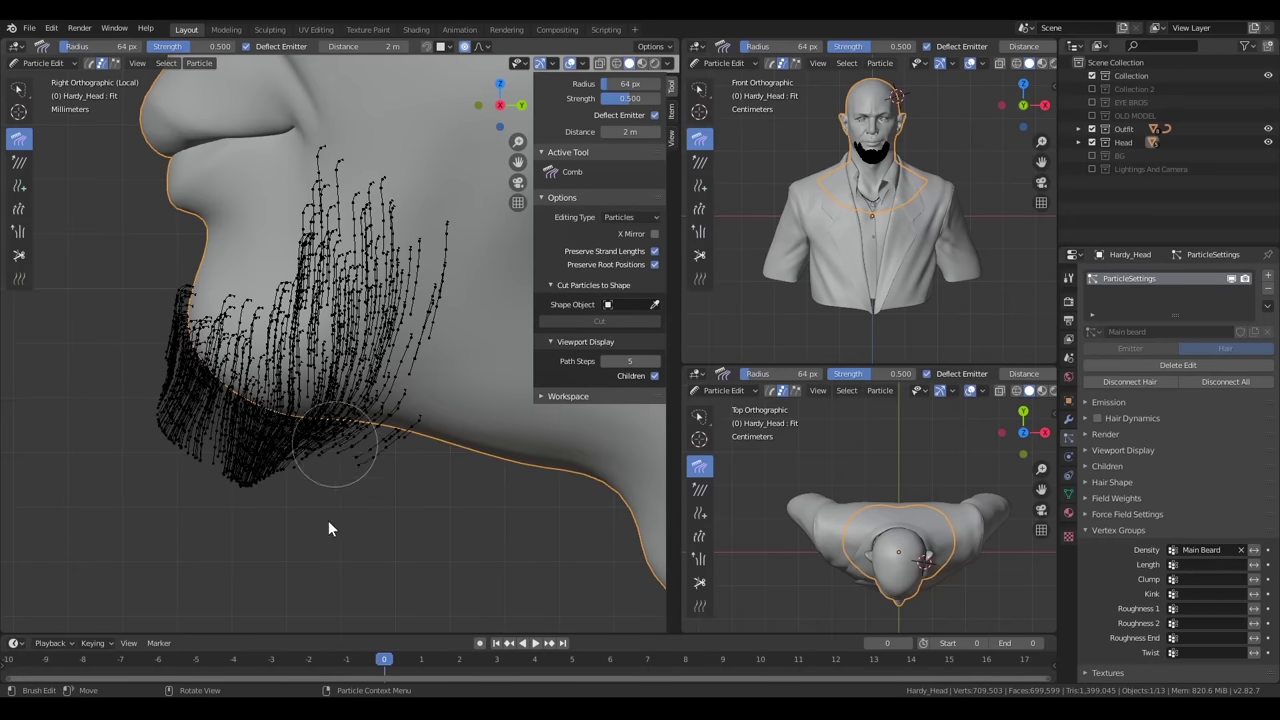
{"action": "left_click_drag", "start_coordinate": [328, 529], "coordinate": [318, 474]}
{"action": "key", "text": "f"}
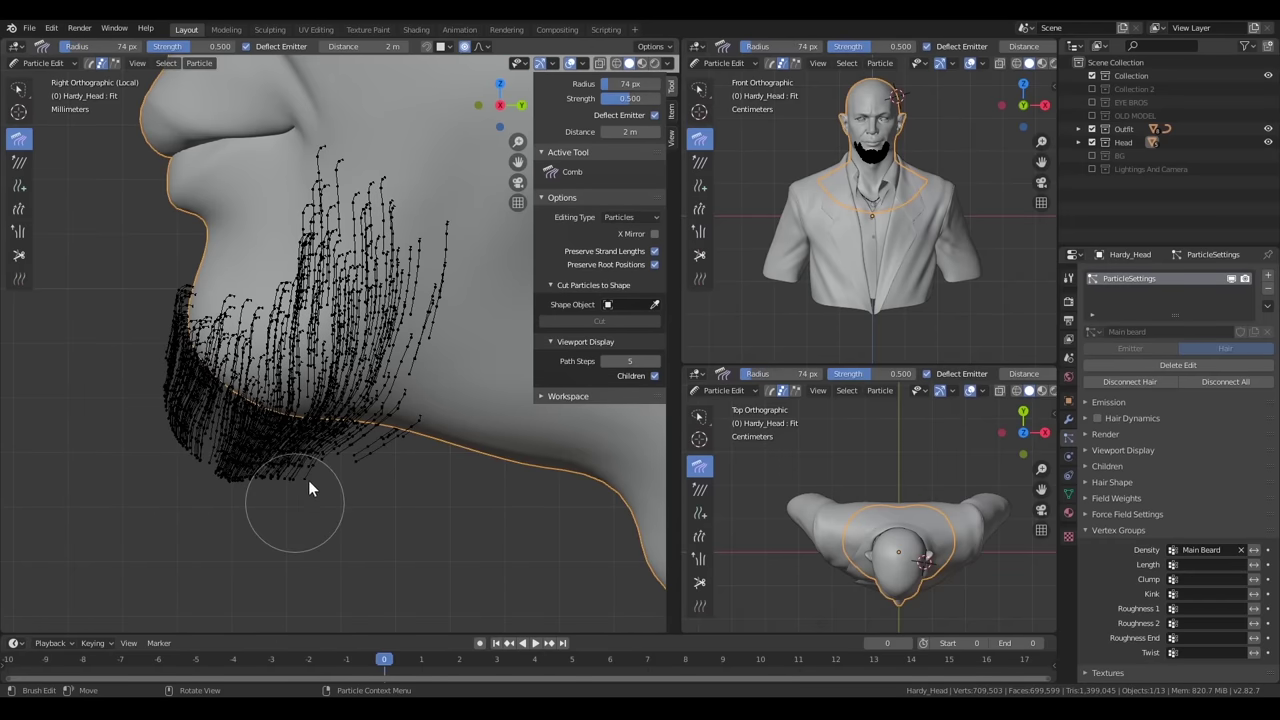
{"action": "middle_click_drag", "start_coordinate": [308, 480], "coordinate": [378, 388], "text": "alt"}
From the front view, comb the beard down the left jaw and across the right cheek
{"action": "scroll", "coordinate": [428, 340], "scroll_direction": "up", "scroll_amount": 2}
{"action": "key", "text": "f"}
{"action": "left_click", "coordinate": [476, 439]}
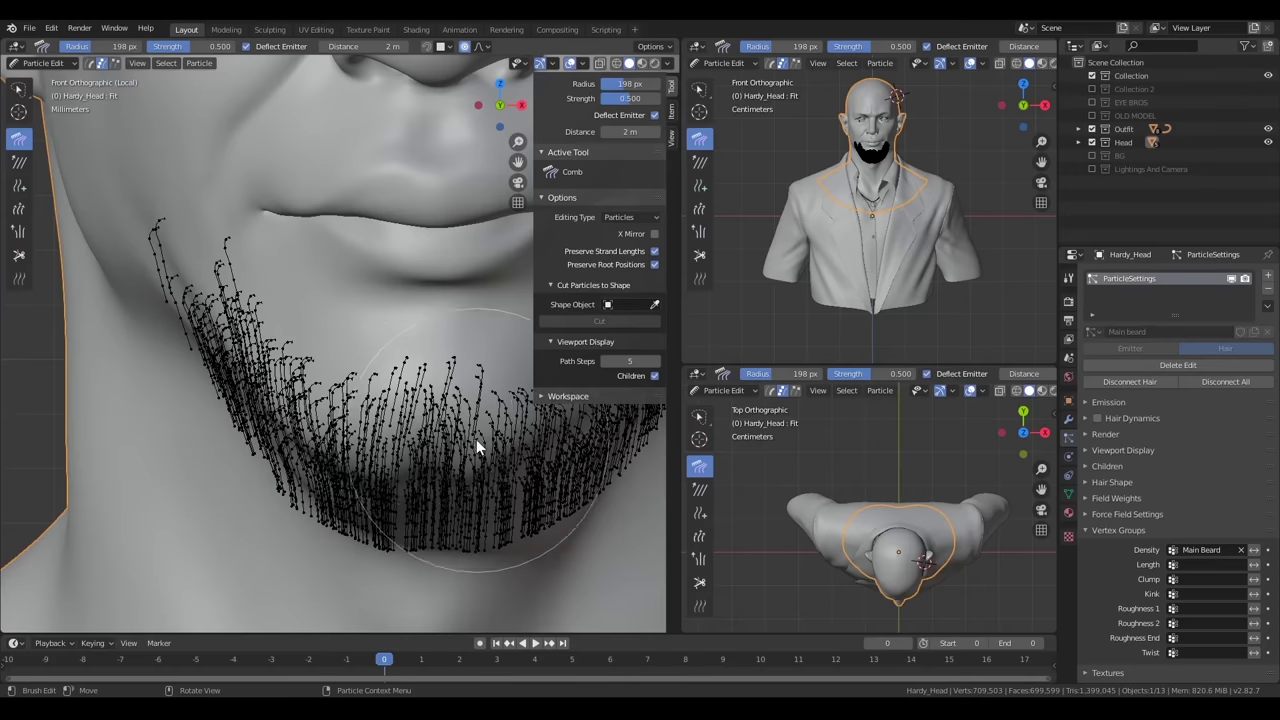
{"action": "key", "text": "f"}
{"action": "left_click", "coordinate": [470, 545]}
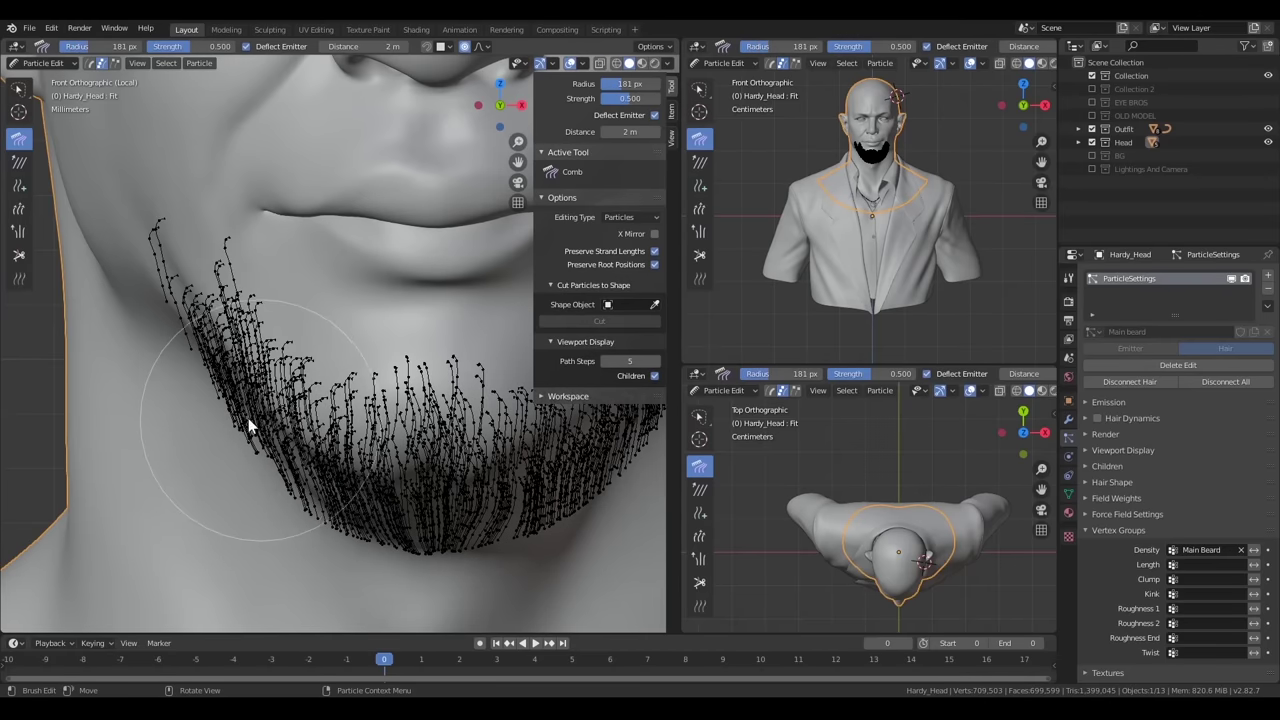
{"action": "left_click_drag", "start_coordinate": [250, 425], "coordinate": [260, 462]}
{"action": "middle_click_drag", "start_coordinate": [390, 318], "coordinate": [292, 363], "text": "shift"}
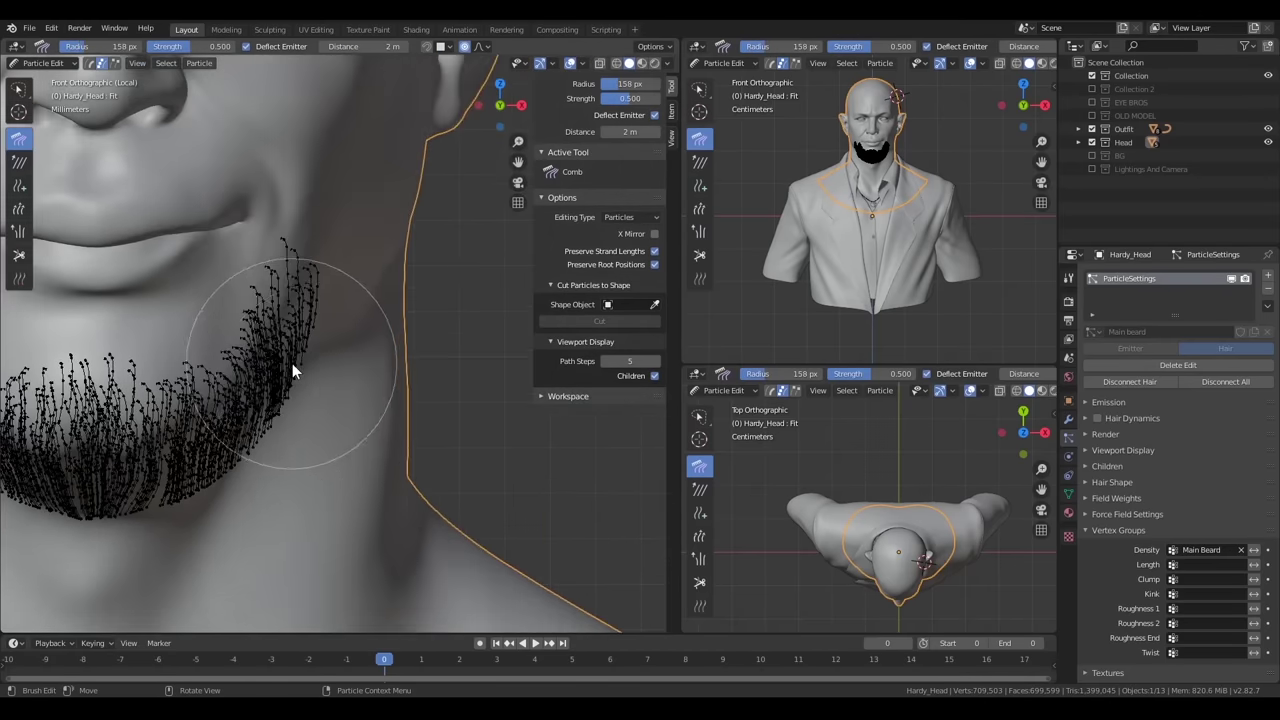
{"action": "key", "text": "f"}
{"action": "middle_click_drag", "start_coordinate": [261, 461], "coordinate": [404, 408], "text": "shift"}
{"action": "left_click", "coordinate": [478, 423]}
{"action": "middle_click_drag", "start_coordinate": [478, 423], "coordinate": [330, 430], "text": "ctrl"}
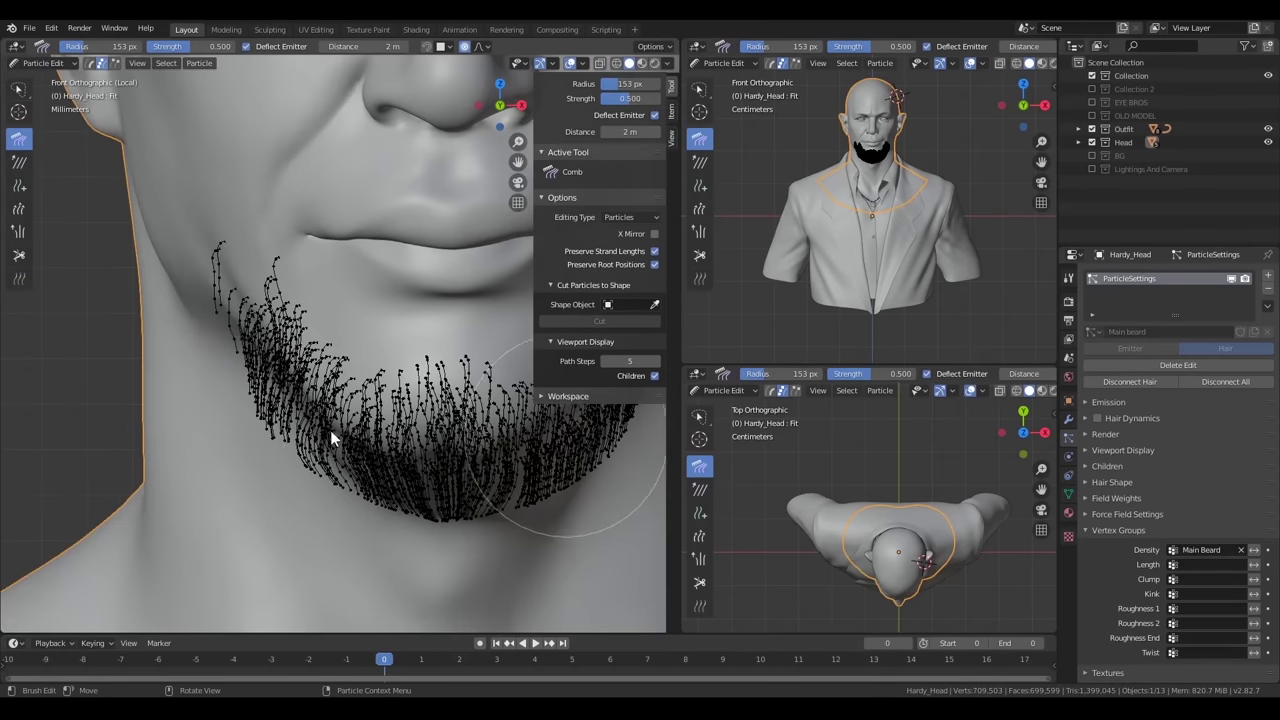
{"action": "middle_click_drag", "start_coordinate": [214, 294], "coordinate": [368, 513], "text": "ctrl"}
Trim stray strands high on the cheek with Cut, then comb the beard downward
{"action": "left_click", "coordinate": [18, 255]}
{"action": "key", "text": "f"}
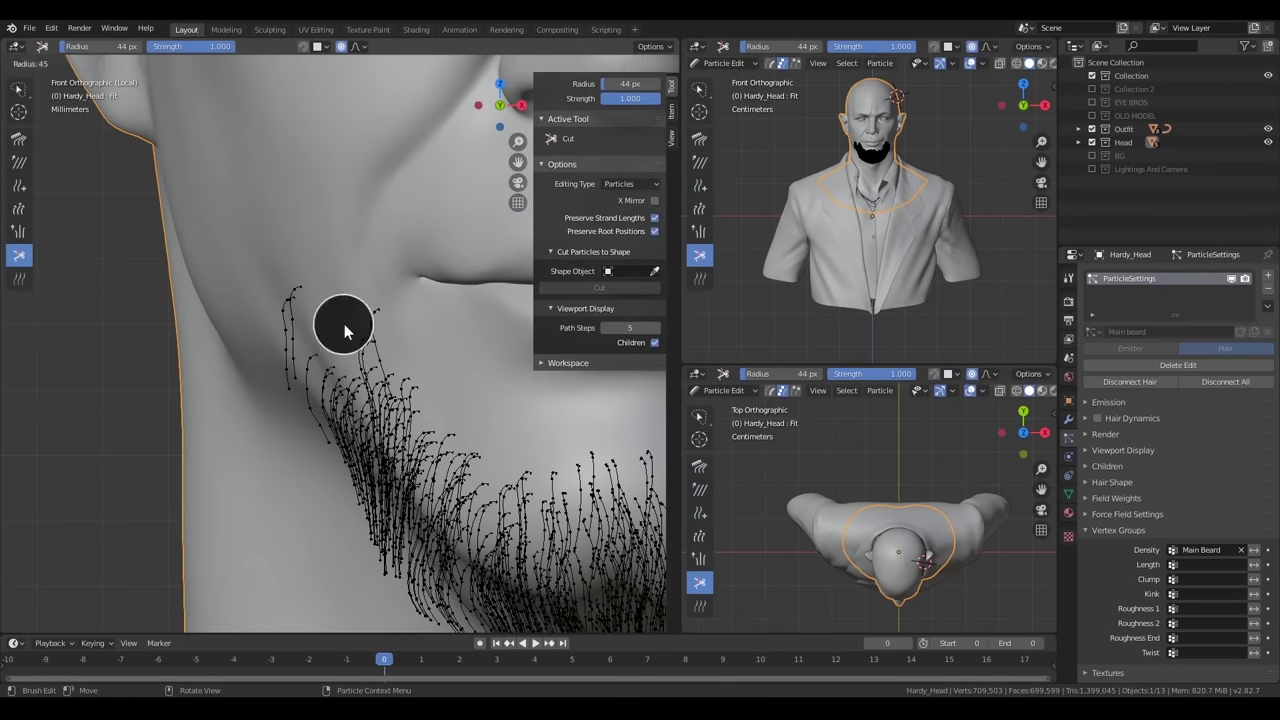
{"action": "middle_click_drag", "start_coordinate": [298, 350], "coordinate": [12, 150], "text": "ctrl"}
{"action": "left_click", "coordinate": [18, 139]}
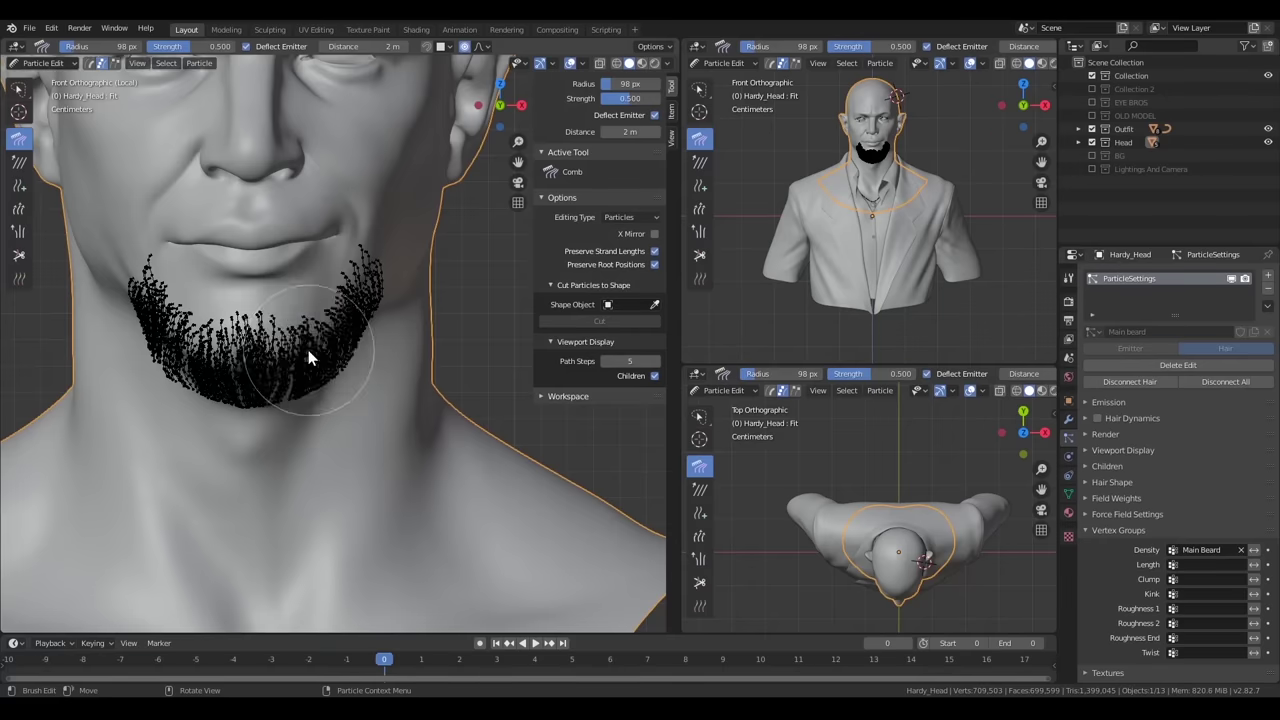
{"action": "middle_click_drag", "start_coordinate": [343, 429], "coordinate": [458, 496], "text": "ctrl"}
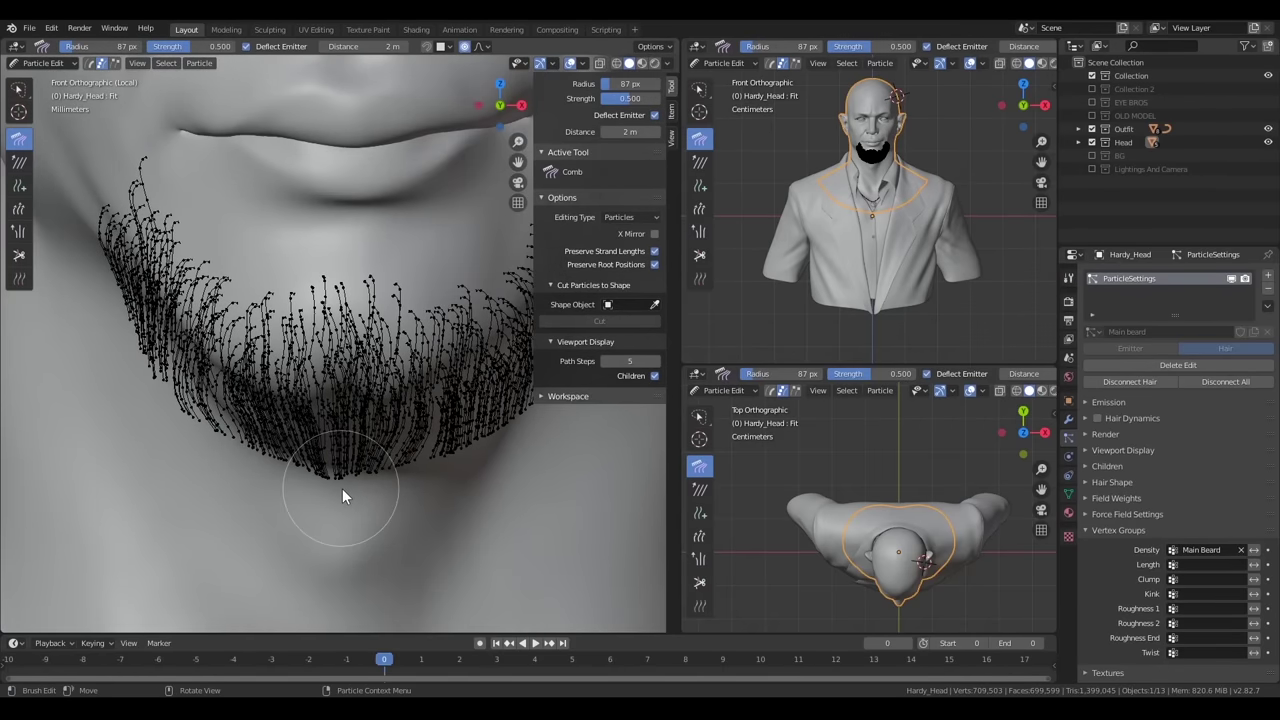
{"action": "middle_click_drag", "start_coordinate": [358, 500], "coordinate": [396, 399], "text": "ctrl"}
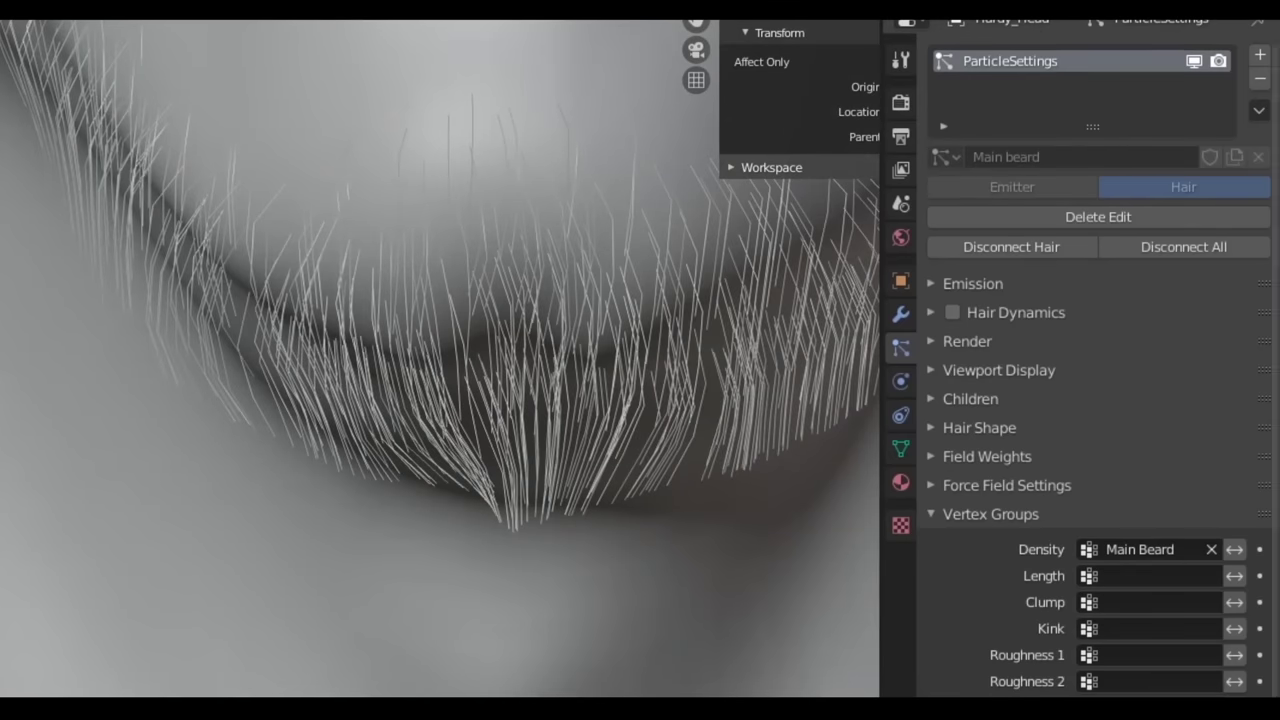
Expand the Children settings and enable interpolated child strands for the beard
{"action": "left_click", "coordinate": [1000, 370]}
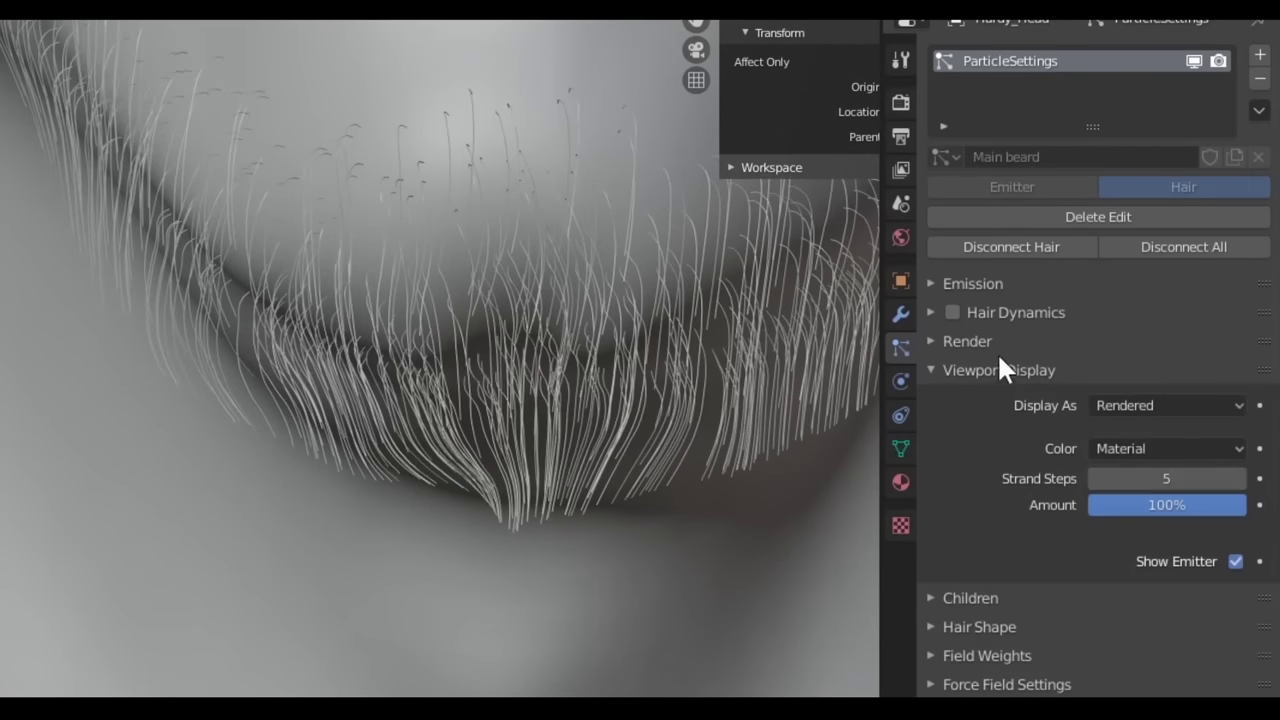
{"action": "left_click", "coordinate": [1000, 370]}
{"action": "left_click", "coordinate": [960, 485]}
{"action": "left_click", "coordinate": [960, 485]}
{"action": "left_click", "coordinate": [971, 514]}
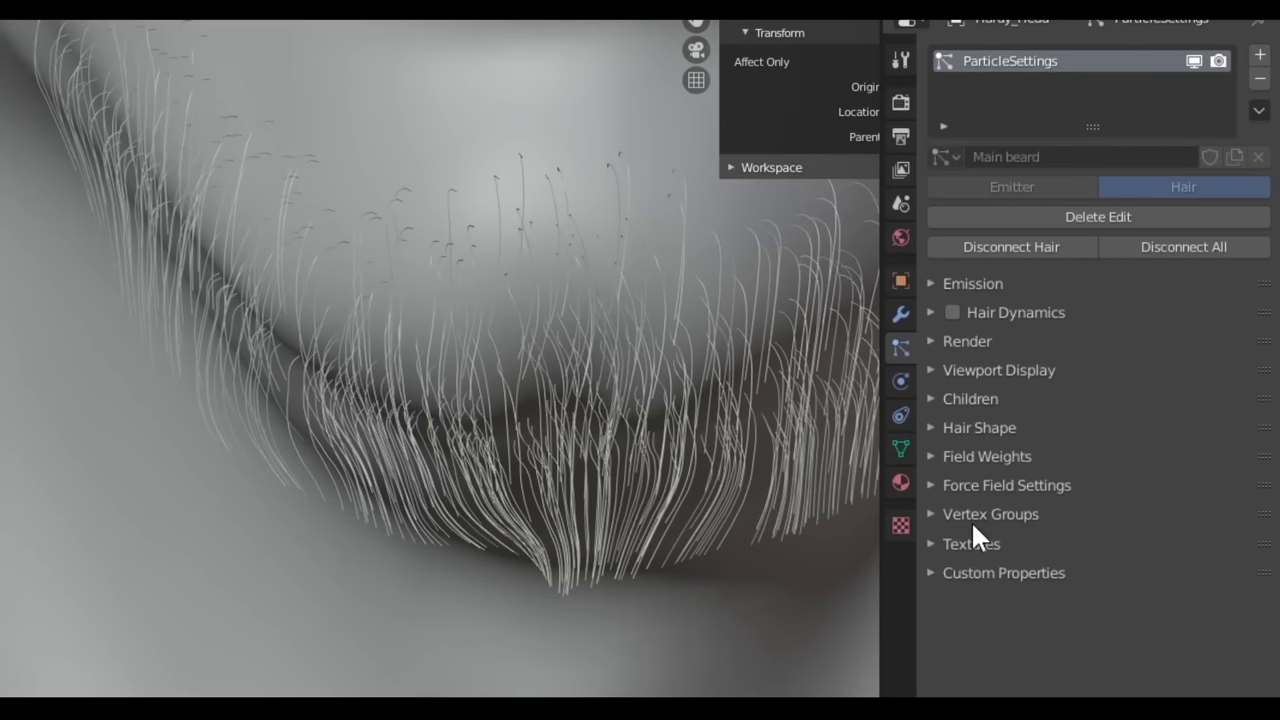
{"action": "left_click", "coordinate": [970, 398]}
{"action": "left_click", "coordinate": [1213, 434]}
{"action": "scroll", "coordinate": [512, 388], "scroll_direction": "down", "scroll_amount": 3}
{"action": "mouse_move", "coordinate": [512, 388]}
{"action": "middle_mouse_down"}
{"action": "mouse_move", "coordinate": [660, 568]}
{"action": "mouse_move", "coordinate": [260, 400]}
{"action": "middle_mouse_up"}
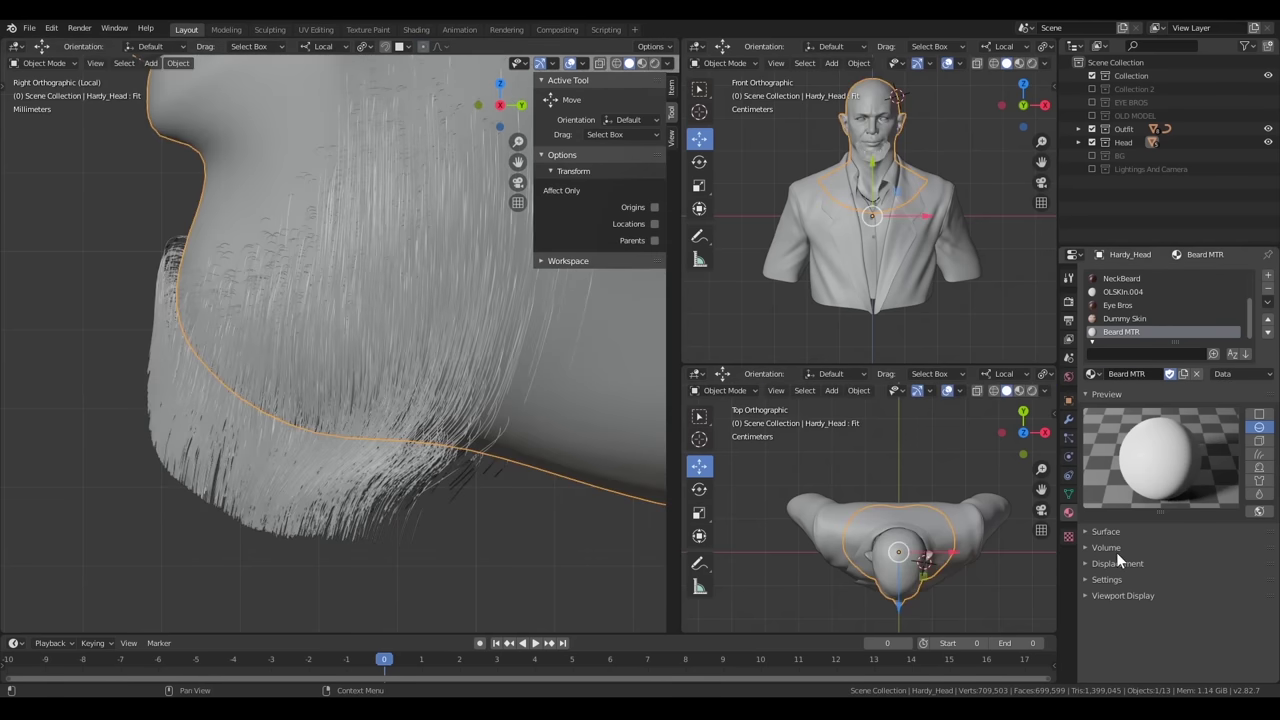
Assign the Beard MTR material to the beard hair in the Render settings
{"action": "left_click", "coordinate": [1122, 595]}
{"action": "scroll", "coordinate": [1160, 560], "scroll_direction": "down", "scroll_amount": 2}
{"action": "left_click", "coordinate": [1206, 536]}
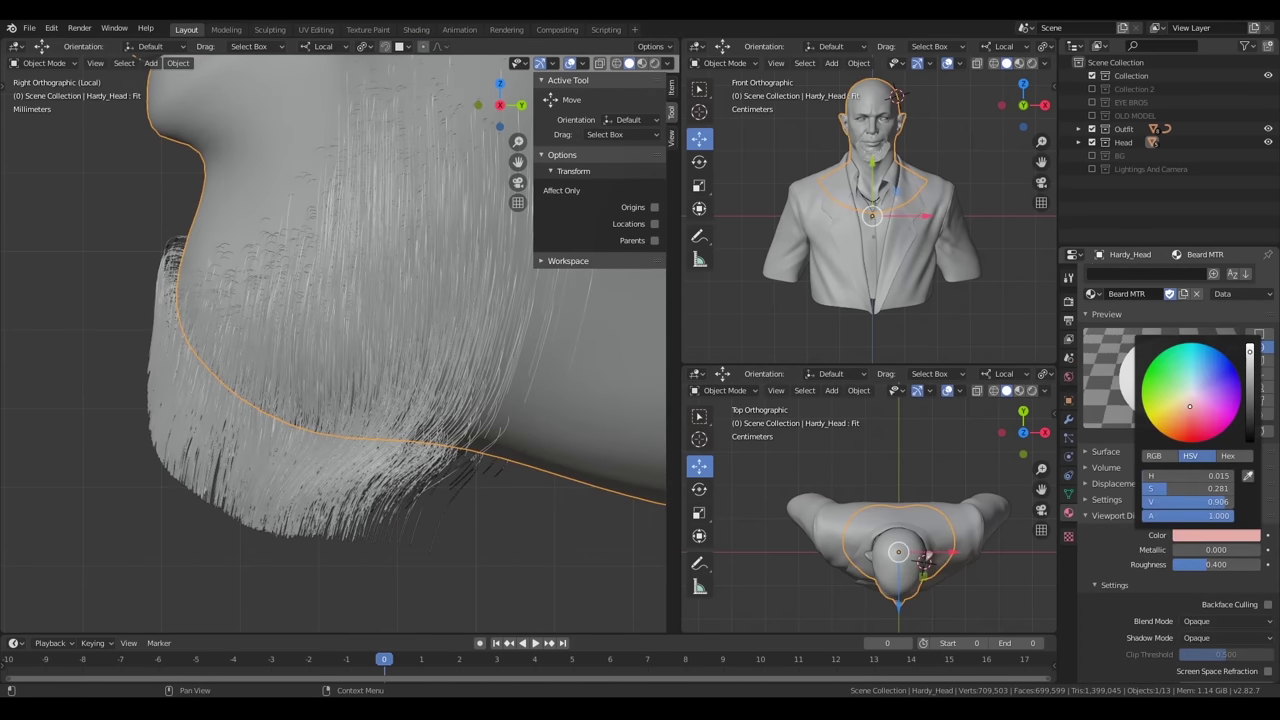
{"action": "left_click", "coordinate": [1068, 437]}
{"action": "left_click", "coordinate": [1110, 434]}
{"action": "left_click", "coordinate": [1190, 471]}
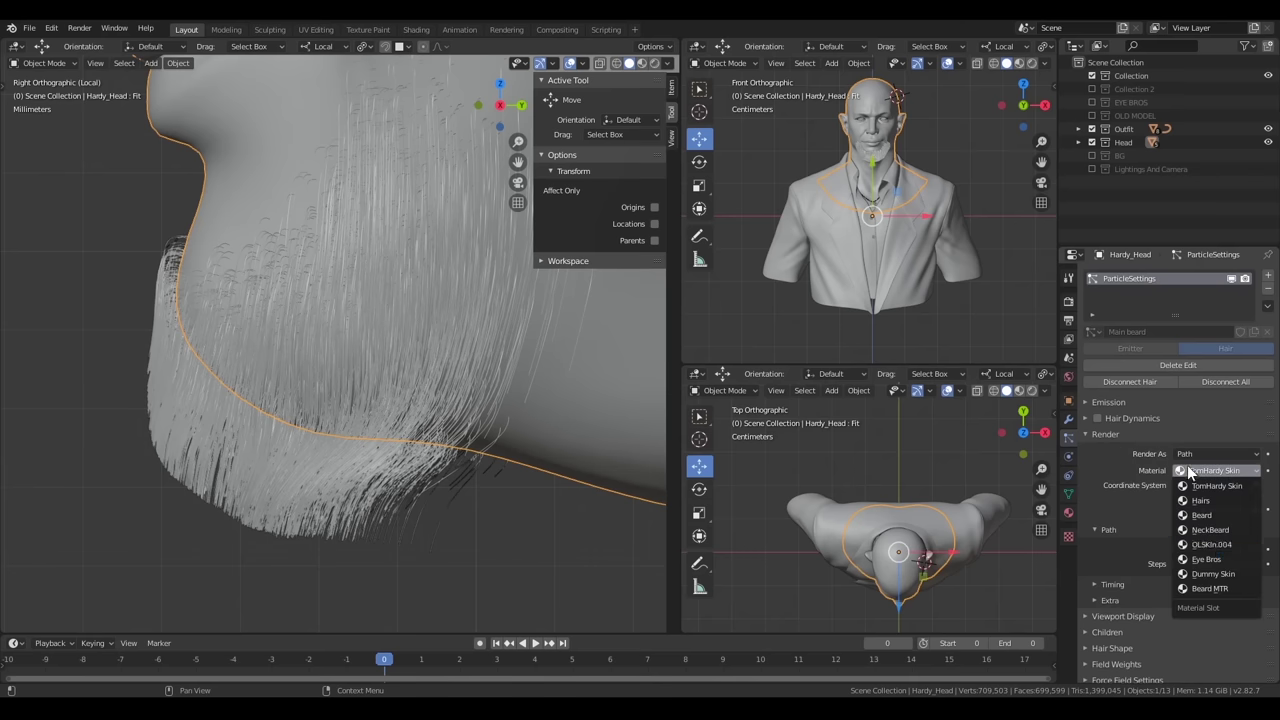
{"action": "left_click", "coordinate": [1205, 501]}
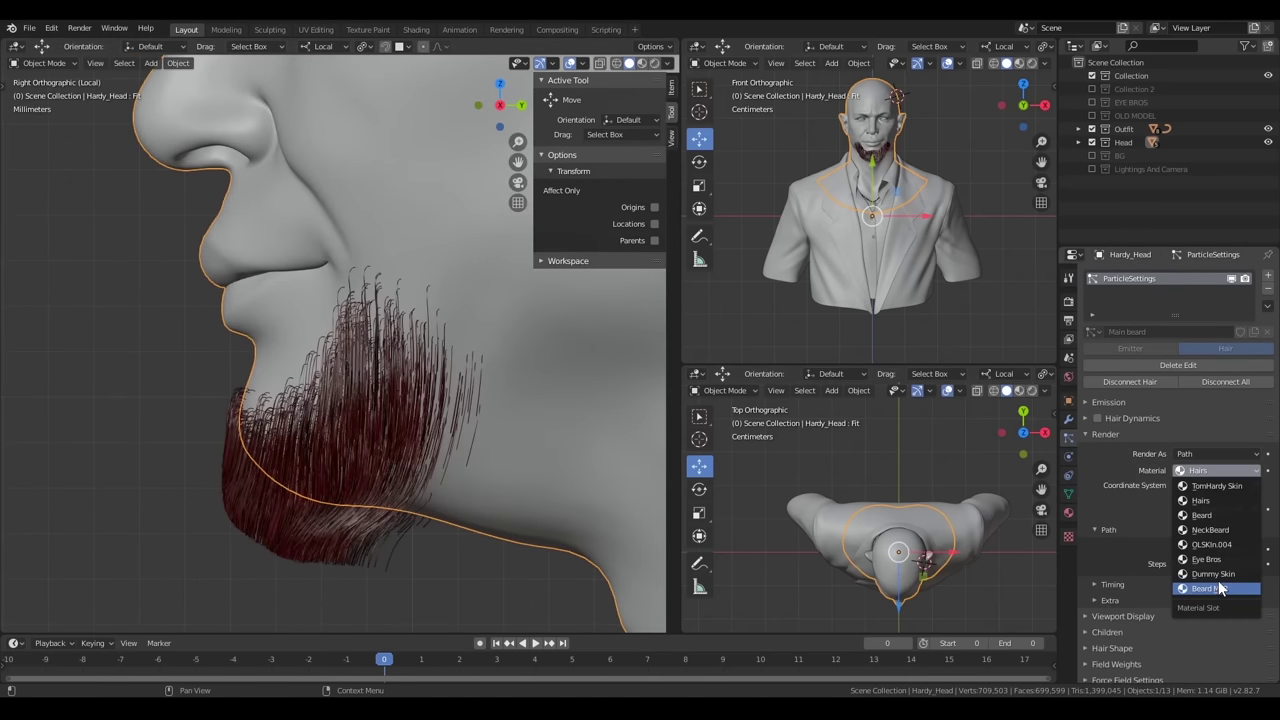
{"action": "left_click", "coordinate": [1220, 589]}
{"action": "middle_click_drag", "start_coordinate": [358, 511], "coordinate": [408, 371], "text": "shift"}
{"action": "left_click", "coordinate": [45, 63]}
Back in Particle Edit, comb the lower beard strands rightward with a smaller brush
{"action": "key", "text": "Return"}
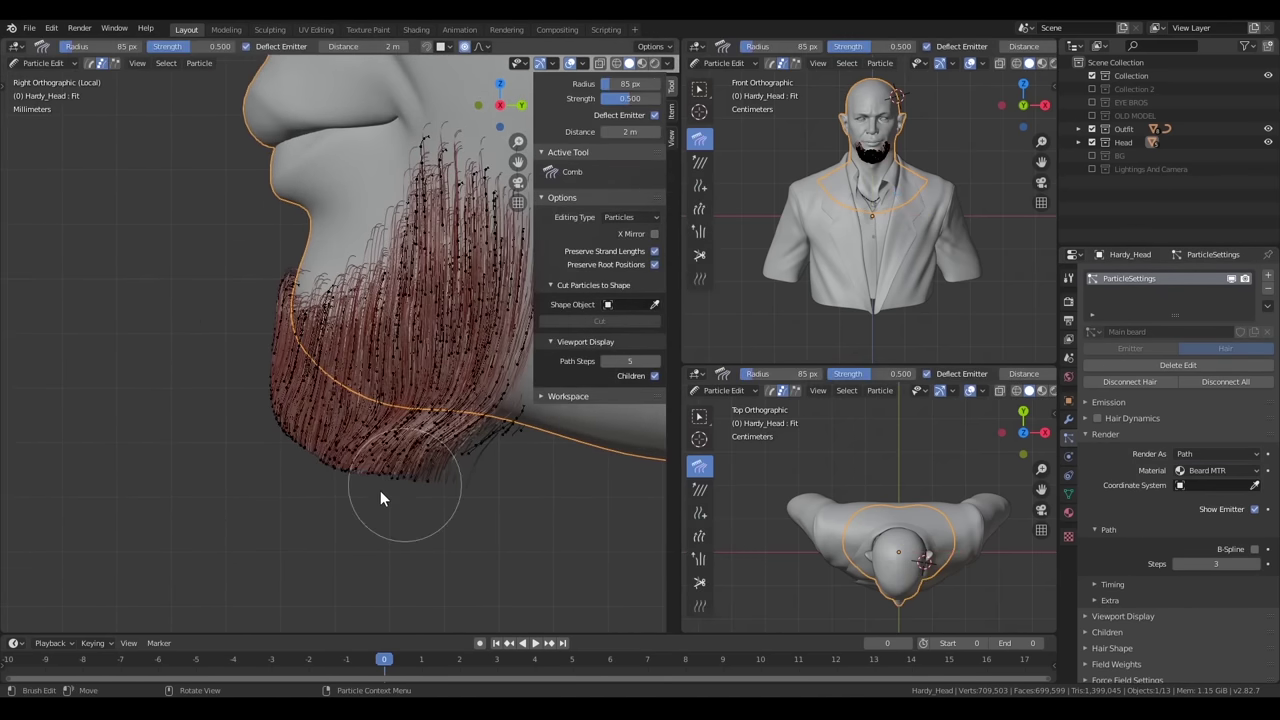
{"action": "key", "text": "f"}
{"action": "left_click", "coordinate": [335, 497]}
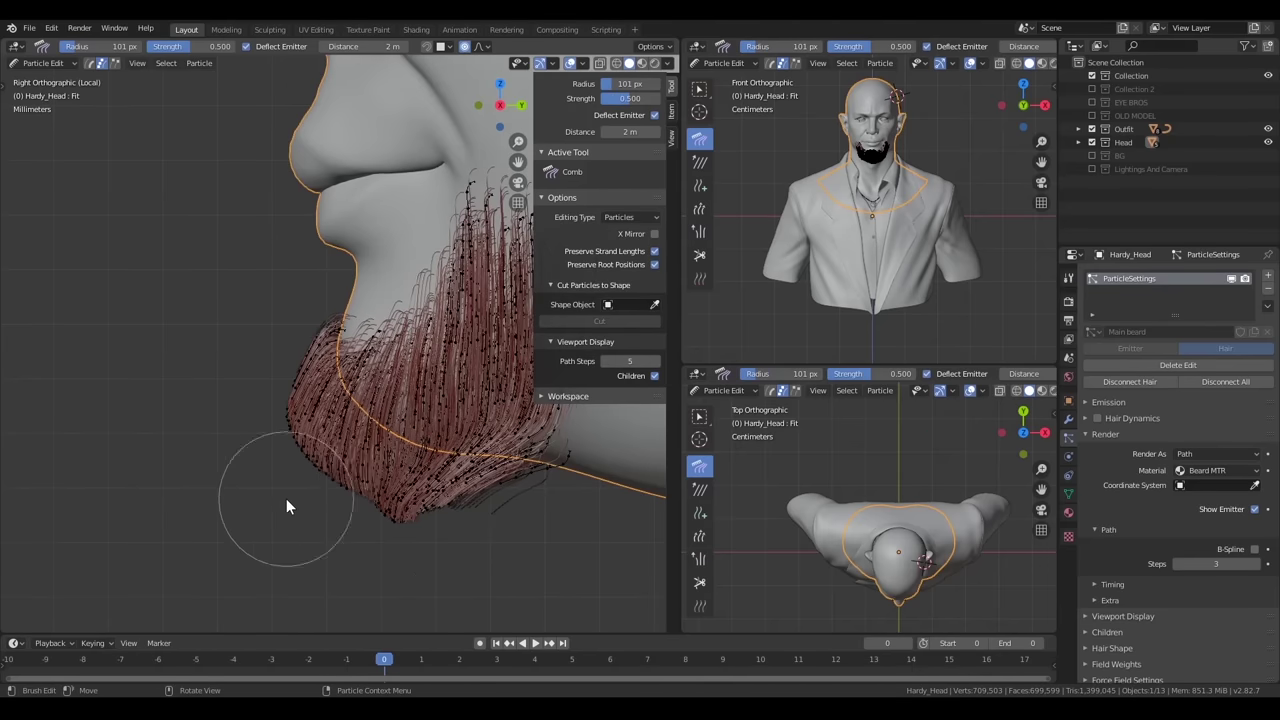
{"action": "left_click_drag", "start_coordinate": [408, 550], "coordinate": [573, 537]}
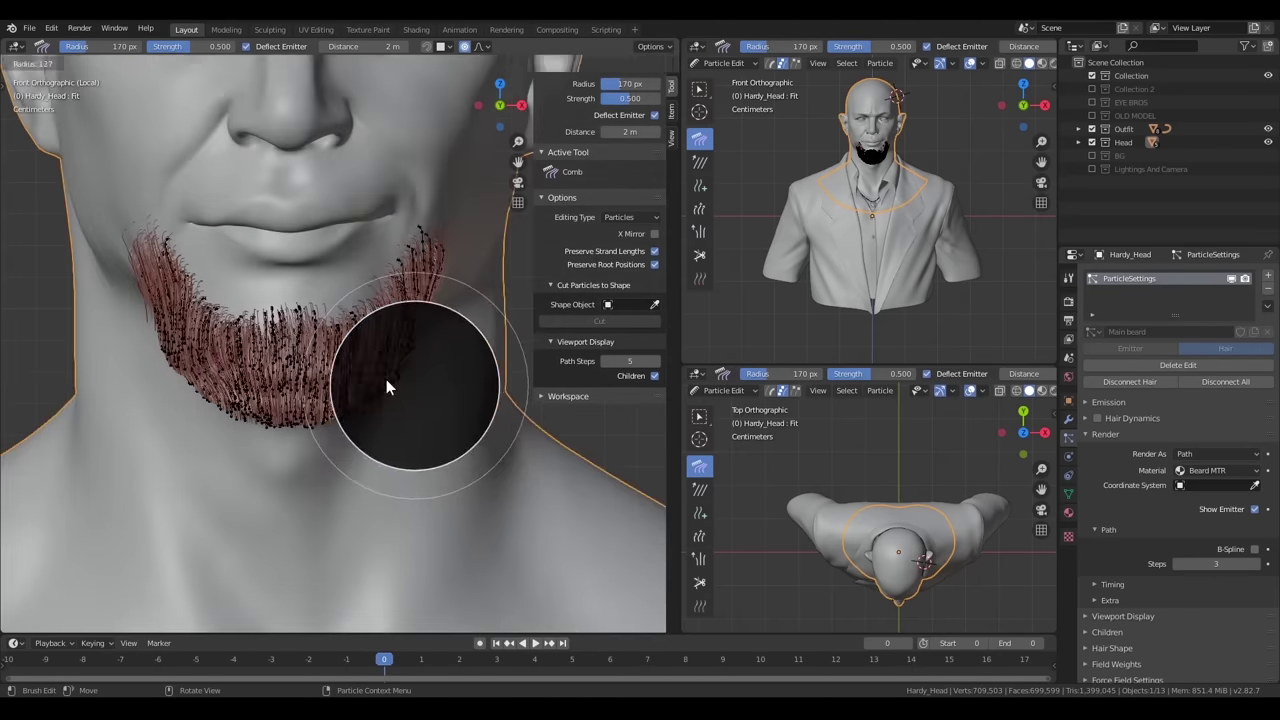
Switch to Object Mode and expand the beard's Children settings
{"action": "left_click", "coordinate": [40, 63]}
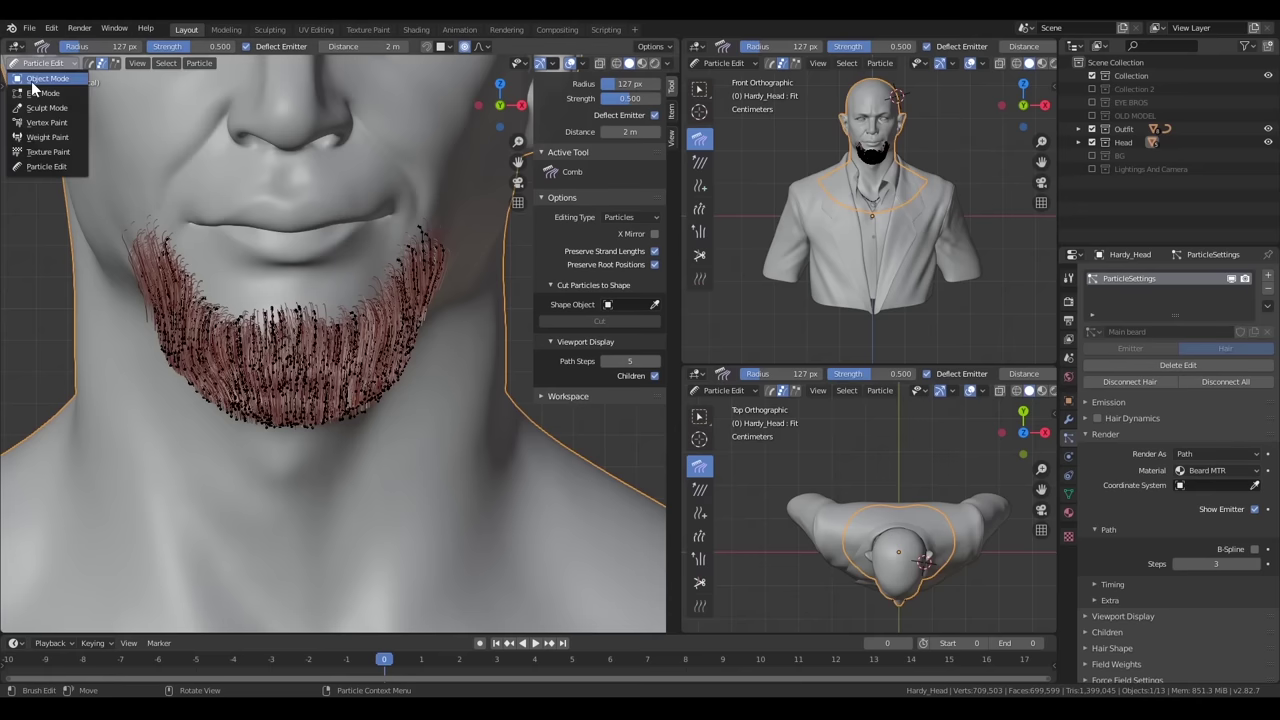
{"action": "left_click", "coordinate": [47, 78]}
{"action": "middle_click_drag", "start_coordinate": [310, 382], "coordinate": [416, 456]}
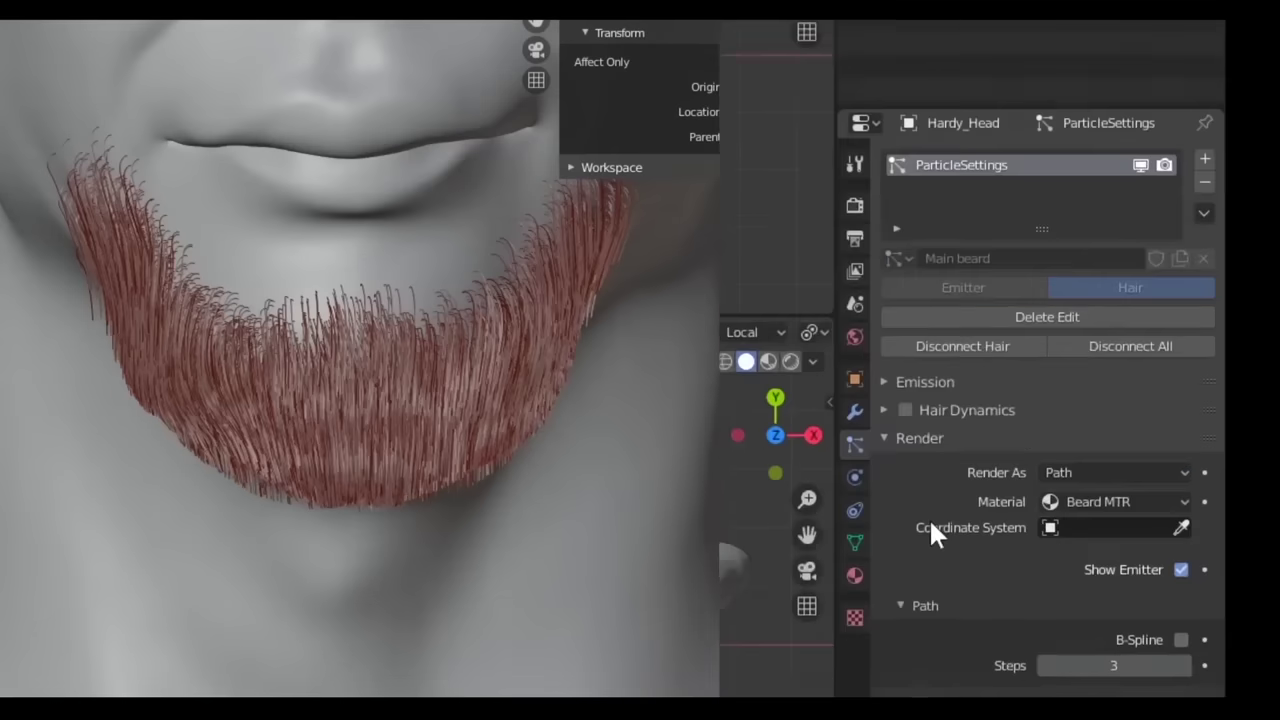
{"action": "left_click", "coordinate": [871, 449]}
{"action": "left_click", "coordinate": [886, 488]}
{"action": "scroll", "coordinate": [891, 463], "scroll_direction": "down", "scroll_amount": 2}
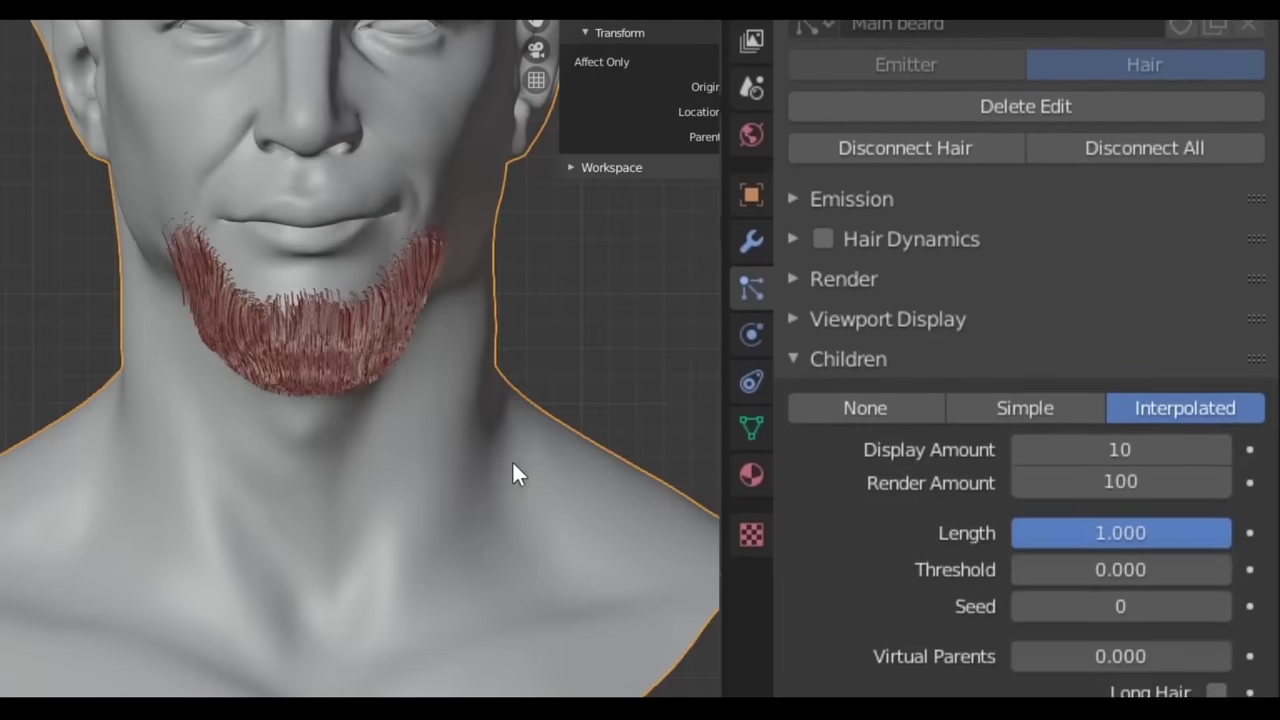
{"action": "scroll", "coordinate": [512, 462], "scroll_direction": "up", "scroll_amount": 3}
{"action": "scroll", "coordinate": [986, 391], "scroll_direction": "down", "scroll_amount": 10}
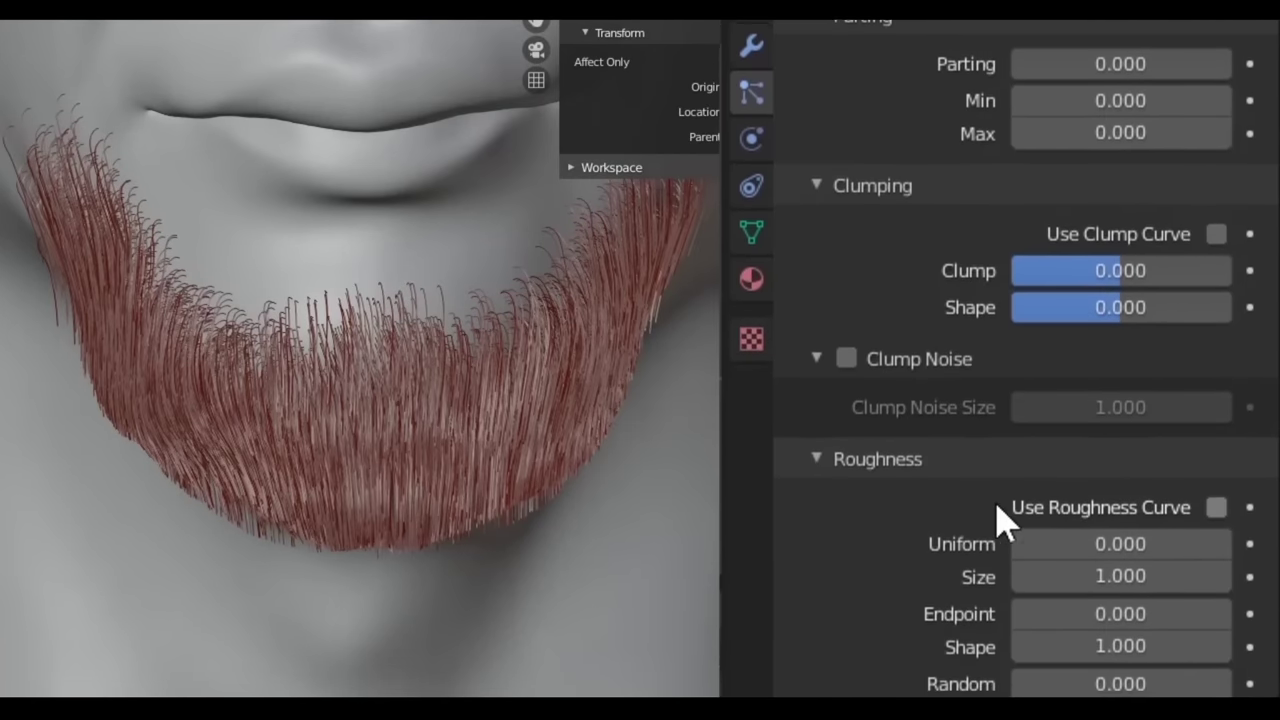
{"action": "scroll", "coordinate": [1010, 400], "scroll_direction": "down", "scroll_amount": 5}
{"action": "scroll", "coordinate": [1025, 260], "scroll_direction": "up", "scroll_amount": 2}
{"action": "scroll", "coordinate": [1070, 300], "scroll_direction": "up", "scroll_amount": 3}
Set child Clump to 0.5 and Clump Shape to -0.57
{"action": "left_click", "coordinate": [1100, 289]}
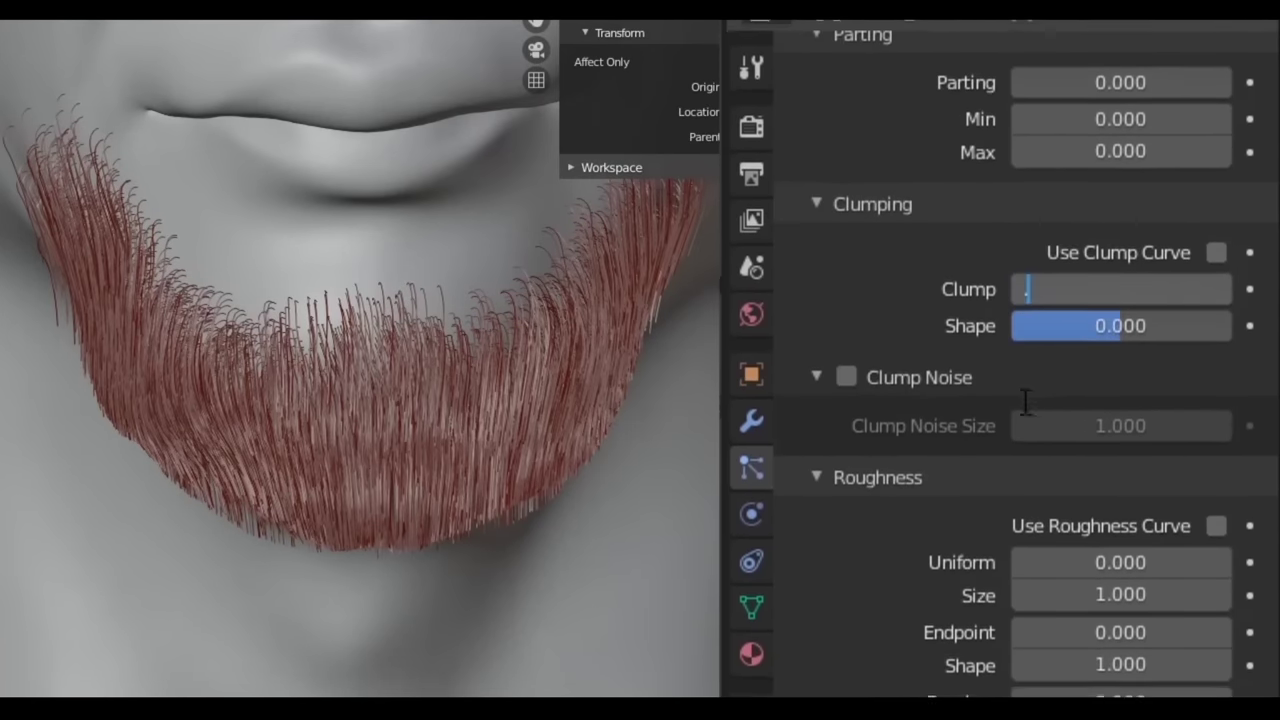
{"action": "type", "text": "0.5"}
{"action": "key", "text": "Return"}
{"action": "scroll", "coordinate": [459, 449], "scroll_direction": "up", "scroll_amount": 2}
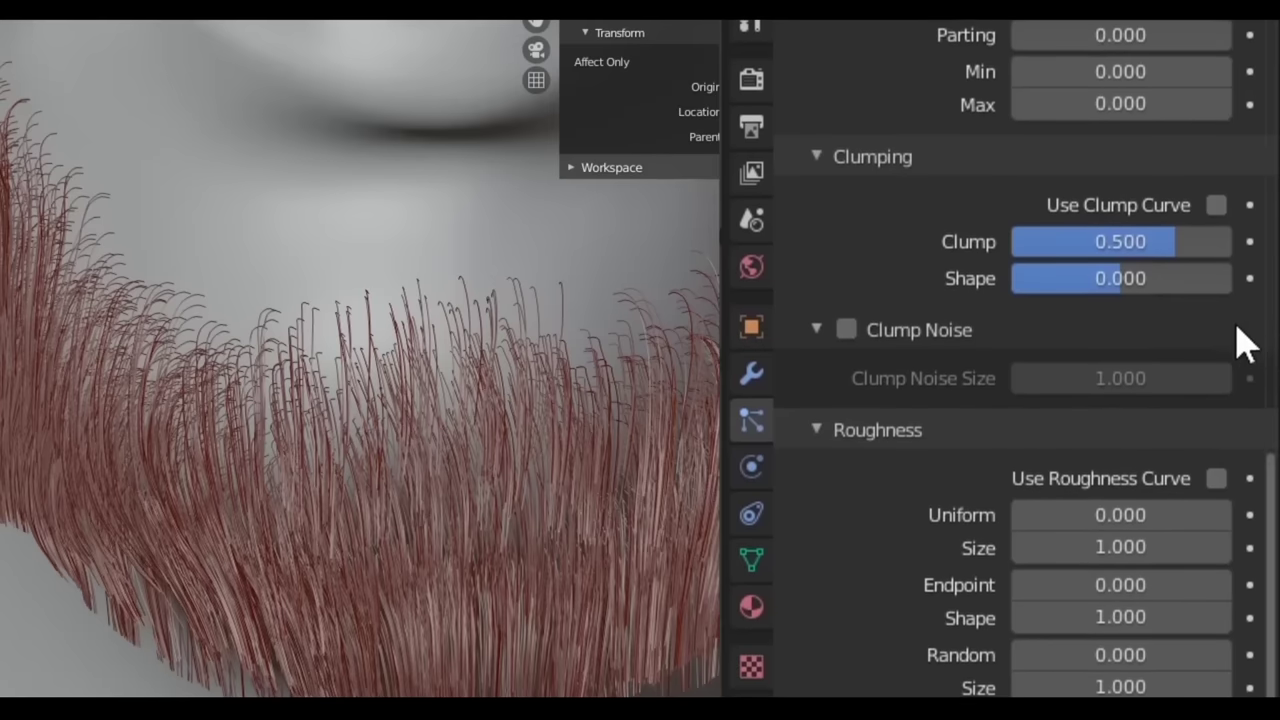
{"action": "left_click", "coordinate": [1120, 278]}
{"action": "type", "text": ".25"}
{"action": "key", "text": "Return"}
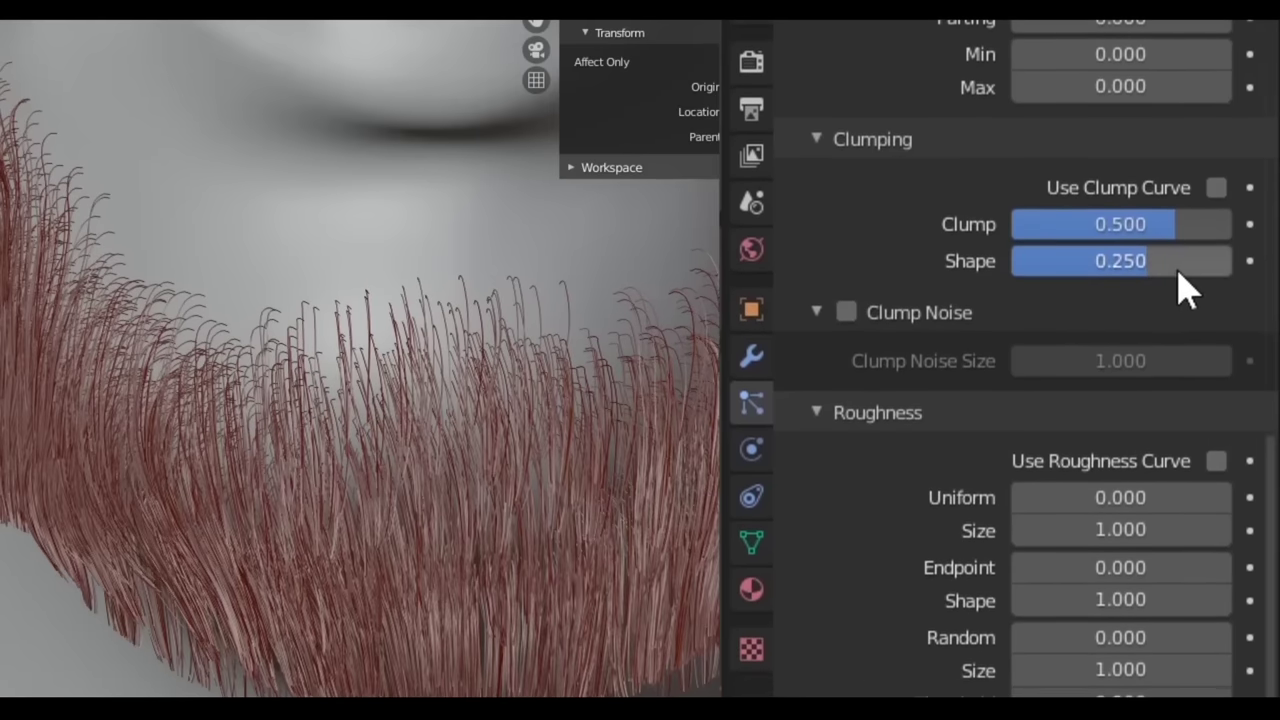
{"action": "mouse_move", "coordinate": [1178, 272]}
{"action": "left_mouse_down"}
{"action": "mouse_move", "coordinate": [1035, 260]}
{"action": "mouse_move", "coordinate": [1052, 252]}
{"action": "left_mouse_up"}
{"action": "scroll", "coordinate": [1058, 515], "scroll_direction": "down", "scroll_amount": 2}
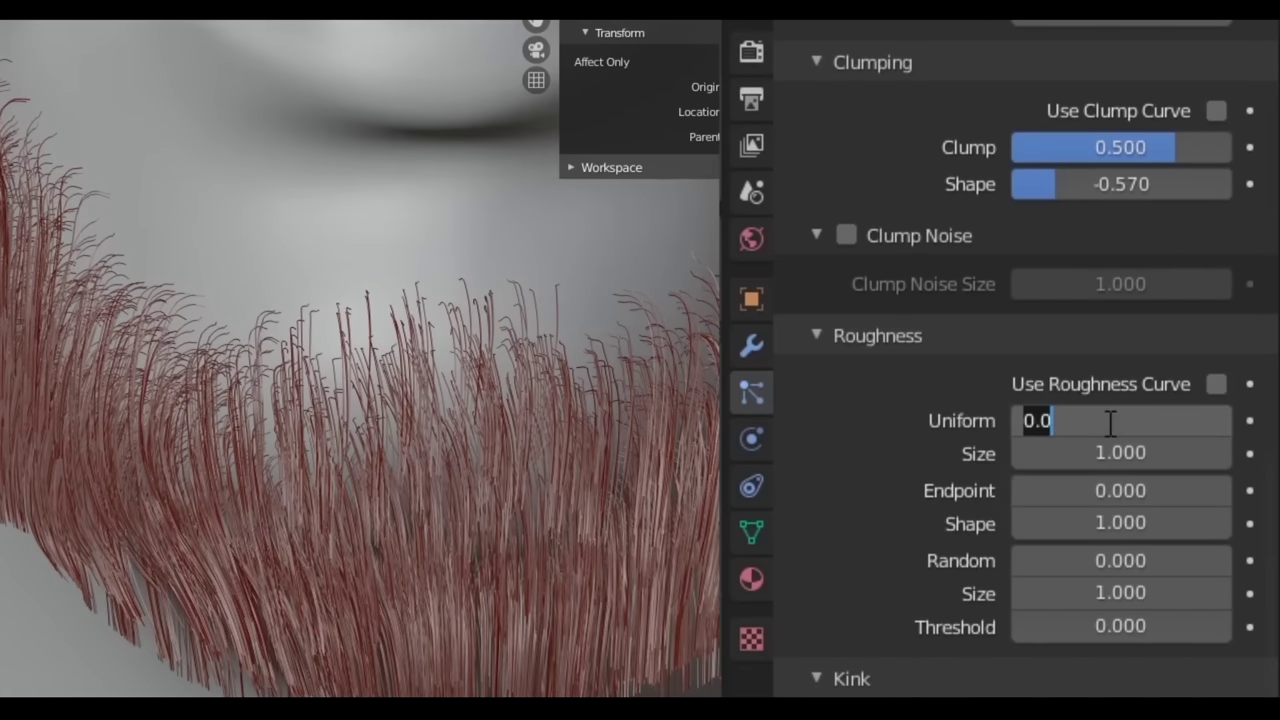
Add random roughness 0.006 at size 2 with threshold 0, then inspect the beard
{"action": "left_click_drag", "start_coordinate": [1108, 566], "coordinate": [1122, 596]}
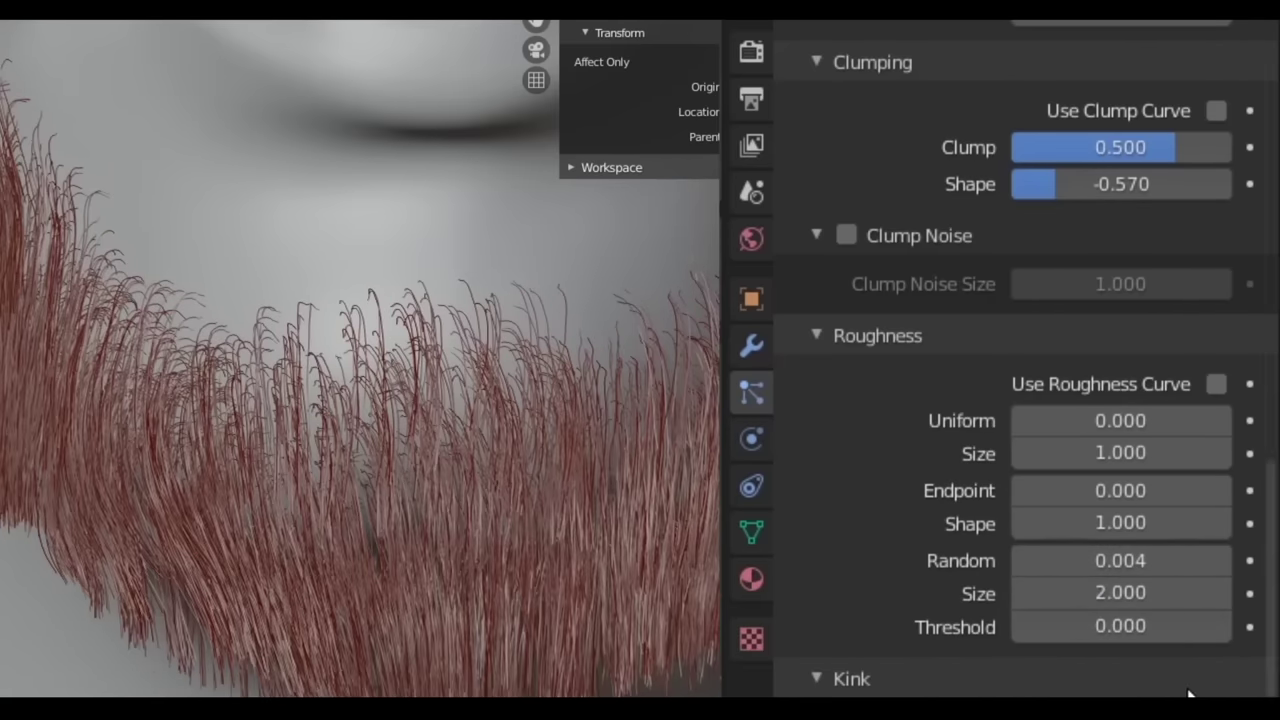
{"action": "left_click", "coordinate": [1141, 630]}
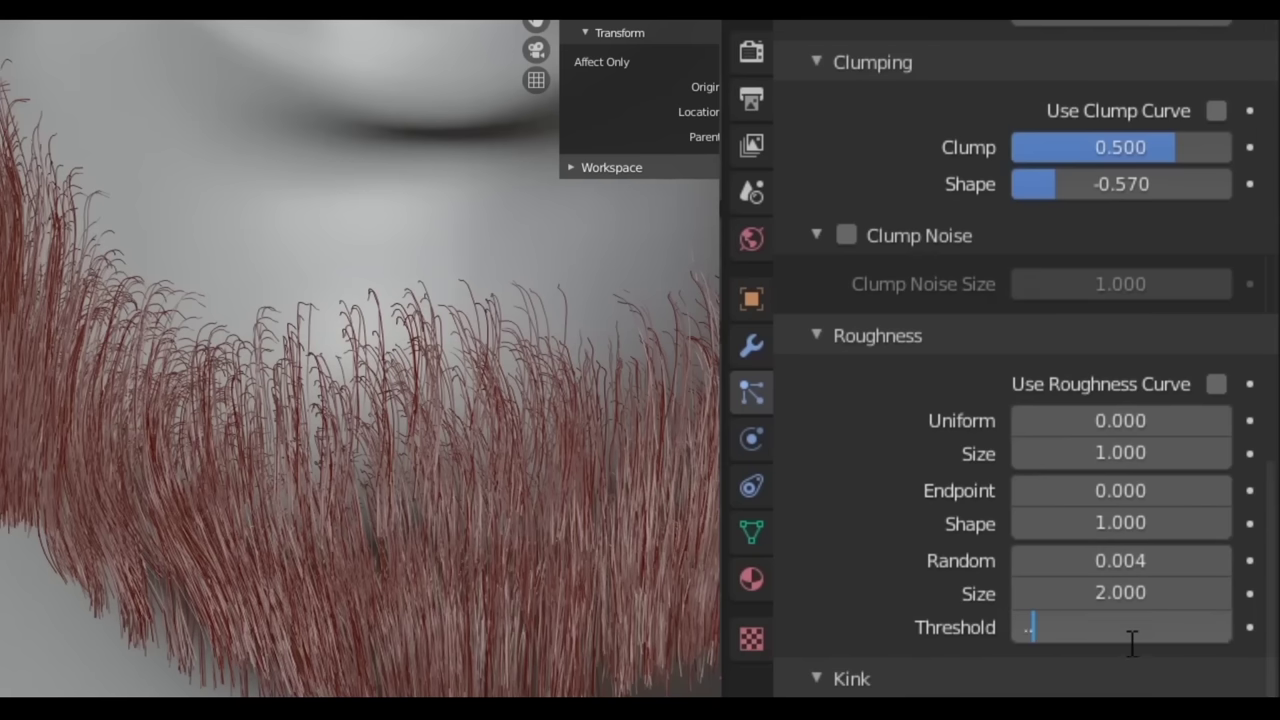
{"action": "type", "text": "35"}
{"action": "type", "text": "0.350"}
{"action": "key", "text": "Return"}
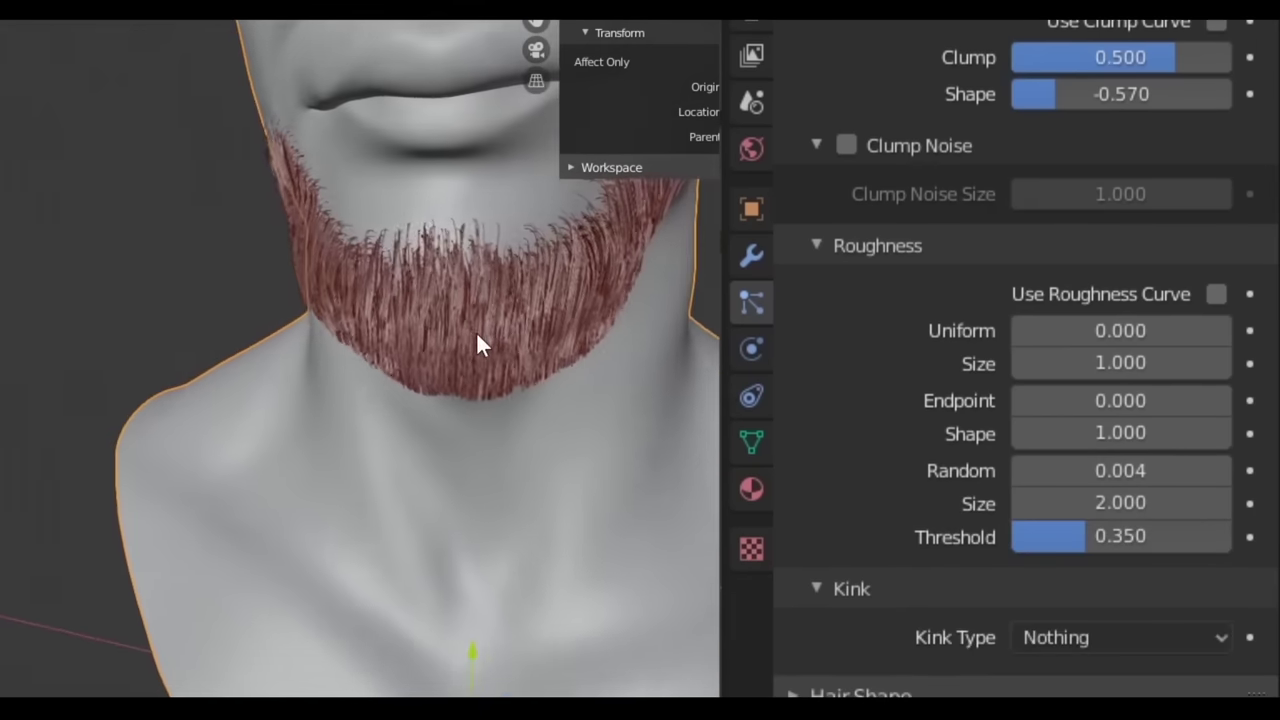
{"action": "scroll", "coordinate": [593, 435], "scroll_direction": "up", "scroll_amount": 1}
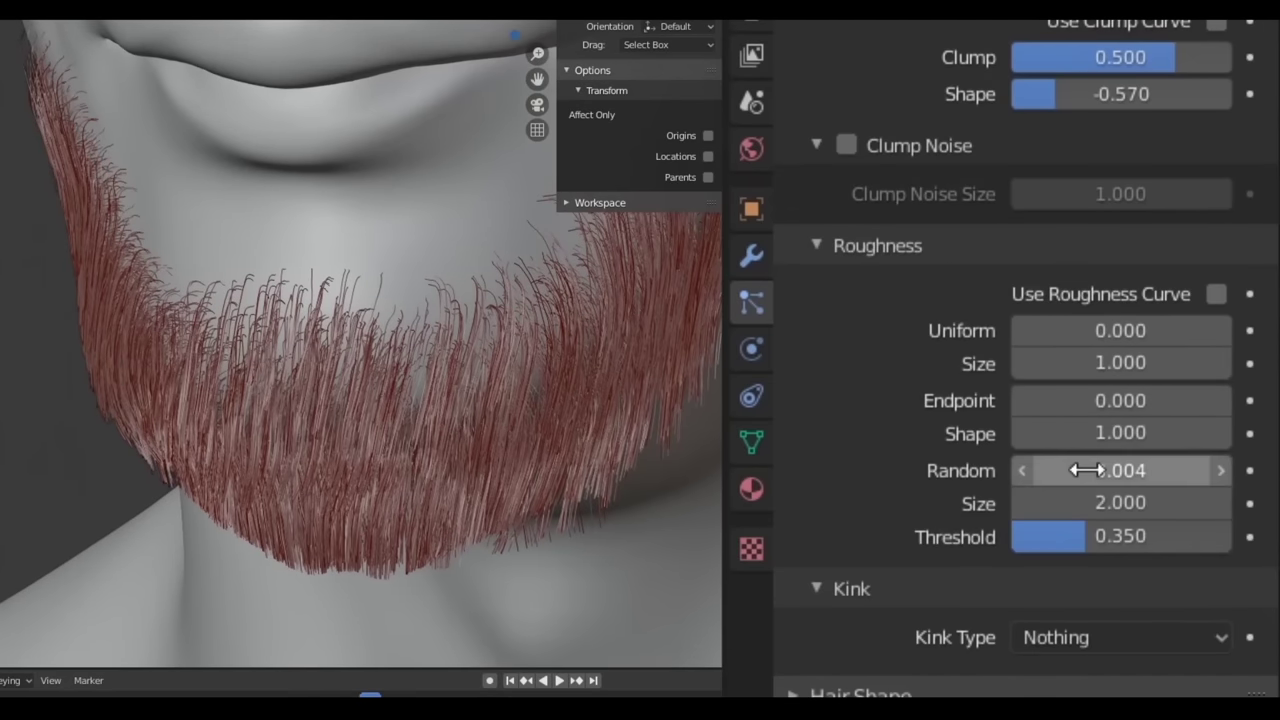
{"action": "left_click", "coordinate": [1121, 471]}
{"action": "type", "text": "0.006"}
{"action": "key", "text": "Return"}
{"action": "scroll", "coordinate": [385, 383], "scroll_direction": "up", "scroll_amount": 2}
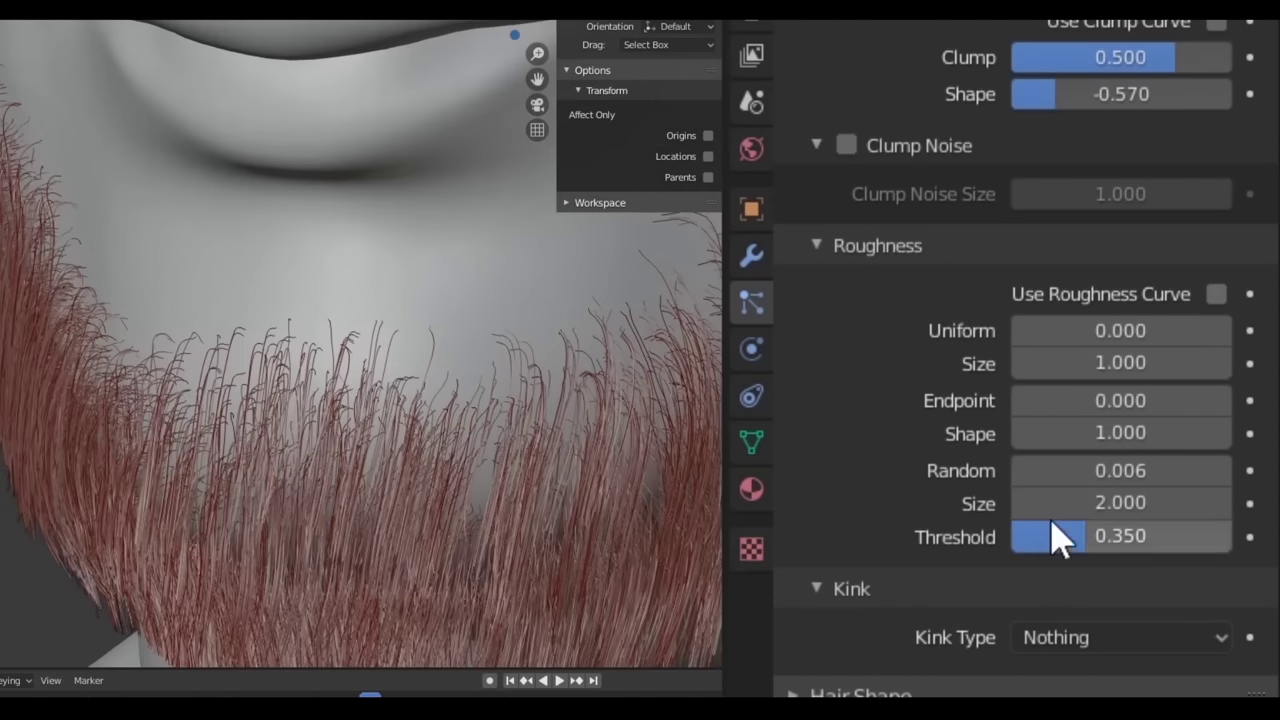
{"action": "type", "text": "0"}
{"action": "key", "text": "Return"}
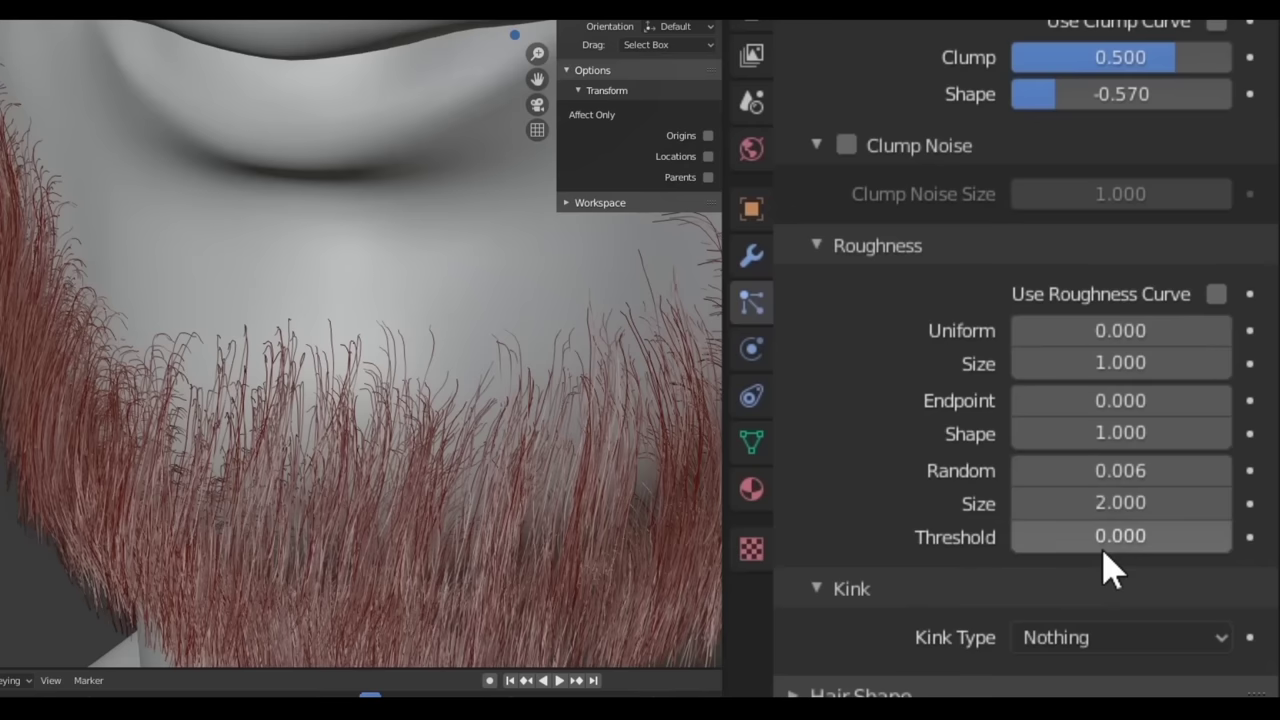
{"action": "scroll", "coordinate": [437, 375], "scroll_direction": "down", "scroll_amount": 4}
{"action": "middle_click_drag", "start_coordinate": [437, 375], "coordinate": [483, 378]}
{"action": "scroll", "coordinate": [447, 364], "scroll_direction": "up", "scroll_amount": 4}
{"action": "scroll", "coordinate": [447, 364], "scroll_direction": "up", "scroll_amount": 1}
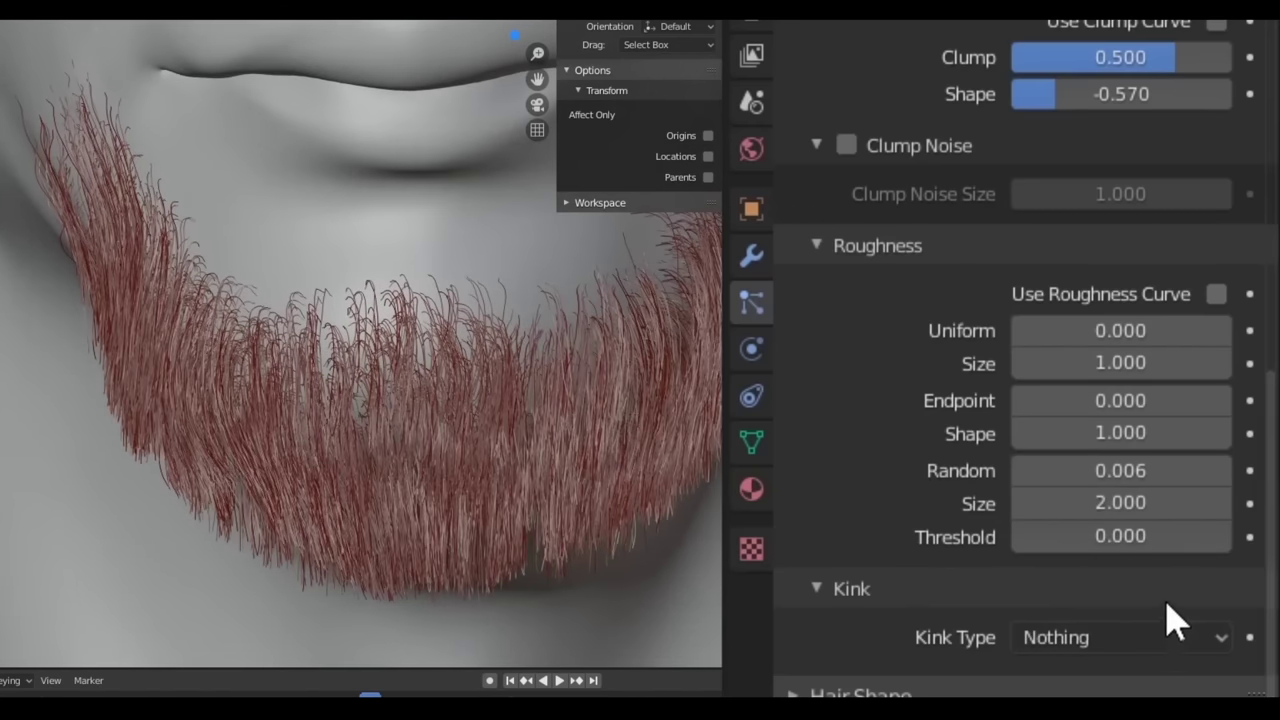
Set roughness threshold to 0.1 and choose the Curl kink type
{"action": "type", "text": "1"}
{"action": "key", "text": "Return"}
{"action": "scroll", "coordinate": [1097, 583], "scroll_direction": "down", "scroll_amount": 5}
{"action": "left_click", "coordinate": [1090, 570]}
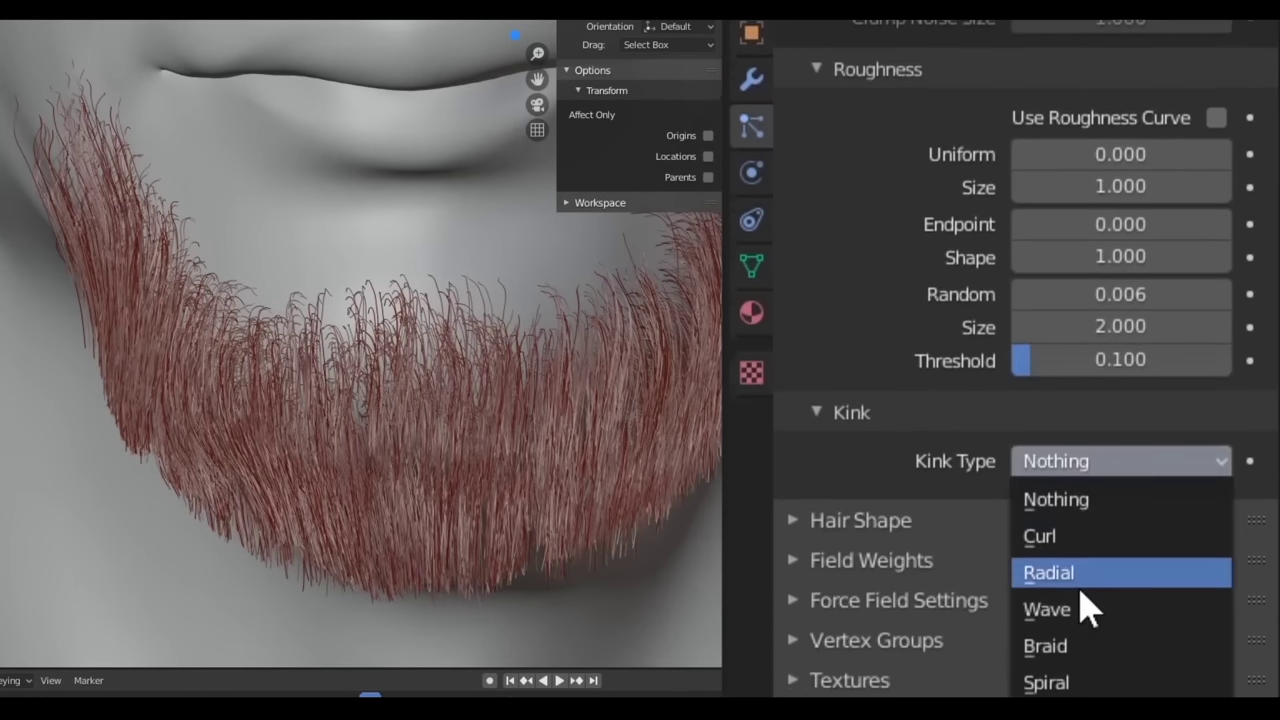
{"action": "left_click", "coordinate": [1060, 487]}
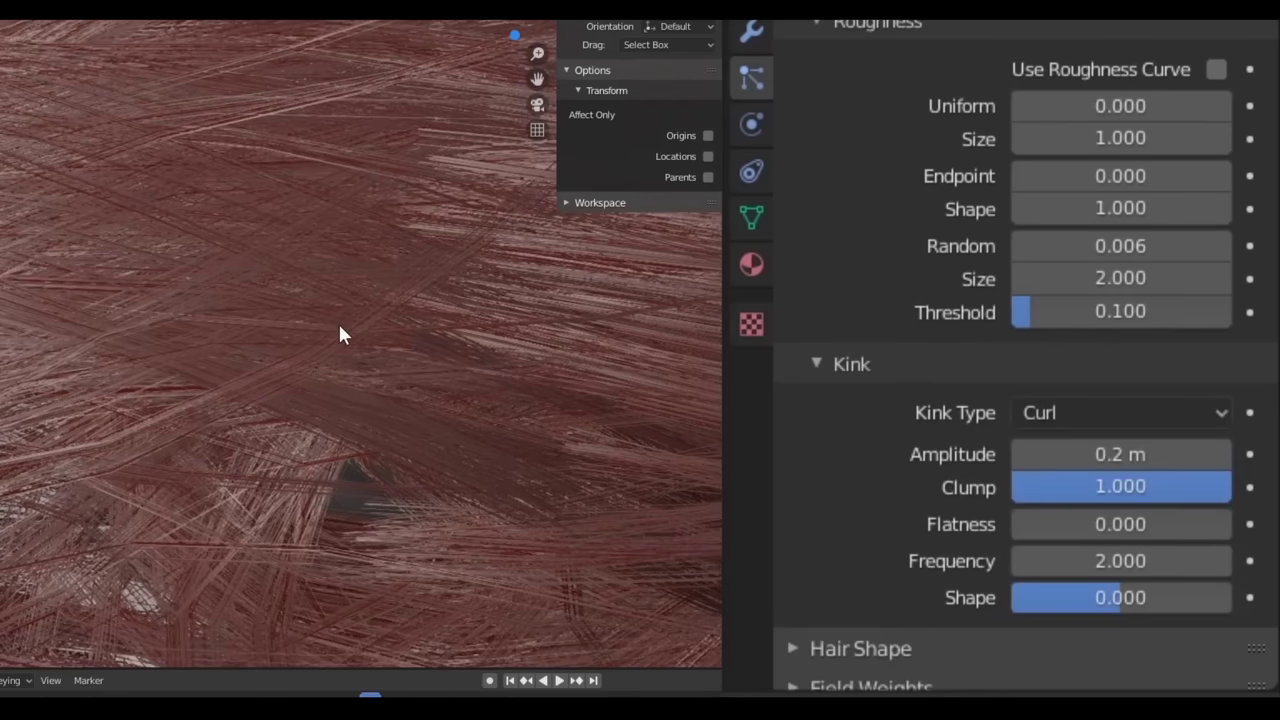
{"action": "double_click", "coordinate": [1120, 458]}
{"action": "type", "text": ".001"}
{"action": "key", "text": "Return"}
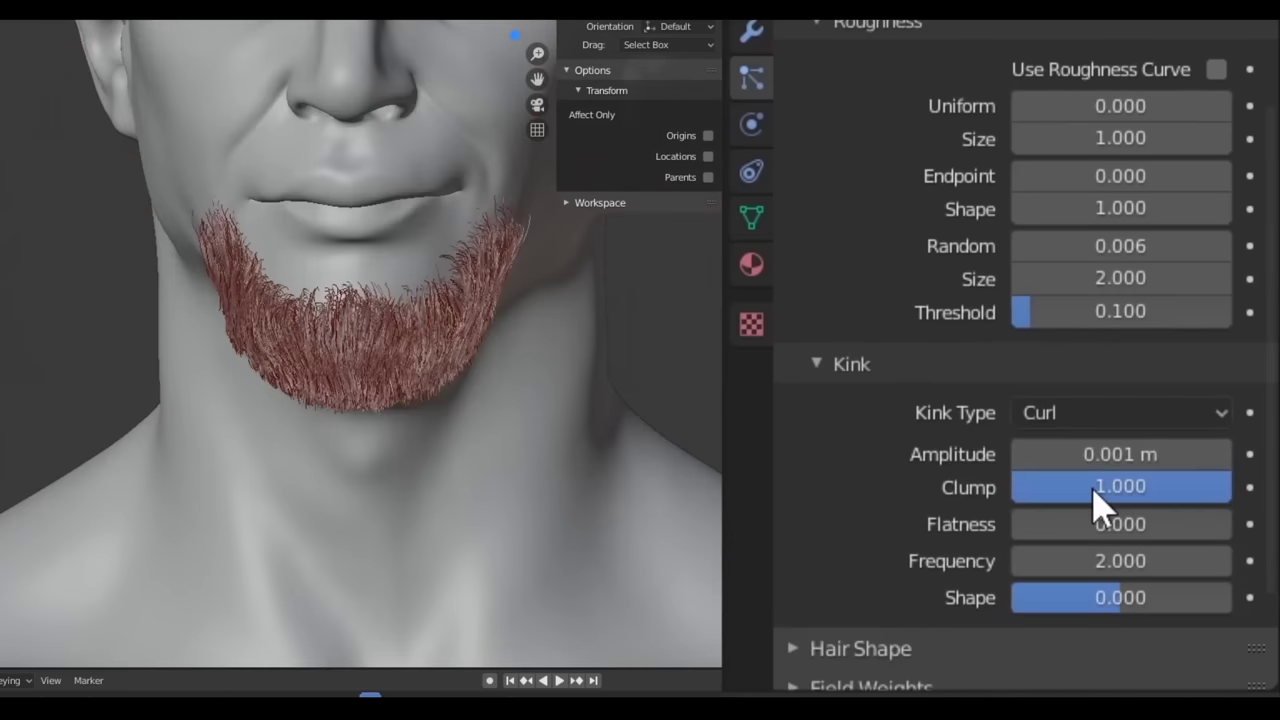
Set curl flatness 0.91, frequency 0.7 and shape 0.477
{"action": "scroll", "coordinate": [336, 452], "scroll_direction": "up", "scroll_amount": 10}
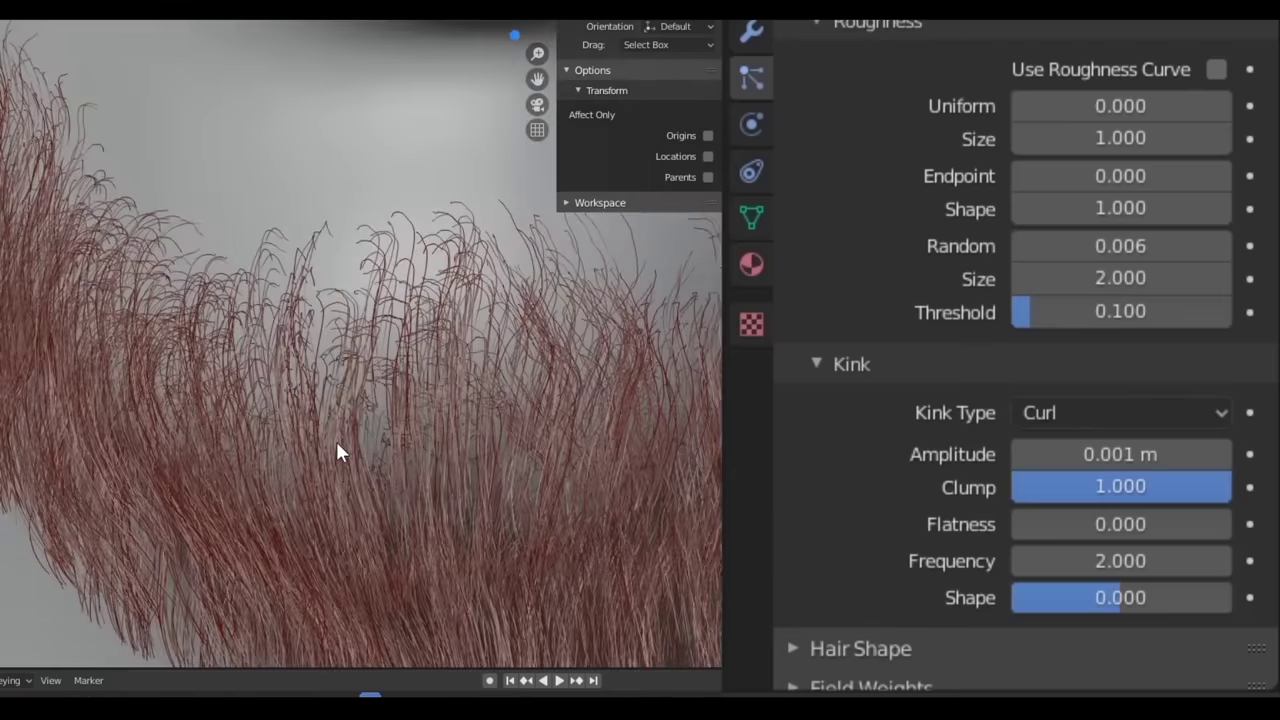
{"action": "double_click", "coordinate": [1077, 452]}
{"action": "type", "text": ".0"}
{"action": "key", "text": "Return"}
{"action": "scroll", "coordinate": [295, 459], "scroll_direction": "down", "scroll_amount": 8}
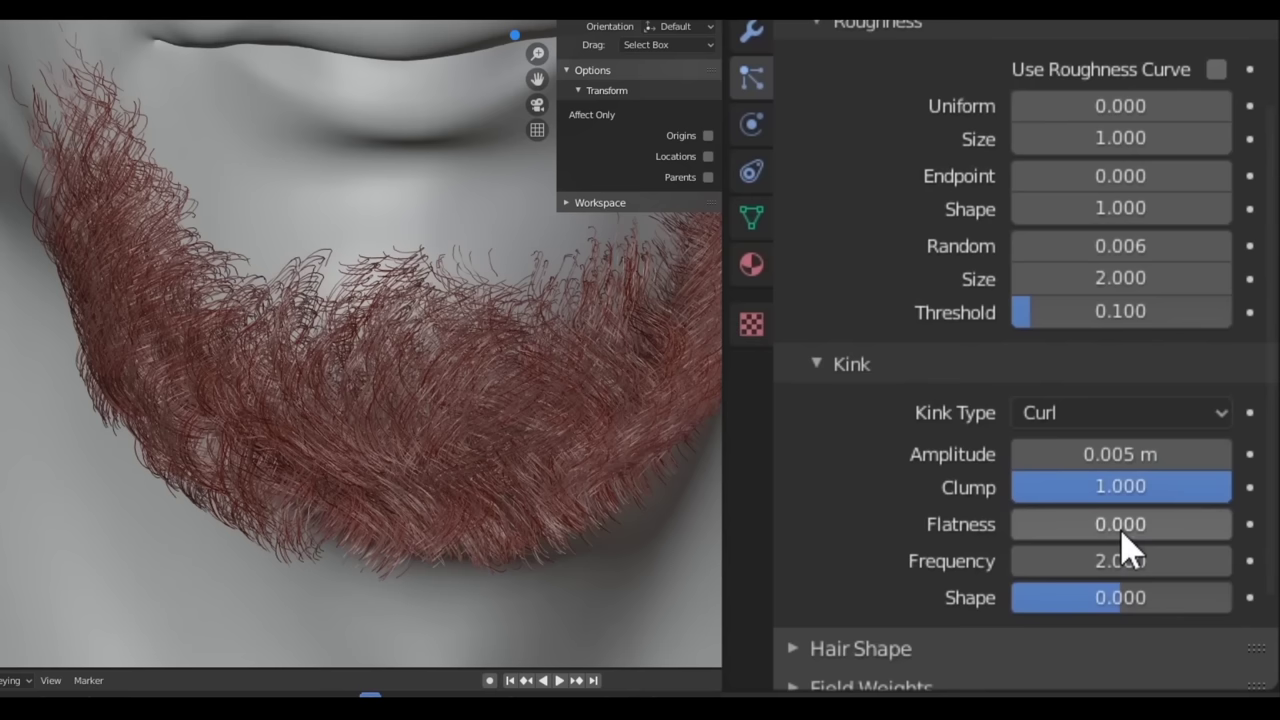
{"action": "double_click", "coordinate": [1120, 526]}
{"action": "type", "text": ".5"}
{"action": "key", "text": "Return"}
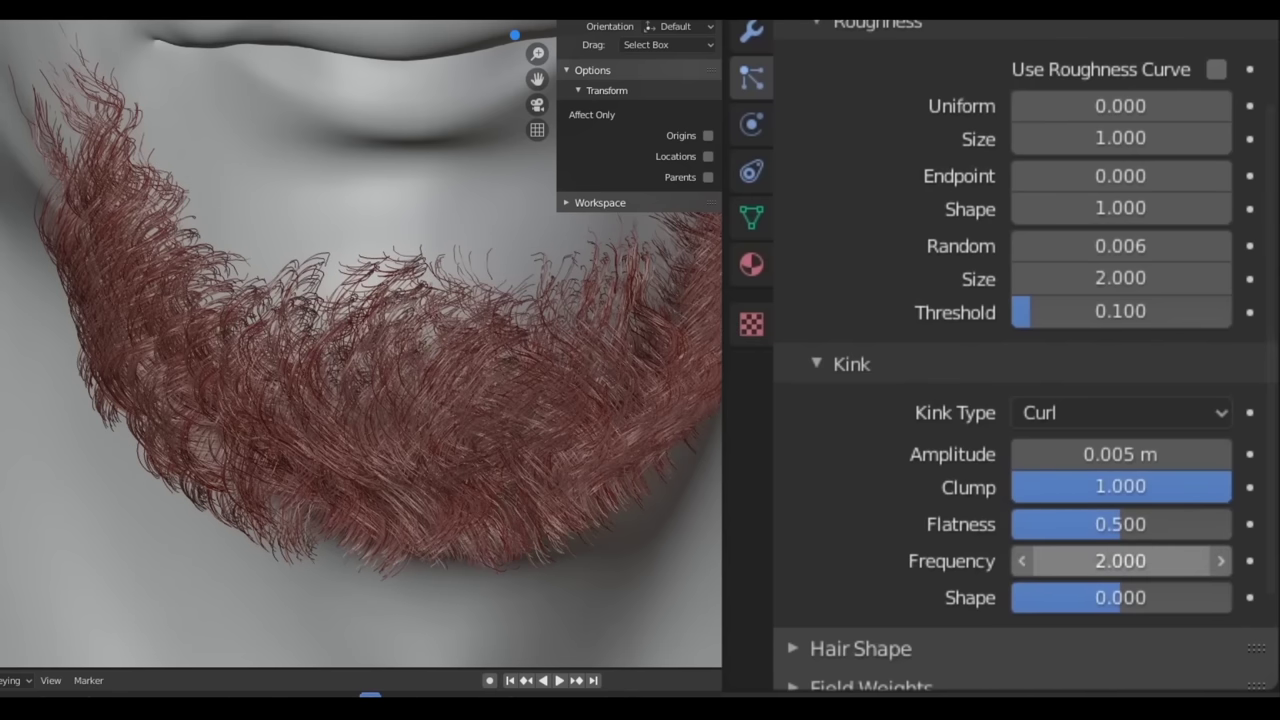
{"action": "left_click_drag", "start_coordinate": [1140, 561], "coordinate": [594, 643]}
{"action": "type", "text": ".7"}
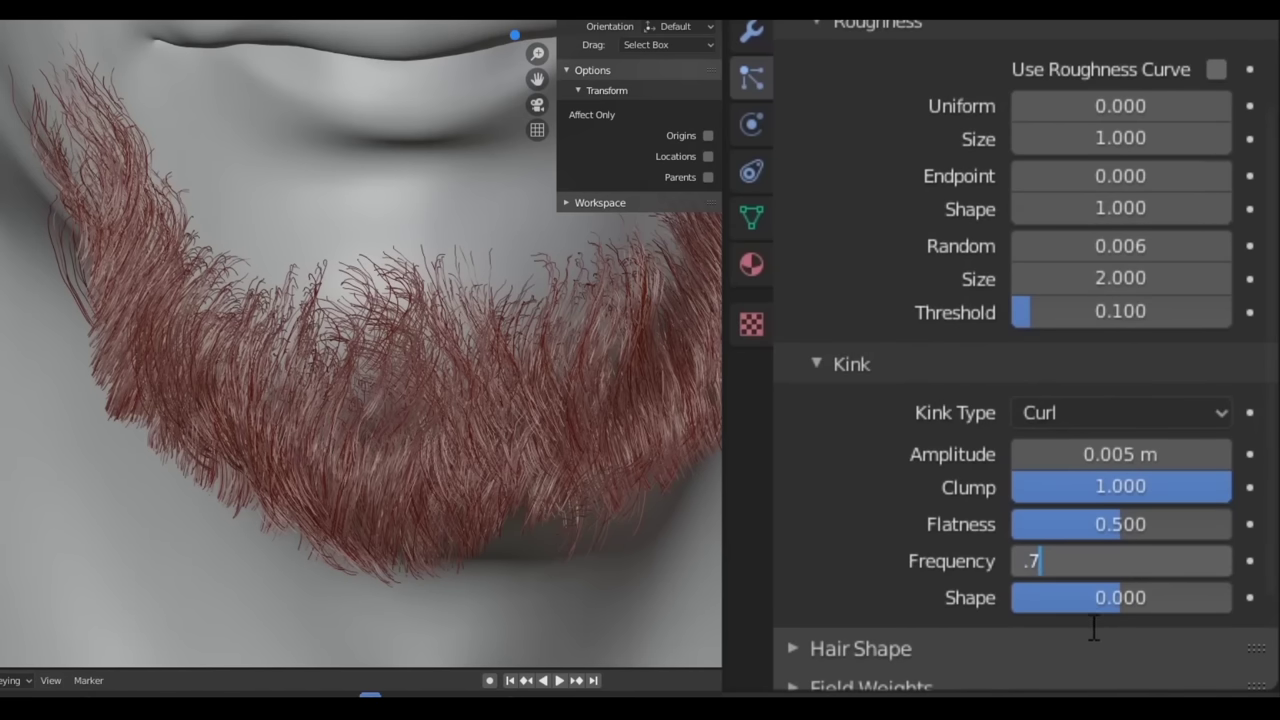
{"action": "key", "text": "Return"}
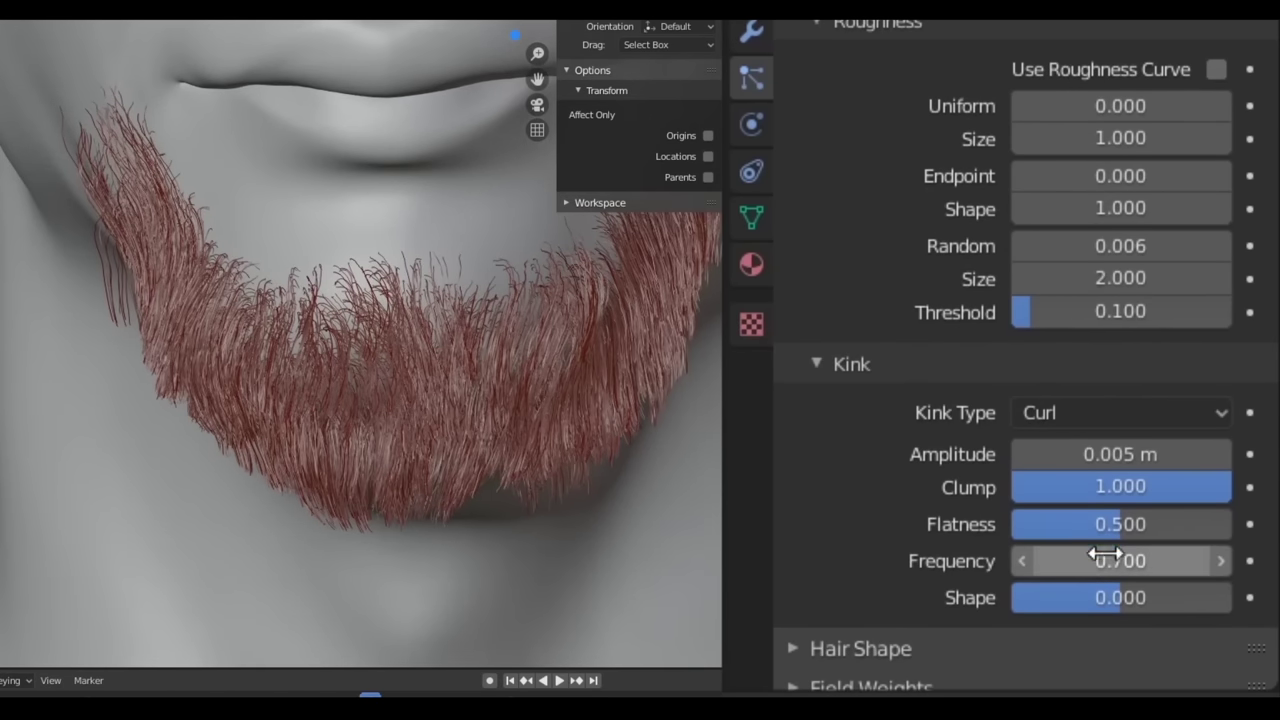
{"action": "mouse_move", "coordinate": [1040, 526]}
{"action": "left_mouse_down"}
{"action": "mouse_move", "coordinate": [1020, 526]}
{"action": "mouse_move", "coordinate": [1211, 524]}
{"action": "left_mouse_up"}
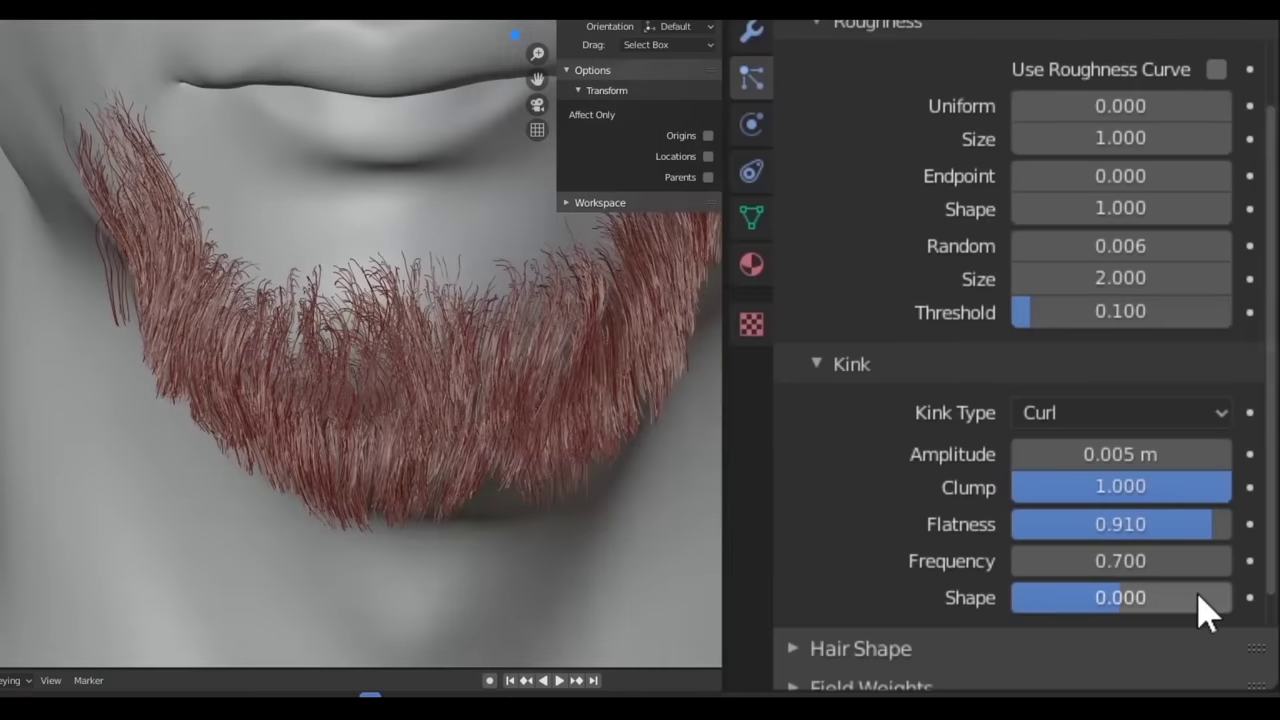
{"action": "mouse_move", "coordinate": [1129, 608]}
{"action": "left_mouse_down"}
{"action": "mouse_move", "coordinate": [1231, 597]}
{"action": "mouse_move", "coordinate": [1157, 597]}
{"action": "mouse_move", "coordinate": [1176, 597]}
{"action": "left_mouse_up"}
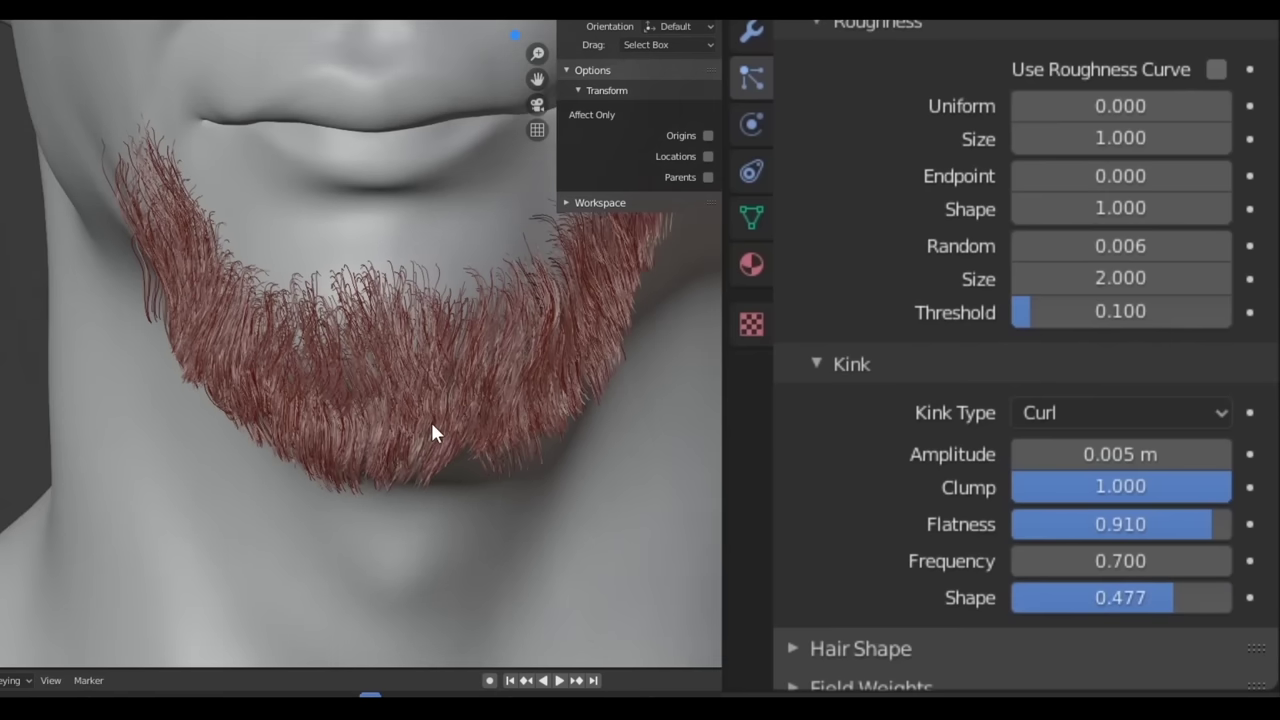
Set the curl amplitude to 0.003 m and orbit to inspect the beard
{"action": "mouse_move", "coordinate": [430, 419]}
{"action": "middle_mouse_down"}
{"action": "mouse_move", "coordinate": [347, 415]}
{"action": "mouse_move", "coordinate": [318, 428]}
{"action": "mouse_move", "coordinate": [214, 383]}
{"action": "middle_mouse_up"}
{"action": "left_click", "coordinate": [1114, 452]}
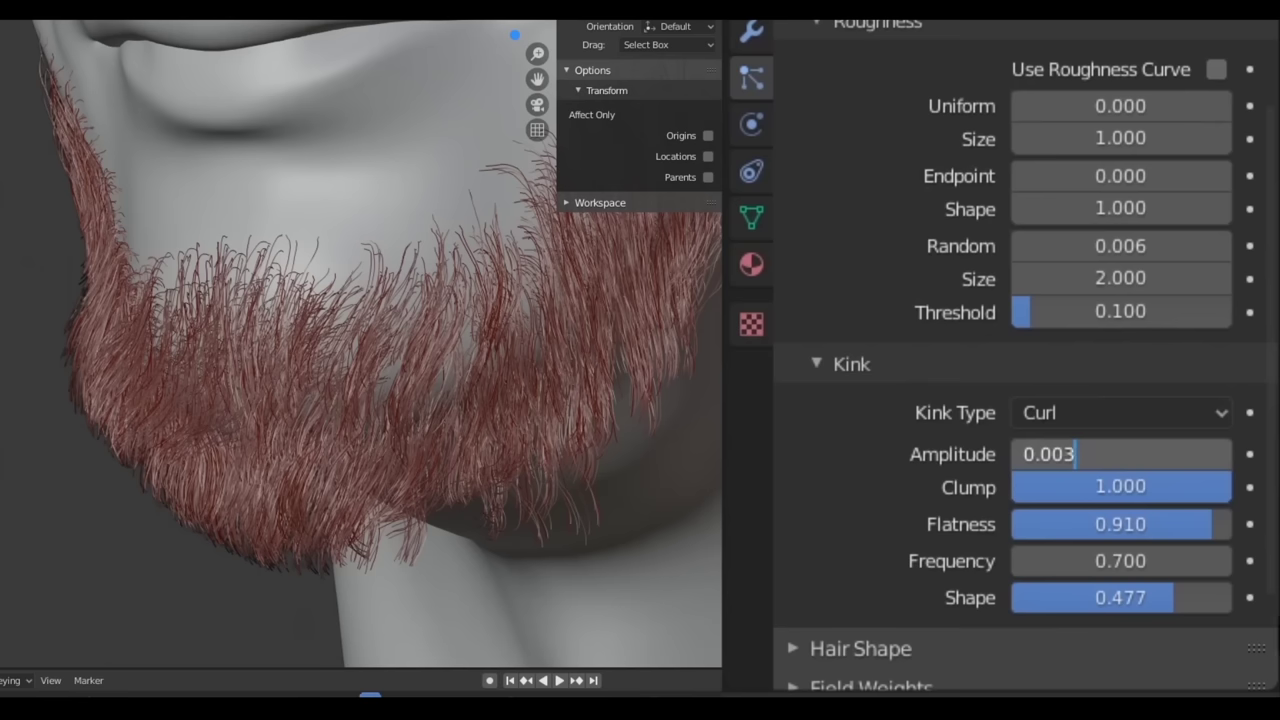
{"action": "key", "text": "Return"}
{"action": "scroll", "coordinate": [403, 464], "scroll_direction": "down", "scroll_amount": 5}
{"action": "mouse_move", "coordinate": [403, 464]}
{"action": "middle_mouse_down"}
{"action": "mouse_move", "coordinate": [395, 427]}
{"action": "mouse_move", "coordinate": [416, 334]}
{"action": "mouse_move", "coordinate": [374, 337]}
{"action": "mouse_move", "coordinate": [277, 274]}
{"action": "middle_mouse_up"}
{"action": "scroll", "coordinate": [490, 408], "scroll_direction": "up", "scroll_amount": 5}
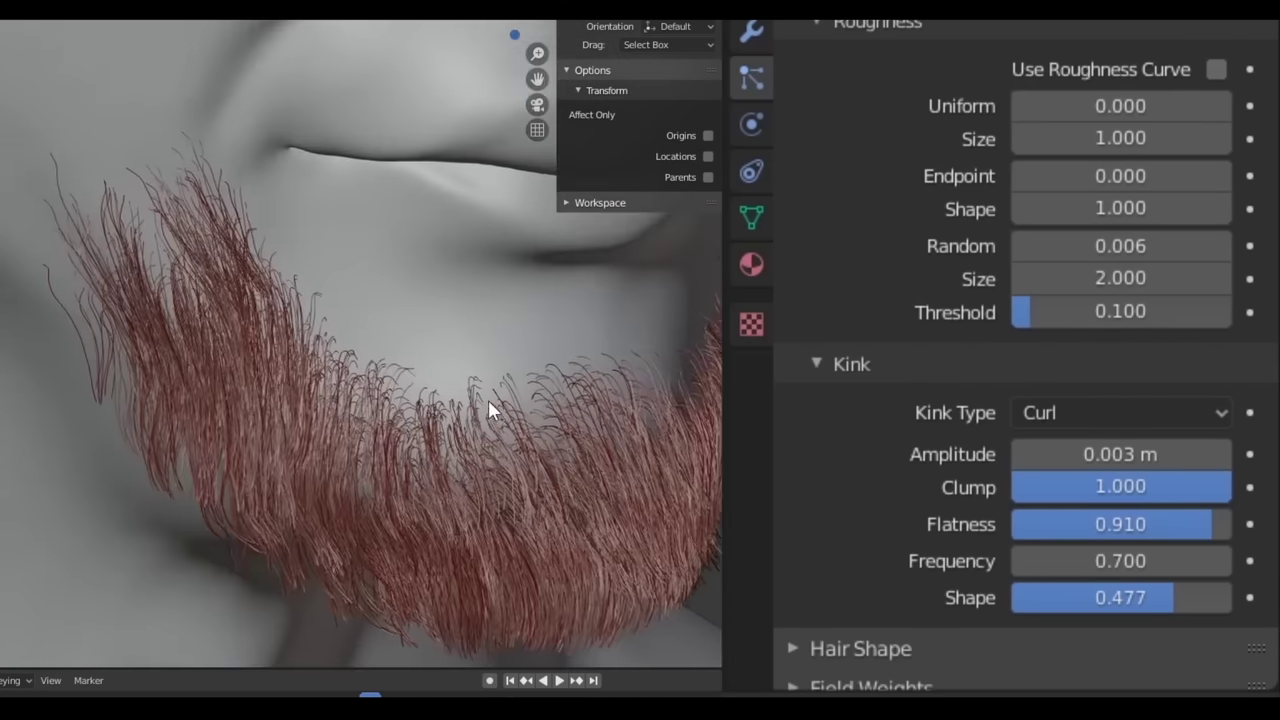
{"action": "scroll", "coordinate": [488, 408], "scroll_direction": "down", "scroll_amount": 5}
{"action": "mouse_move", "coordinate": [403, 386]}
{"action": "middle_mouse_down"}
{"action": "mouse_move", "coordinate": [266, 437]}
{"action": "mouse_move", "coordinate": [333, 425]}
{"action": "middle_mouse_up"}
{"action": "scroll", "coordinate": [333, 425], "scroll_direction": "up", "scroll_amount": 3}
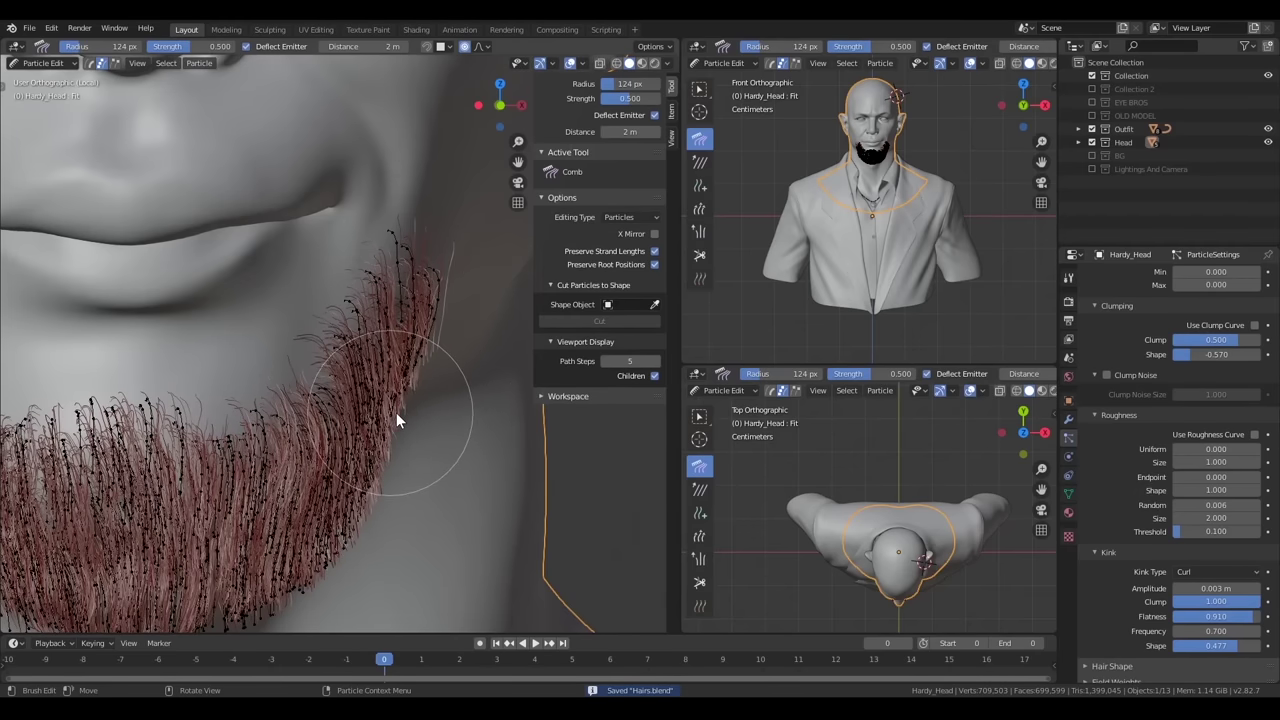
Comb the beard strands downward along the jaw with an enlarged comb brush
{"action": "mouse_move", "coordinate": [396, 420]}
{"action": "middle_mouse_down"}
{"action": "mouse_move", "coordinate": [631, 410]}
{"action": "mouse_move", "coordinate": [414, 441]}
{"action": "middle_mouse_up"}
{"action": "key", "text": "f"}
{"action": "left_click", "coordinate": [453, 475]}
{"action": "mouse_move", "coordinate": [448, 510]}
{"action": "left_mouse_down"}
{"action": "mouse_move", "coordinate": [458, 566]}
{"action": "mouse_move", "coordinate": [470, 556]}
{"action": "left_mouse_up"}
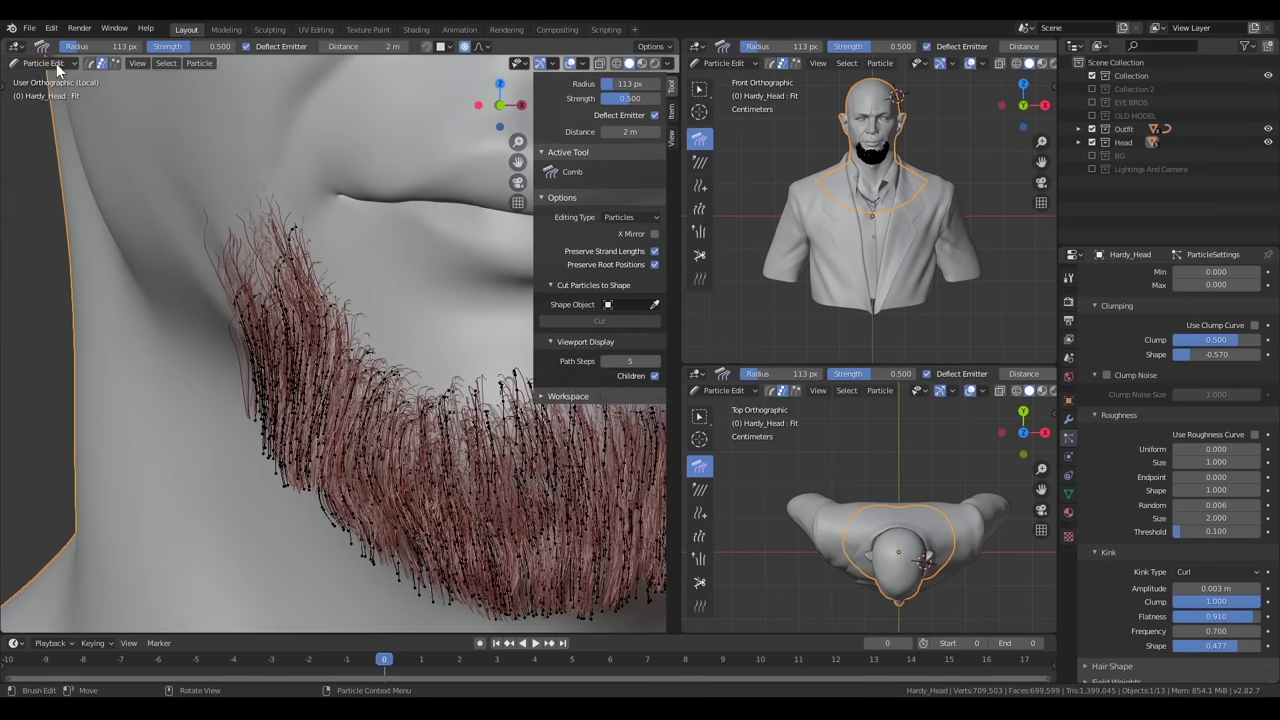
Back in Object Mode, add a new material slot on the head using the Beard material
{"action": "left_click", "coordinate": [45, 63]}
{"action": "left_click", "coordinate": [56, 80]}
{"action": "scroll", "coordinate": [344, 442], "scroll_direction": "up", "scroll_amount": 3}
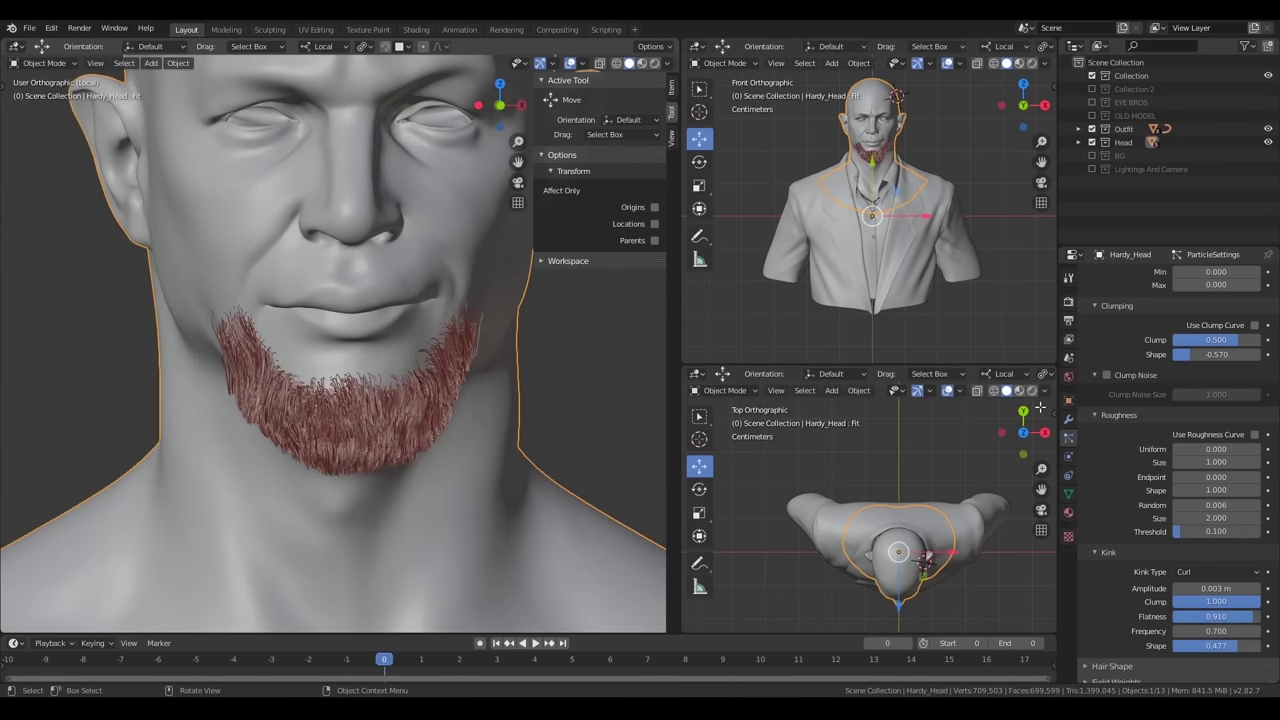
{"action": "left_click", "coordinate": [1068, 512]}
{"action": "key", "text": "Tab"}
{"action": "left_click", "coordinate": [1268, 275]}
{"action": "left_click", "coordinate": [1091, 390]}
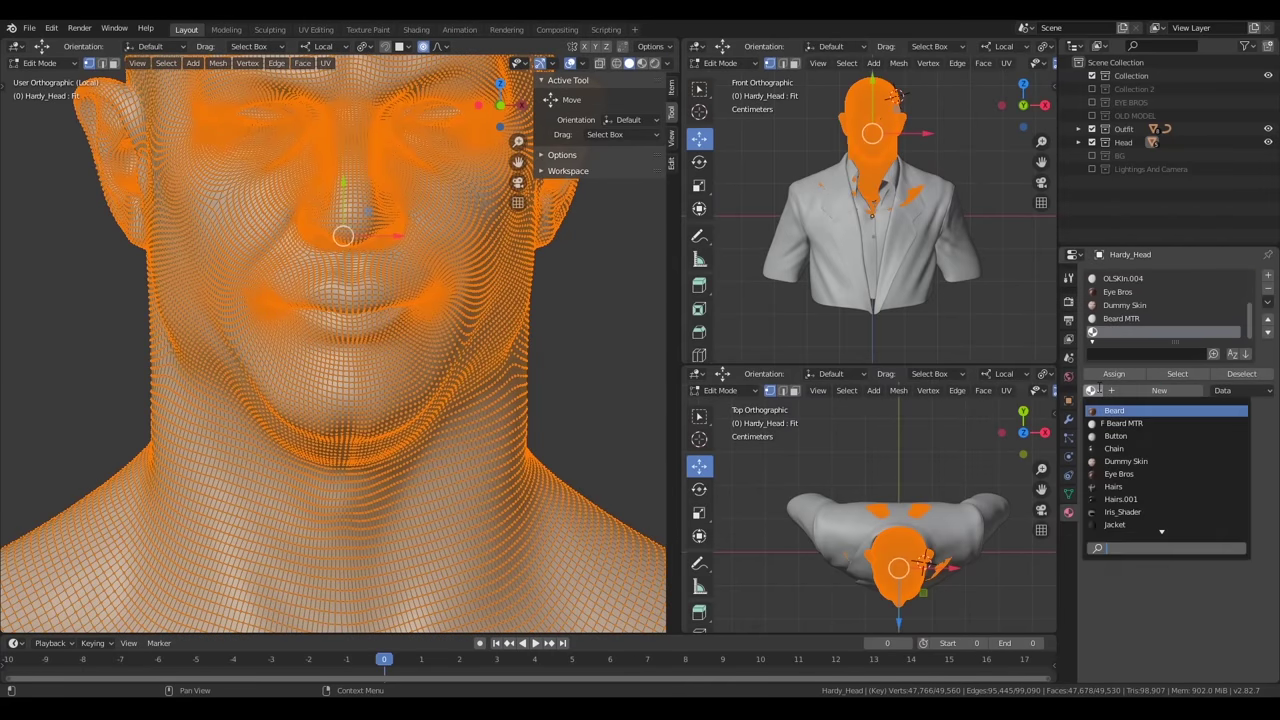
{"action": "left_click", "coordinate": [1120, 461]}
{"action": "key", "text": "ctrl+z"}
{"action": "key", "text": "ctrl+z"}
Turn the lower-right area into the Shader Editor showing the head's material nodes
{"action": "left_click", "coordinate": [1068, 456]}
{"action": "left_click", "coordinate": [697, 373]}
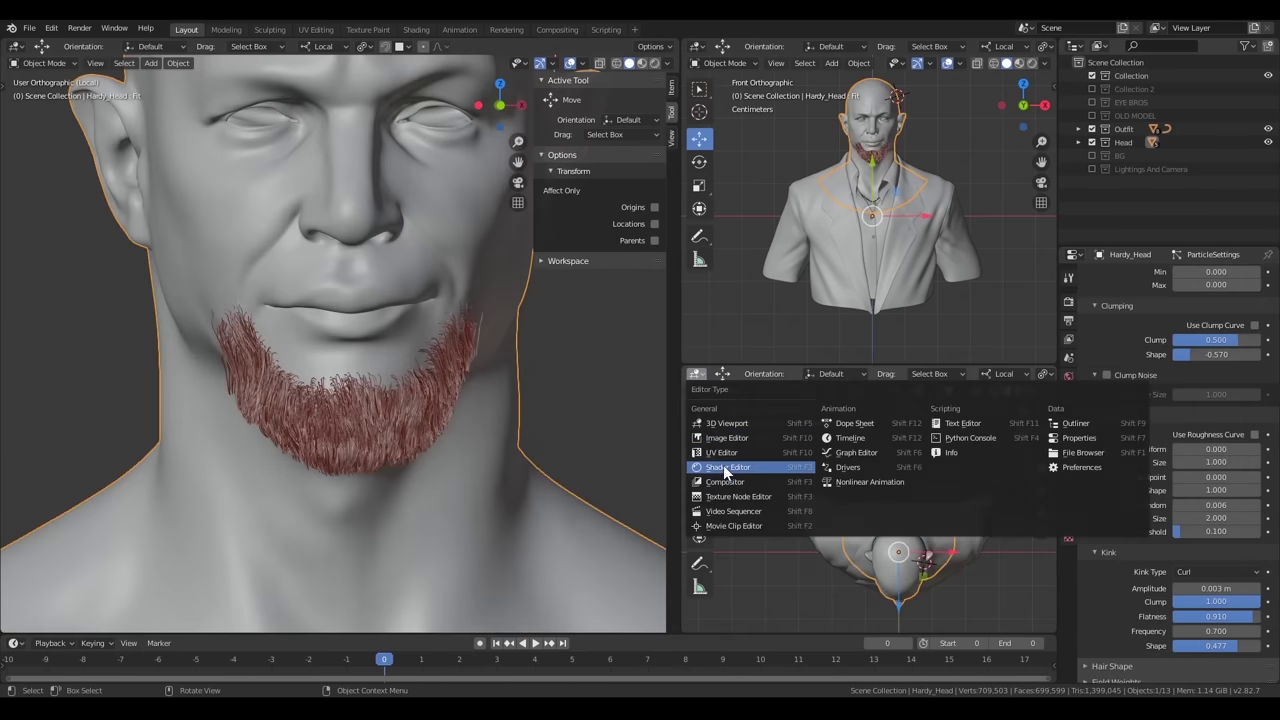
{"action": "left_click", "coordinate": [723, 467]}
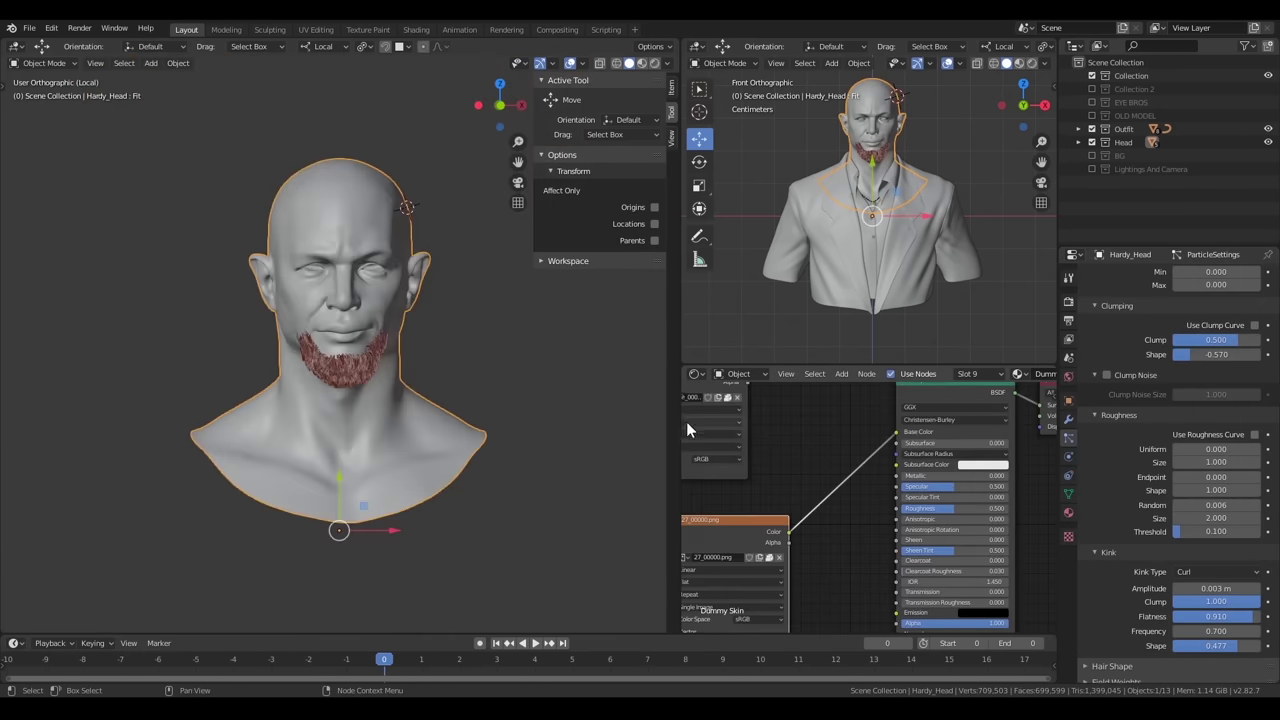
Switch the lower area back to a 3D view, save the file, and reopen the beard particle settings
{"action": "left_click", "coordinate": [697, 373]}
{"action": "left_click", "coordinate": [720, 426]}
{"action": "scroll", "coordinate": [431, 408], "scroll_direction": "up", "scroll_amount": 5}
{"action": "scroll", "coordinate": [431, 408], "scroll_direction": "down", "scroll_amount": 3}
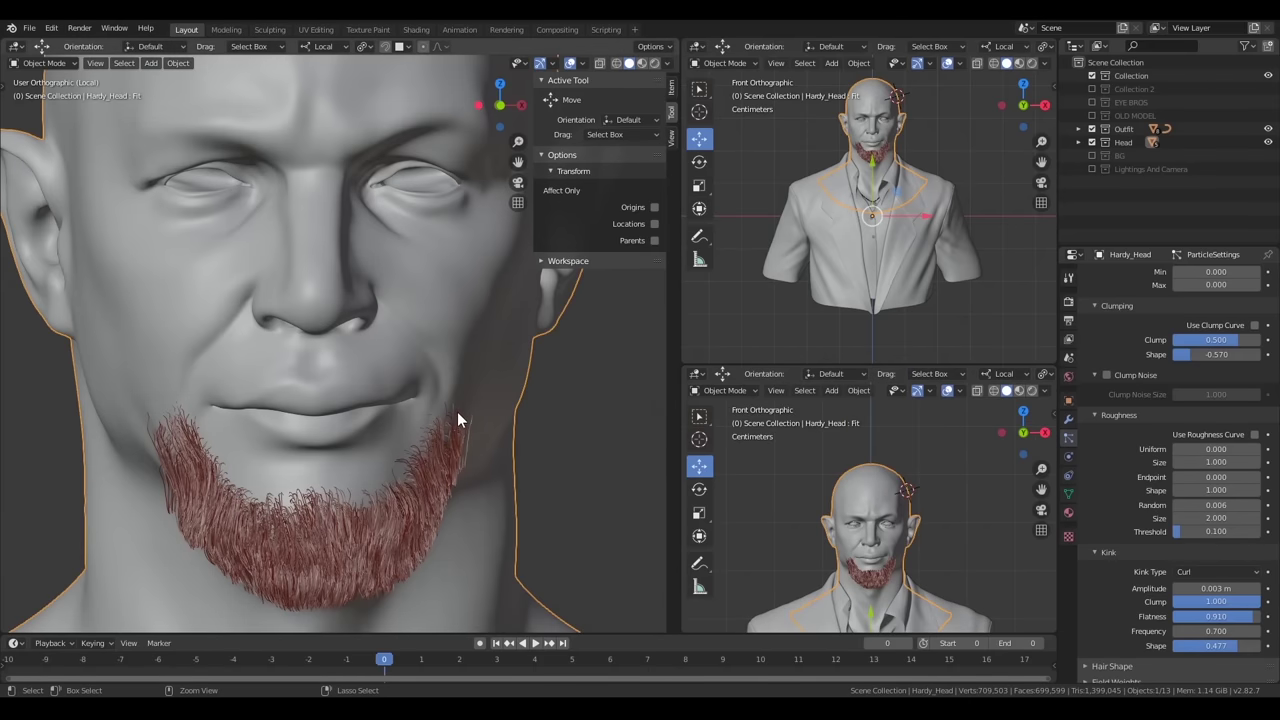
{"action": "key", "text": "ctrl+s"}
{"action": "left_click", "coordinate": [1068, 456]}
{"action": "left_click", "coordinate": [1068, 437]}
{"action": "left_click", "coordinate": [1068, 493]}
{"action": "left_click", "coordinate": [1068, 437]}
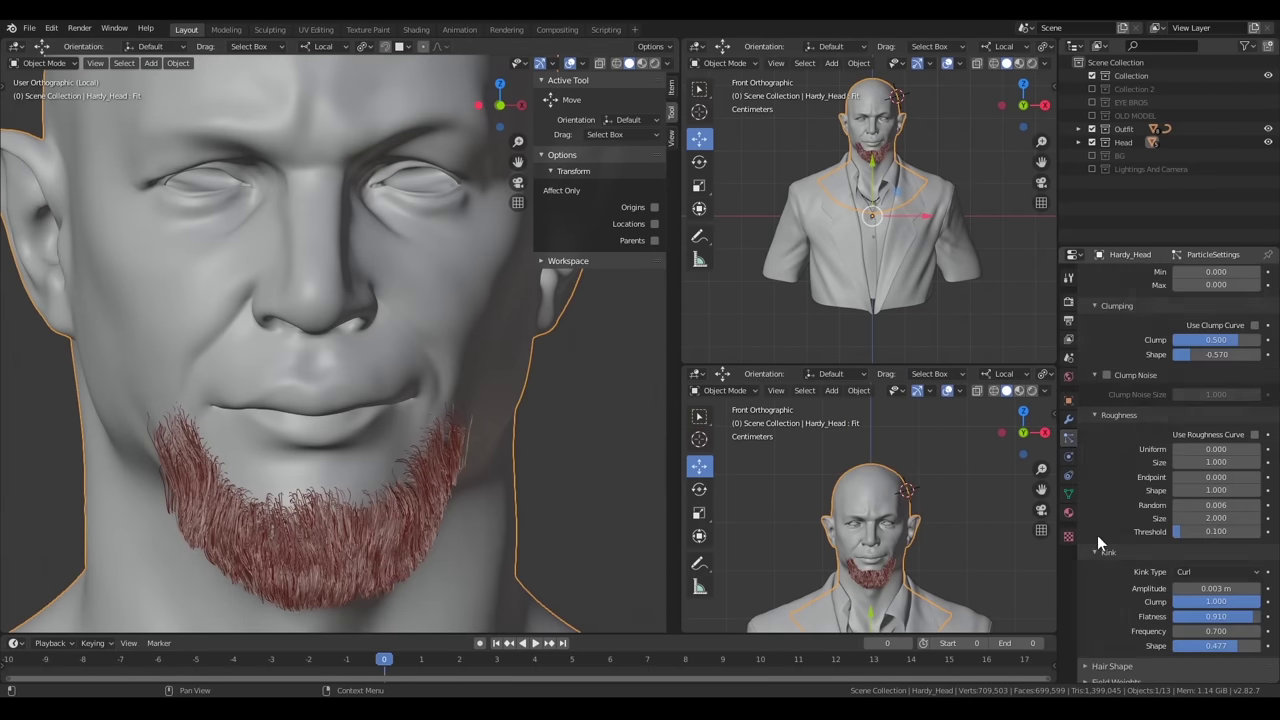
{"action": "scroll", "coordinate": [1150, 500], "scroll_direction": "down", "scroll_amount": 5}
Set Hair Shape Diameter Root 0.05 m, Tip 0.01 m and Radius Scale 0.002
{"action": "left_click_drag", "start_coordinate": [1220, 546], "coordinate": [1161, 579]}
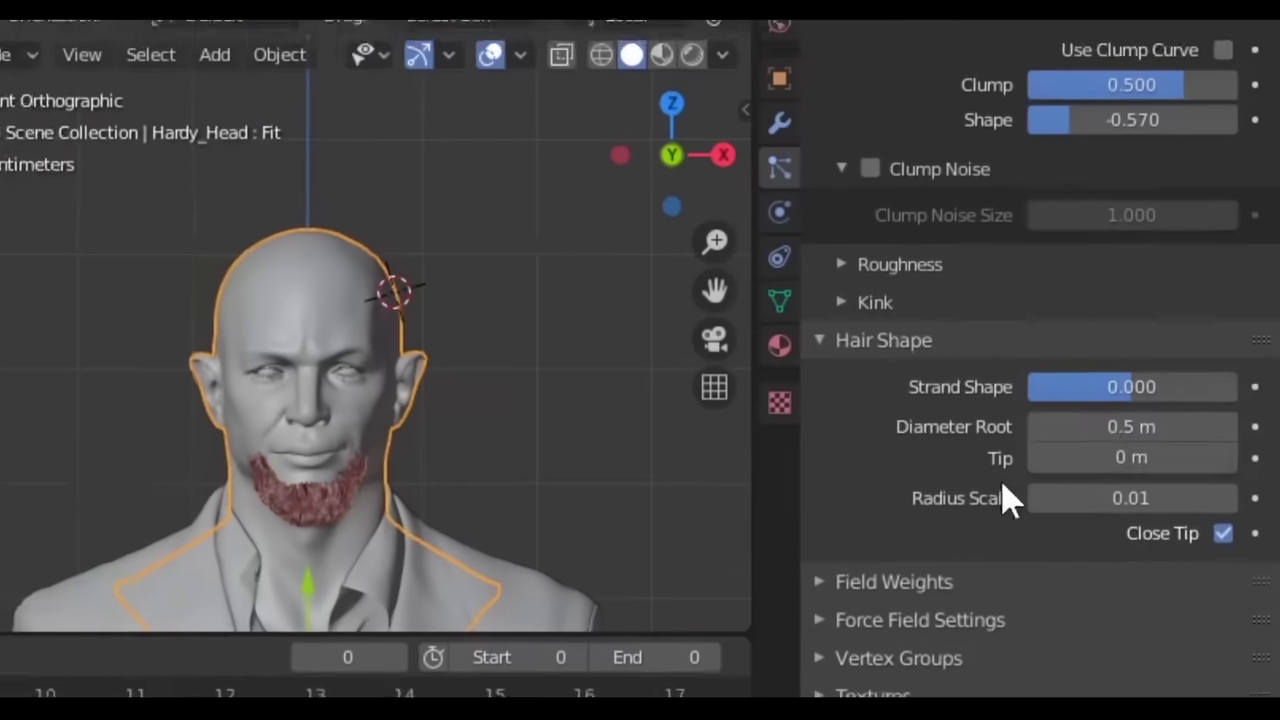
{"action": "double_click", "coordinate": [1230, 546]}
{"action": "key", "text": "Return"}
{"action": "left_click", "coordinate": [1163, 449]}
{"action": "type", "text": ".01"}
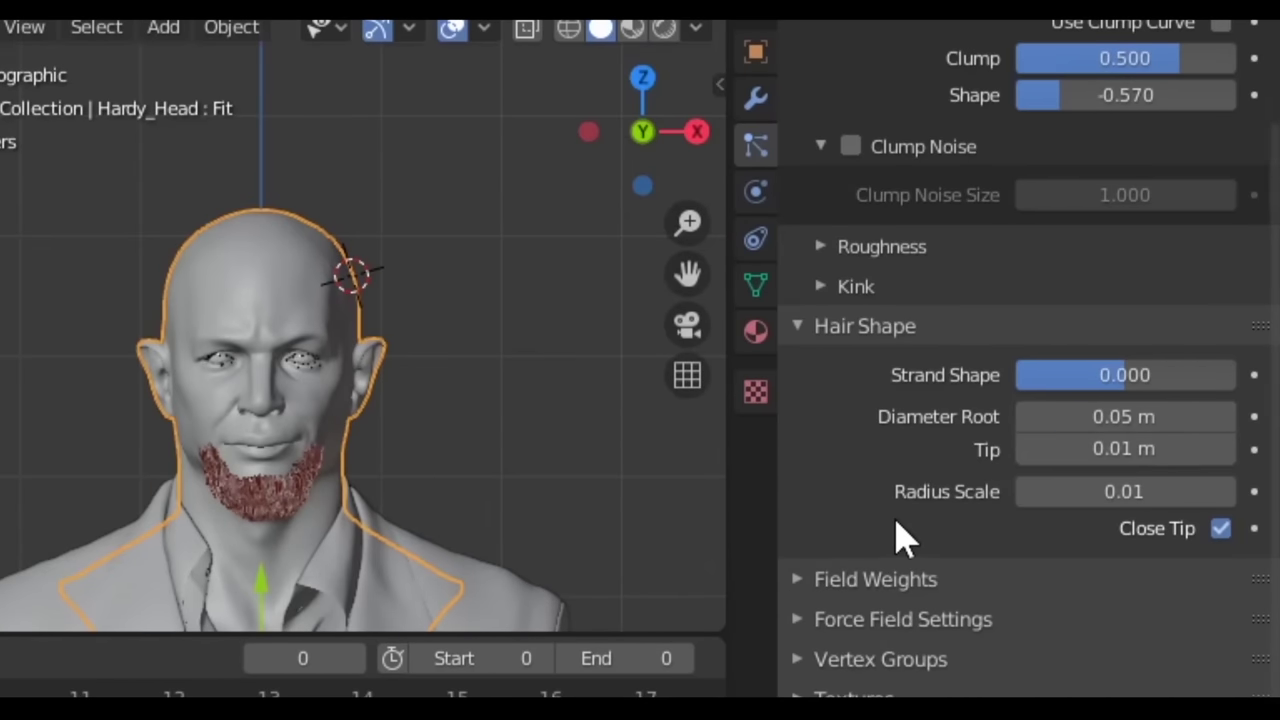
{"action": "left_click", "coordinate": [1100, 491]}
{"action": "type", "text": ".002"}
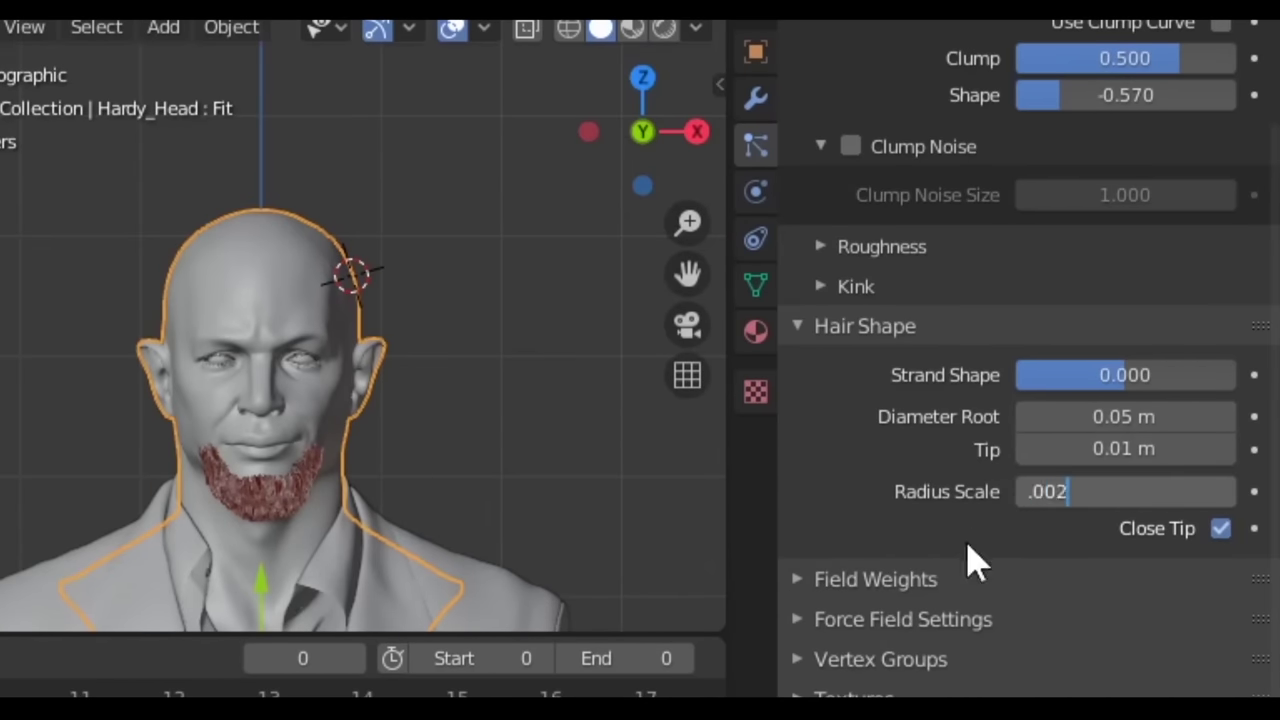
{"action": "key", "text": "Return"}
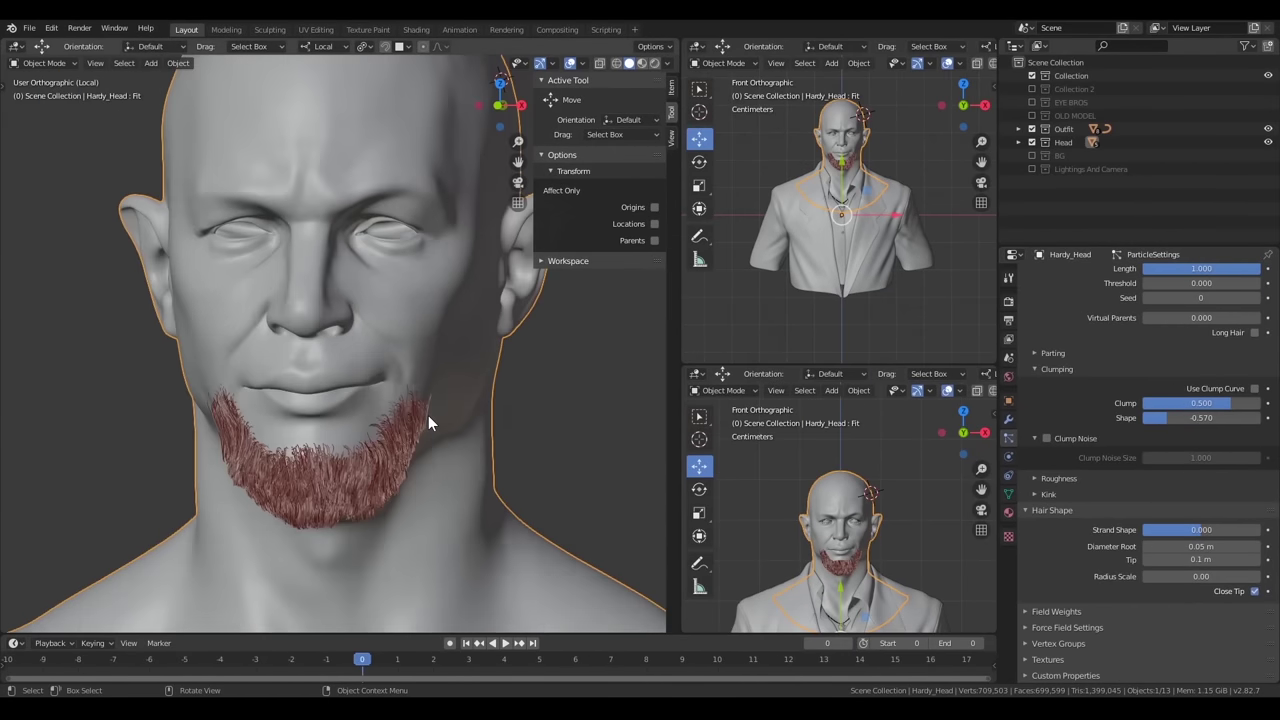
Preview in rendered shading and show the Beard MTR node tree in the lower Shader Editor
{"action": "key", "text": "z"}
{"action": "left_click", "coordinate": [1010, 374]}
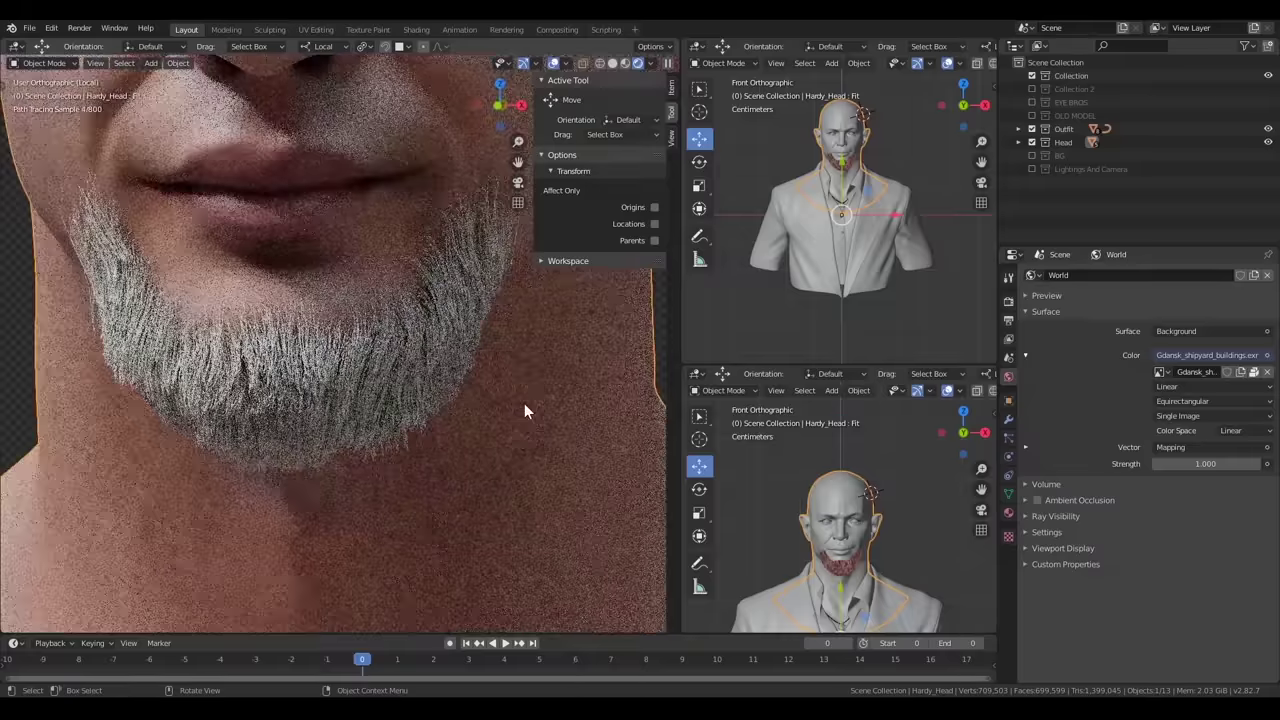
{"action": "left_click", "coordinate": [1008, 512]}
{"action": "left_click", "coordinate": [697, 373]}
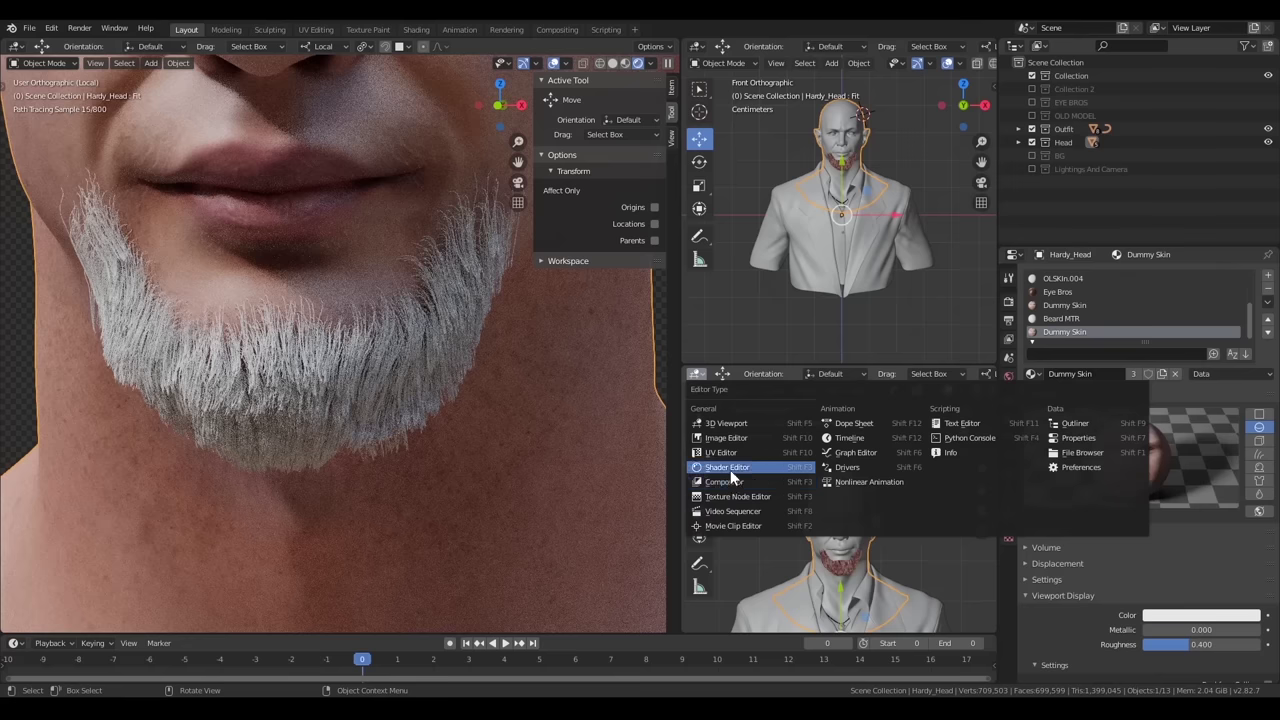
{"action": "left_click", "coordinate": [731, 471]}
{"action": "left_click", "coordinate": [1080, 320]}
{"action": "key", "text": "Home"}
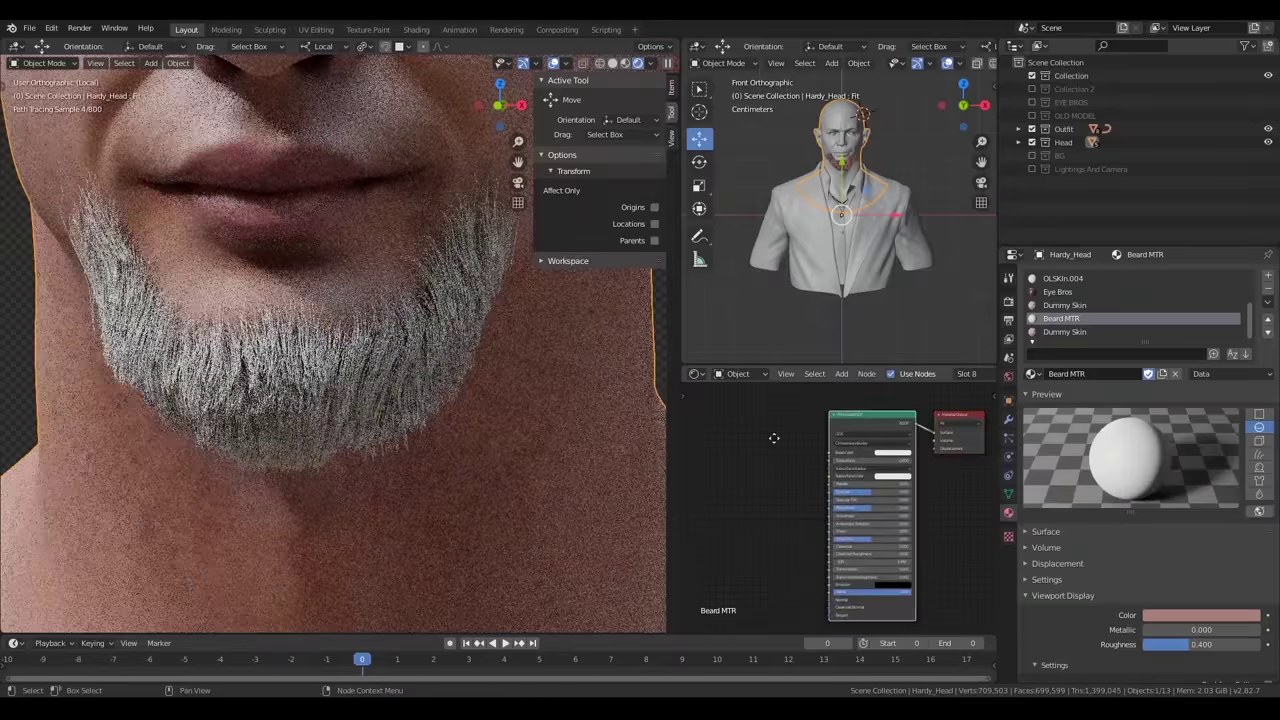
Replace the Principled BSDF with a Principled Hair BSDF wired to the Material Output
{"action": "key", "text": "x"}
{"action": "key", "text": "shift+a"}
{"action": "left_click", "coordinate": [852, 327]}
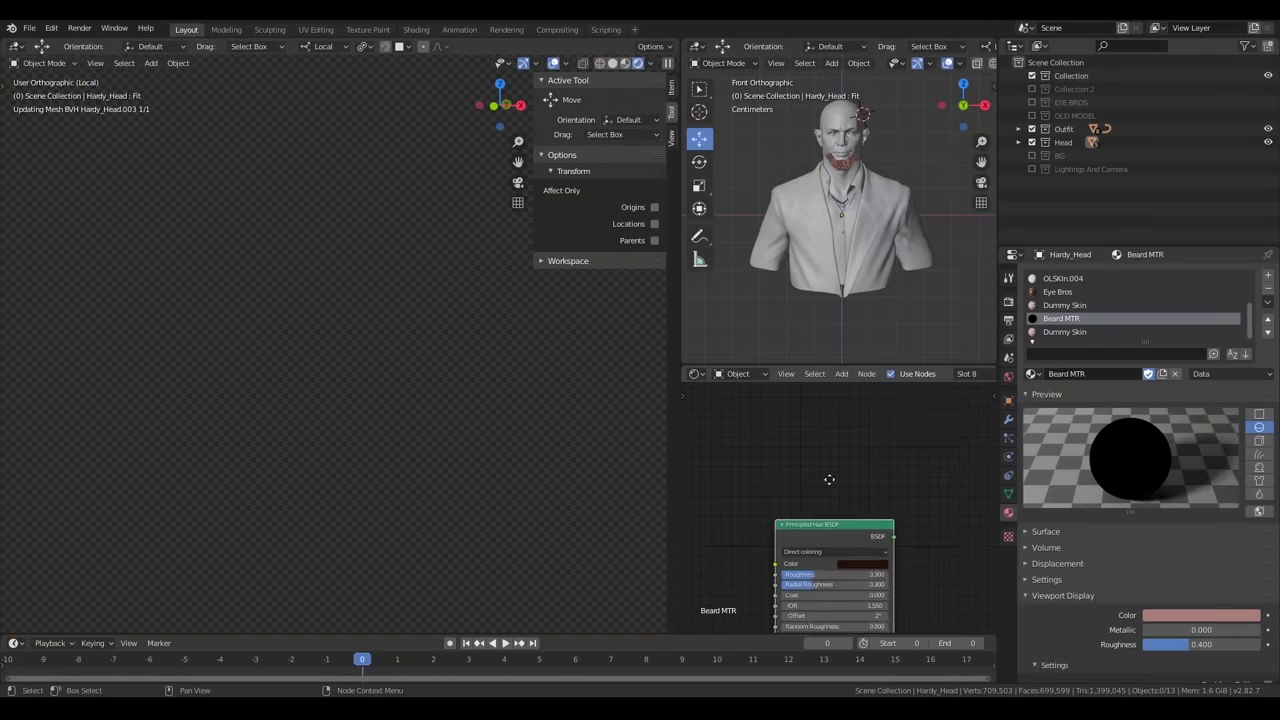
{"action": "left_click", "coordinate": [829, 479]}
{"action": "left_click_drag", "start_coordinate": [821, 533], "coordinate": [946, 479]}
{"action": "key", "text": "KP_Decimal"}
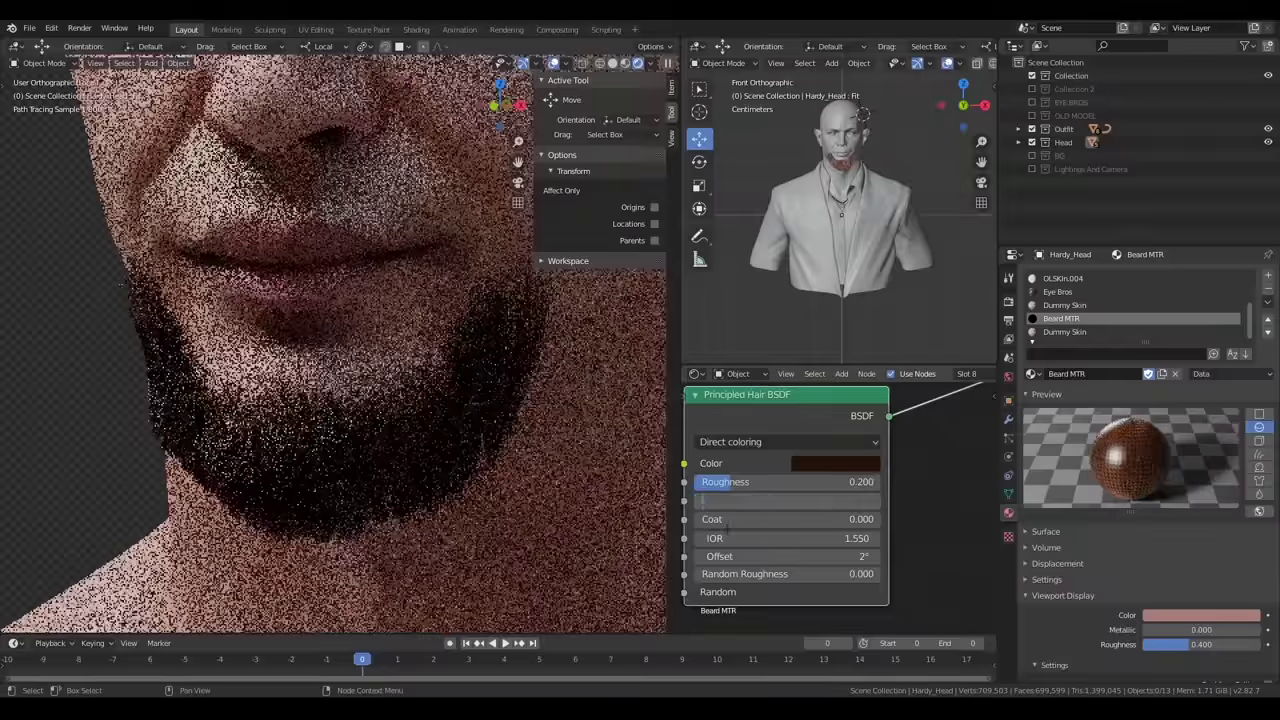
{"action": "scroll", "coordinate": [750, 435], "scroll_direction": "down", "scroll_amount": 3}
{"action": "scroll", "coordinate": [820, 443], "scroll_direction": "left", "scroll_amount": 3, "text": "ctrl"}
{"action": "scroll", "coordinate": [800, 471], "scroll_direction": "left", "scroll_amount": 3, "text": "ctrl"}
Add a Noise Texture node with Scale 200
{"action": "key", "text": "shift+a"}
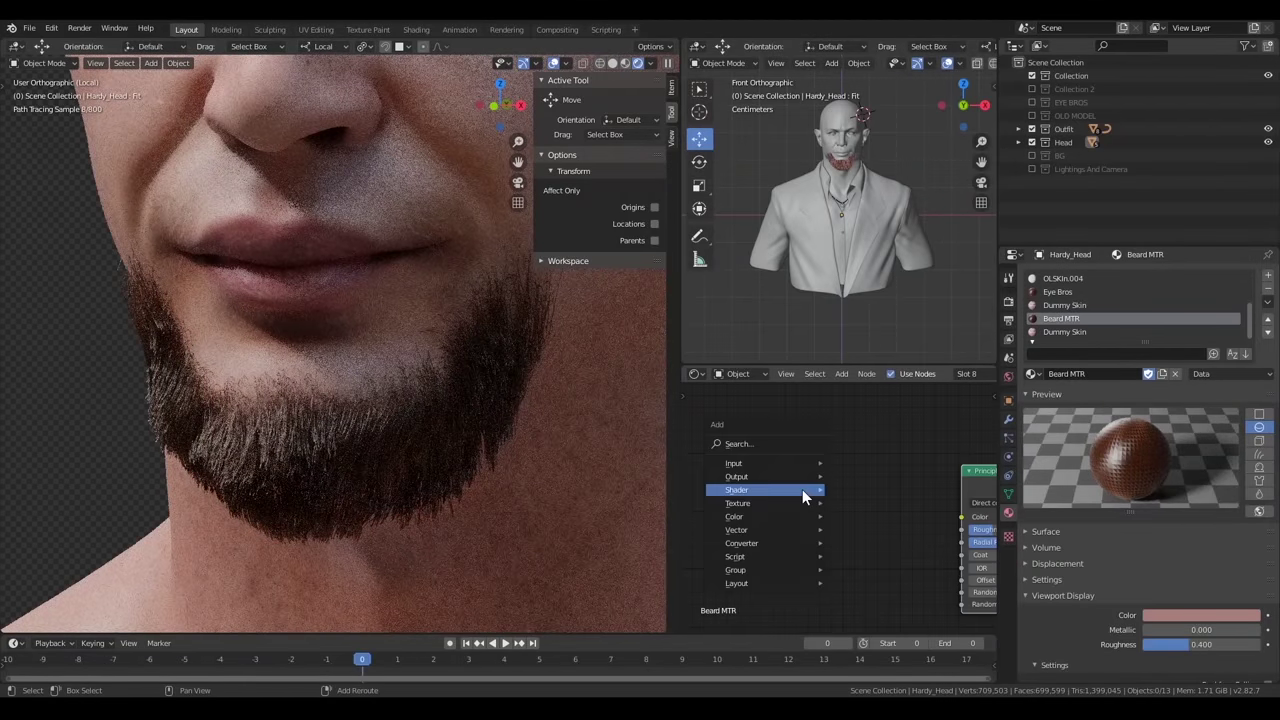
{"action": "left_click", "coordinate": [740, 443]}
{"action": "type", "text": "noise"}
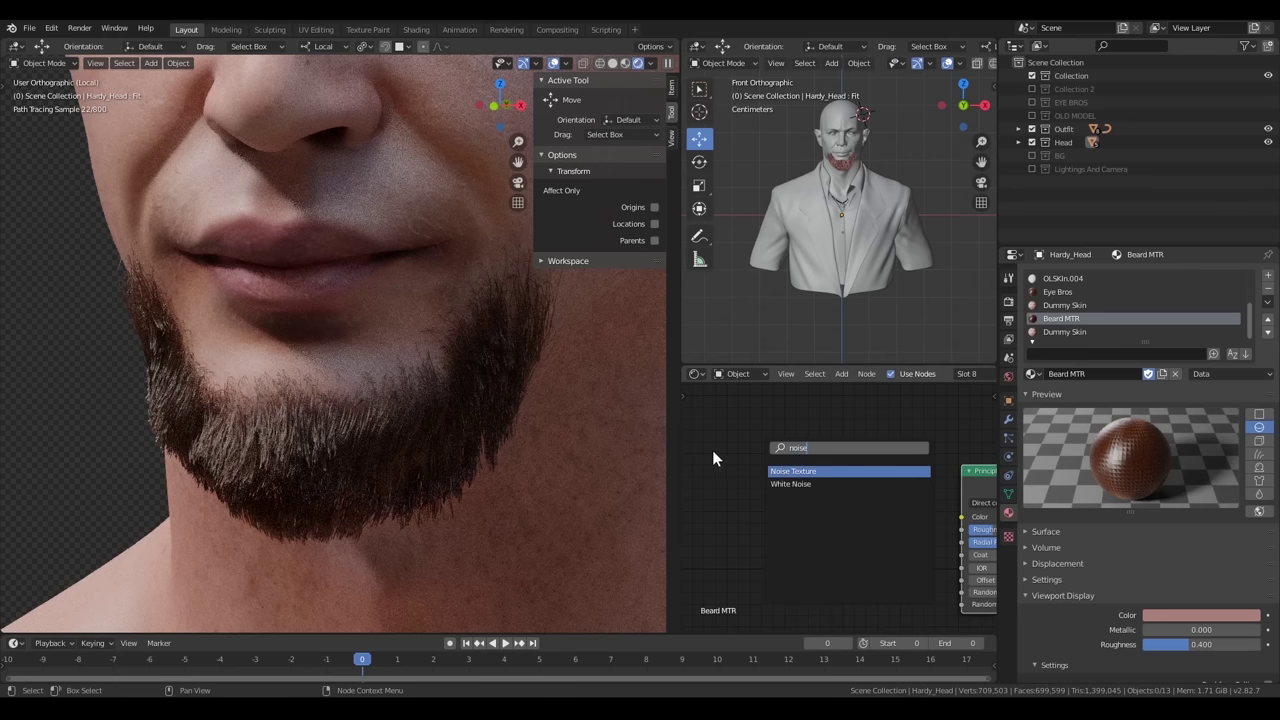
{"action": "key", "text": "Return"}
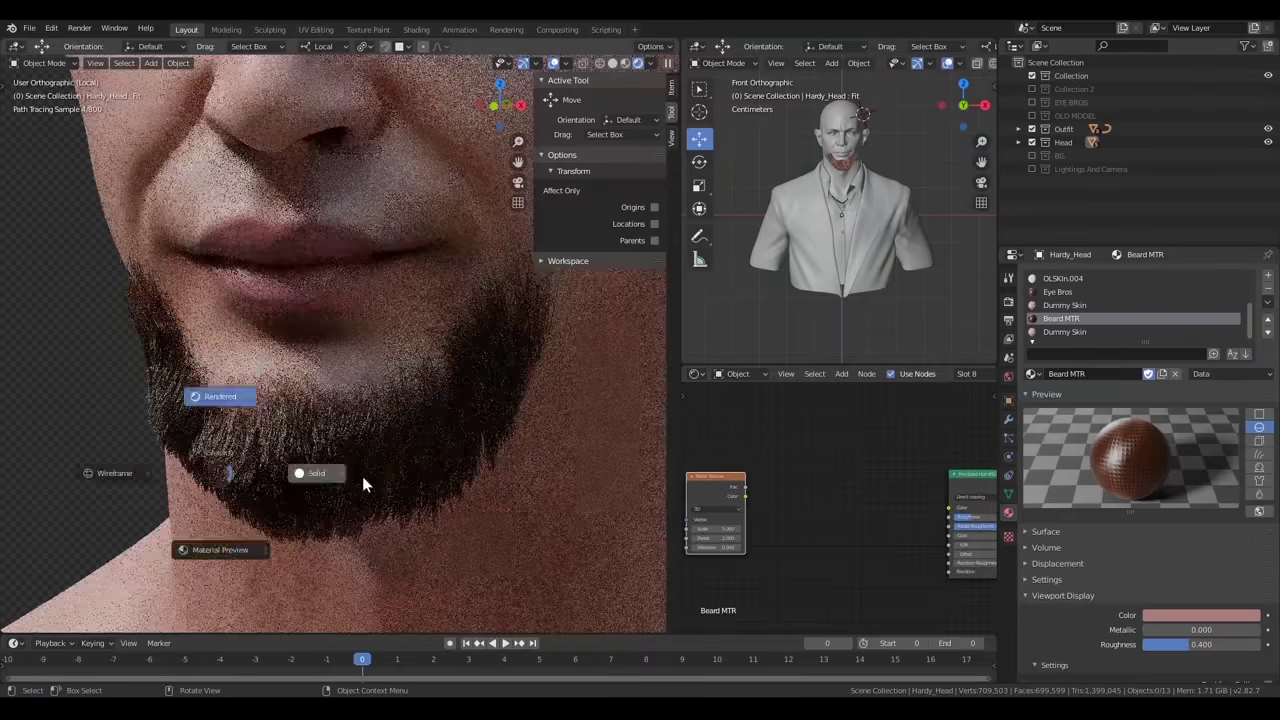
{"action": "left_click", "coordinate": [645, 528]}
{"action": "type", "text": "200"}
{"action": "key", "text": "Return"}
{"action": "key", "text": "z"}
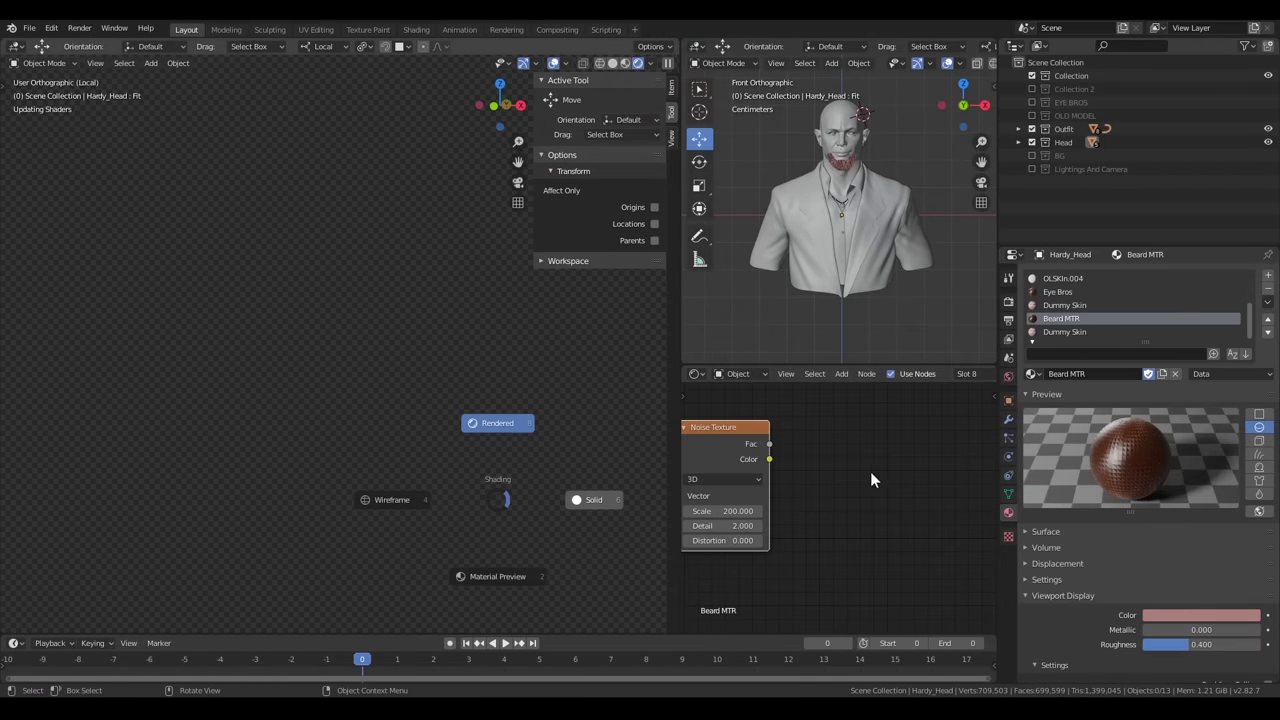
{"action": "left_click", "coordinate": [870, 480]}
Feed the noise colour through a ColorRamp and set its dark stop to brown 4B1E0C
{"action": "middle_click_drag", "start_coordinate": [870, 480], "coordinate": [684, 495]}
{"action": "scroll", "coordinate": [684, 495], "scroll_direction": "down", "scroll_amount": 3}
{"action": "mouse_move", "coordinate": [753, 493]}
{"action": "left_mouse_down"}
{"action": "mouse_move", "coordinate": [890, 500]}
{"action": "mouse_move", "coordinate": [870, 478]}
{"action": "left_mouse_up"}
{"action": "type", "text": "colo"}
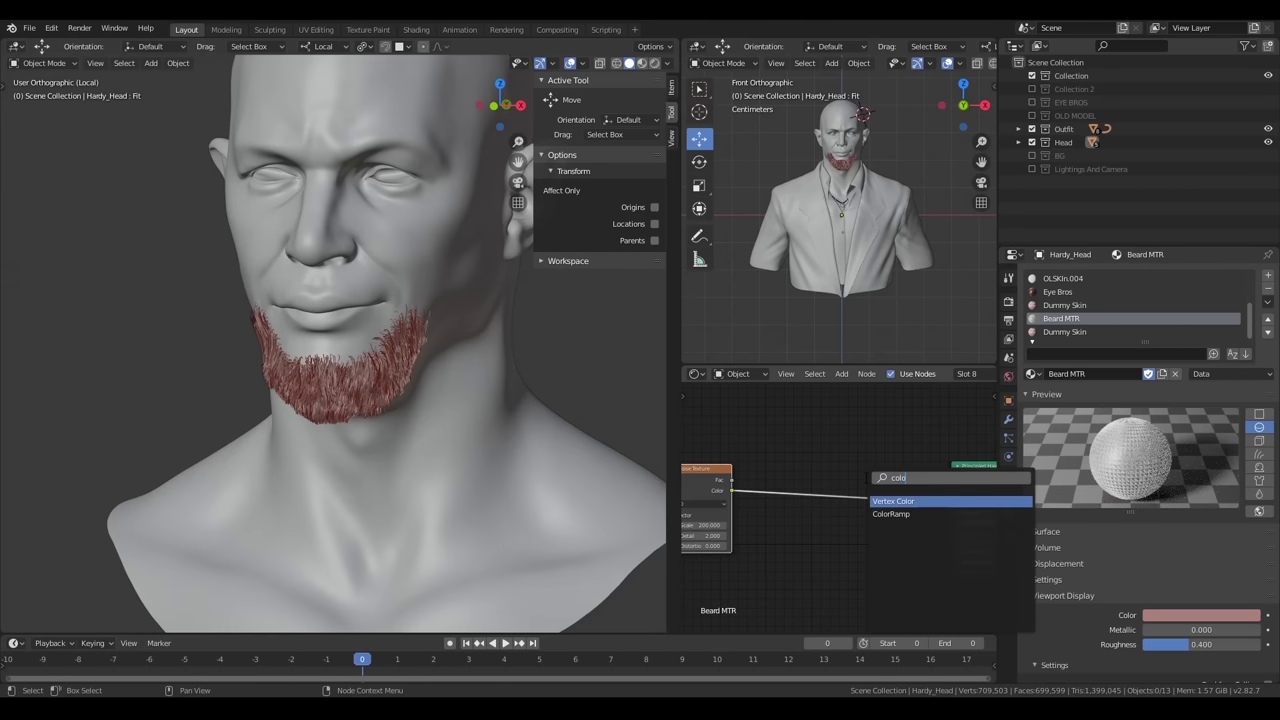
{"action": "left_click", "coordinate": [890, 514]}
{"action": "left_click", "coordinate": [742, 469]}
{"action": "left_click", "coordinate": [818, 517]}
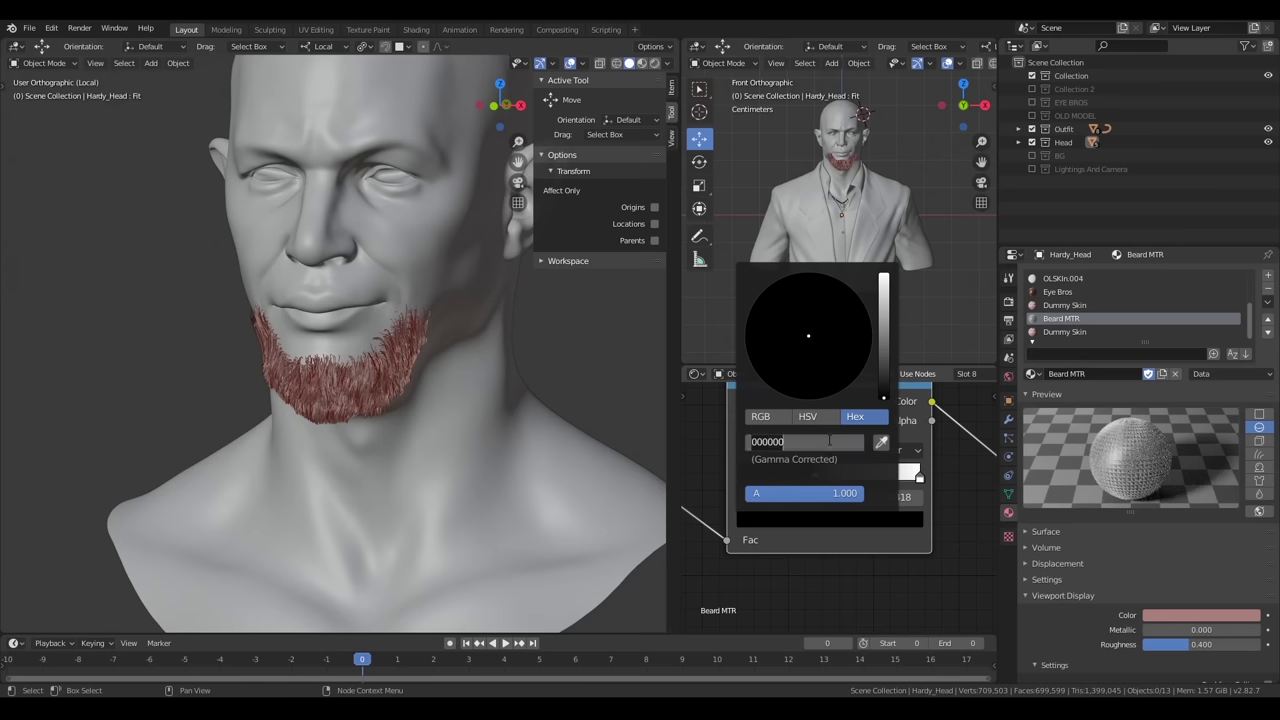
{"action": "type", "text": "4B1E0C"}
{"action": "key", "text": "Return"}
Rework the ramp stops into near-black, dark brown and a lighter tan, then view rendered beard
{"action": "left_click_drag", "start_coordinate": [862, 476], "coordinate": [757, 476]}
{"action": "left_click", "coordinate": [774, 521]}
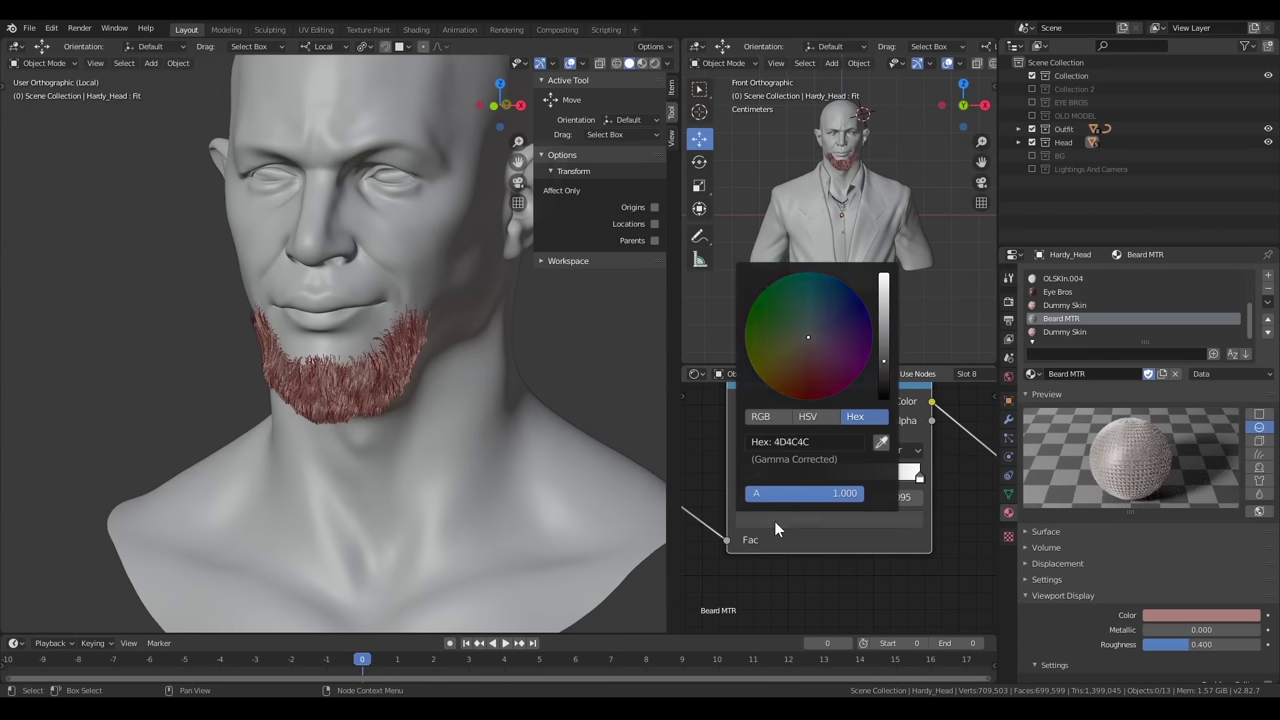
{"action": "left_click", "coordinate": [812, 478]}
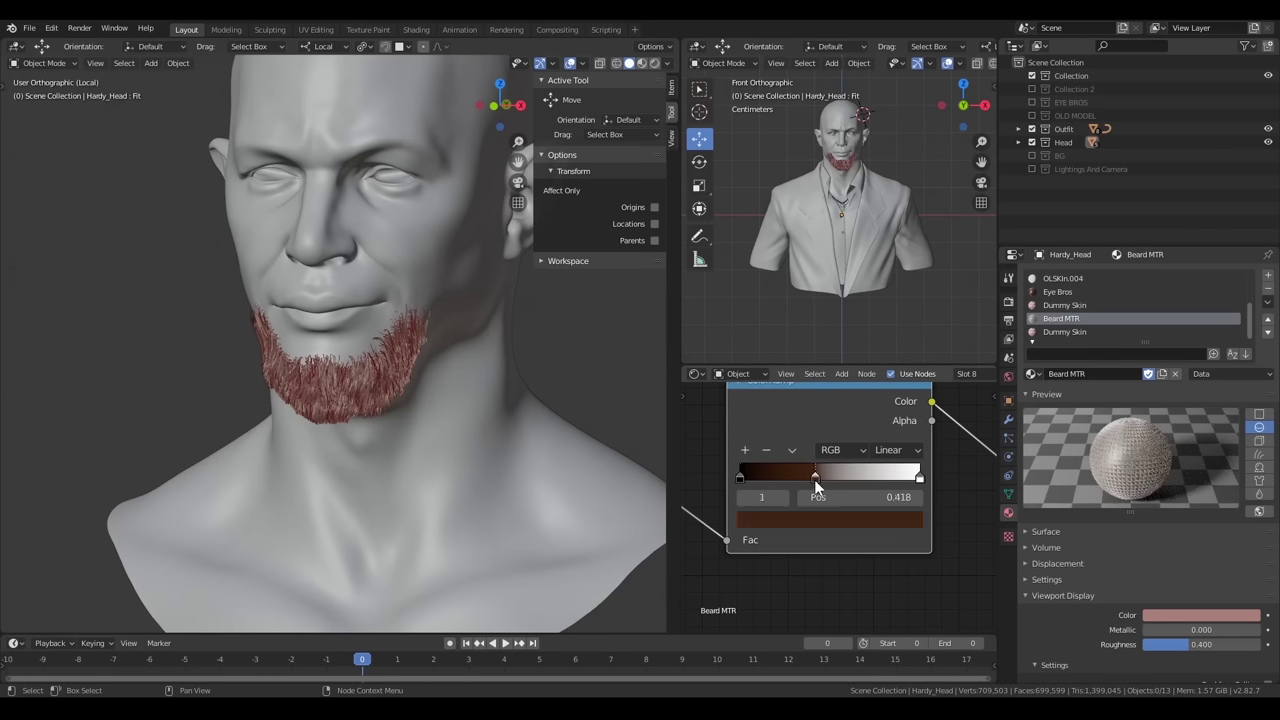
{"action": "left_click", "coordinate": [916, 478]}
{"action": "left_click", "coordinate": [847, 519]}
{"action": "key", "text": "ctrl+v"}
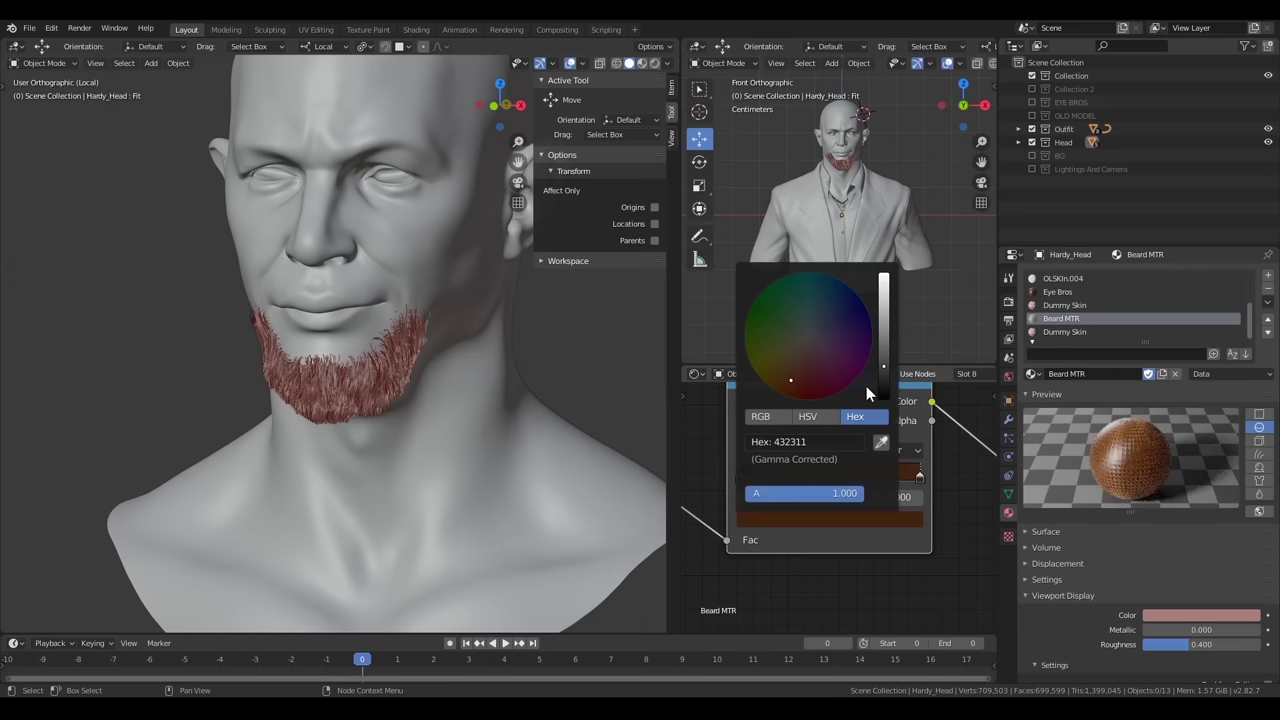
{"action": "left_click_drag", "start_coordinate": [892, 325], "coordinate": [884, 318]}
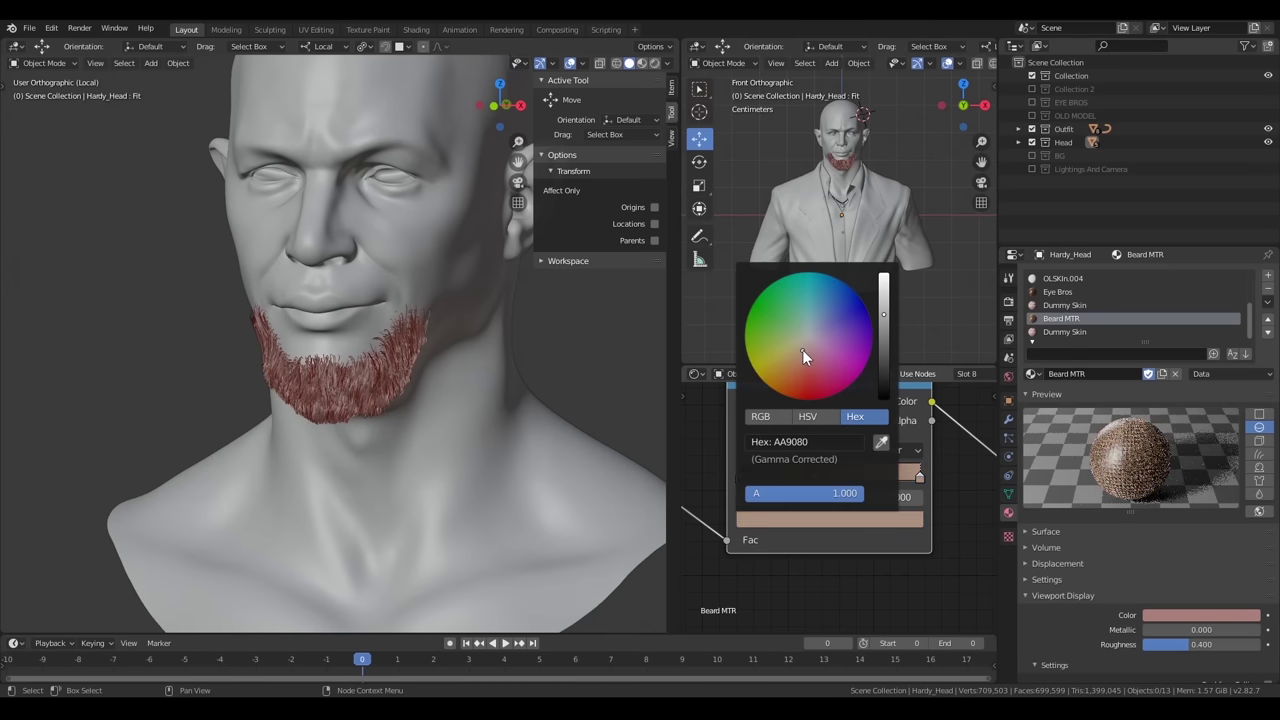
{"action": "left_click", "coordinate": [850, 478]}
{"action": "left_click_drag", "start_coordinate": [766, 479], "coordinate": [769, 479]}
{"action": "key", "text": "z"}
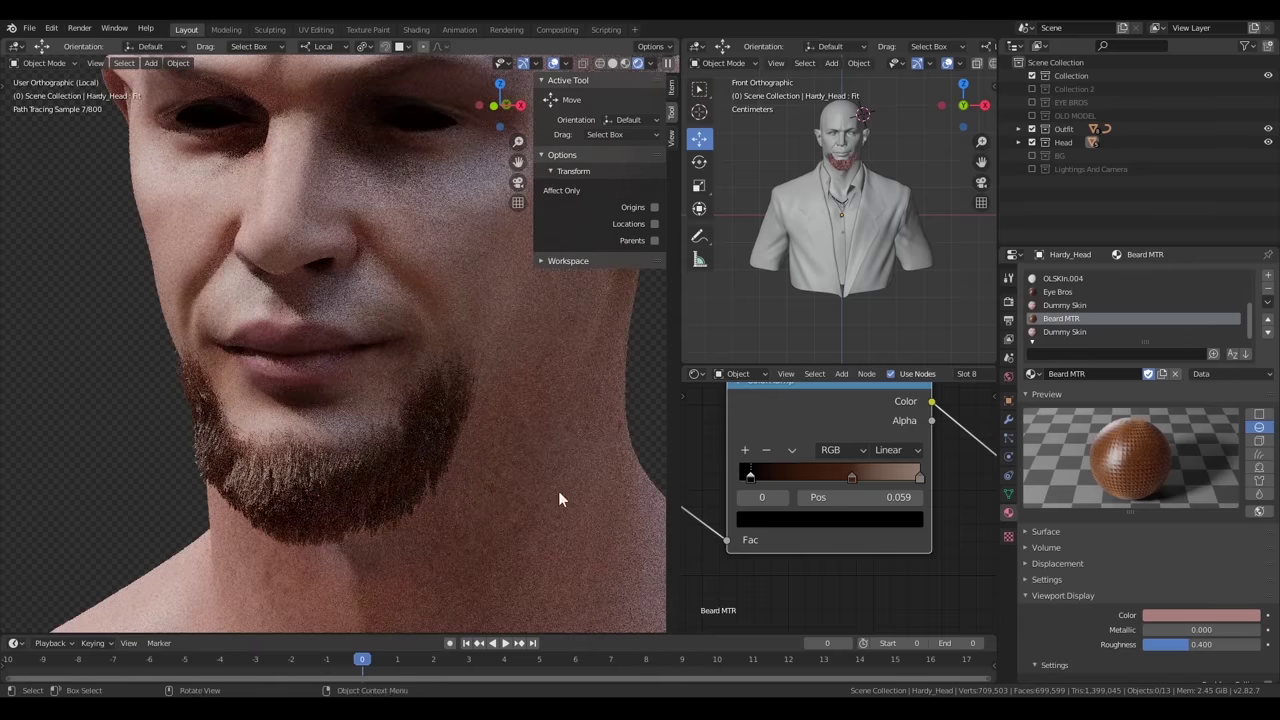
{"action": "scroll", "coordinate": [822, 405], "scroll_direction": "down", "scroll_amount": 3}
{"action": "scroll", "coordinate": [453, 372], "scroll_direction": "up", "scroll_amount": 2}
{"action": "scroll", "coordinate": [464, 497], "scroll_direction": "up", "scroll_amount": 2}
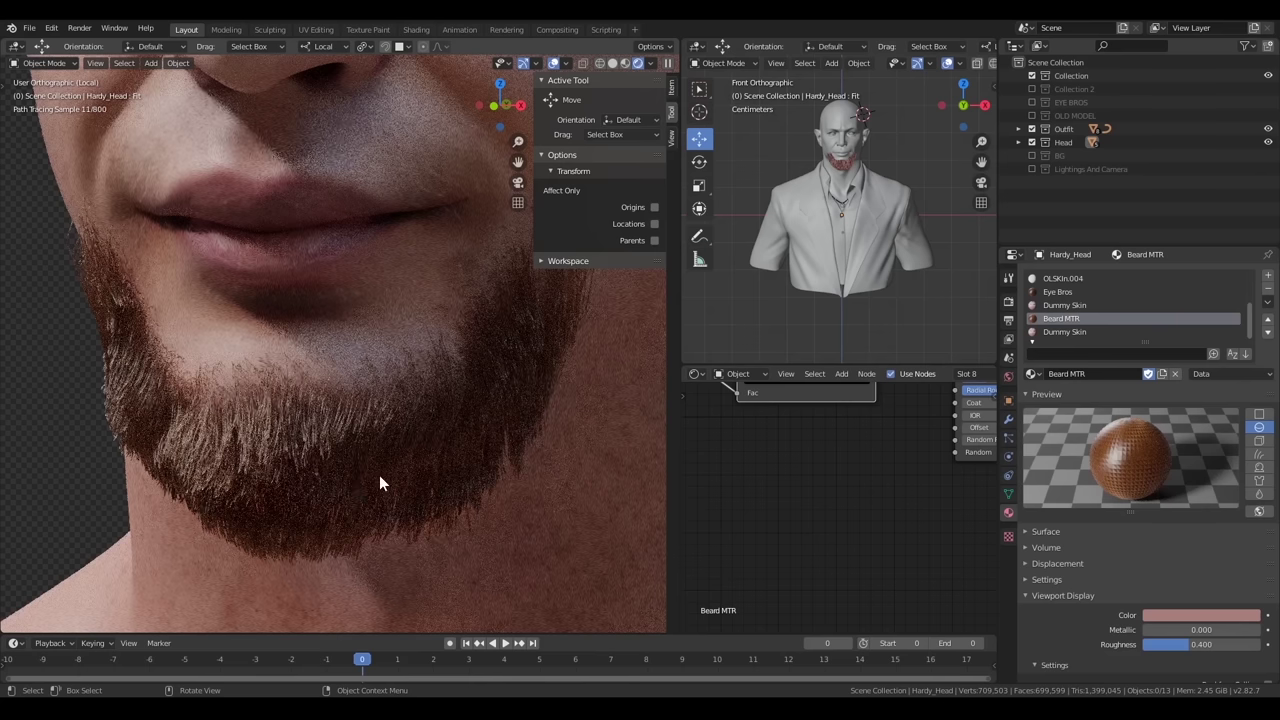
In solid shading, lengthen the beard strands along the lower jaw with an enlarged Length brush
{"action": "key", "text": "z"}
{"action": "left_click", "coordinate": [465, 475]}
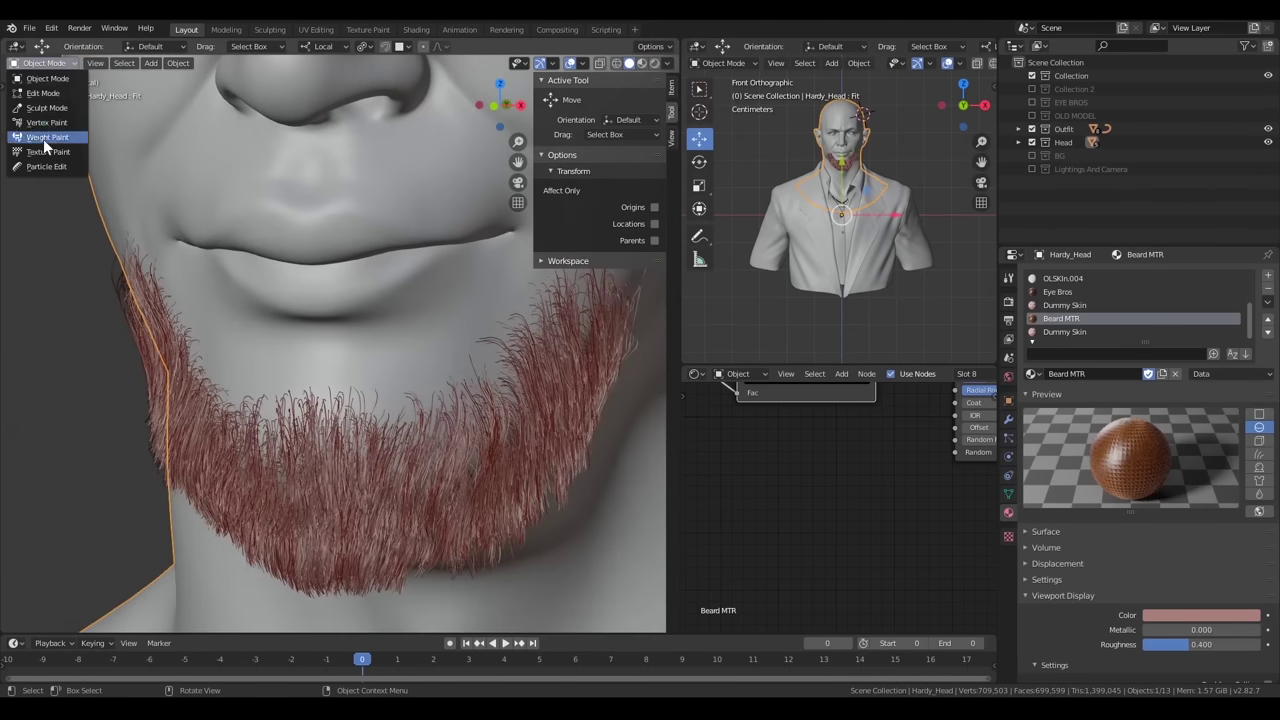
{"action": "left_click", "coordinate": [46, 166]}
{"action": "scroll", "coordinate": [186, 330], "scroll_direction": "down", "scroll_amount": 2}
{"action": "left_click", "coordinate": [19, 234]}
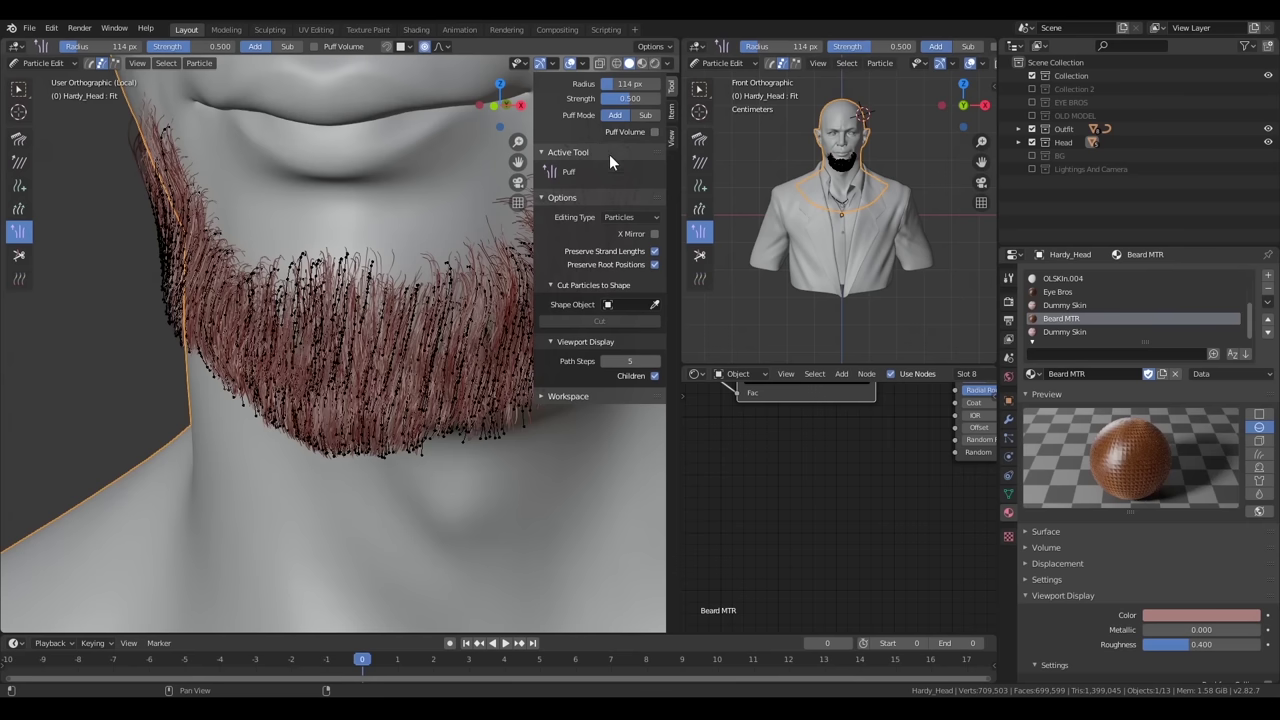
{"action": "left_click", "coordinate": [18, 208]}
{"action": "key", "text": "KP_1"}
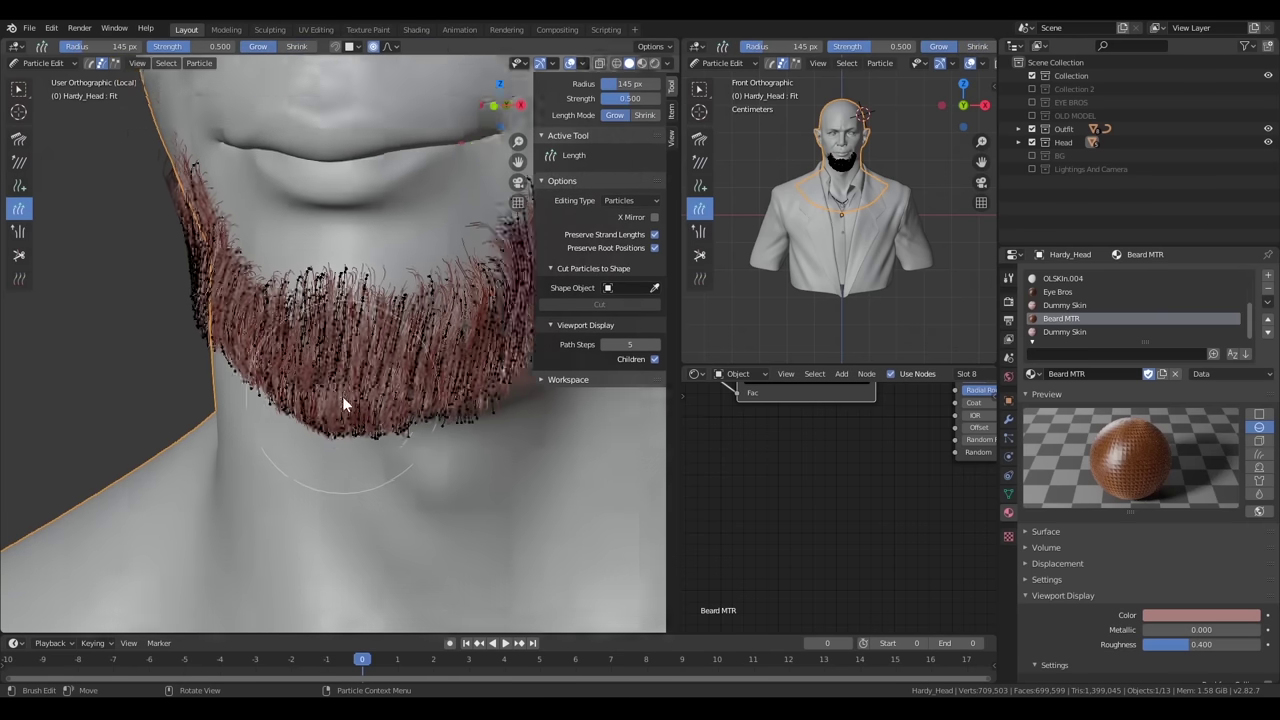
{"action": "key", "text": "f"}
{"action": "left_click", "coordinate": [316, 388]}
{"action": "scroll", "coordinate": [399, 451], "scroll_direction": "down", "scroll_amount": 2}
{"action": "left_click_drag", "start_coordinate": [399, 451], "coordinate": [246, 463]}
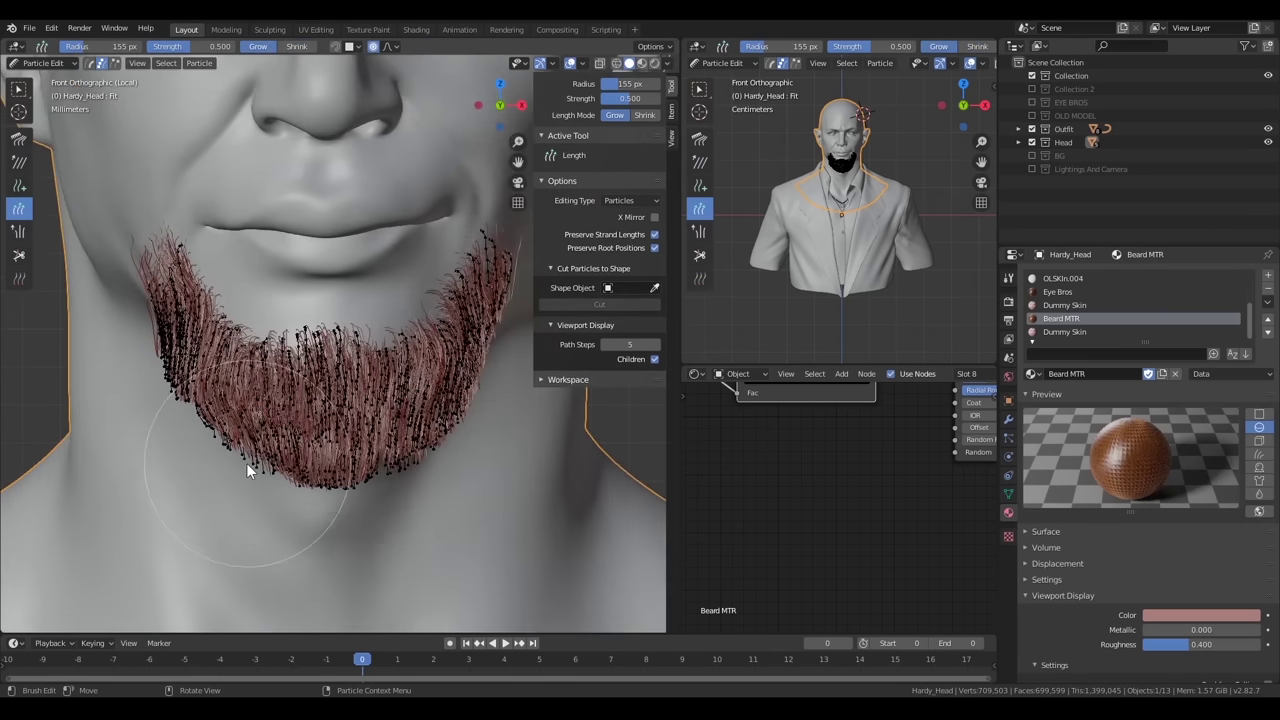
Select the Comb hair brush and shrink its radius
{"action": "key", "text": "f"}
{"action": "left_click", "coordinate": [431, 419]}
{"action": "left_click", "coordinate": [18, 138]}
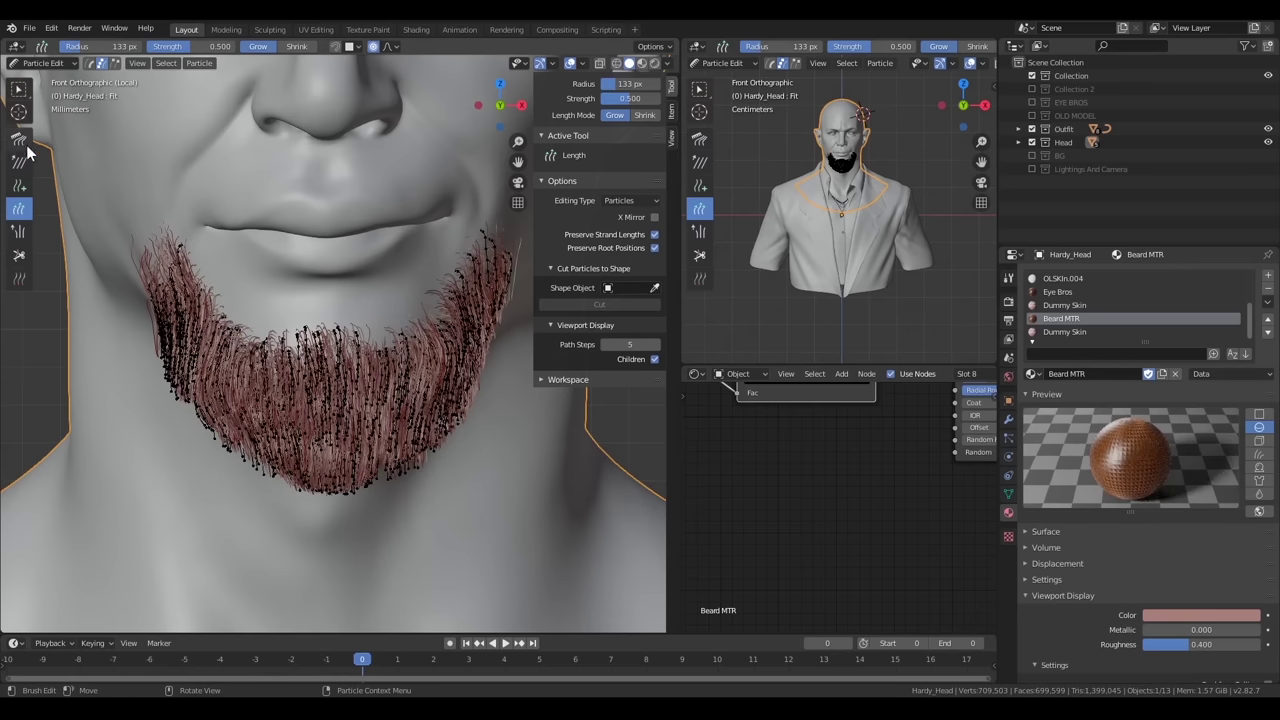
{"action": "key", "text": "f"}
{"action": "left_click", "coordinate": [190, 411]}
{"action": "key", "text": "f"}
{"action": "left_click", "coordinate": [354, 470]}
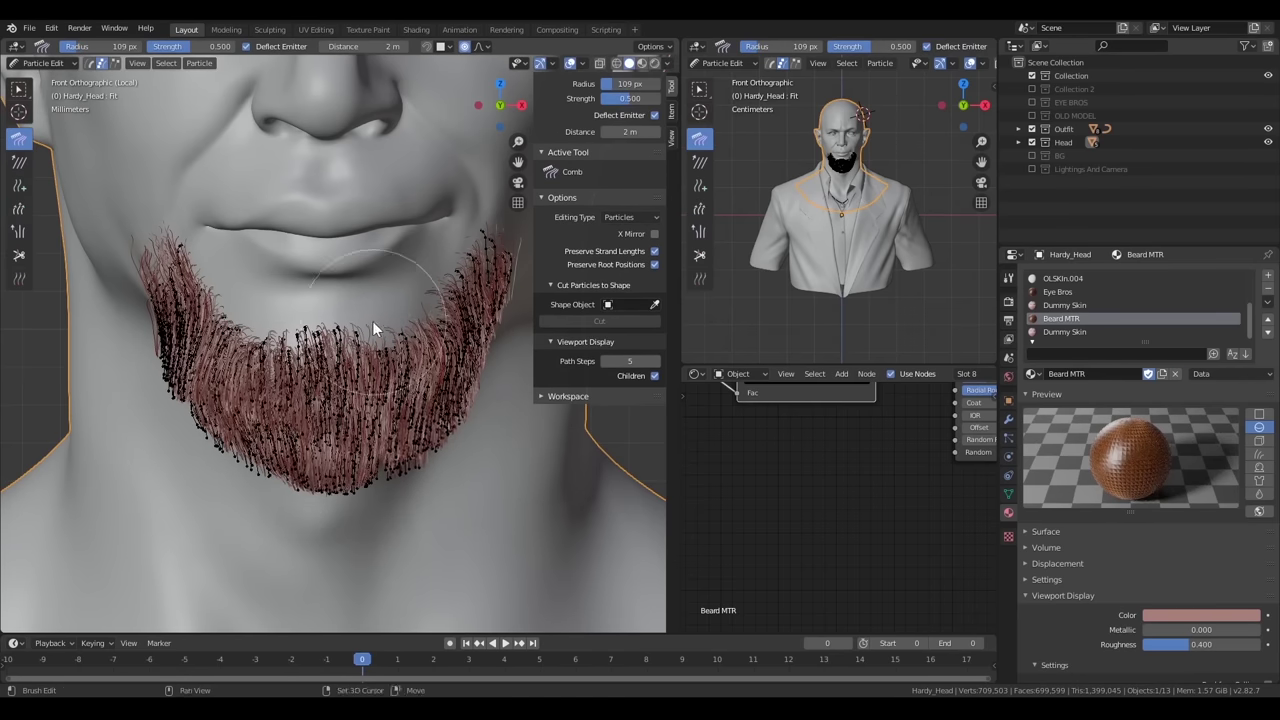
{"action": "middle_click_drag", "start_coordinate": [372, 321], "coordinate": [286, 290]}
Return to Object Mode and review the beard in rendered shading with the head selected
{"action": "left_click", "coordinate": [40, 62]}
{"action": "left_click", "coordinate": [45, 84]}
{"action": "key", "text": "z"}
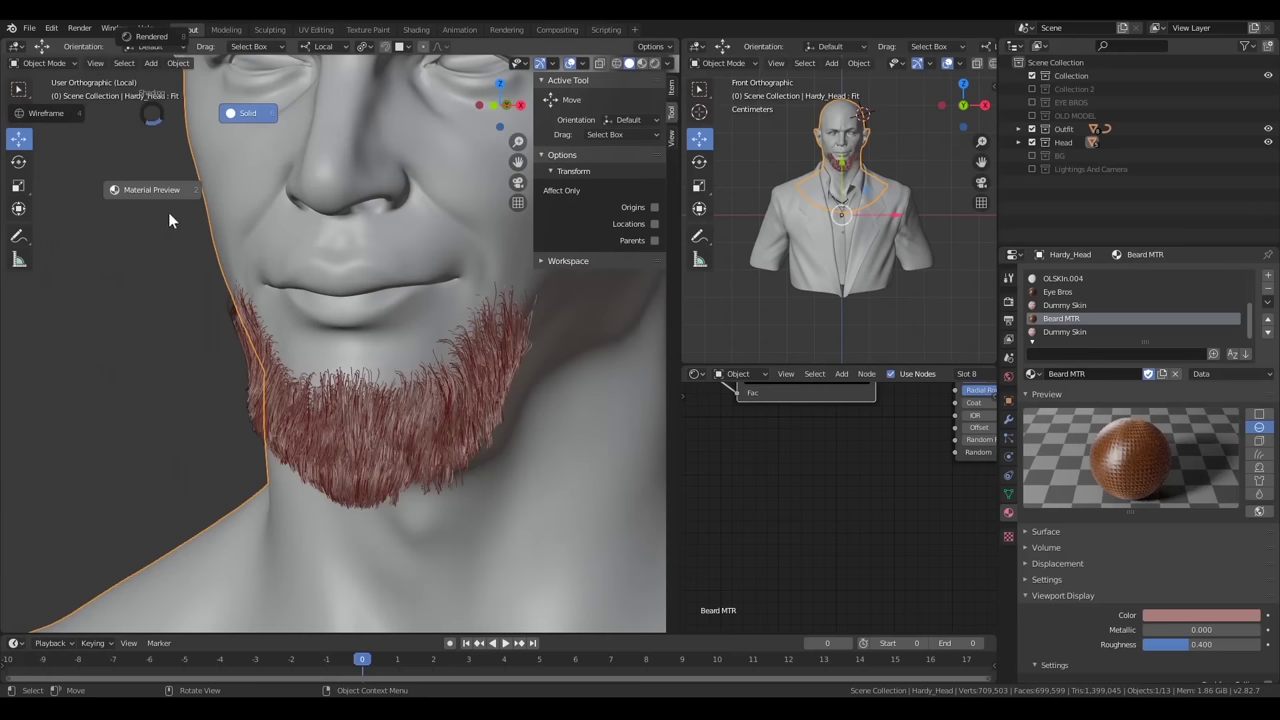
{"action": "left_click", "coordinate": [145, 39]}
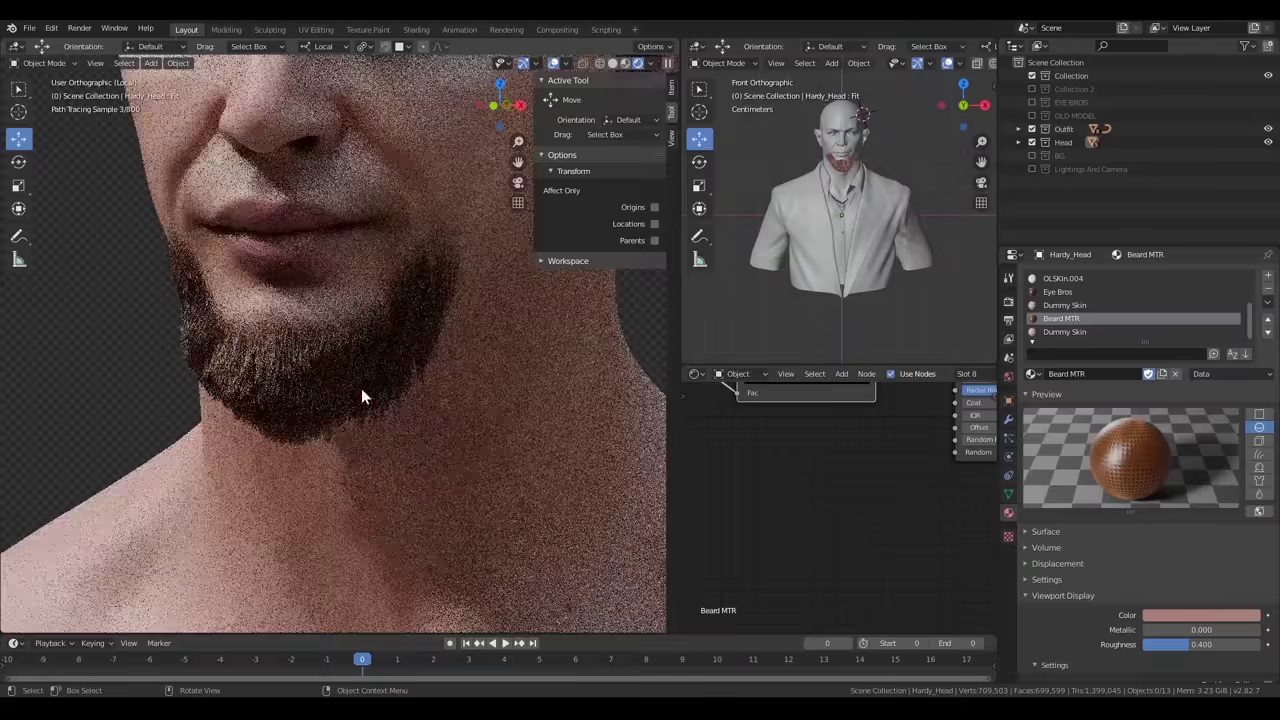
{"action": "scroll", "coordinate": [361, 388], "scroll_direction": "up", "scroll_amount": 2}
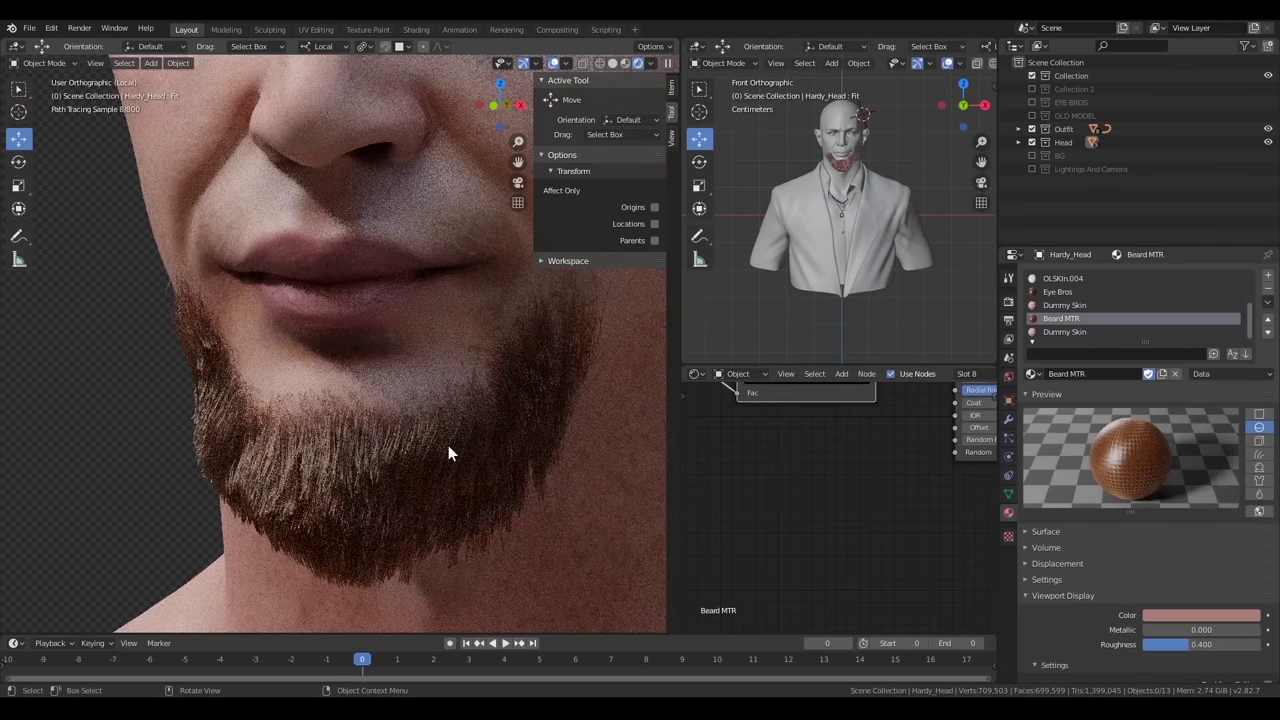
{"action": "left_click", "coordinate": [569, 494]}
Select the Dummy Skin slot, make the node editor a 3D Viewport, and restore solid shading
{"action": "left_click", "coordinate": [1060, 332]}
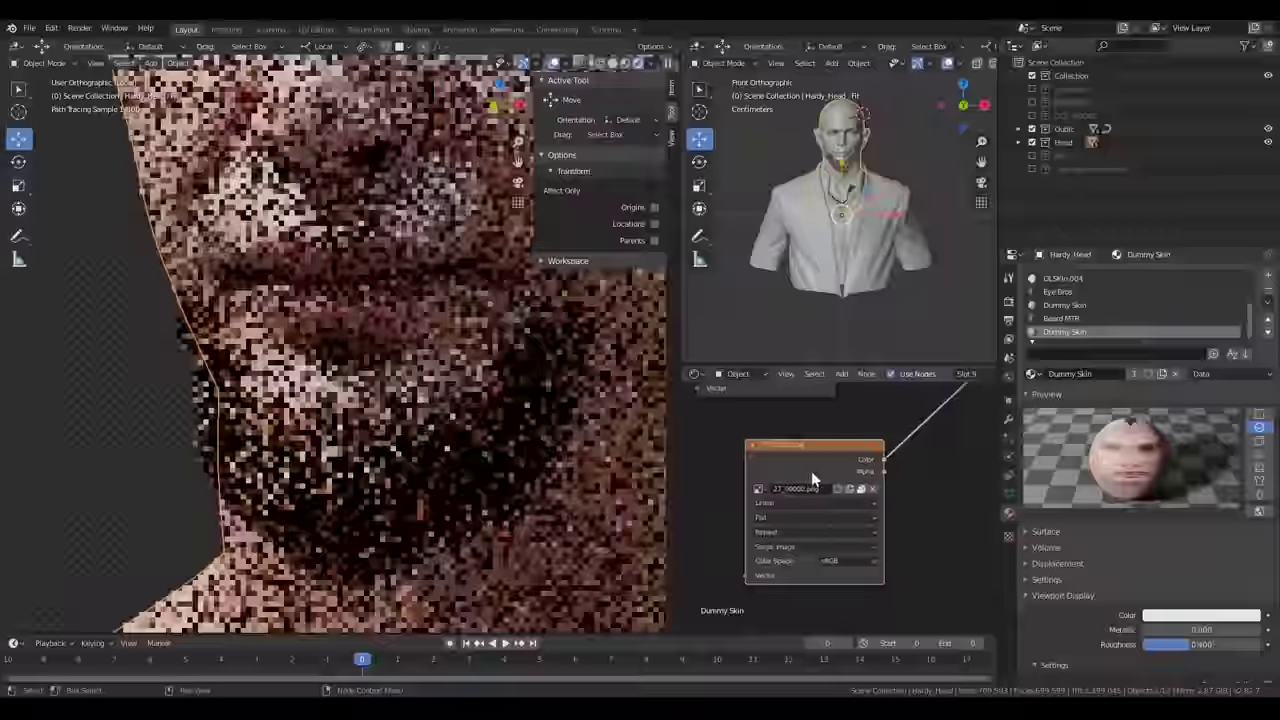
{"action": "scroll", "coordinate": [834, 493], "scroll_direction": "down", "scroll_amount": 3}
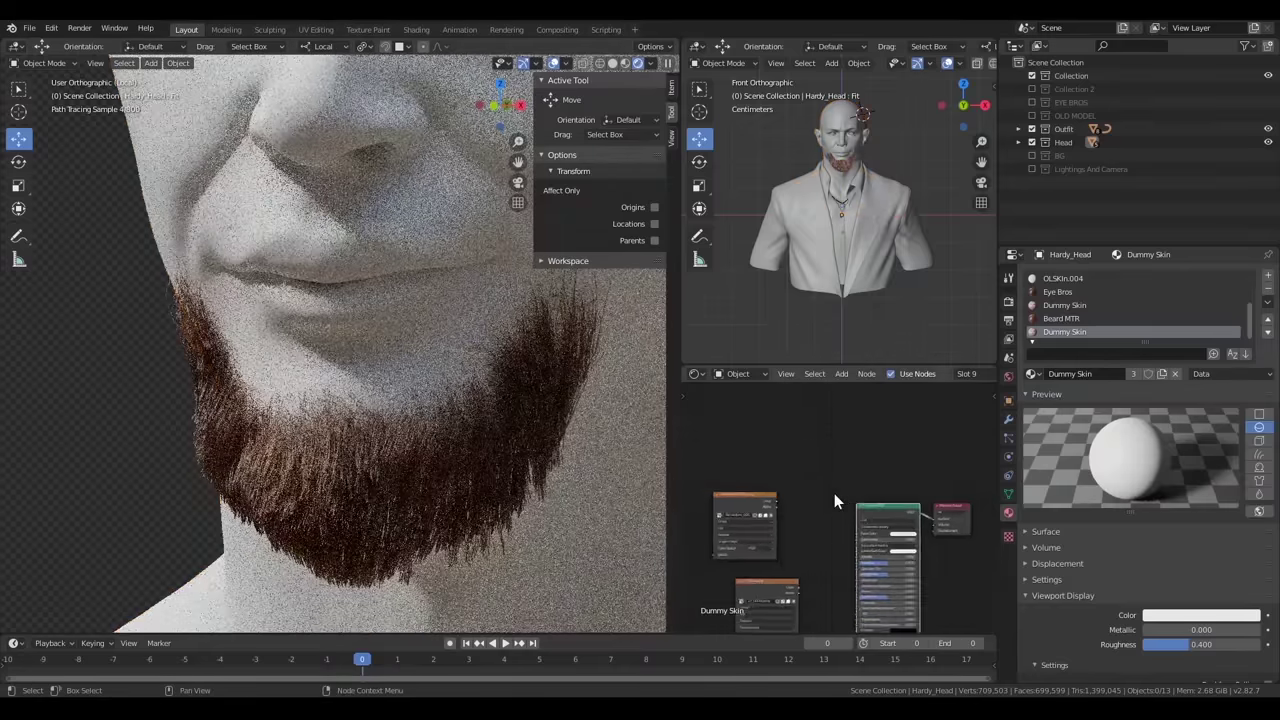
{"action": "scroll", "coordinate": [834, 493], "scroll_direction": "down", "scroll_amount": 2}
{"action": "left_click", "coordinate": [695, 373]}
{"action": "left_click", "coordinate": [725, 400]}
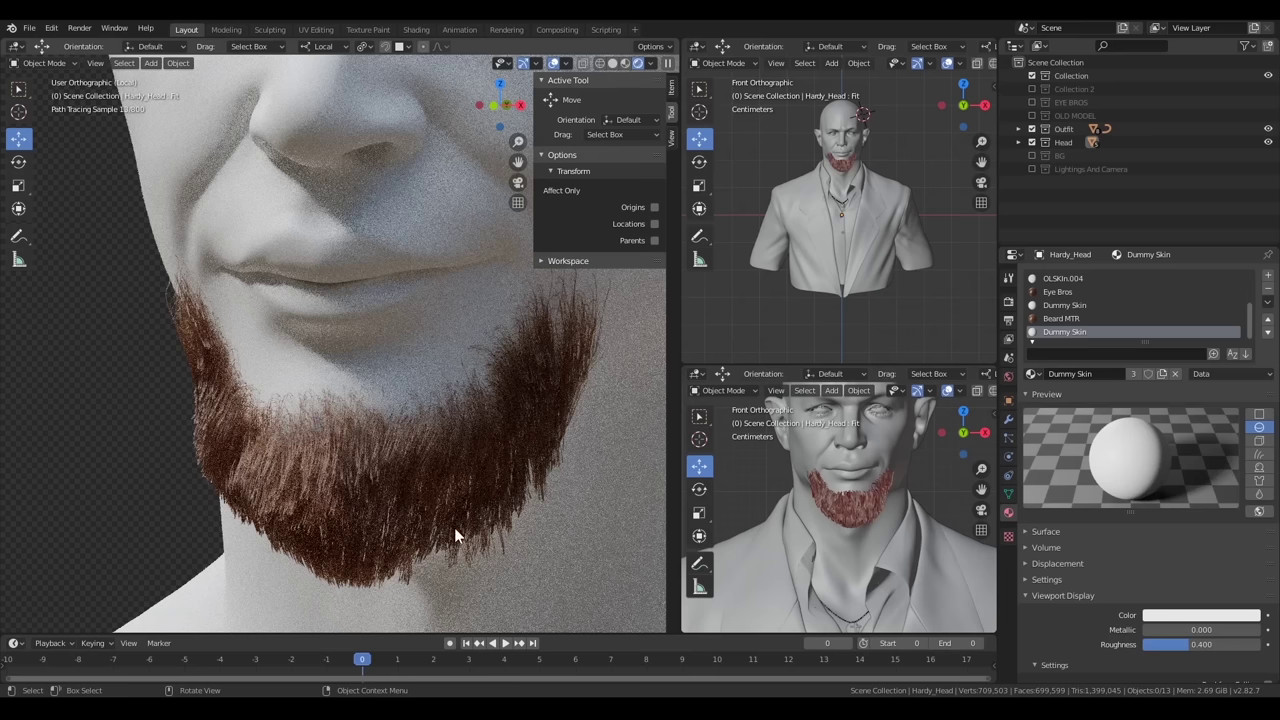
{"action": "key", "text": "z"}
{"action": "left_click", "coordinate": [371, 421]}
{"action": "scroll", "coordinate": [300, 250], "scroll_direction": "down", "scroll_amount": 3}
Hide the beard hair in the viewport and switch the head to Weight Paint mode
{"action": "left_click", "coordinate": [54, 62]}
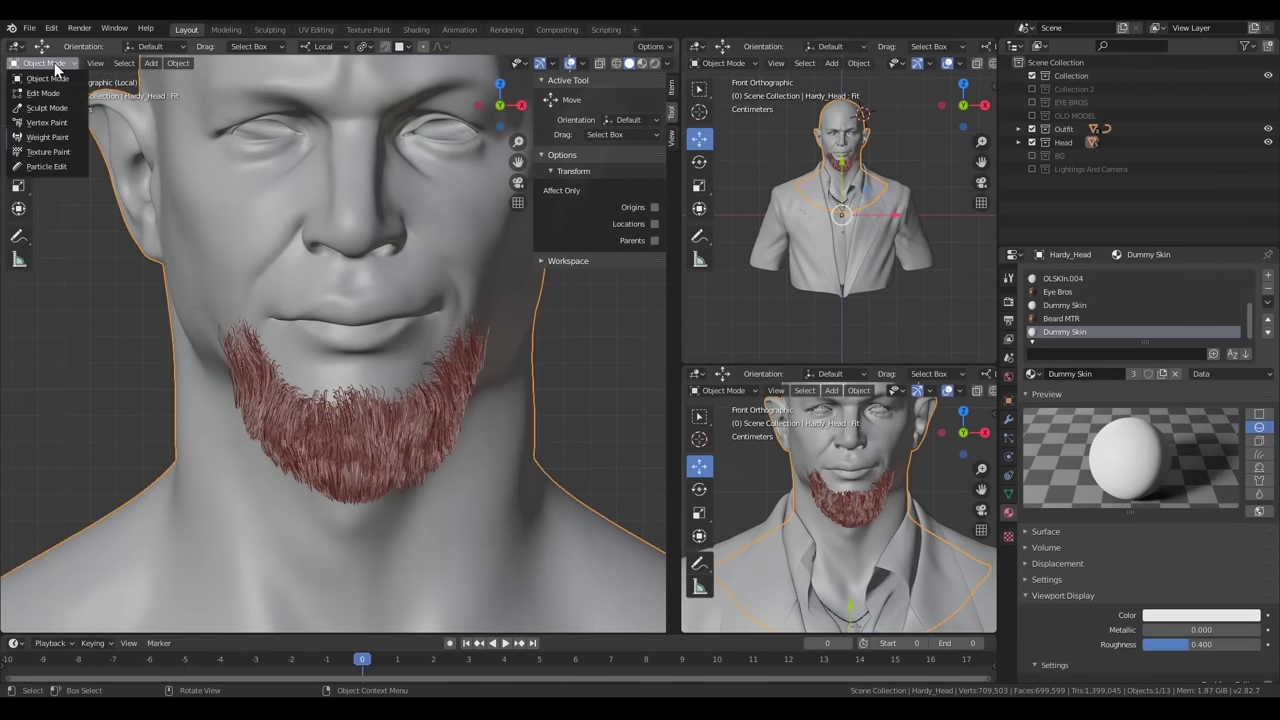
{"action": "left_click", "coordinate": [1008, 437]}
{"action": "scroll", "coordinate": [1241, 336], "scroll_direction": "up", "scroll_amount": 1}
{"action": "left_click", "coordinate": [1232, 278]}
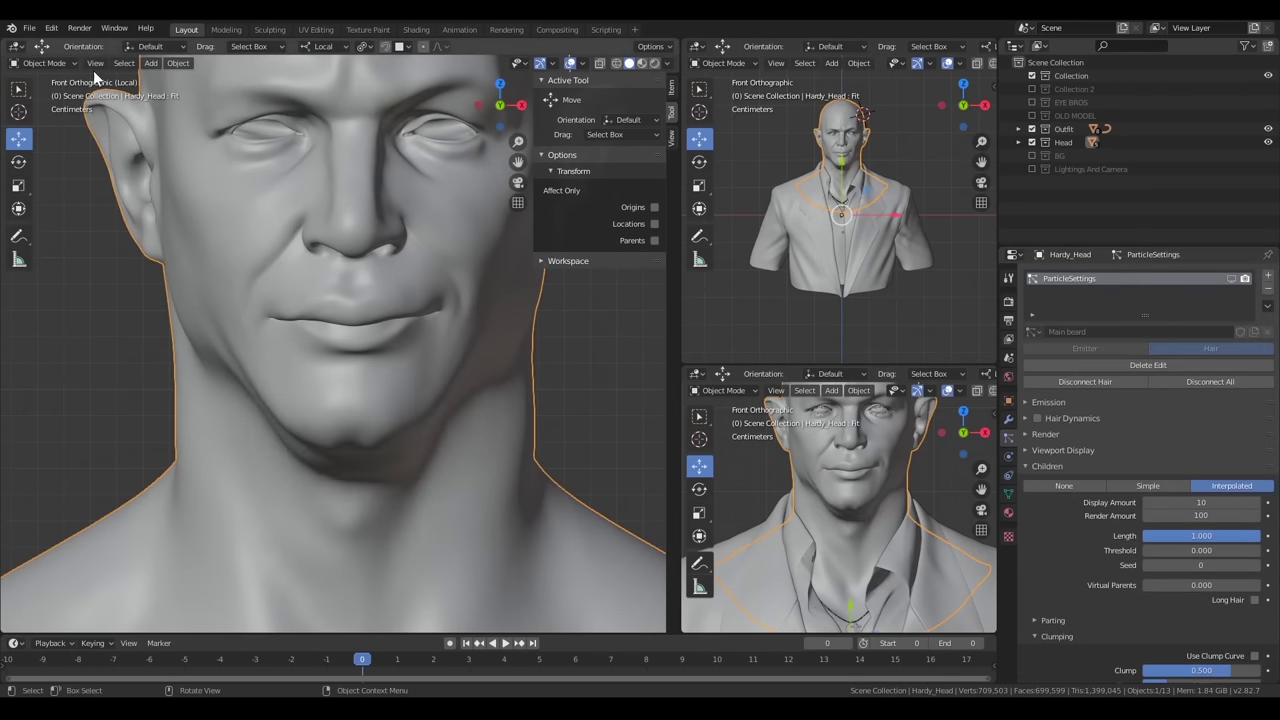
{"action": "left_click", "coordinate": [44, 62]}
{"action": "left_click", "coordinate": [45, 141]}
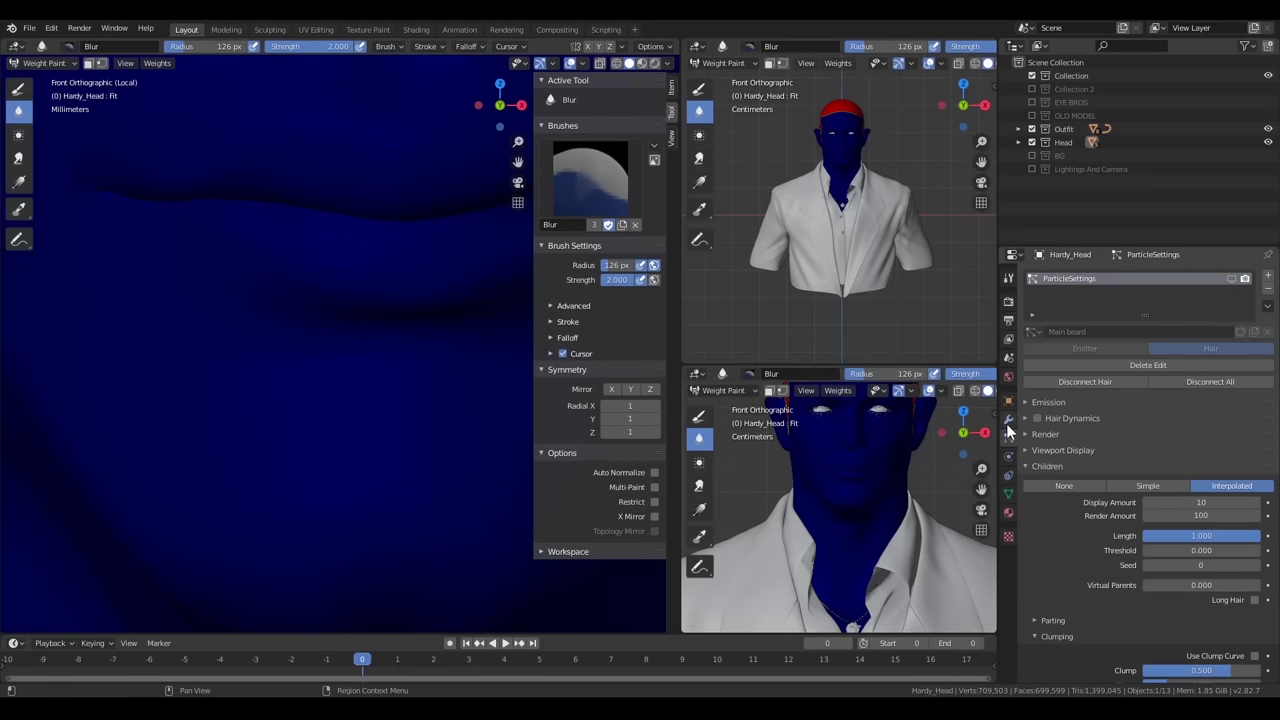
Select the Main Beard vertex group and paint extra weight along the chin edge with Draw
{"action": "left_click", "coordinate": [1008, 494]}
{"action": "left_click", "coordinate": [1058, 295]}
{"action": "left_click", "coordinate": [1062, 358]}
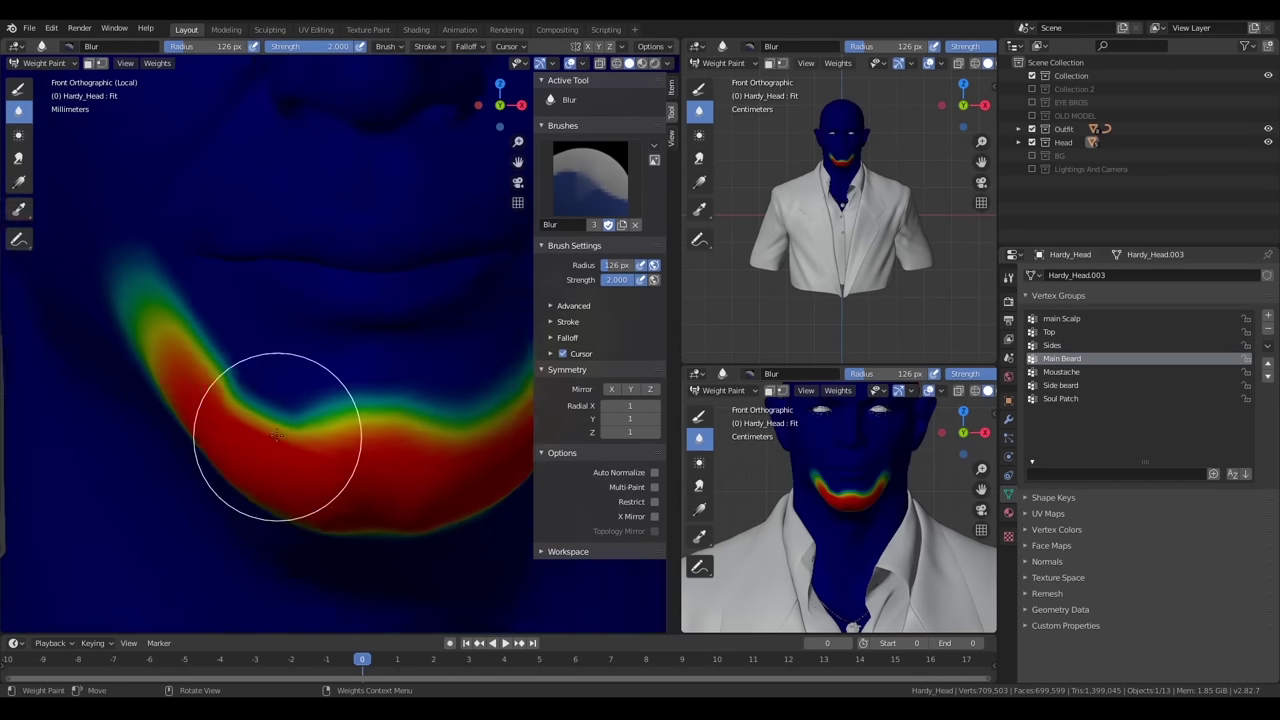
{"action": "left_click", "coordinate": [18, 88]}
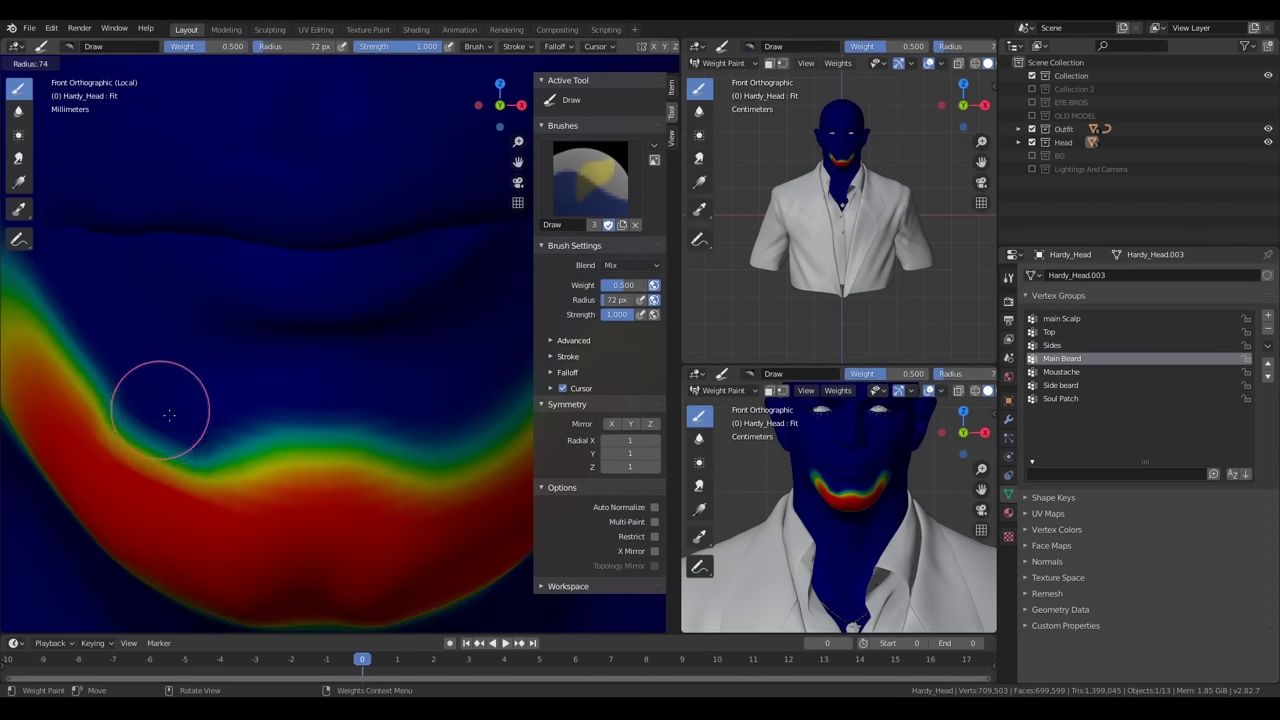
{"action": "left_click_drag", "start_coordinate": [171, 414], "coordinate": [100, 329]}
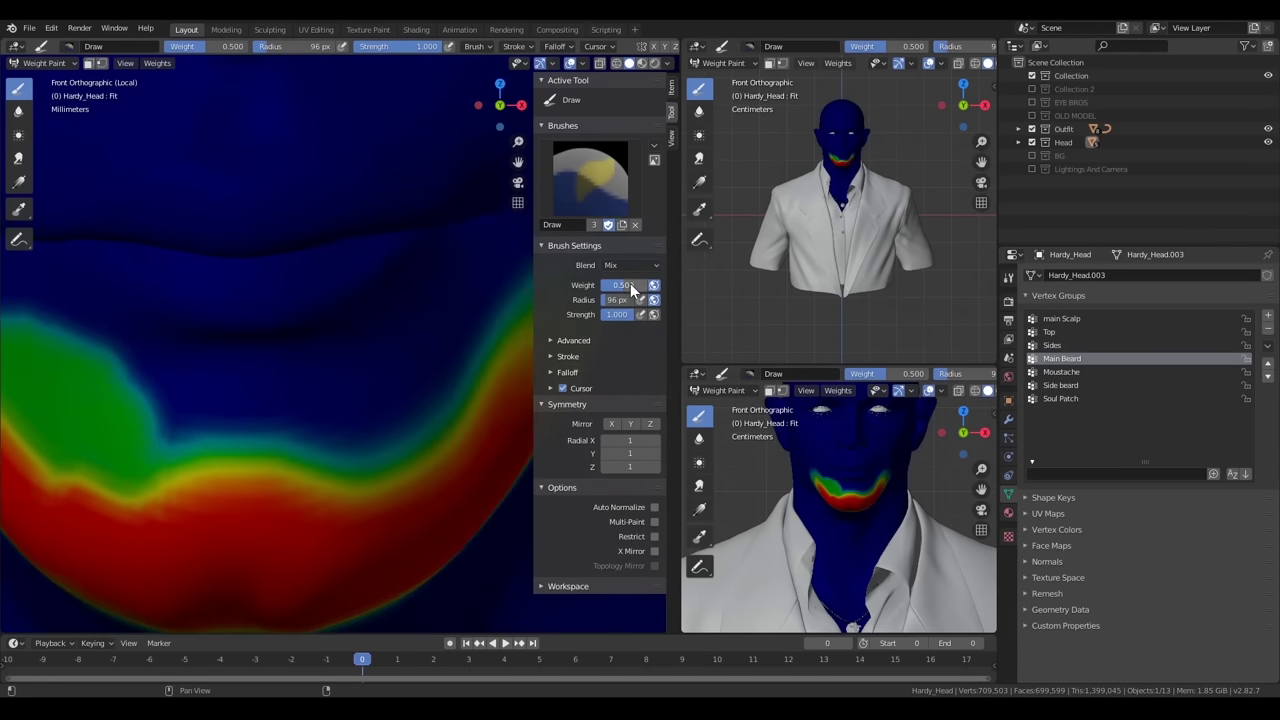
{"action": "left_click", "coordinate": [631, 285]}
Paint more beard weight across the chin at 0.5 strength, then undo the strokes
{"action": "type", "text": "1.000.5"}
{"action": "key", "text": "Return"}
{"action": "mouse_move", "coordinate": [100, 420]}
{"action": "left_mouse_down"}
{"action": "mouse_move", "coordinate": [243, 386]}
{"action": "mouse_move", "coordinate": [471, 286]}
{"action": "mouse_move", "coordinate": [390, 437]}
{"action": "left_mouse_up"}
{"action": "scroll", "coordinate": [390, 437], "scroll_direction": "up", "scroll_amount": 1}
{"action": "mouse_move", "coordinate": [257, 500]}
{"action": "left_mouse_down"}
{"action": "mouse_move", "coordinate": [129, 434]}
{"action": "mouse_move", "coordinate": [271, 491]}
{"action": "mouse_move", "coordinate": [303, 452]}
{"action": "left_mouse_up"}
{"action": "key", "text": "ctrl+z"}
{"action": "key", "text": "ctrl+z"}
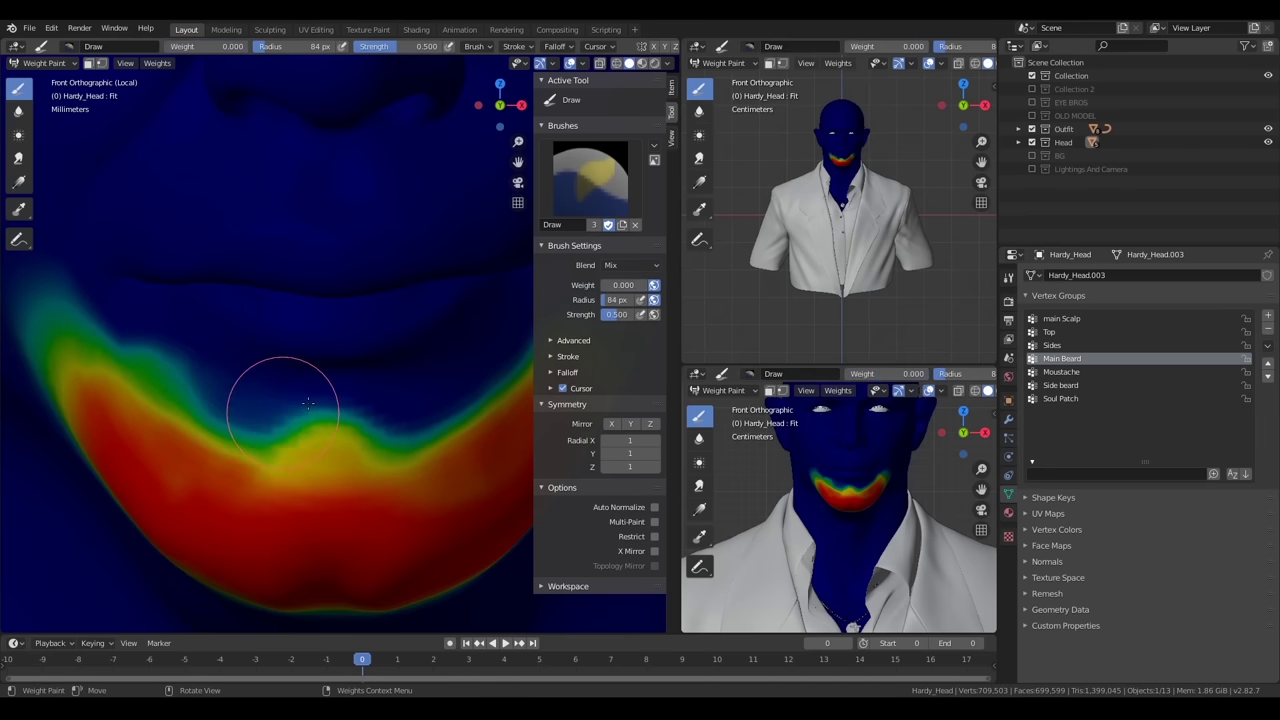
Smooth the beard weight edges across the chin with the Blur brush
{"action": "scroll", "coordinate": [300, 380], "scroll_direction": "down", "scroll_amount": 1}
{"action": "scroll", "coordinate": [320, 343], "scroll_direction": "down", "scroll_amount": 1}
{"action": "left_click", "coordinate": [18, 135]}
{"action": "left_click", "coordinate": [18, 112]}
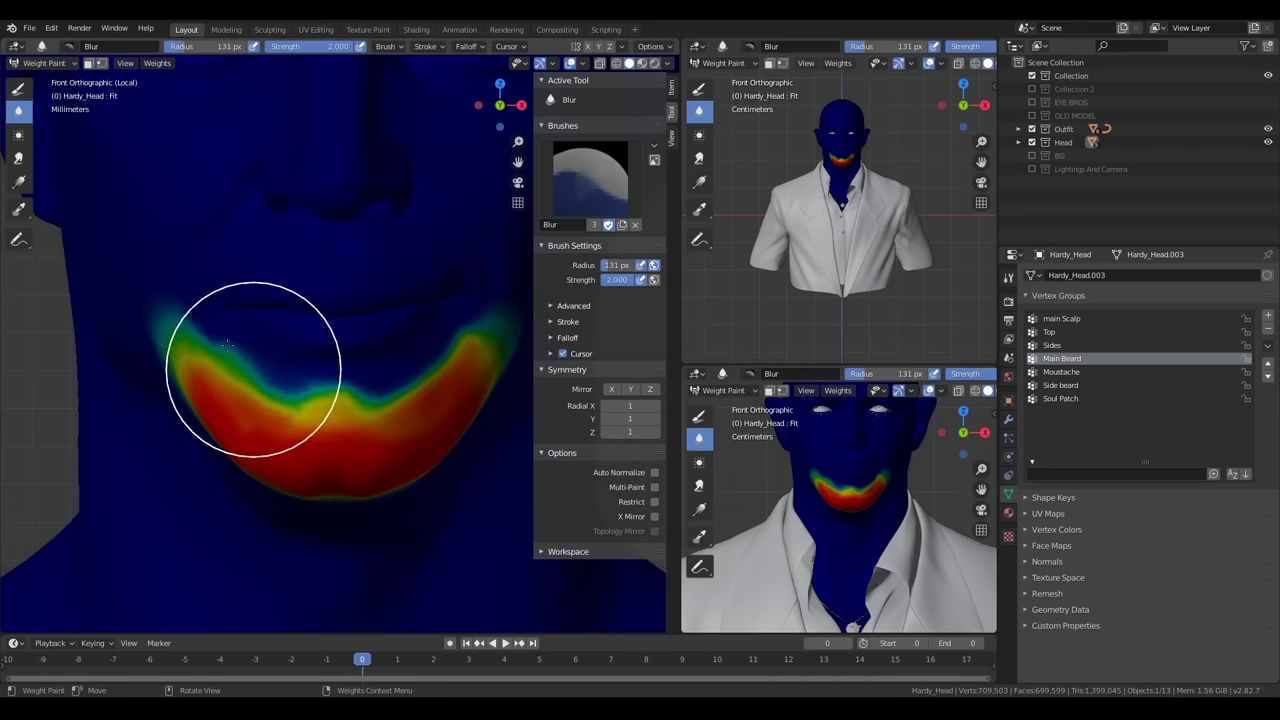
{"action": "mouse_move", "coordinate": [385, 378]}
{"action": "left_mouse_down"}
{"action": "mouse_move", "coordinate": [271, 371]}
{"action": "mouse_move", "coordinate": [391, 394]}
{"action": "mouse_move", "coordinate": [157, 343]}
{"action": "left_mouse_up"}
Return to Object Mode and make the beard hair visible again
{"action": "left_click", "coordinate": [45, 63]}
{"action": "left_click", "coordinate": [60, 80]}
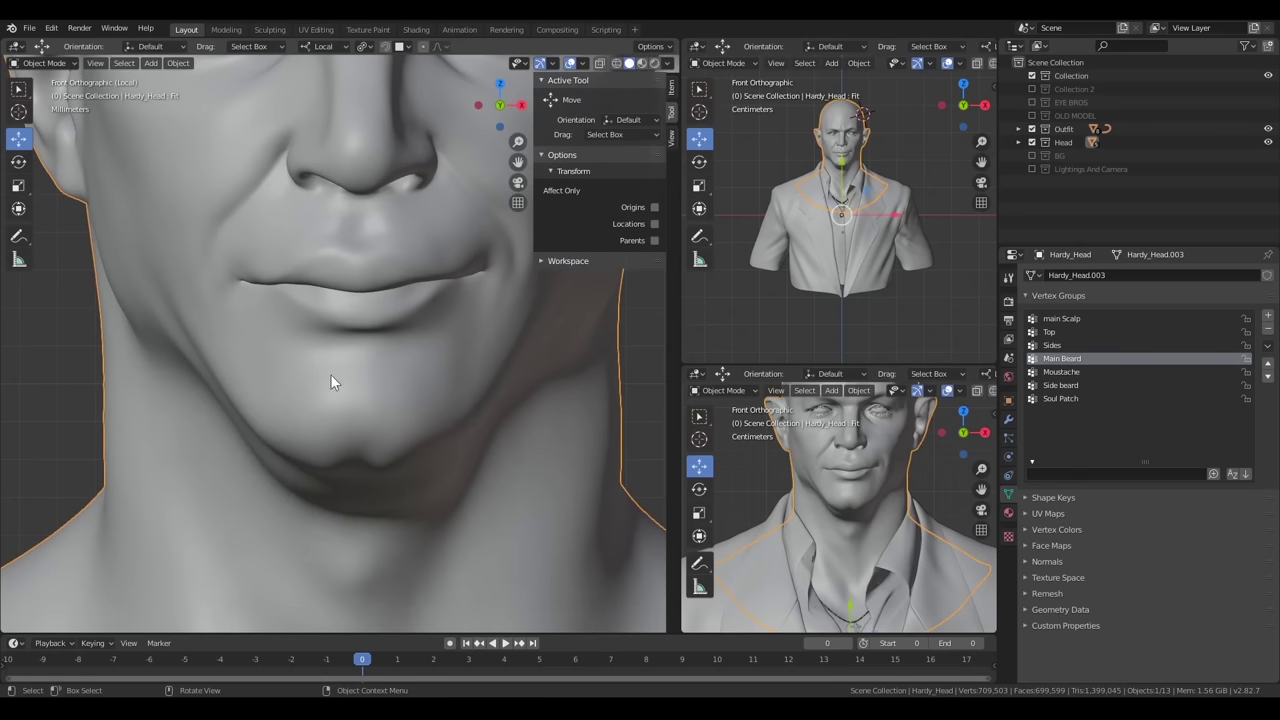
{"action": "left_click", "coordinate": [1010, 494]}
{"action": "left_click", "coordinate": [1232, 279]}
{"action": "scroll", "coordinate": [480, 419], "scroll_direction": "down", "scroll_amount": 2}
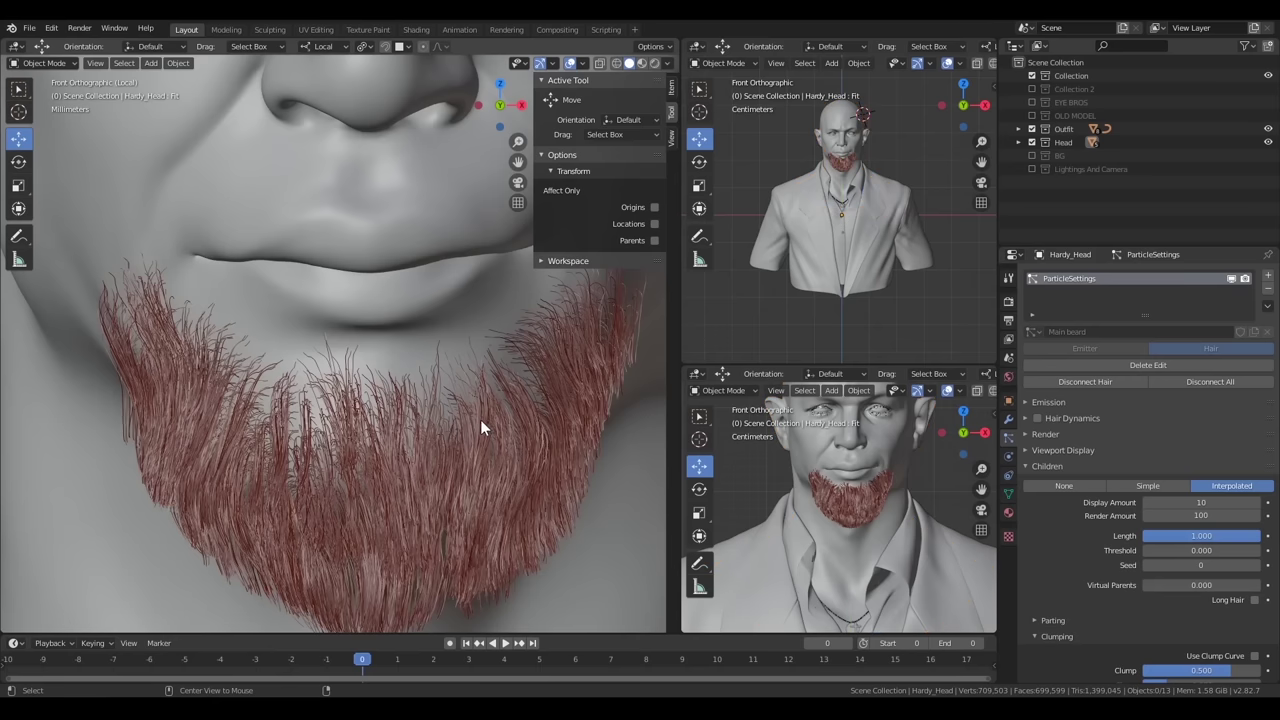
{"action": "scroll", "coordinate": [342, 398], "scroll_direction": "down", "scroll_amount": 4}
Preview the beard in rendered shading, return to solid, and add a second particle system
{"action": "key", "text": "z"}
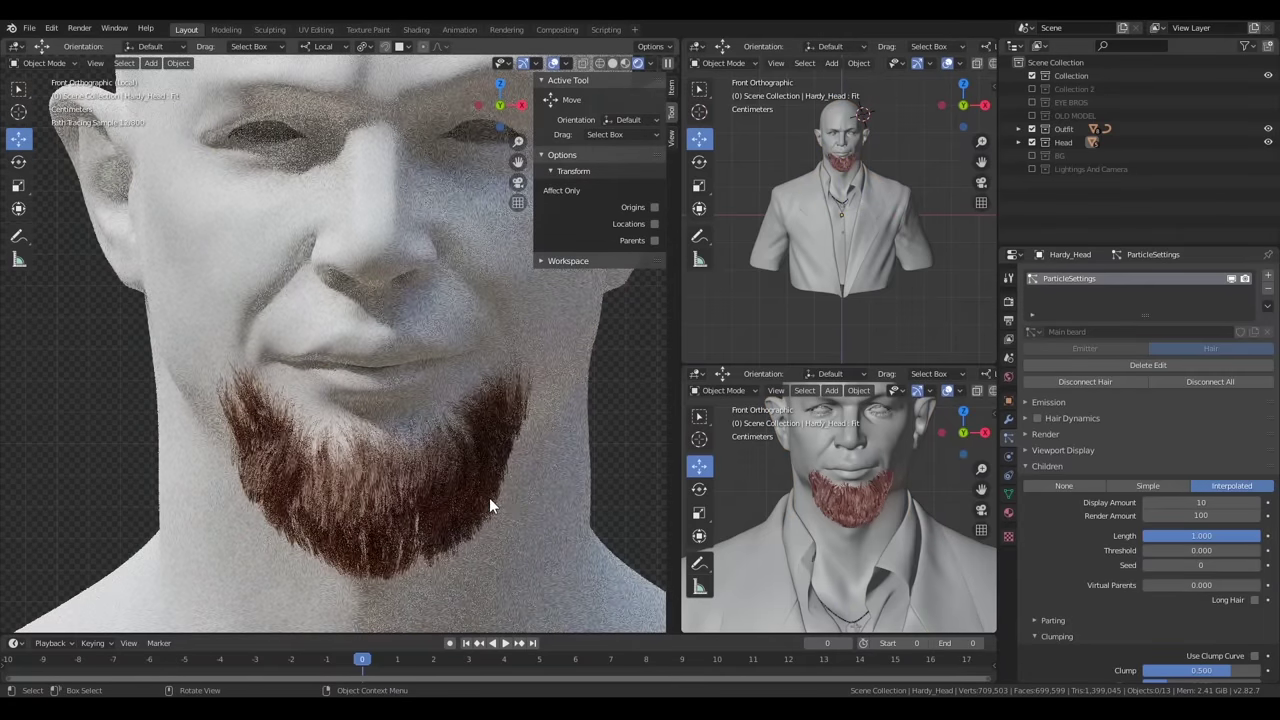
{"action": "key", "text": "z"}
{"action": "left_click", "coordinate": [560, 497]}
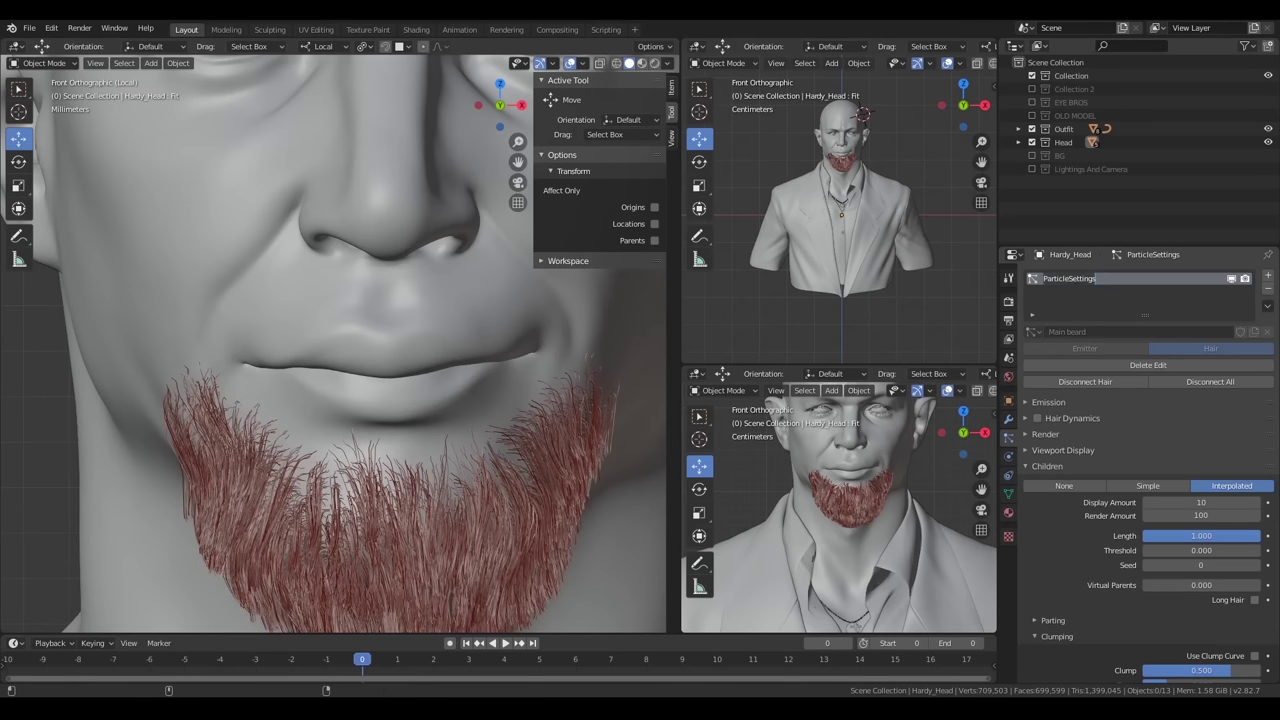
{"action": "type", "text": "main beard"}
{"action": "left_click", "coordinate": [1268, 275]}
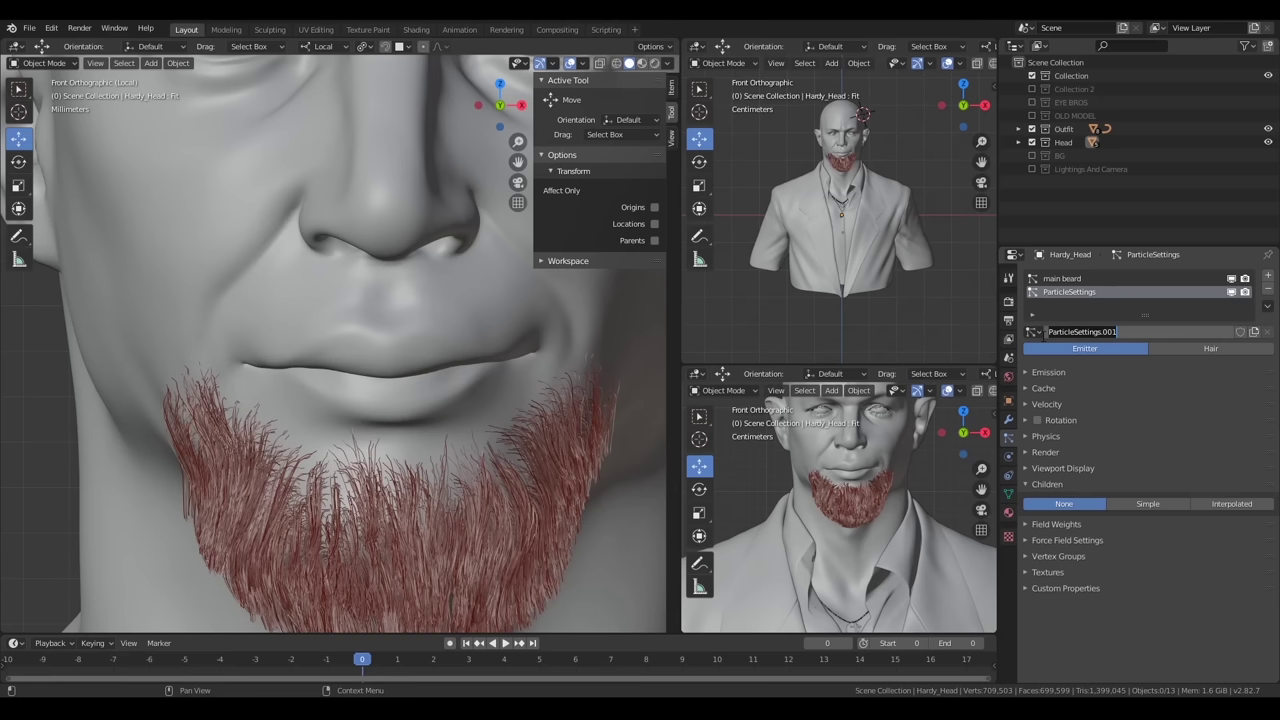
Check the Moustache vertex group name, then make the new system Hair with 300 strands
{"action": "left_click", "coordinate": [1008, 493]}
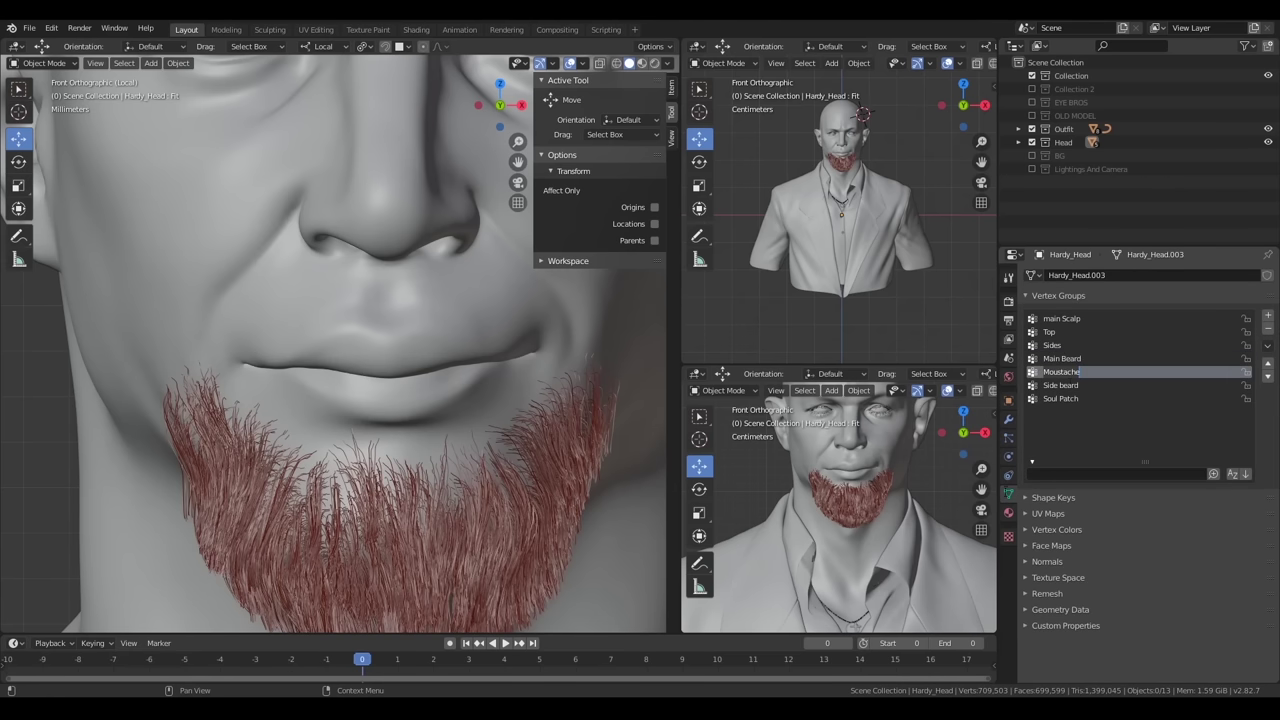
{"action": "key", "text": "ctrl+shift+Tab"}
{"action": "key", "text": "ctrl+shift+Tab"}
{"action": "key", "text": "ctrl+shift+Tab"}
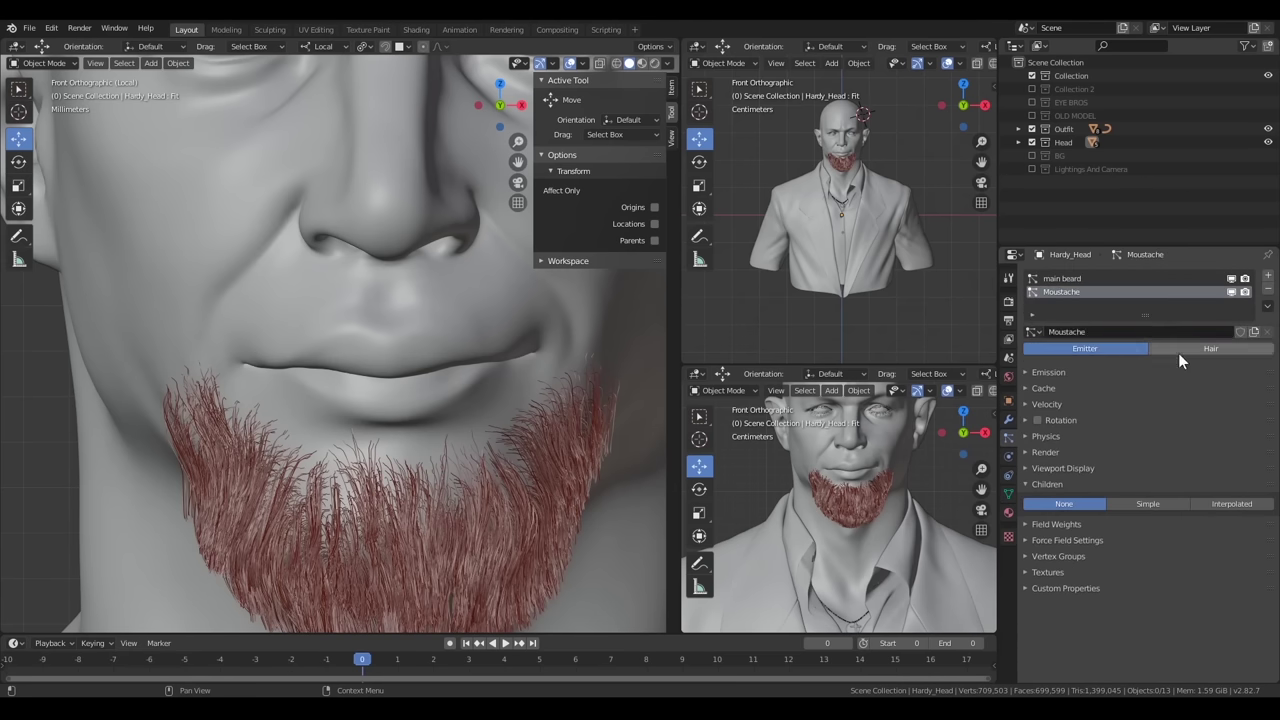
{"action": "left_click", "coordinate": [1178, 349]}
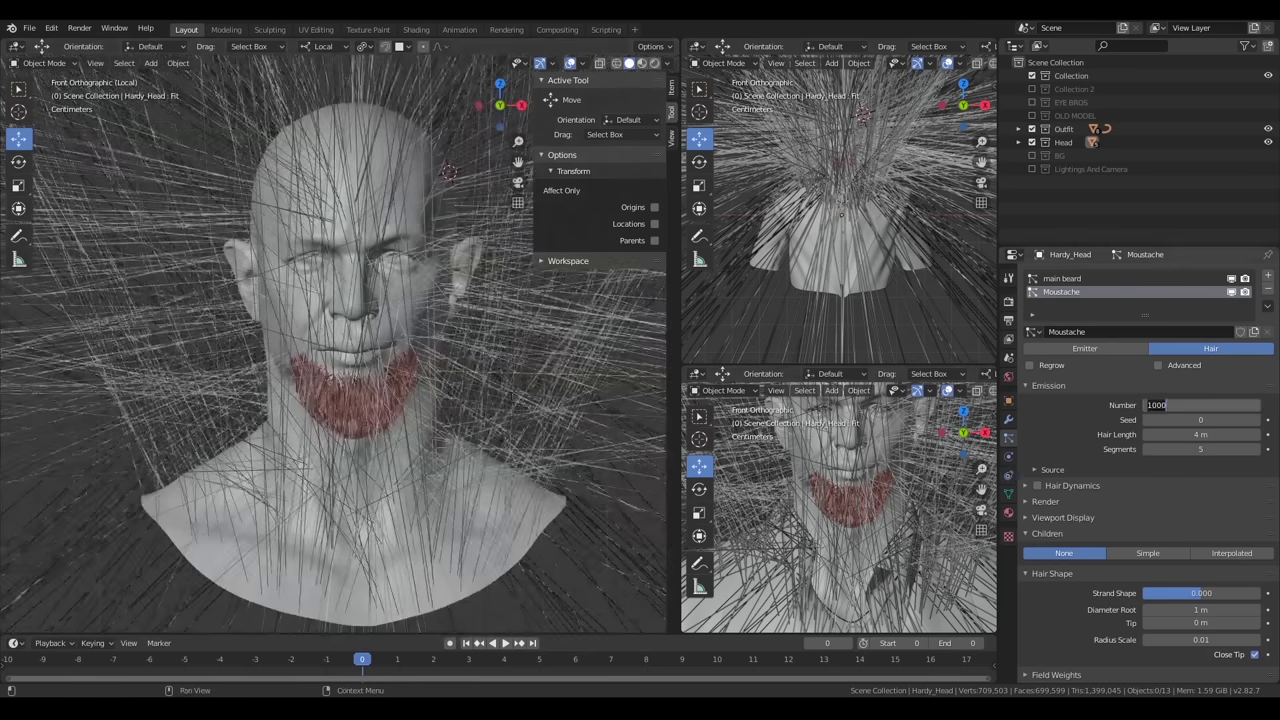
{"action": "type", "text": "500"}
{"action": "key", "text": "Return"}
{"action": "scroll", "coordinate": [471, 372], "scroll_direction": "up", "scroll_amount": 3}
{"action": "key", "text": "ctrl+s"}
{"action": "key", "text": "Return"}
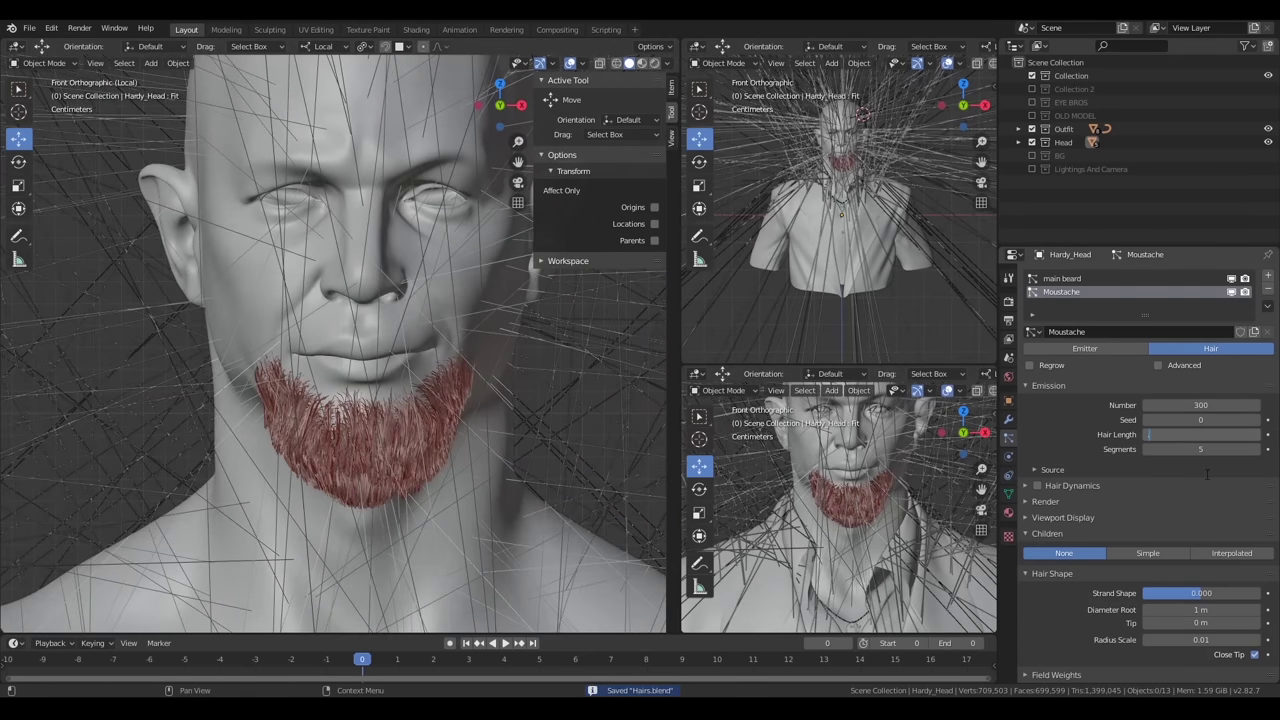
Set the moustache hair length to 0.02 m
{"action": "double_click", "coordinate": [1200, 434]}
{"action": "type", "text": "0.015"}
{"action": "key", "text": "Return"}
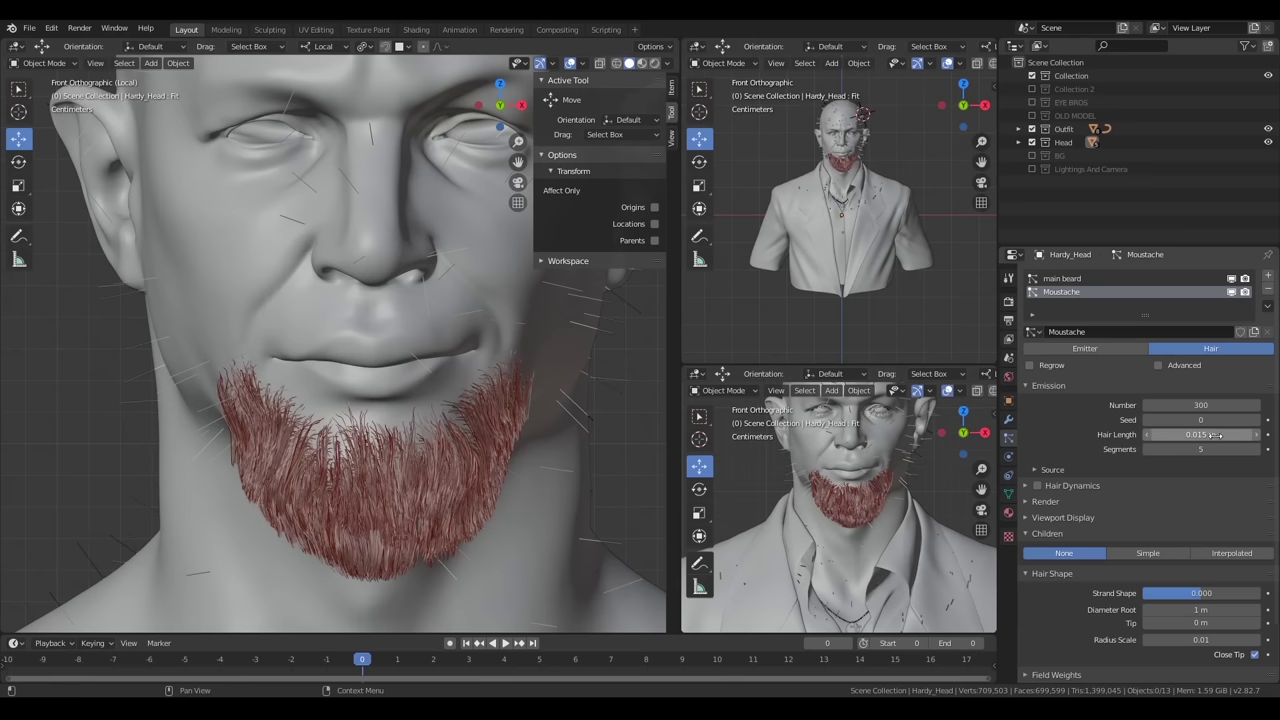
{"action": "key", "text": "Return"}
Set the hair Density vertex group to Moustache
{"action": "left_click", "coordinate": [1185, 533]}
{"action": "scroll", "coordinate": [1120, 566], "scroll_direction": "down", "scroll_amount": 2}
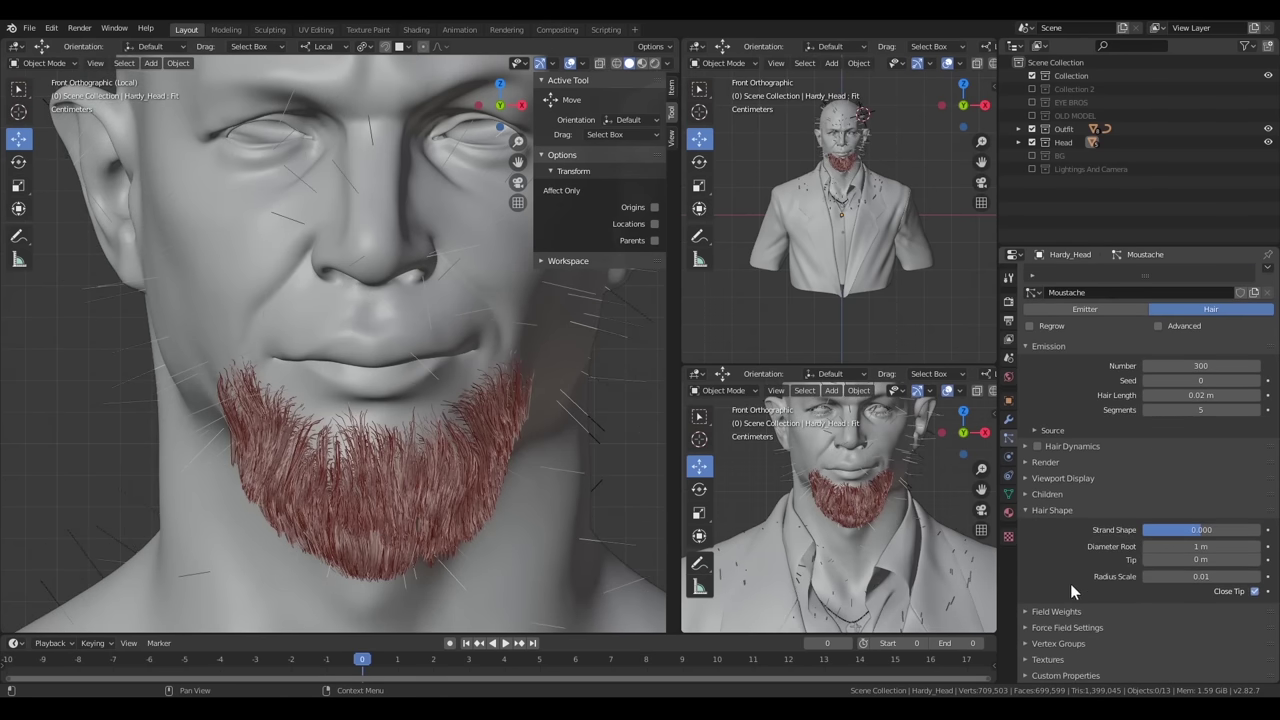
{"action": "left_click", "coordinate": [1052, 645]}
{"action": "scroll", "coordinate": [1100, 600], "scroll_direction": "down", "scroll_amount": 2}
{"action": "left_click", "coordinate": [1168, 583]}
{"action": "left_click", "coordinate": [1170, 457]}
Assign the Beard MTR material to the moustache hair
{"action": "scroll", "coordinate": [418, 485], "scroll_direction": "up", "scroll_amount": 3}
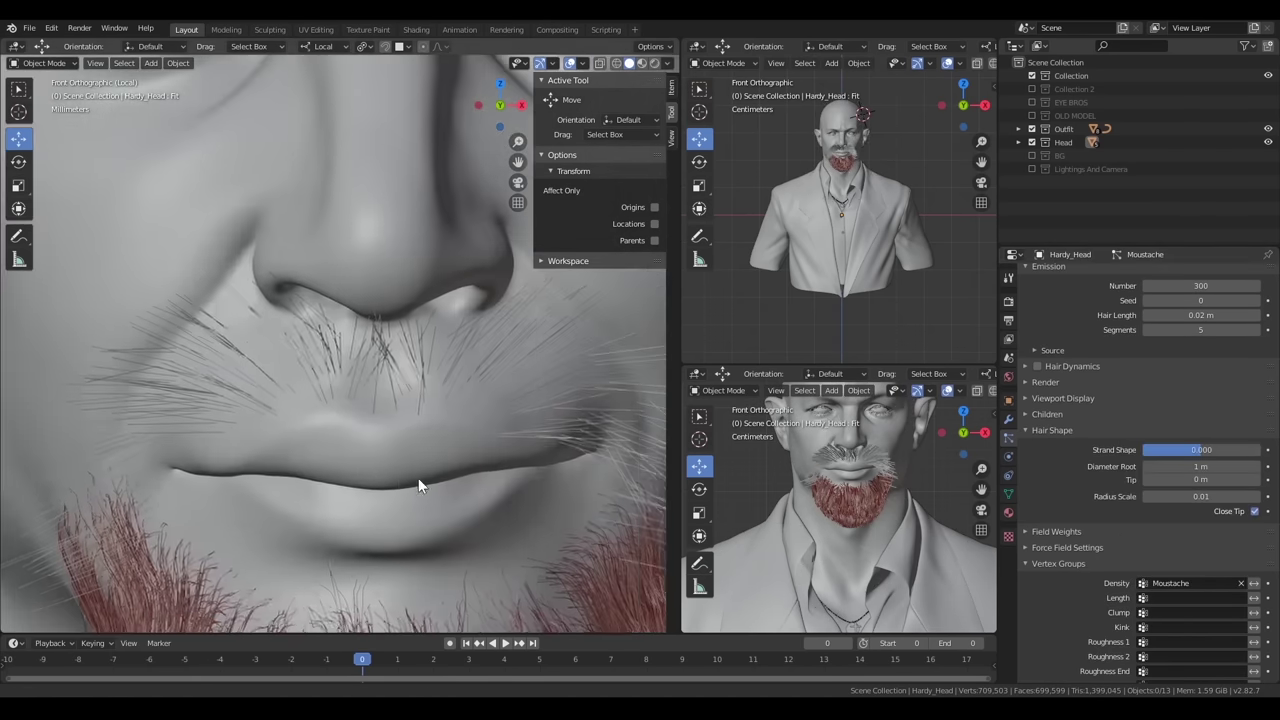
{"action": "scroll", "coordinate": [1204, 420], "scroll_direction": "up", "scroll_amount": 2}
{"action": "left_click", "coordinate": [1205, 462]}
{"action": "left_click", "coordinate": [1208, 498]}
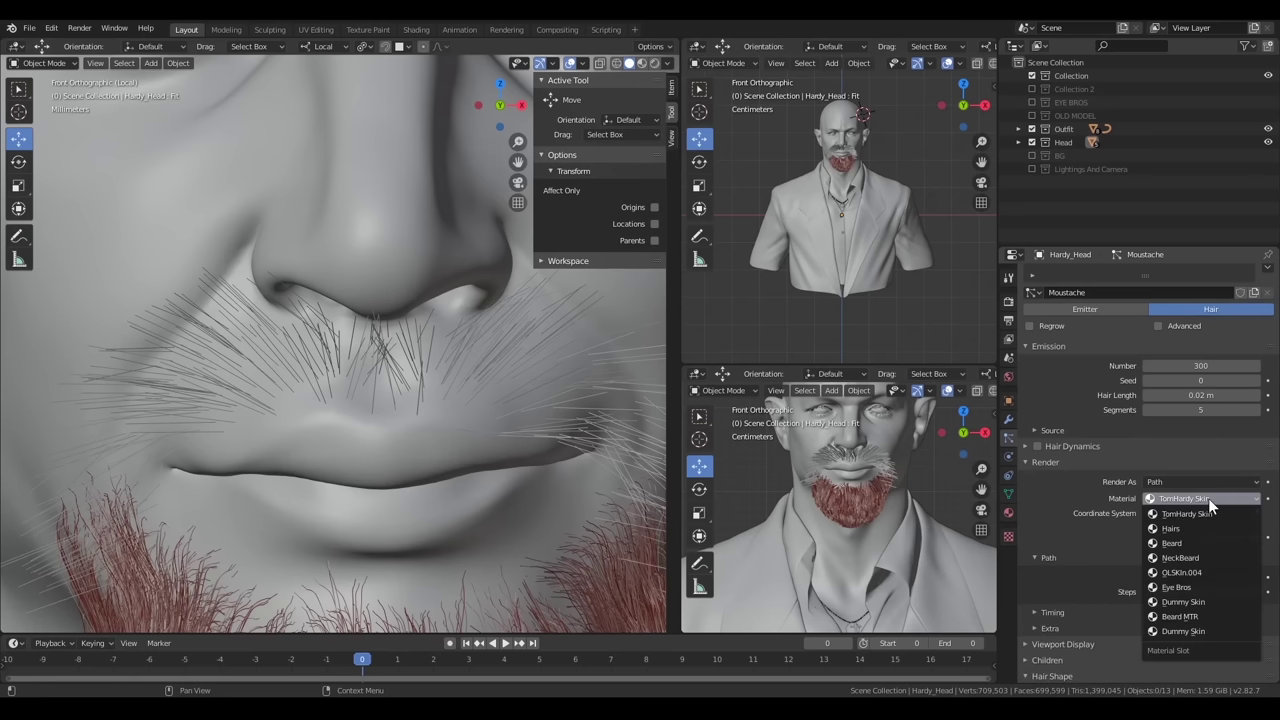
{"action": "left_click", "coordinate": [1193, 617]}
{"action": "scroll", "coordinate": [294, 486], "scroll_direction": "down", "scroll_amount": 3}
{"action": "left_click", "coordinate": [1042, 461]}
Enlarge the particle system list, enter Particle Edit, and comb the moustache down and outward
{"action": "left_click", "coordinate": [1048, 346]}
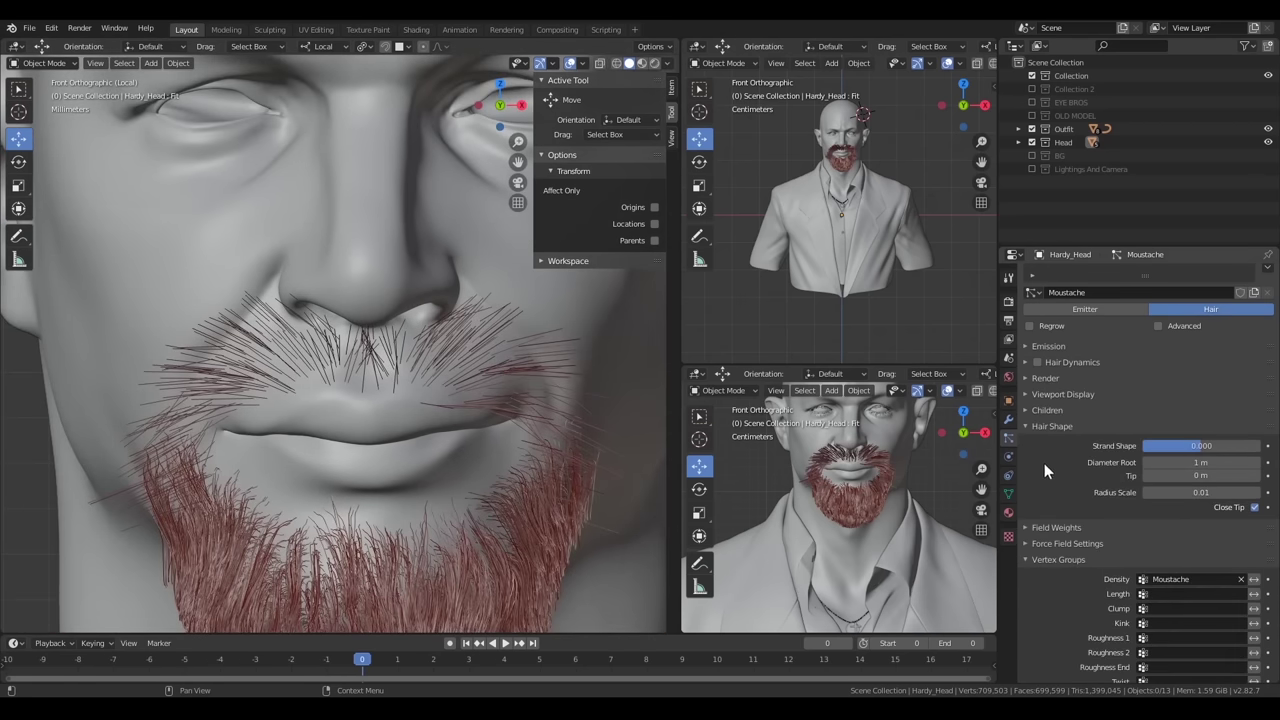
{"action": "left_click", "coordinate": [1052, 426]}
{"action": "left_click_drag", "start_coordinate": [1145, 276], "coordinate": [1145, 316]}
{"action": "left_click", "coordinate": [1052, 465]}
{"action": "left_click", "coordinate": [1052, 465]}
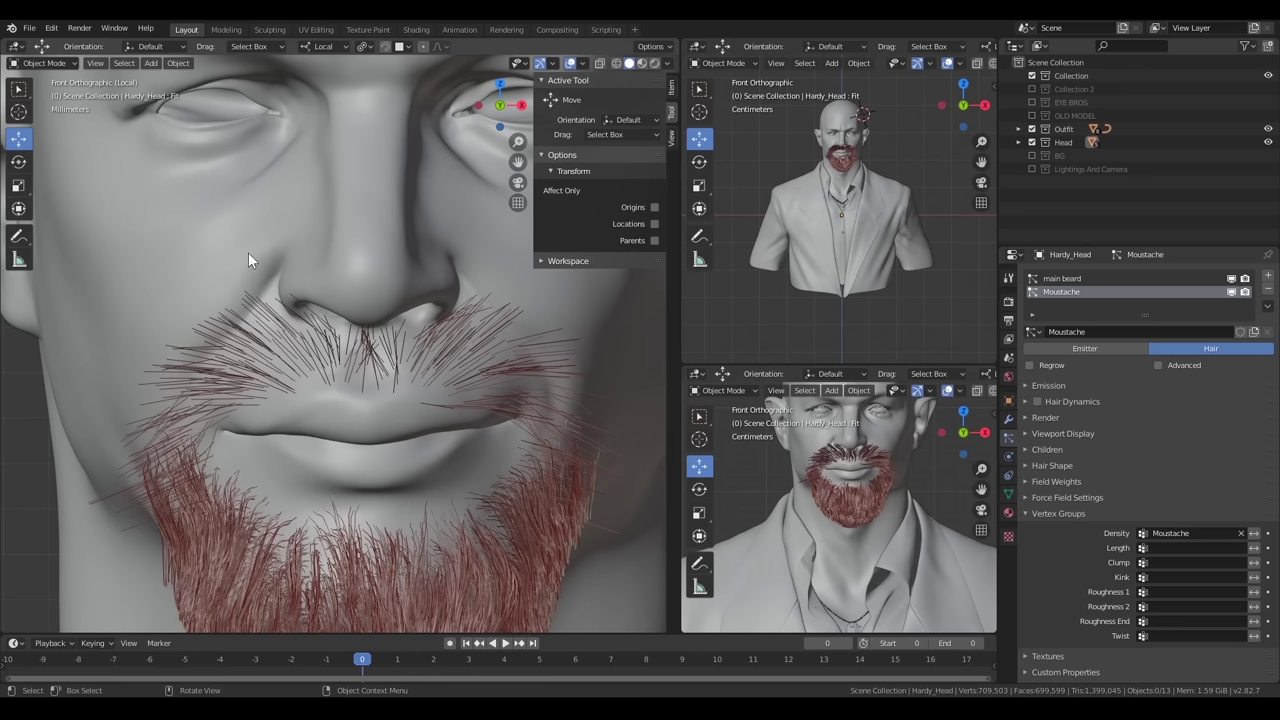
{"action": "left_click", "coordinate": [44, 63]}
{"action": "left_click", "coordinate": [45, 170]}
{"action": "mouse_move", "coordinate": [355, 442]}
{"action": "left_mouse_down"}
{"action": "mouse_move", "coordinate": [289, 328]}
{"action": "mouse_move", "coordinate": [230, 410]}
{"action": "left_mouse_up"}
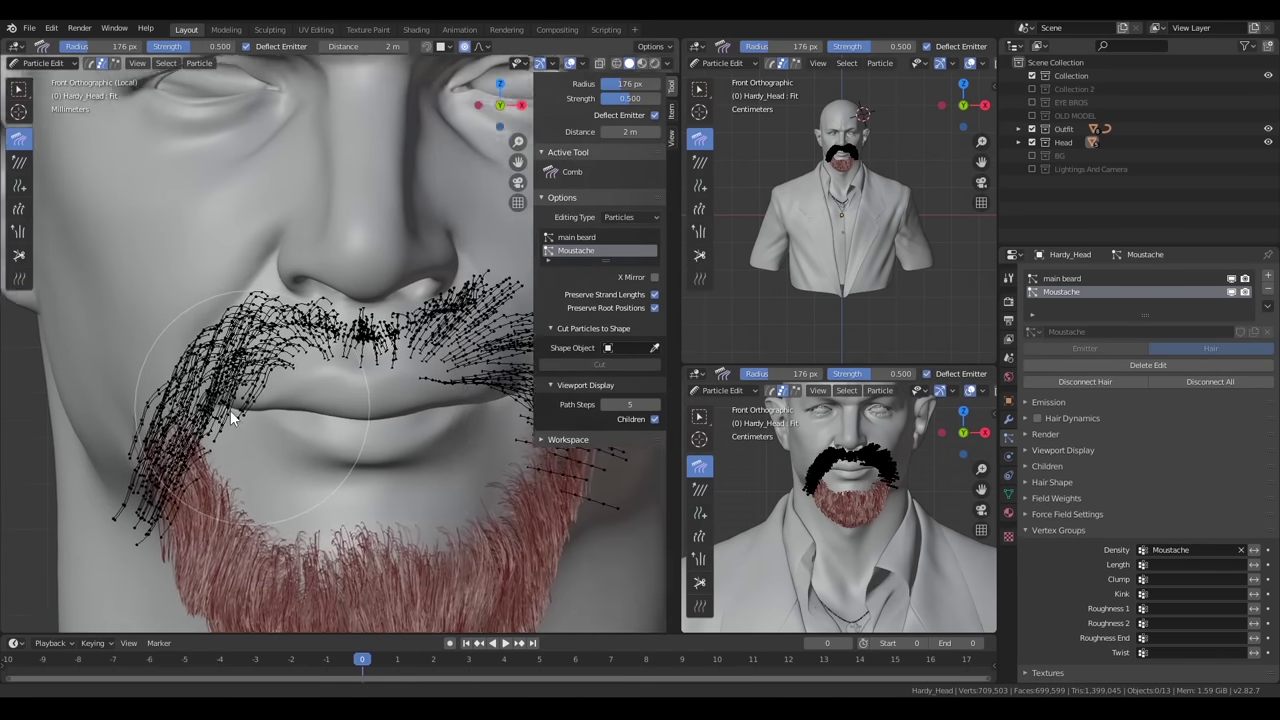
Enlarge the comb brush to 333 px, select all hair points, and comb the strands straight down
{"action": "key", "text": "f"}
{"action": "left_click", "coordinate": [378, 507]}
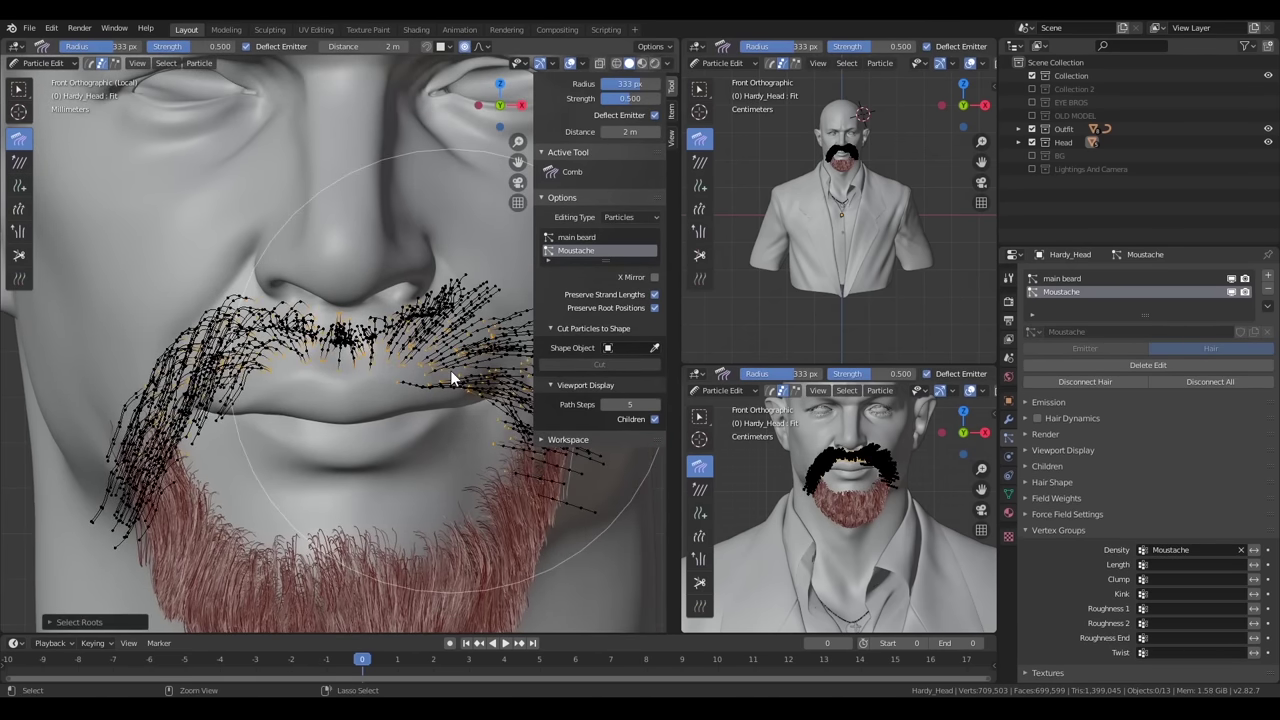
{"action": "right_click", "coordinate": [450, 370]}
{"action": "left_click", "coordinate": [450, 370]}
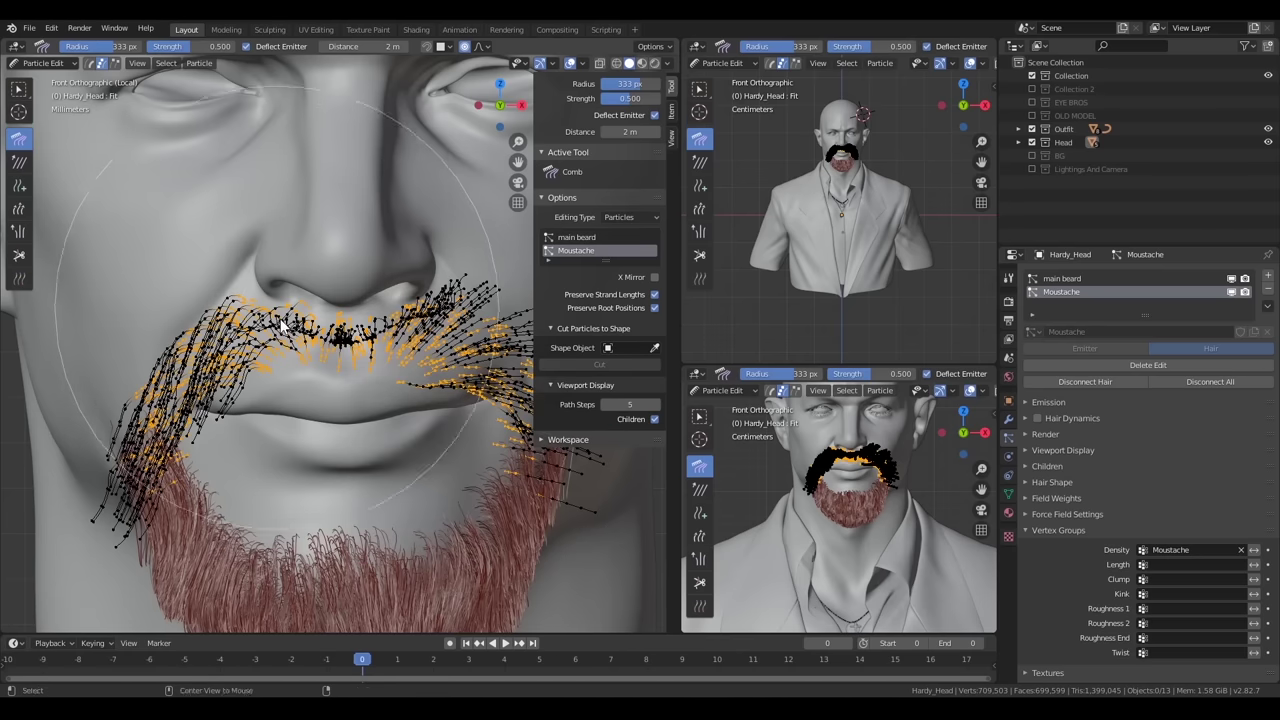
{"action": "left_click_drag", "start_coordinate": [283, 325], "coordinate": [186, 304]}
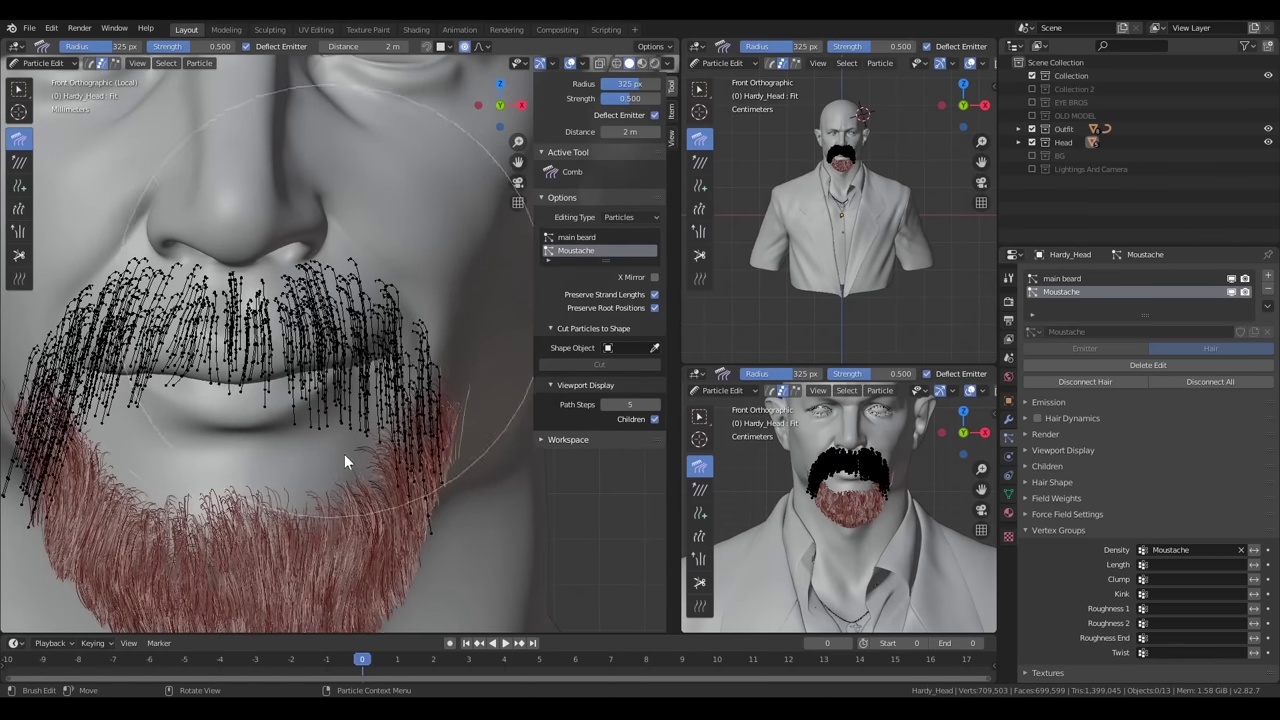
Orbit around the face and comb the right side of the moustache down with resized brushes
{"action": "middle_click_drag", "start_coordinate": [388, 396], "coordinate": [173, 416]}
{"action": "middle_click_drag", "start_coordinate": [236, 389], "coordinate": [332, 408]}
{"action": "key", "text": "f"}
{"action": "left_click", "coordinate": [373, 461]}
{"action": "left_click_drag", "start_coordinate": [304, 488], "coordinate": [431, 567]}
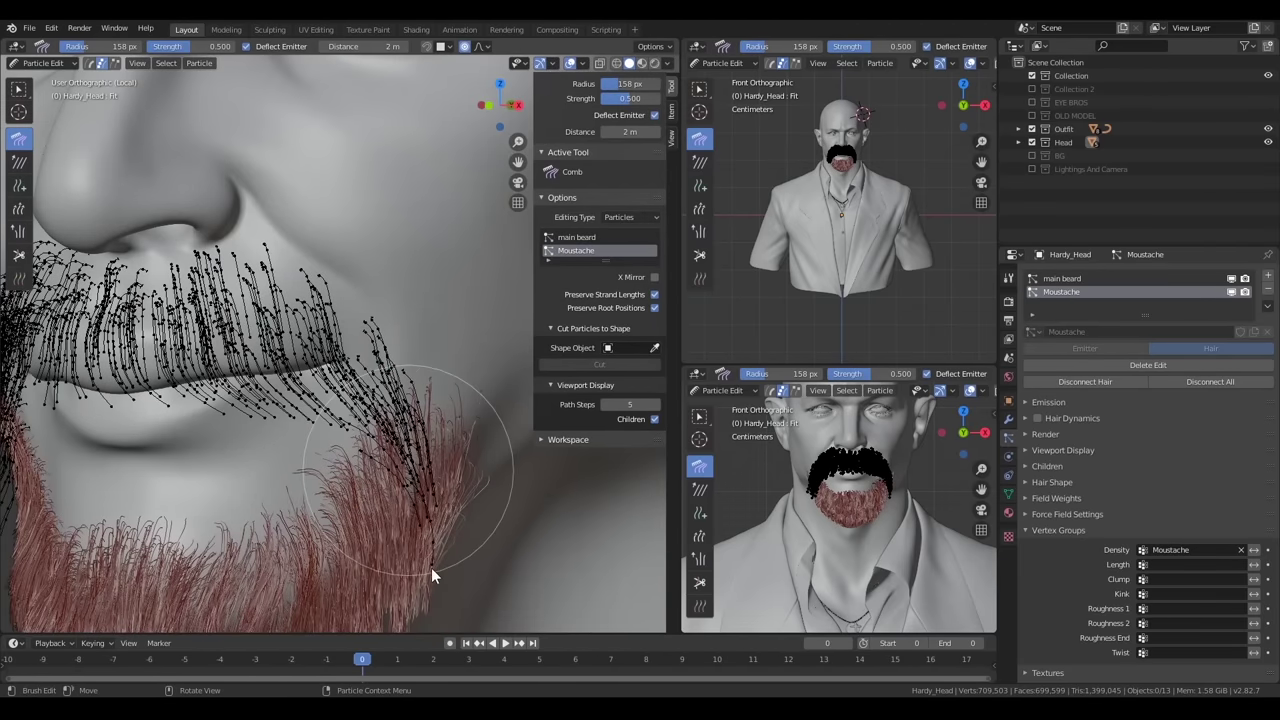
{"action": "key", "text": "f"}
{"action": "key", "text": "f"}
{"action": "left_click", "coordinate": [213, 317]}
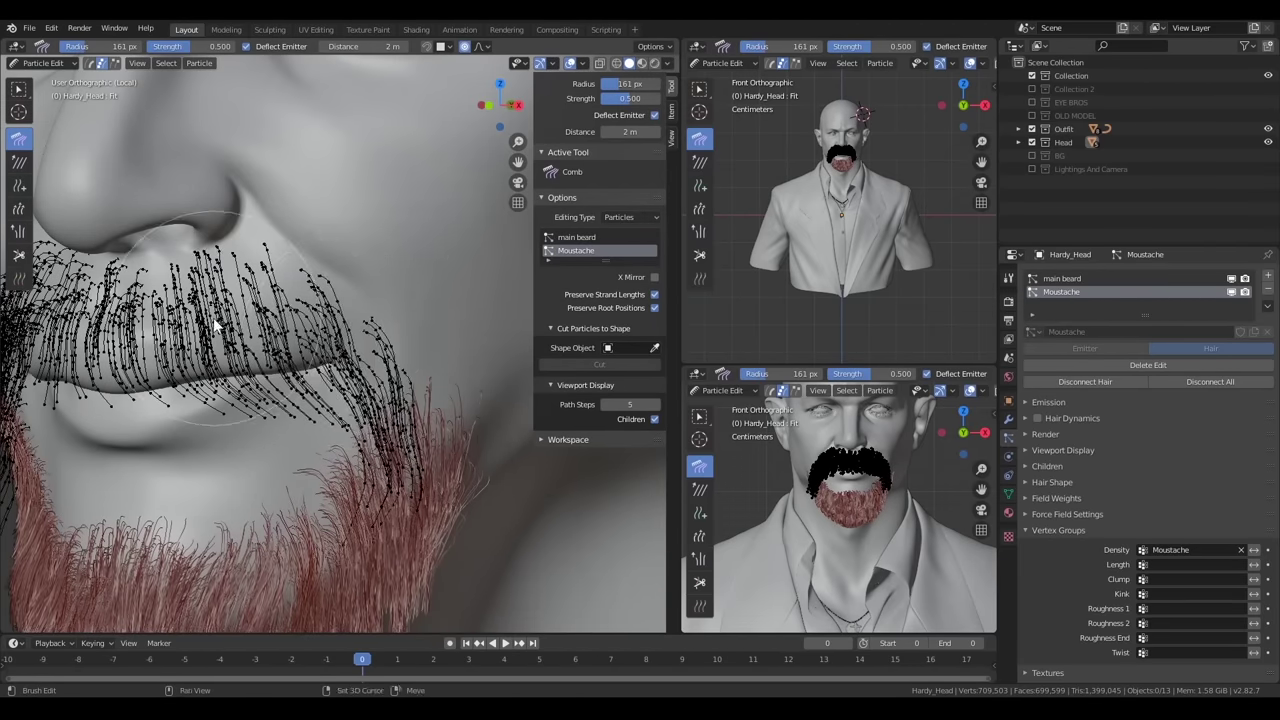
{"action": "middle_click_drag", "start_coordinate": [213, 317], "coordinate": [447, 475]}
{"action": "key", "text": "f"}
{"action": "left_click", "coordinate": [180, 540]}
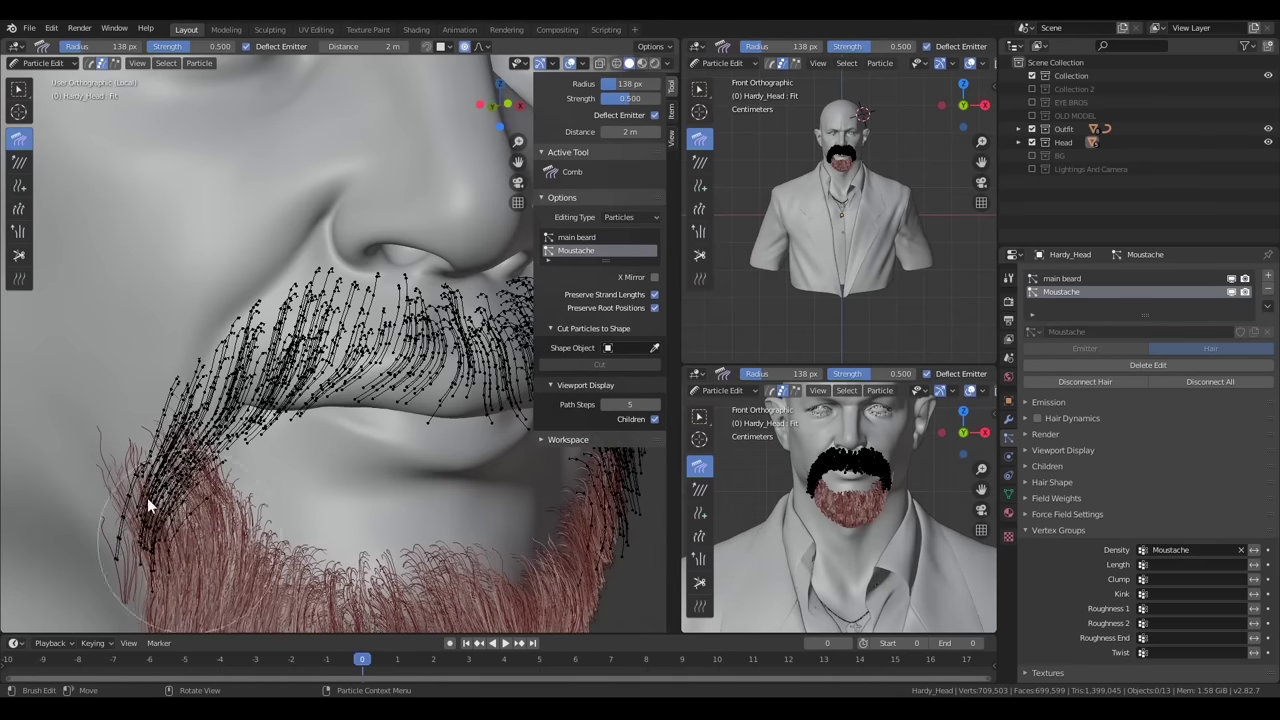
{"action": "middle_click_drag", "start_coordinate": [147, 497], "coordinate": [280, 487]}
Trim the moustache strands with the Puff and Length brushes at a 63 px radius
{"action": "left_click", "coordinate": [18, 230]}
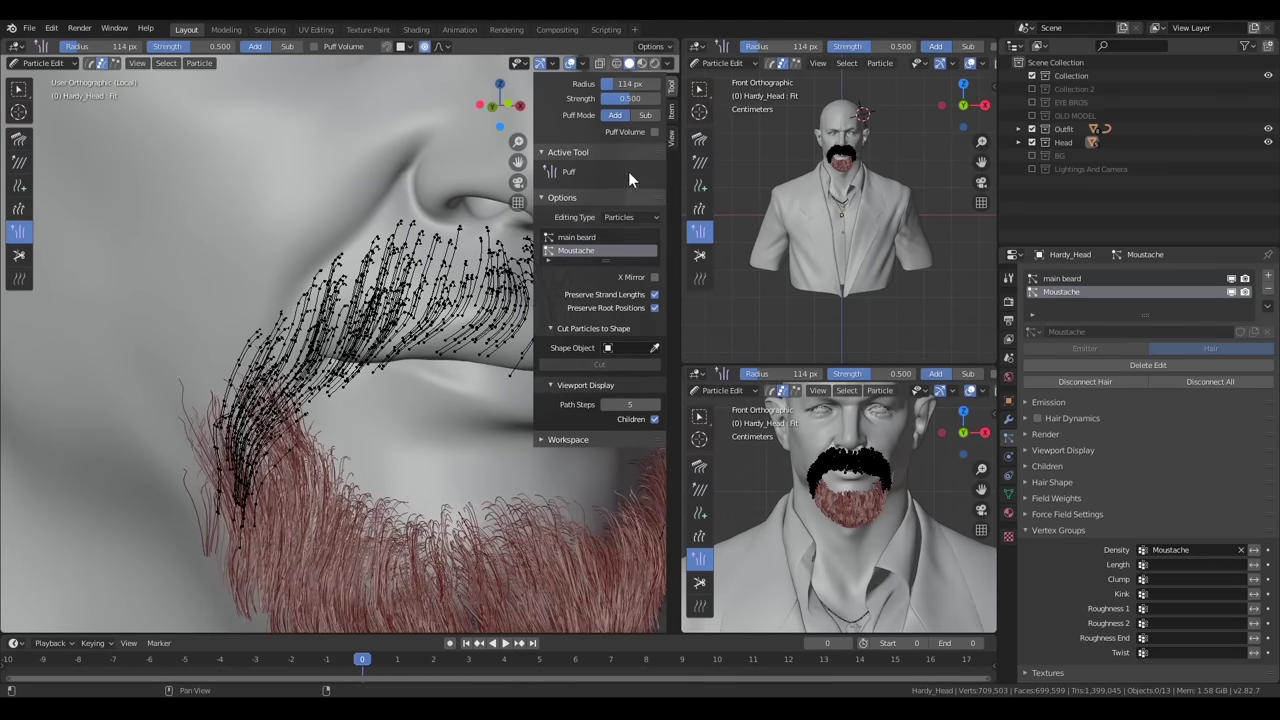
{"action": "left_click", "coordinate": [18, 207]}
{"action": "key", "text": "f"}
{"action": "mouse_move", "coordinate": [300, 300]}
{"action": "middle_mouse_down"}
{"action": "mouse_move", "coordinate": [286, 392]}
{"action": "mouse_move", "coordinate": [300, 413]}
{"action": "middle_mouse_up"}
{"action": "left_click", "coordinate": [271, 400]}
{"action": "key", "text": "f"}
{"action": "left_click", "coordinate": [330, 405]}
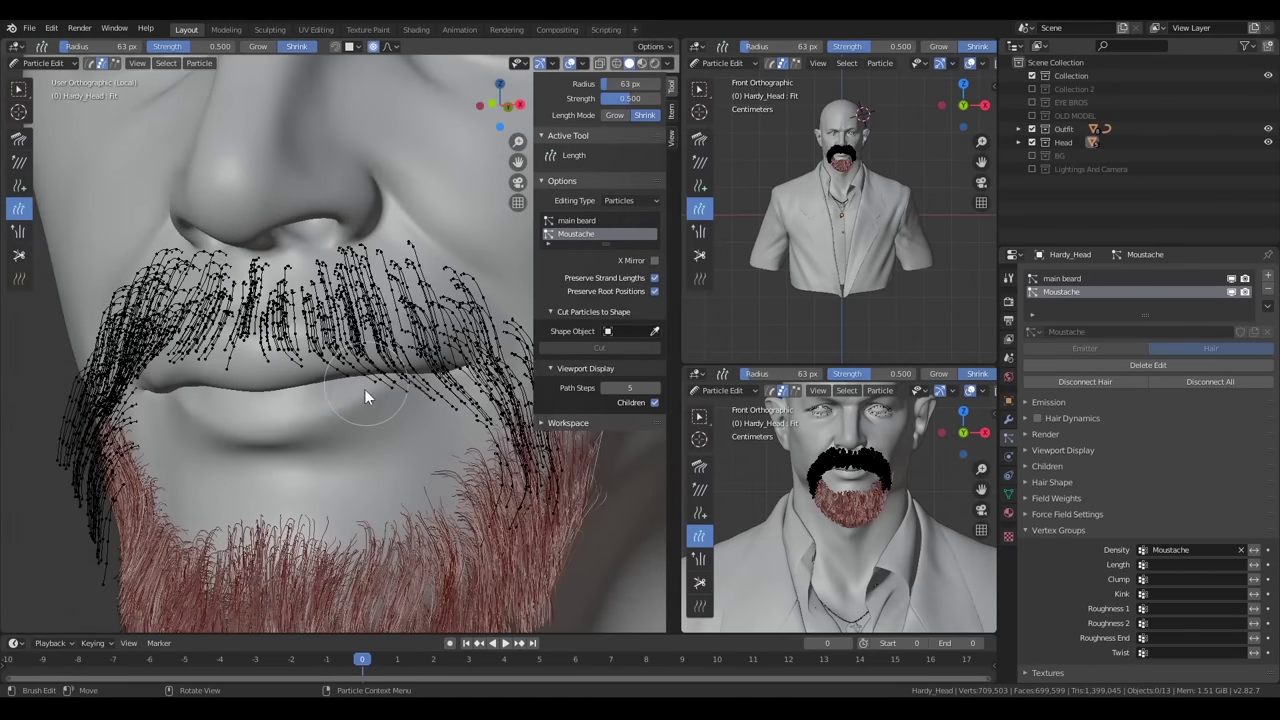
{"action": "middle_click_drag", "start_coordinate": [385, 393], "coordinate": [275, 402]}
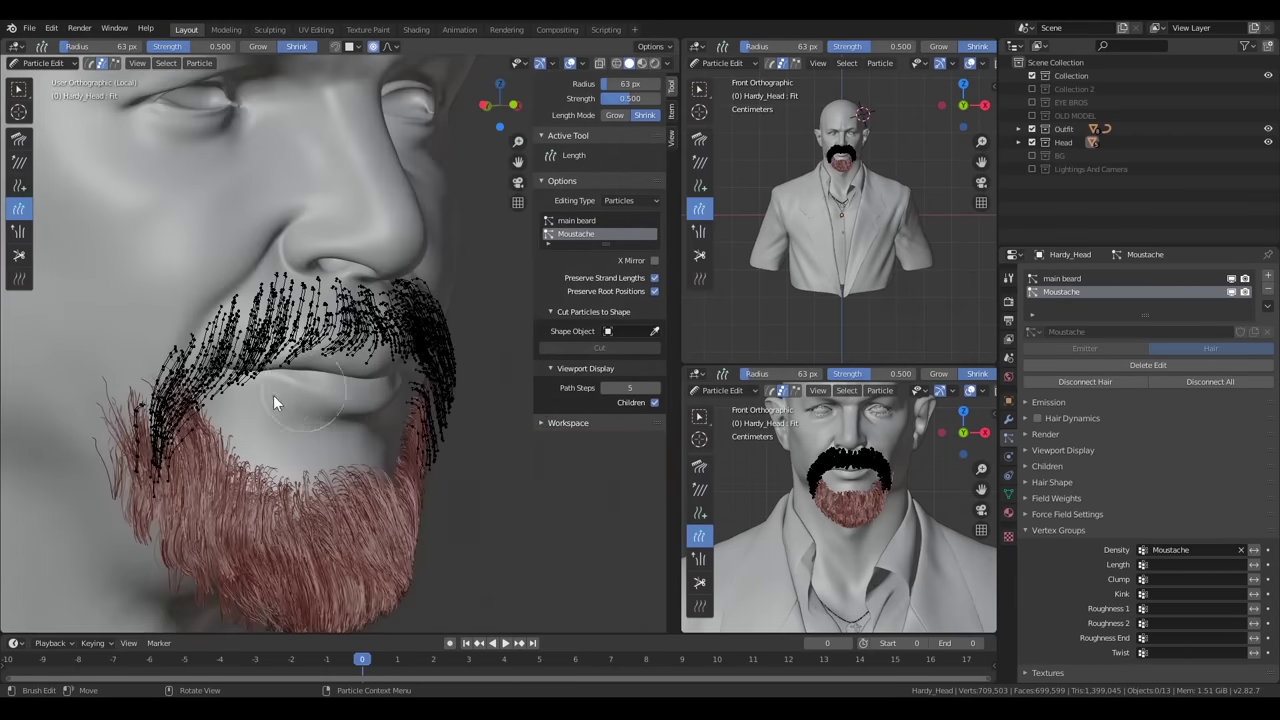
Switch back to the Comb brush at 135 px and work around the moustache and cheek
{"action": "left_click", "coordinate": [18, 140]}
{"action": "mouse_move", "coordinate": [303, 337]}
{"action": "middle_mouse_down"}
{"action": "mouse_move", "coordinate": [244, 338]}
{"action": "mouse_move", "coordinate": [436, 389]}
{"action": "middle_mouse_up"}
{"action": "key", "text": "f"}
{"action": "left_click", "coordinate": [355, 419]}
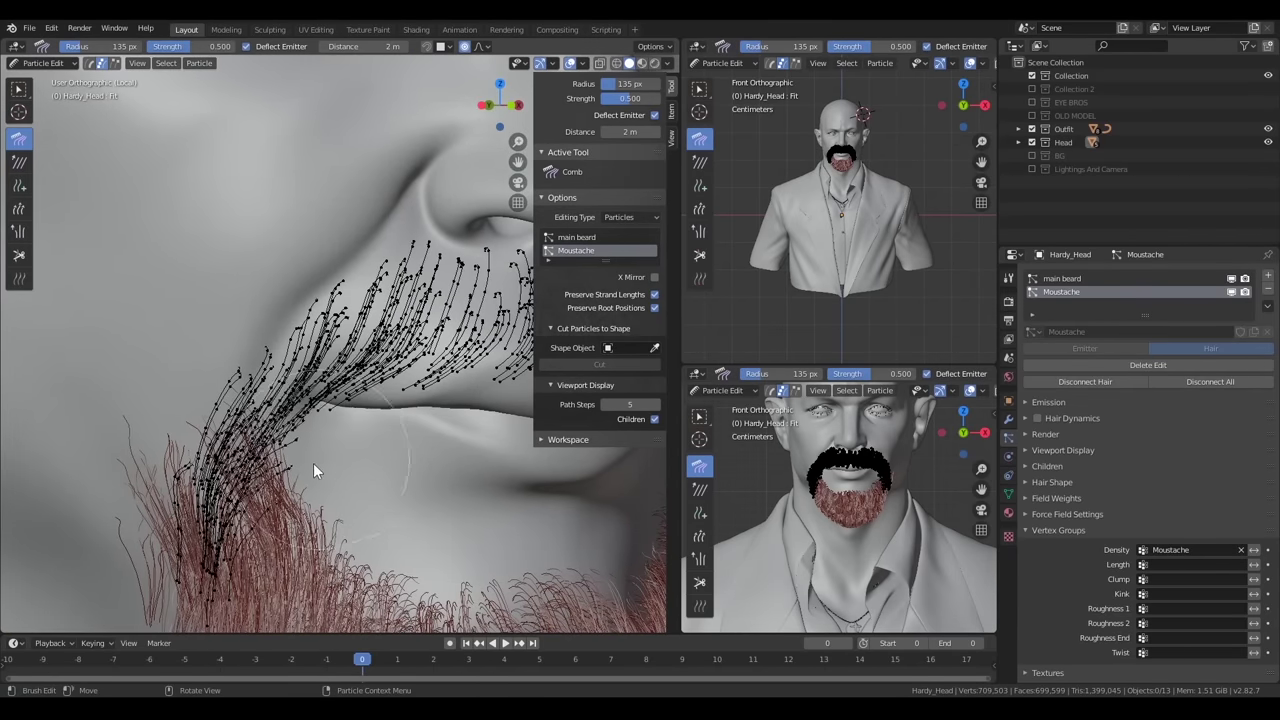
{"action": "mouse_move", "coordinate": [536, 440]}
{"action": "middle_mouse_down"}
{"action": "mouse_move", "coordinate": [412, 449]}
{"action": "mouse_move", "coordinate": [340, 421]}
{"action": "mouse_move", "coordinate": [376, 411]}
{"action": "middle_mouse_up"}
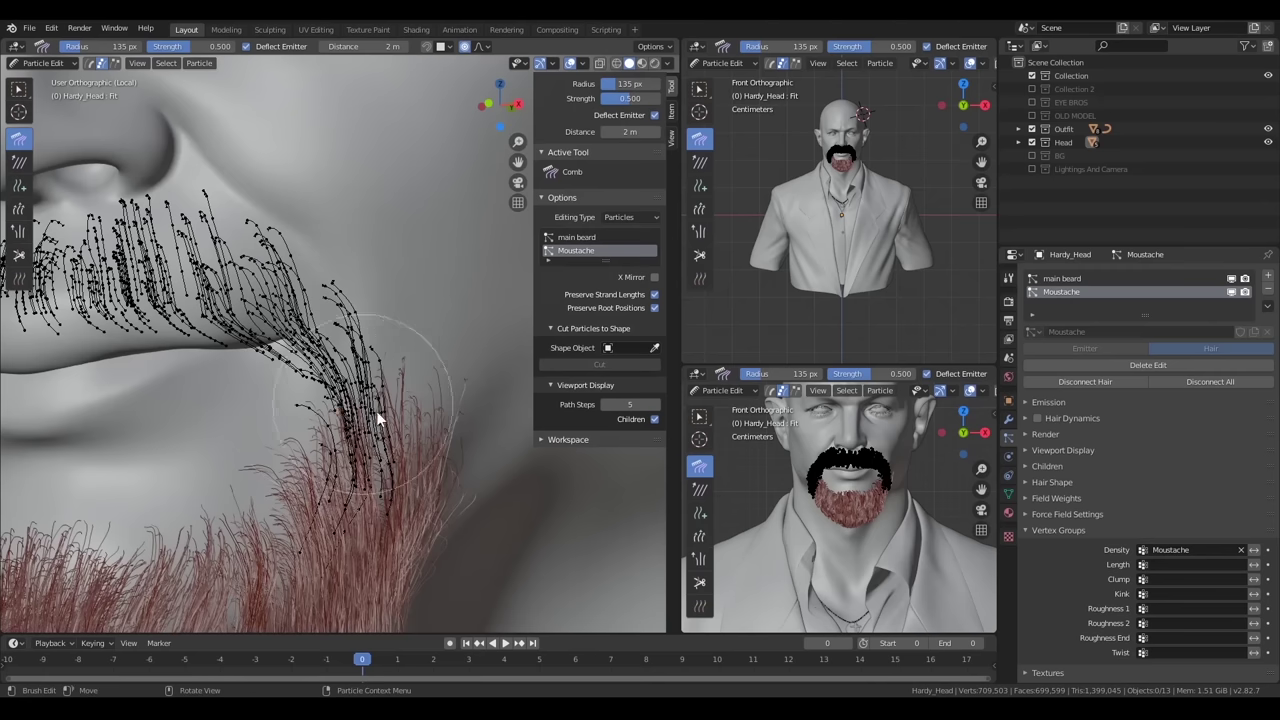
{"action": "mouse_move", "coordinate": [226, 421]}
{"action": "middle_mouse_down"}
{"action": "mouse_move", "coordinate": [174, 398]}
{"action": "mouse_move", "coordinate": [93, 425]}
{"action": "middle_mouse_up"}
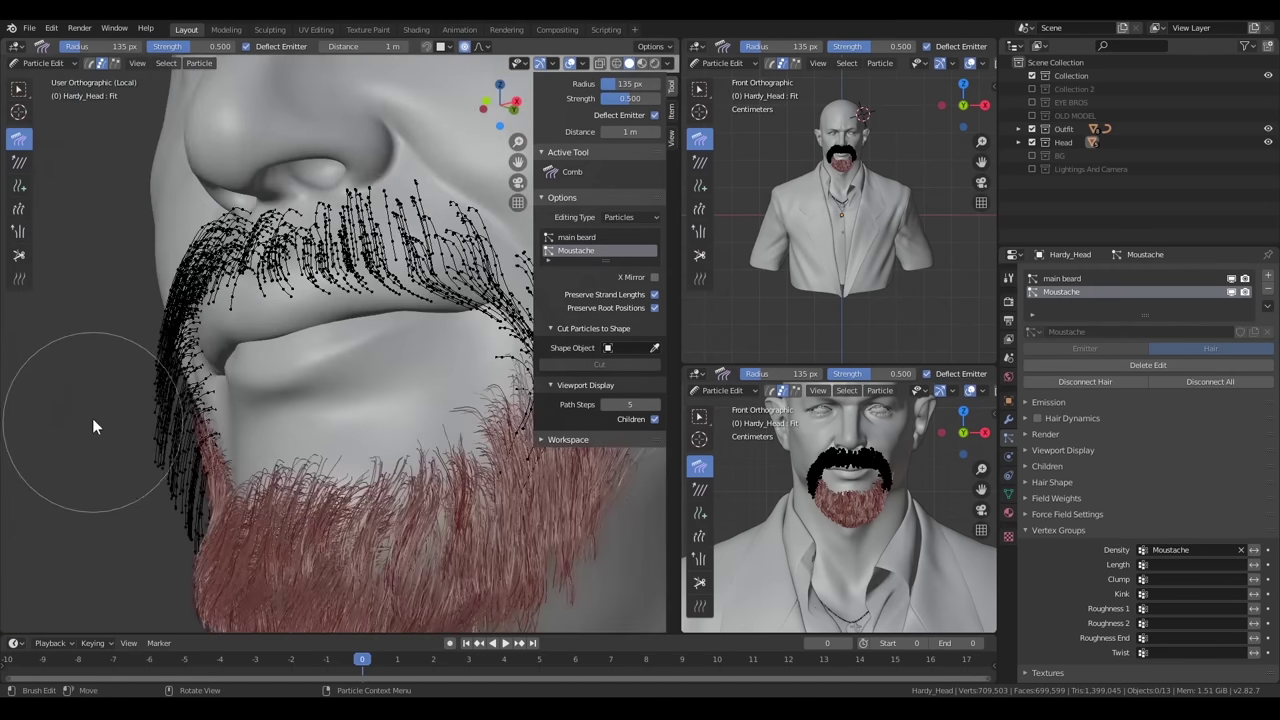
{"action": "mouse_move", "coordinate": [161, 528]}
{"action": "middle_mouse_down"}
{"action": "mouse_move", "coordinate": [190, 383]}
{"action": "mouse_move", "coordinate": [107, 426]}
{"action": "mouse_move", "coordinate": [318, 352]}
{"action": "middle_mouse_up"}
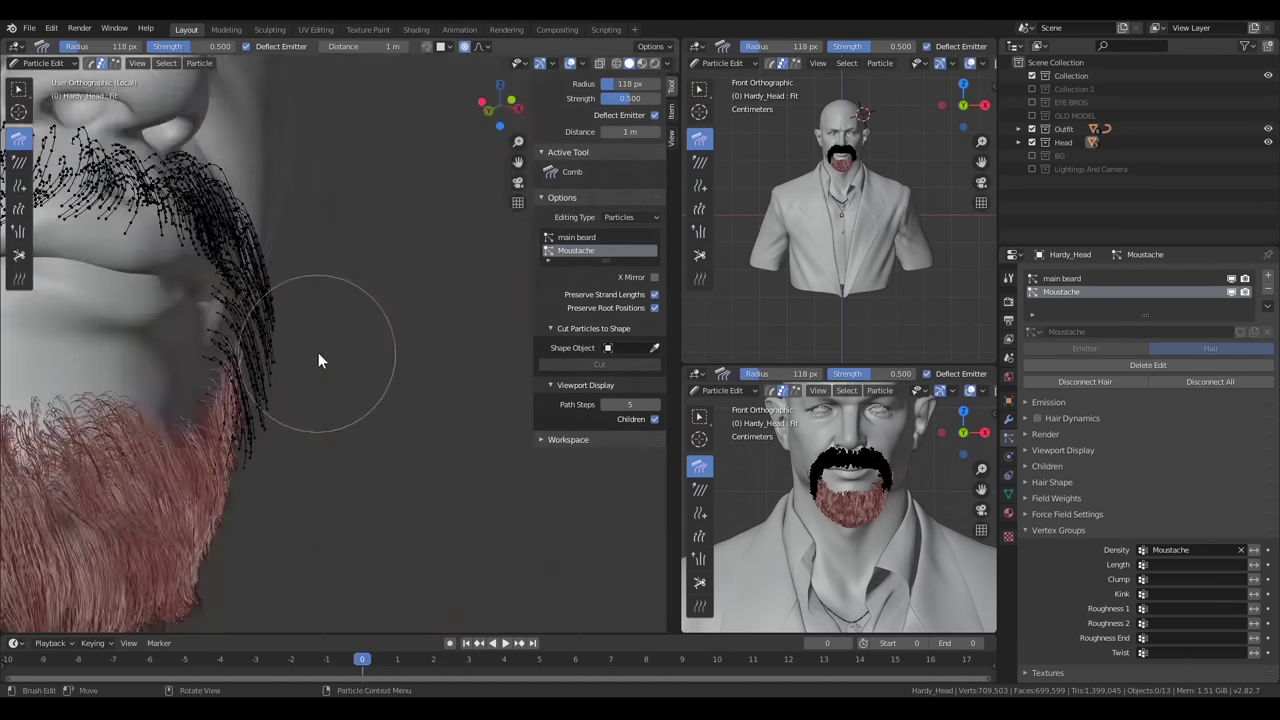
{"action": "middle_click_drag", "start_coordinate": [288, 440], "coordinate": [353, 387]}
{"action": "middle_click_drag", "start_coordinate": [406, 210], "coordinate": [409, 320]}
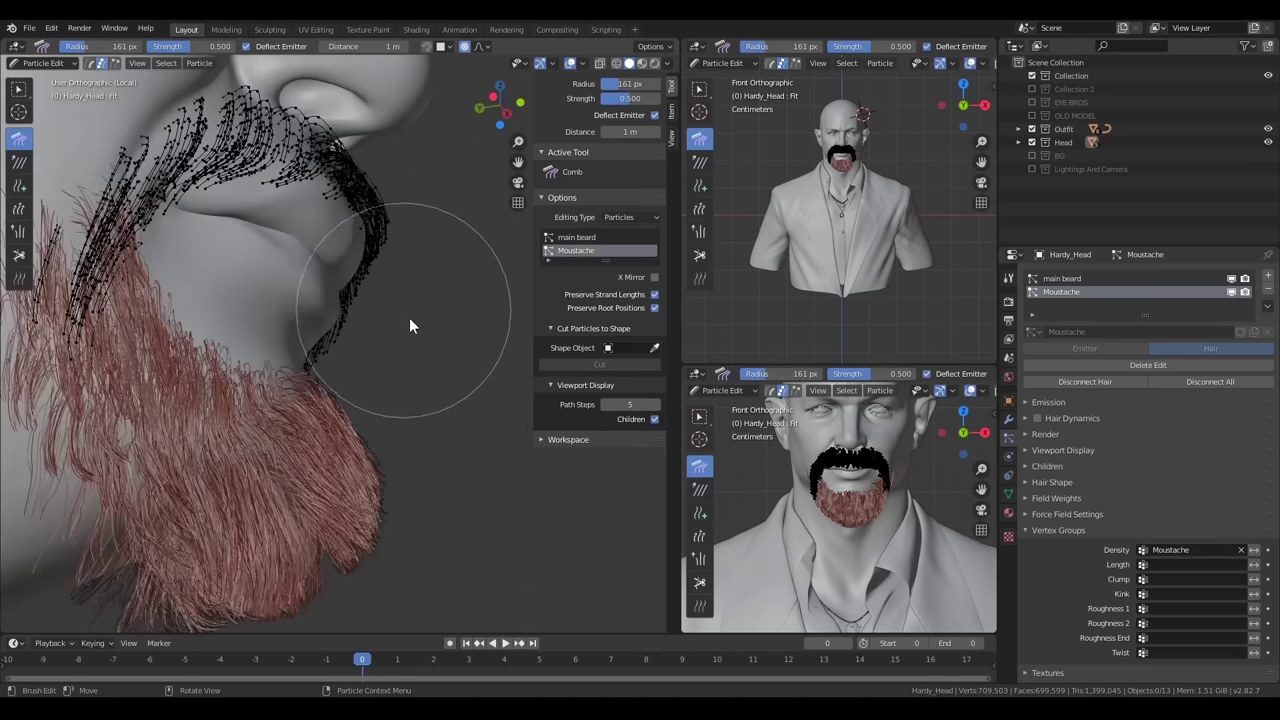
{"action": "mouse_move", "coordinate": [421, 378]}
{"action": "middle_mouse_down"}
{"action": "mouse_move", "coordinate": [334, 428]}
{"action": "mouse_move", "coordinate": [270, 330]}
{"action": "mouse_move", "coordinate": [332, 365]}
{"action": "middle_mouse_up"}
Finish combing near the lips with a 100 px brush and return to Object Mode
{"action": "key", "text": "f"}
{"action": "left_click", "coordinate": [253, 296]}
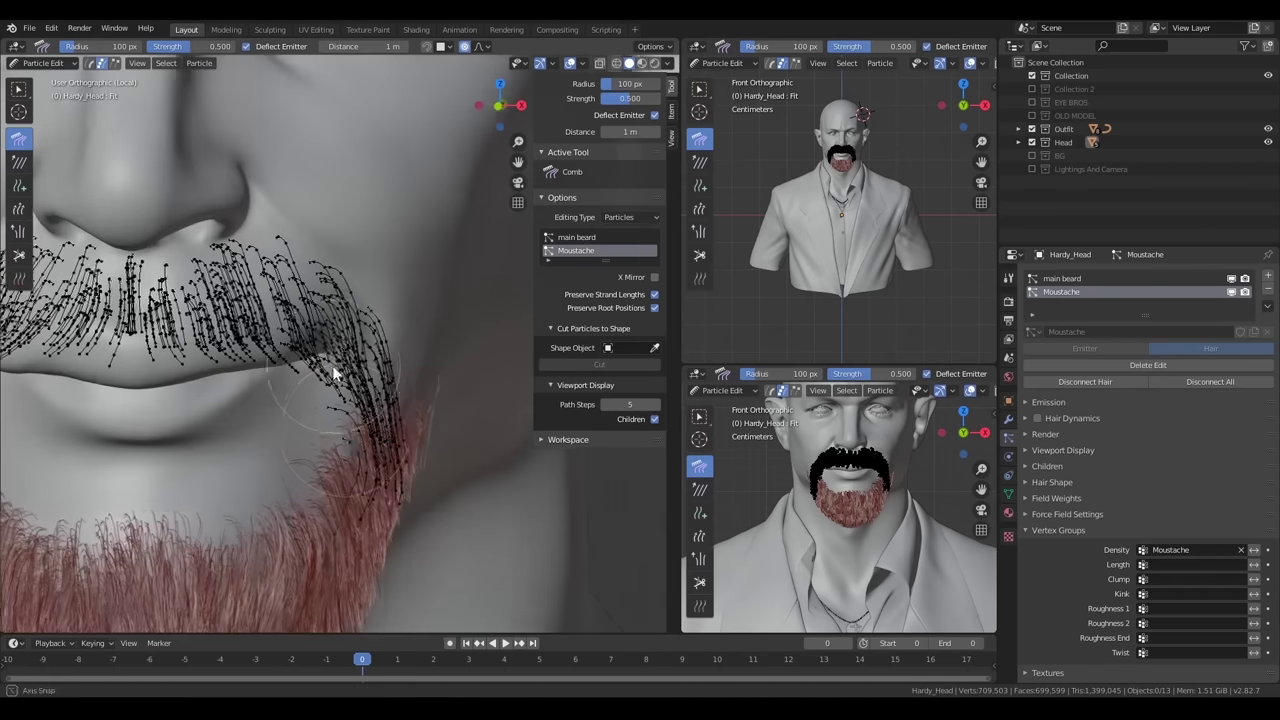
{"action": "key", "text": "f"}
{"action": "left_click", "coordinate": [328, 462]}
{"action": "mouse_move", "coordinate": [337, 438]}
{"action": "middle_mouse_down"}
{"action": "mouse_move", "coordinate": [236, 347]}
{"action": "mouse_move", "coordinate": [214, 286]}
{"action": "middle_mouse_up"}
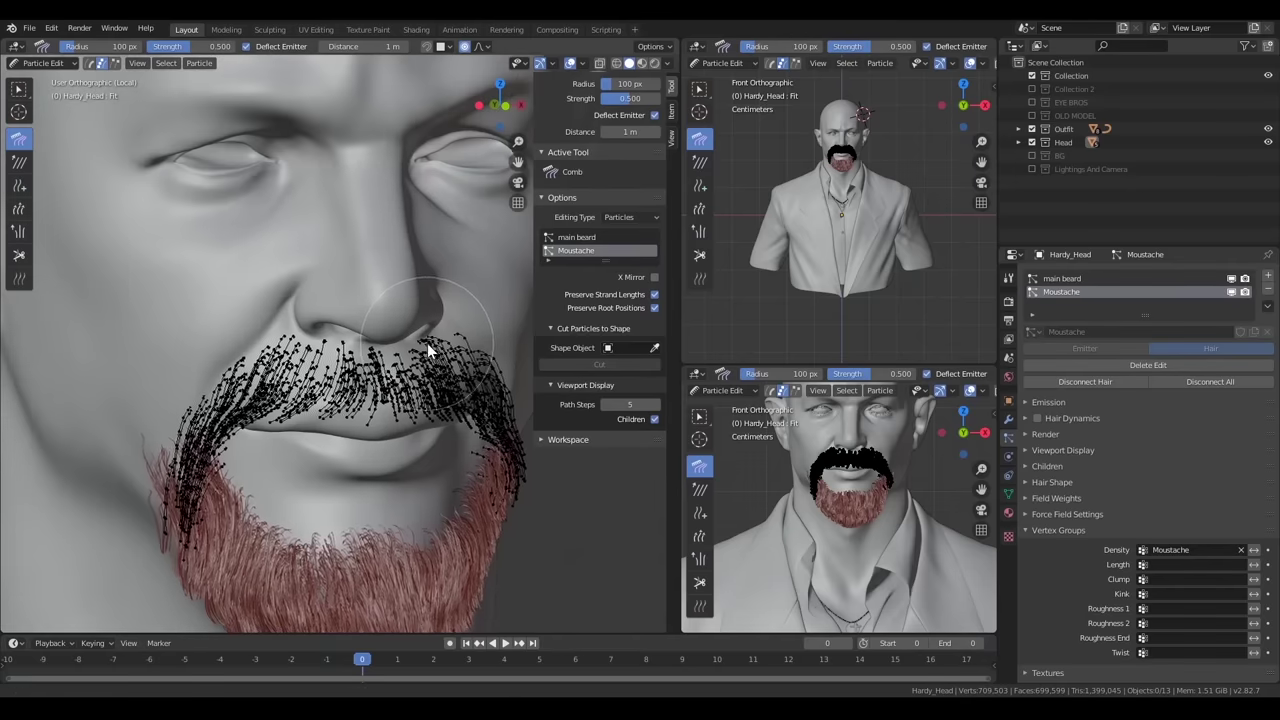
{"action": "left_click", "coordinate": [40, 63]}
{"action": "left_click", "coordinate": [45, 72]}
{"action": "left_click", "coordinate": [1058, 530]}
Give the moustache Interpolated child hairs and save the file
{"action": "left_click", "coordinate": [1047, 466]}
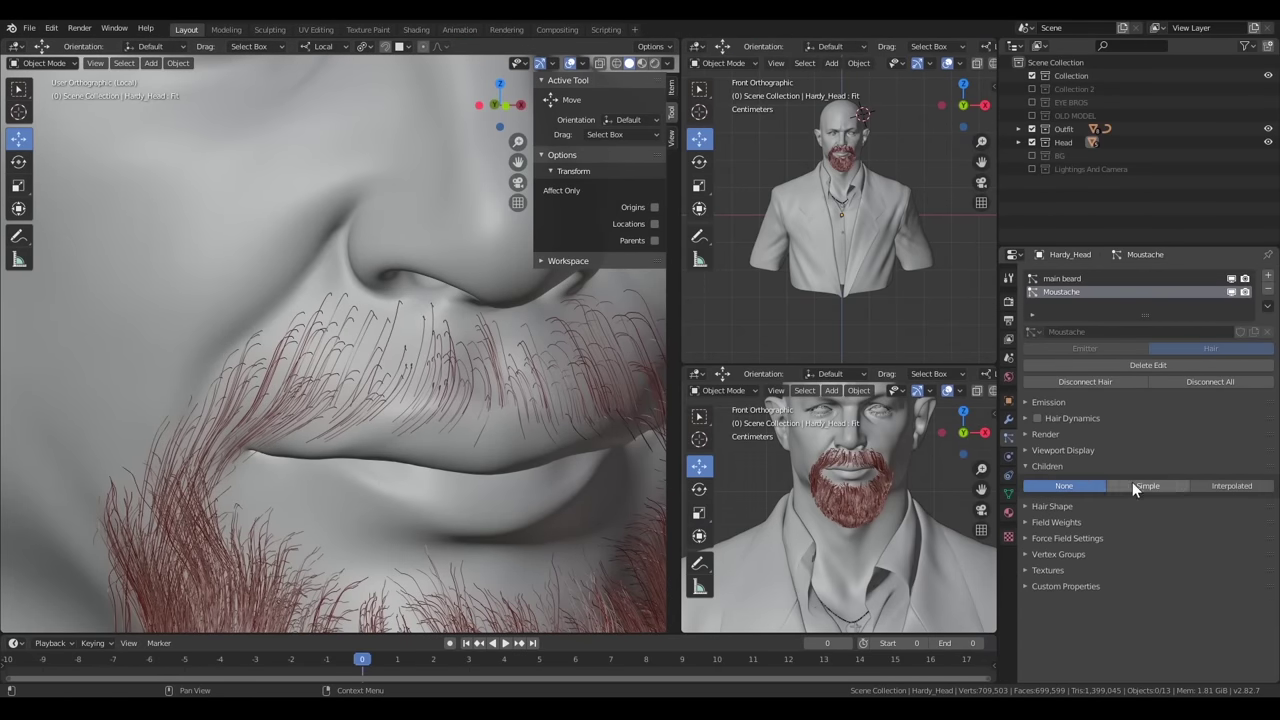
{"action": "left_click", "coordinate": [1232, 486]}
{"action": "mouse_move", "coordinate": [394, 446]}
{"action": "middle_mouse_down"}
{"action": "mouse_move", "coordinate": [368, 390]}
{"action": "mouse_move", "coordinate": [443, 380]}
{"action": "mouse_move", "coordinate": [254, 354]}
{"action": "middle_mouse_up"}
{"action": "key", "text": "ctrl+s"}
Comb the moustache strands further in Particle Edit, then return to Object Mode
{"action": "left_click", "coordinate": [42, 63]}
{"action": "left_click", "coordinate": [46, 166]}
{"action": "mouse_move", "coordinate": [412, 444]}
{"action": "middle_mouse_down"}
{"action": "mouse_move", "coordinate": [232, 443]}
{"action": "mouse_move", "coordinate": [466, 455]}
{"action": "mouse_move", "coordinate": [318, 401]}
{"action": "mouse_move", "coordinate": [290, 363]}
{"action": "mouse_move", "coordinate": [380, 400]}
{"action": "middle_mouse_up"}
{"action": "left_click", "coordinate": [42, 63]}
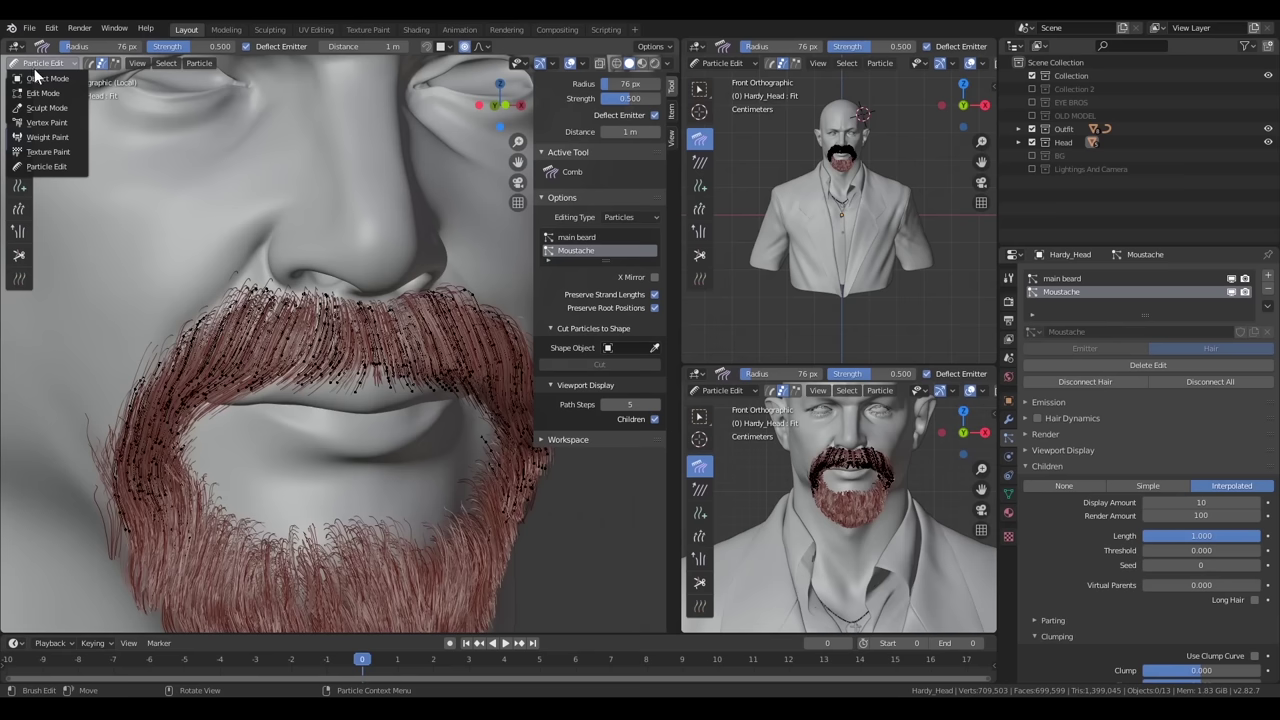
{"action": "left_click", "coordinate": [46, 76]}
Save again and set the moustache child Clump to 0.154
{"action": "scroll", "coordinate": [397, 470], "scroll_direction": "up", "scroll_amount": 2}
{"action": "scroll", "coordinate": [1200, 453], "scroll_direction": "down", "scroll_amount": 3}
{"action": "key", "text": "ctrl+s"}
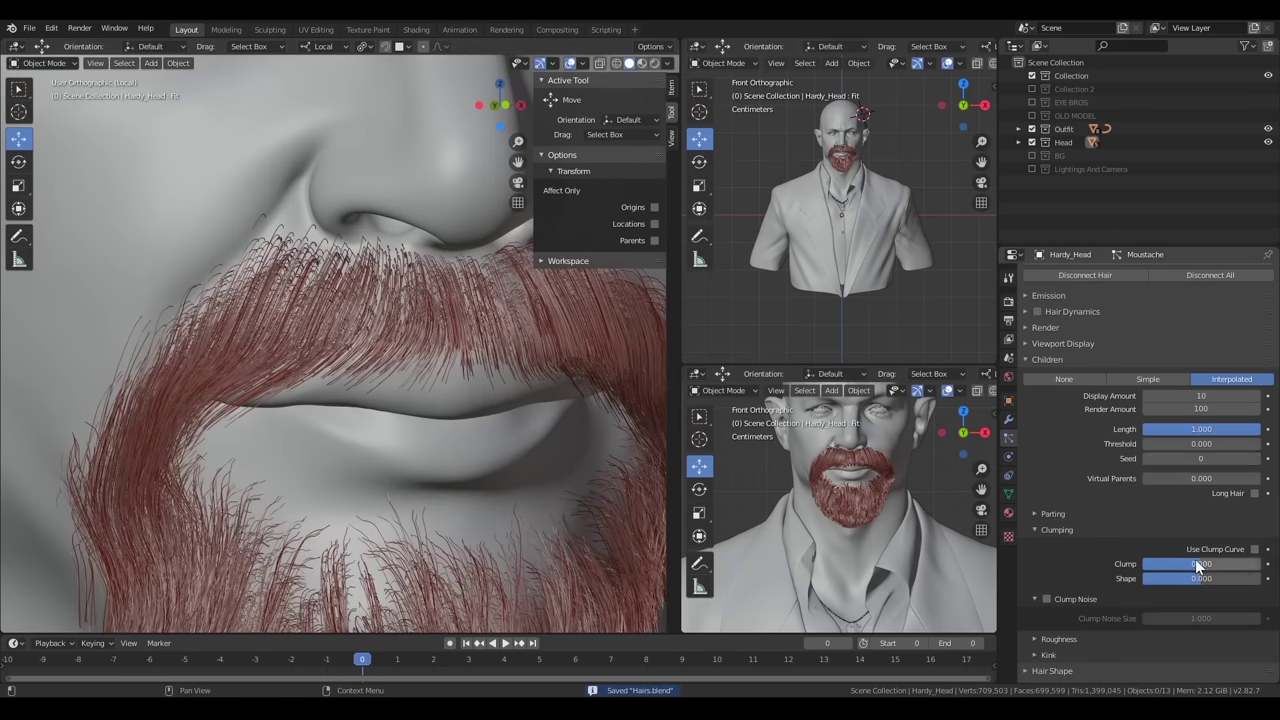
{"action": "left_click", "coordinate": [1202, 564]}
{"action": "type", "text": ".5"}
{"action": "key", "text": "Return"}
{"action": "mouse_move", "coordinate": [1195, 579]}
{"action": "left_mouse_down"}
{"action": "mouse_move", "coordinate": [1197, 591]}
{"action": "mouse_move", "coordinate": [1215, 570]}
{"action": "left_mouse_up"}
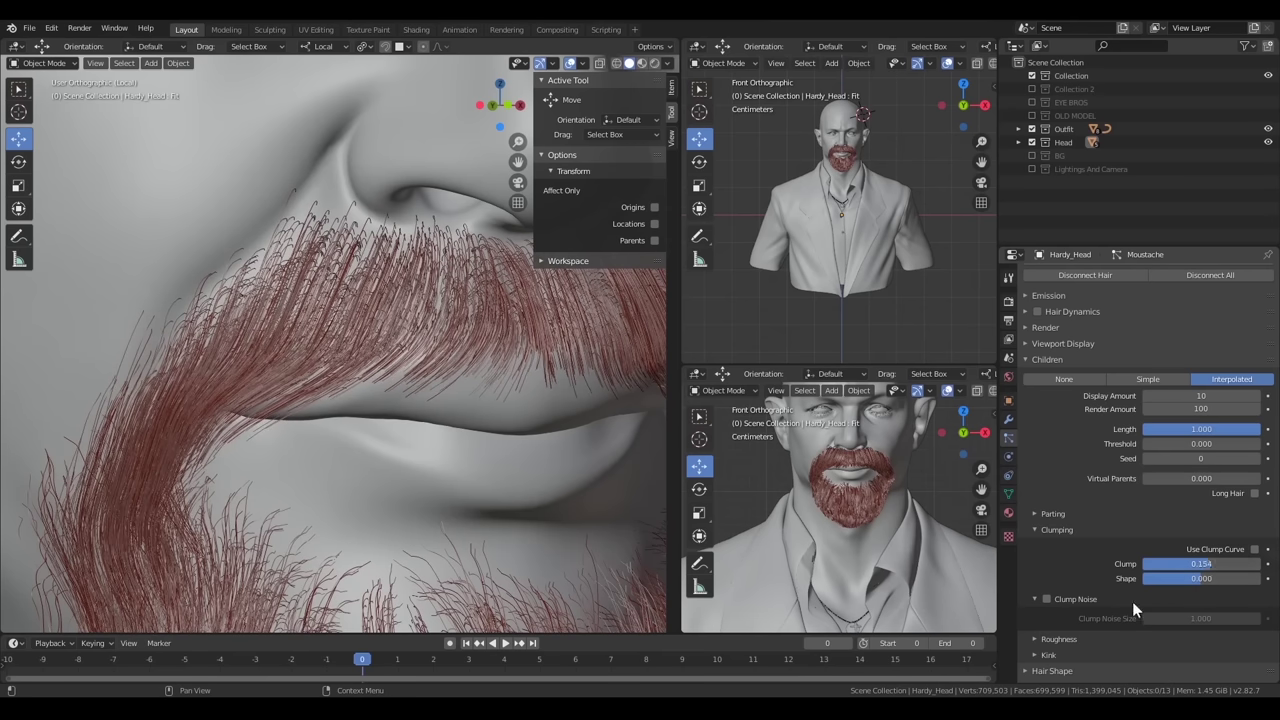
{"action": "left_click", "coordinate": [1058, 639]}
Set the moustache roughness to Random 0.005 and Size 2
{"action": "scroll", "coordinate": [1150, 560], "scroll_direction": "down", "scroll_amount": 5}
{"action": "type", "text": ".006"}
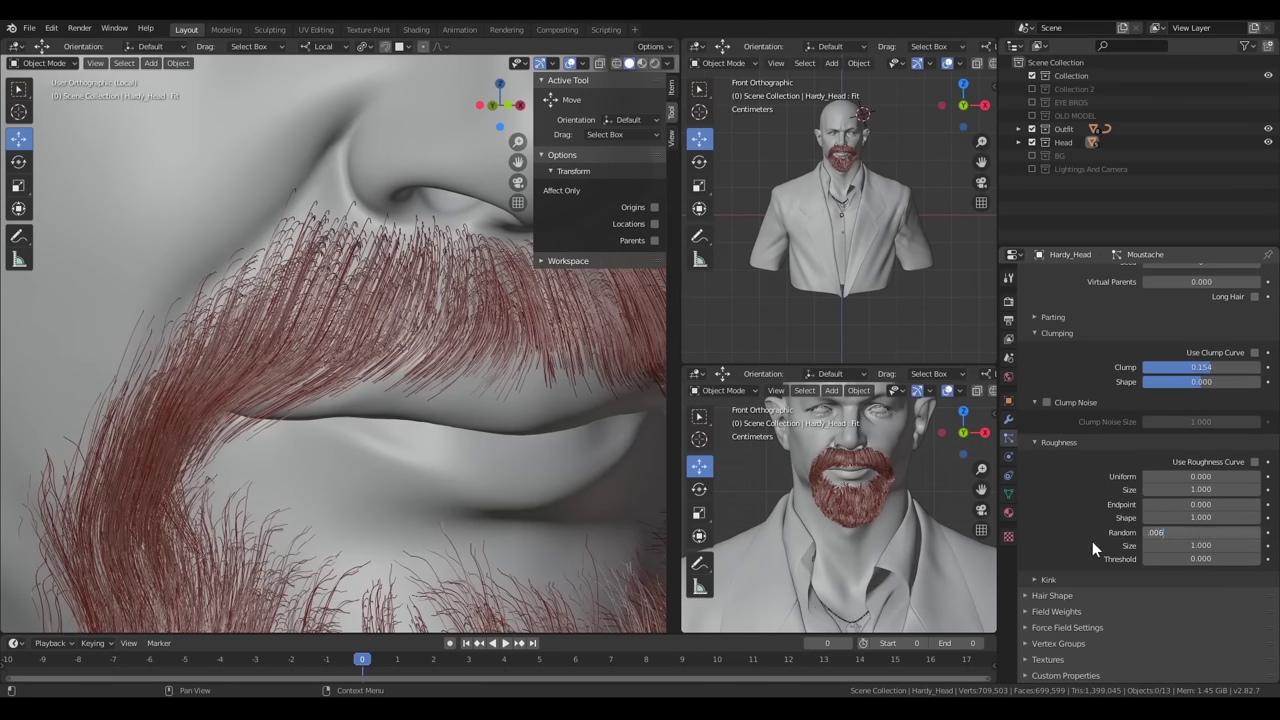
{"action": "key", "text": "Return"}
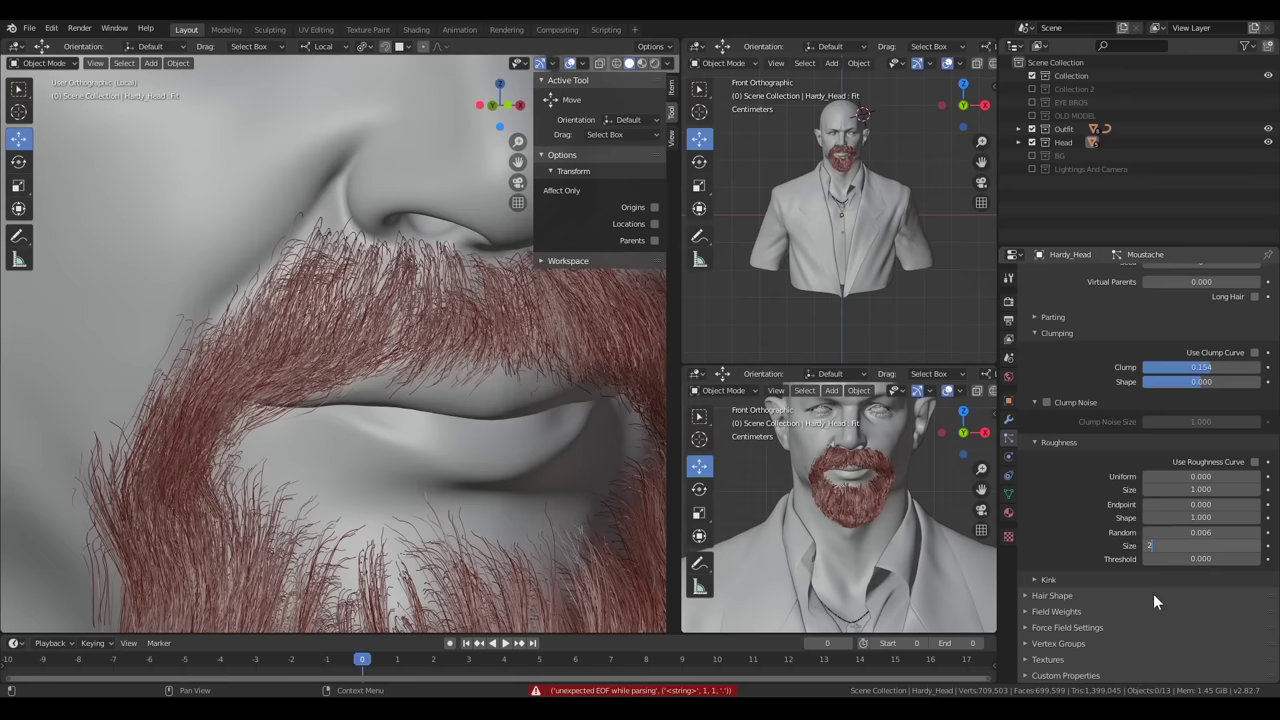
{"action": "key", "text": "Return"}
{"action": "left_click_drag", "start_coordinate": [1200, 532], "coordinate": [1180, 532]}
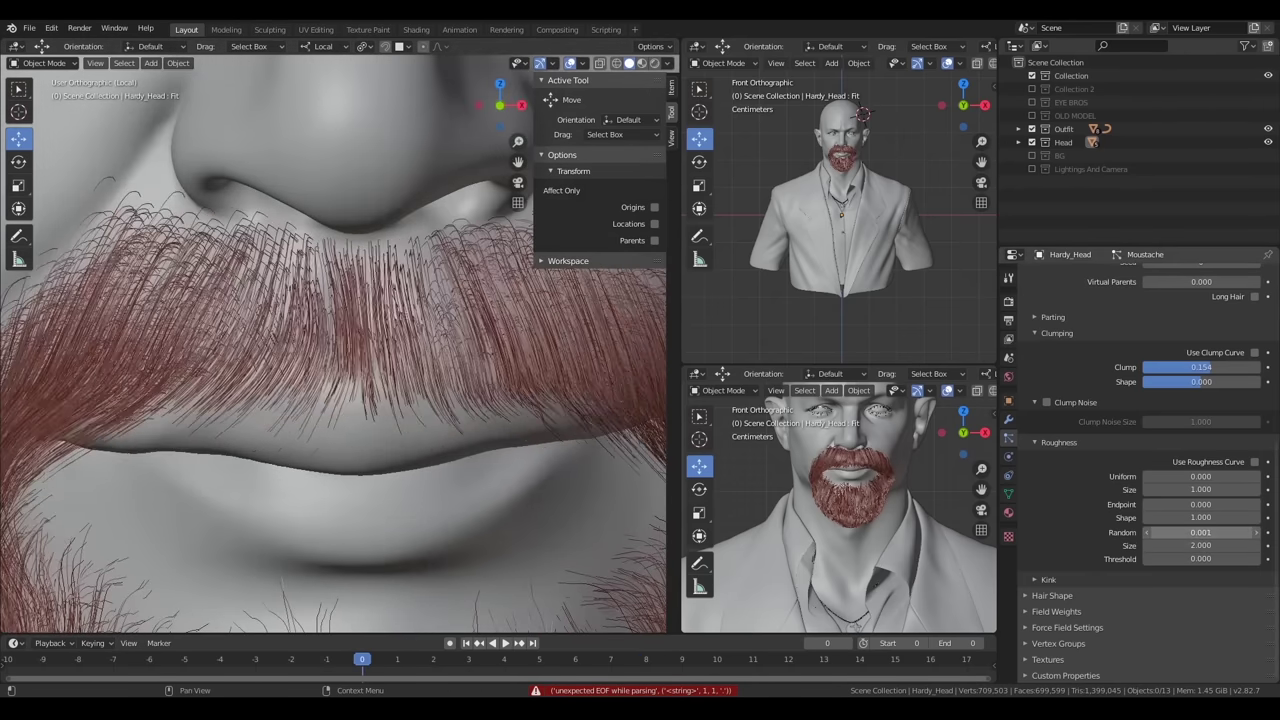
{"action": "key", "text": "Return"}
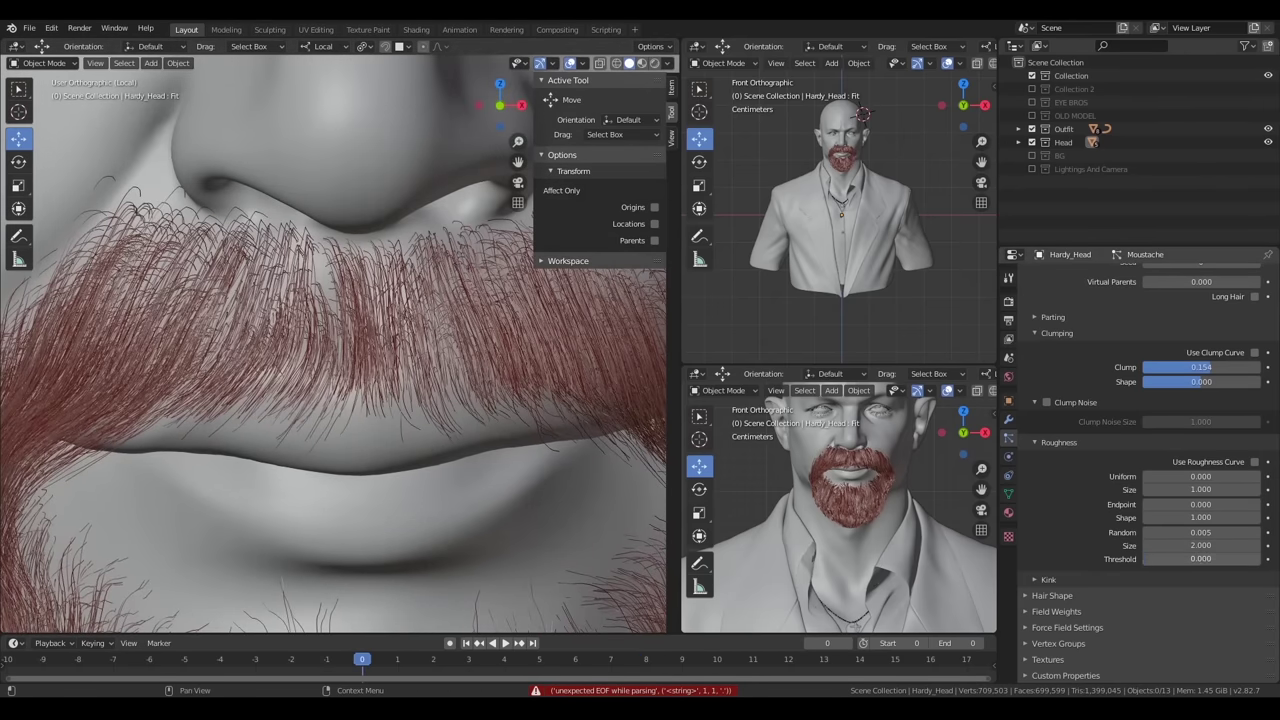
{"action": "left_click_drag", "start_coordinate": [1152, 558], "coordinate": [1160, 558]}
Add a Curl kink with amplitude 0.005 m, flatness 0.600 and frequency 0.494
{"action": "left_click", "coordinate": [1048, 595]}
{"action": "scroll", "coordinate": [1100, 560], "scroll_direction": "down", "scroll_amount": 2}
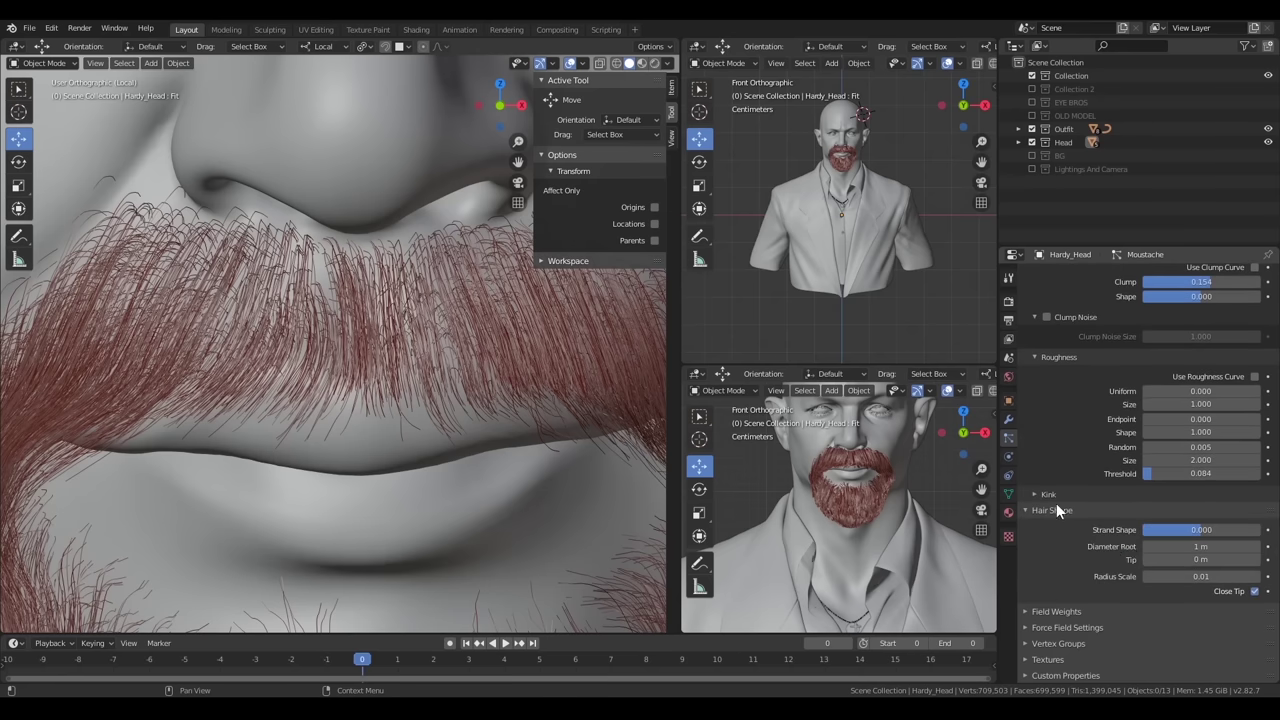
{"action": "left_click", "coordinate": [1056, 498]}
{"action": "left_click", "coordinate": [1178, 514]}
{"action": "left_click", "coordinate": [1173, 545]}
{"action": "type", "text": ".005"}
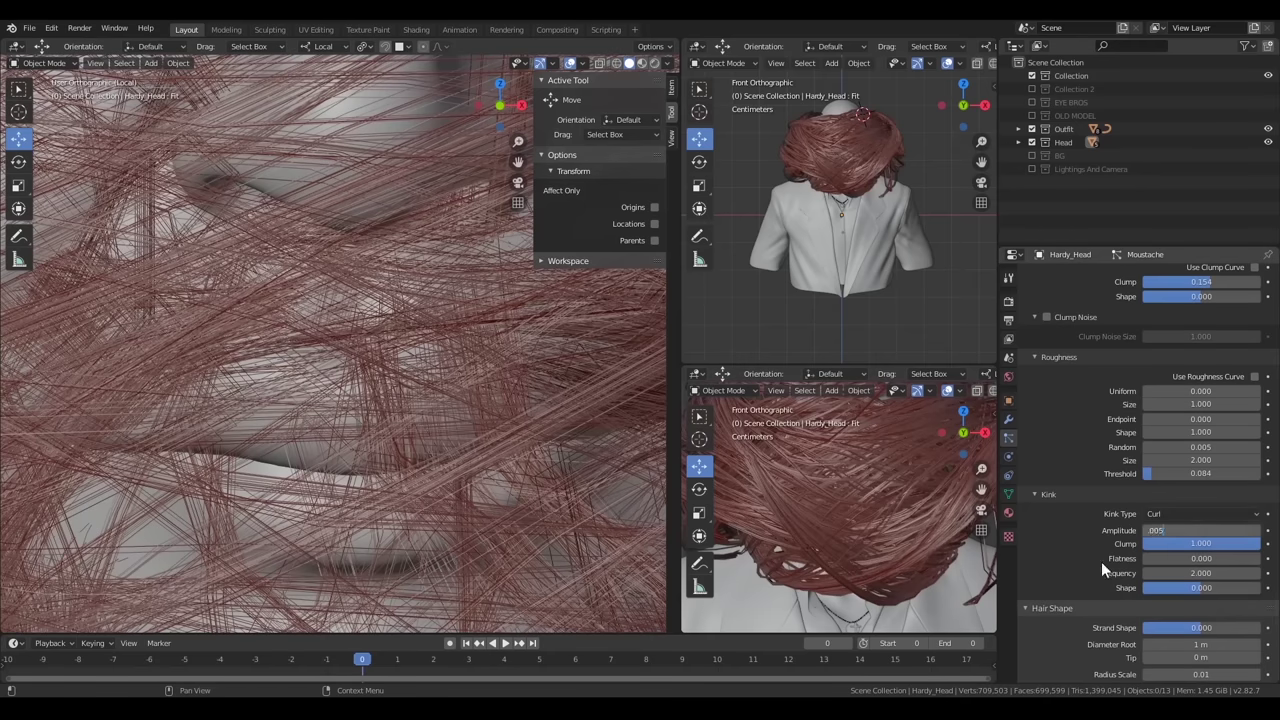
{"action": "key", "text": "Return"}
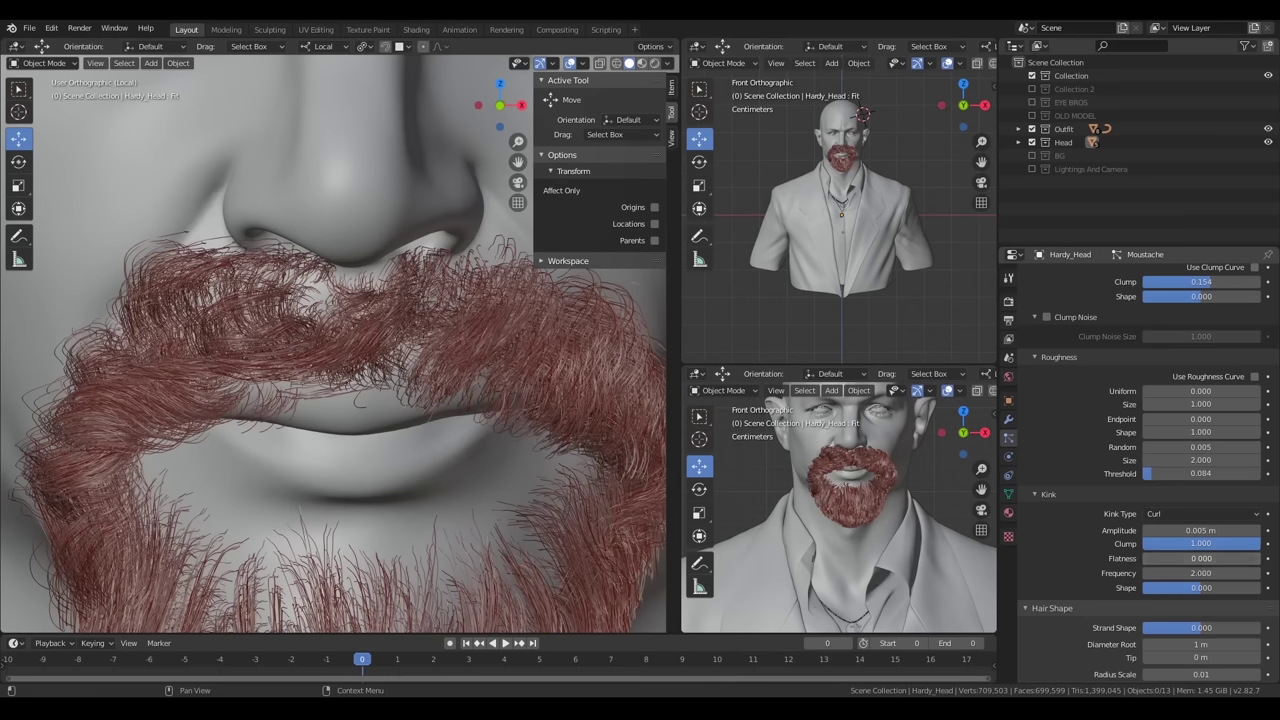
{"action": "type", "text": ".6"}
{"action": "key", "text": "Return"}
{"action": "key", "text": "Return"}
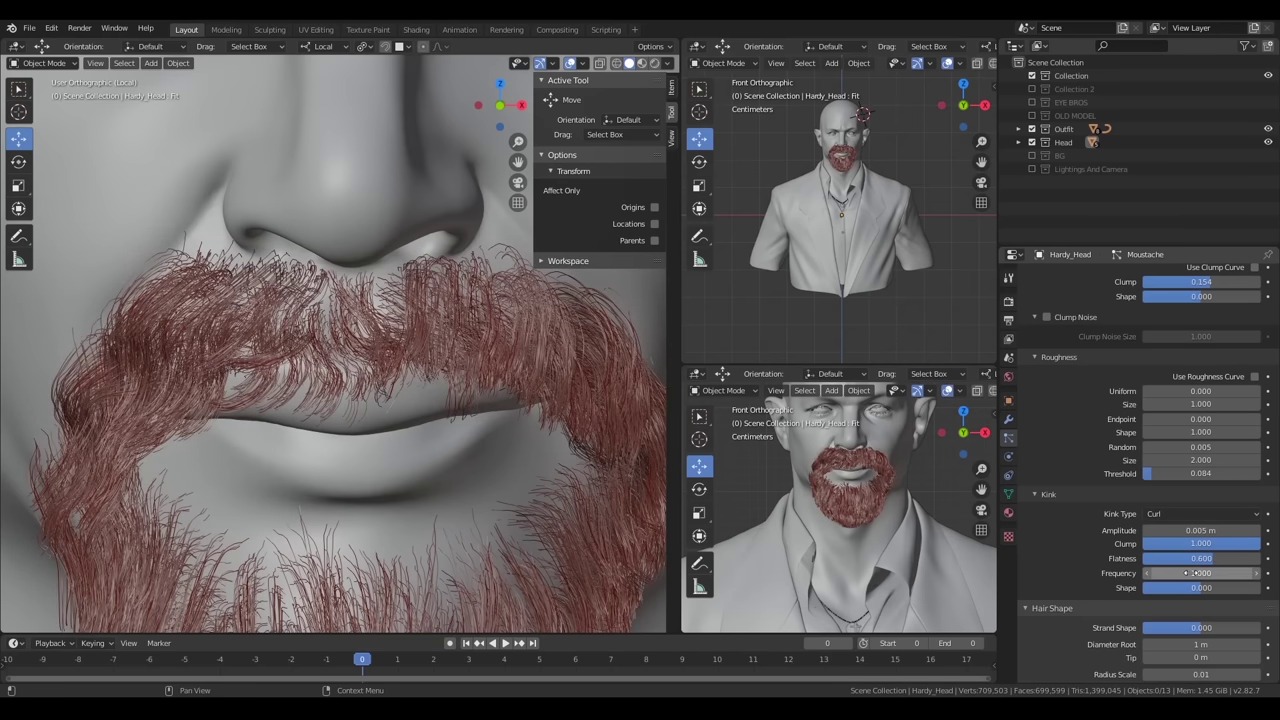
{"action": "type", "text": ".4"}
{"action": "key", "text": "Return"}
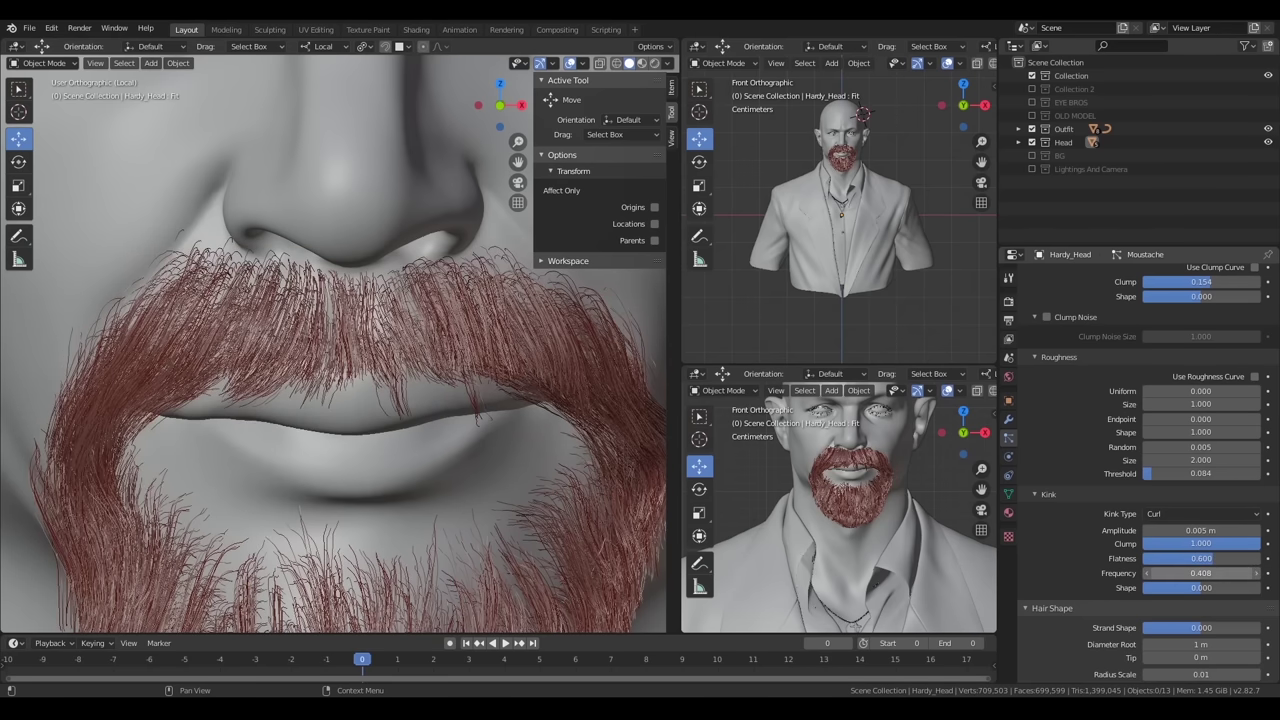
{"action": "mouse_move", "coordinate": [1200, 573]}
{"action": "left_mouse_down"}
{"action": "mouse_move", "coordinate": [1195, 607]}
{"action": "mouse_move", "coordinate": [1260, 587]}
{"action": "left_mouse_up"}
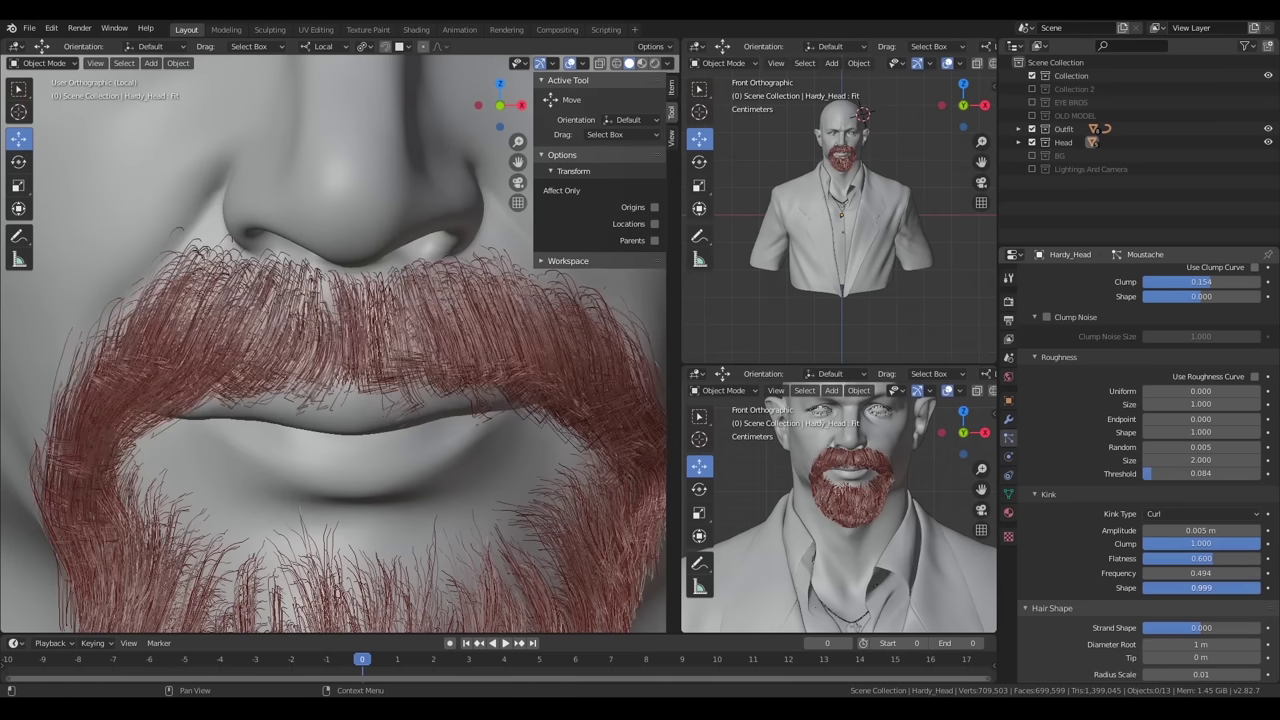
{"action": "middle_click_drag", "start_coordinate": [329, 320], "coordinate": [520, 330]}
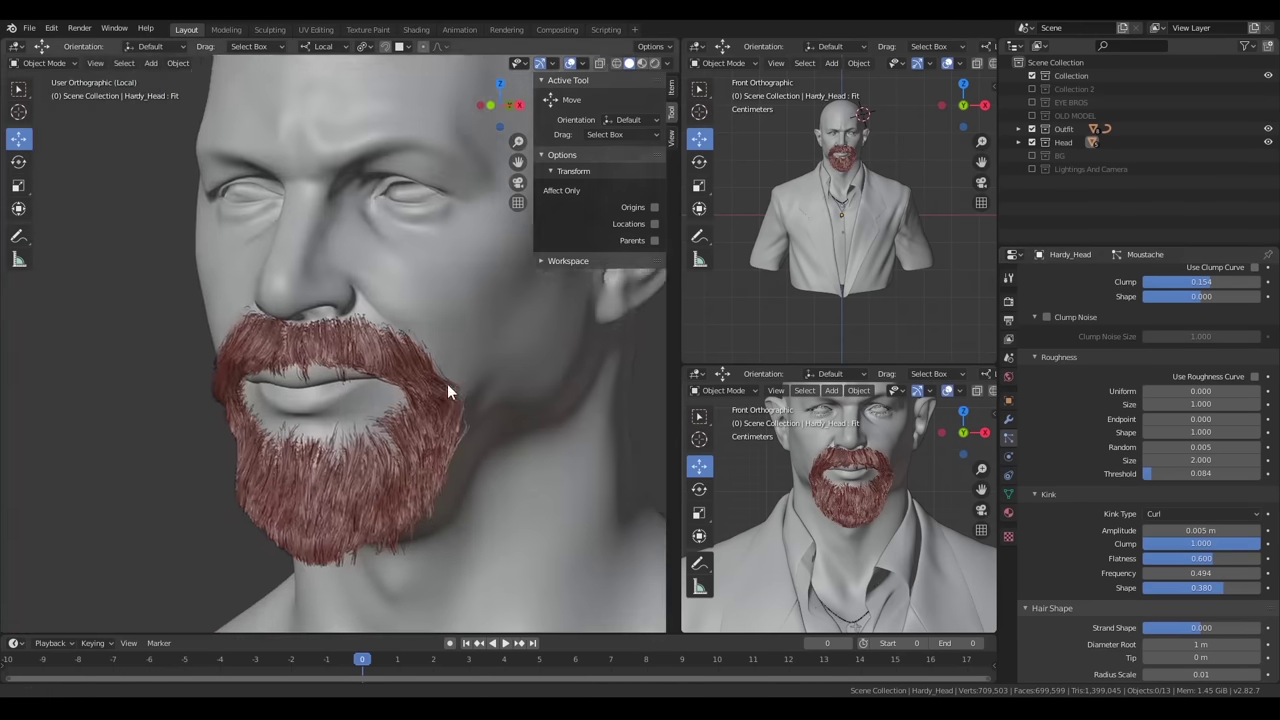
{"action": "left_click", "coordinate": [1048, 494]}
{"action": "left_click", "coordinate": [1058, 357]}
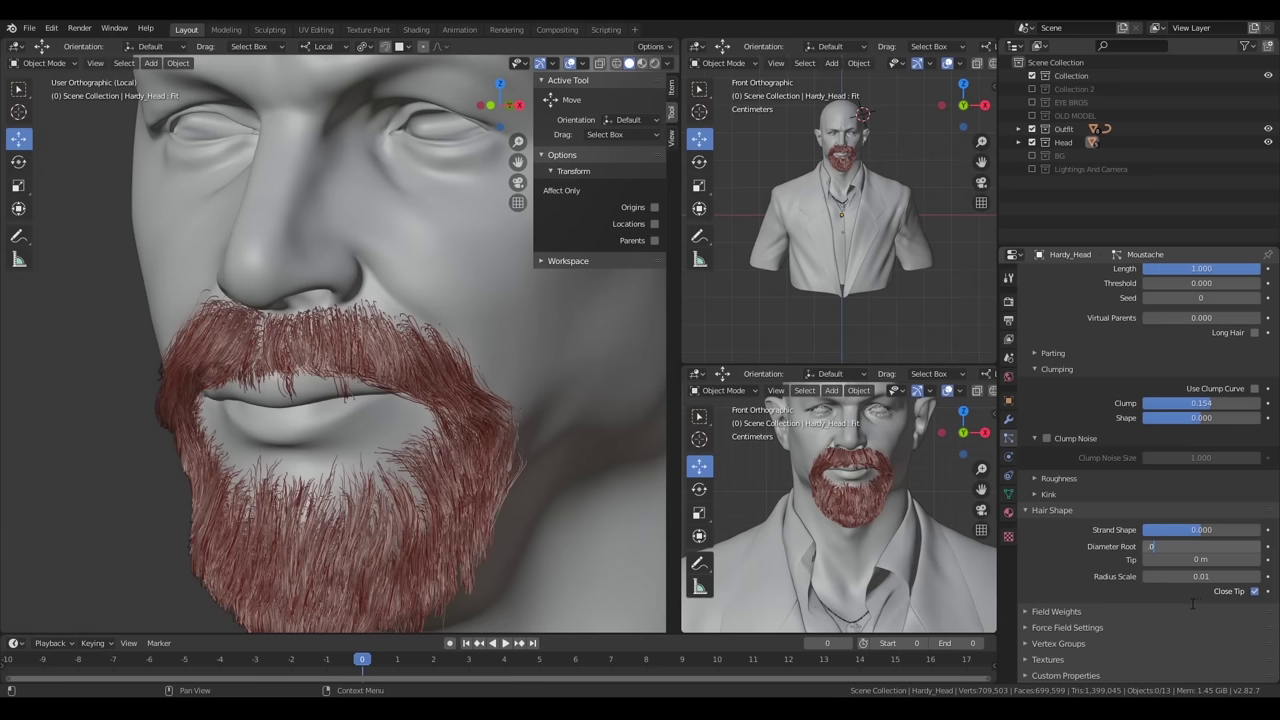
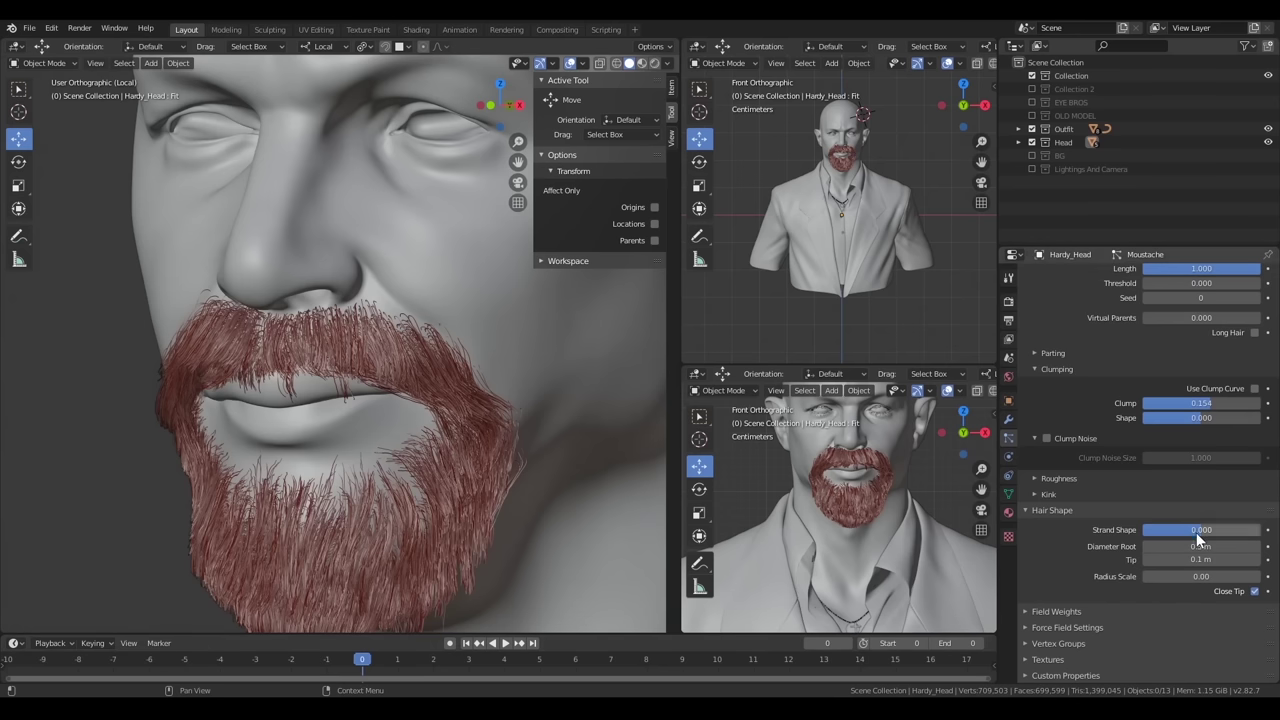
Set the moustache hair root diameter to 0.05 m and preview the beard in Rendered shading
{"action": "type", "text": ".05"}
{"action": "key", "text": "Return"}
{"action": "key", "text": "z"}
{"action": "left_click", "coordinate": [528, 451]}
{"action": "scroll", "coordinate": [1150, 450], "scroll_direction": "up", "scroll_amount": 5}
{"action": "scroll", "coordinate": [842, 263], "scroll_direction": "up", "scroll_amount": 3}
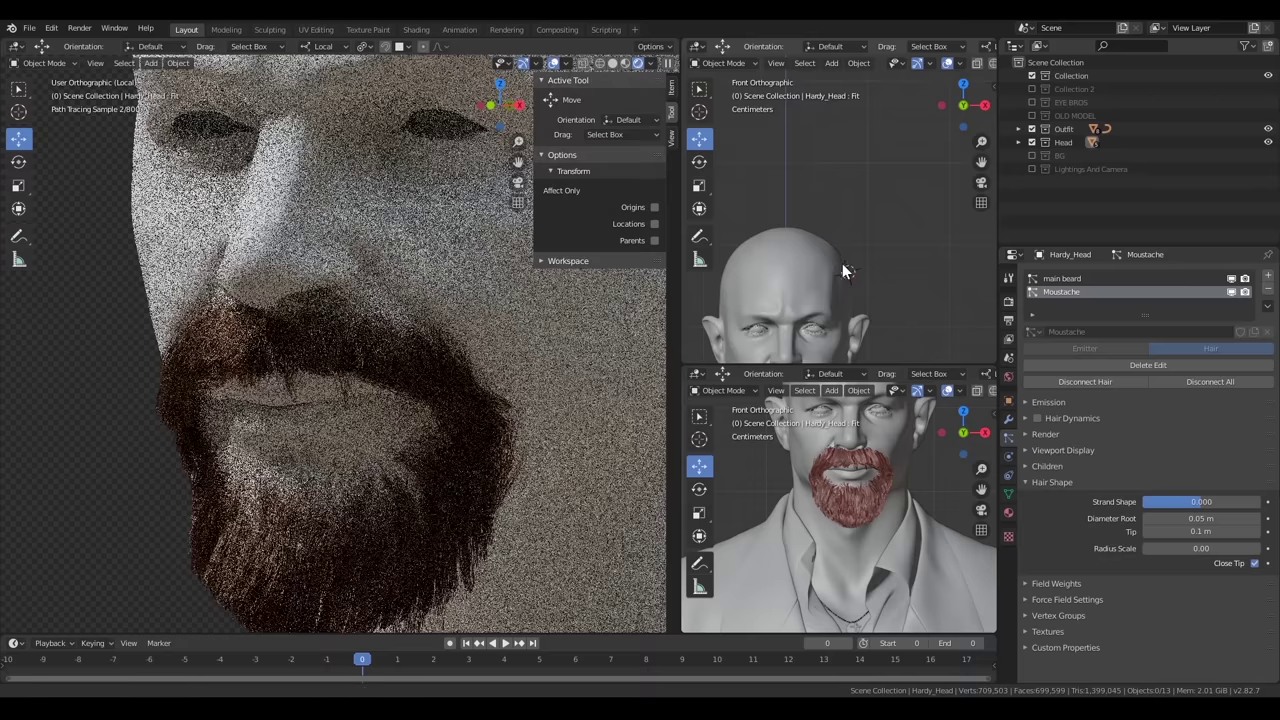
Set the moustache tip diameter to 0.05 m after trying 0.01 m, viewing the beard close up
{"action": "middle_click_drag", "start_coordinate": [374, 390], "coordinate": [388, 349]}
{"action": "scroll", "coordinate": [432, 370], "scroll_direction": "up", "scroll_amount": 3}
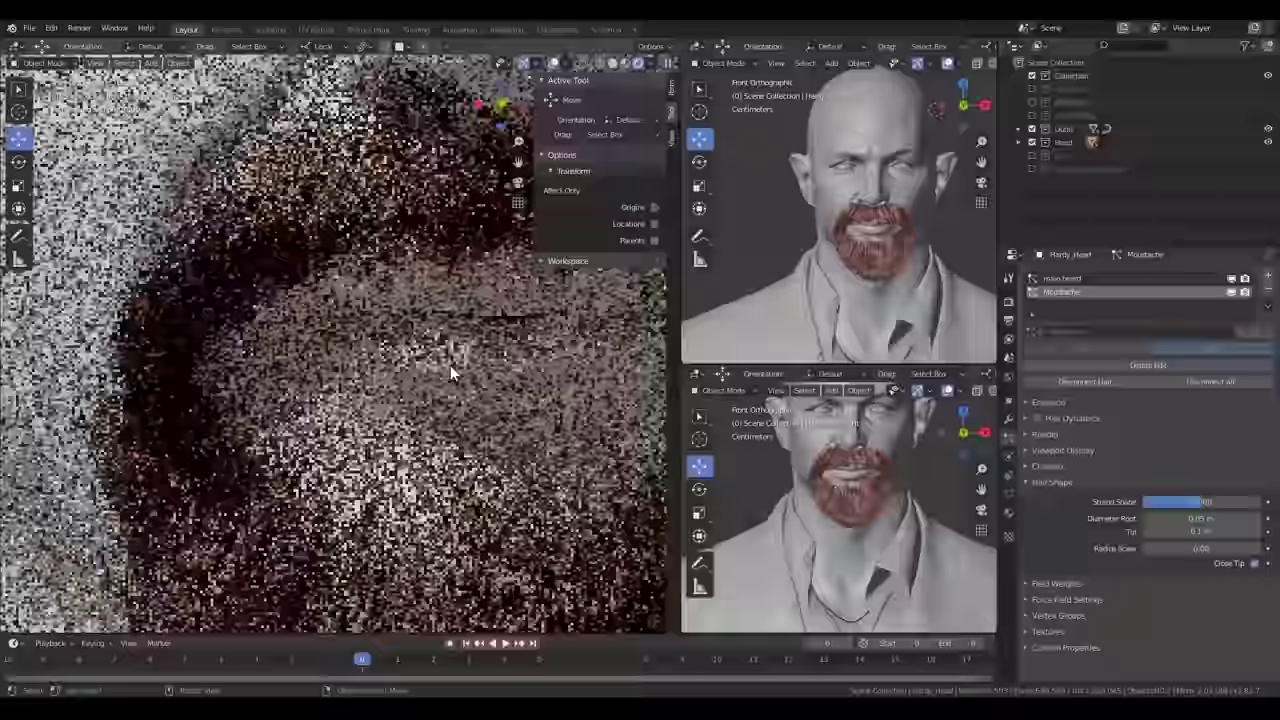
{"action": "scroll", "coordinate": [450, 368], "scroll_direction": "up", "scroll_amount": 2}
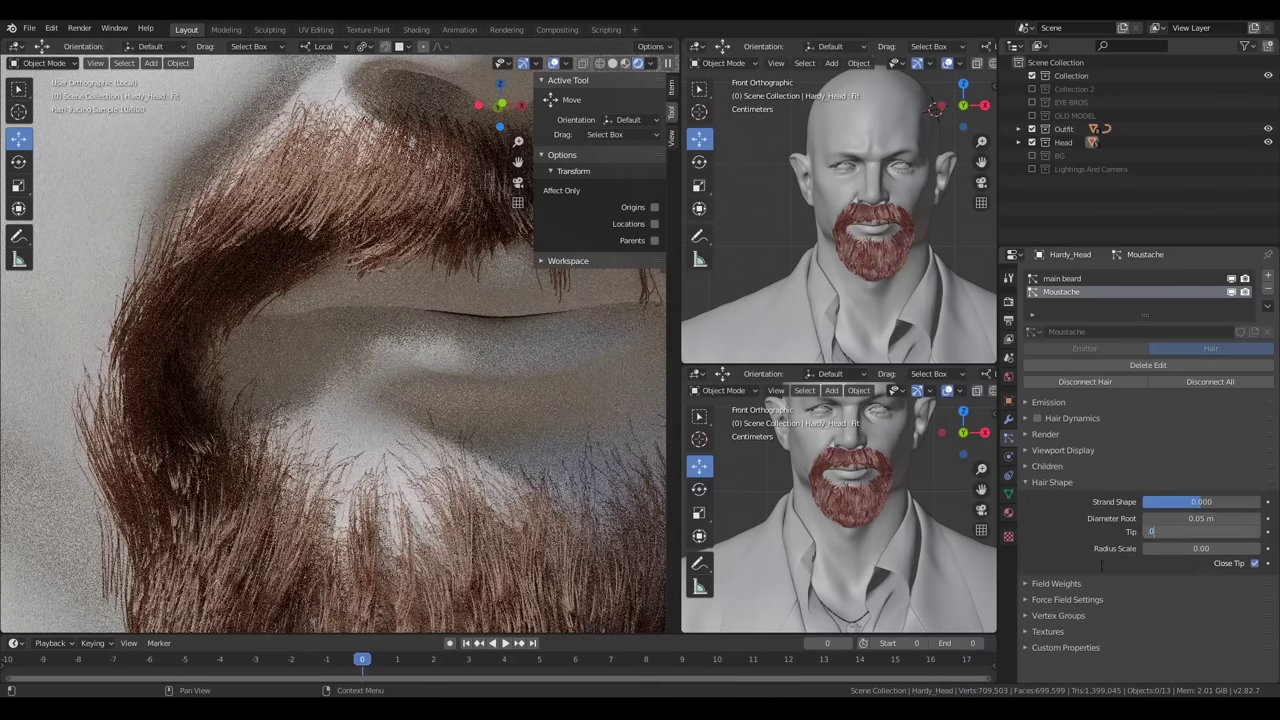
{"action": "key", "text": "Return"}
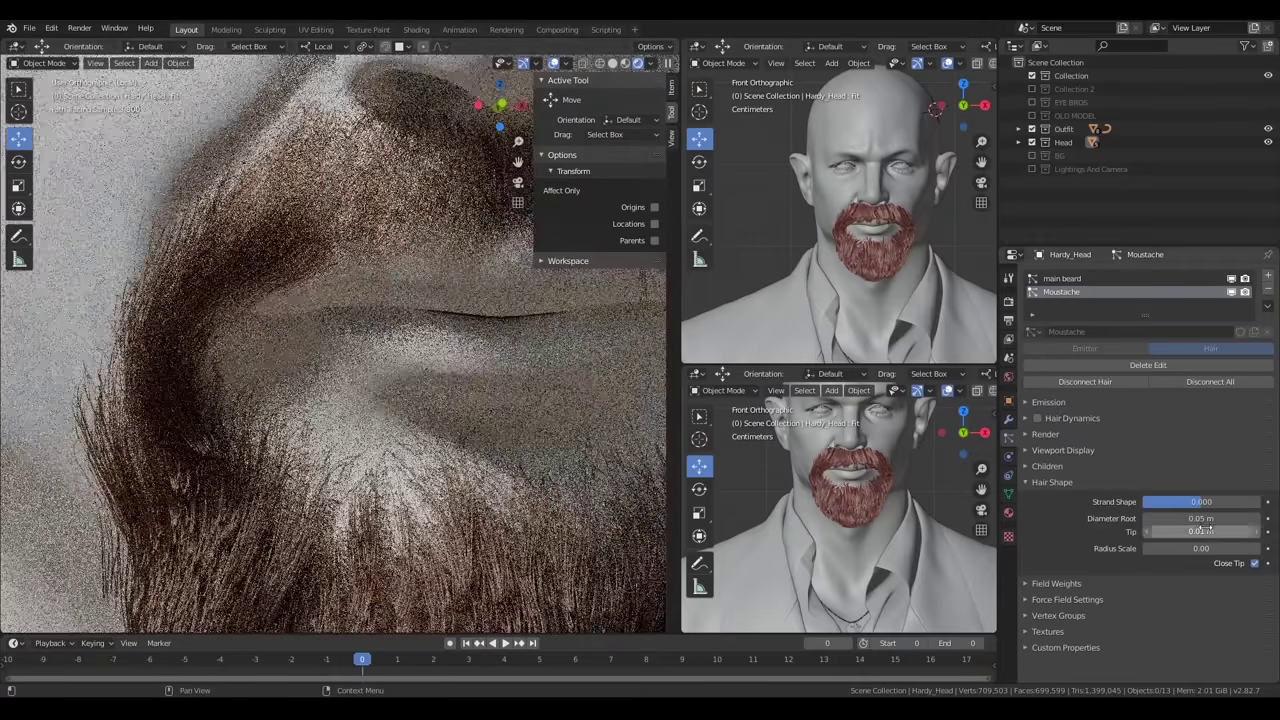
{"action": "key", "text": "Return"}
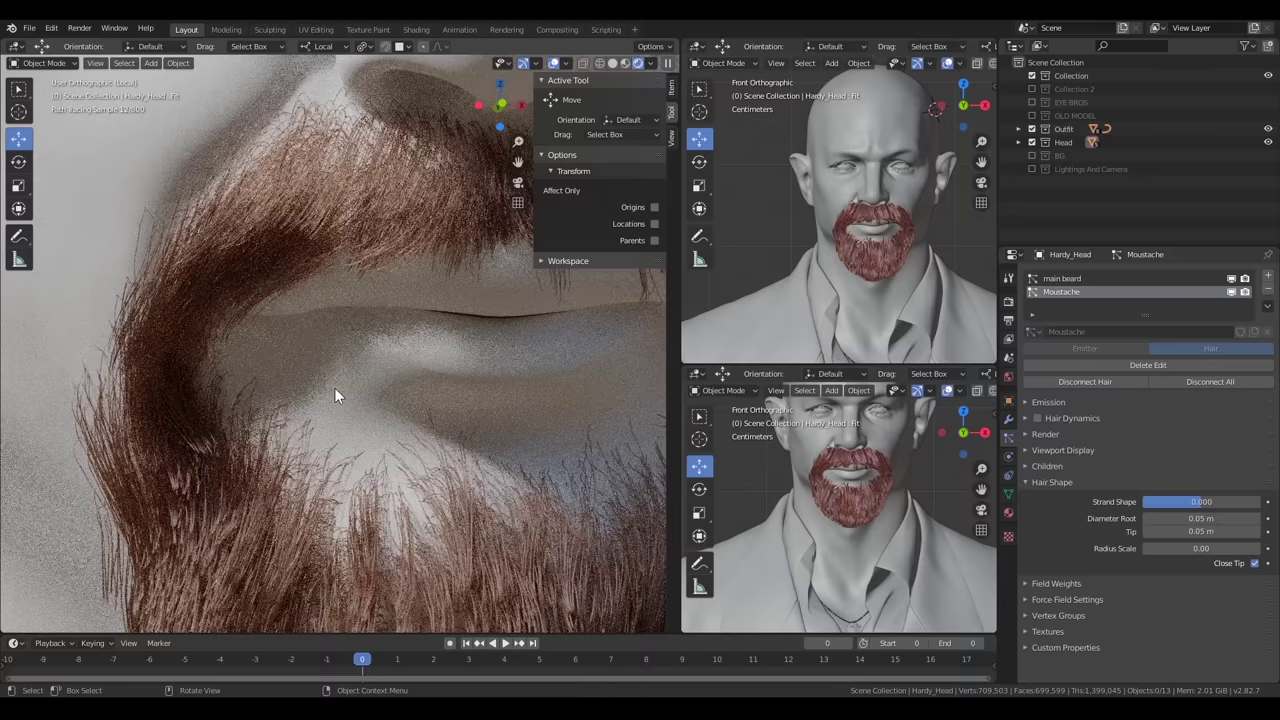
{"action": "scroll", "coordinate": [454, 395], "scroll_direction": "down", "scroll_amount": 6}
{"action": "scroll", "coordinate": [454, 395], "scroll_direction": "up", "scroll_amount": 5}
Switch the lower viewport to the Shader Editor
{"action": "left_click", "coordinate": [695, 390]}
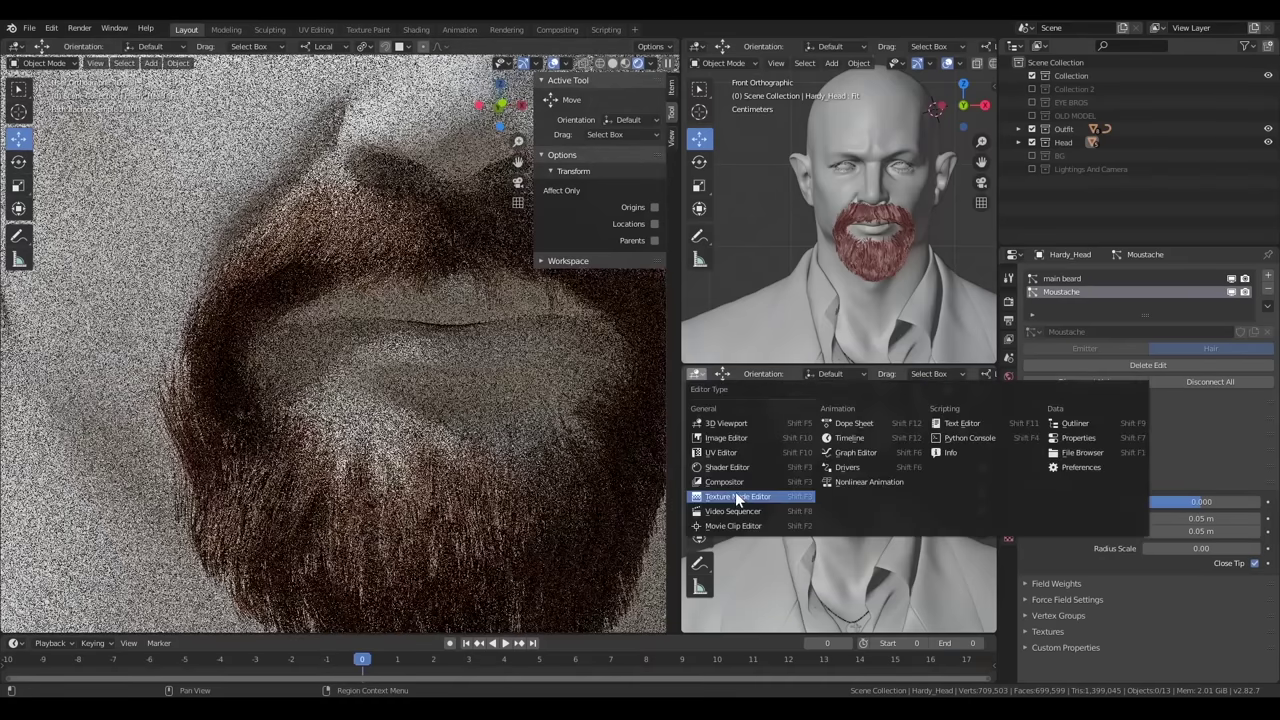
{"action": "left_click", "coordinate": [735, 491]}
{"action": "scroll", "coordinate": [832, 533], "scroll_direction": "up", "scroll_amount": 3}
{"action": "scroll", "coordinate": [992, 440], "scroll_direction": "up", "scroll_amount": 3}
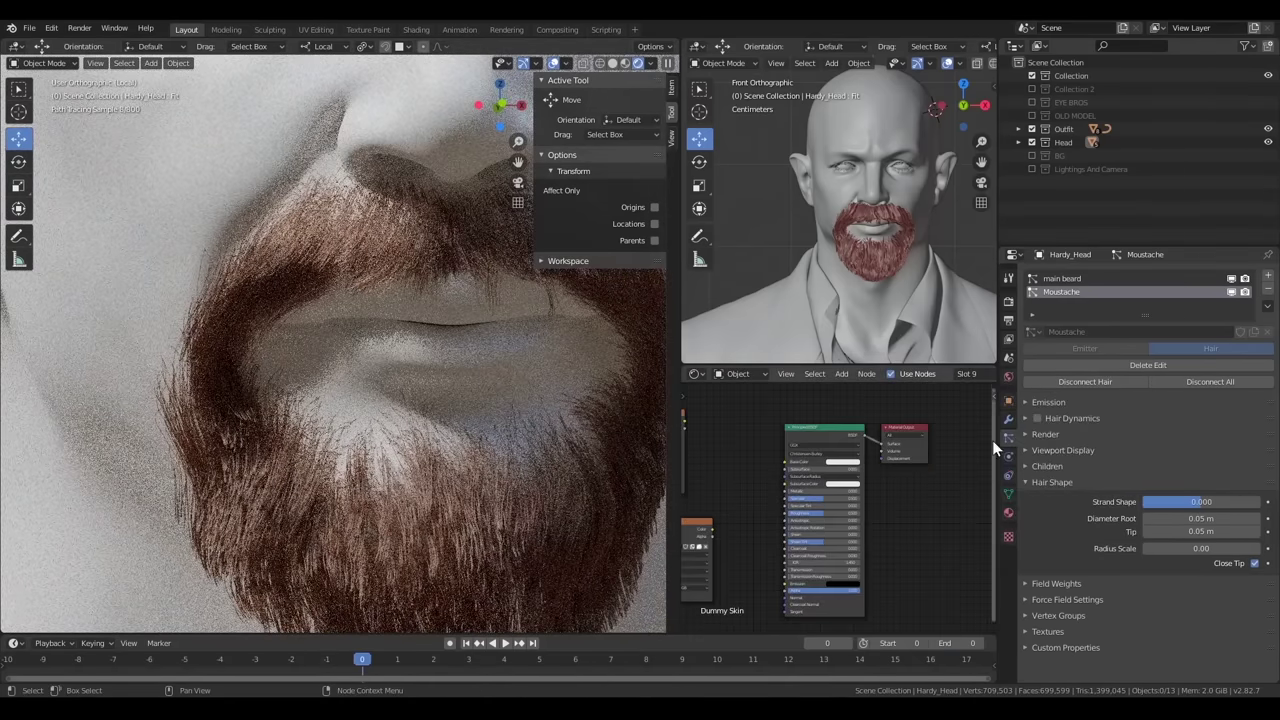
Show the Beard MTR material nodes and slide a colour ramp stop to 0.714
{"action": "left_click", "coordinate": [1007, 512]}
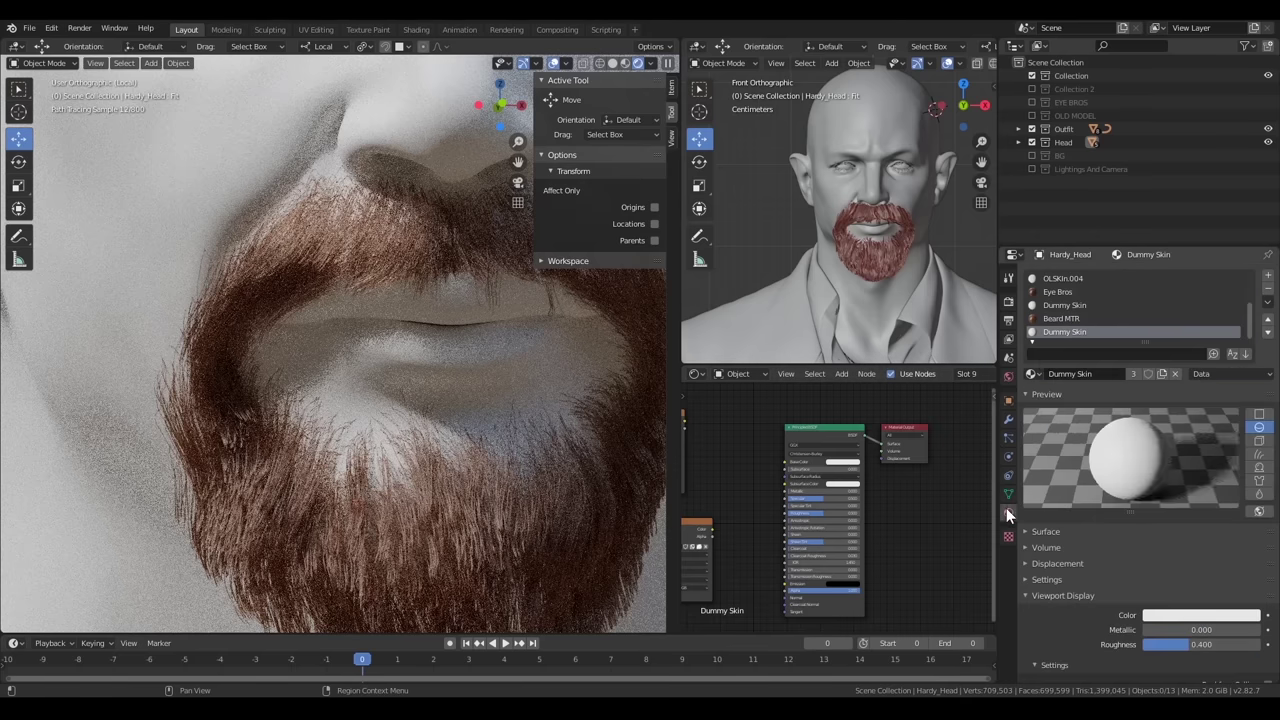
{"action": "left_click", "coordinate": [1048, 317]}
{"action": "scroll", "coordinate": [840, 460], "scroll_direction": "up", "scroll_amount": 3}
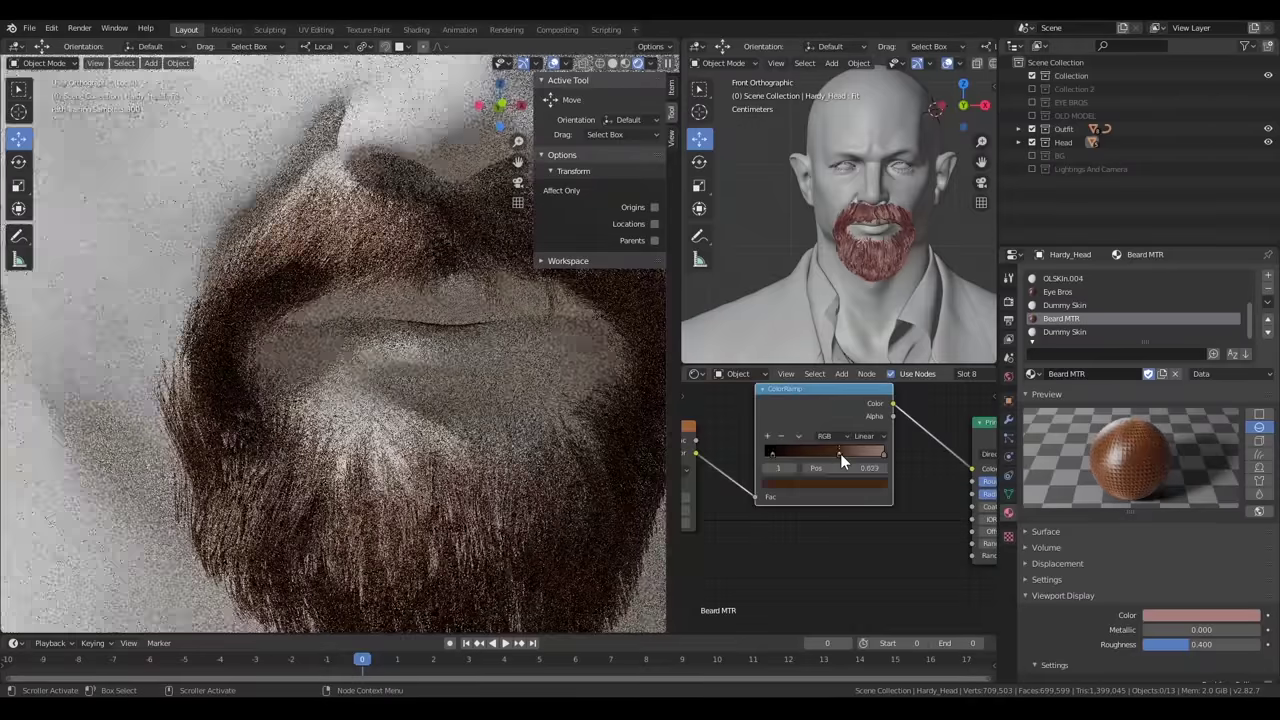
{"action": "left_click_drag", "start_coordinate": [840, 453], "coordinate": [852, 457]}
{"action": "left_click", "coordinate": [838, 482]}
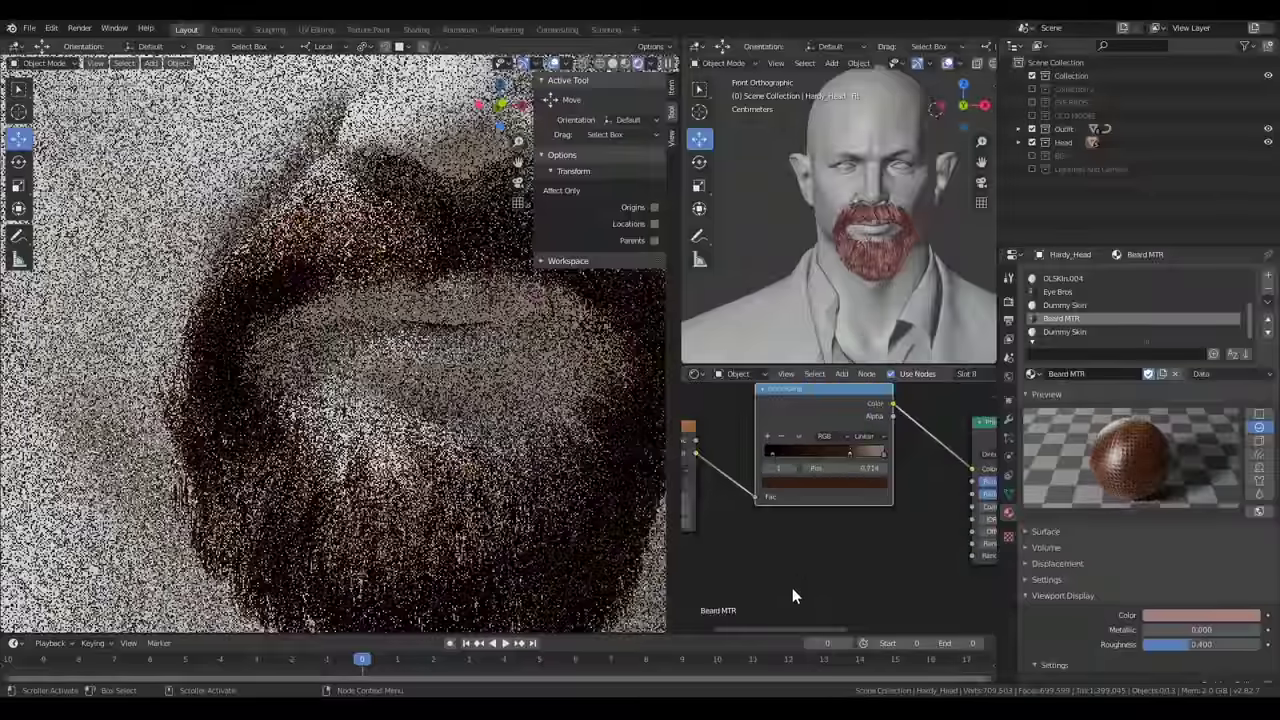
{"action": "scroll", "coordinate": [792, 596], "scroll_direction": "down", "scroll_amount": 2}
Add an Emission node fed by the colour ramp and wire it to the material output for preview
{"action": "key", "text": "shift+a"}
{"action": "left_click", "coordinate": [915, 545]}
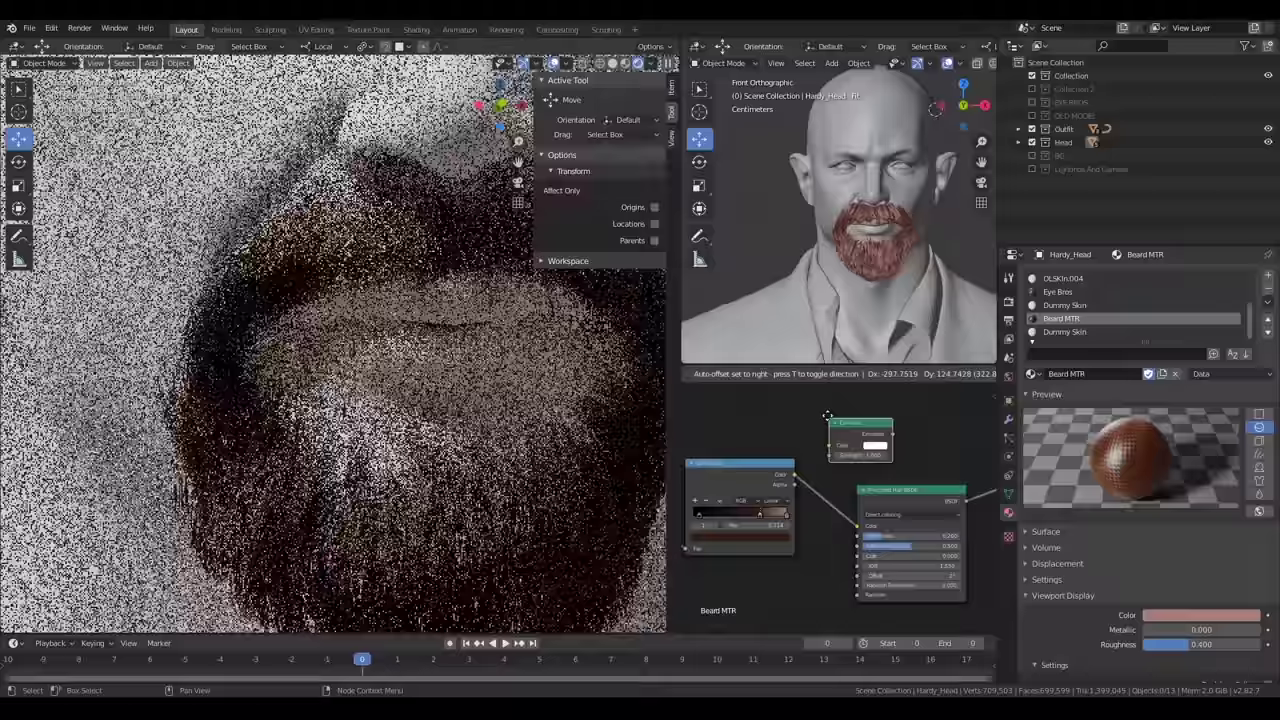
{"action": "left_click", "coordinate": [826, 415]}
{"action": "left_click_drag", "start_coordinate": [794, 474], "coordinate": [828, 442]}
{"action": "middle_click_drag", "start_coordinate": [840, 455], "coordinate": [959, 480]}
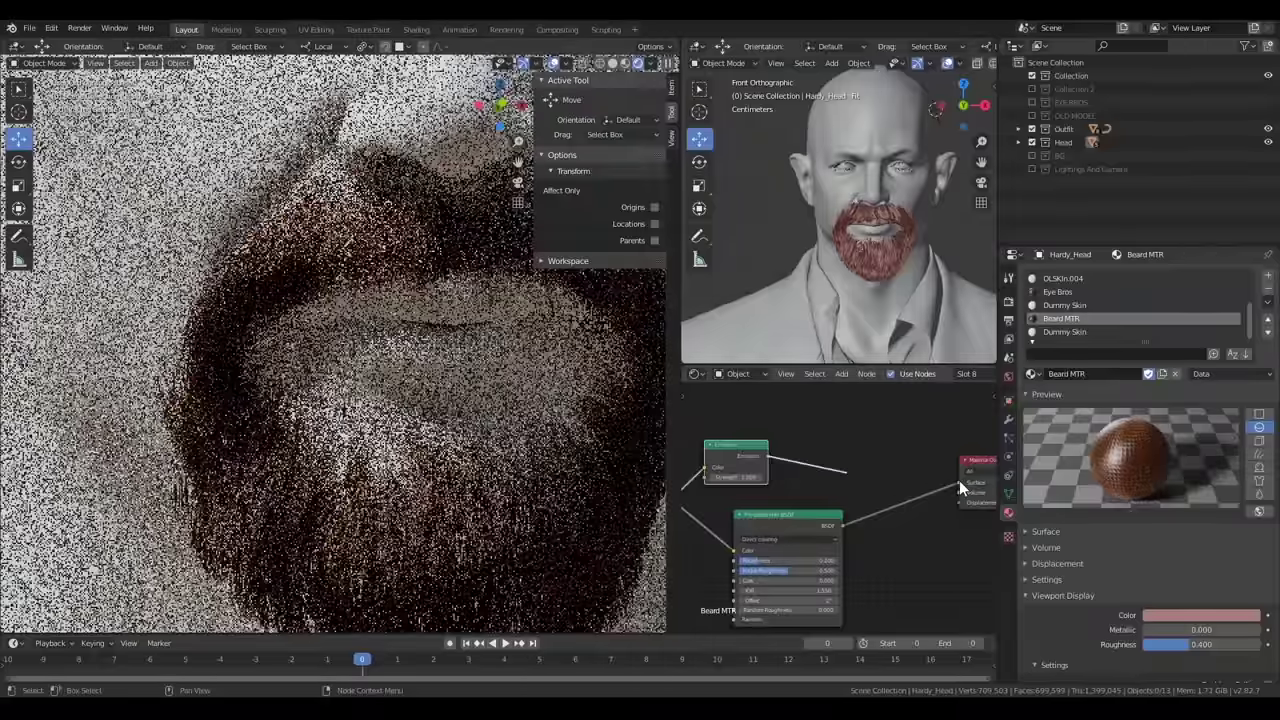
{"action": "scroll", "coordinate": [901, 516], "scroll_direction": "up", "scroll_amount": 2}
{"action": "scroll", "coordinate": [871, 497], "scroll_direction": "up", "scroll_amount": 4}
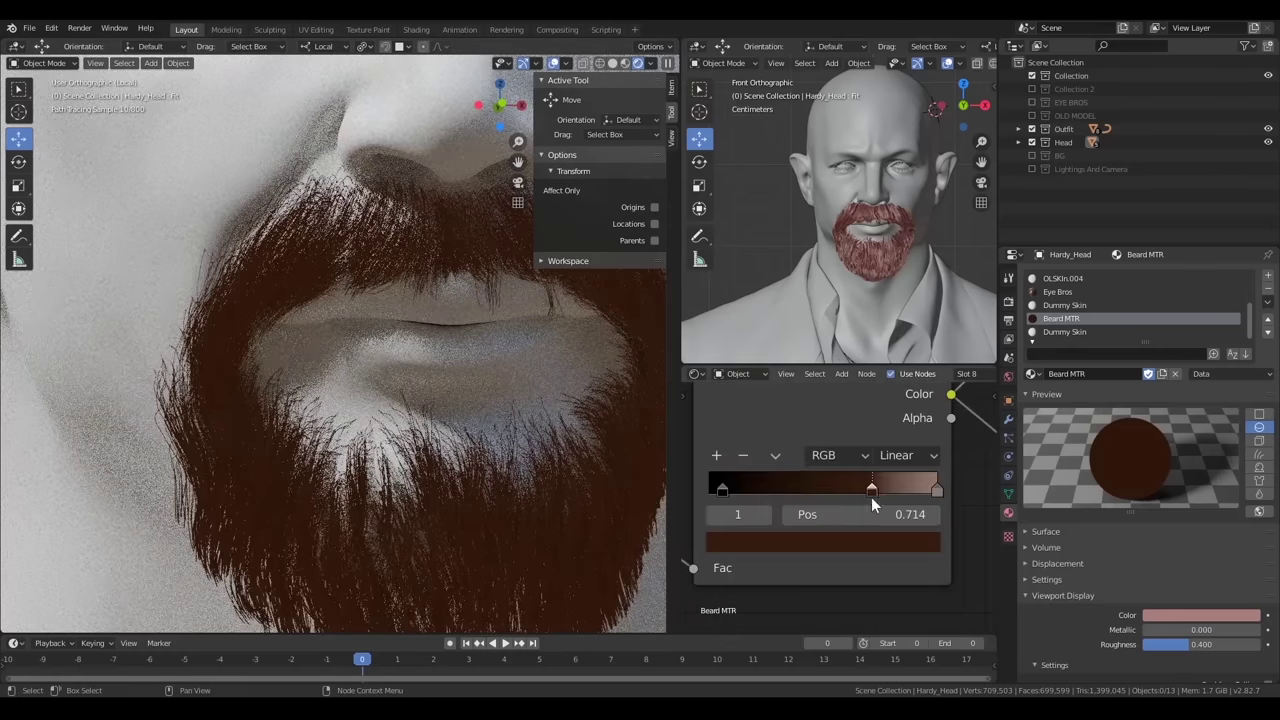
Move the right ramp stop to about 0.955 and the middle stop to 0.564, then reconnect Principled Hair BSDF
{"action": "left_click_drag", "start_coordinate": [936, 490], "coordinate": [926, 490]}
{"action": "left_click", "coordinate": [903, 540]}
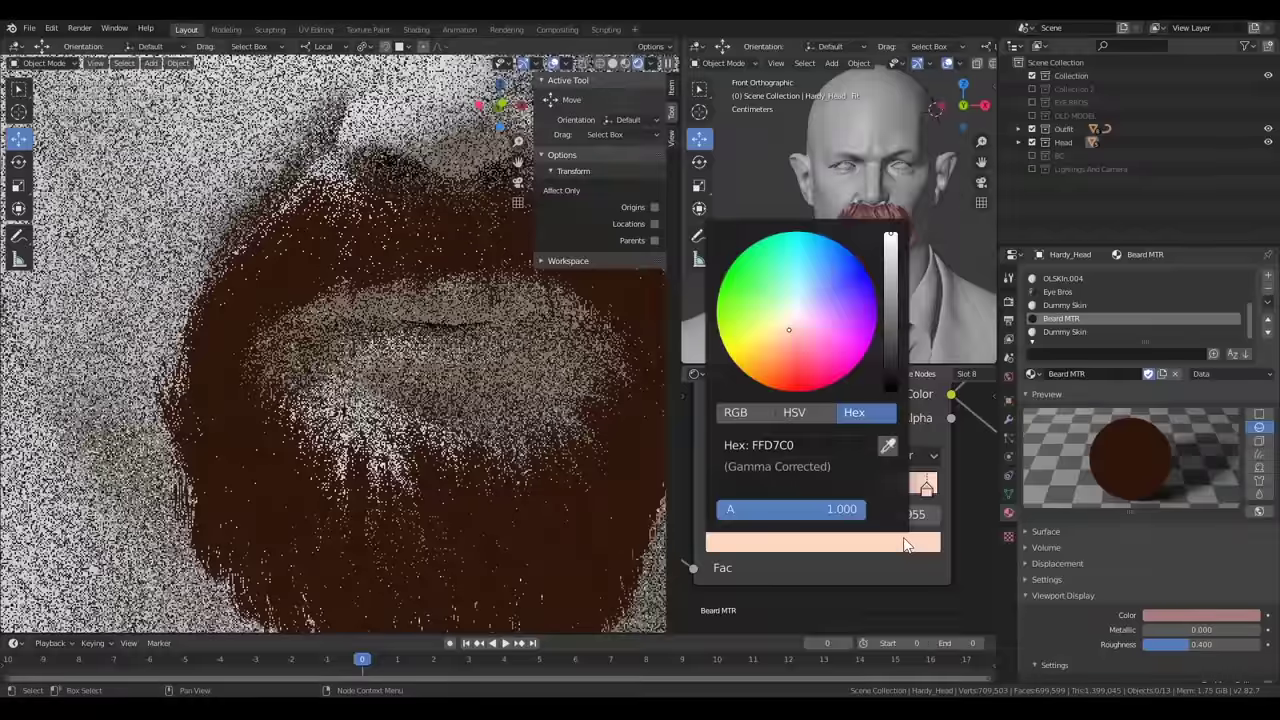
{"action": "scroll", "coordinate": [792, 535], "scroll_direction": "down", "scroll_amount": 1}
{"action": "left_click", "coordinate": [858, 504]}
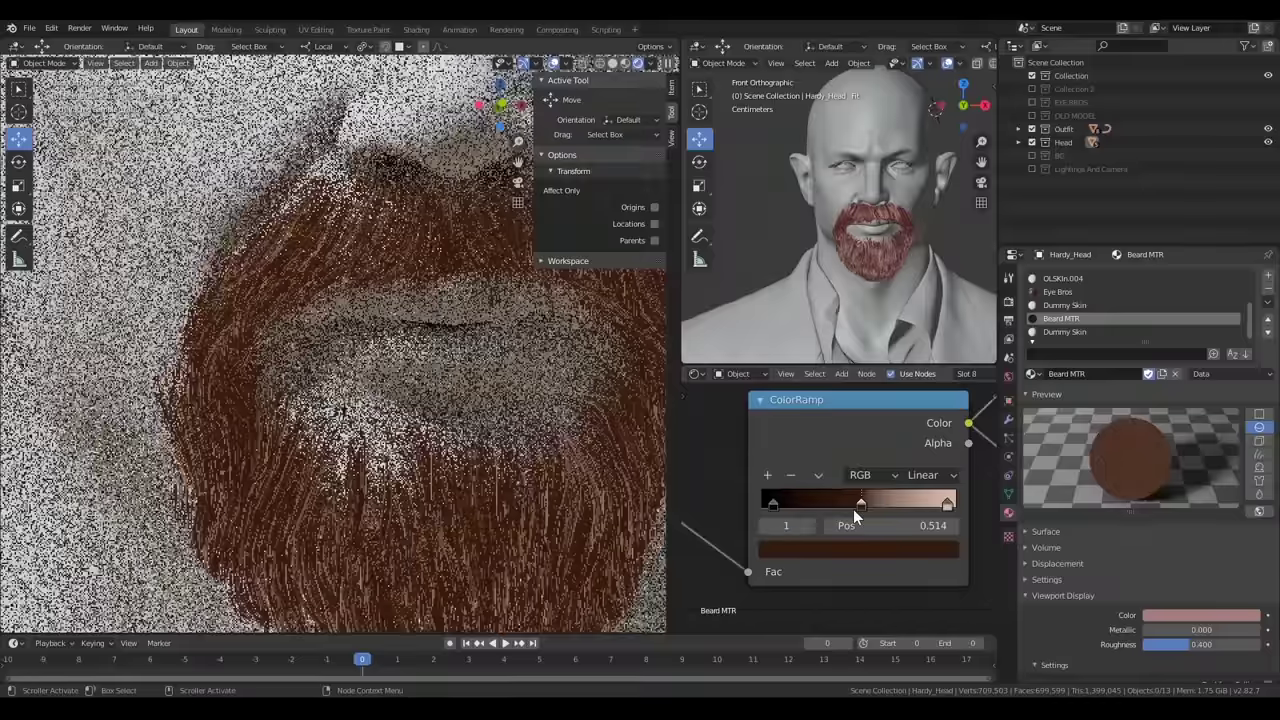
{"action": "left_click_drag", "start_coordinate": [853, 509], "coordinate": [864, 509]}
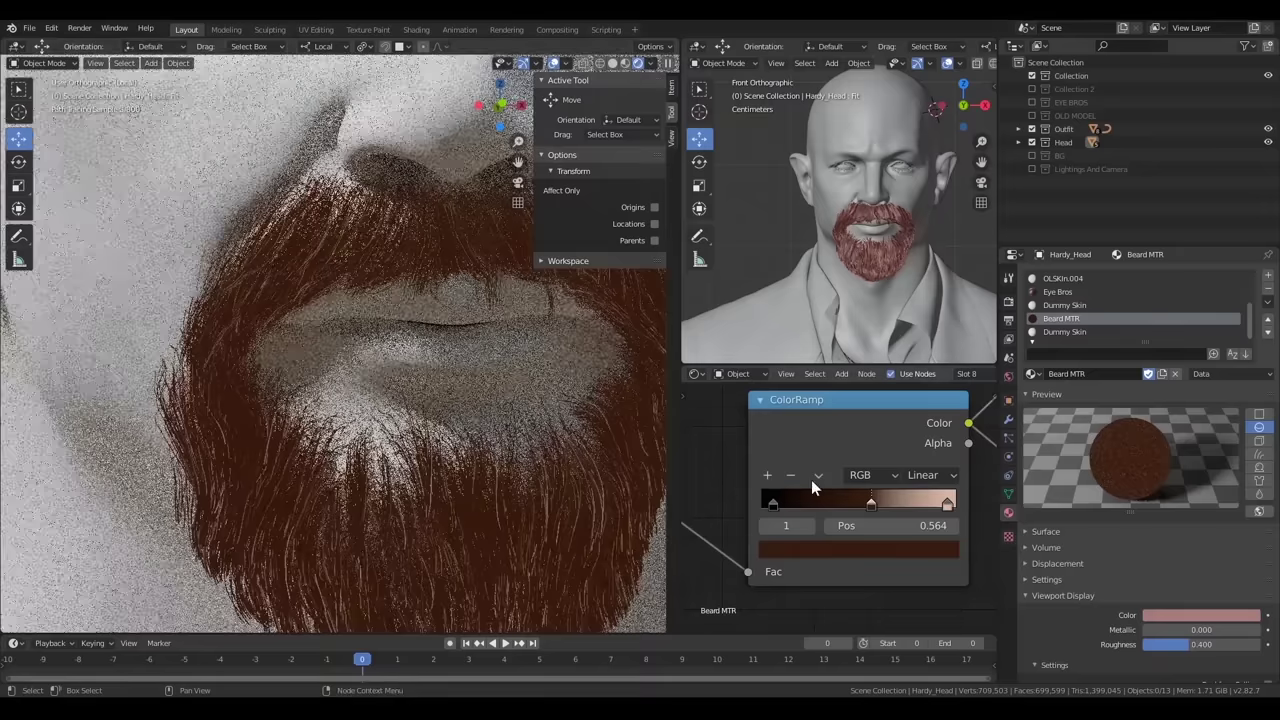
{"action": "scroll", "coordinate": [876, 501], "scroll_direction": "down", "scroll_amount": 4}
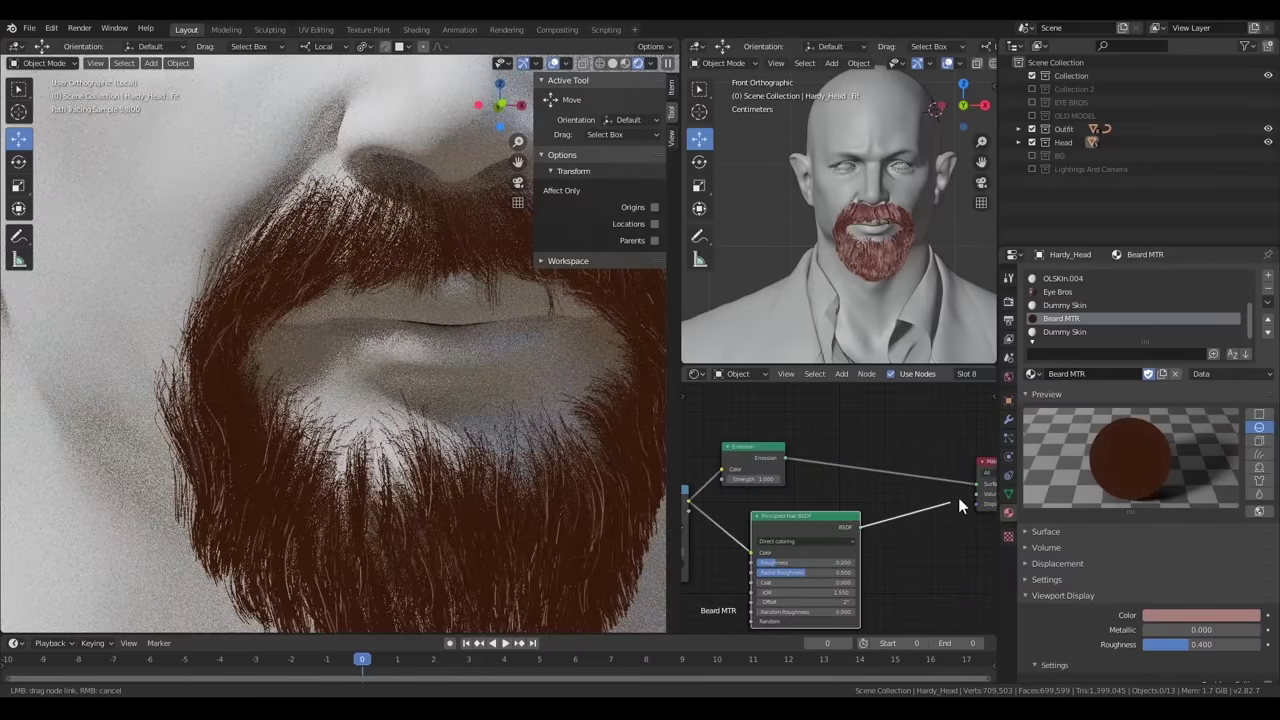
{"action": "left_click_drag", "start_coordinate": [976, 486], "coordinate": [978, 487]}
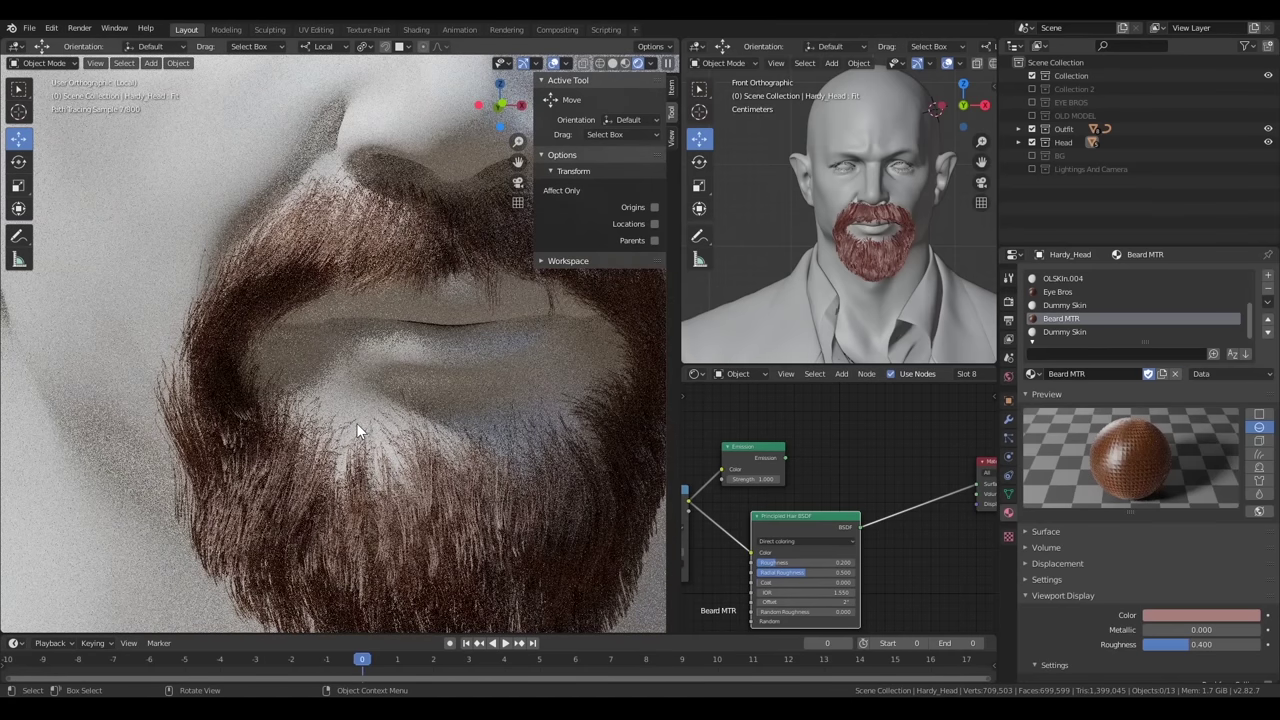
Return to Solid shading, commit a 0.07 m tip diameter, and hide the main beard system
{"action": "key", "text": "z"}
{"action": "left_click", "coordinate": [492, 359]}
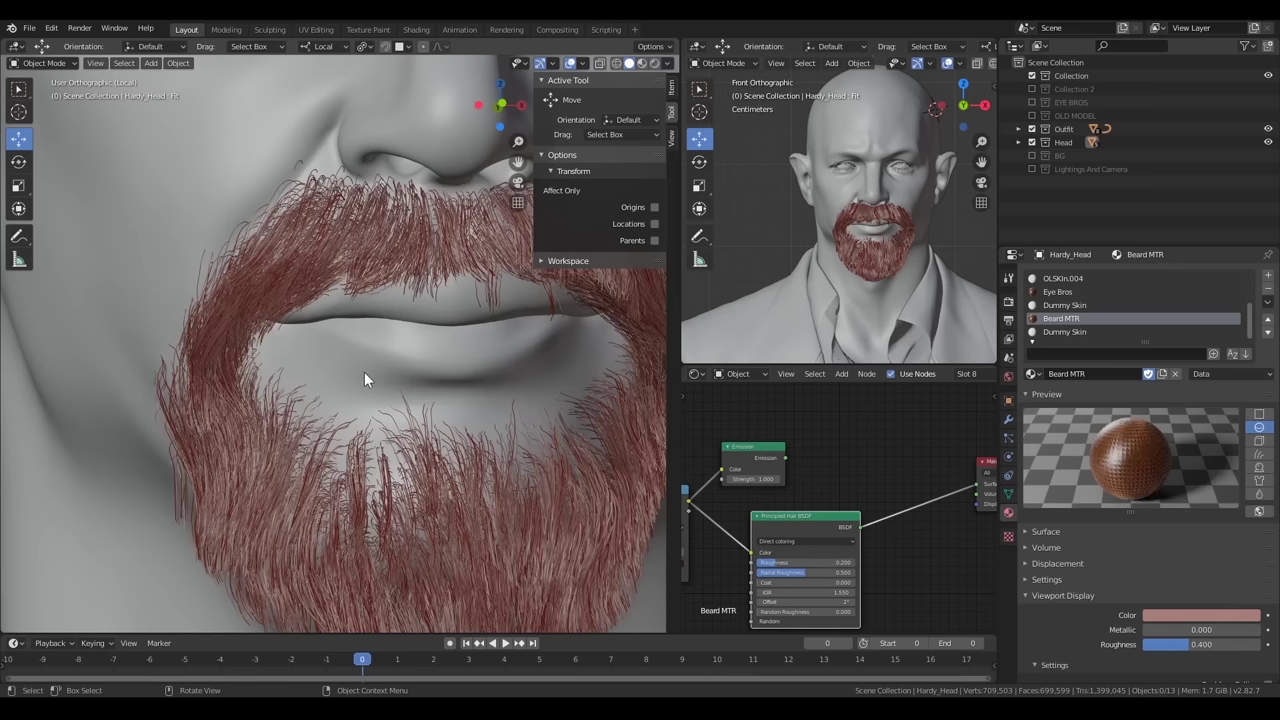
{"action": "left_click", "coordinate": [1008, 456]}
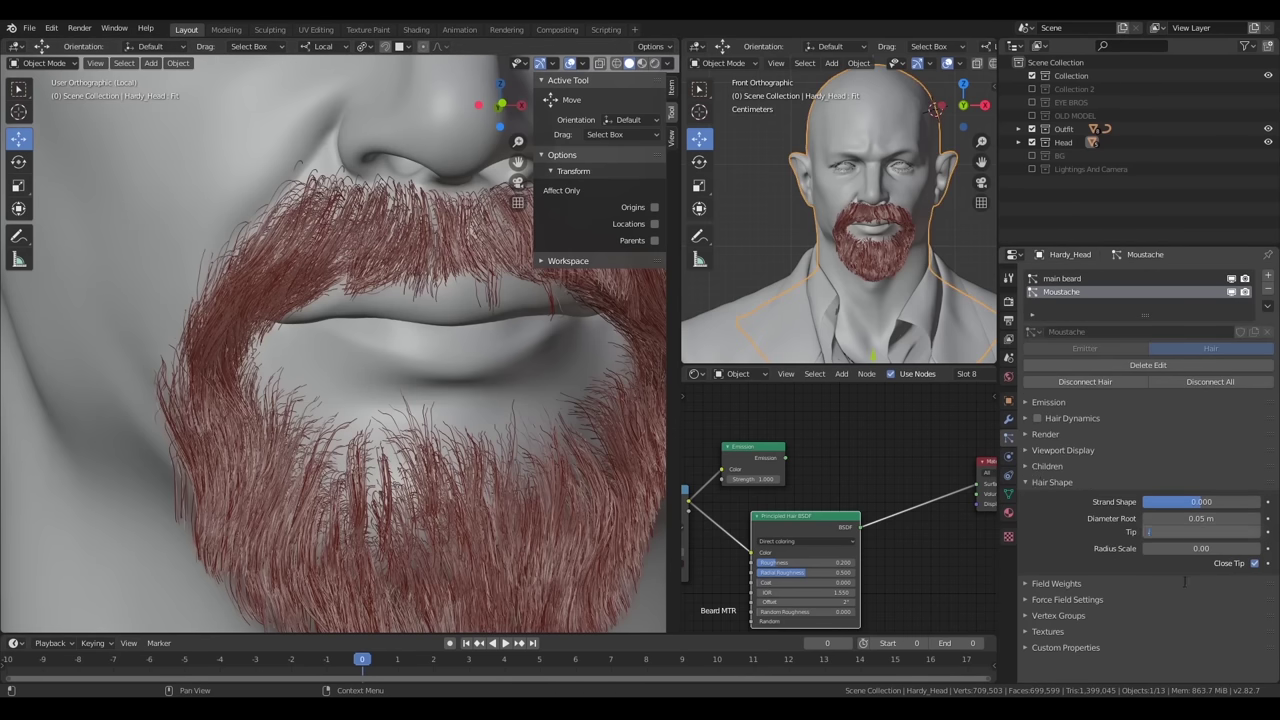
{"action": "type", "text": ".07"}
{"action": "key", "text": "Return"}
{"action": "scroll", "coordinate": [270, 376], "scroll_direction": "down", "scroll_amount": 2}
{"action": "scroll", "coordinate": [505, 439], "scroll_direction": "up", "scroll_amount": 2}
{"action": "scroll", "coordinate": [505, 439], "scroll_direction": "up", "scroll_amount": 2}
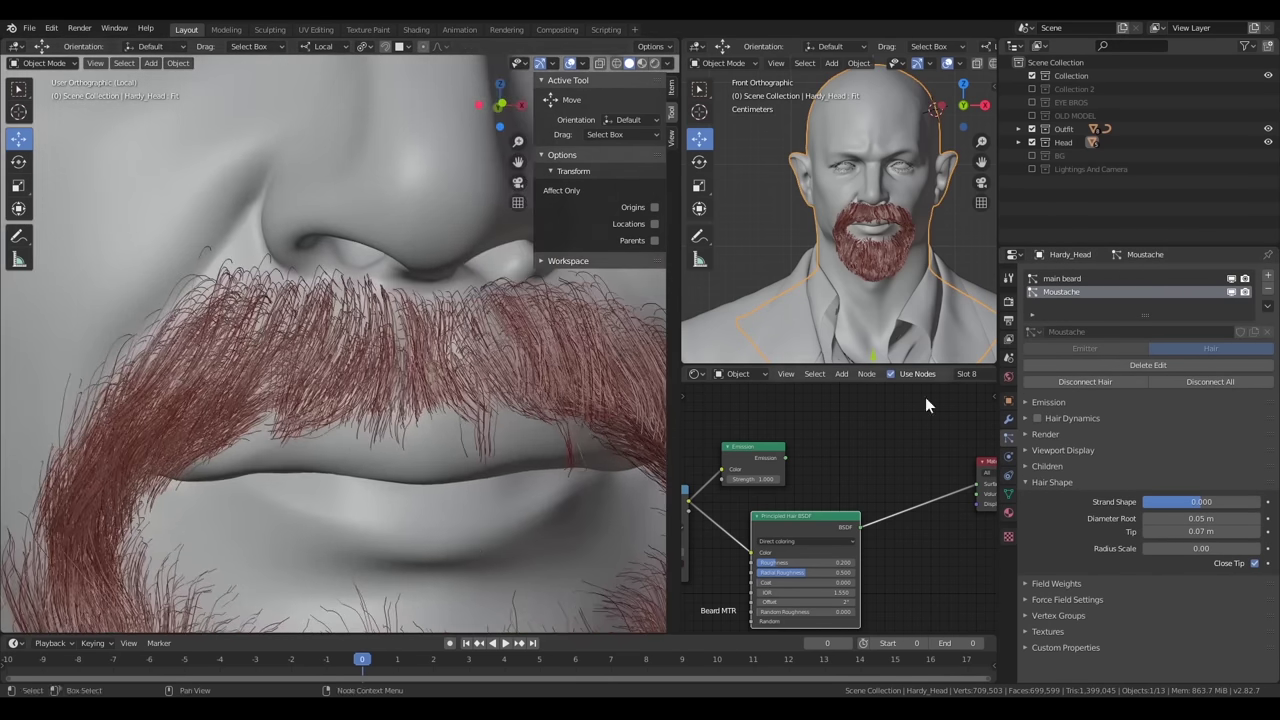
{"action": "left_click", "coordinate": [1231, 279]}
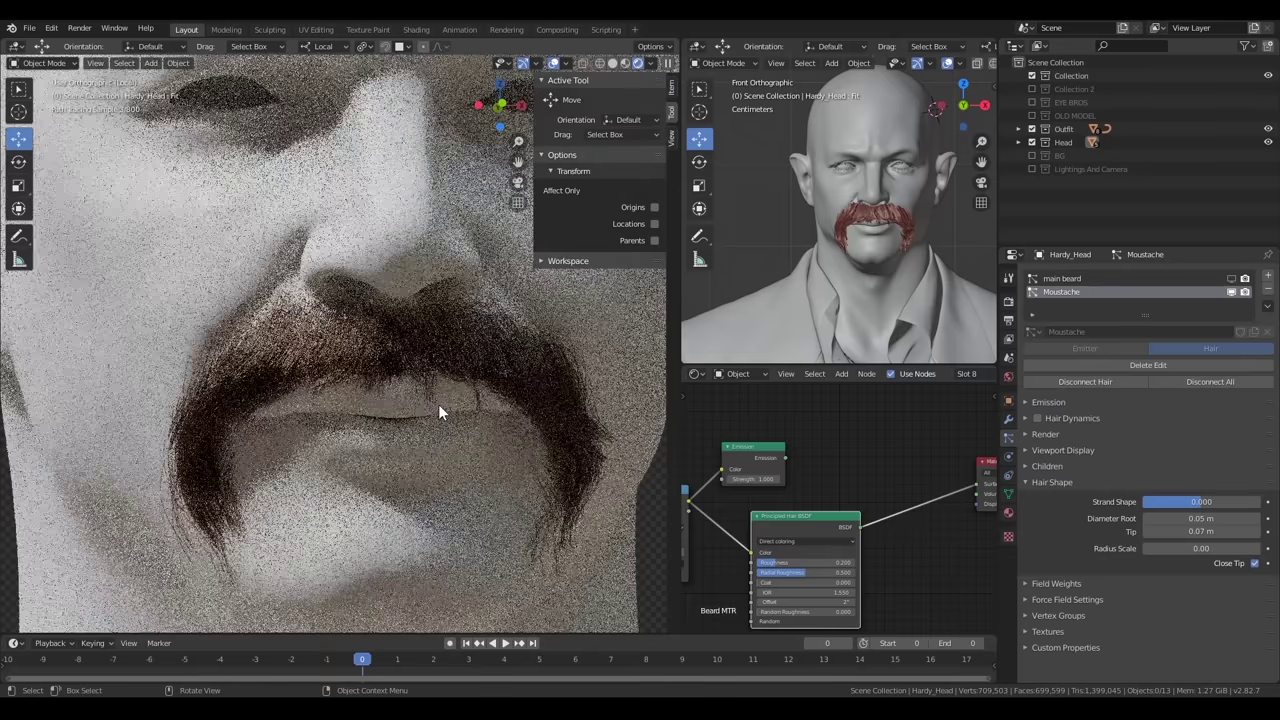
Give the moustache children a random roughness of 0.006
{"action": "key", "text": "z"}
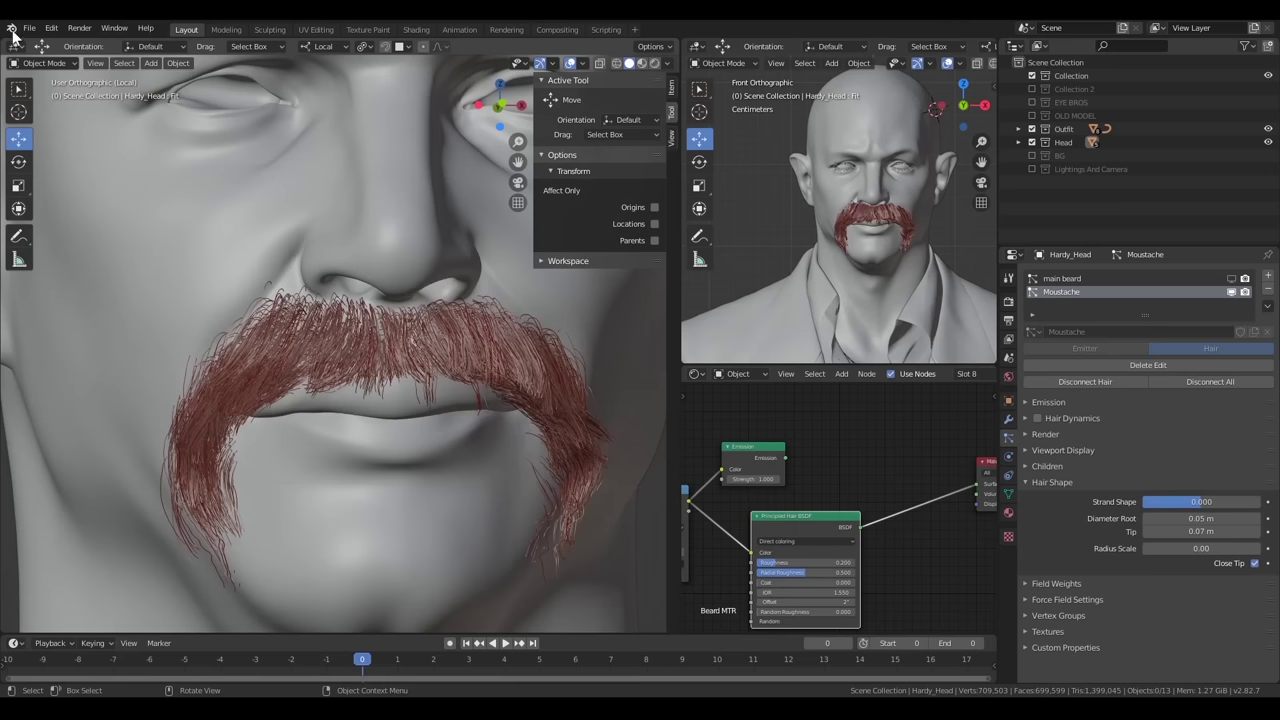
{"action": "left_click", "coordinate": [1047, 467]}
{"action": "scroll", "coordinate": [1197, 549], "scroll_direction": "down", "scroll_amount": 5}
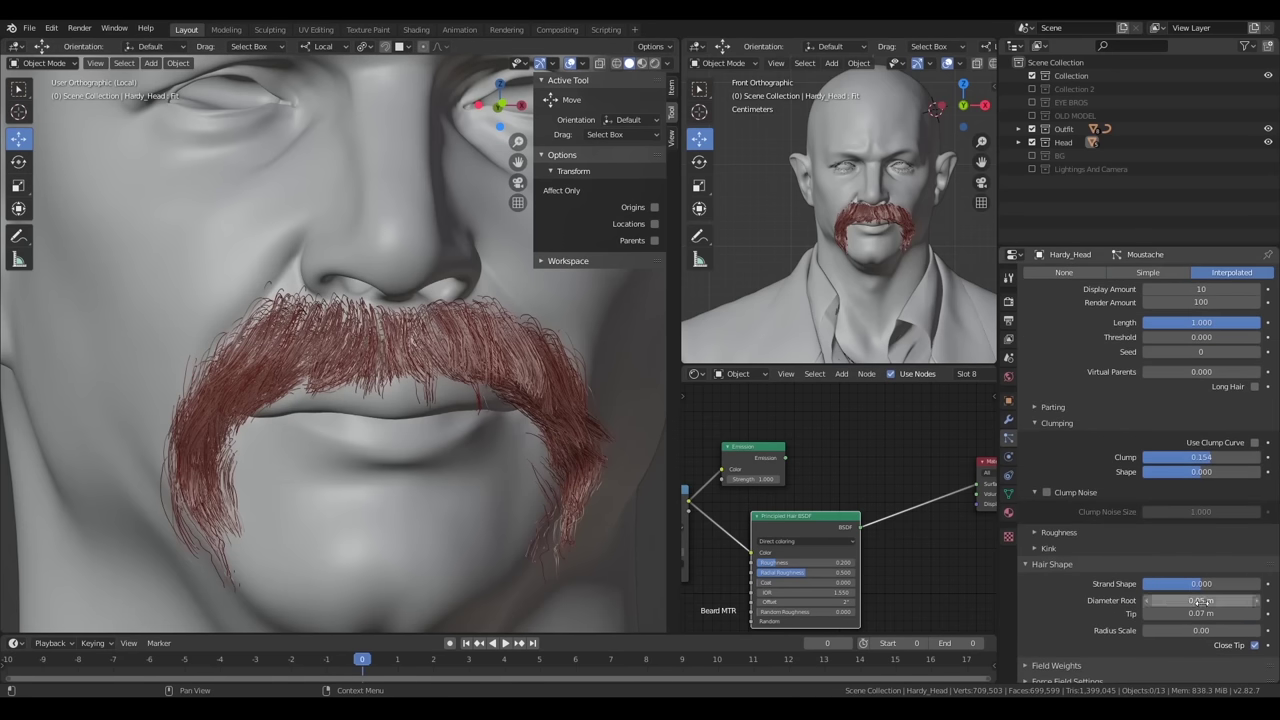
{"action": "left_click", "coordinate": [1060, 532]}
{"action": "scroll", "coordinate": [1160, 565], "scroll_direction": "down", "scroll_amount": 3}
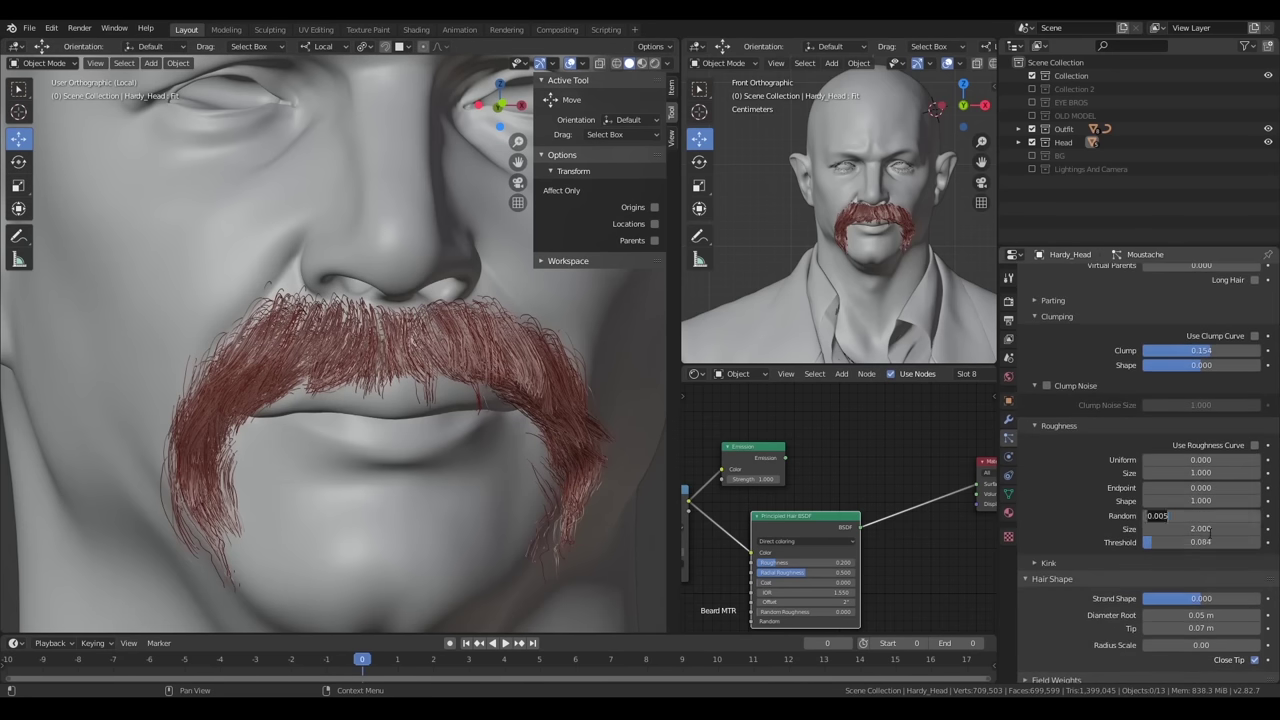
{"action": "type", "text": "6"}
{"action": "key", "text": "Return"}
{"action": "scroll", "coordinate": [330, 293], "scroll_direction": "up", "scroll_amount": 3}
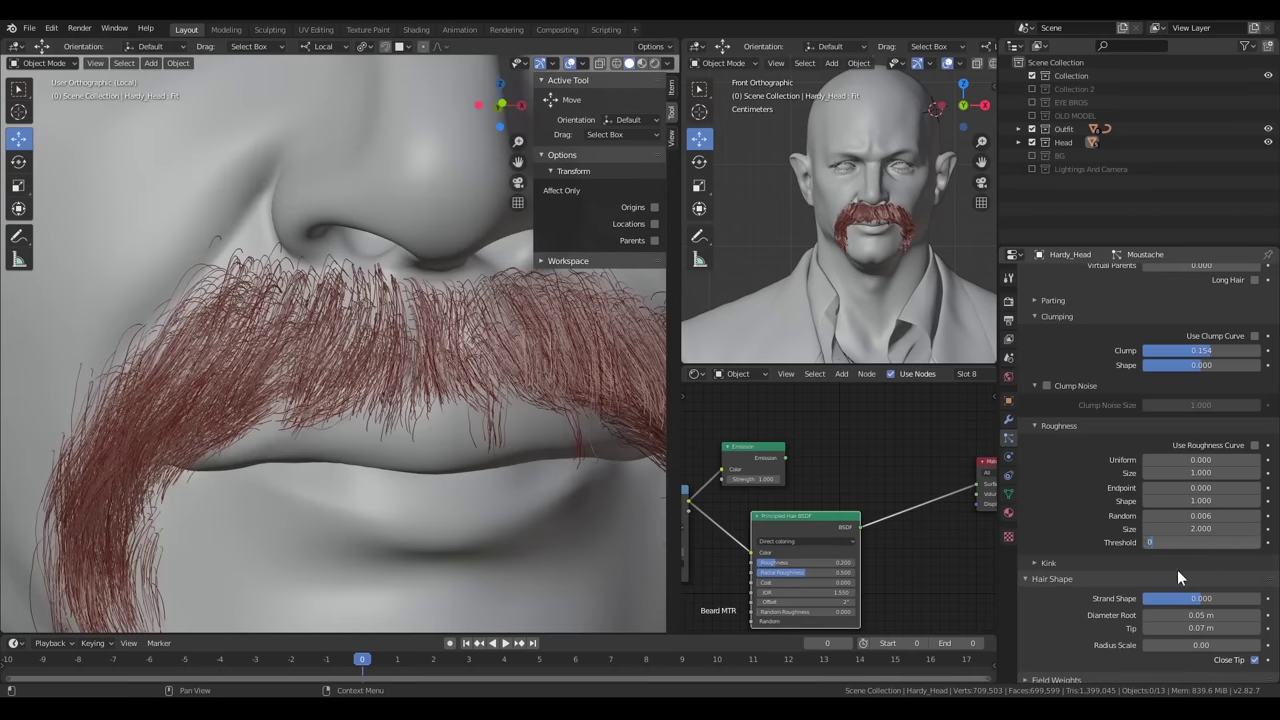
Set the child kink to 0.005 m amplitude, about 0.54 frequency, with raised flatness and shape
{"action": "left_click", "coordinate": [1048, 563]}
{"action": "scroll", "coordinate": [1200, 545], "scroll_direction": "down", "scroll_amount": 2}
{"action": "left_click_drag", "start_coordinate": [1200, 545], "coordinate": [1230, 545]}
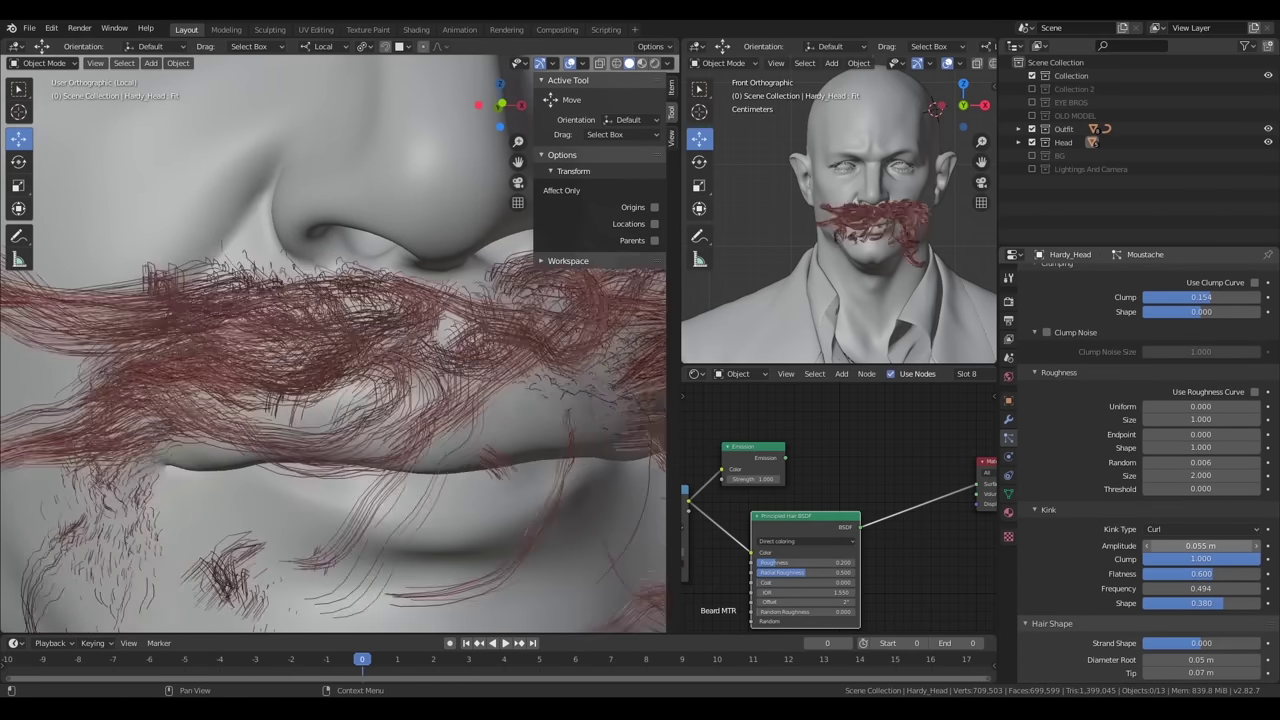
{"action": "type", "text": "5"}
{"action": "key", "text": "Return"}
{"action": "key", "text": "Return"}
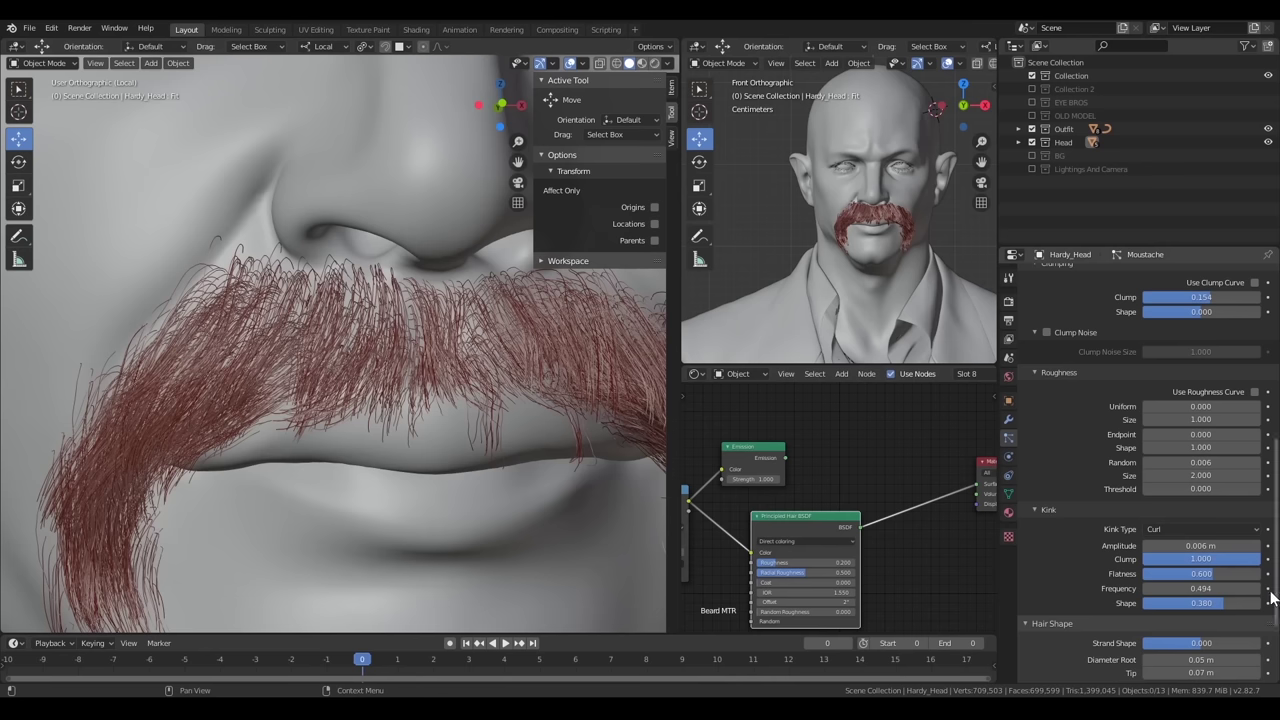
{"action": "left_click_drag", "start_coordinate": [1200, 588], "coordinate": [1215, 588]}
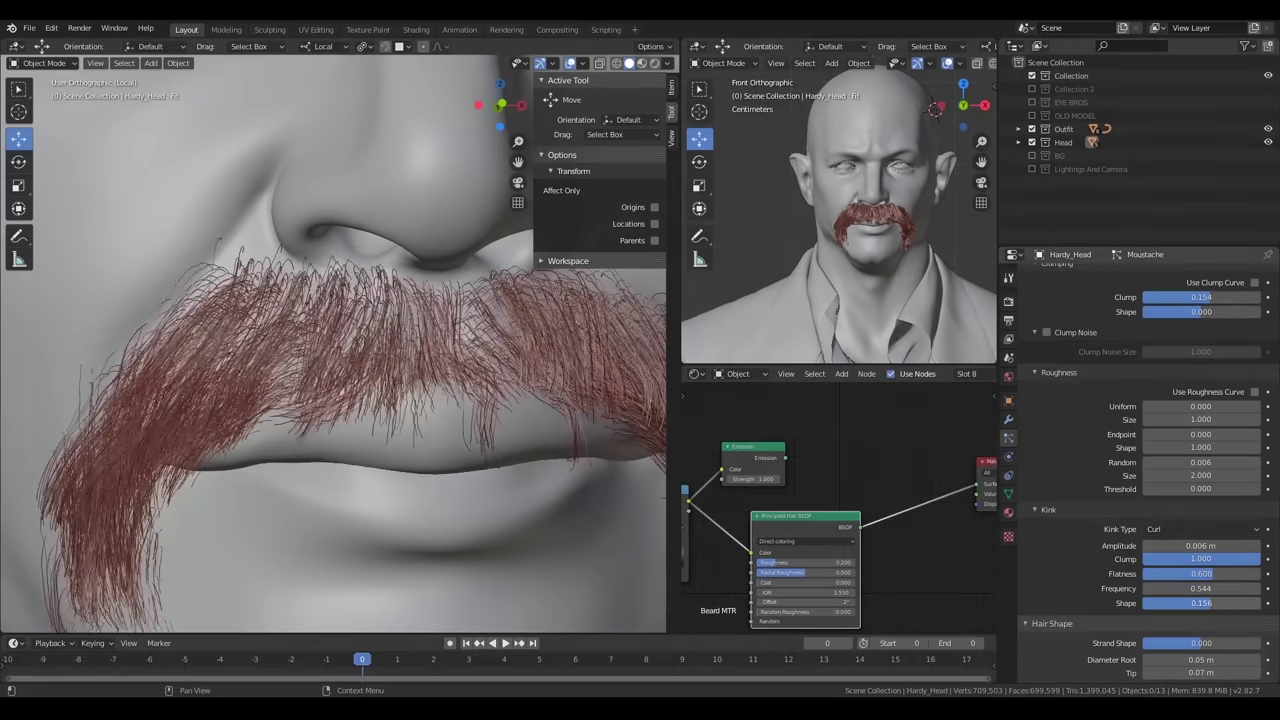
{"action": "mouse_move", "coordinate": [1200, 573]}
{"action": "left_mouse_down"}
{"action": "mouse_move", "coordinate": [1220, 573]}
{"action": "mouse_move", "coordinate": [1210, 603]}
{"action": "left_mouse_up"}
Set the children clump to 0.500 and preview the moustache in Rendered shading
{"action": "scroll", "coordinate": [1190, 315], "scroll_direction": "up", "scroll_amount": 4}
{"action": "scroll", "coordinate": [1190, 315], "scroll_direction": "up", "scroll_amount": 1}
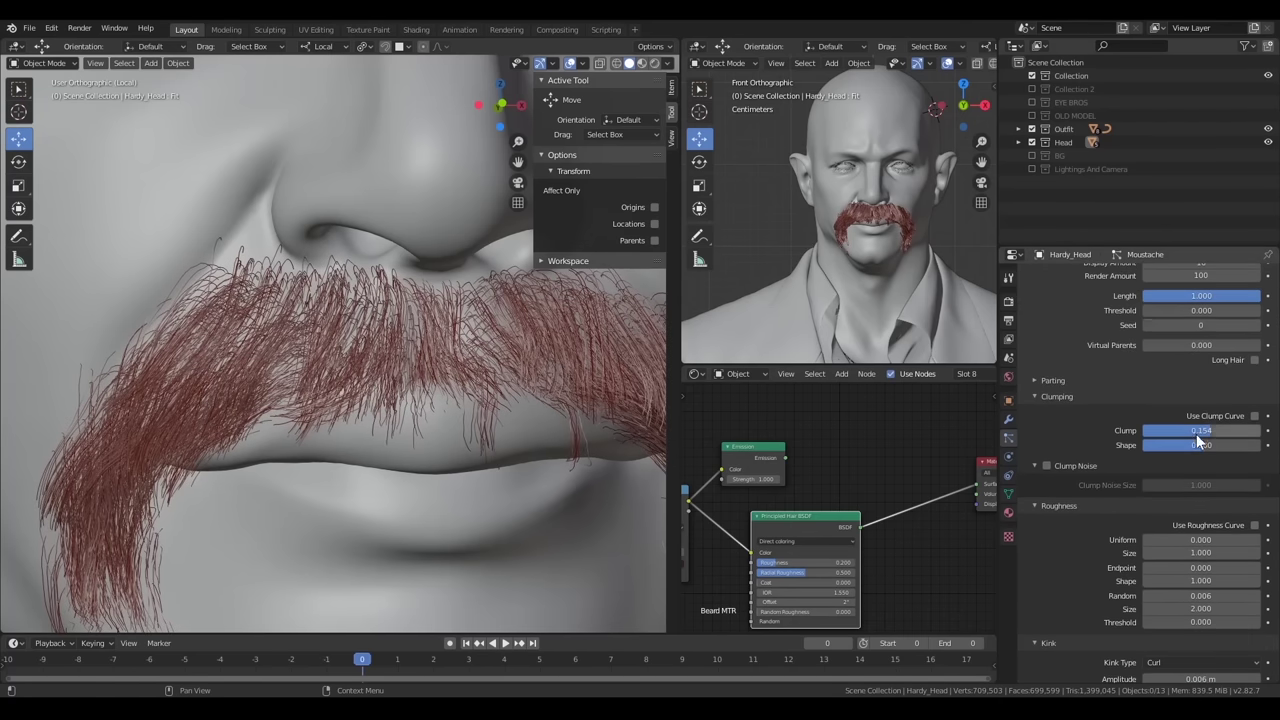
{"action": "left_click_drag", "start_coordinate": [1196, 434], "coordinate": [1161, 403]}
{"action": "key", "text": "Return"}
{"action": "key", "text": "z"}
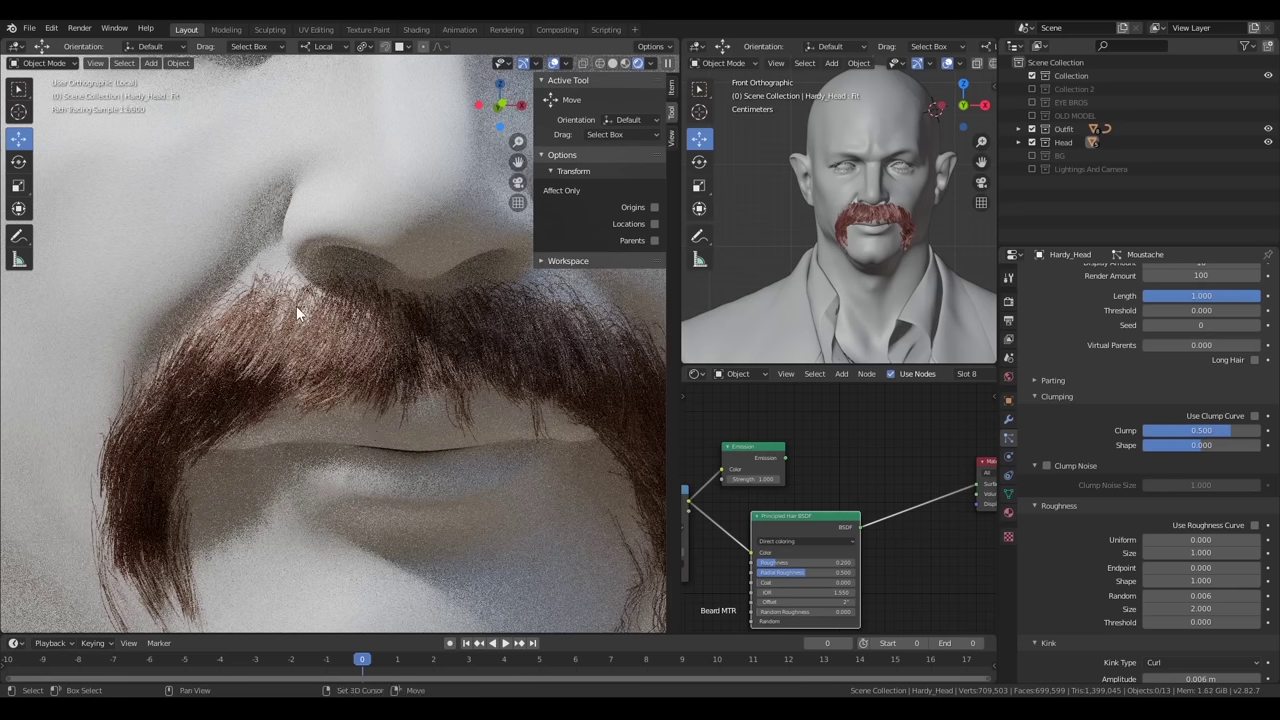
{"action": "scroll", "coordinate": [296, 306], "scroll_direction": "up", "scroll_amount": 6}
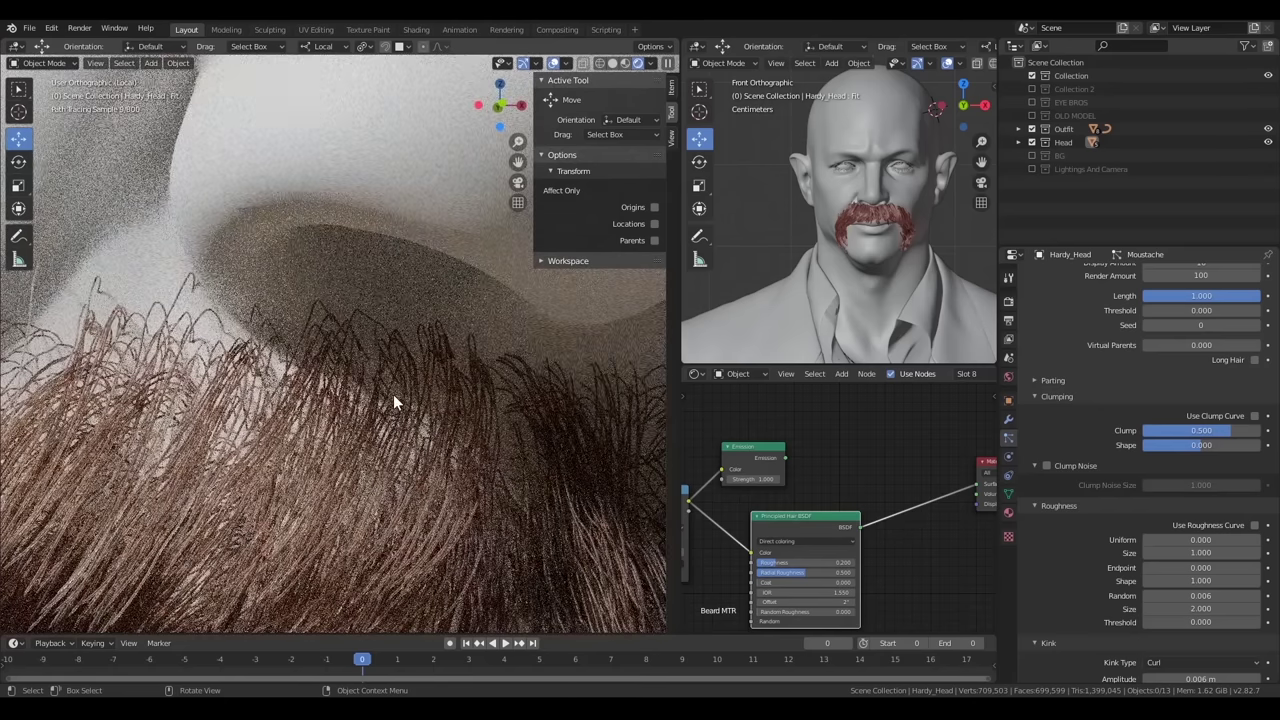
{"action": "scroll", "coordinate": [393, 394], "scroll_direction": "down", "scroll_amount": 5}
Enter Particle Edit on the moustache, view it from the side, and pick the Smooth brush
{"action": "key", "text": "z"}
{"action": "left_click", "coordinate": [44, 63]}
{"action": "left_click", "coordinate": [46, 166]}
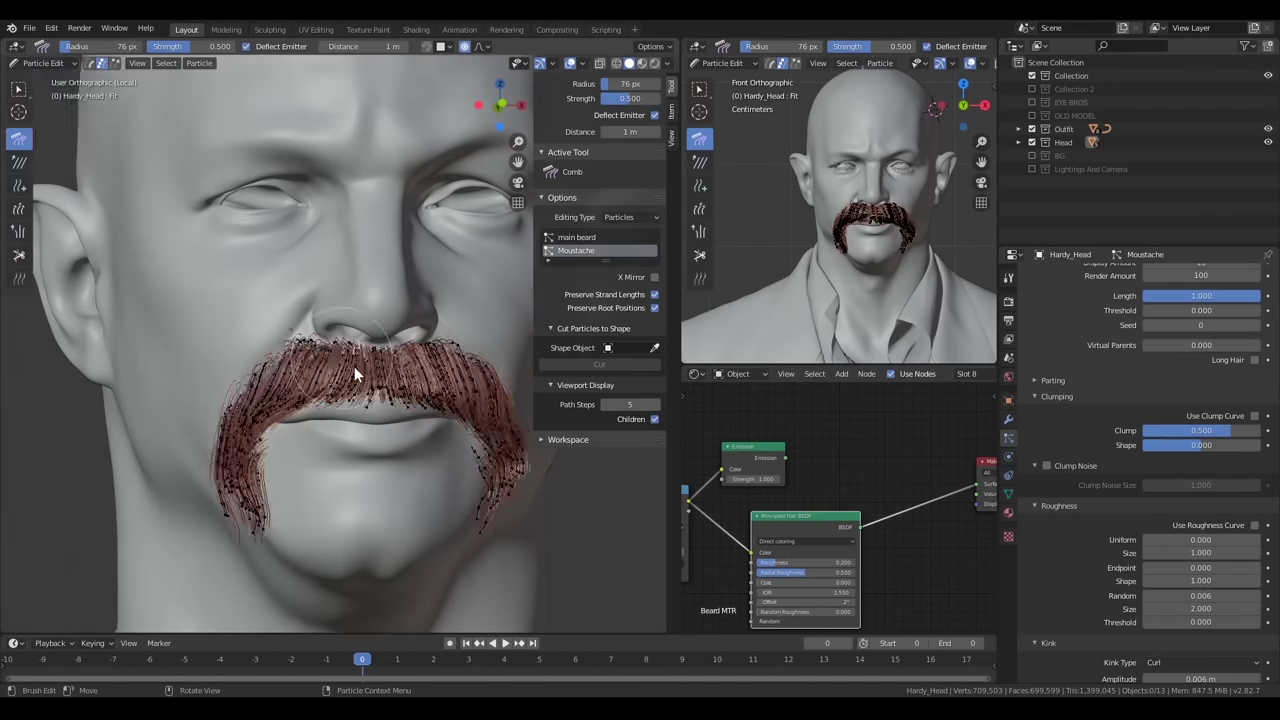
{"action": "key", "text": "KP_3"}
{"action": "scroll", "coordinate": [279, 462], "scroll_direction": "up", "scroll_amount": 2}
{"action": "left_click", "coordinate": [22, 212]}
{"action": "left_click", "coordinate": [21, 210]}
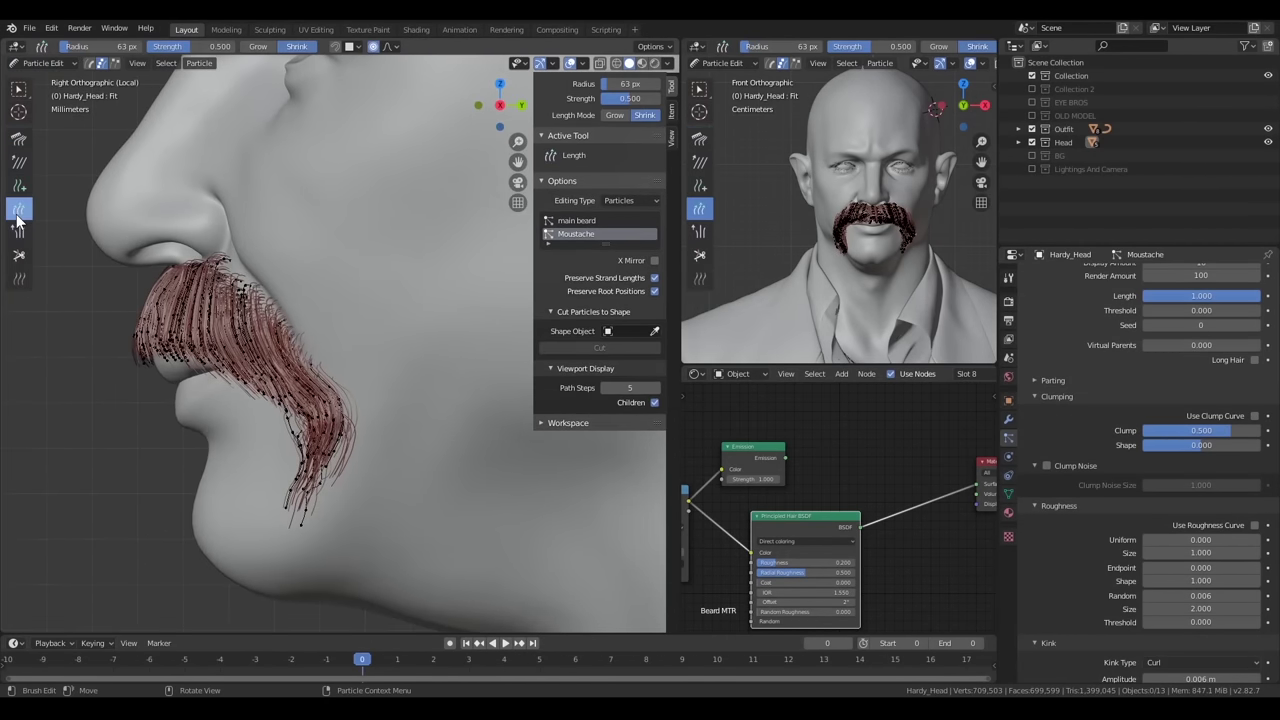
{"action": "left_click", "coordinate": [22, 163]}
{"action": "scroll", "coordinate": [352, 287], "scroll_direction": "up", "scroll_amount": 4}
Smooth the moustache strands, enlarging the brush radius for the moustache ends
{"action": "mouse_move", "coordinate": [352, 287]}
{"action": "middle_mouse_down"}
{"action": "mouse_move", "coordinate": [376, 344]}
{"action": "mouse_move", "coordinate": [285, 298]}
{"action": "middle_mouse_up"}
{"action": "left_click_drag", "start_coordinate": [305, 349], "coordinate": [362, 370]}
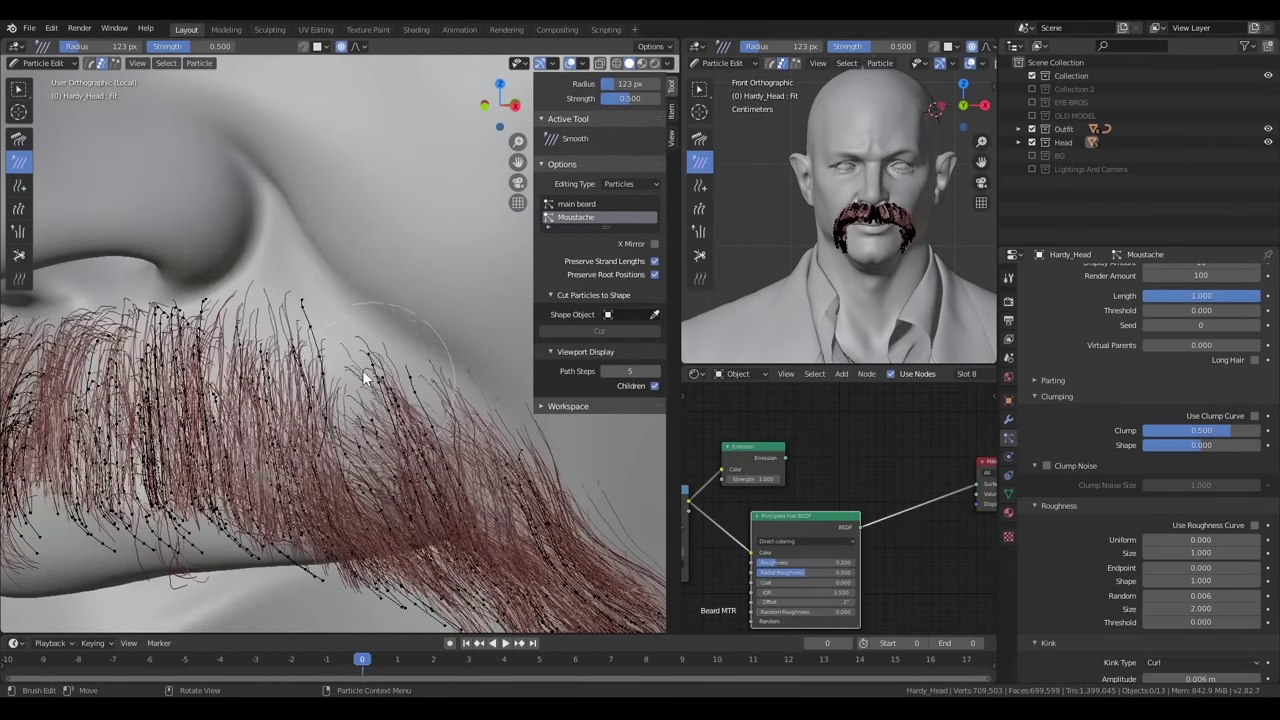
{"action": "mouse_move", "coordinate": [362, 370]}
{"action": "middle_mouse_down"}
{"action": "mouse_move", "coordinate": [368, 272]}
{"action": "mouse_move", "coordinate": [339, 275]}
{"action": "mouse_move", "coordinate": [110, 543]}
{"action": "mouse_move", "coordinate": [261, 445]}
{"action": "mouse_move", "coordinate": [406, 432]}
{"action": "middle_mouse_up"}
{"action": "key", "text": "f"}
{"action": "left_click", "coordinate": [393, 302]}
{"action": "scroll", "coordinate": [406, 432], "scroll_direction": "up", "scroll_amount": 3}
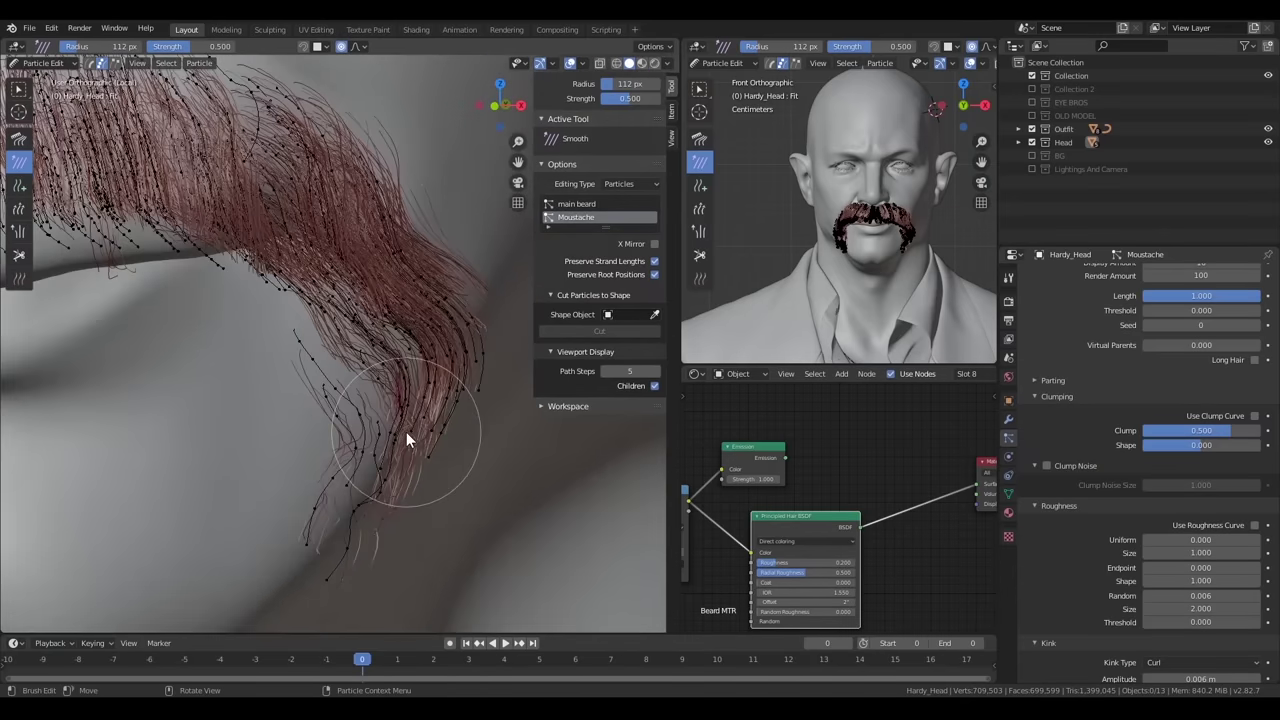
{"action": "left_click_drag", "start_coordinate": [393, 486], "coordinate": [436, 450]}
Comb the moustache strands downward with a 186 px Comb brush, then shrink the brush
{"action": "left_click", "coordinate": [18, 137]}
{"action": "middle_click_drag", "start_coordinate": [150, 300], "coordinate": [236, 394]}
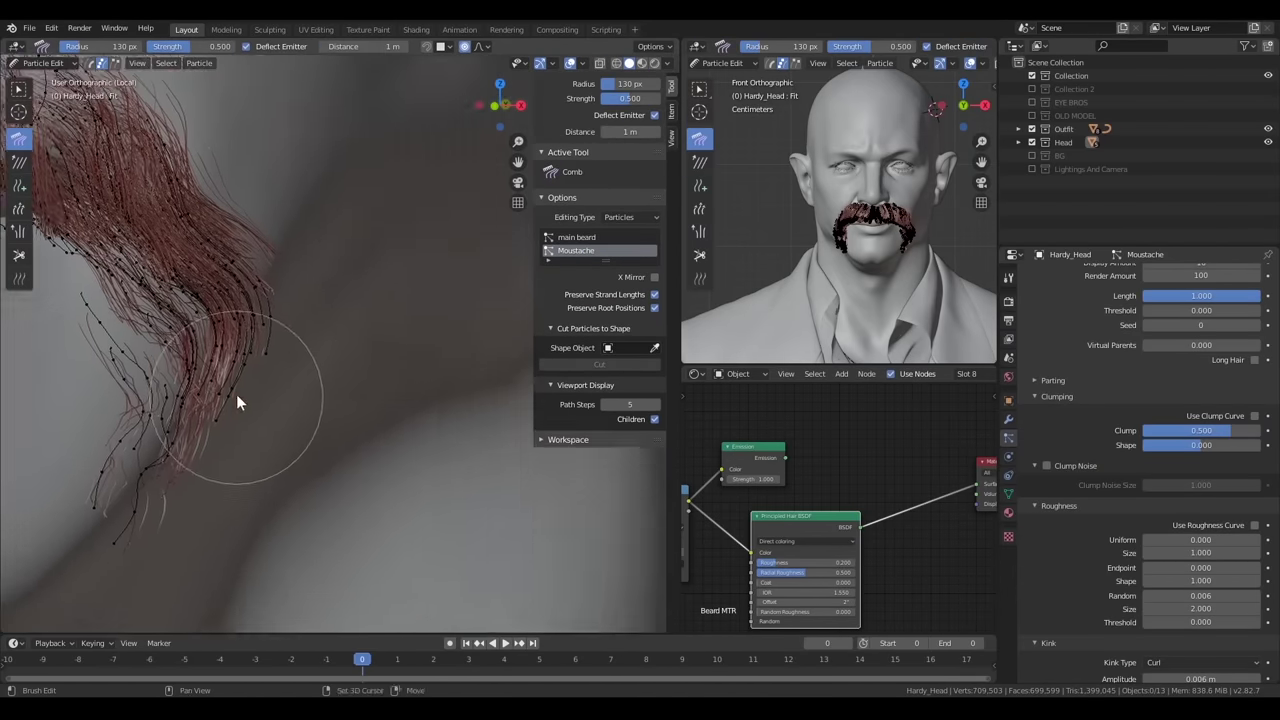
{"action": "key", "text": "f"}
{"action": "left_click", "coordinate": [285, 360]}
{"action": "mouse_move", "coordinate": [285, 360]}
{"action": "middle_mouse_down"}
{"action": "mouse_move", "coordinate": [301, 223]}
{"action": "mouse_move", "coordinate": [317, 241]}
{"action": "middle_mouse_up"}
{"action": "left_click_drag", "start_coordinate": [317, 241], "coordinate": [278, 555]}
{"action": "mouse_move", "coordinate": [328, 353]}
{"action": "middle_mouse_down"}
{"action": "mouse_move", "coordinate": [120, 390]}
{"action": "mouse_move", "coordinate": [333, 333]}
{"action": "mouse_move", "coordinate": [320, 347]}
{"action": "middle_mouse_up"}
{"action": "scroll", "coordinate": [320, 347], "scroll_direction": "up", "scroll_amount": 3}
{"action": "key", "text": "f"}
{"action": "left_click", "coordinate": [227, 361]}
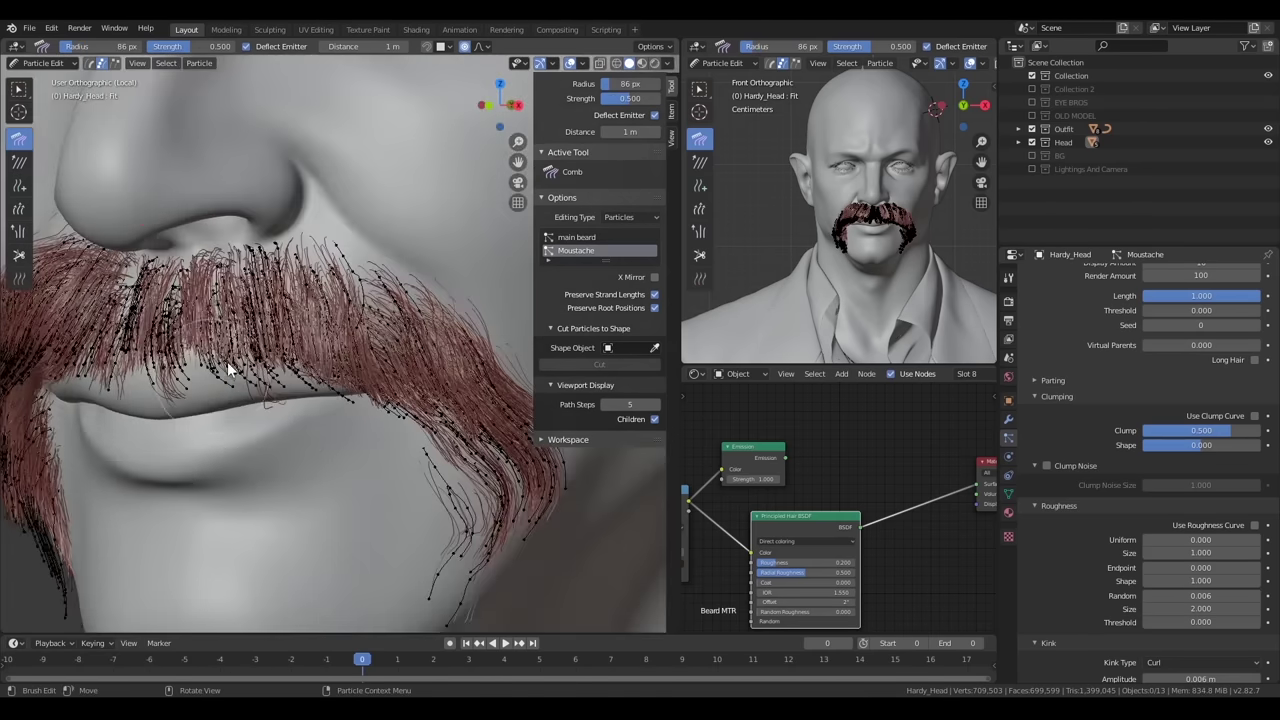
{"action": "mouse_move", "coordinate": [227, 361]}
{"action": "middle_mouse_down"}
{"action": "mouse_move", "coordinate": [326, 359]}
{"action": "mouse_move", "coordinate": [150, 250]}
{"action": "middle_mouse_up"}
Check the moustache in Object Mode, comb its ends again, and return to Object Mode
{"action": "left_click", "coordinate": [43, 62]}
{"action": "left_click", "coordinate": [45, 82]}
{"action": "middle_click_drag", "start_coordinate": [264, 391], "coordinate": [374, 425]}
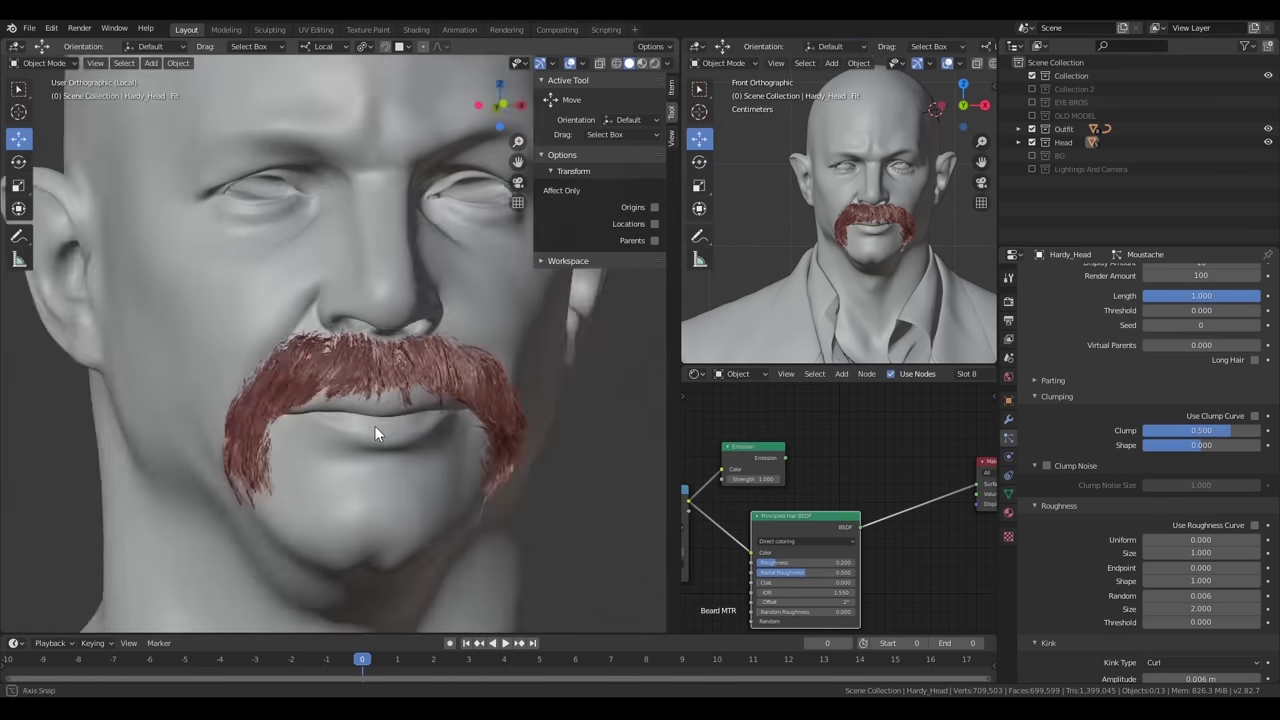
{"action": "scroll", "coordinate": [374, 425], "scroll_direction": "up", "scroll_amount": 3}
{"action": "left_click", "coordinate": [47, 166]}
{"action": "middle_click_drag", "start_coordinate": [200, 330], "coordinate": [303, 376]}
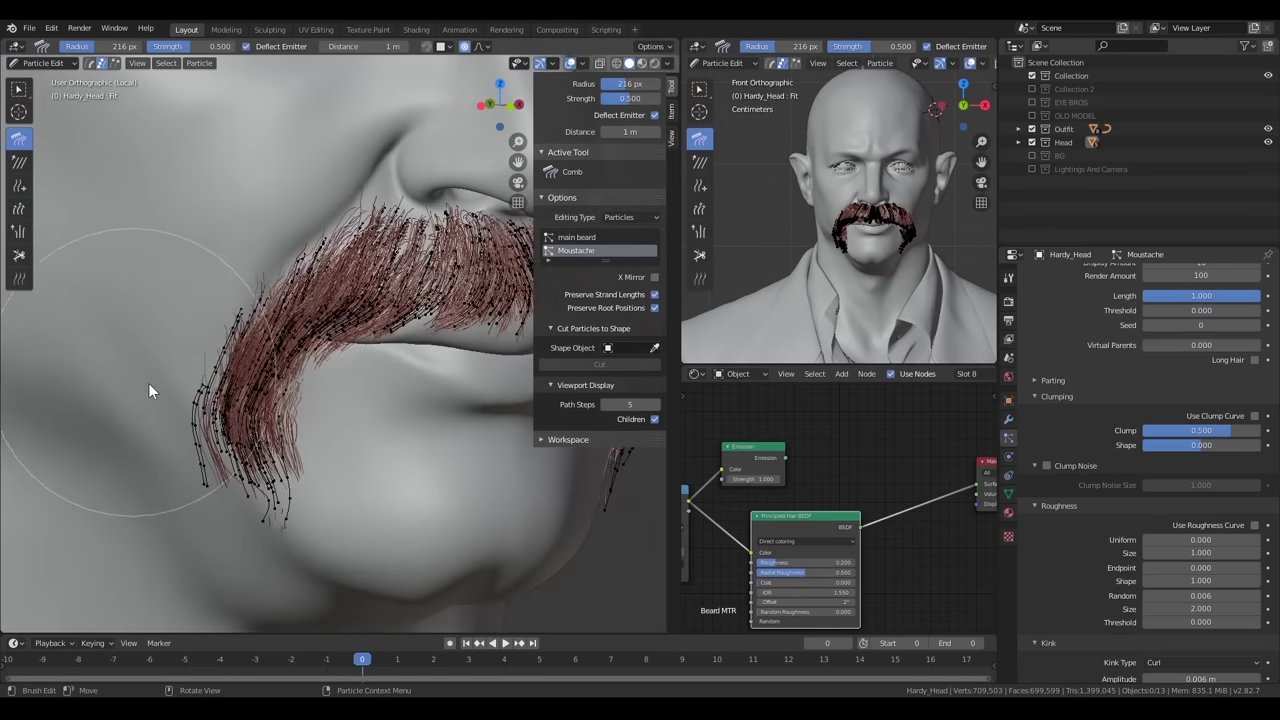
{"action": "left_click_drag", "start_coordinate": [242, 512], "coordinate": [306, 443]}
{"action": "mouse_move", "coordinate": [306, 443]}
{"action": "middle_mouse_down"}
{"action": "mouse_move", "coordinate": [384, 450]}
{"action": "mouse_move", "coordinate": [444, 484]}
{"action": "middle_mouse_up"}
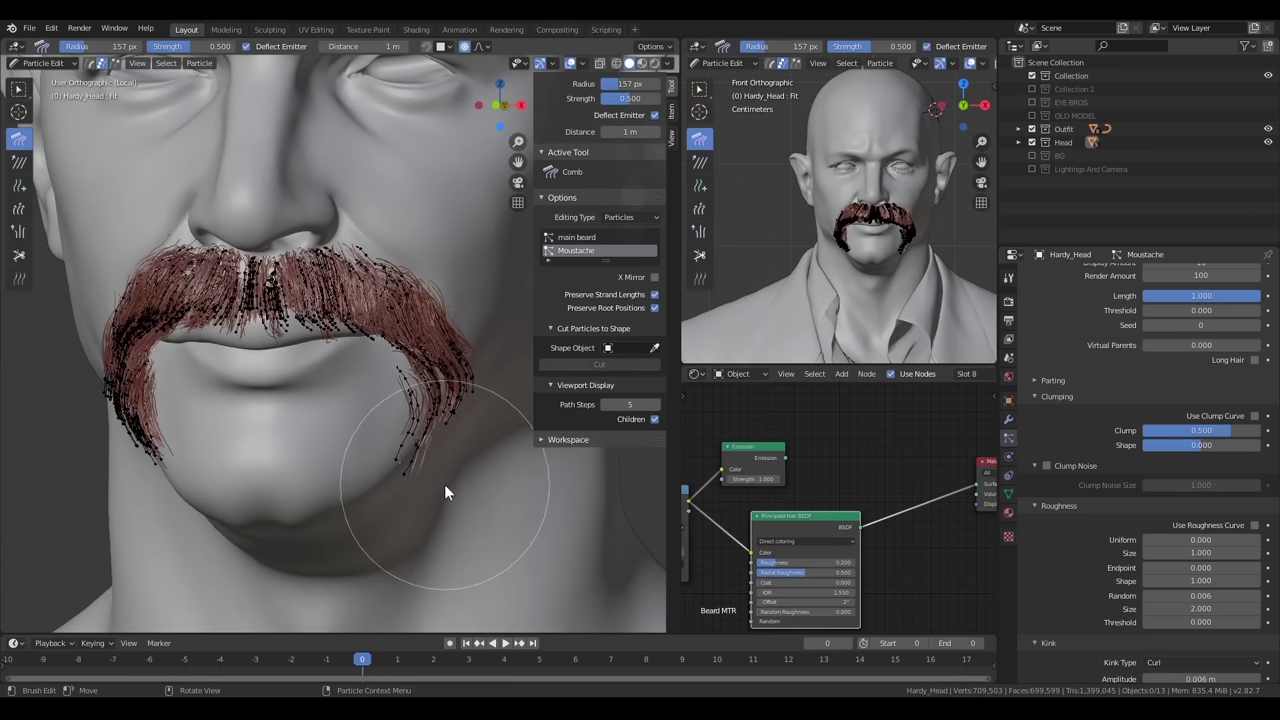
{"action": "scroll", "coordinate": [241, 454], "scroll_direction": "down", "scroll_amount": 5}
{"action": "scroll", "coordinate": [324, 383], "scroll_direction": "up", "scroll_amount": 5}
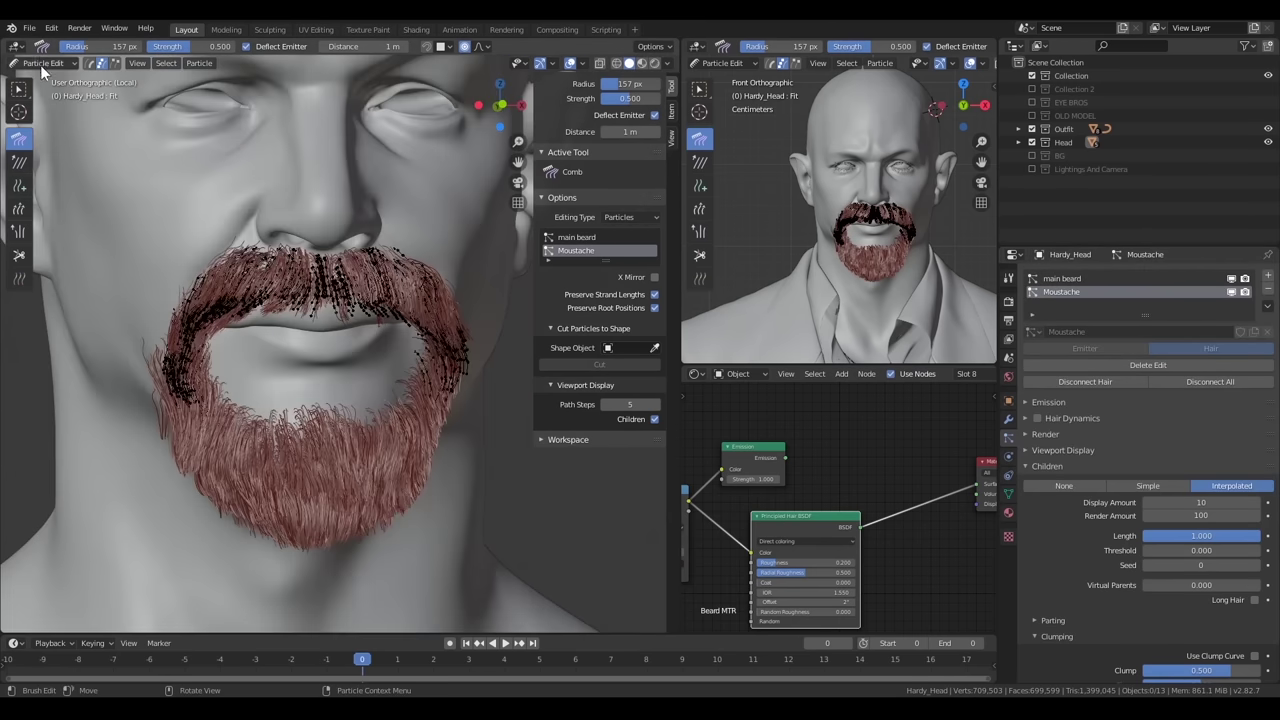
{"action": "left_click", "coordinate": [43, 62]}
{"action": "left_click", "coordinate": [45, 82]}
{"action": "scroll", "coordinate": [333, 404], "scroll_direction": "up", "scroll_amount": 3}
Add a new hair particle system to the head with a 0.015 m hair length
{"action": "left_click", "coordinate": [1268, 275]}
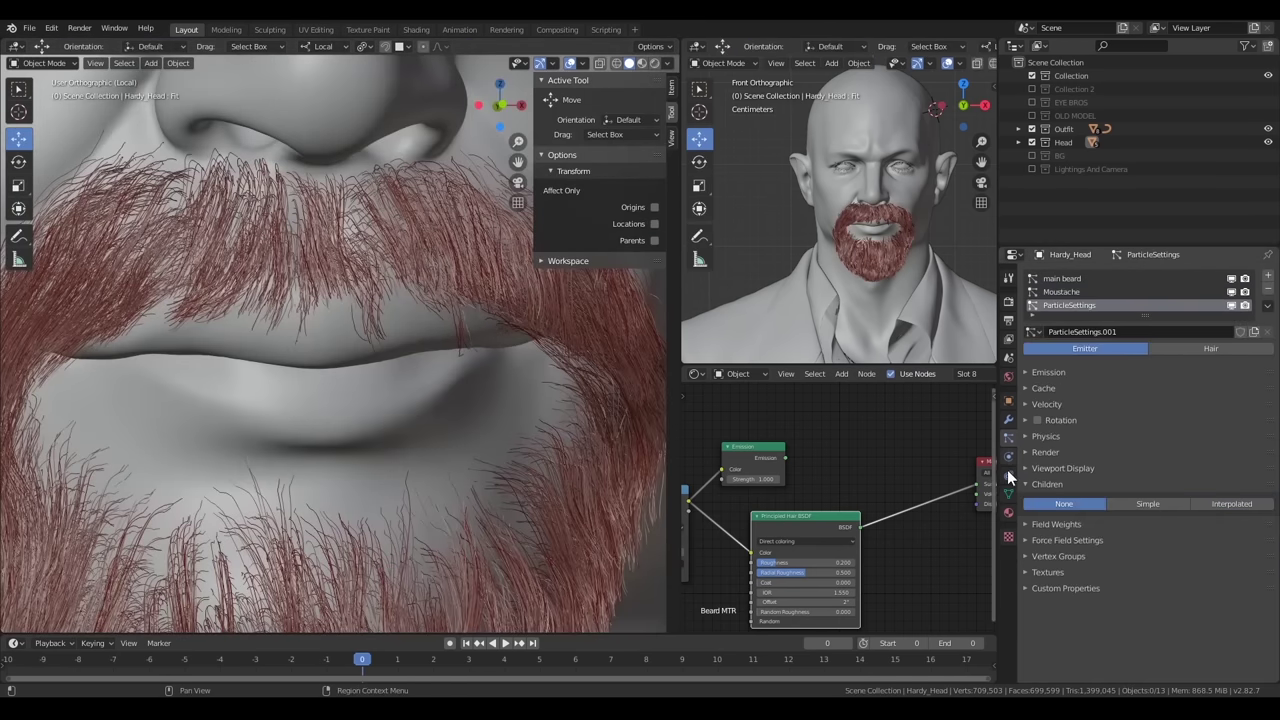
{"action": "left_click", "coordinate": [1008, 494]}
{"action": "left_click", "coordinate": [1008, 437]}
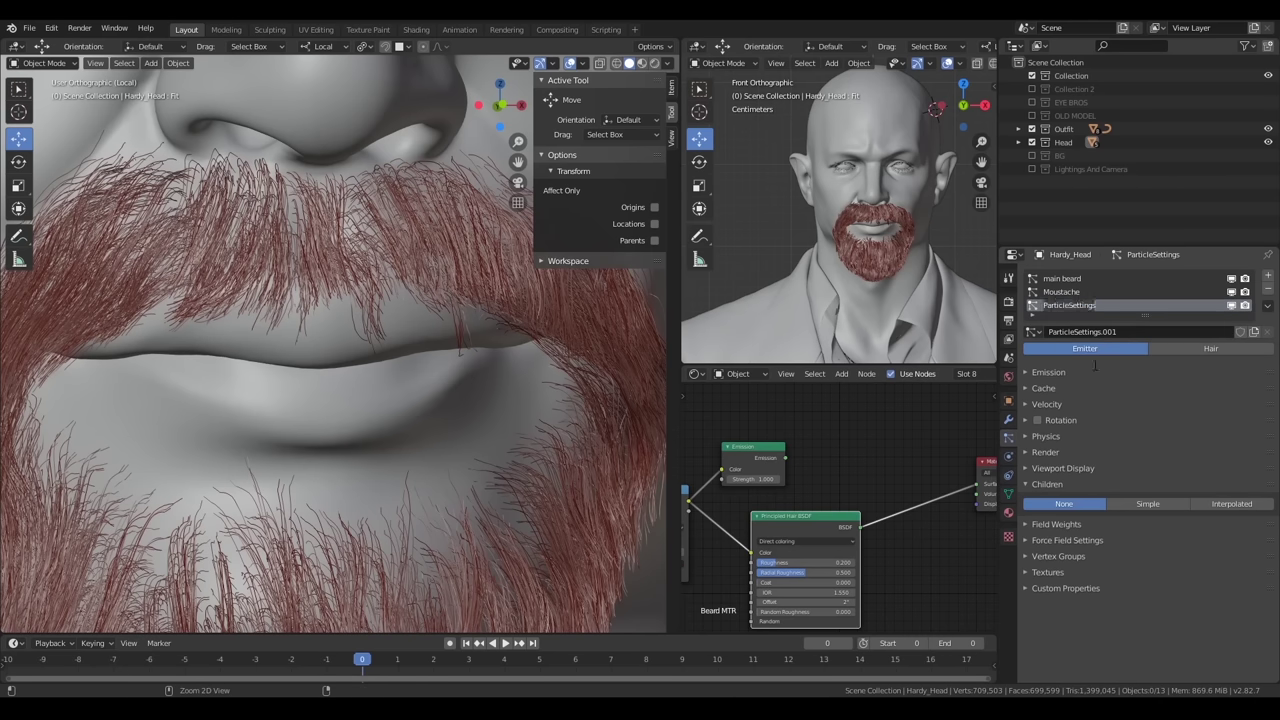
{"action": "type", "text": "Soul Patch"}
{"action": "left_click", "coordinate": [1196, 349]}
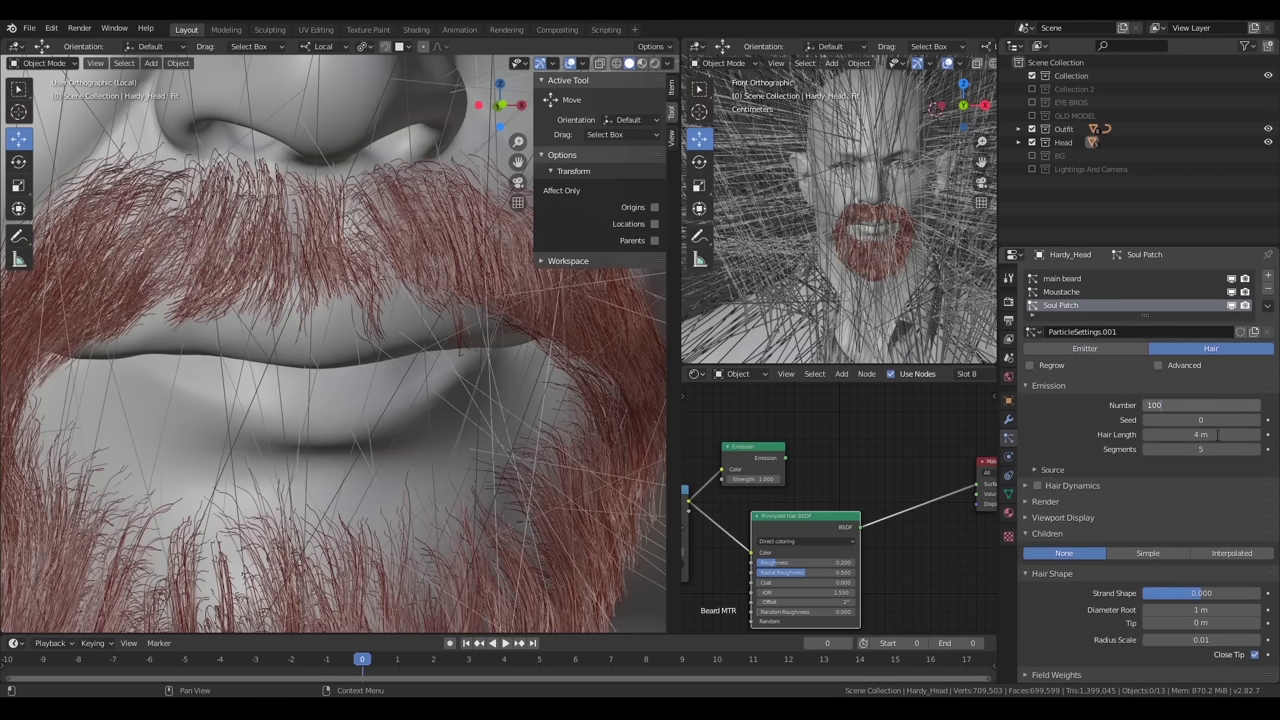
{"action": "left_click_drag", "start_coordinate": [1218, 434], "coordinate": [1203, 434]}
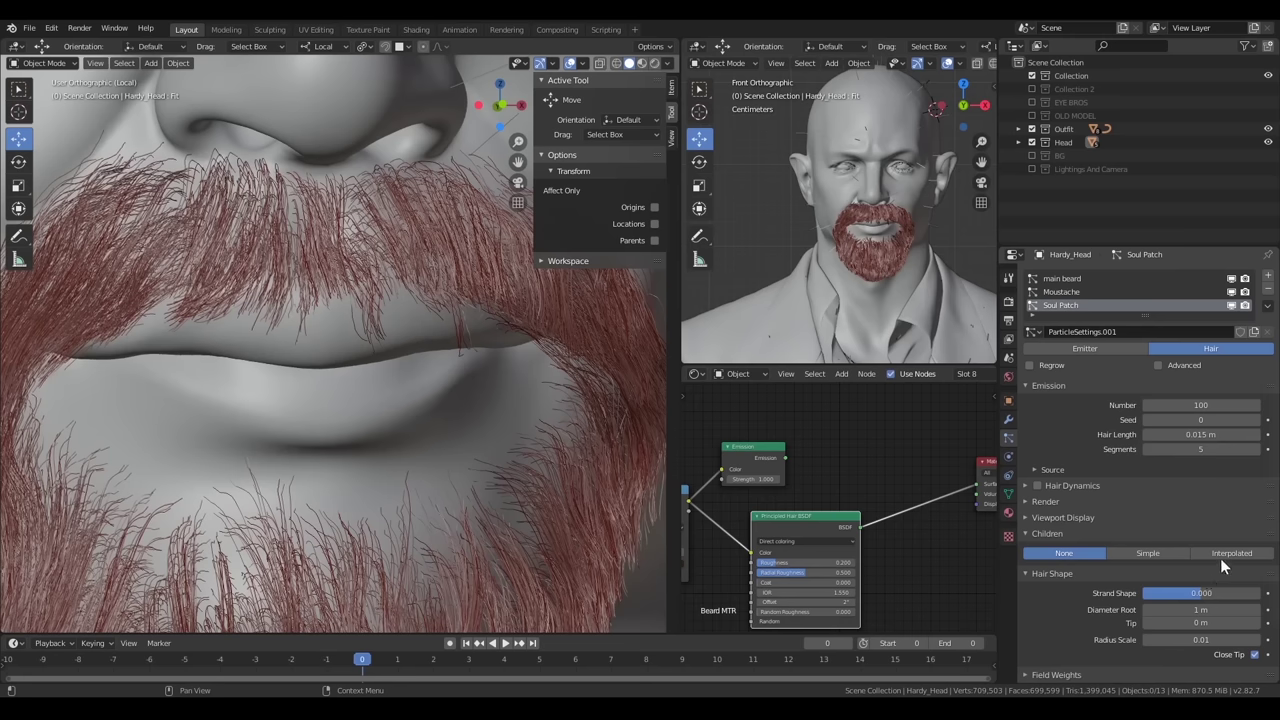
Limit the new hair's density to the Soul Patch vertex group
{"action": "left_click", "coordinate": [1047, 533]}
{"action": "scroll", "coordinate": [1082, 618], "scroll_direction": "down", "scroll_amount": 2}
{"action": "left_click", "coordinate": [1032, 460]}
{"action": "left_click", "coordinate": [1056, 461]}
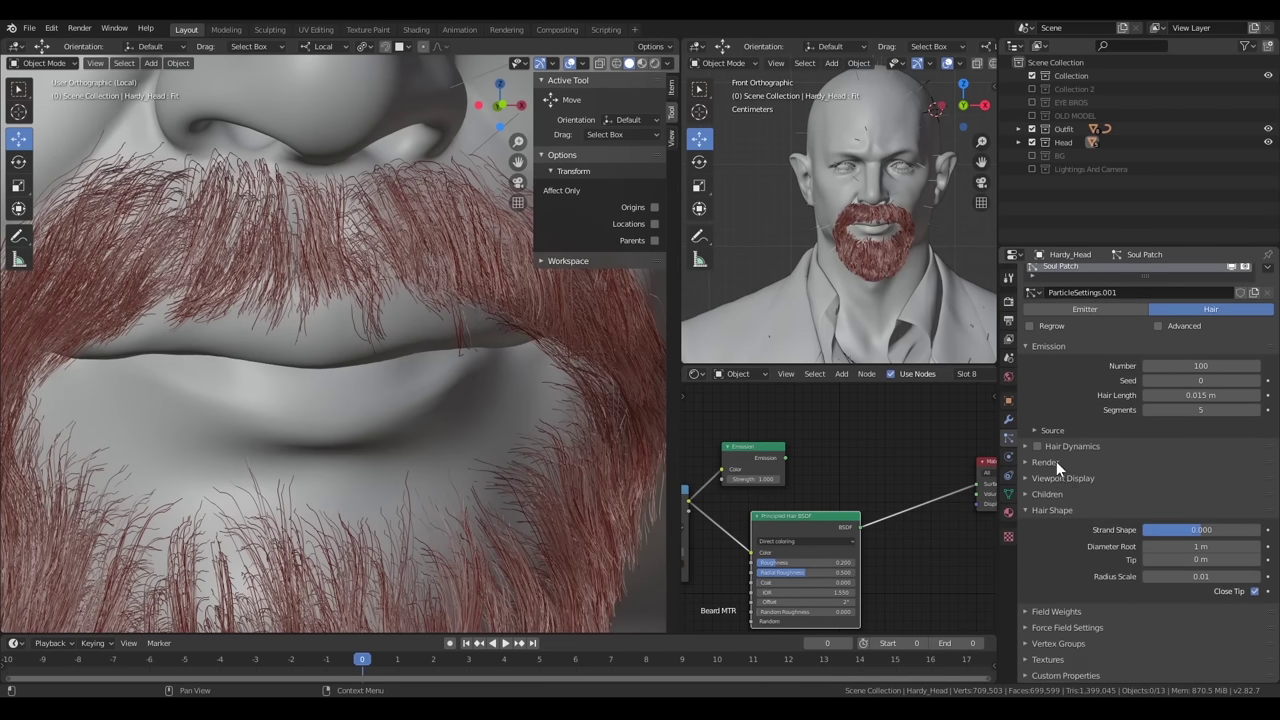
{"action": "left_click", "coordinate": [1082, 492]}
{"action": "left_click", "coordinate": [1064, 530]}
{"action": "scroll", "coordinate": [1064, 559], "scroll_direction": "up", "scroll_amount": 2}
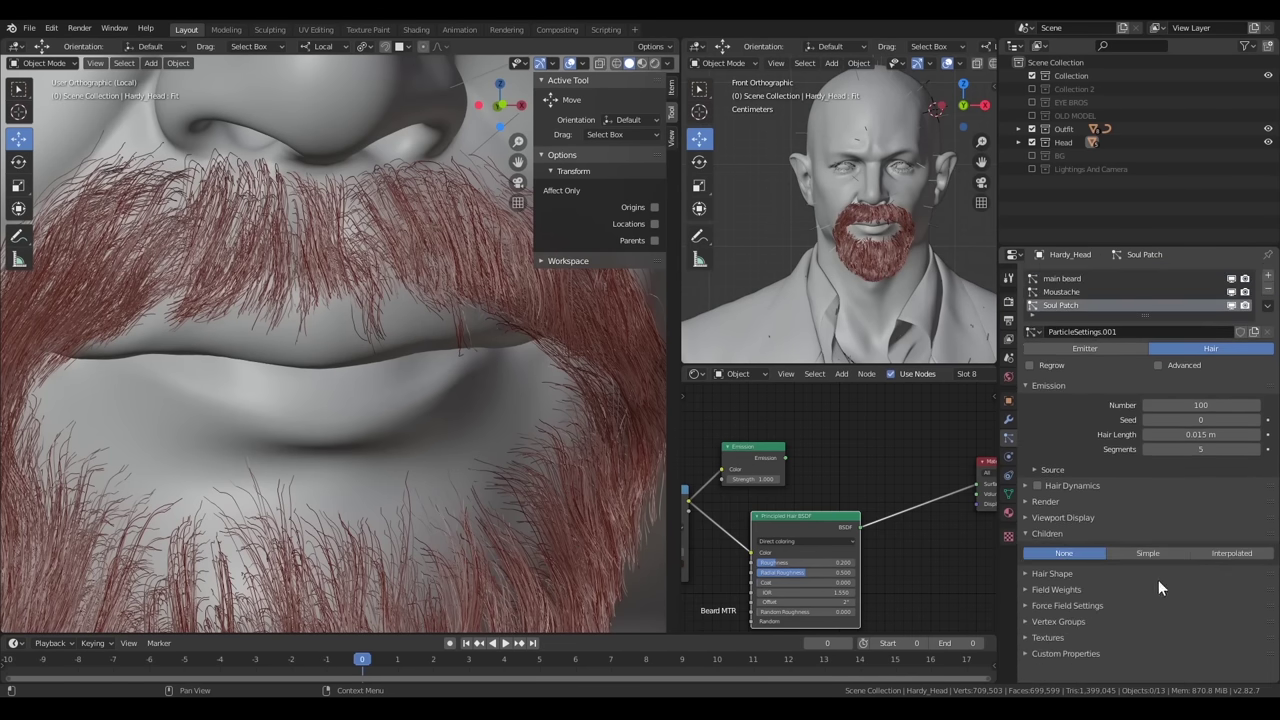
{"action": "left_click", "coordinate": [1175, 620]}
{"action": "scroll", "coordinate": [1187, 613], "scroll_direction": "down", "scroll_amount": 3}
{"action": "left_click", "coordinate": [1180, 537]}
{"action": "left_click", "coordinate": [1143, 618]}
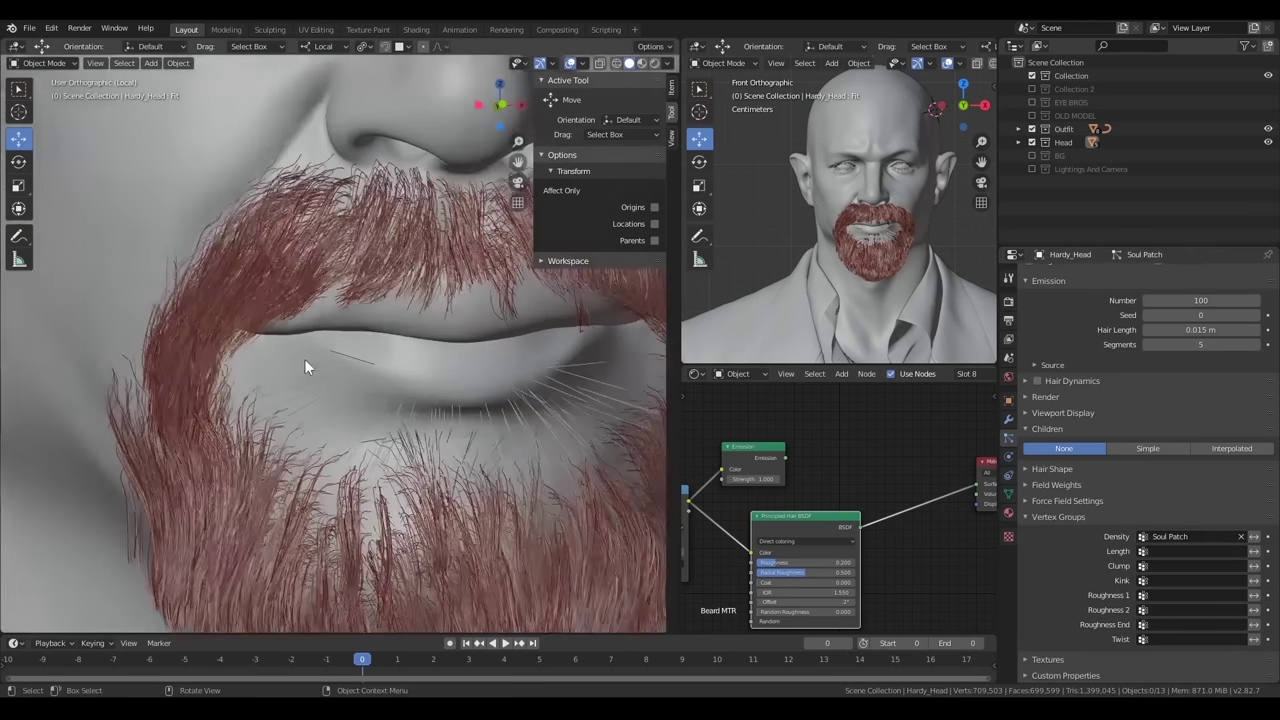
Assign the Beard MTR material to the Soul Patch hair in Render settings
{"action": "left_click", "coordinate": [1045, 396]}
{"action": "left_click", "coordinate": [1195, 433]}
{"action": "left_click", "coordinate": [1186, 551]}
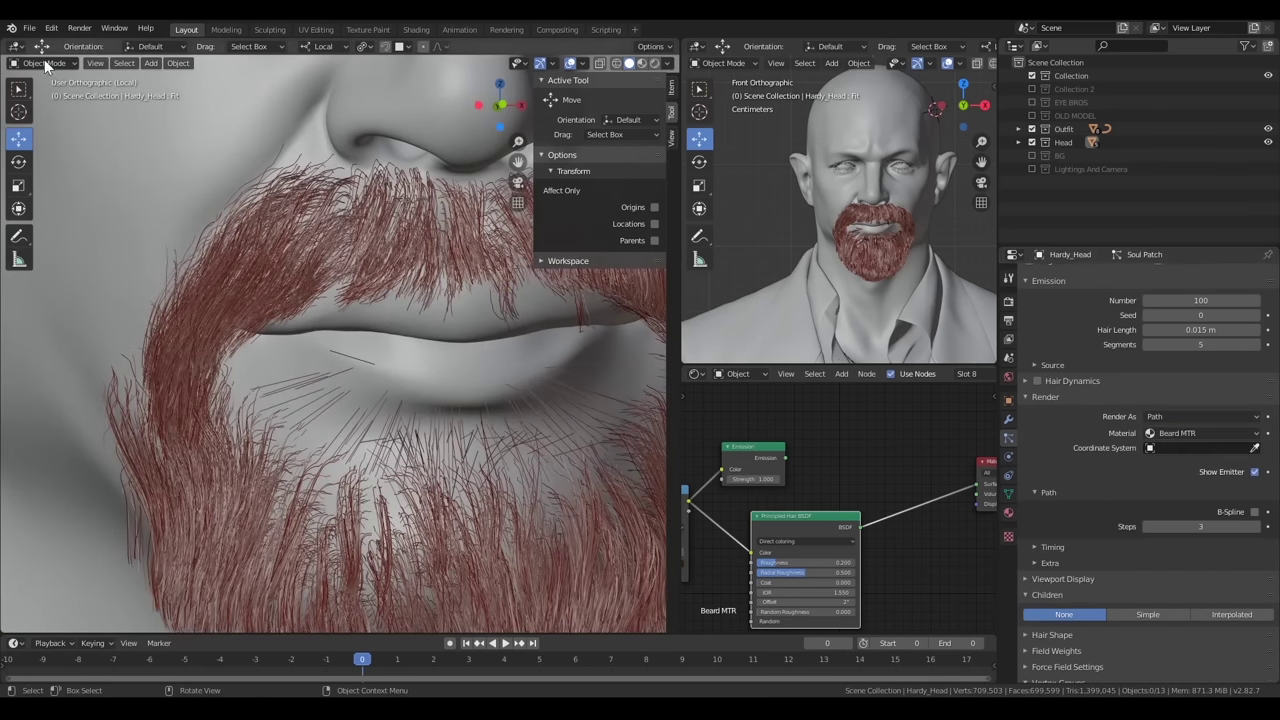
{"action": "left_click", "coordinate": [44, 63]}
Comb the soul patch strands straight down, hiding the main beard and moustache hair
{"action": "left_click", "coordinate": [82, 171]}
{"action": "middle_click_drag", "start_coordinate": [227, 323], "coordinate": [371, 363]}
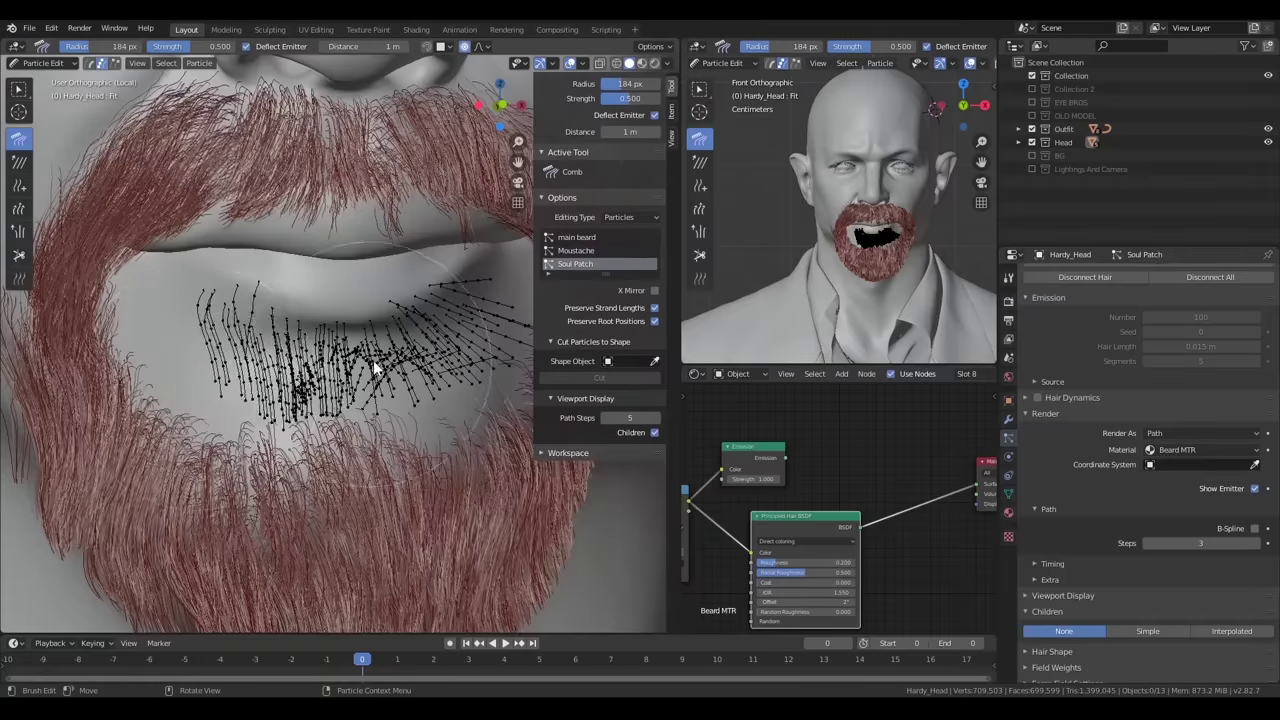
{"action": "left_click_drag", "start_coordinate": [409, 400], "coordinate": [370, 462]}
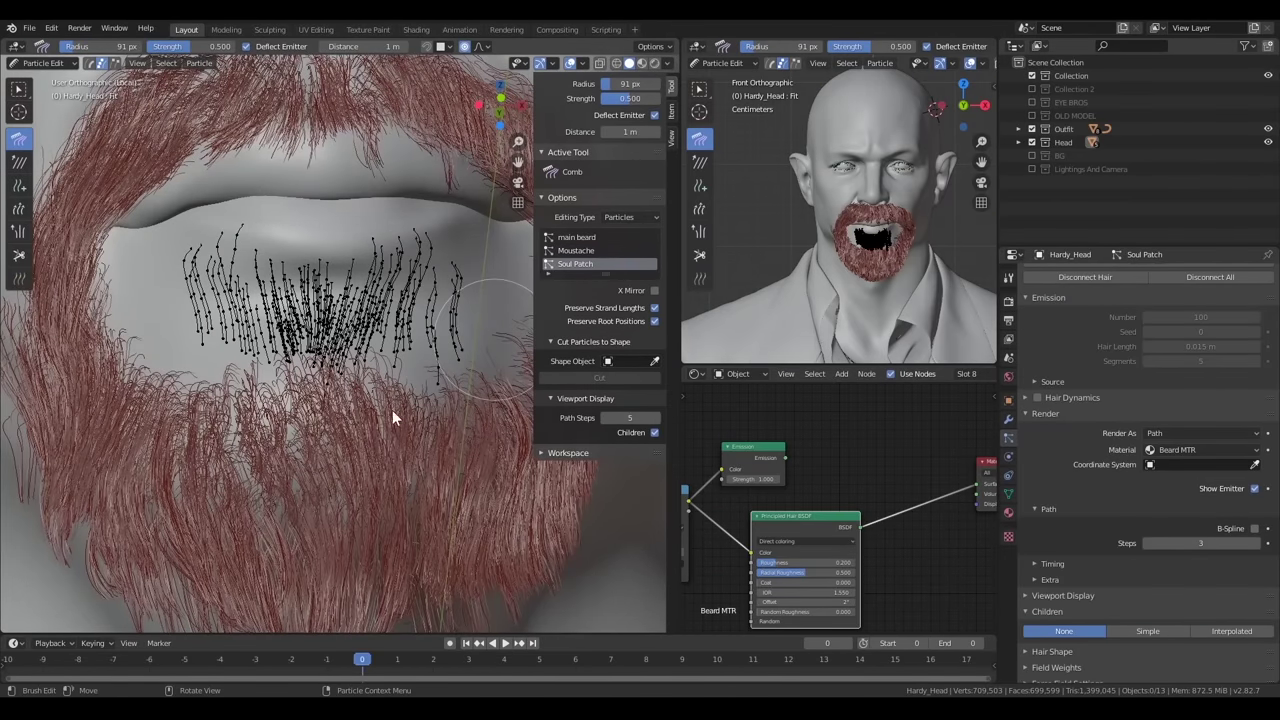
{"action": "scroll", "coordinate": [1140, 450], "scroll_direction": "up", "scroll_amount": 3}
{"action": "left_click", "coordinate": [1231, 278]}
{"action": "left_click", "coordinate": [1231, 291]}
{"action": "scroll", "coordinate": [282, 446], "scroll_direction": "up", "scroll_amount": 2}
{"action": "mouse_move", "coordinate": [282, 446]}
{"action": "left_mouse_down"}
{"action": "mouse_move", "coordinate": [277, 460]}
{"action": "mouse_move", "coordinate": [340, 447]}
{"action": "left_mouse_up"}
{"action": "mouse_move", "coordinate": [340, 447]}
{"action": "middle_mouse_down"}
{"action": "mouse_move", "coordinate": [374, 492]}
{"action": "mouse_move", "coordinate": [325, 529]}
{"action": "middle_mouse_up"}
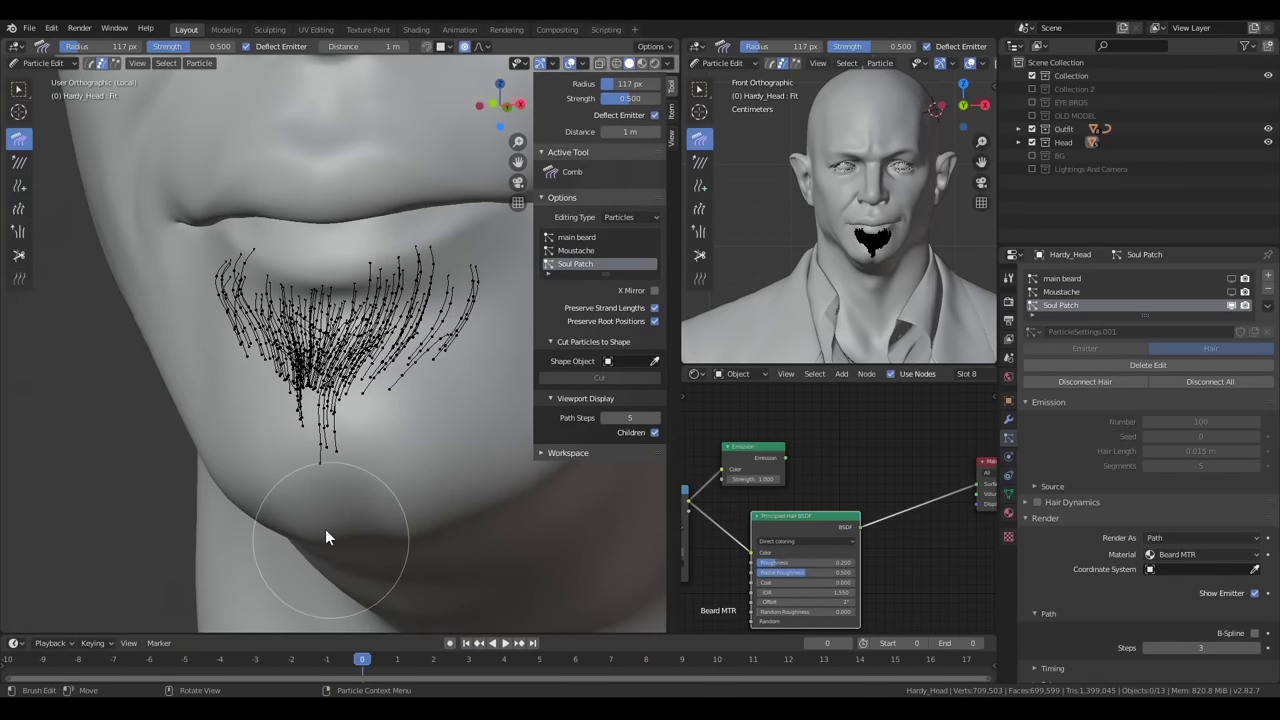
Shorten the soul patch strands with the Length brush, then comb them toward the centre
{"action": "left_click", "coordinate": [18, 208]}
{"action": "left_click_drag", "start_coordinate": [315, 462], "coordinate": [300, 428]}
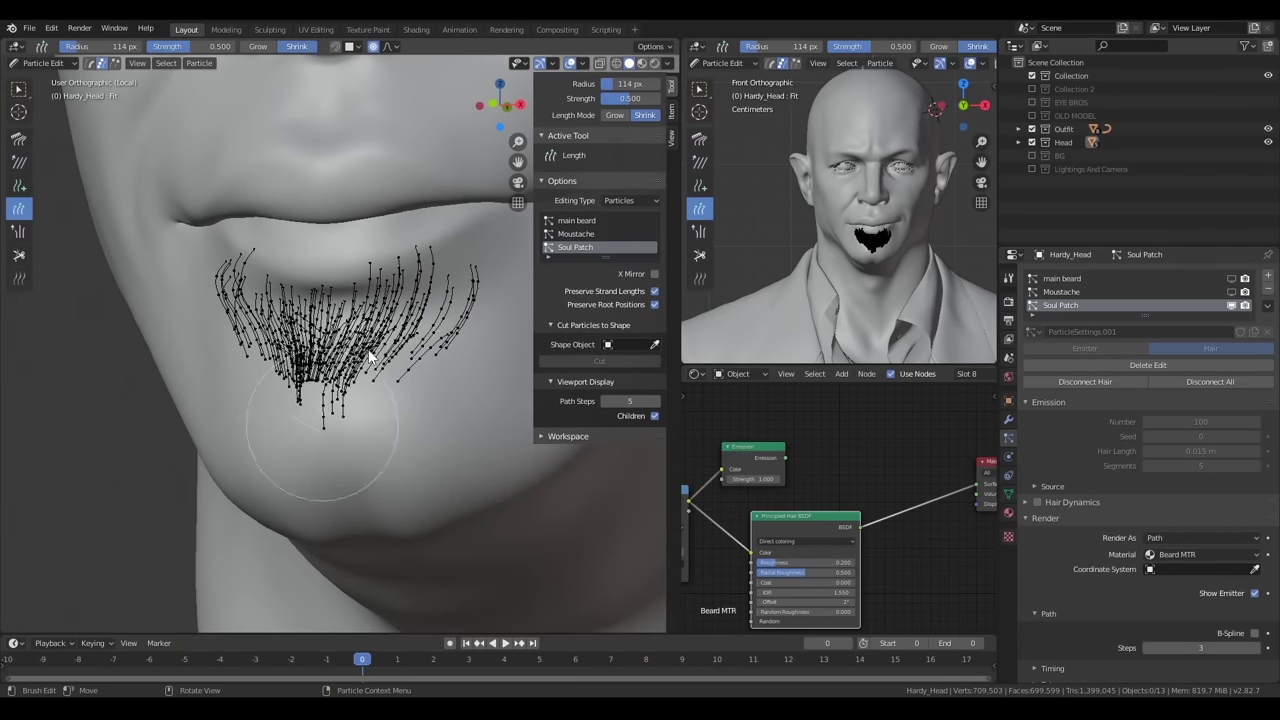
{"action": "middle_click_drag", "start_coordinate": [300, 428], "coordinate": [494, 413]}
{"action": "left_click", "coordinate": [18, 138]}
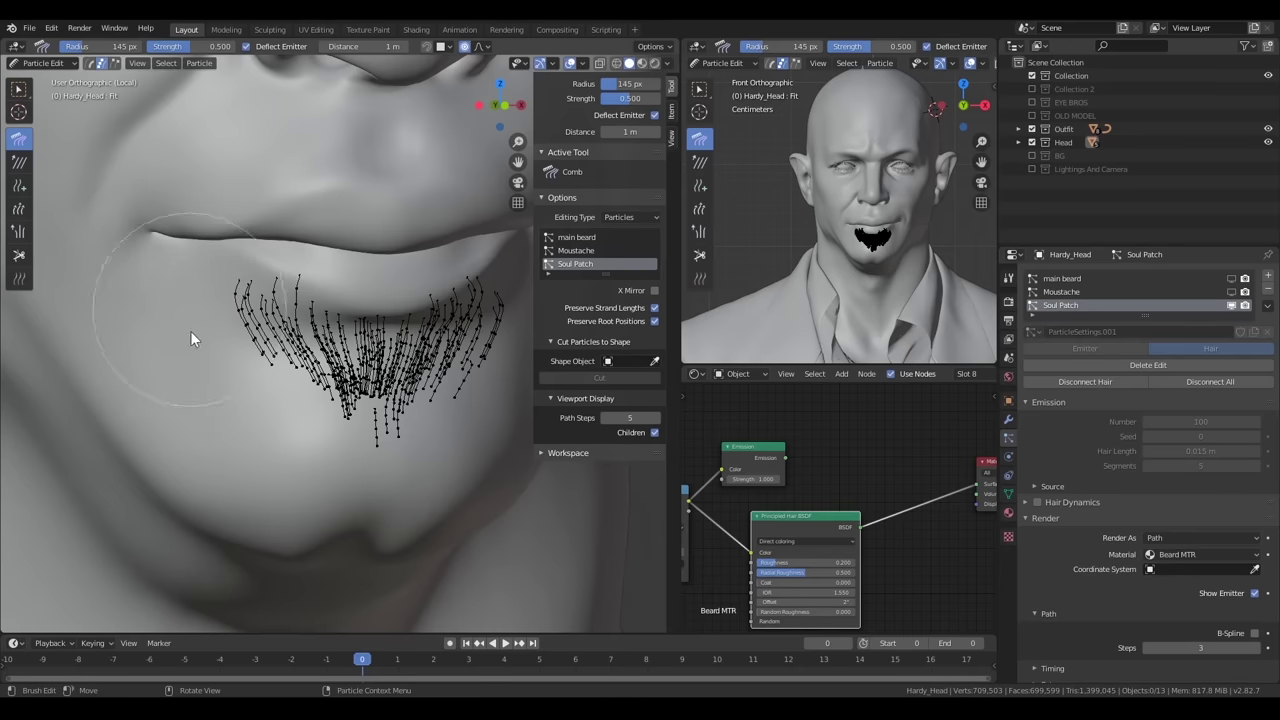
{"action": "mouse_move", "coordinate": [191, 337]}
{"action": "left_mouse_down"}
{"action": "mouse_move", "coordinate": [261, 345]}
{"action": "mouse_move", "coordinate": [380, 427]}
{"action": "left_mouse_up"}
{"action": "middle_click_drag", "start_coordinate": [380, 427], "coordinate": [463, 369]}
{"action": "left_click_drag", "start_coordinate": [463, 369], "coordinate": [284, 465]}
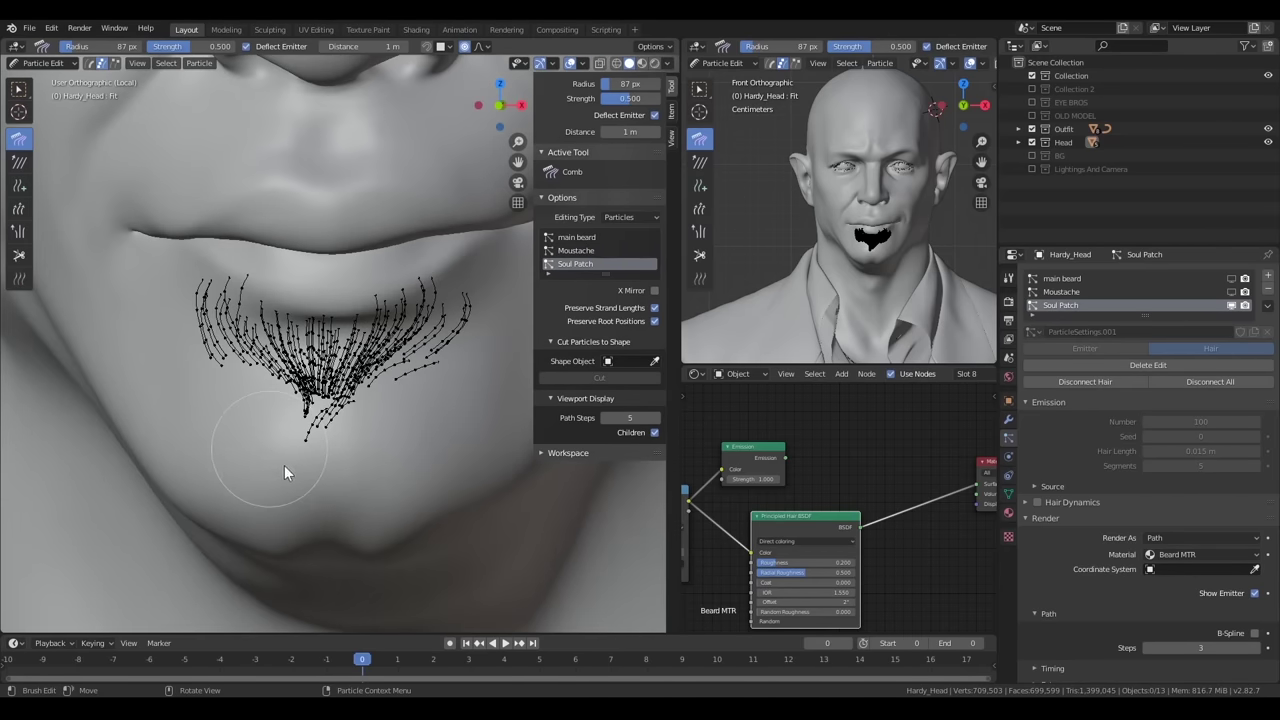
In Object Mode, give the soul patch Interpolated children with render amount 5
{"action": "left_click", "coordinate": [43, 63]}
{"action": "left_click", "coordinate": [45, 80]}
{"action": "scroll", "coordinate": [429, 377], "scroll_direction": "up", "scroll_amount": 4}
{"action": "left_click", "coordinate": [1051, 514]}
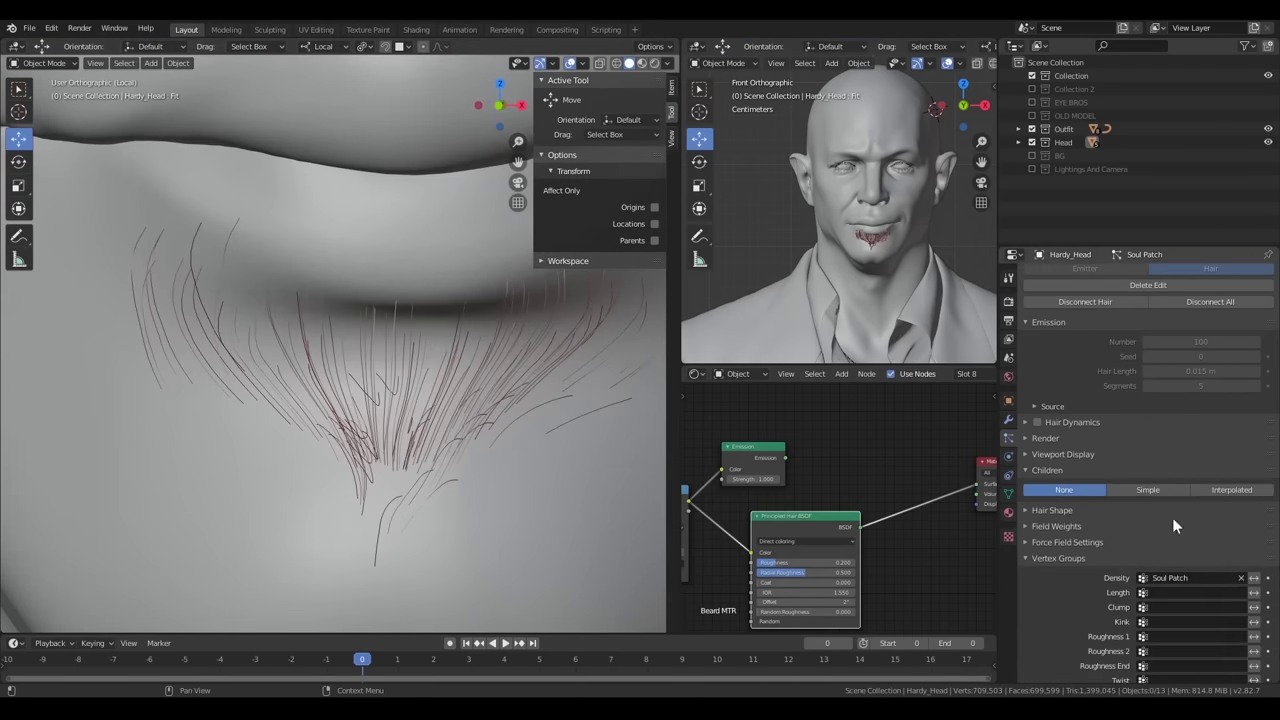
{"action": "left_click", "coordinate": [1220, 517]}
{"action": "double_click", "coordinate": [1200, 346]}
{"action": "type", "text": "5"}
{"action": "key", "text": "Tab"}
{"action": "type", "text": "5"}
{"action": "key", "text": "Return"}
Back in Particle Edit, shrink the brush and comb the soul patch down along the chin
{"action": "middle_click_drag", "start_coordinate": [460, 420], "coordinate": [544, 448]}
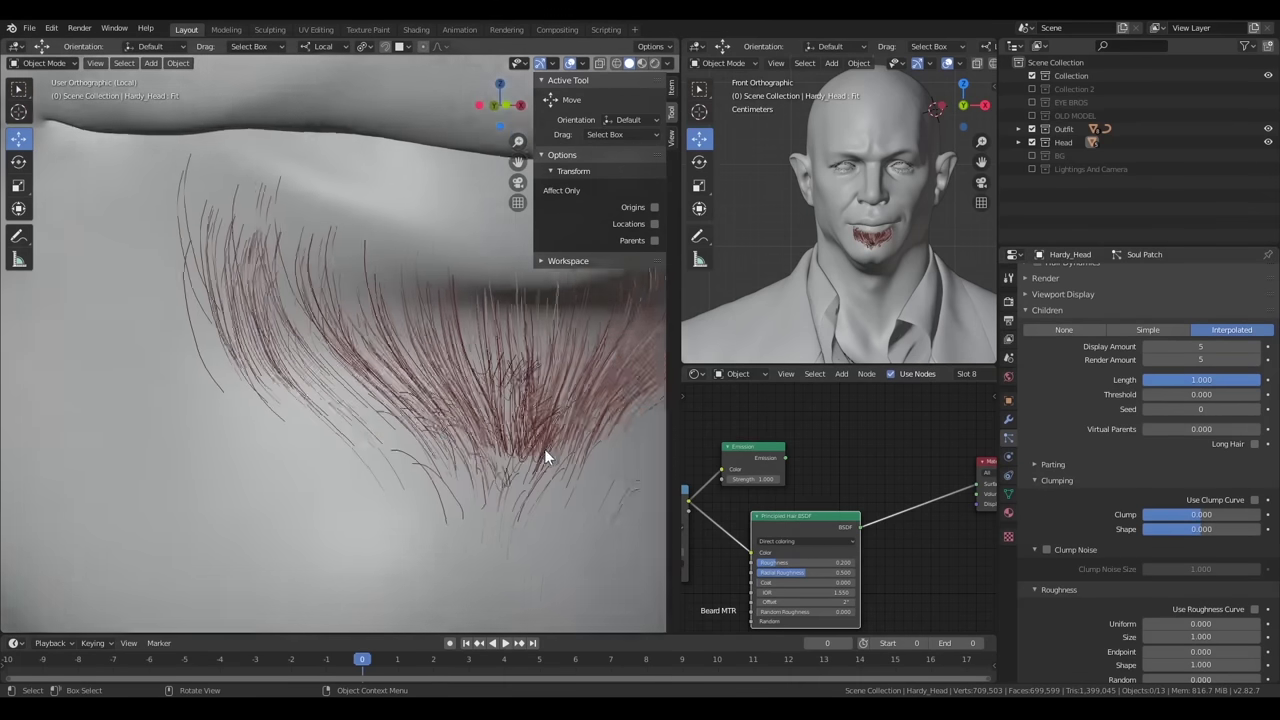
{"action": "left_click", "coordinate": [43, 63]}
{"action": "left_click", "coordinate": [43, 63]}
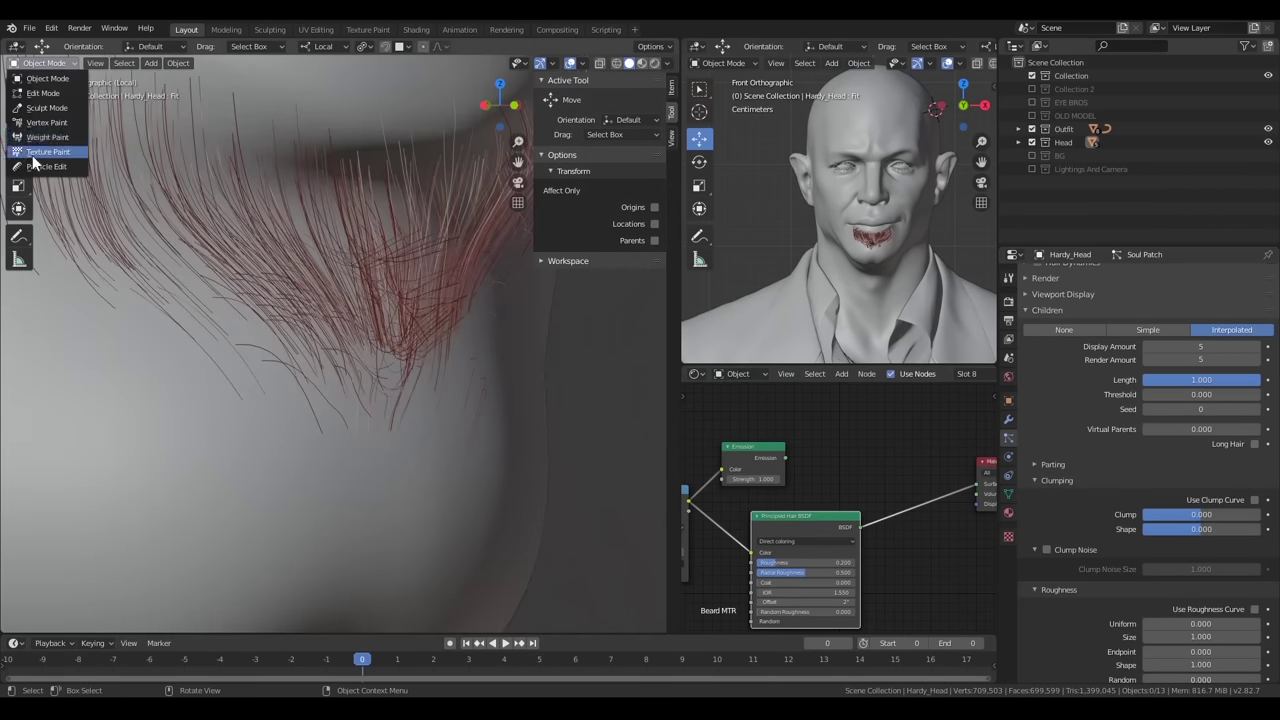
{"action": "left_click", "coordinate": [45, 158]}
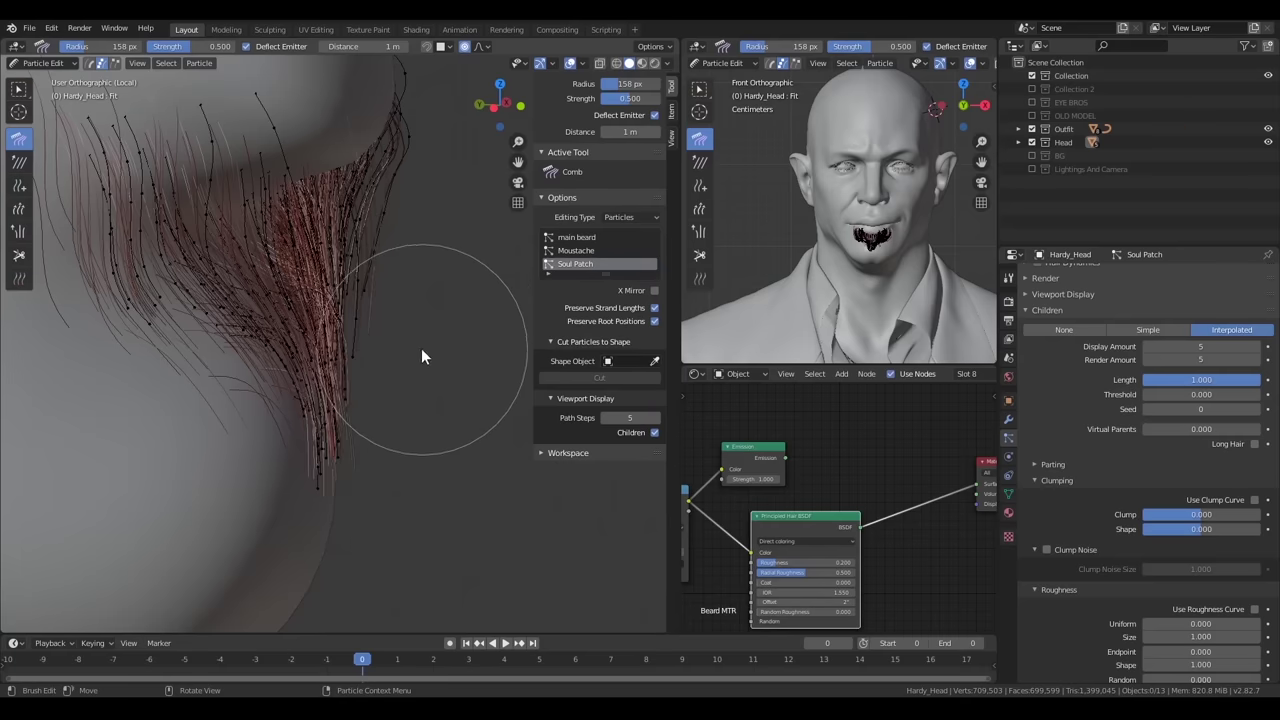
{"action": "mouse_move", "coordinate": [421, 348]}
{"action": "middle_mouse_down"}
{"action": "mouse_move", "coordinate": [366, 421]}
{"action": "mouse_move", "coordinate": [284, 366]}
{"action": "middle_mouse_up"}
{"action": "key", "text": "f"}
{"action": "left_click", "coordinate": [190, 431]}
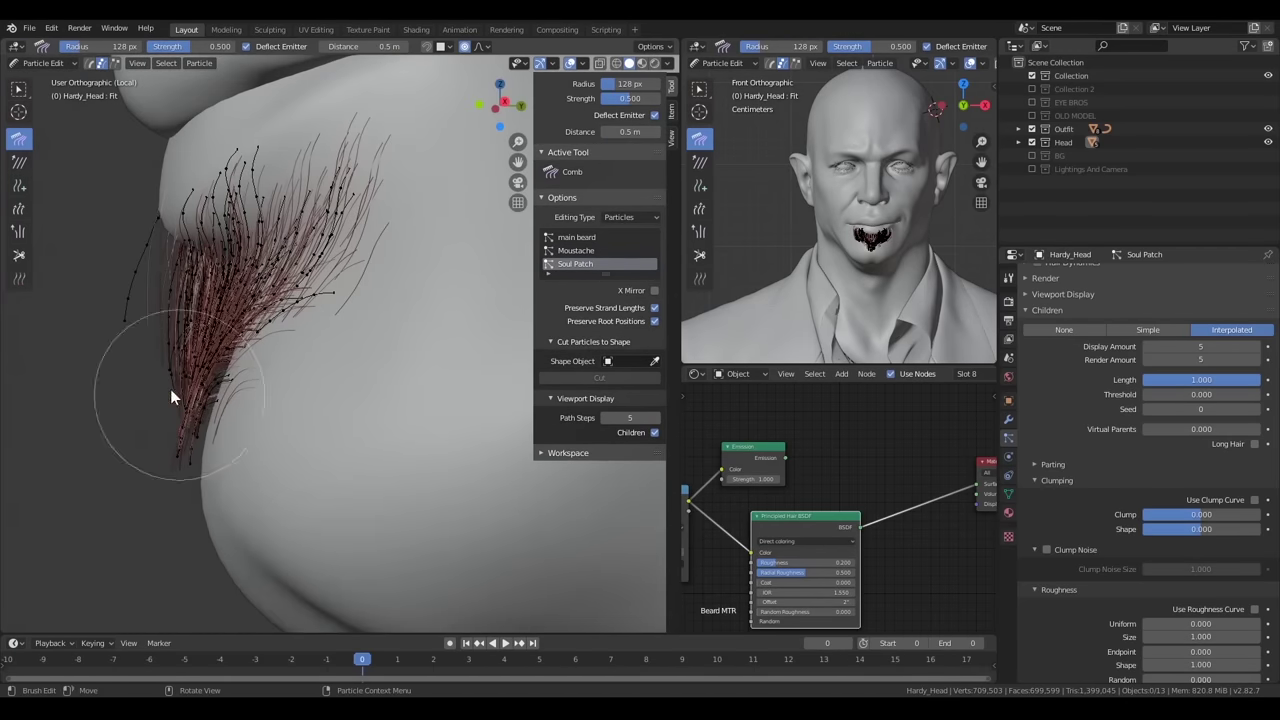
{"action": "left_click_drag", "start_coordinate": [171, 396], "coordinate": [218, 518]}
{"action": "middle_click_drag", "start_coordinate": [96, 300], "coordinate": [396, 466]}
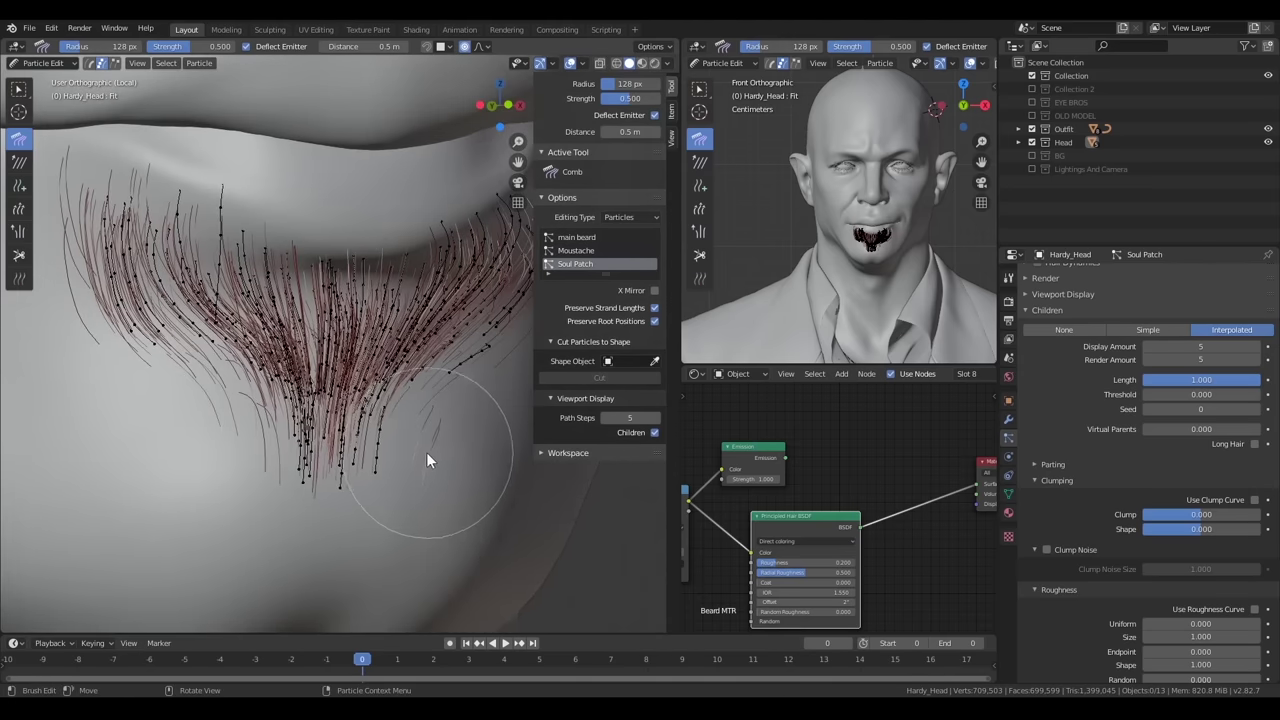
Return to Object Mode and set the children's random roughness to 0.005
{"action": "left_click", "coordinate": [44, 62]}
{"action": "mouse_move", "coordinate": [250, 300]}
{"action": "middle_mouse_down"}
{"action": "mouse_move", "coordinate": [371, 363]}
{"action": "mouse_move", "coordinate": [372, 429]}
{"action": "middle_mouse_up"}
{"action": "left_click", "coordinate": [20, 65]}
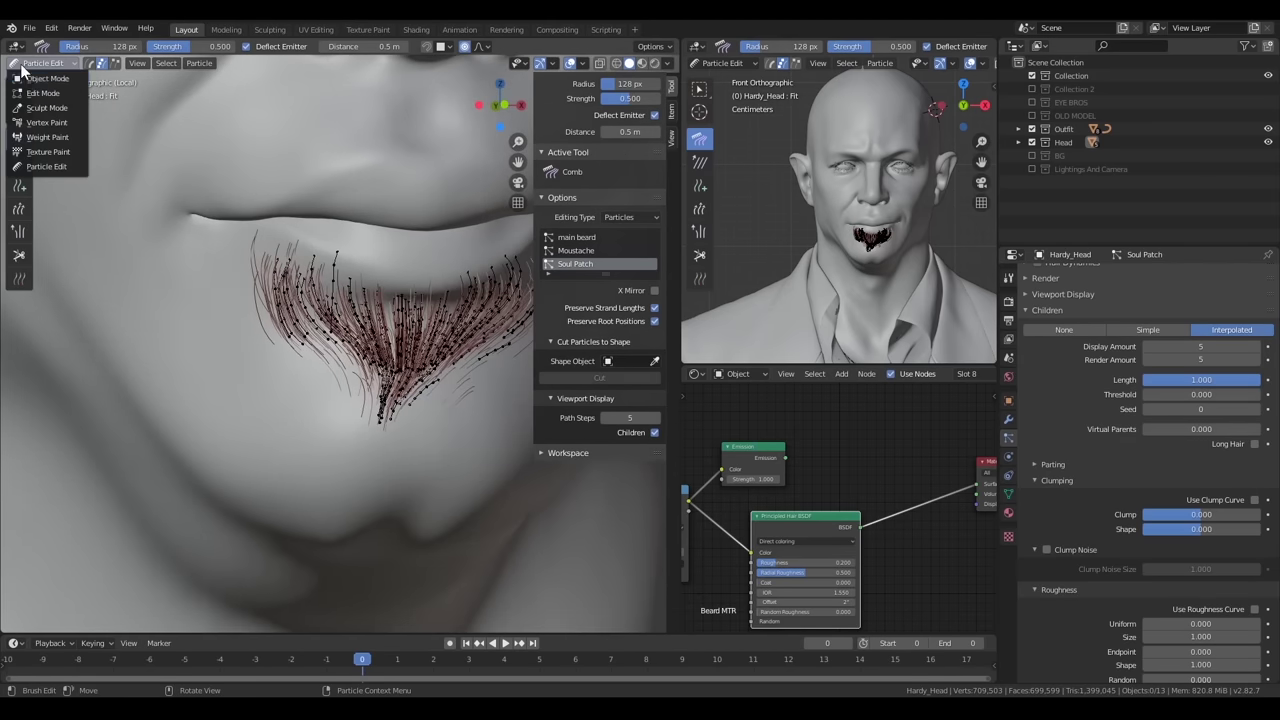
{"action": "left_click", "coordinate": [44, 78]}
{"action": "scroll", "coordinate": [358, 342], "scroll_direction": "up", "scroll_amount": 2}
{"action": "scroll", "coordinate": [1150, 450], "scroll_direction": "down", "scroll_amount": 4}
{"action": "left_click_drag", "start_coordinate": [1200, 546], "coordinate": [1218, 546]}
Set the soul patch roughness size to 1.5 and random roughness to 0.007
{"action": "key", "text": "Return"}
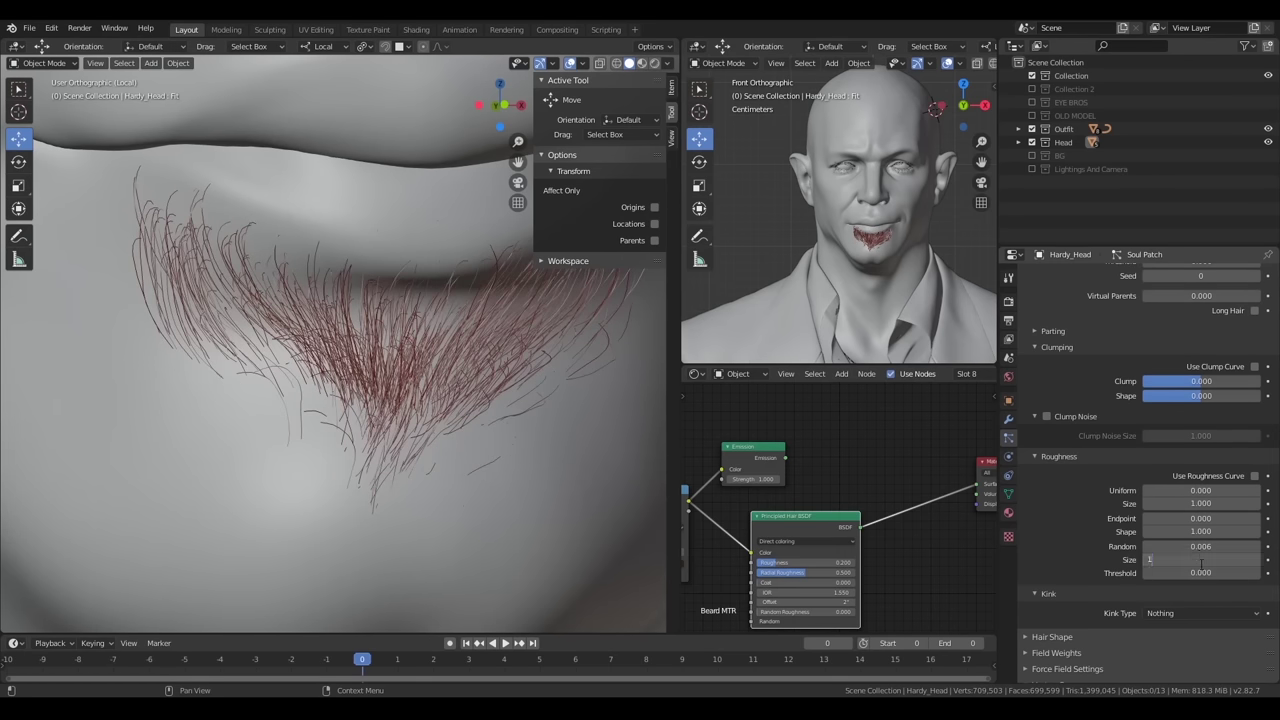
{"action": "type", "text": ".5"}
{"action": "key", "text": "Return"}
{"action": "left_click_drag", "start_coordinate": [1210, 546], "coordinate": [1218, 546]}
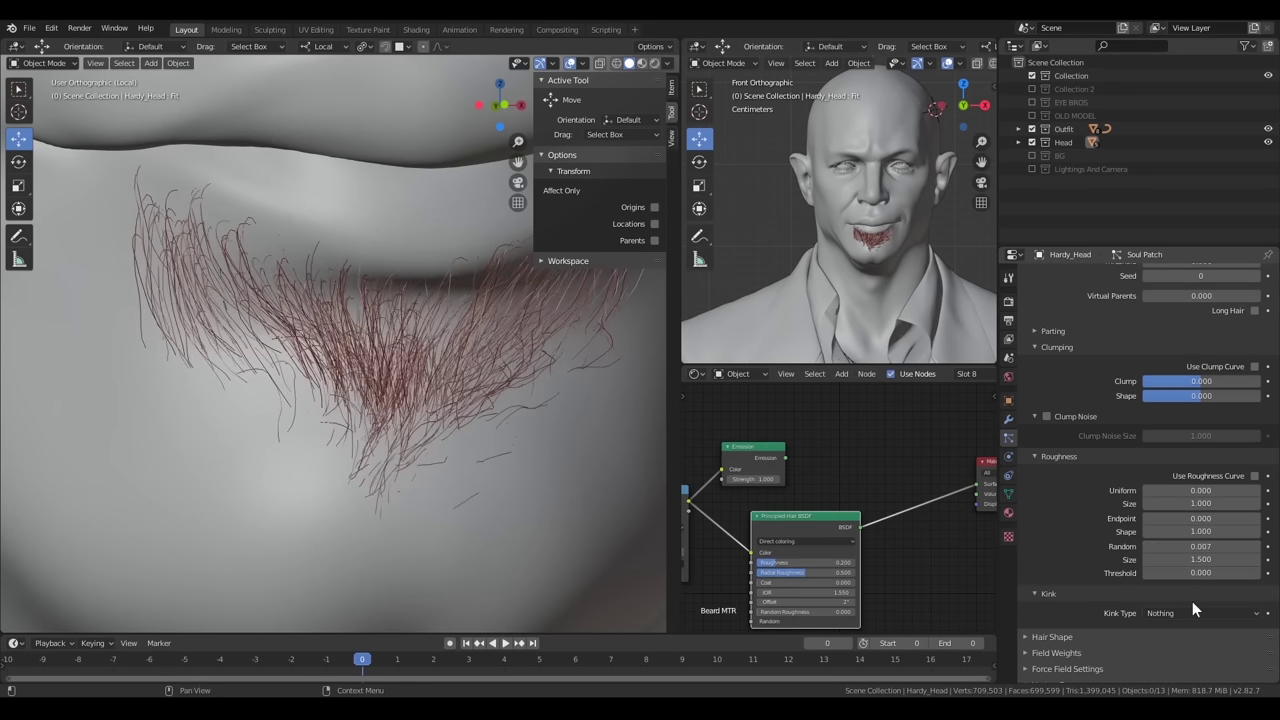
Set the kink type to Curl with amplitude 0.006 m, frequency 1.000 and flatness 1
{"action": "left_click", "coordinate": [1166, 616]}
{"action": "left_click", "coordinate": [1166, 583]}
{"action": "scroll", "coordinate": [1130, 530], "scroll_direction": "down", "scroll_amount": 5}
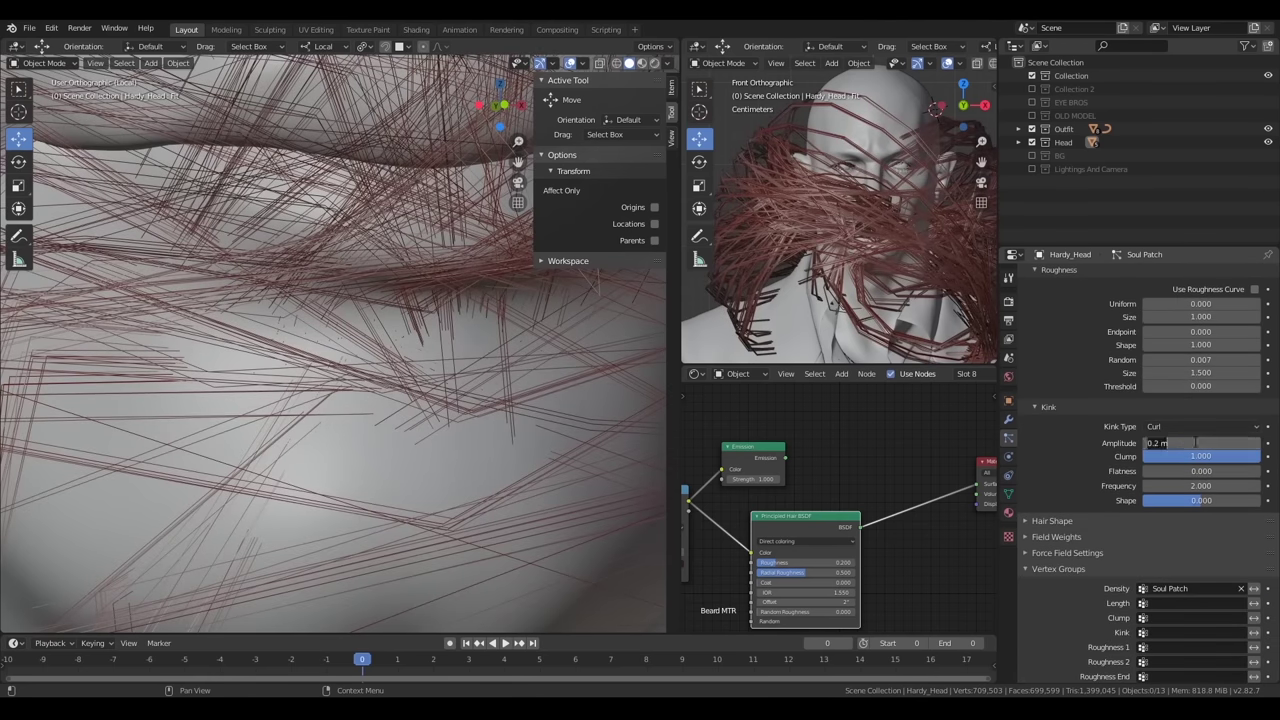
{"action": "type", "text": "6"}
{"action": "key", "text": "Return"}
{"action": "mouse_move", "coordinate": [1196, 489]}
{"action": "left_mouse_down"}
{"action": "mouse_move", "coordinate": [1160, 489]}
{"action": "mouse_move", "coordinate": [1204, 469]}
{"action": "left_mouse_up"}
{"action": "key", "text": "Return"}
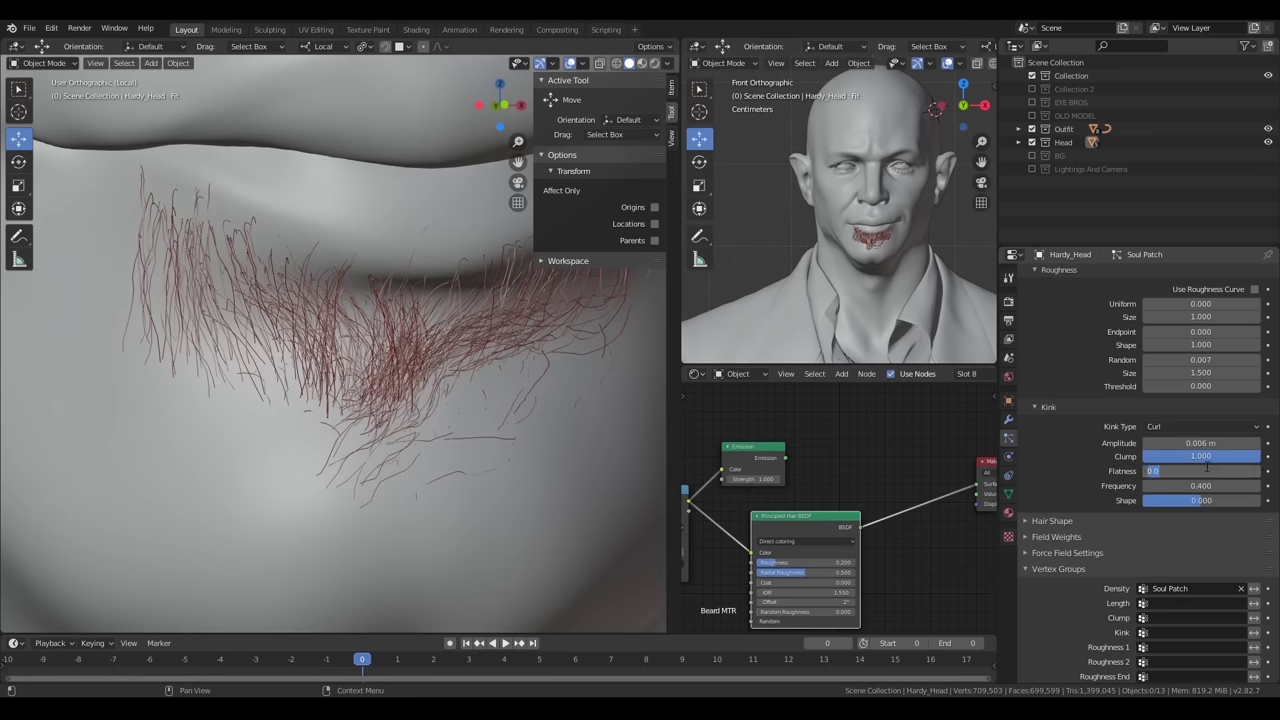
{"action": "type", "text": "1"}
{"action": "key", "text": "Return"}
Refine the curl to 0.005 m amplitude and lower the kink frequency toward 0.145
{"action": "left_click", "coordinate": [1198, 443]}
{"action": "type", "text": ".00"}
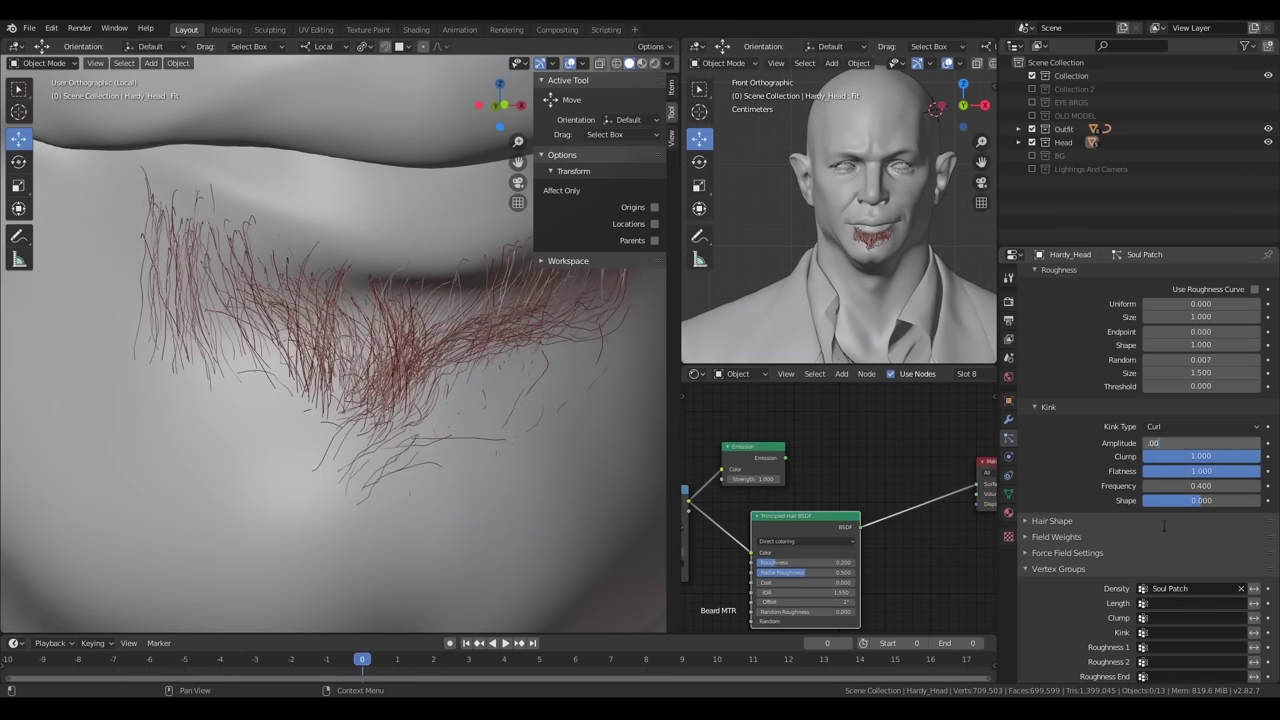
{"action": "type", "text": "5"}
{"action": "key", "text": "Return"}
{"action": "left_click_drag", "start_coordinate": [1200, 486], "coordinate": [1180, 486]}
{"action": "scroll", "coordinate": [432, 372], "scroll_direction": "down", "scroll_amount": 2}
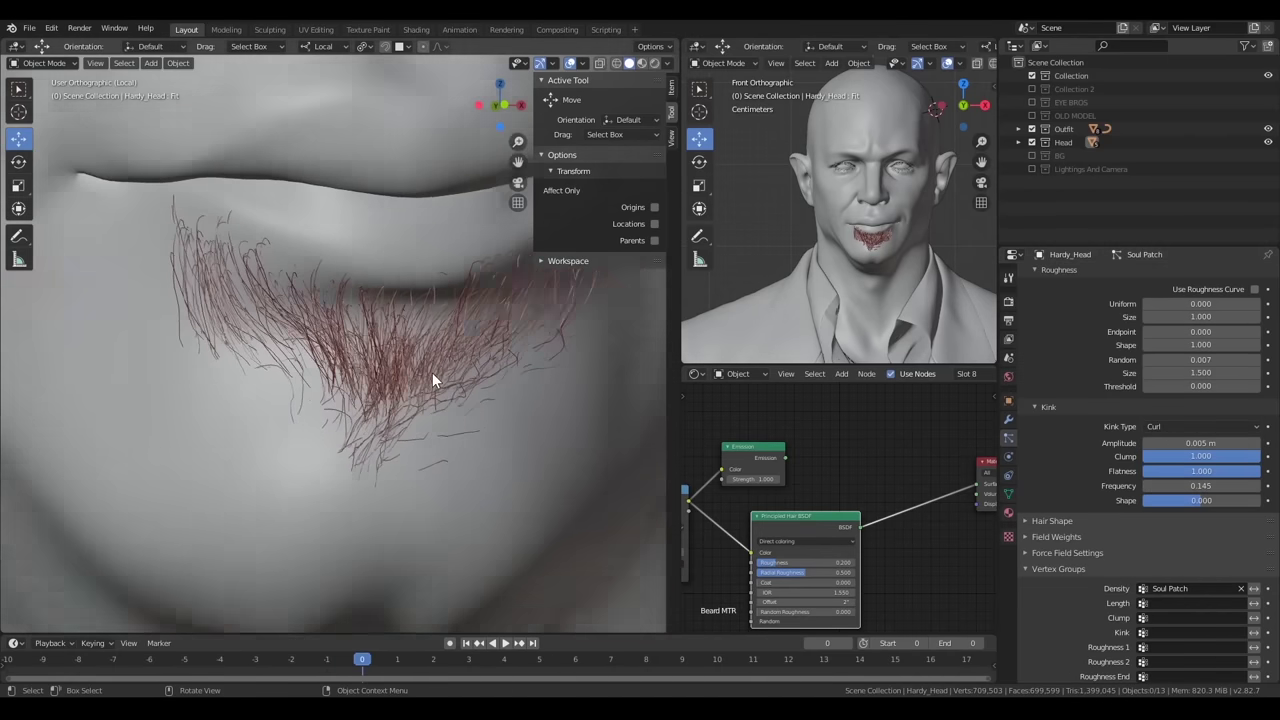
{"action": "scroll", "coordinate": [409, 377], "scroll_direction": "down", "scroll_amount": 2}
{"action": "scroll", "coordinate": [409, 377], "scroll_direction": "up", "scroll_amount": 2}
Shrink the comb brush to 94 px, show the main beard and moustache again, and return to Object Mode
{"action": "left_click", "coordinate": [42, 64]}
{"action": "left_click", "coordinate": [46, 166]}
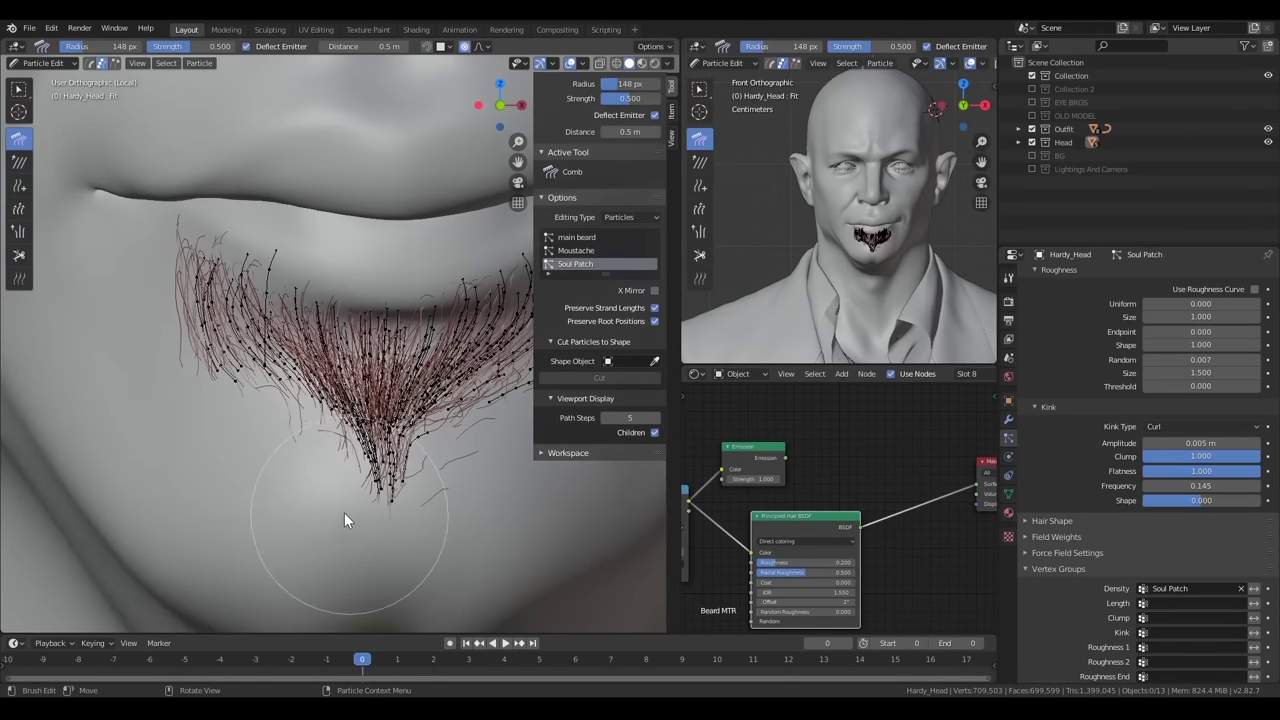
{"action": "key", "text": "f"}
{"action": "left_click", "coordinate": [454, 475]}
{"action": "scroll", "coordinate": [454, 475], "scroll_direction": "down", "scroll_amount": 2}
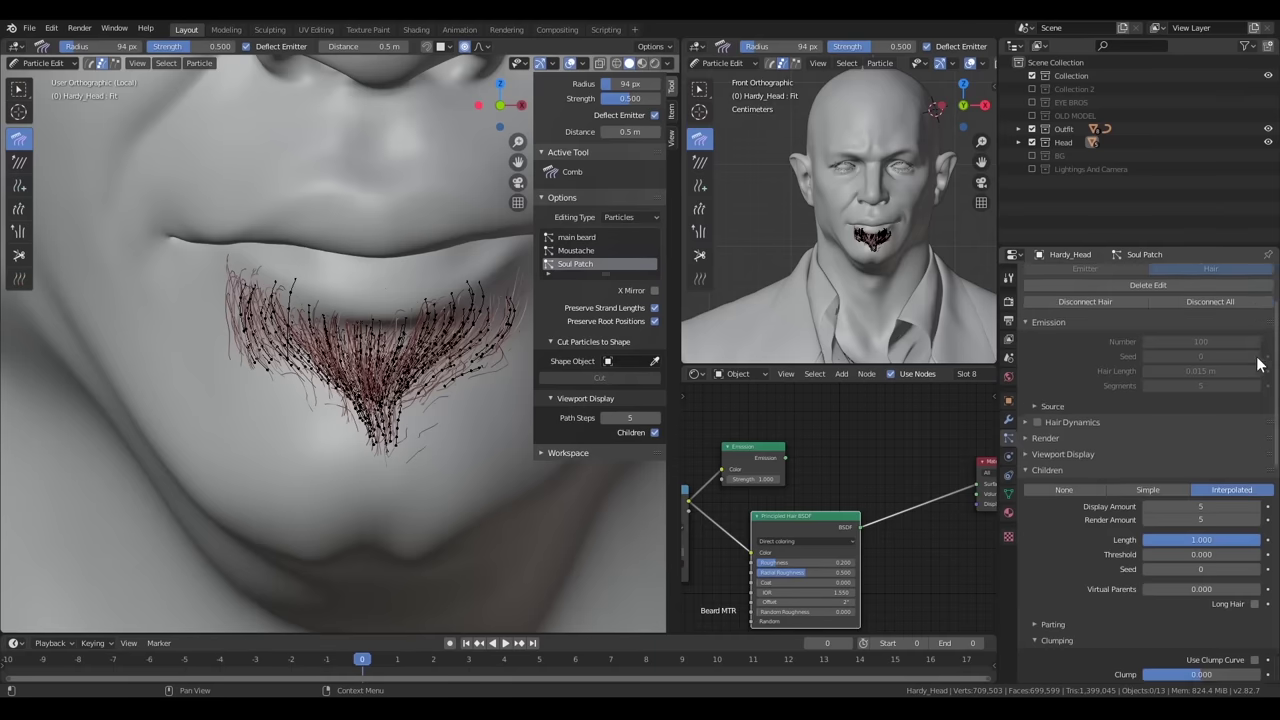
{"action": "scroll", "coordinate": [1233, 298], "scroll_direction": "up", "scroll_amount": 10}
{"action": "left_click_drag", "start_coordinate": [1231, 291], "coordinate": [1231, 278]}
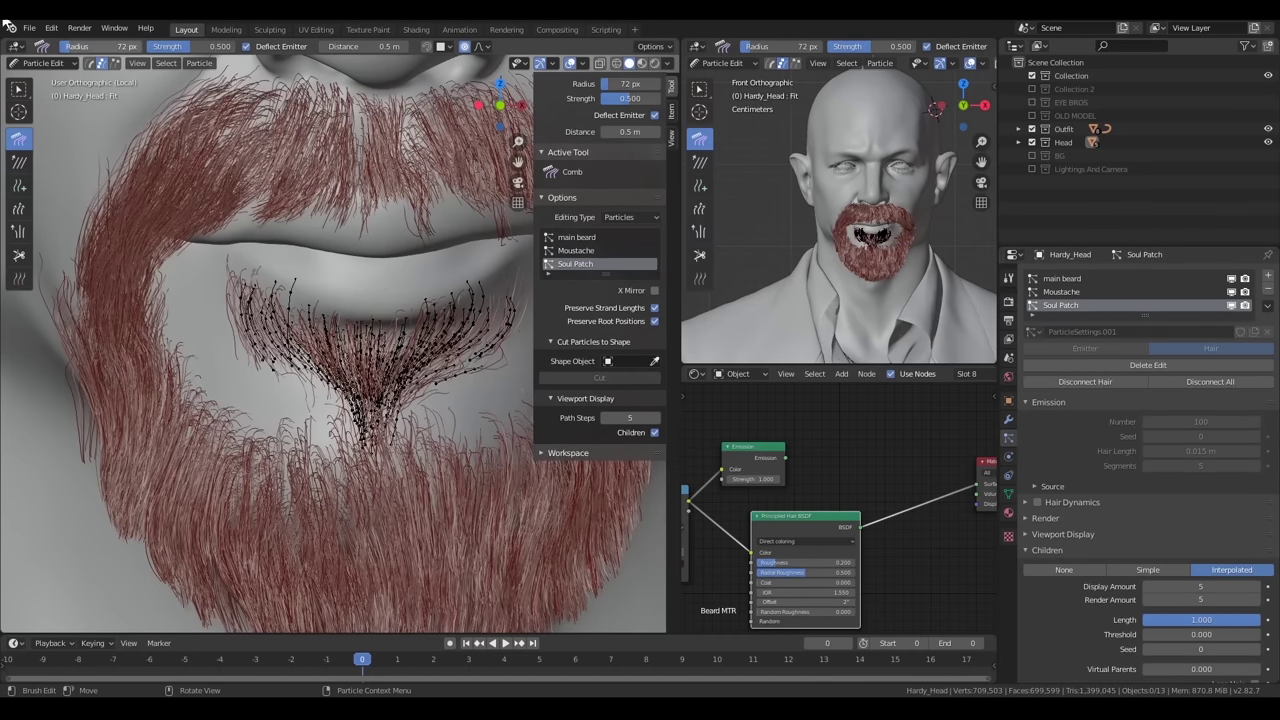
{"action": "left_click", "coordinate": [44, 62]}
{"action": "left_click", "coordinate": [40, 75]}
{"action": "scroll", "coordinate": [352, 392], "scroll_direction": "up", "scroll_amount": 3}
Enter 0,05 as the soul patch hair shape tip thickness
{"action": "scroll", "coordinate": [1139, 428], "scroll_direction": "down", "scroll_amount": 4}
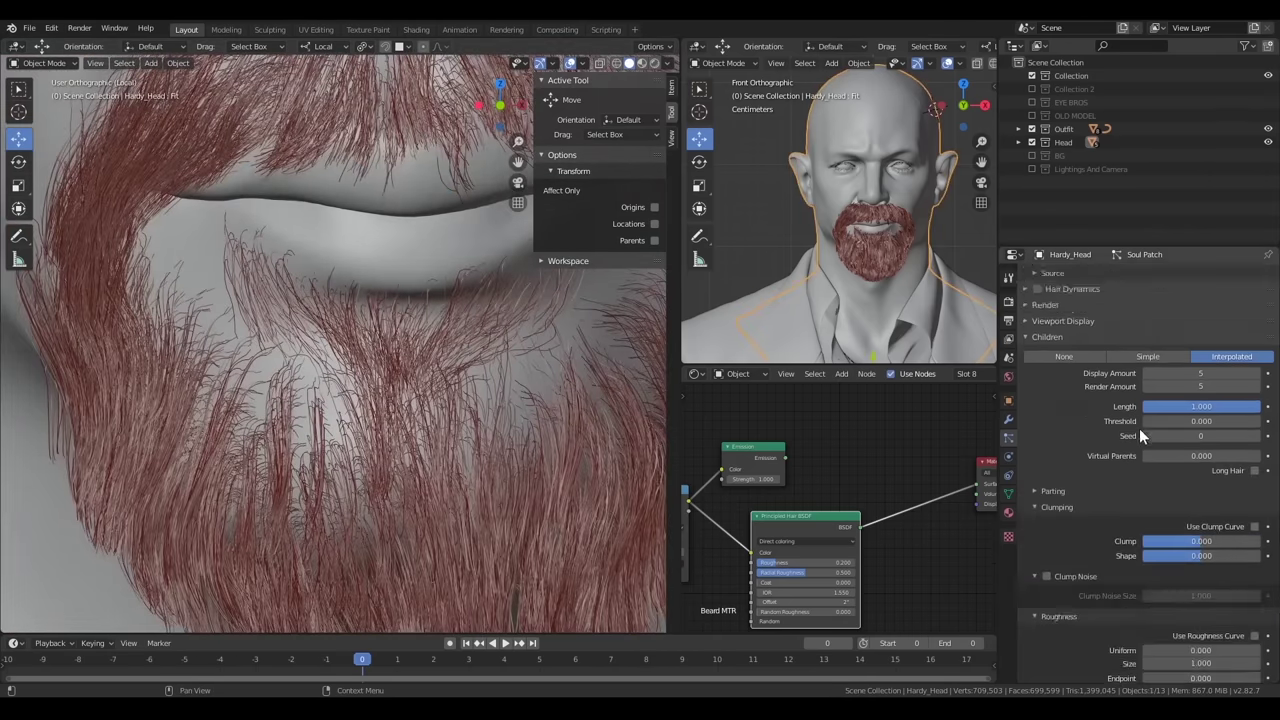
{"action": "scroll", "coordinate": [1139, 428], "scroll_direction": "up", "scroll_amount": 5}
{"action": "scroll", "coordinate": [1084, 579], "scroll_direction": "up", "scroll_amount": 5}
{"action": "left_click", "coordinate": [1074, 565]}
{"action": "double_click", "coordinate": [1193, 614]}
{"action": "type", "text": "0,05"}
{"action": "key", "text": "Return"}
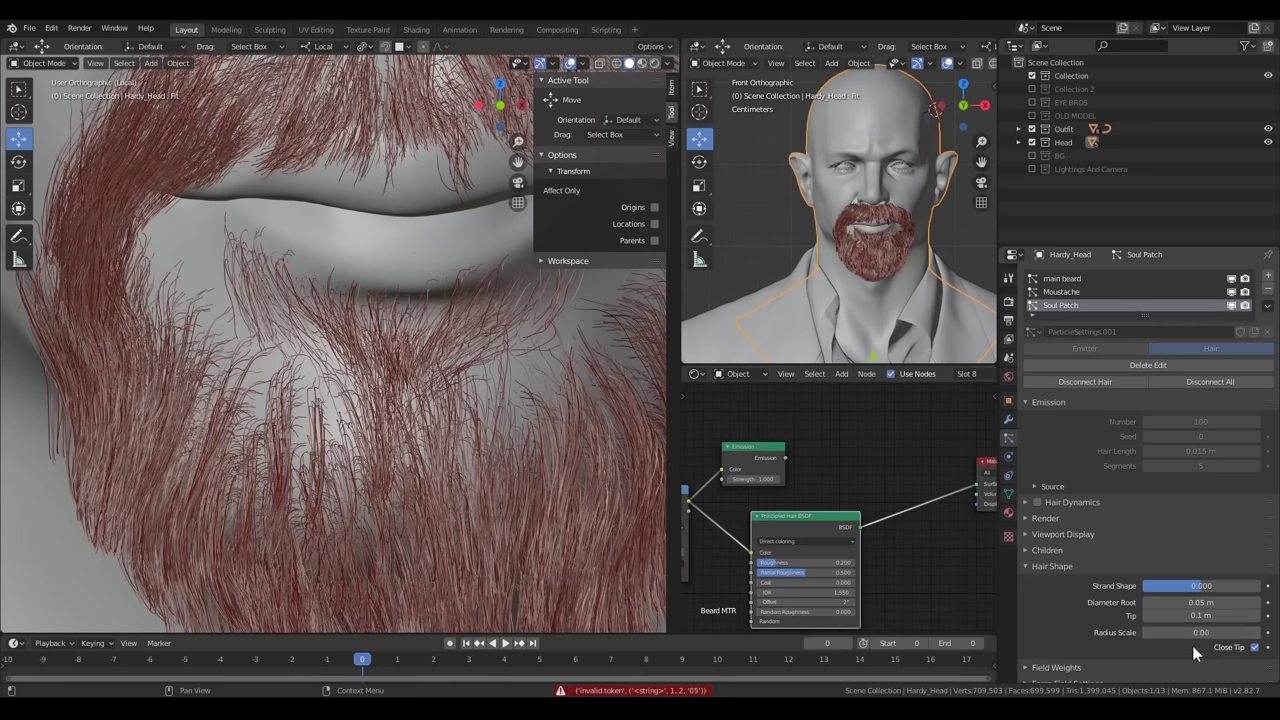
{"action": "scroll", "coordinate": [435, 413], "scroll_direction": "down", "scroll_amount": 3}
Preview the beard in Rendered shading, save Hairs.blend, then return to Solid in a three-quarter view
{"action": "key", "text": "z"}
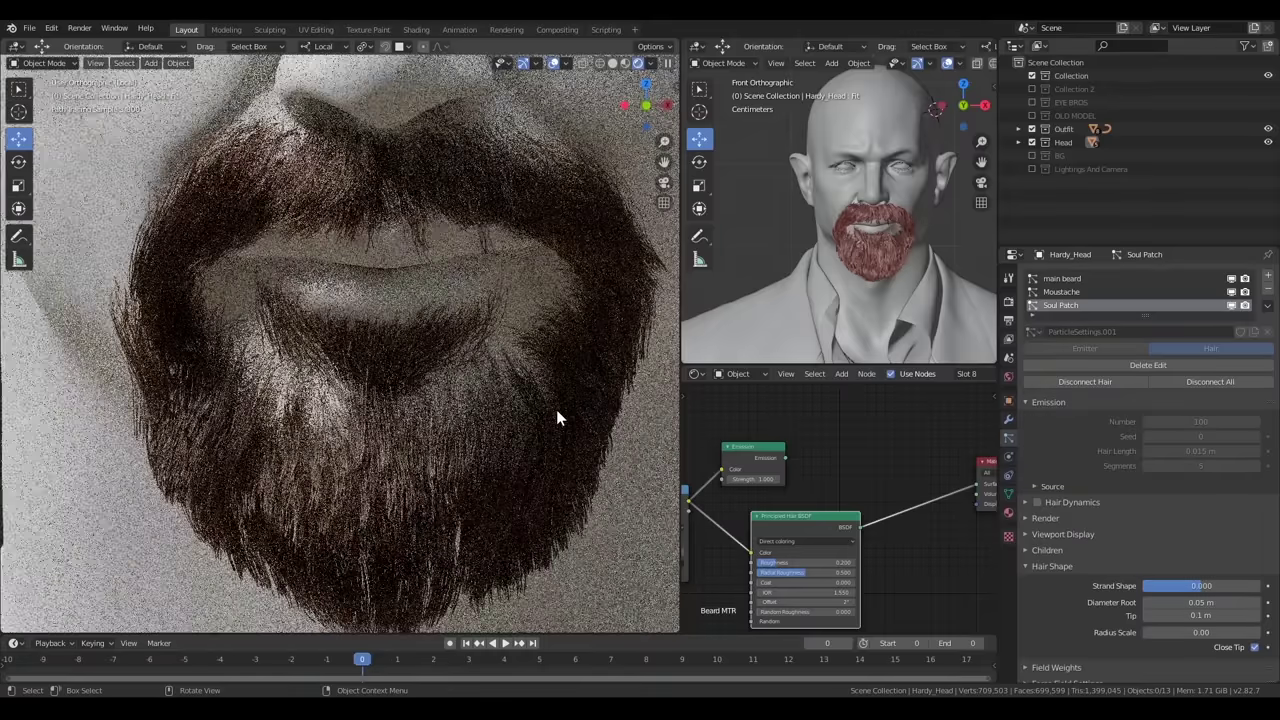
{"action": "scroll", "coordinate": [556, 410], "scroll_direction": "down", "scroll_amount": 4}
{"action": "key", "text": "ctrl+s"}
{"action": "key", "text": "z"}
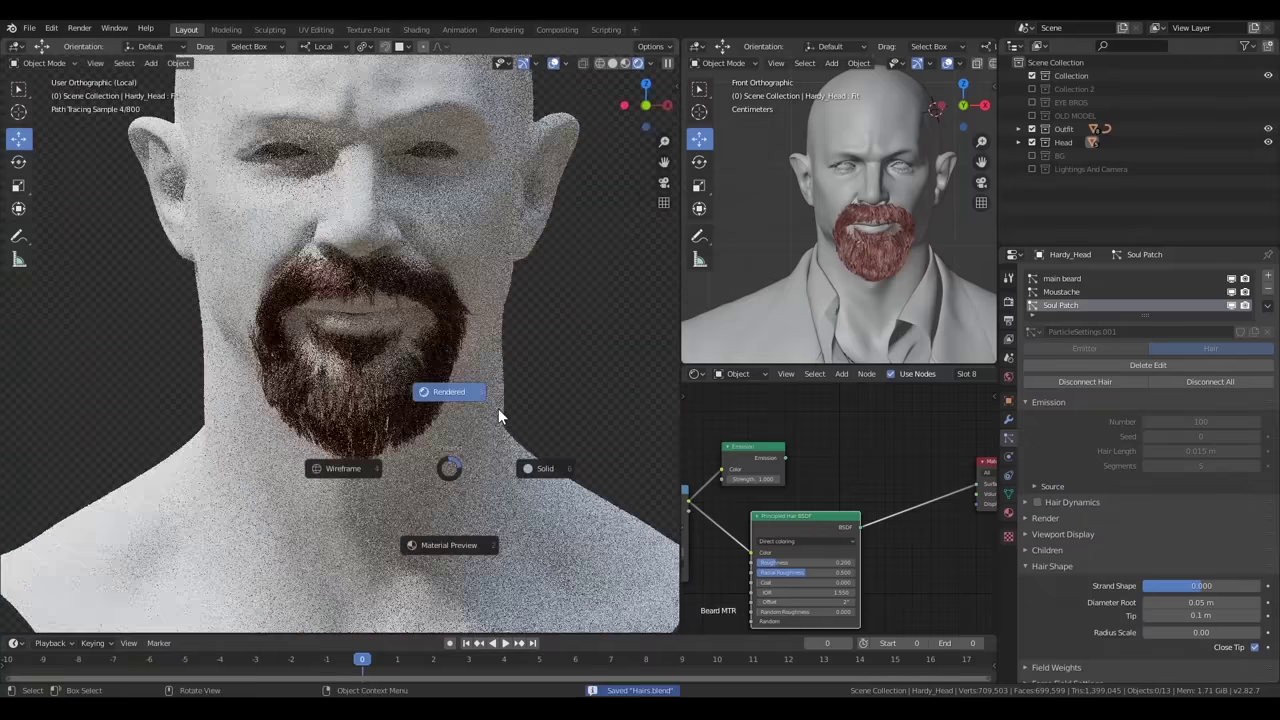
{"action": "left_click", "coordinate": [540, 470]}
{"action": "scroll", "coordinate": [376, 313], "scroll_direction": "down", "scroll_amount": 2}
{"action": "left_click", "coordinate": [376, 313]}
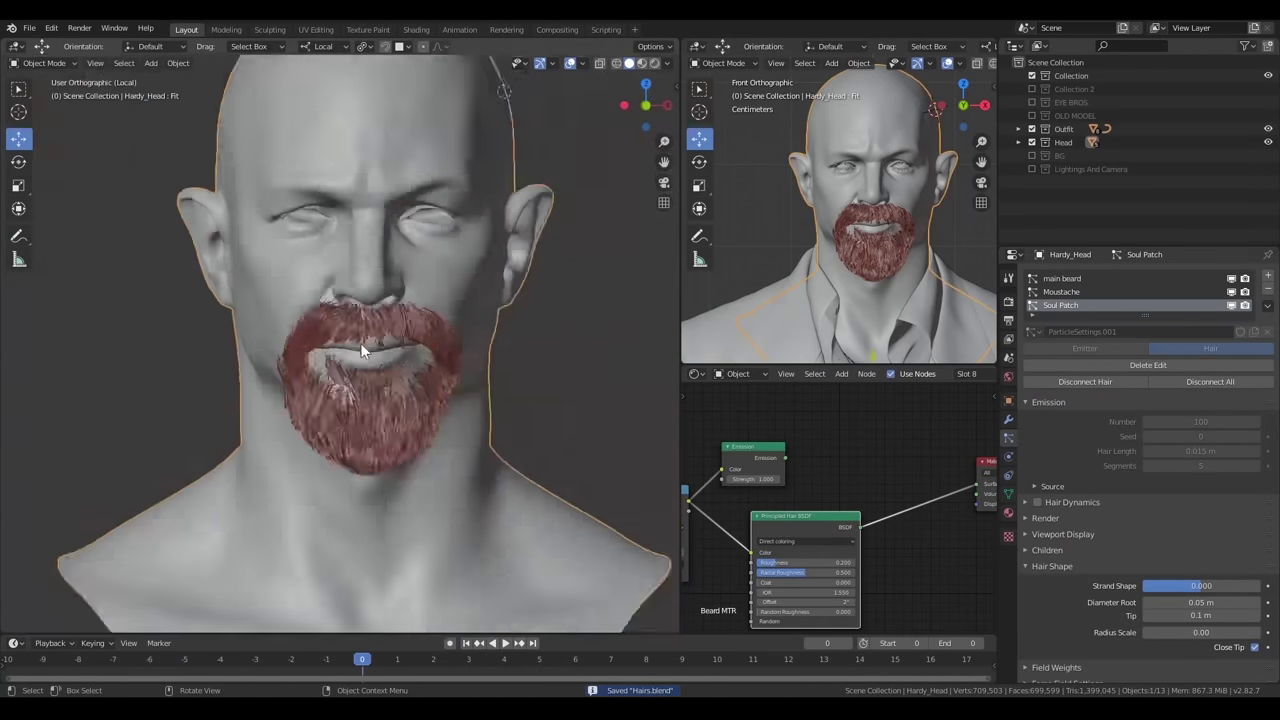
{"action": "middle_click_drag", "start_coordinate": [376, 313], "coordinate": [560, 320]}
Add a Hair particle system named Side Beard with 500 strands
{"action": "left_click", "coordinate": [1268, 276]}
{"action": "double_click", "coordinate": [1085, 331]}
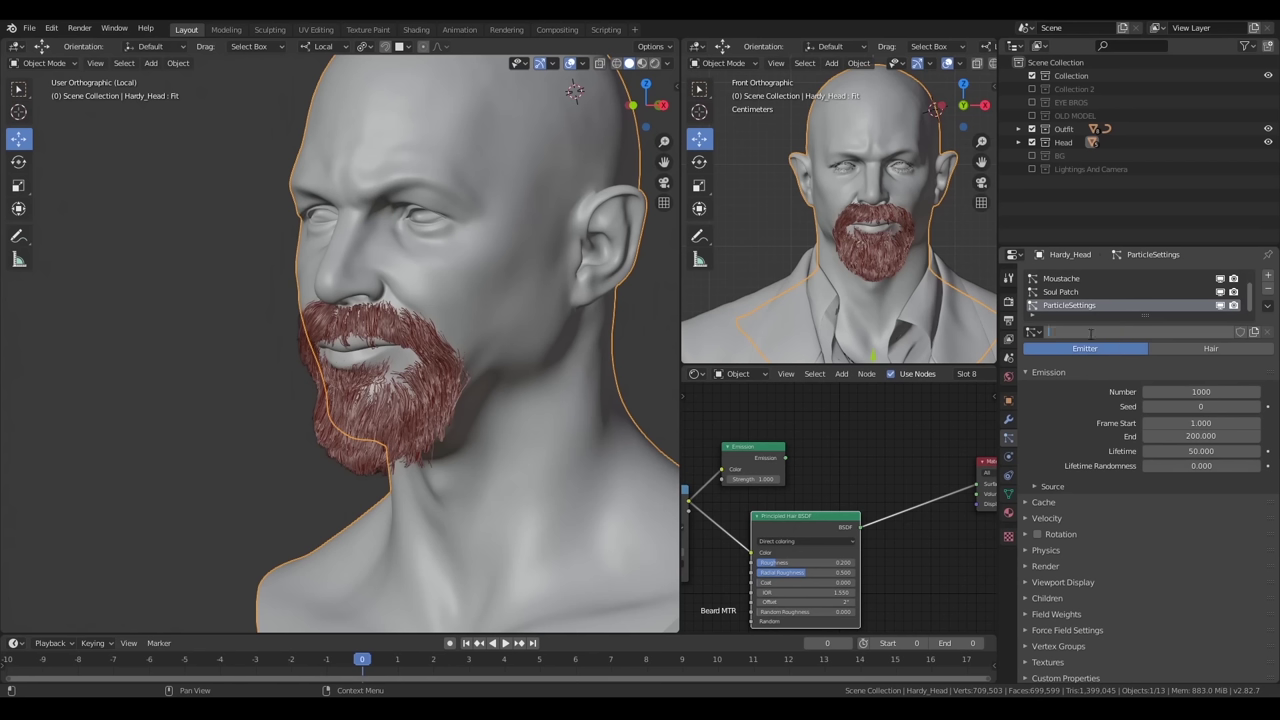
{"action": "type", "text": "Side Beard"}
{"action": "key", "text": "Return"}
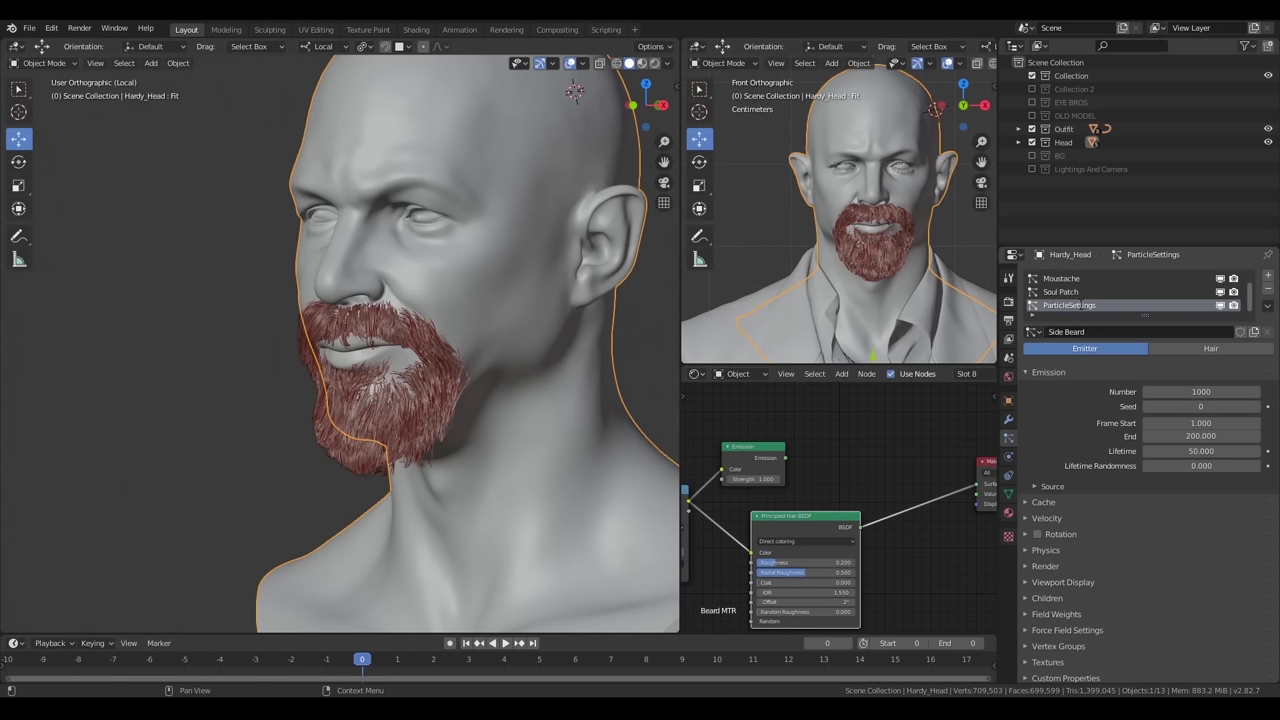
{"action": "left_click", "coordinate": [1211, 348]}
{"action": "type", "text": "5"}
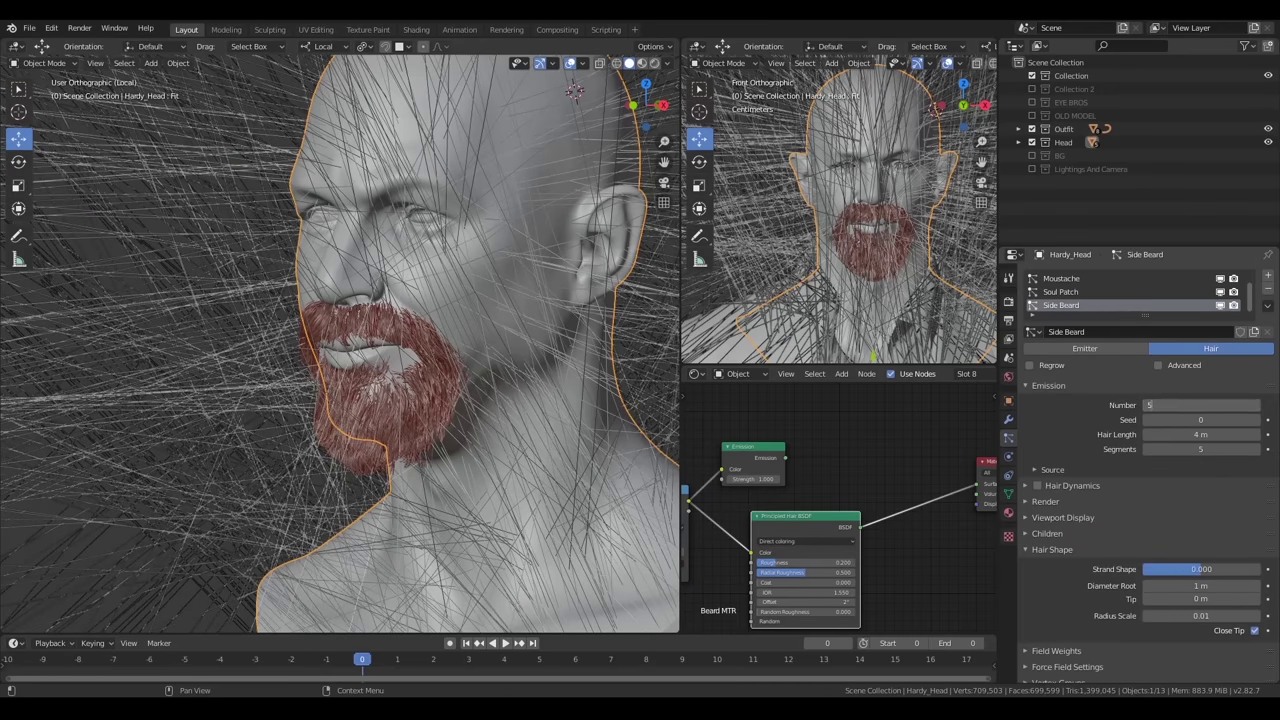
{"action": "type", "text": "00"}
{"action": "key", "text": "Return"}
Set the Side Beard hair length to 0.002 m
{"action": "double_click", "coordinate": [1200, 434]}
{"action": "type", "text": "0.01"}
{"action": "key", "text": "Return"}
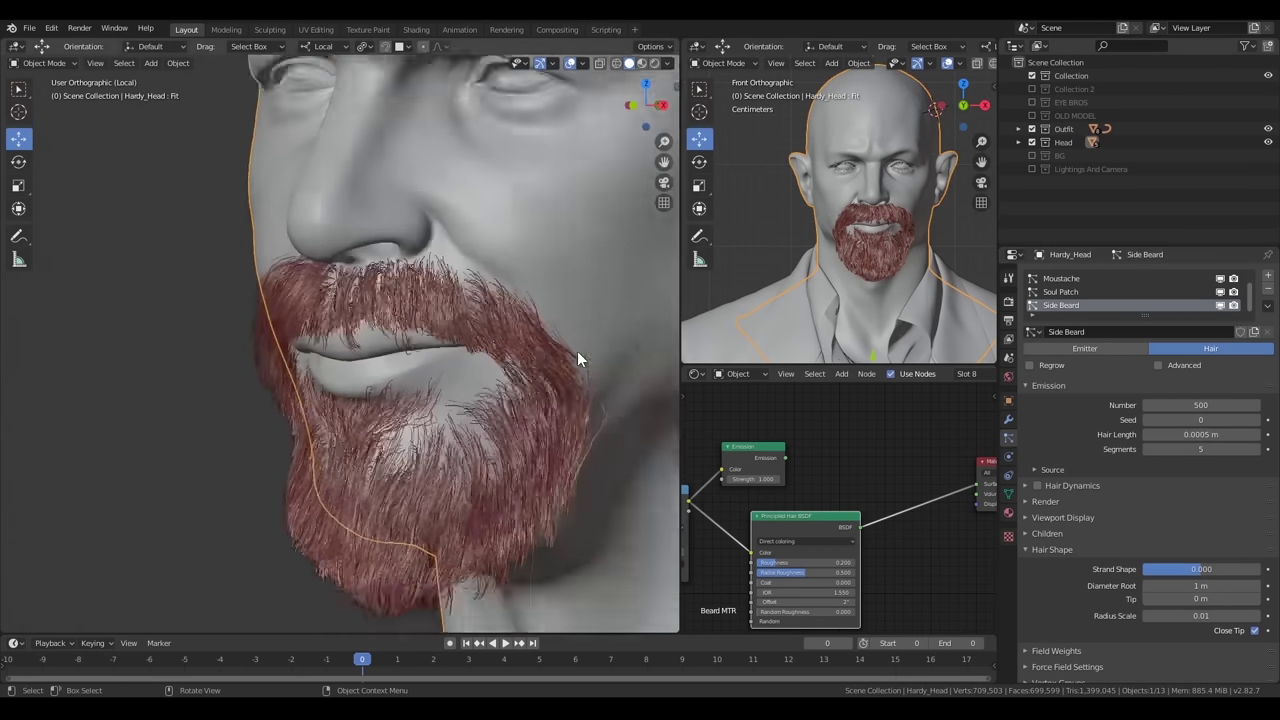
{"action": "middle_click_drag", "start_coordinate": [577, 351], "coordinate": [432, 391]}
{"action": "scroll", "coordinate": [432, 391], "scroll_direction": "up", "scroll_amount": 5}
{"action": "double_click", "coordinate": [1225, 435]}
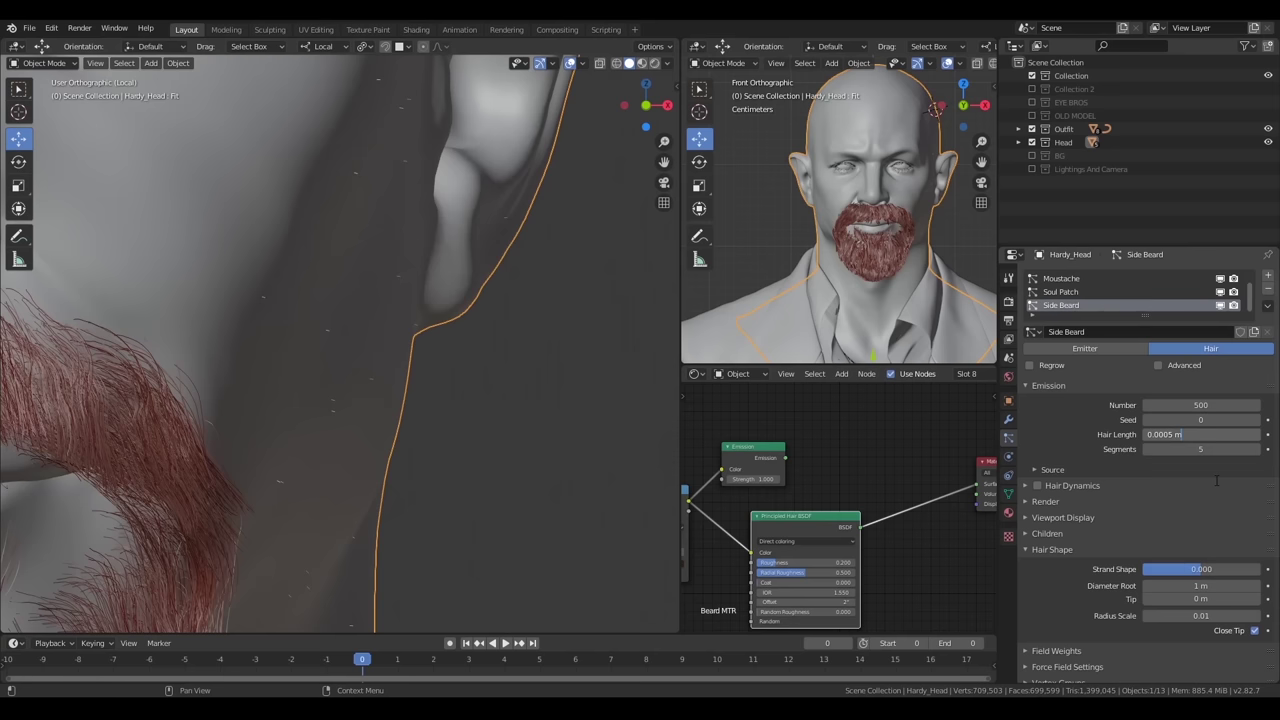
{"action": "scroll", "coordinate": [588, 336], "scroll_direction": "down", "scroll_amount": 1}
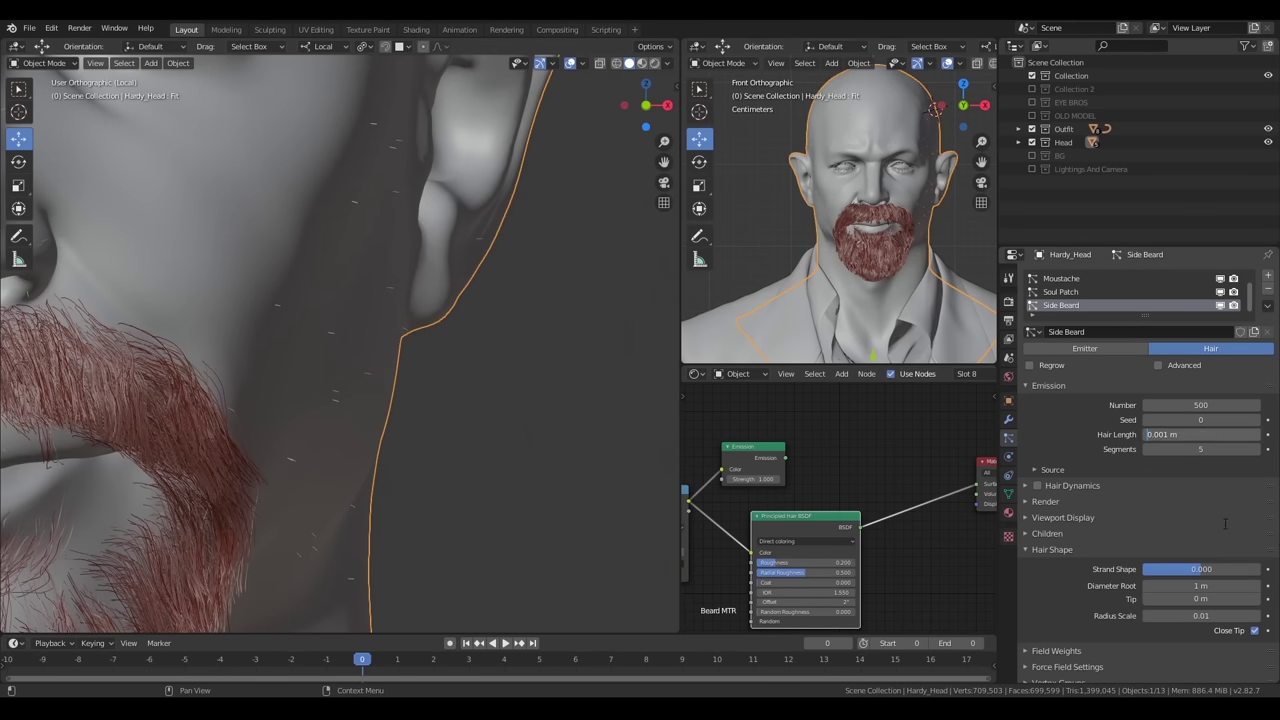
{"action": "key", "text": "BackSpace"}
{"action": "type", "text": "2"}
{"action": "key", "text": "Return"}
Choose a render material for the Side Beard hair
{"action": "left_click", "coordinate": [1050, 517], "text": "ctrl"}
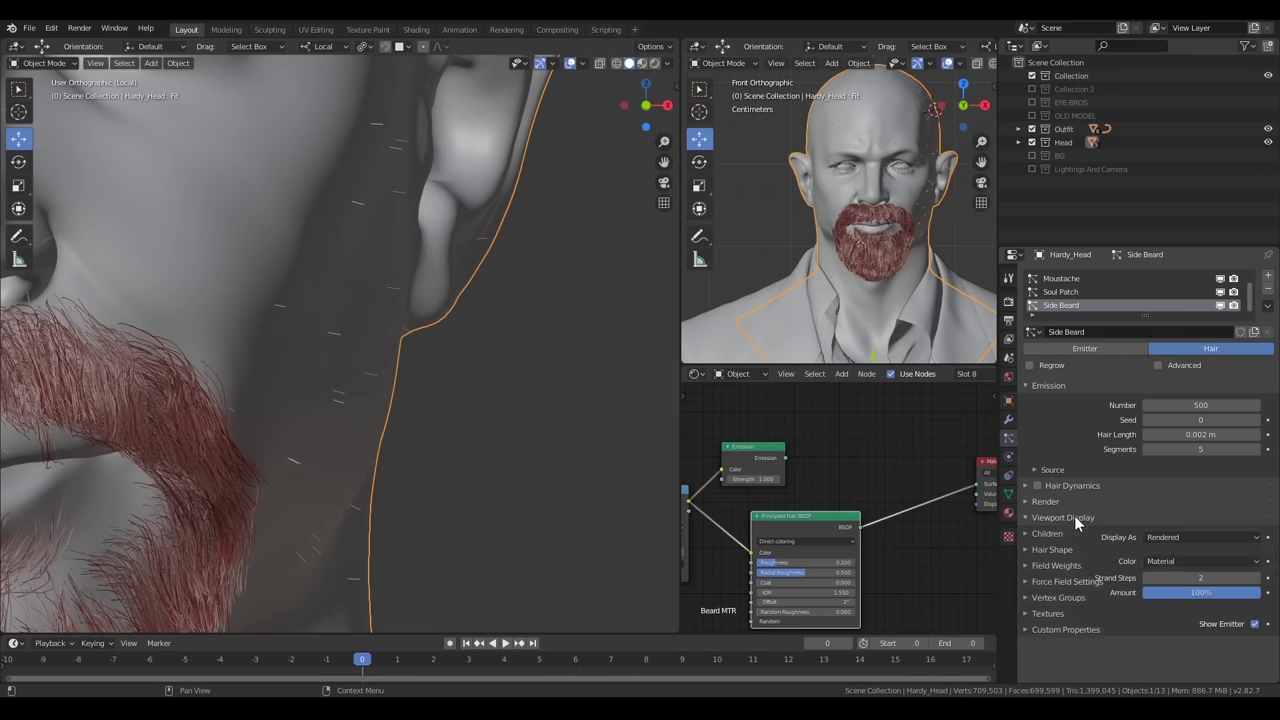
{"action": "left_click", "coordinate": [1050, 503], "text": "ctrl"}
{"action": "left_click", "coordinate": [1178, 540]}
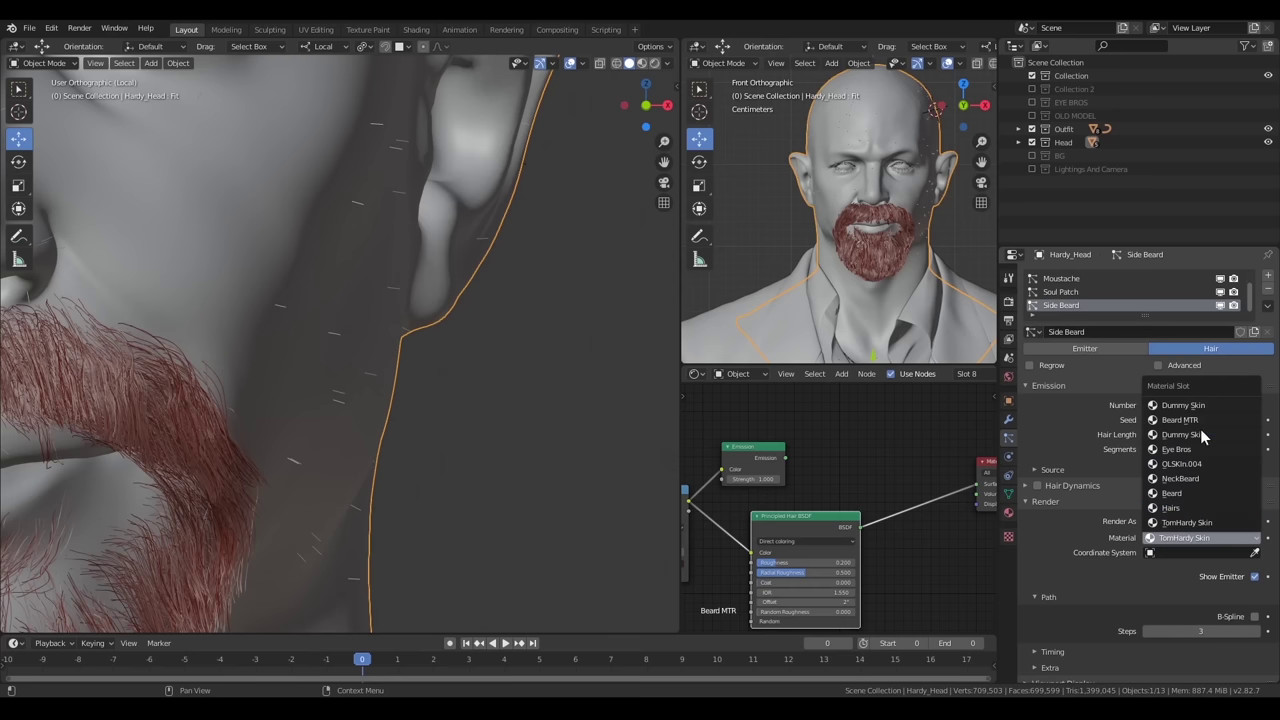
{"action": "left_click", "coordinate": [1082, 503]}
{"action": "key", "text": "Home"}
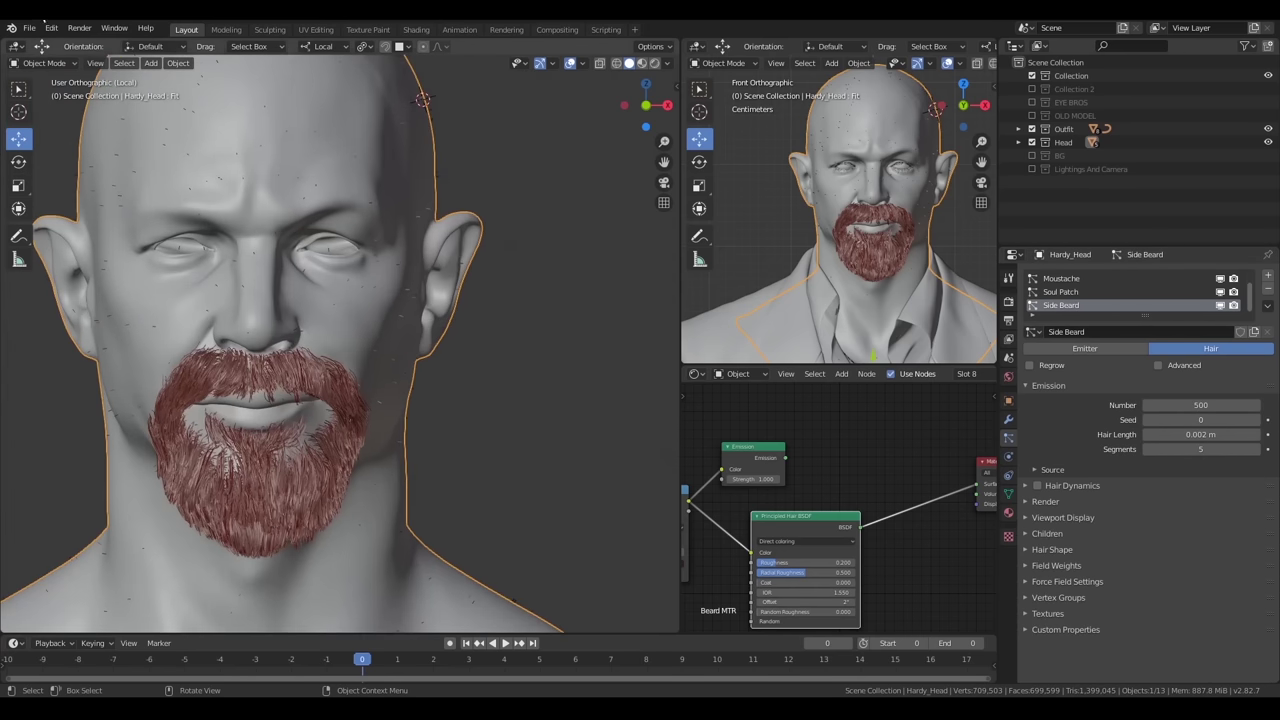
Limit Side Beard density to the Side beard vertex group
{"action": "left_click", "coordinate": [1066, 598]}
{"action": "scroll", "coordinate": [1118, 586], "scroll_direction": "down", "scroll_amount": 3}
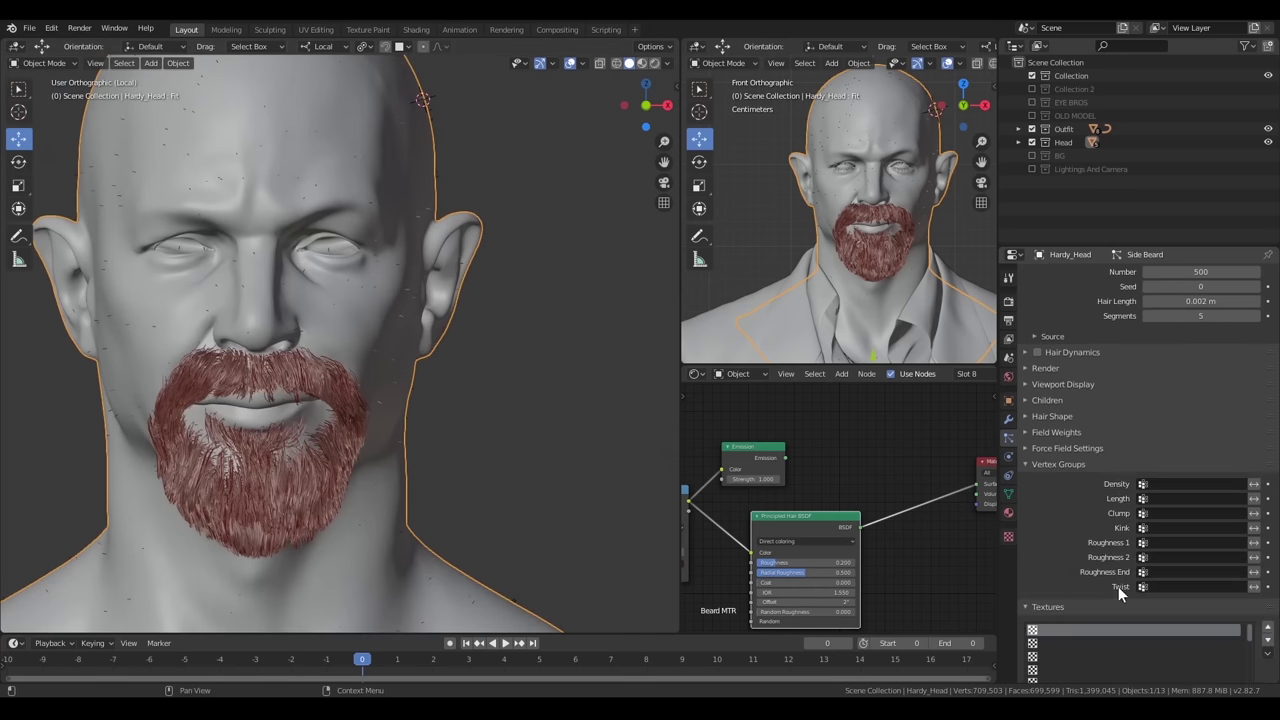
{"action": "left_click", "coordinate": [1158, 484]}
{"action": "key", "text": "Return"}
Enter Particle Edit on the Side Beard and size the comb brush near the ear
{"action": "left_click", "coordinate": [44, 63]}
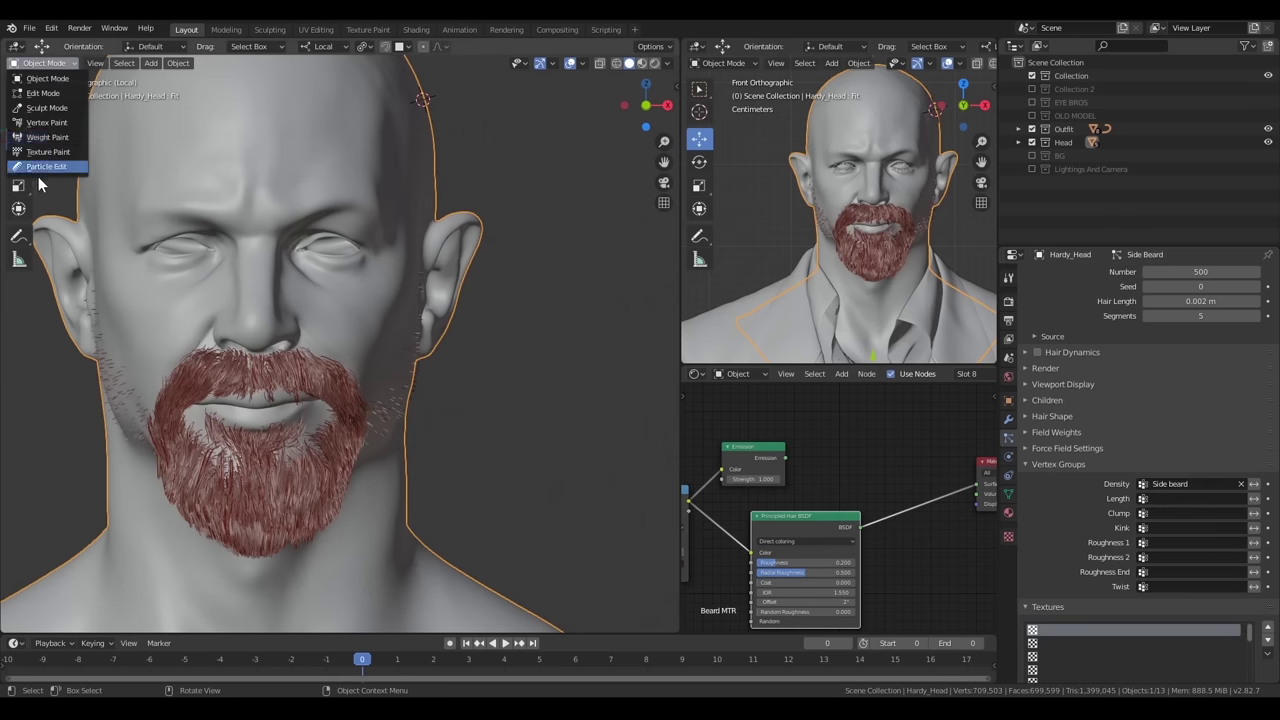
{"action": "left_click", "coordinate": [44, 63]}
{"action": "left_click", "coordinate": [46, 166]}
{"action": "mouse_move", "coordinate": [200, 300]}
{"action": "middle_mouse_down"}
{"action": "mouse_move", "coordinate": [430, 467]}
{"action": "mouse_move", "coordinate": [579, 249]}
{"action": "middle_mouse_up"}
{"action": "key", "text": "n"}
{"action": "middle_click_drag", "start_coordinate": [450, 259], "coordinate": [400, 420]}
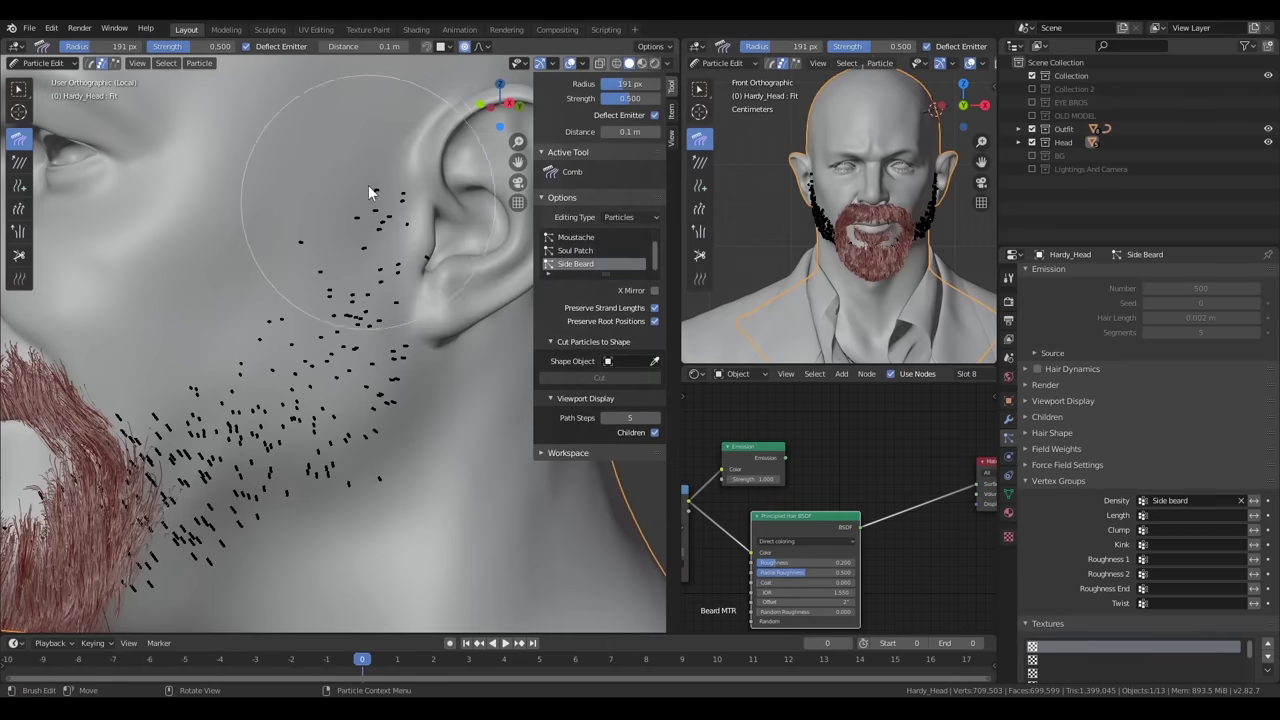
{"action": "key", "text": "f"}
{"action": "left_click", "coordinate": [328, 535]}
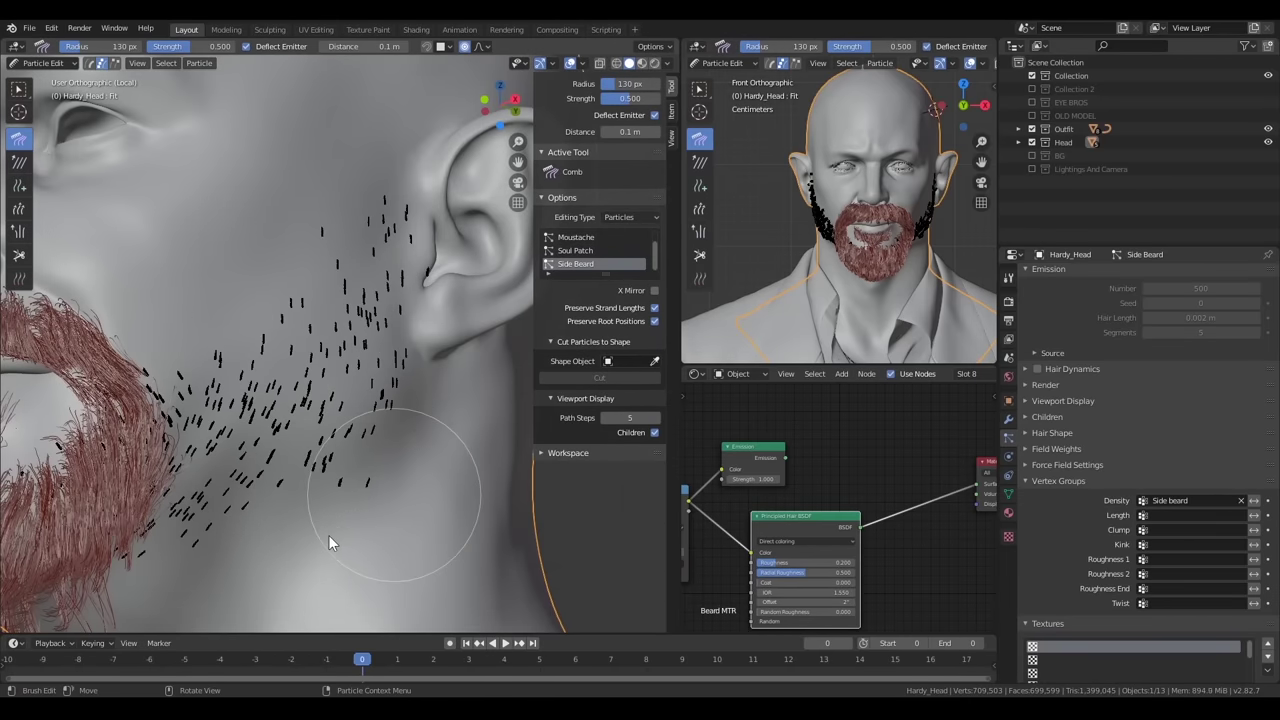
{"action": "middle_click_drag", "start_coordinate": [328, 535], "coordinate": [415, 453]}
{"action": "scroll", "coordinate": [405, 380], "scroll_direction": "up", "scroll_amount": 3}
{"action": "middle_click_drag", "start_coordinate": [392, 302], "coordinate": [302, 365], "text": "shift"}
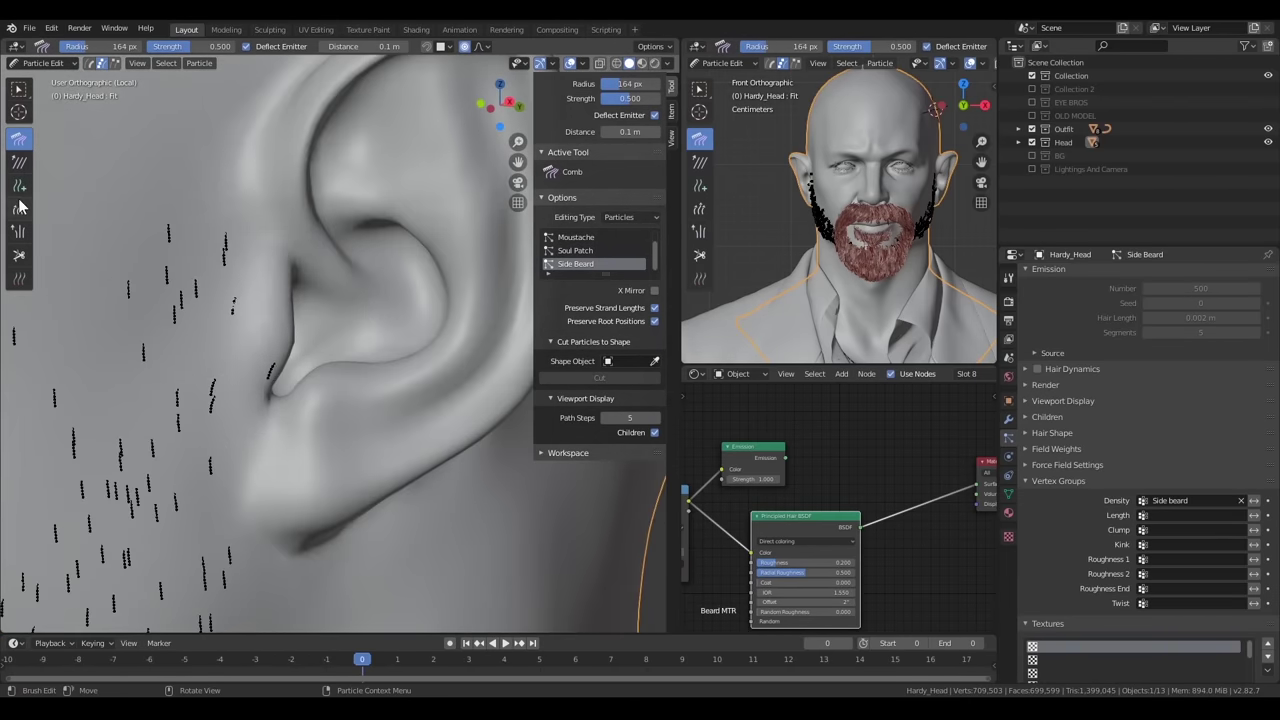
Hide the main beard, trim Side Beard strands with Cut, and shrink the comb brush
{"action": "left_click", "coordinate": [18, 255]}
{"action": "scroll", "coordinate": [1221, 426], "scroll_direction": "up", "scroll_amount": 3}
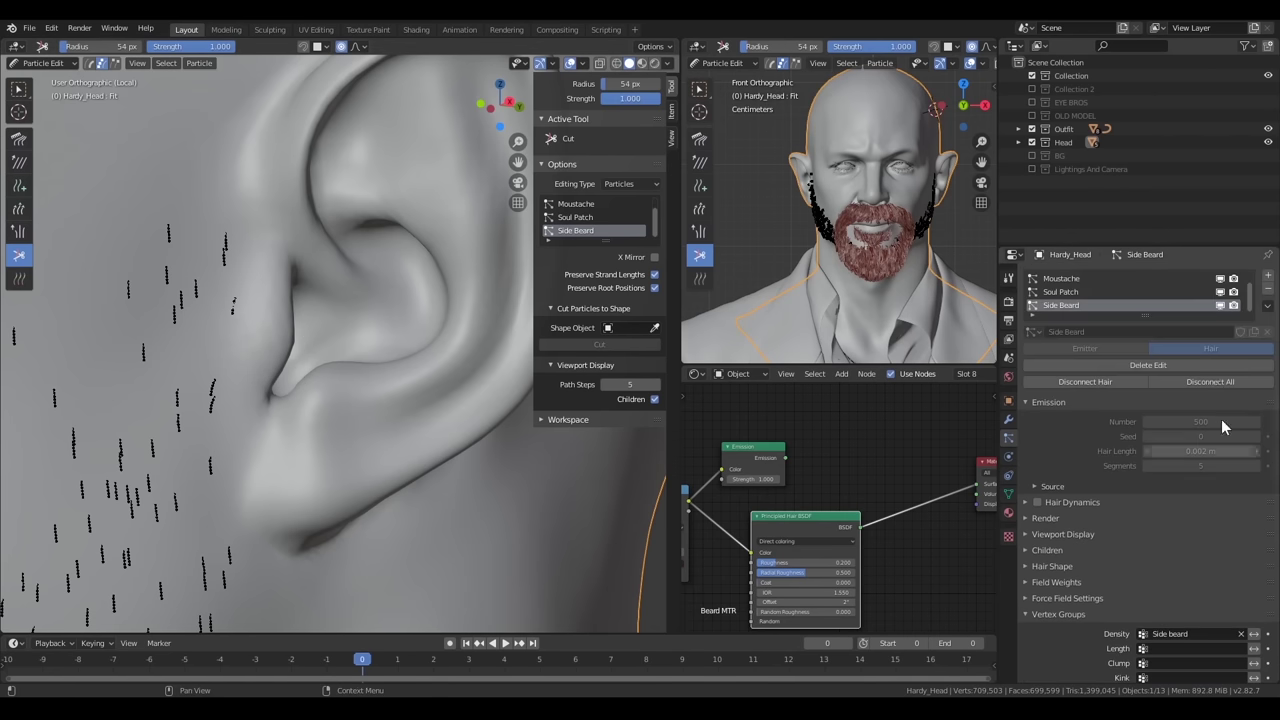
{"action": "left_click", "coordinate": [1222, 280]}
{"action": "scroll", "coordinate": [1196, 293], "scroll_direction": "up", "scroll_amount": 2}
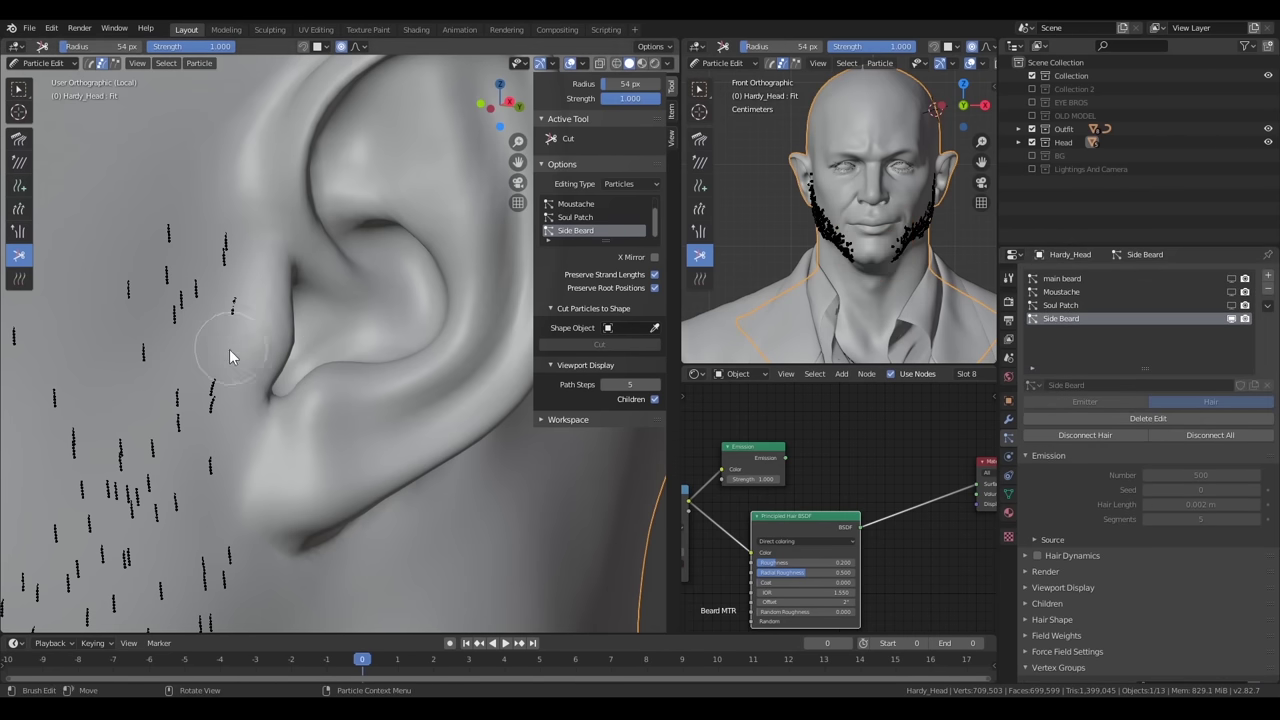
{"action": "left_click", "coordinate": [18, 138]}
{"action": "middle_click_drag", "start_coordinate": [256, 372], "coordinate": [346, 540]}
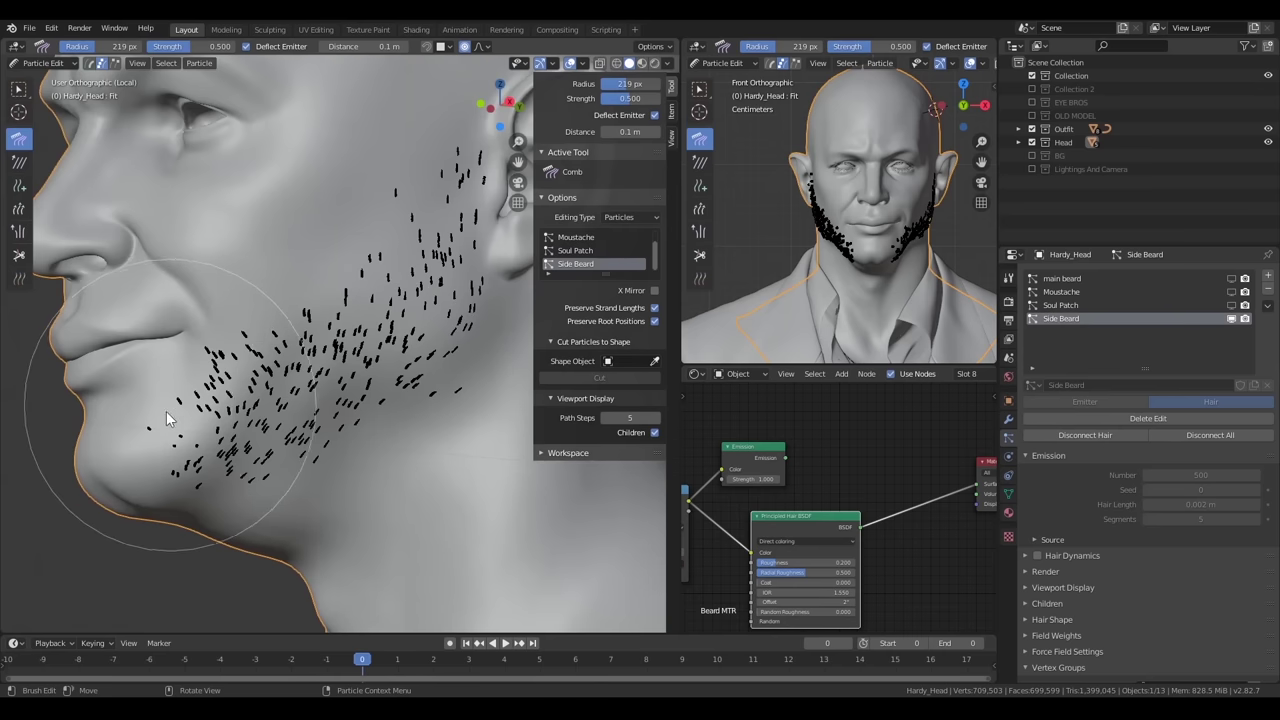
{"action": "key", "text": "f"}
{"action": "left_click", "coordinate": [160, 420]}
Comb the Side Beard strands down across the cheek and jaw
{"action": "middle_click_drag", "start_coordinate": [134, 450], "coordinate": [214, 406]}
{"action": "scroll", "coordinate": [214, 406], "scroll_direction": "up", "scroll_amount": 2}
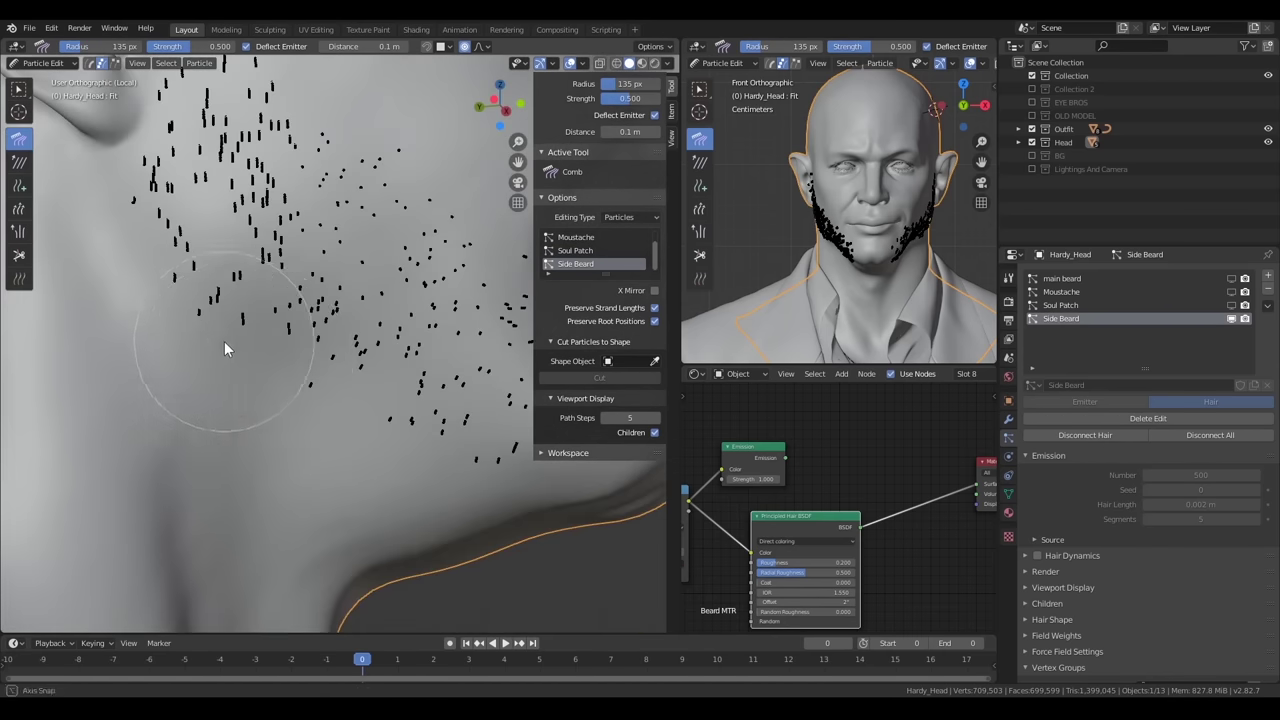
{"action": "middle_click_drag", "start_coordinate": [224, 341], "coordinate": [224, 356], "text": "shift"}
{"action": "scroll", "coordinate": [224, 356], "scroll_direction": "up", "scroll_amount": 3}
{"action": "left_click", "coordinate": [18, 255]}
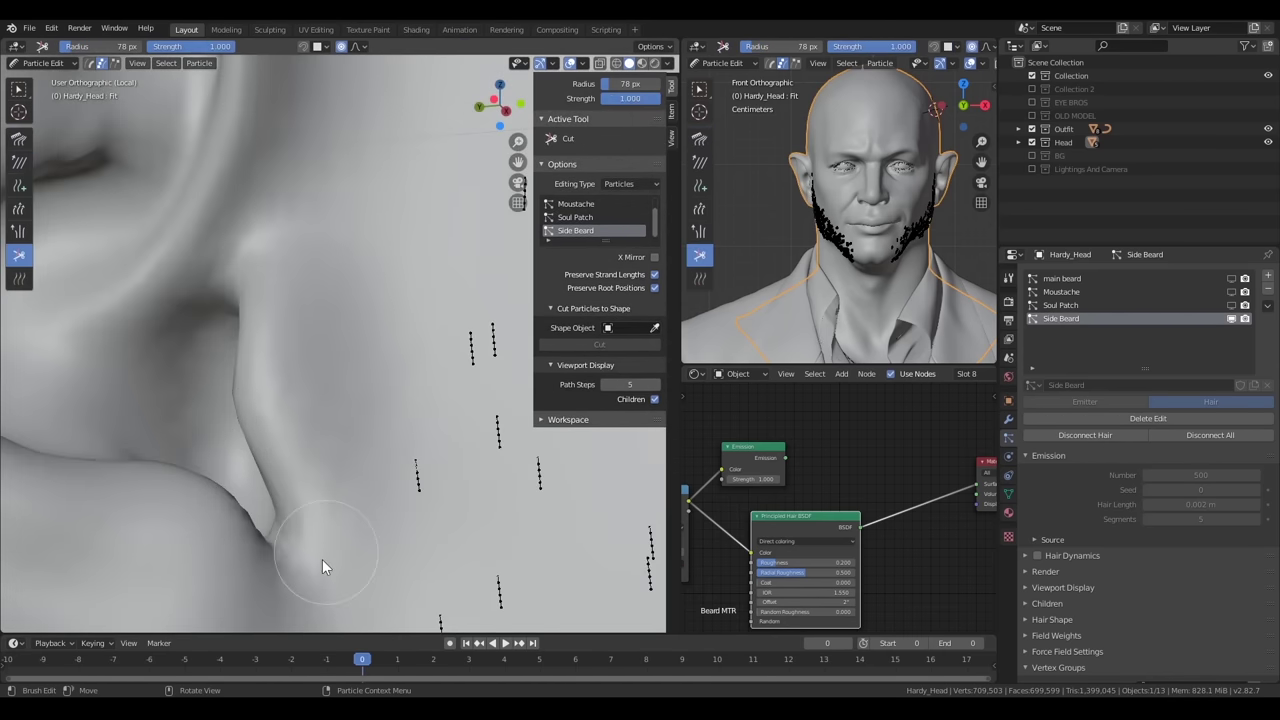
{"action": "left_click", "coordinate": [18, 138]}
{"action": "key", "text": "KP_Decimal"}
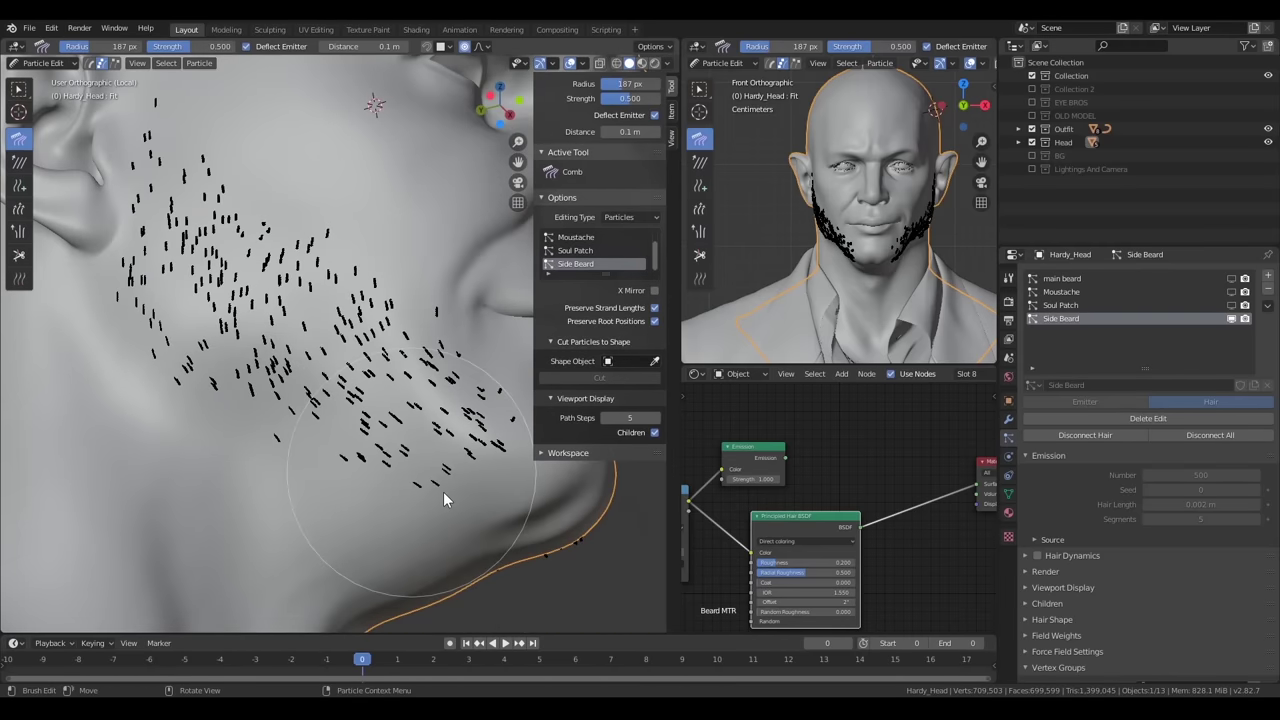
{"action": "key", "text": "f"}
{"action": "left_click", "coordinate": [474, 466]}
{"action": "mouse_move", "coordinate": [474, 466]}
{"action": "middle_mouse_down"}
{"action": "mouse_move", "coordinate": [127, 473]}
{"action": "mouse_move", "coordinate": [398, 395]}
{"action": "mouse_move", "coordinate": [319, 295]}
{"action": "mouse_move", "coordinate": [337, 349]}
{"action": "mouse_move", "coordinate": [340, 325]}
{"action": "middle_mouse_up"}
{"action": "mouse_move", "coordinate": [352, 548]}
{"action": "middle_mouse_down"}
{"action": "mouse_move", "coordinate": [263, 505]}
{"action": "mouse_move", "coordinate": [355, 447]}
{"action": "middle_mouse_up"}
Switch the head back to Object Mode
{"action": "left_click", "coordinate": [40, 63]}
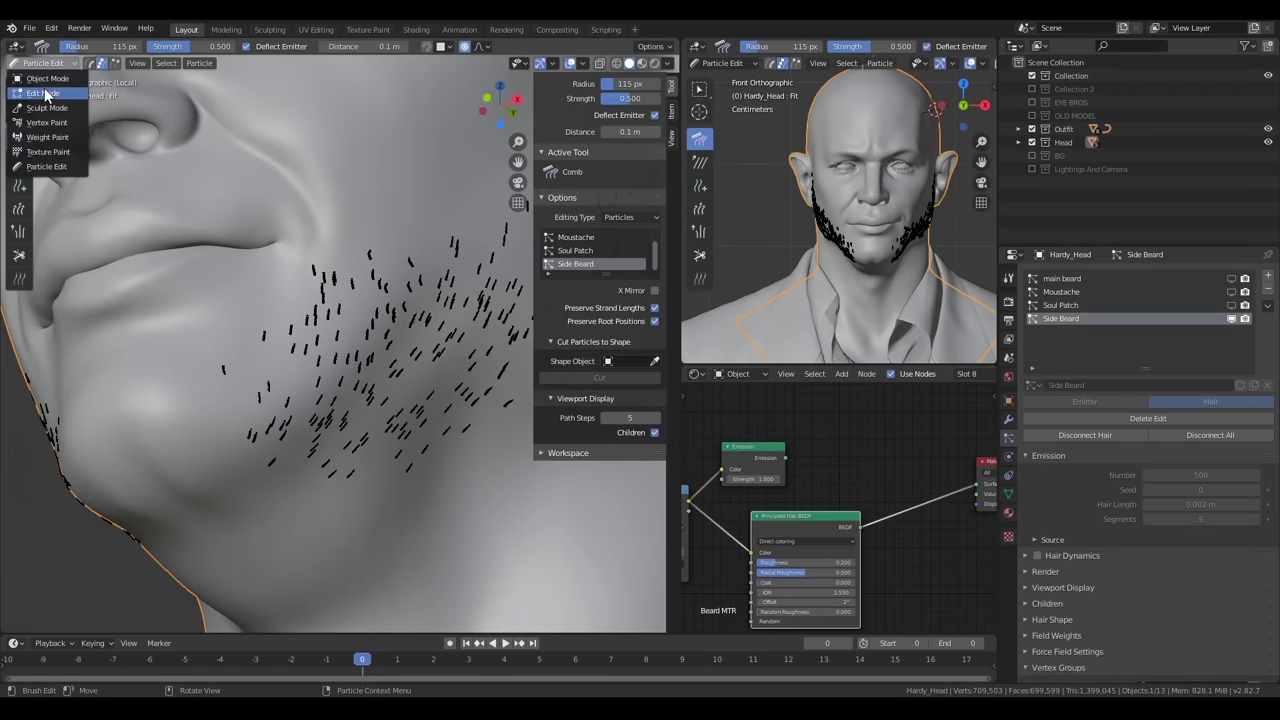
{"action": "left_click", "coordinate": [45, 93]}
{"action": "left_click", "coordinate": [40, 63]}
{"action": "left_click", "coordinate": [45, 80]}
Enable Interpolated children for the Side Beard particle system
{"action": "middle_click_drag", "start_coordinate": [342, 317], "coordinate": [384, 341]}
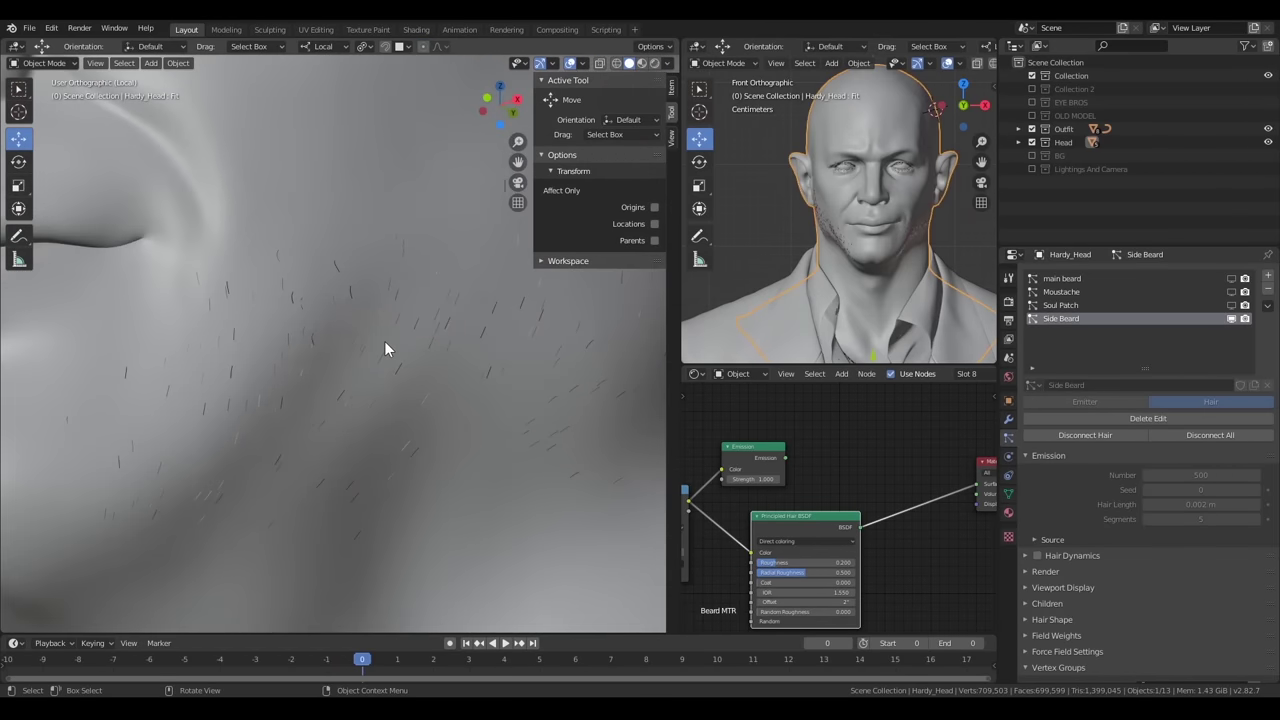
{"action": "scroll", "coordinate": [1054, 538], "scroll_direction": "down", "scroll_amount": 5}
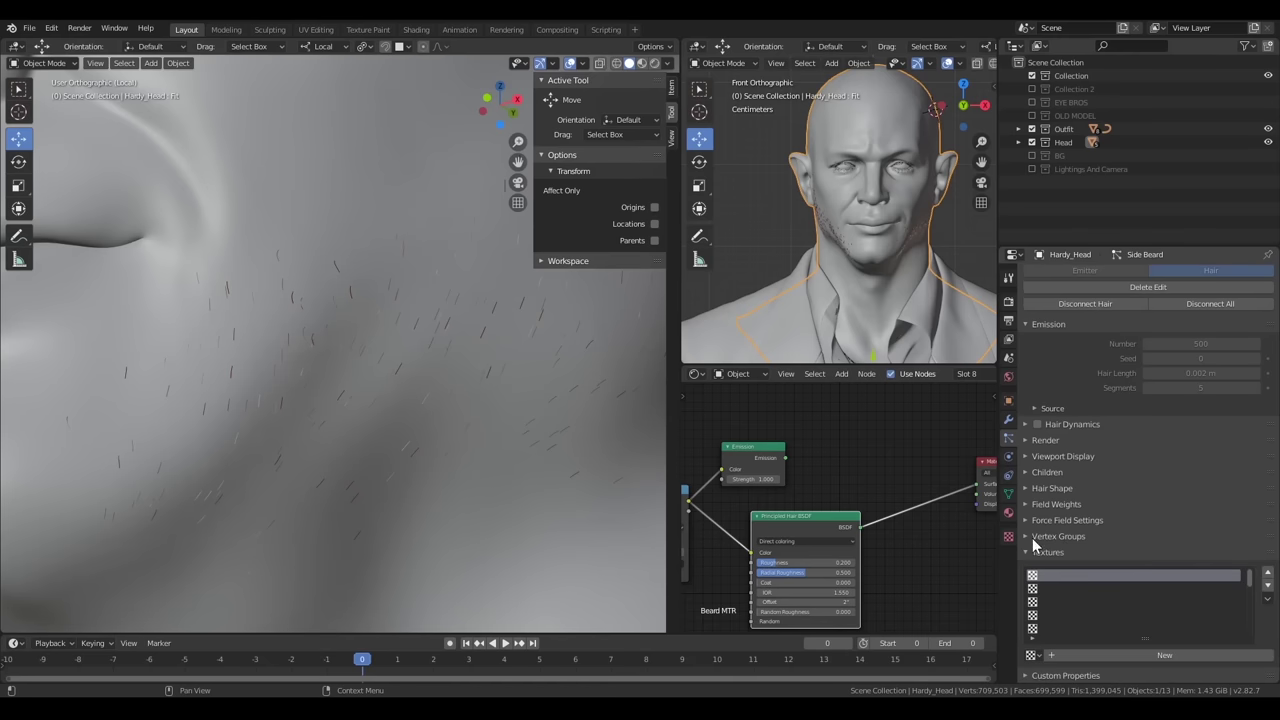
{"action": "scroll", "coordinate": [1070, 560], "scroll_direction": "up", "scroll_amount": 3}
{"action": "left_click", "coordinate": [1068, 596]}
{"action": "left_click", "coordinate": [1063, 584]}
{"action": "left_click", "coordinate": [1231, 599]}
Set child Roughness Random to 0.001 with roughness Size 1.0, then return to Particle Edit
{"action": "scroll", "coordinate": [453, 362], "scroll_direction": "down", "scroll_amount": 3}
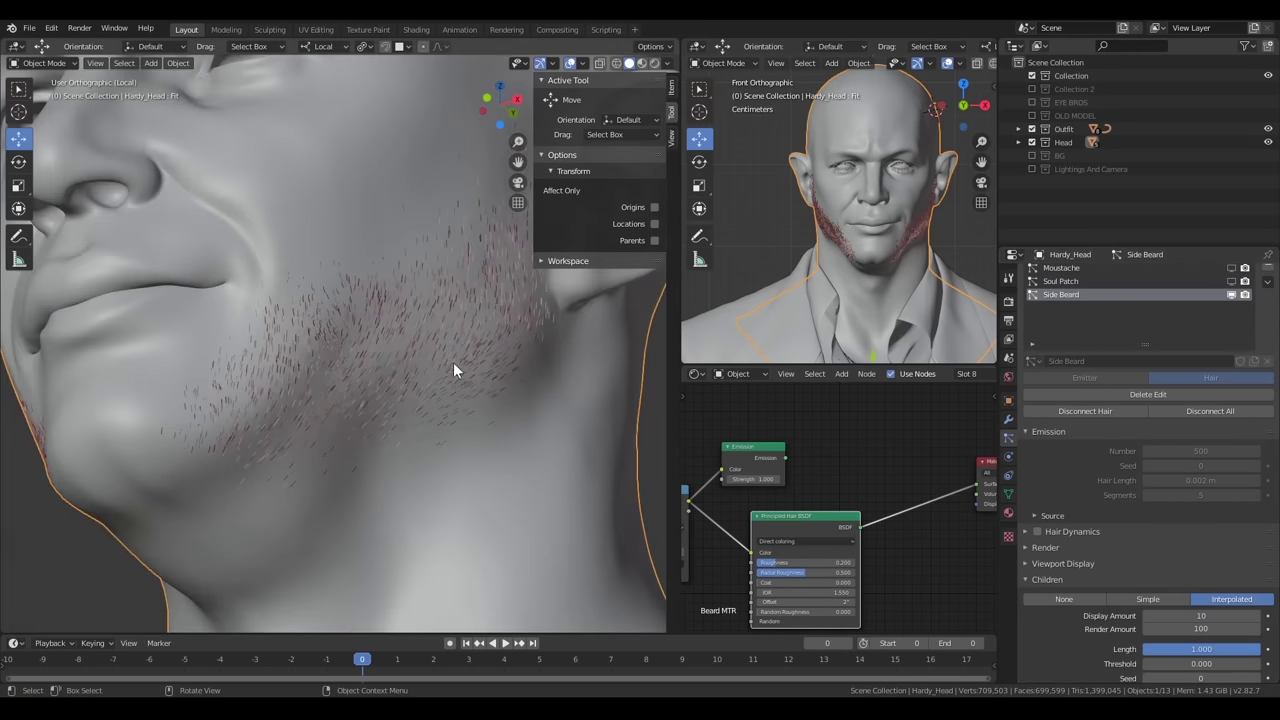
{"action": "scroll", "coordinate": [433, 343], "scroll_direction": "up", "scroll_amount": 3}
{"action": "scroll", "coordinate": [433, 343], "scroll_direction": "down", "scroll_amount": 3}
{"action": "scroll", "coordinate": [1196, 614], "scroll_direction": "down", "scroll_amount": 3}
{"action": "scroll", "coordinate": [1196, 614], "scroll_direction": "down", "scroll_amount": 1}
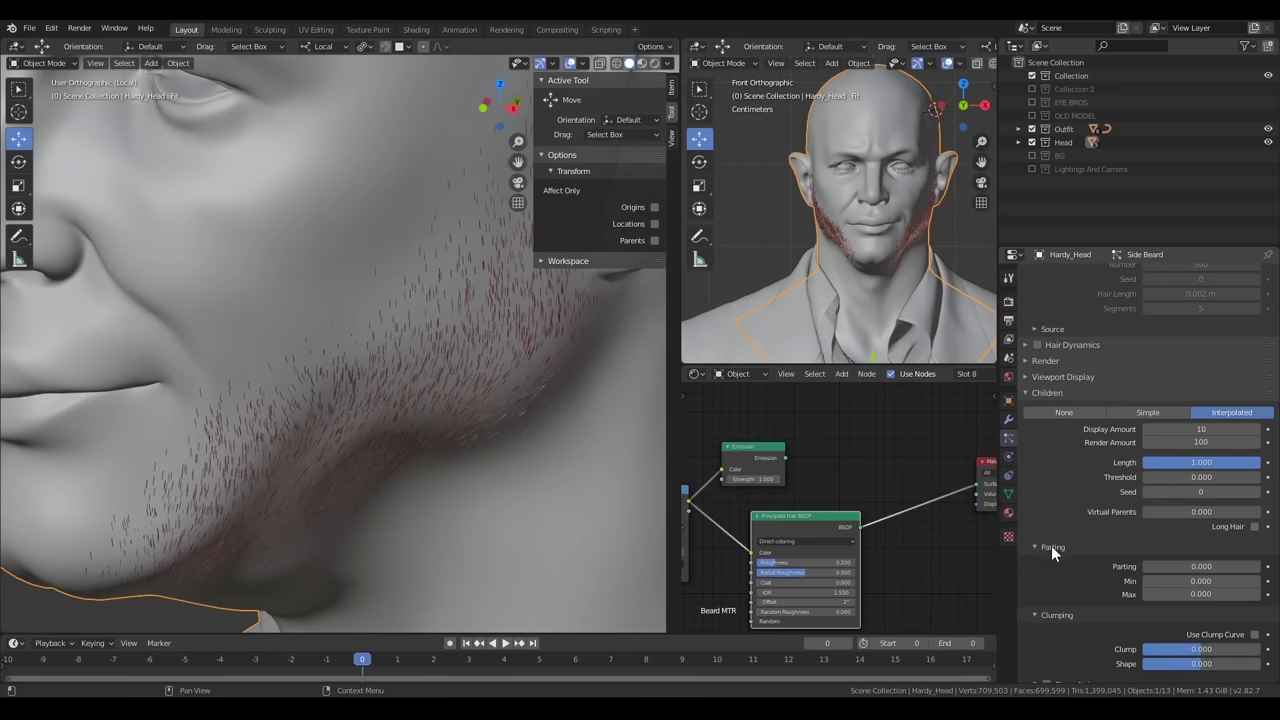
{"action": "scroll", "coordinate": [321, 364], "scroll_direction": "up", "scroll_amount": 3}
{"action": "scroll", "coordinate": [321, 364], "scroll_direction": "up", "scroll_amount": 2}
{"action": "scroll", "coordinate": [1147, 511], "scroll_direction": "down", "scroll_amount": 2}
{"action": "scroll", "coordinate": [1135, 581], "scroll_direction": "down", "scroll_amount": 1}
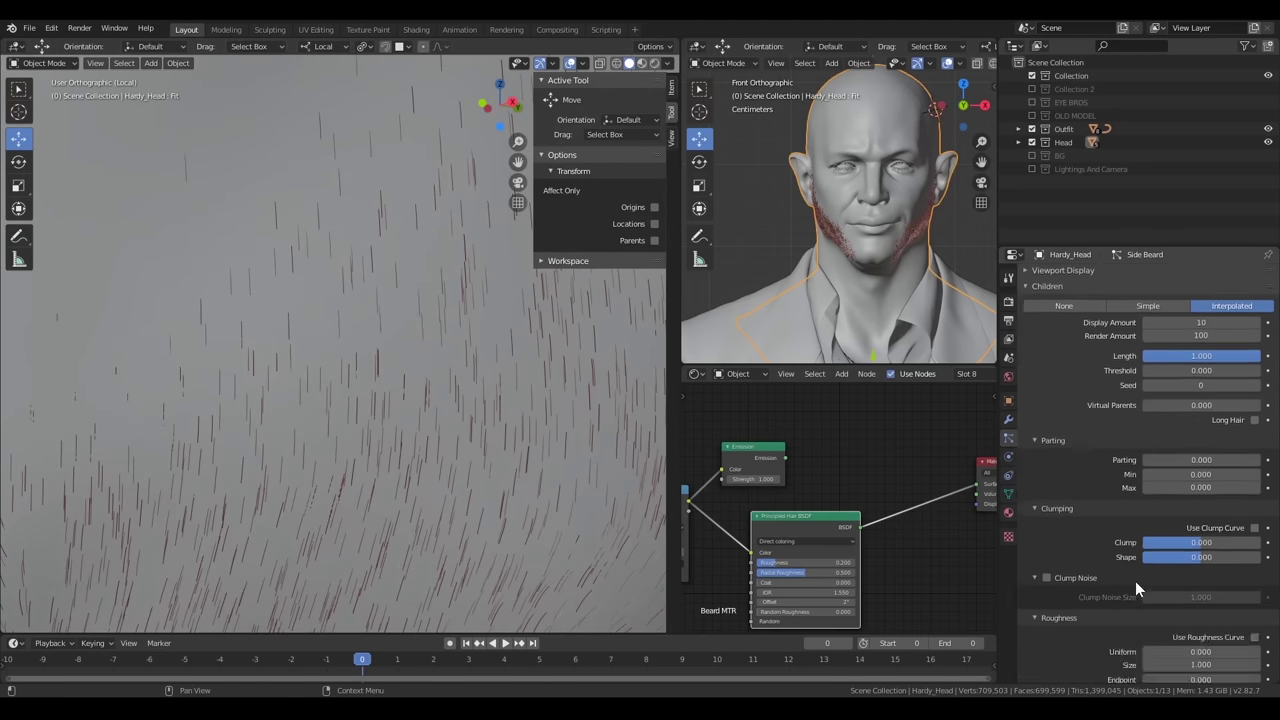
{"action": "scroll", "coordinate": [1185, 565], "scroll_direction": "down", "scroll_amount": 3}
{"action": "left_click_drag", "start_coordinate": [1192, 568], "coordinate": [1200, 568]}
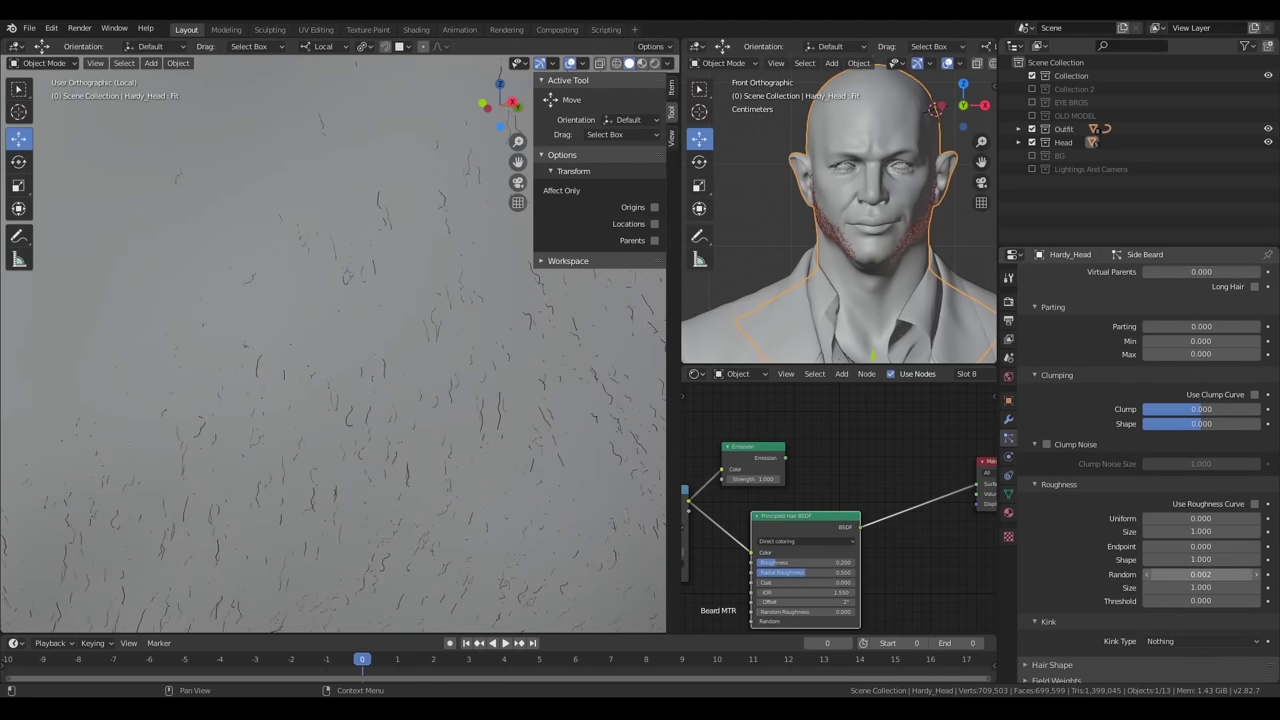
{"action": "left_click", "coordinate": [1195, 587]}
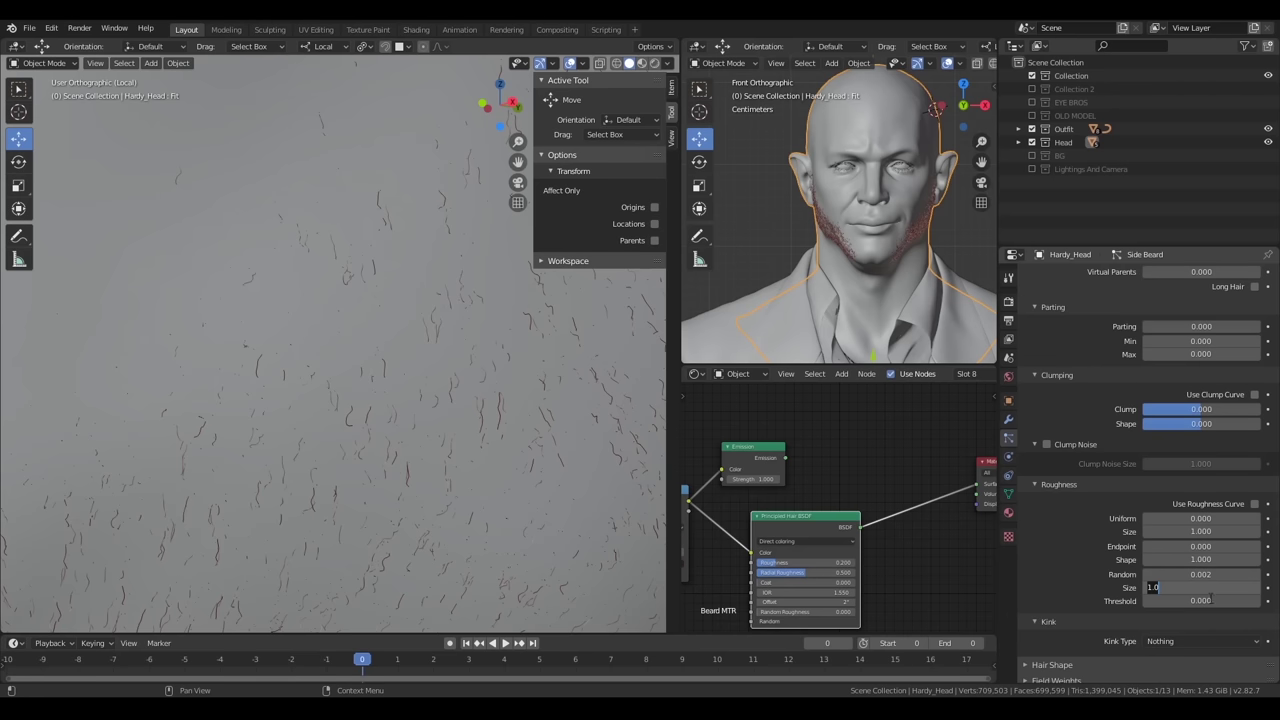
{"action": "type", "text": "1.5"}
{"action": "key", "text": "Return"}
{"action": "type", "text": "0.003"}
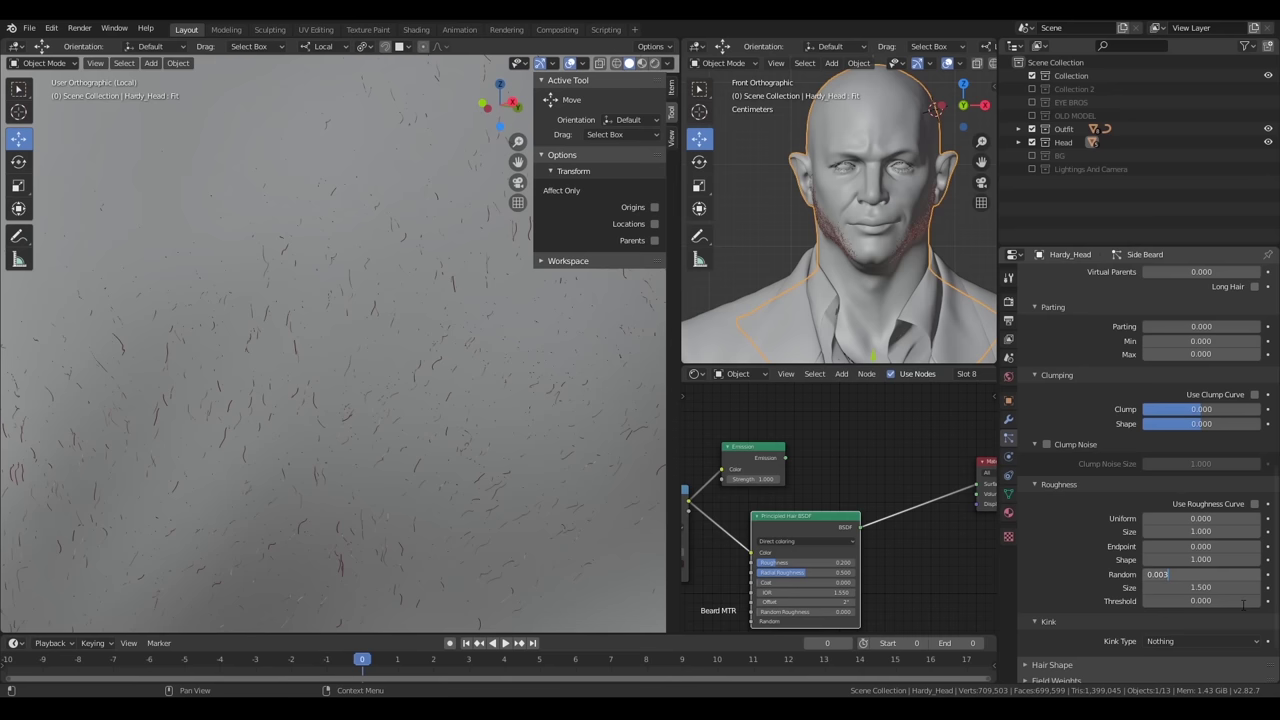
{"action": "type", "text": "0.001"}
{"action": "key", "text": "Return"}
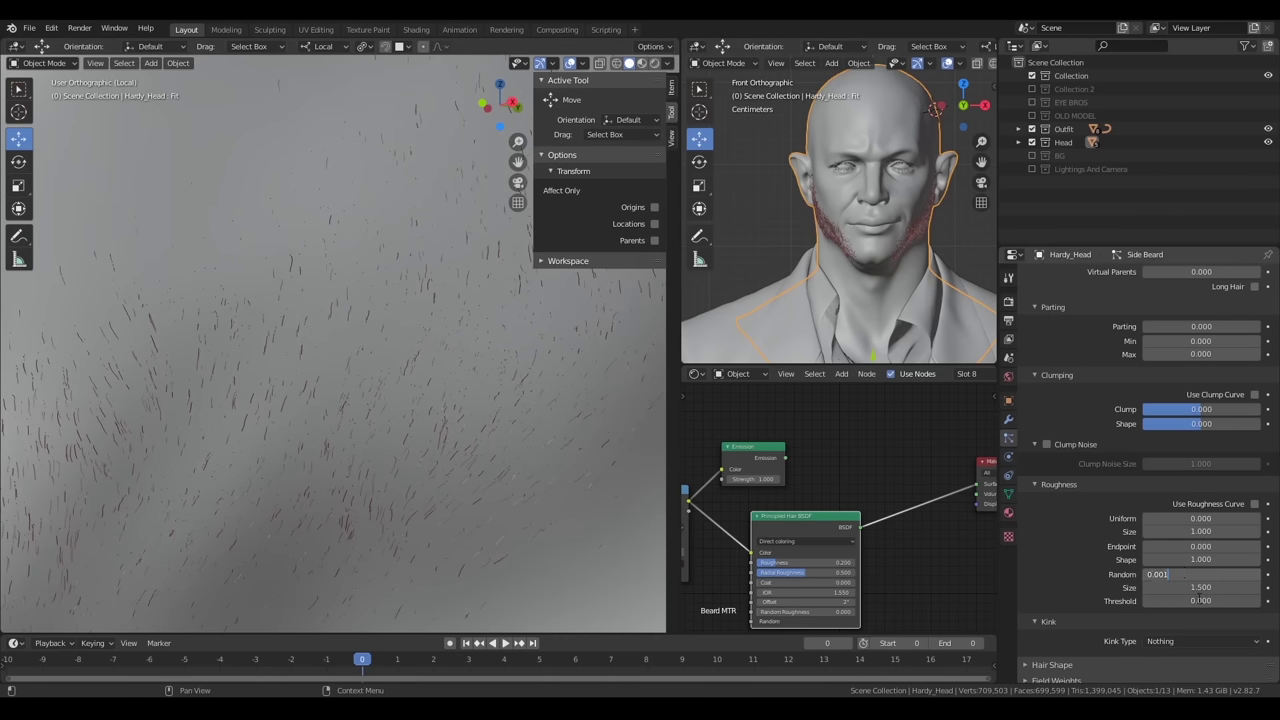
{"action": "type", "text": "0.5"}
{"action": "key", "text": "Return"}
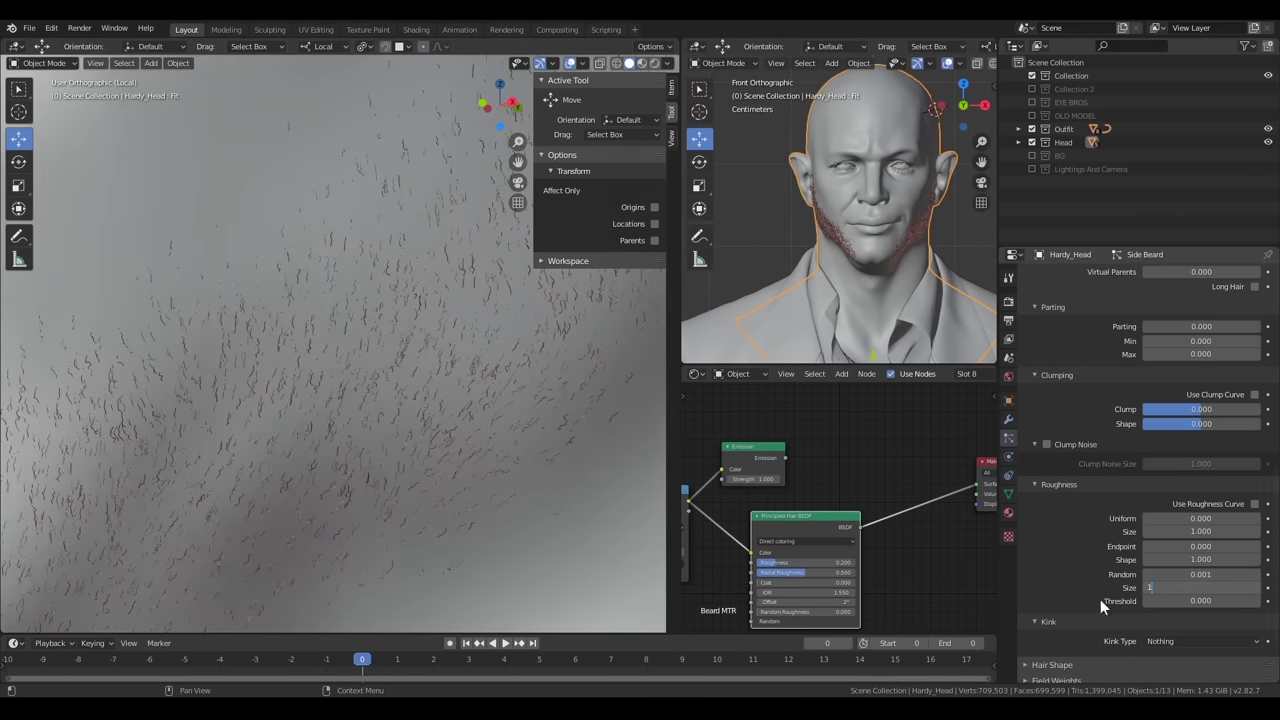
{"action": "key", "text": "Return"}
{"action": "left_click", "coordinate": [46, 166]}
Comb the Side Beard strands once more and return to Object Mode
{"action": "key", "text": "f"}
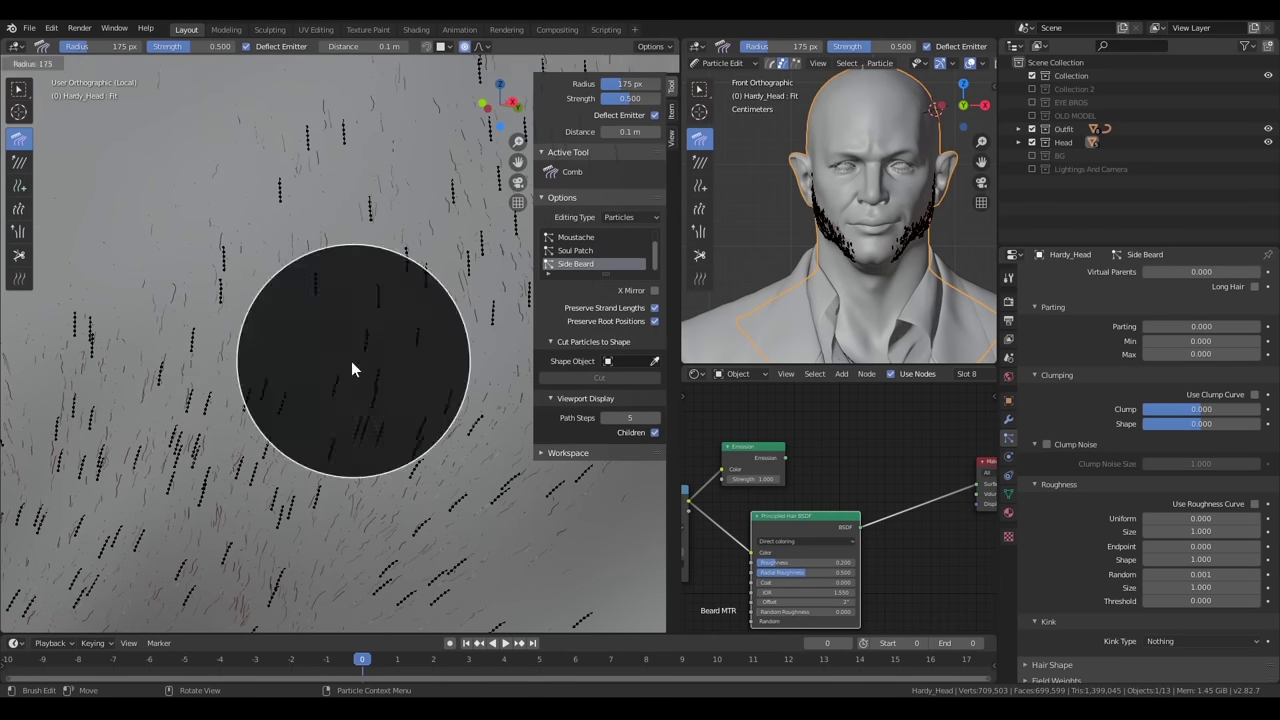
{"action": "left_click", "coordinate": [360, 380]}
{"action": "scroll", "coordinate": [370, 390], "scroll_direction": "down", "scroll_amount": 2}
{"action": "scroll", "coordinate": [390, 400], "scroll_direction": "down", "scroll_amount": 2}
{"action": "mouse_move", "coordinate": [398, 393]}
{"action": "middle_mouse_down"}
{"action": "mouse_move", "coordinate": [296, 445]}
{"action": "mouse_move", "coordinate": [430, 384]}
{"action": "middle_mouse_up"}
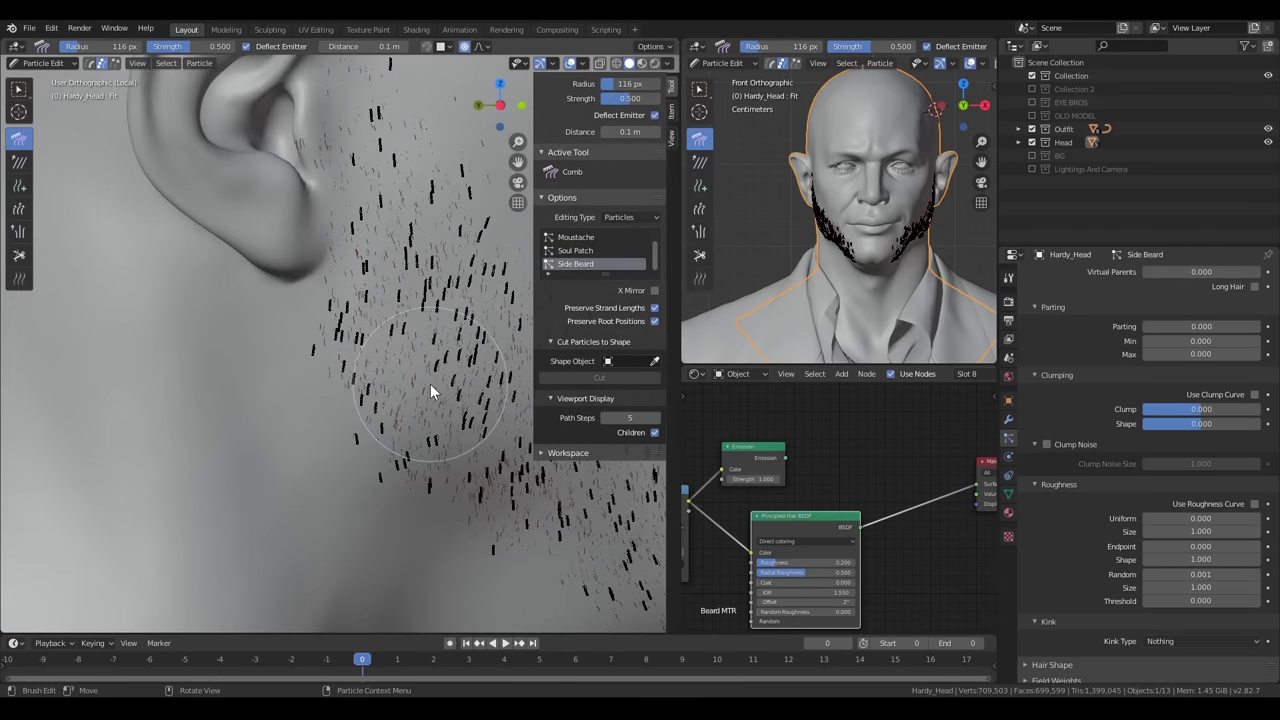
{"action": "left_click", "coordinate": [43, 63]}
{"action": "left_click", "coordinate": [40, 90]}
Set the Hair Shape Radius Scale to 0.002 and switch to Rendered shading
{"action": "left_click", "coordinate": [1044, 484]}
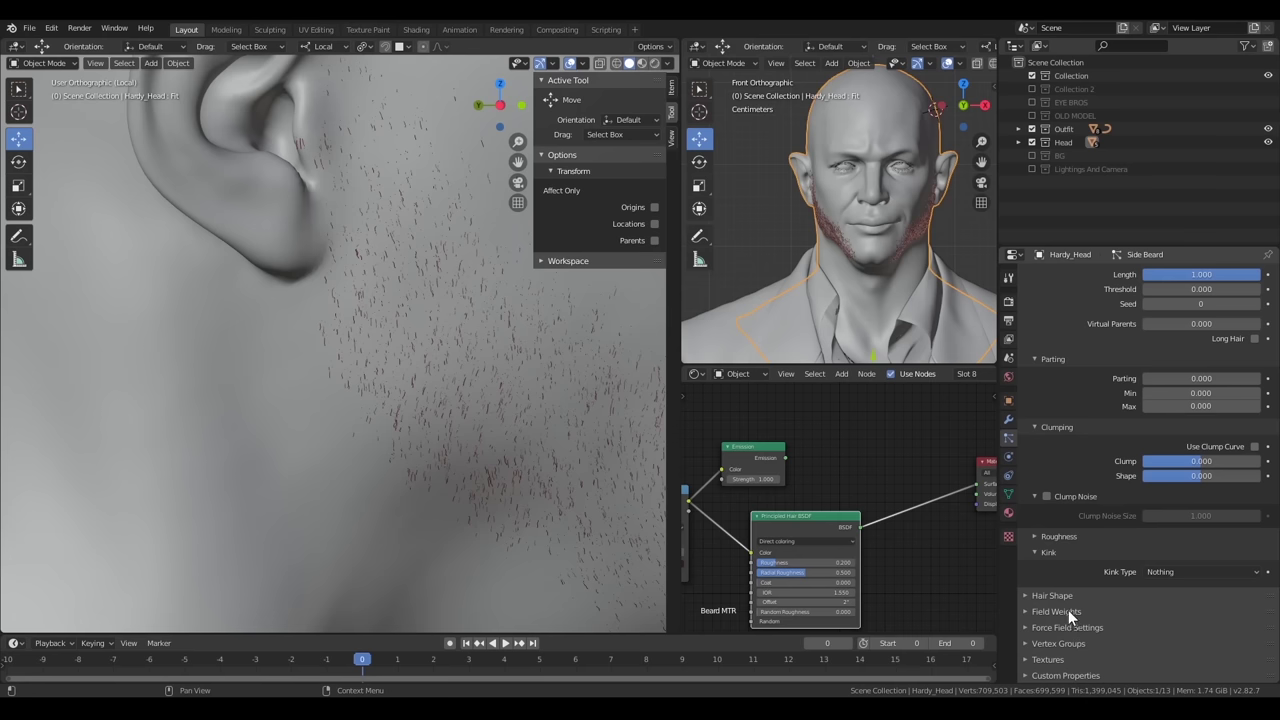
{"action": "left_click", "coordinate": [1052, 595]}
{"action": "scroll", "coordinate": [1100, 590], "scroll_direction": "down", "scroll_amount": 2}
{"action": "left_click", "coordinate": [1200, 546]}
{"action": "type", "text": "."}
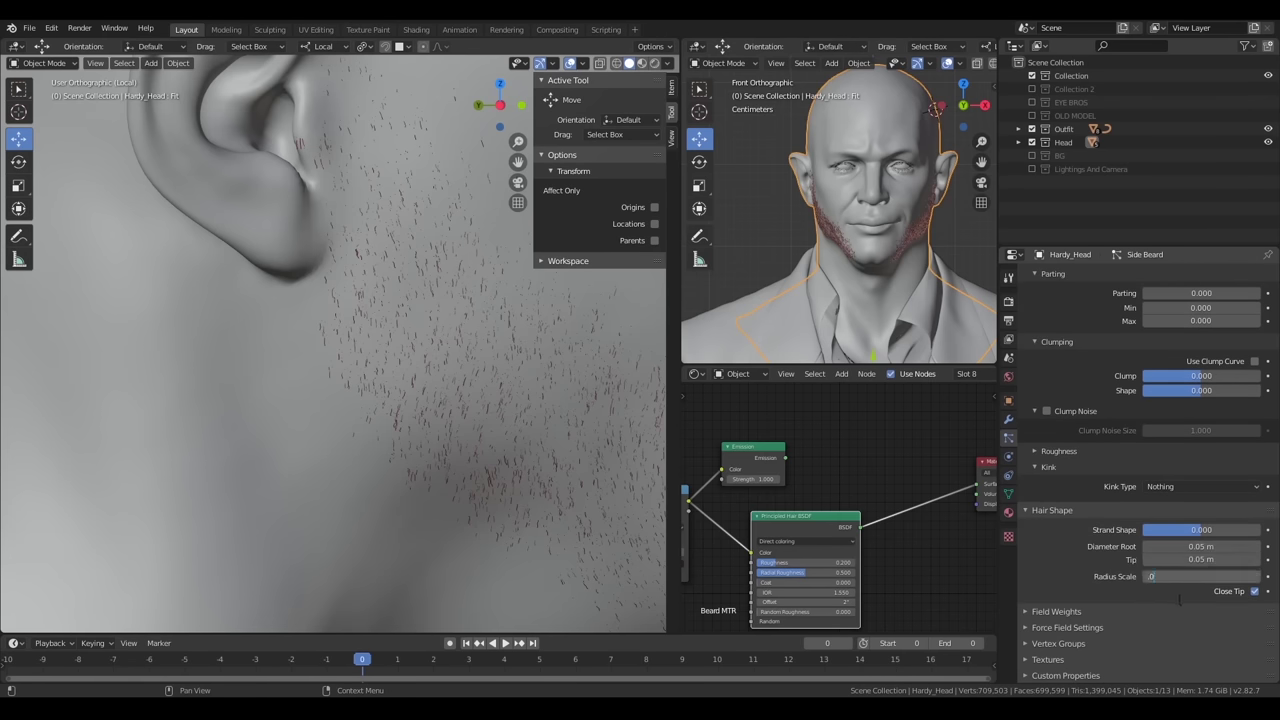
{"action": "type", "text": "02"}
{"action": "key", "text": "Return"}
{"action": "key", "text": "z"}
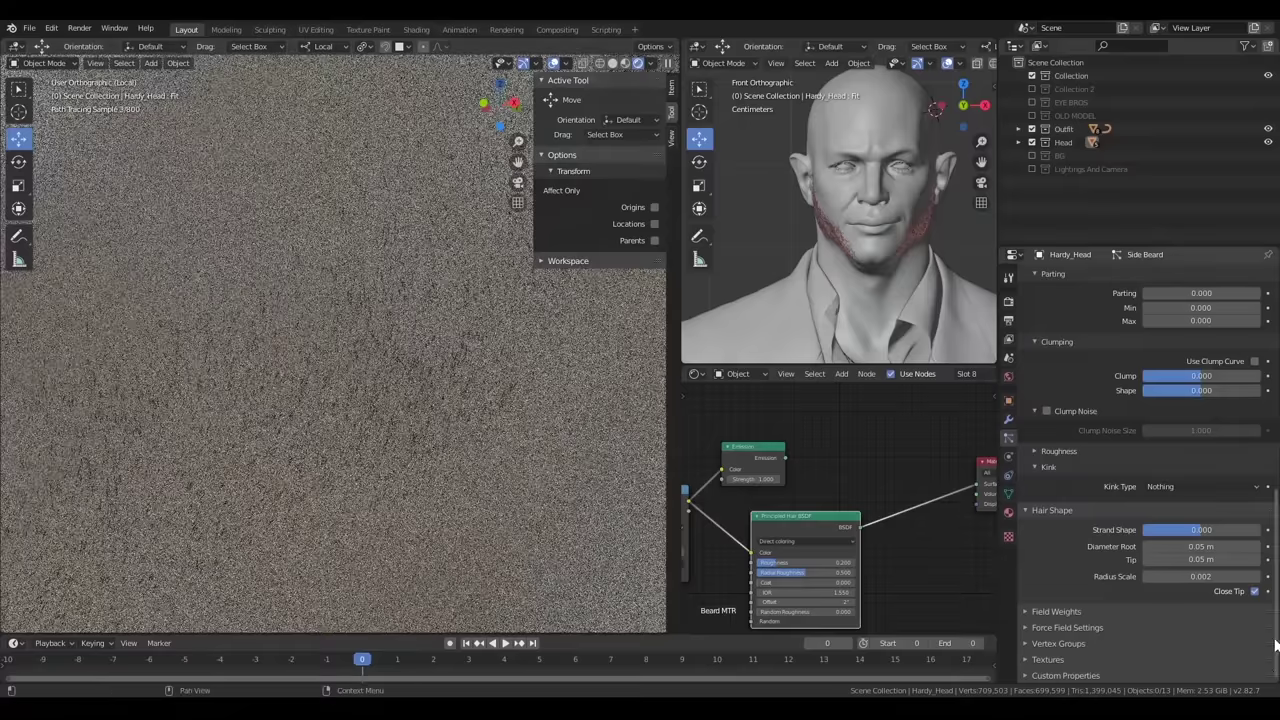
Raise the strand Tip diameter to 0.1 m and inspect the face close-up
{"action": "left_click", "coordinate": [1185, 577]}
{"action": "type", "text": ".0"}
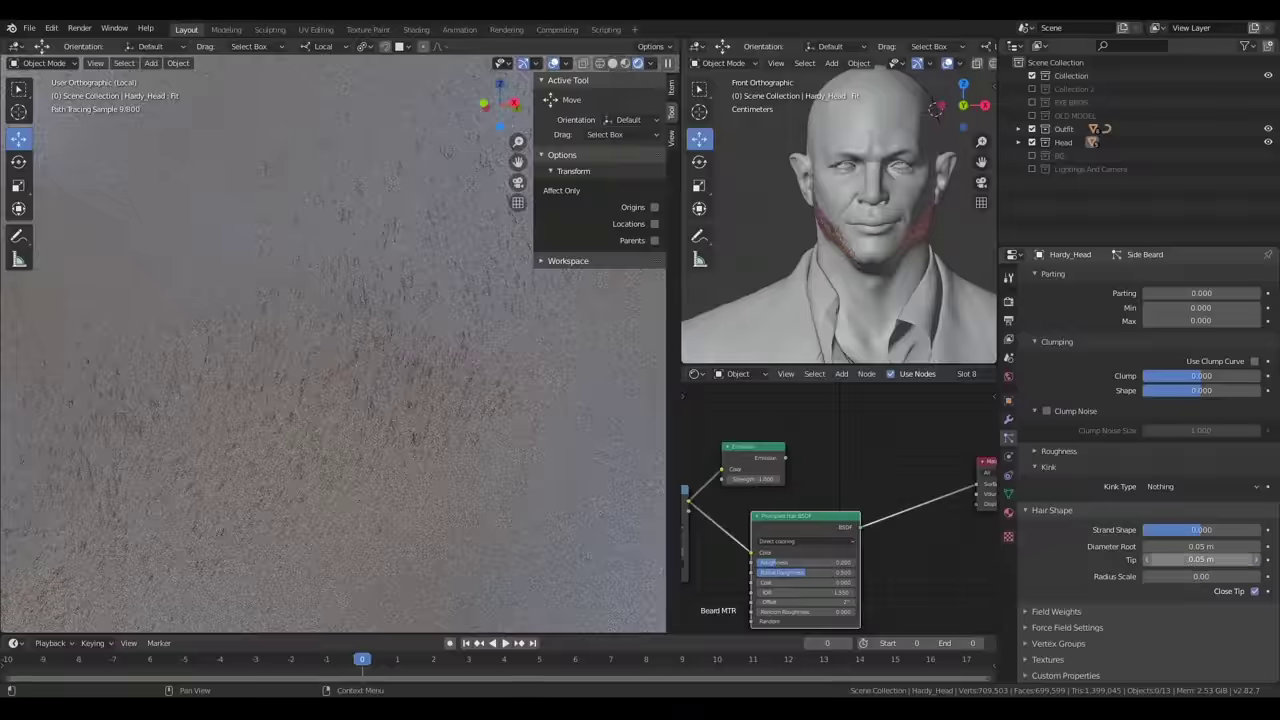
{"action": "left_click_drag", "start_coordinate": [1200, 559], "coordinate": [1230, 559]}
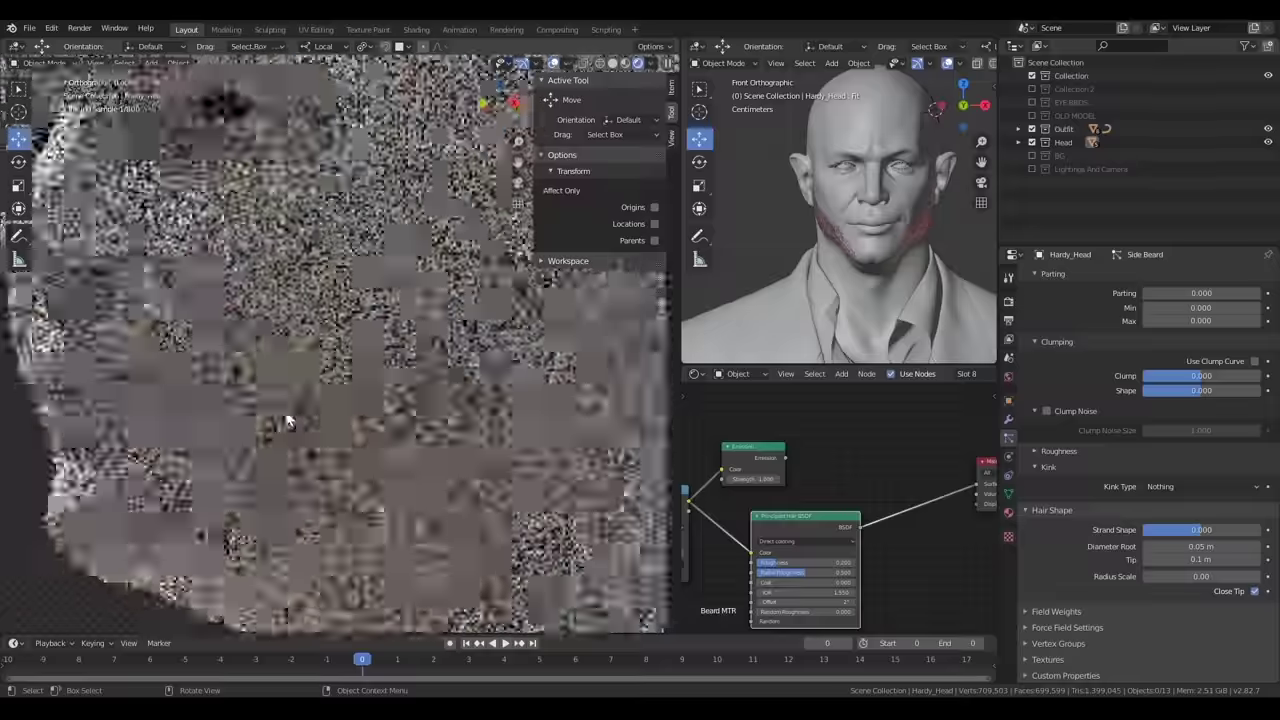
{"action": "mouse_move", "coordinate": [288, 422]}
{"action": "middle_mouse_down"}
{"action": "mouse_move", "coordinate": [120, 396]}
{"action": "mouse_move", "coordinate": [368, 549]}
{"action": "middle_mouse_up"}
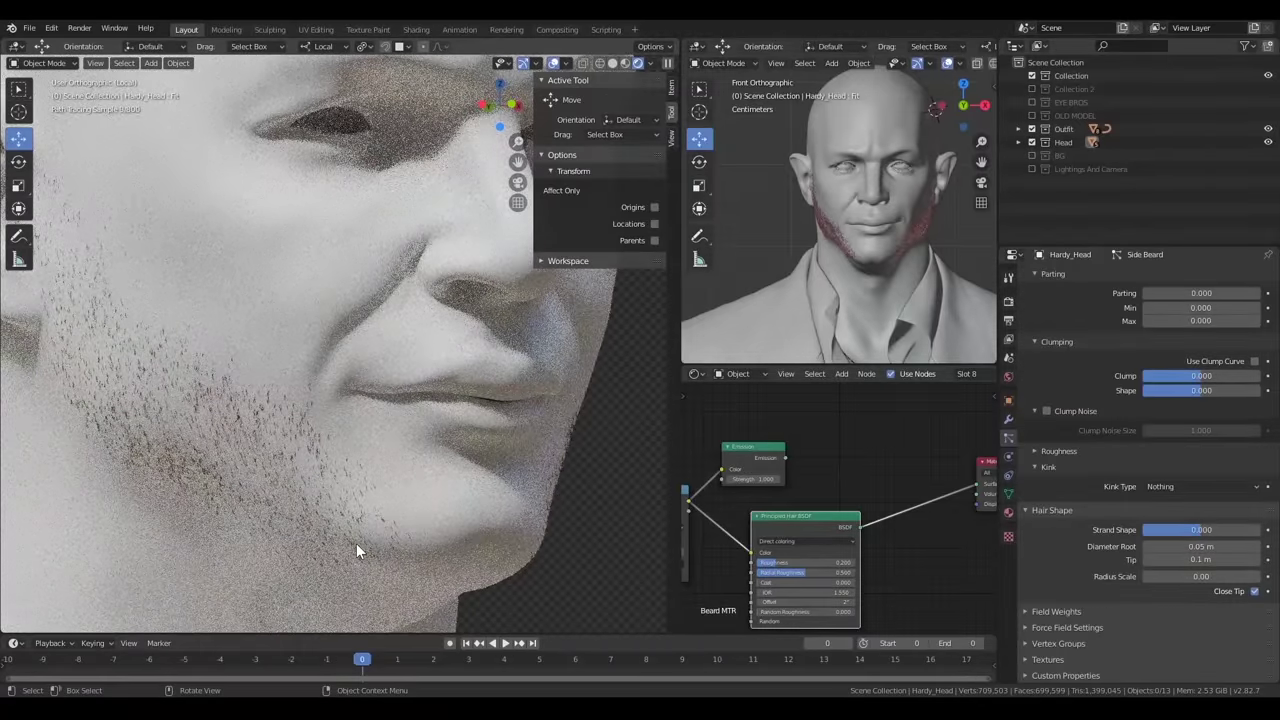
{"action": "key", "text": "ctrl+Tab"}
{"action": "left_click", "coordinate": [350, 385]}
Shorten upper-cheek Side Beard strands with the Length brush, then return to Object Mode
{"action": "left_click", "coordinate": [45, 62]}
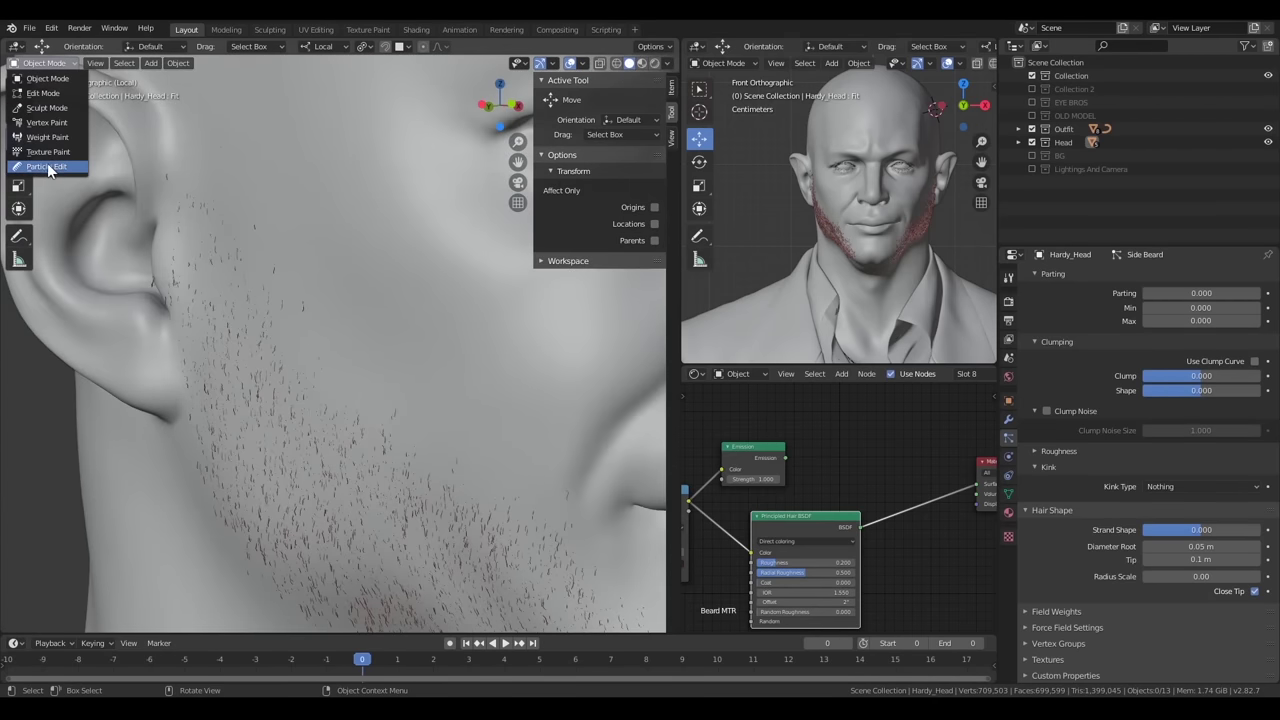
{"action": "left_click", "coordinate": [27, 172]}
{"action": "left_click", "coordinate": [18, 208]}
{"action": "middle_click_drag", "start_coordinate": [262, 199], "coordinate": [194, 206]}
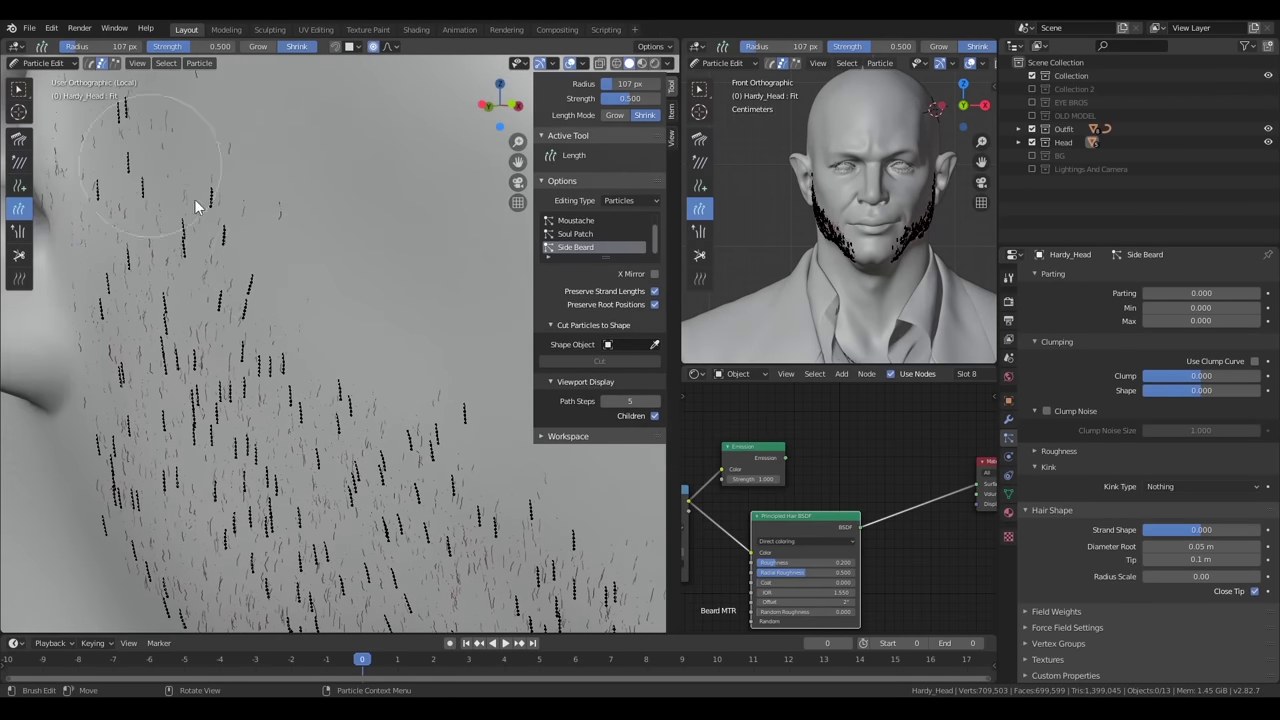
{"action": "middle_click_drag", "start_coordinate": [265, 276], "coordinate": [143, 225]}
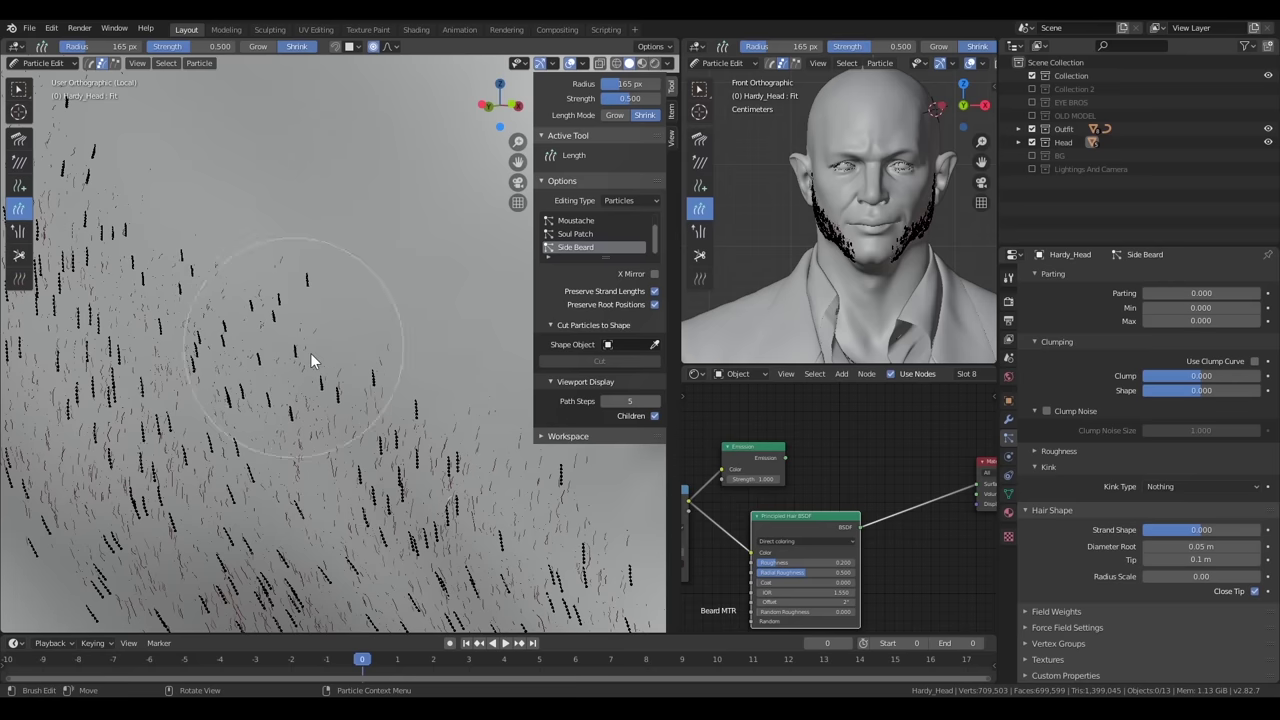
{"action": "mouse_move", "coordinate": [310, 360]}
{"action": "middle_mouse_down"}
{"action": "mouse_move", "coordinate": [380, 345]}
{"action": "mouse_move", "coordinate": [294, 113]}
{"action": "mouse_move", "coordinate": [446, 190]}
{"action": "middle_mouse_up"}
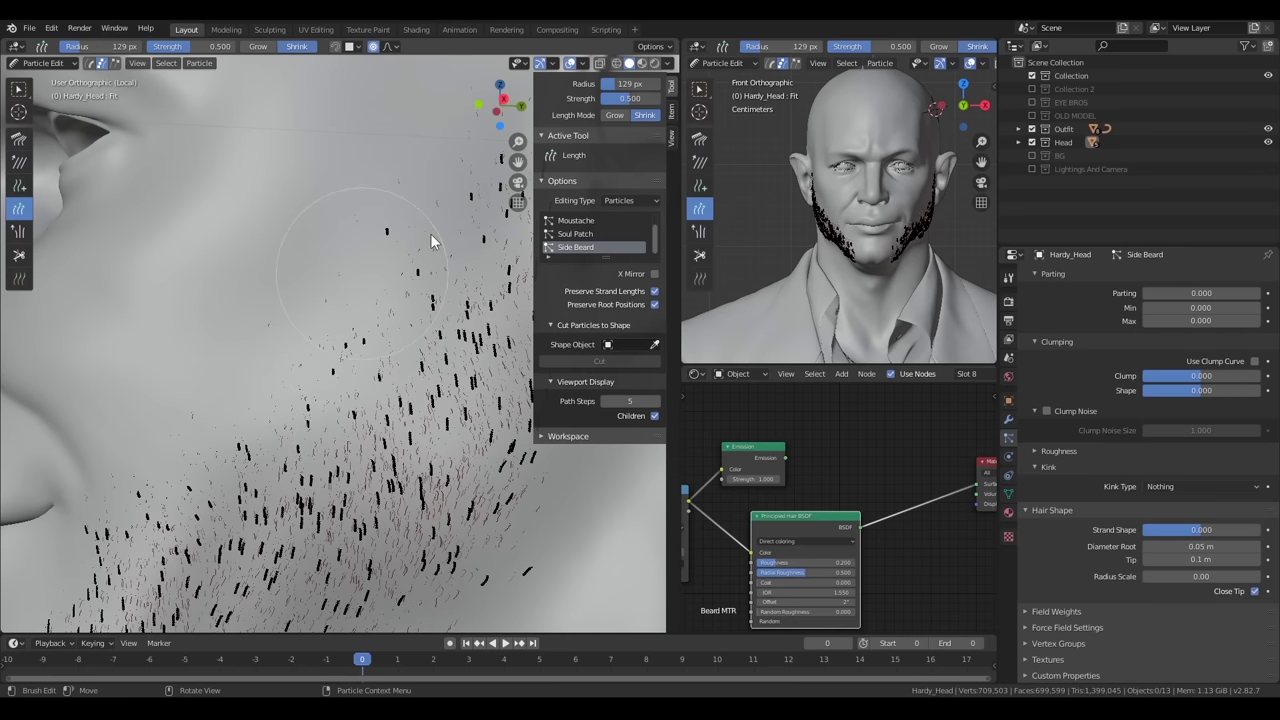
{"action": "mouse_move", "coordinate": [430, 240]}
{"action": "middle_mouse_down"}
{"action": "mouse_move", "coordinate": [357, 366]}
{"action": "mouse_move", "coordinate": [323, 263]}
{"action": "mouse_move", "coordinate": [371, 280]}
{"action": "mouse_move", "coordinate": [350, 345]}
{"action": "mouse_move", "coordinate": [316, 358]}
{"action": "middle_mouse_up"}
{"action": "key", "text": "ctrl+Tab"}
{"action": "left_click", "coordinate": [410, 397]}
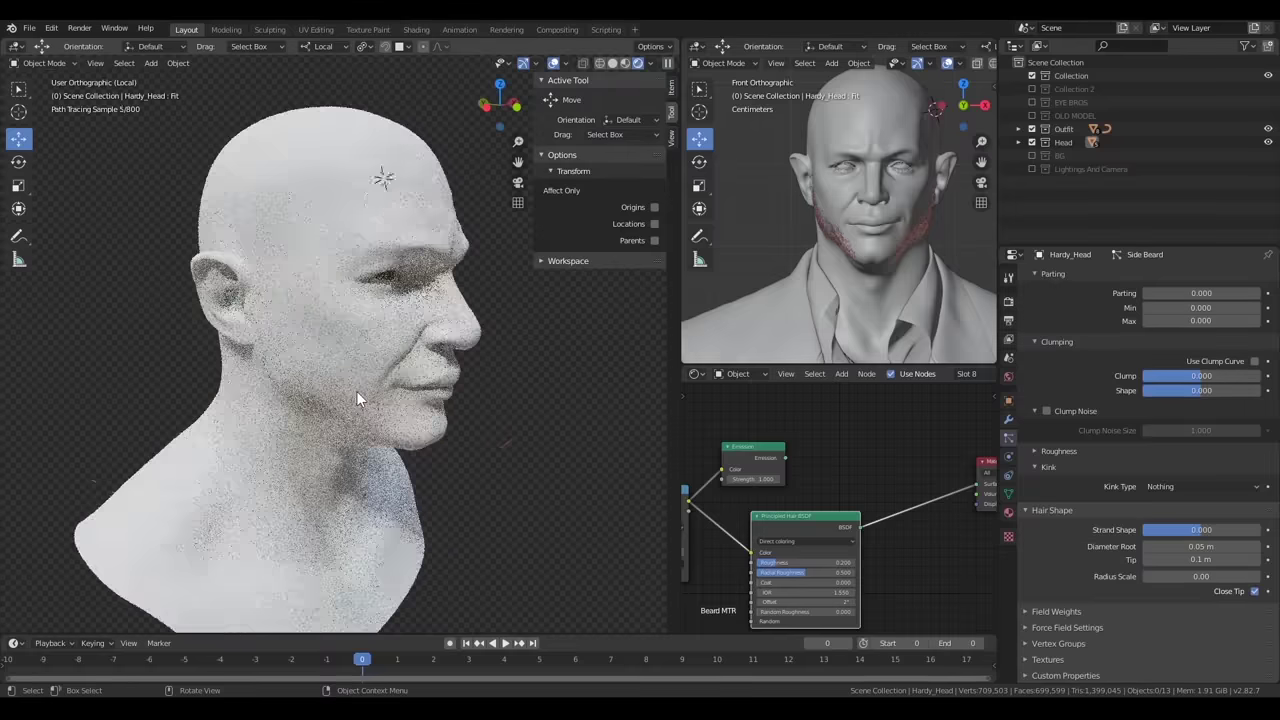
Set Side Beard children Display and Render amounts to 20 and preview in Rendered shading
{"action": "scroll", "coordinate": [356, 391], "scroll_direction": "up", "scroll_amount": 3}
{"action": "scroll", "coordinate": [1188, 468], "scroll_direction": "up", "scroll_amount": 5}
{"action": "scroll", "coordinate": [1117, 542], "scroll_direction": "down", "scroll_amount": 3}
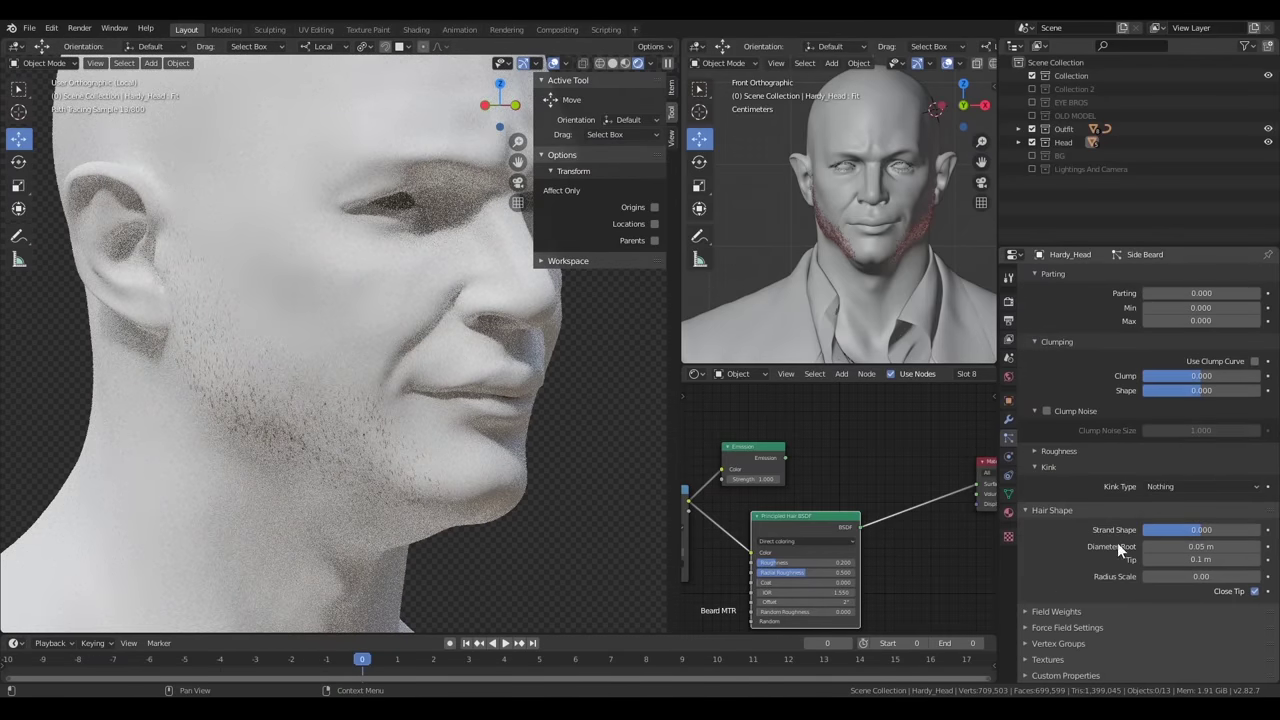
{"action": "scroll", "coordinate": [1045, 380], "scroll_direction": "up", "scroll_amount": 4}
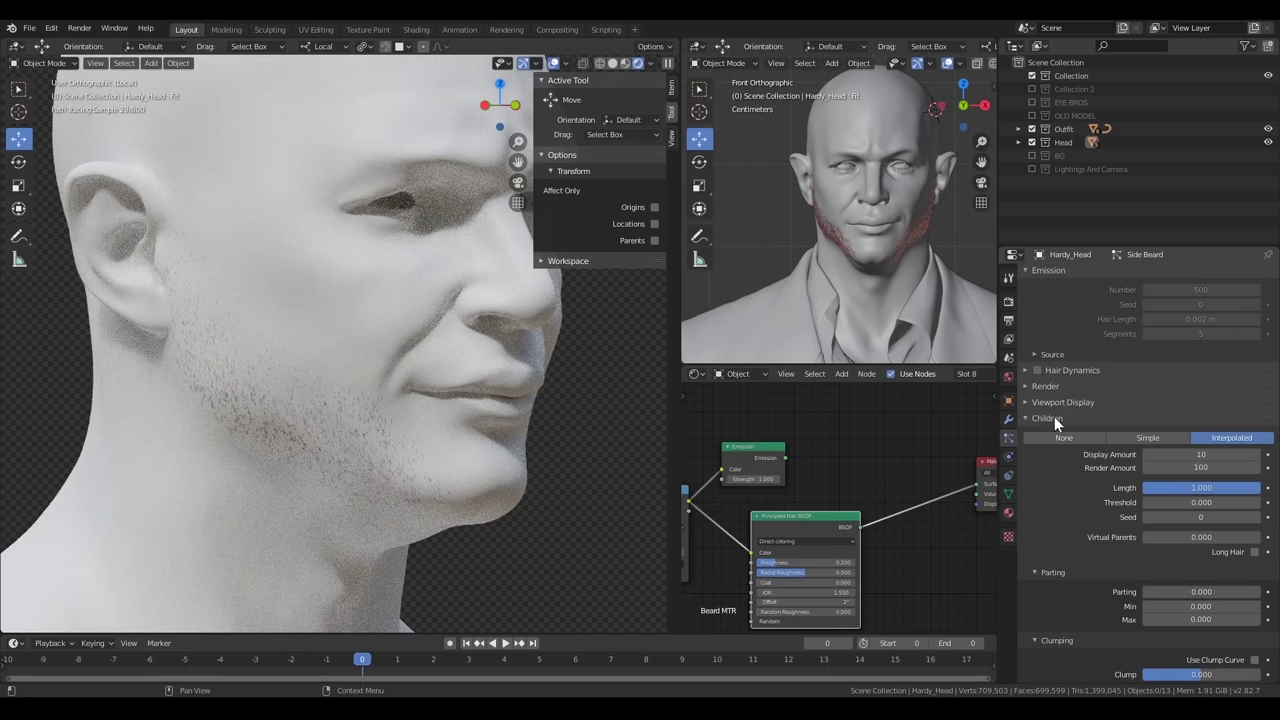
{"action": "scroll", "coordinate": [1052, 480], "scroll_direction": "up", "scroll_amount": 5}
{"action": "key", "text": "Return"}
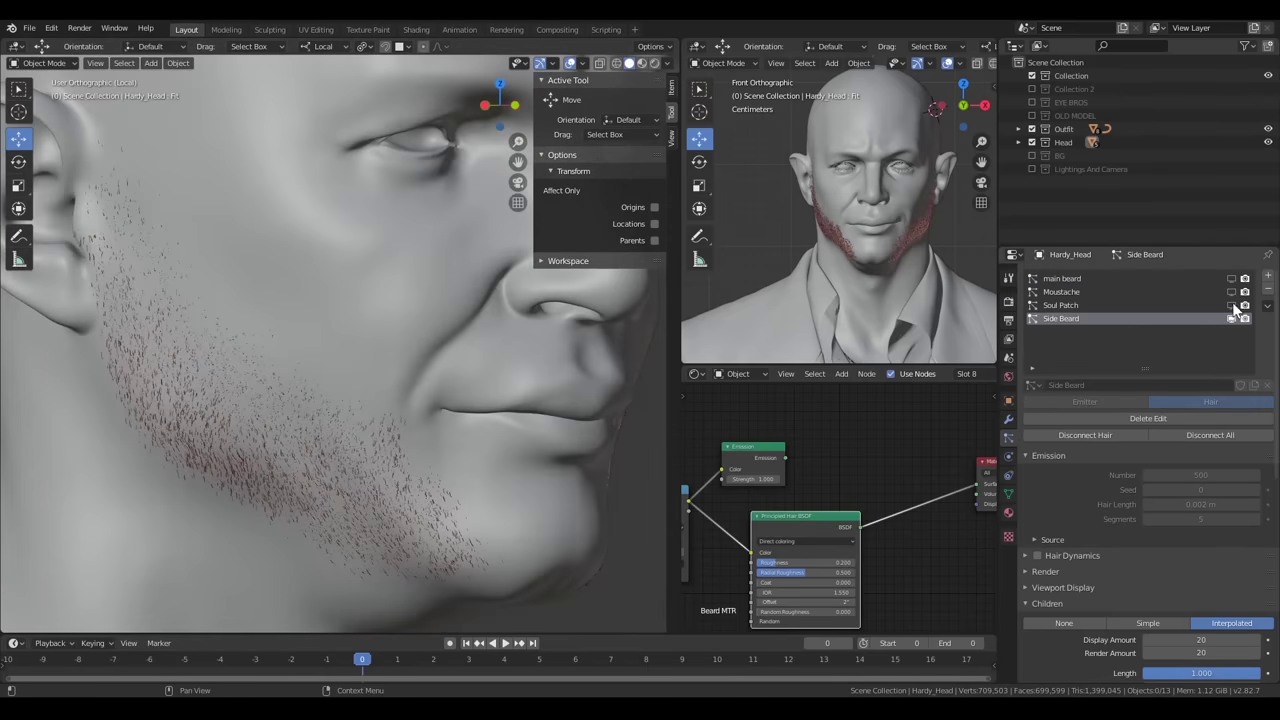
{"action": "key", "text": "z"}
{"action": "left_click", "coordinate": [386, 350]}
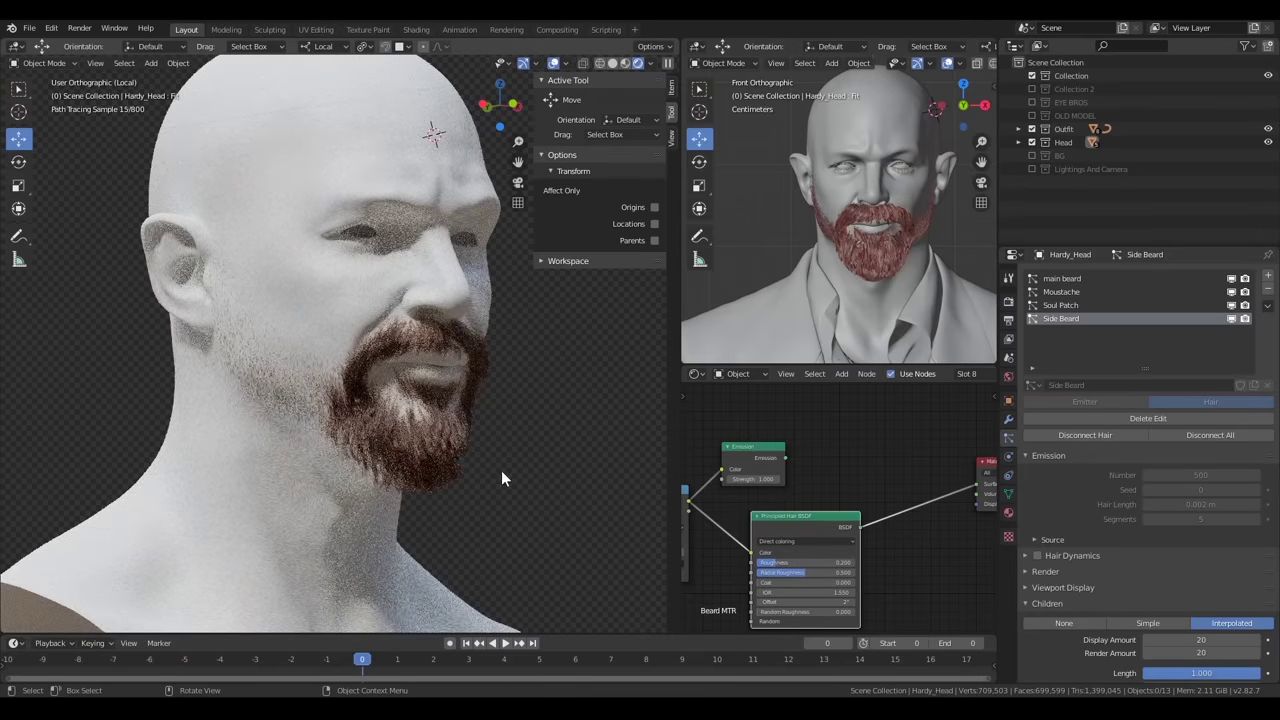
Set the Beard MTR hair shader Radial Roughness to 0.65, keeping Roughness at 0.200
{"action": "left_click", "coordinate": [1008, 512]}
{"action": "middle_click_drag", "start_coordinate": [903, 552], "coordinate": [786, 512]}
{"action": "scroll", "coordinate": [786, 500], "scroll_direction": "up", "scroll_amount": 5}
{"action": "double_click", "coordinate": [822, 419]}
{"action": "type", "text": "0.1"}
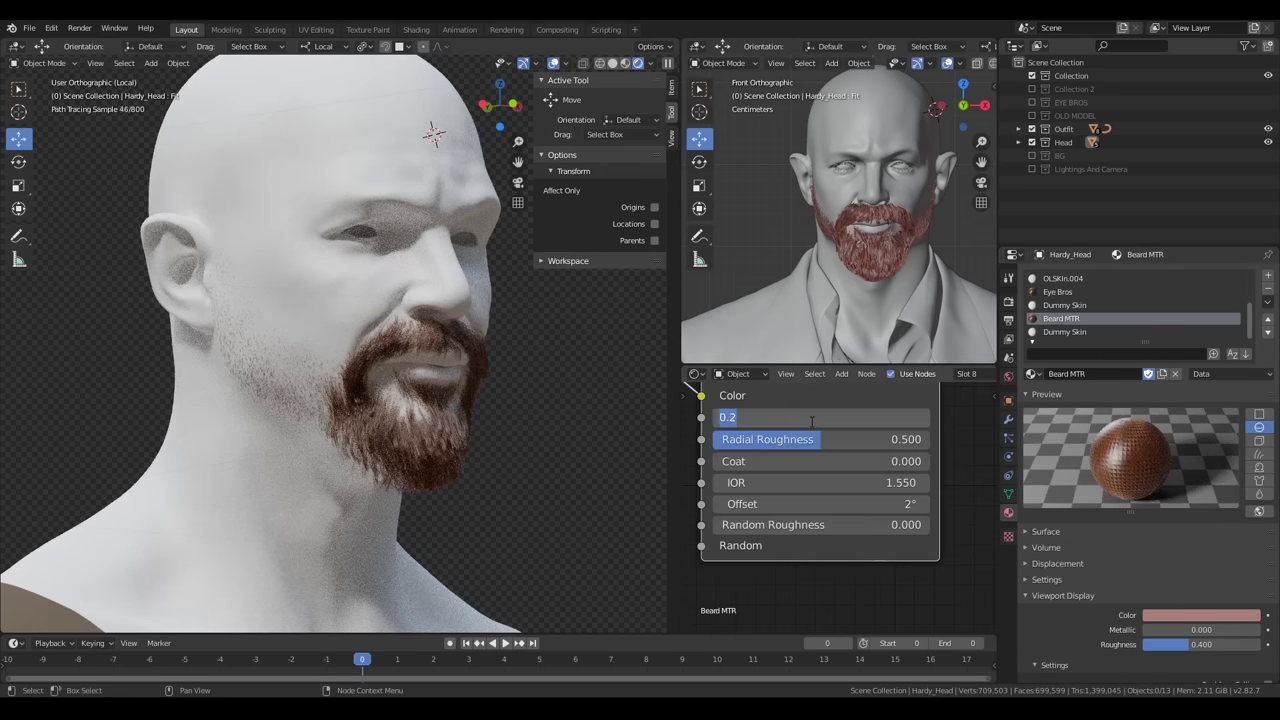
{"action": "key", "text": "Return"}
{"action": "key", "text": "ctrl+z"}
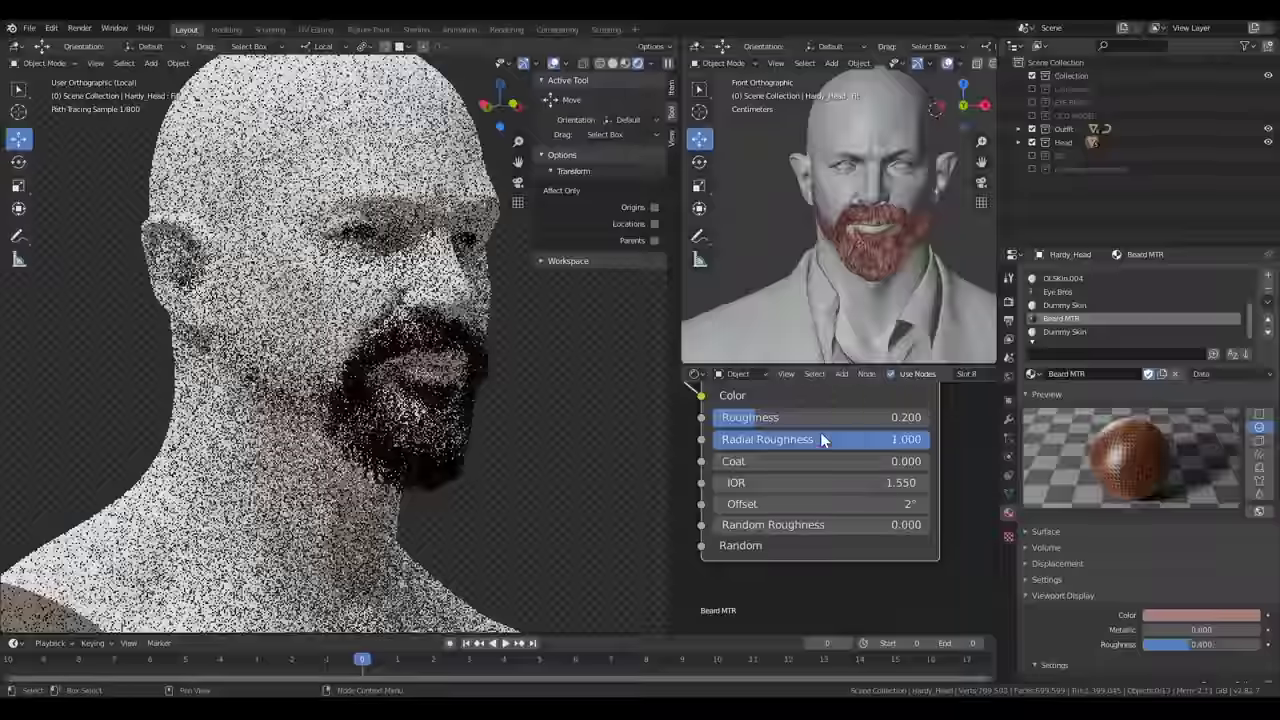
{"action": "double_click", "coordinate": [810, 441]}
{"action": "key", "text": "BackSpace"}
{"action": "type", "text": "0.65"}
{"action": "key", "text": "Return"}
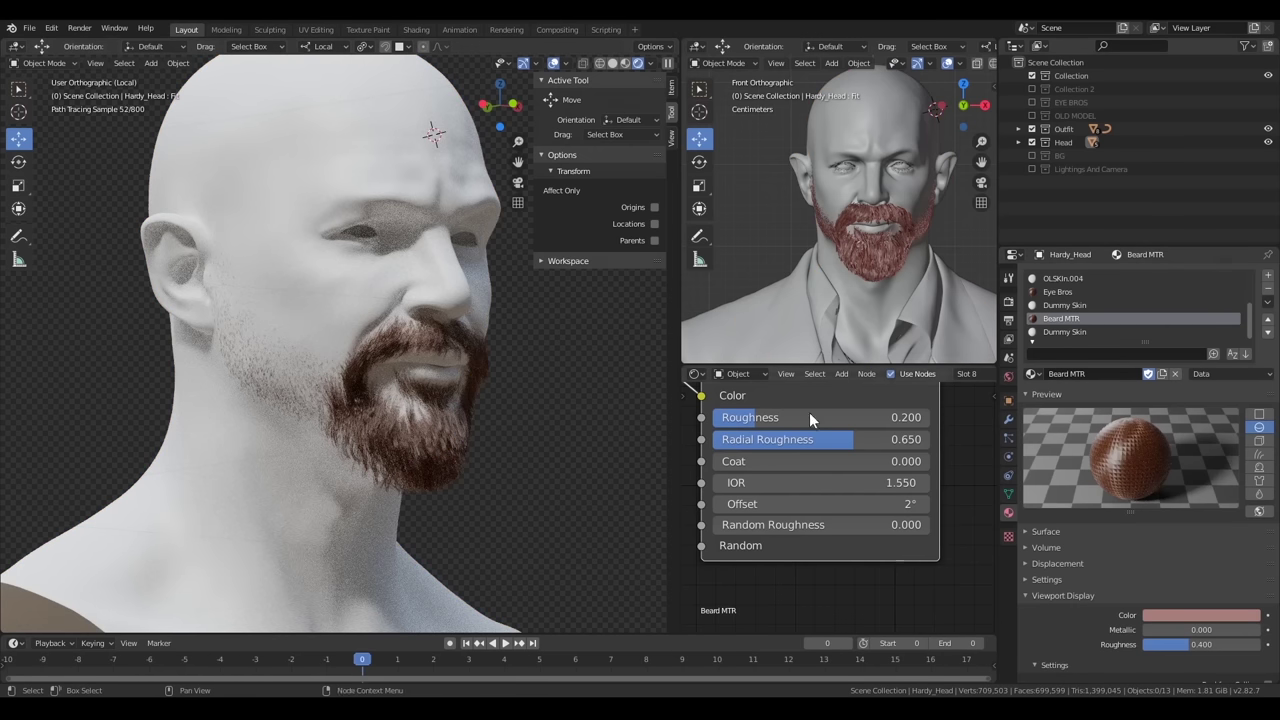
Switch the viewport back to Solid shading
{"action": "key", "text": "z"}
{"action": "left_click", "coordinate": [570, 474]}
{"action": "left_click", "coordinate": [45, 63]}
Select the main beard in Particle Edit and comb its lower right strands down and inward
{"action": "left_click", "coordinate": [54, 160]}
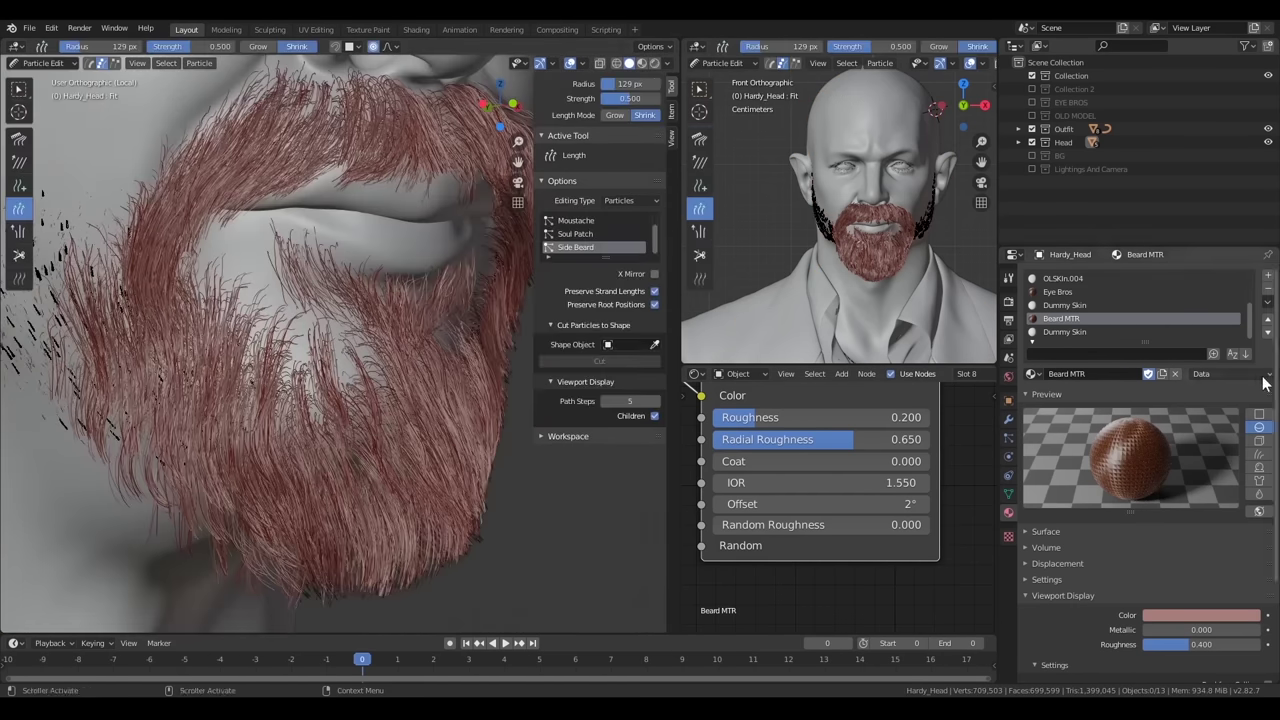
{"action": "left_click", "coordinate": [1009, 439]}
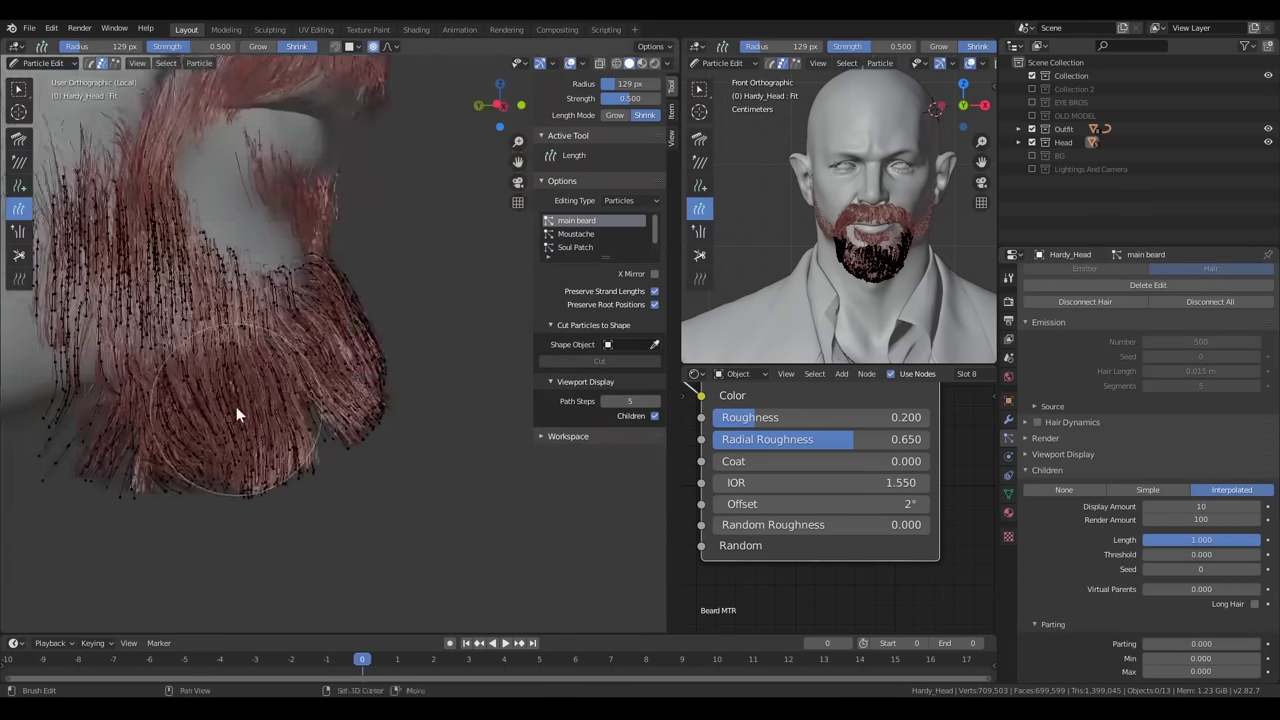
{"action": "left_click", "coordinate": [18, 137]}
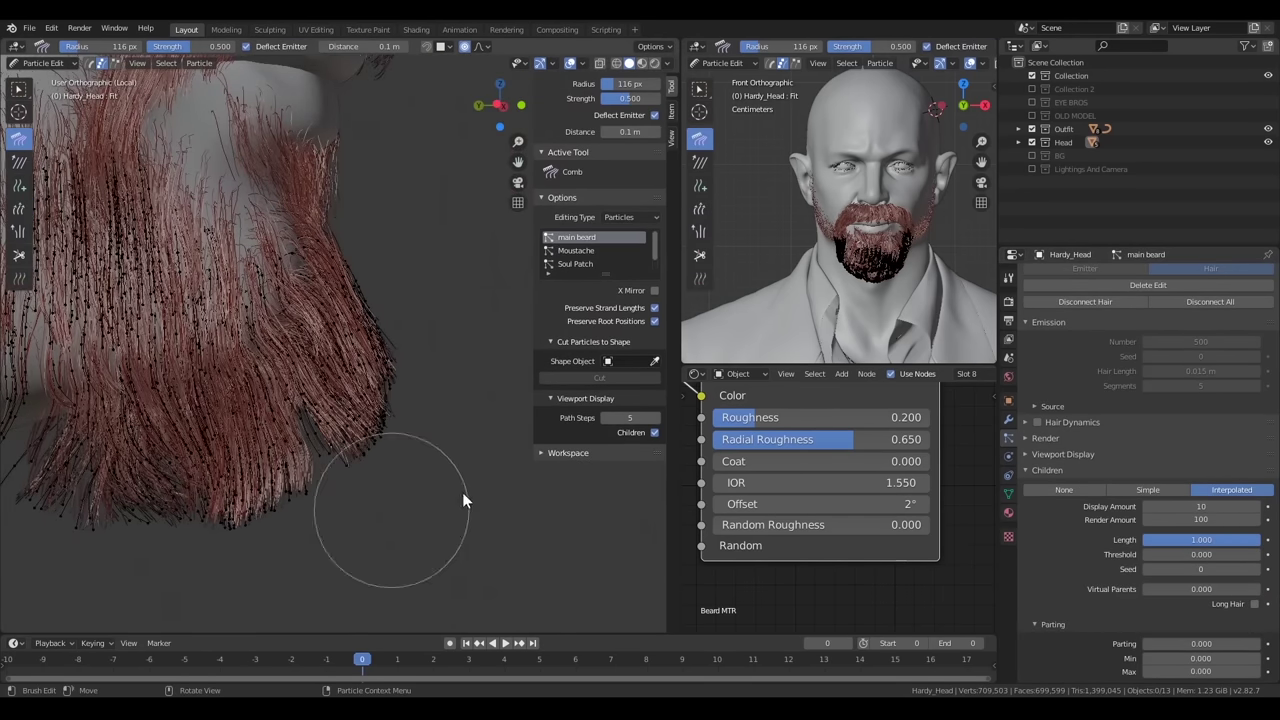
{"action": "key", "text": "f"}
{"action": "left_click", "coordinate": [441, 475]}
{"action": "left_click_drag", "start_coordinate": [441, 475], "coordinate": [378, 520]}
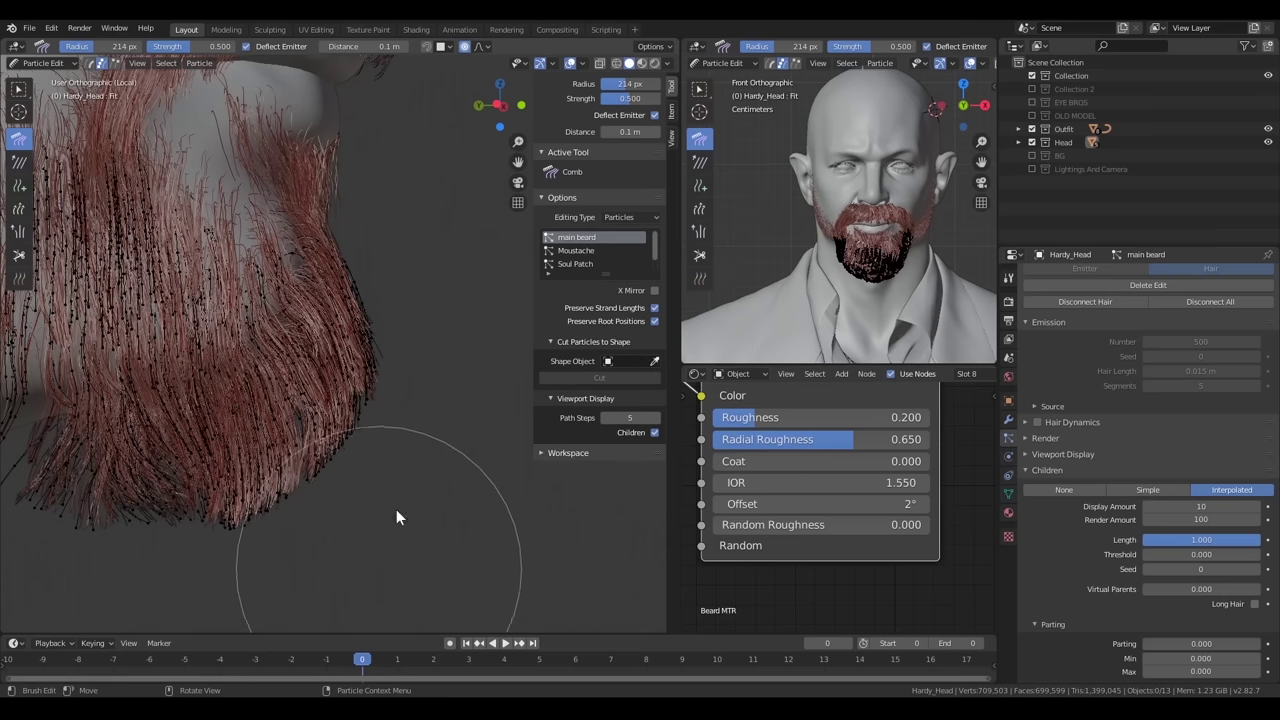
Hide the Side Beard, comb the beard's lower edge down-left, and shrink the brush to 137 px
{"action": "scroll", "coordinate": [1150, 340], "scroll_direction": "up", "scroll_amount": 5}
{"action": "left_click", "coordinate": [1231, 318]}
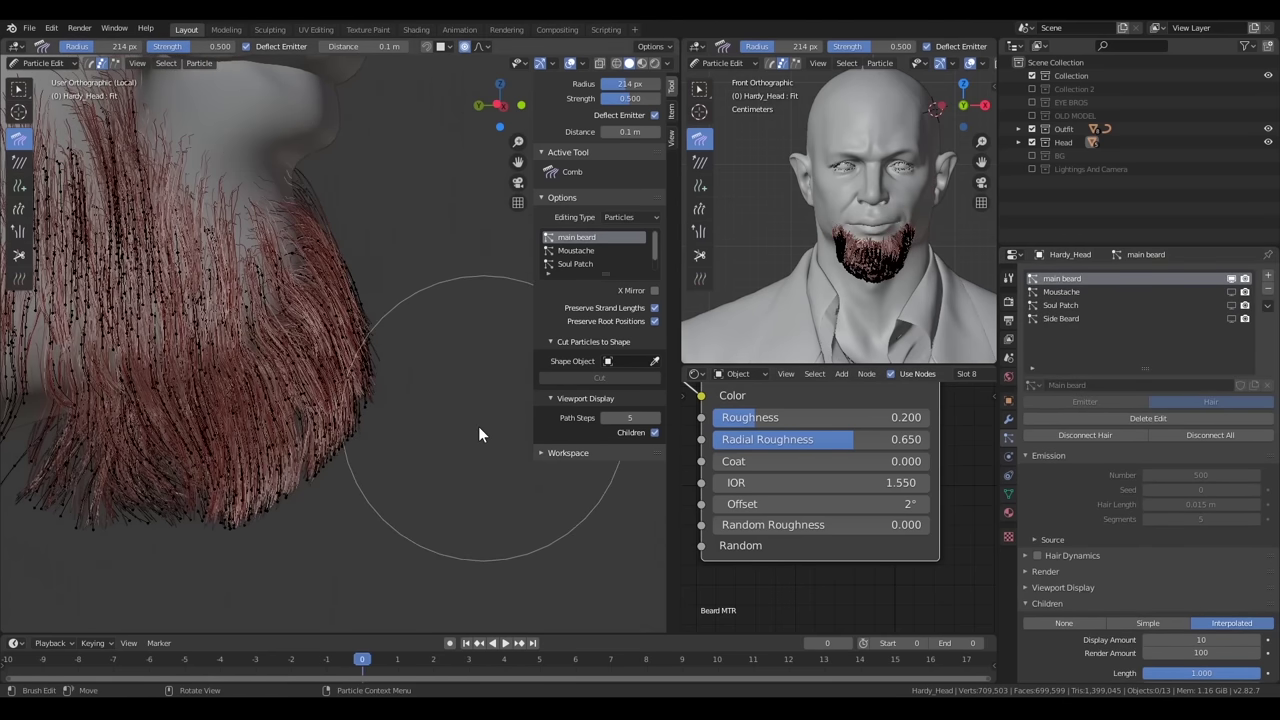
{"action": "left_click_drag", "start_coordinate": [354, 585], "coordinate": [206, 635]}
{"action": "mouse_move", "coordinate": [411, 398]}
{"action": "middle_mouse_down"}
{"action": "mouse_move", "coordinate": [60, 391]}
{"action": "mouse_move", "coordinate": [88, 382]}
{"action": "middle_mouse_up"}
{"action": "key", "text": "f"}
{"action": "left_click", "coordinate": [252, 547]}
{"action": "middle_click_drag", "start_coordinate": [252, 547], "coordinate": [6, 24]}
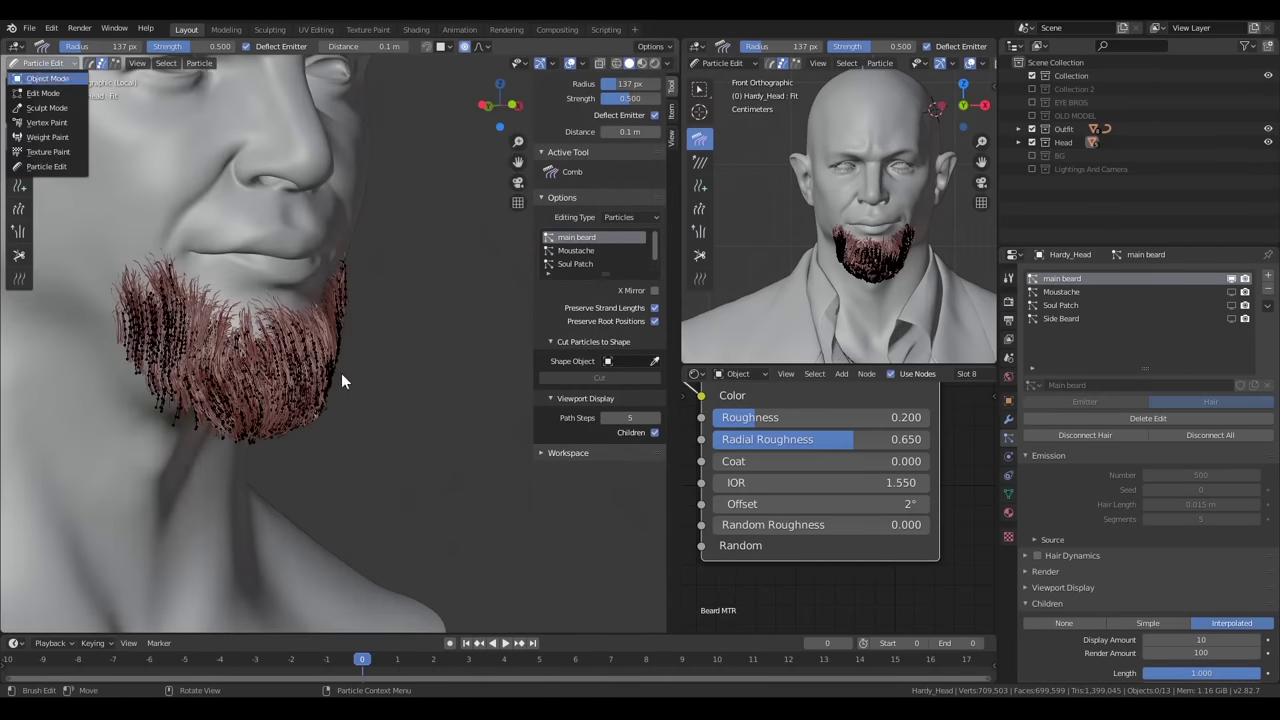
Preview the beard in rendered shading, then go back to solid shading
{"action": "key", "text": "z"}
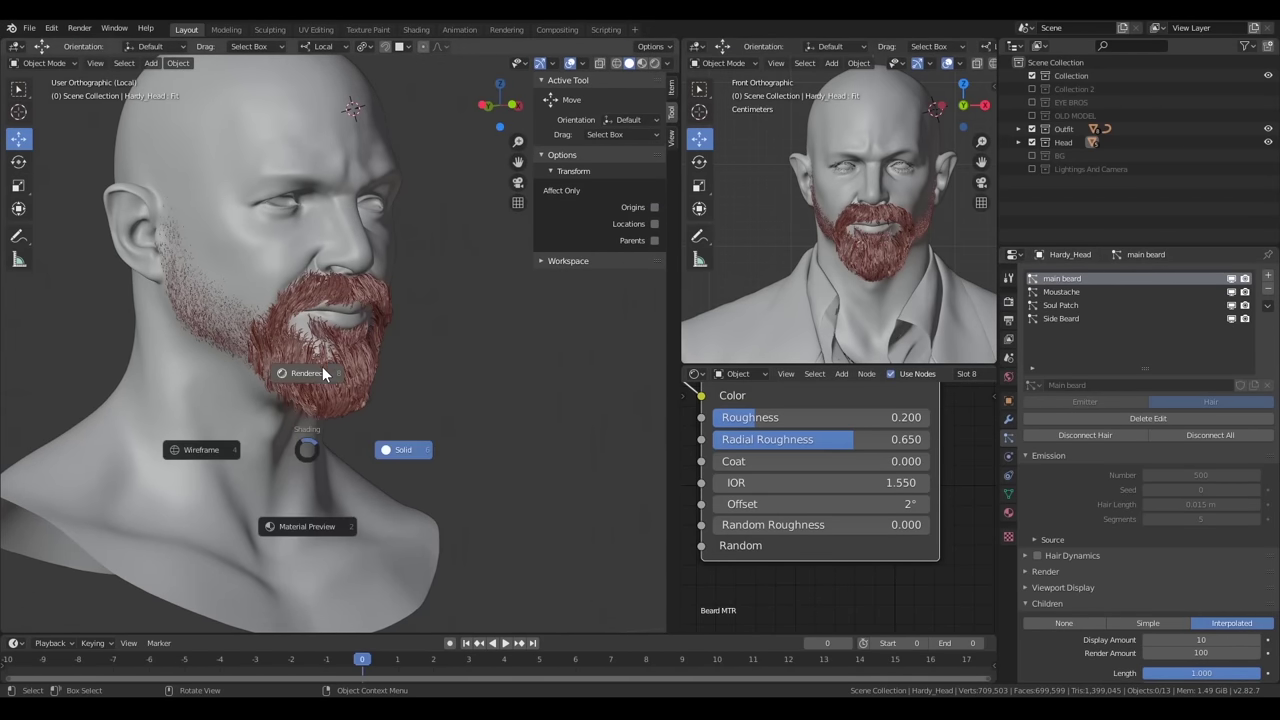
{"action": "left_click", "coordinate": [400, 376]}
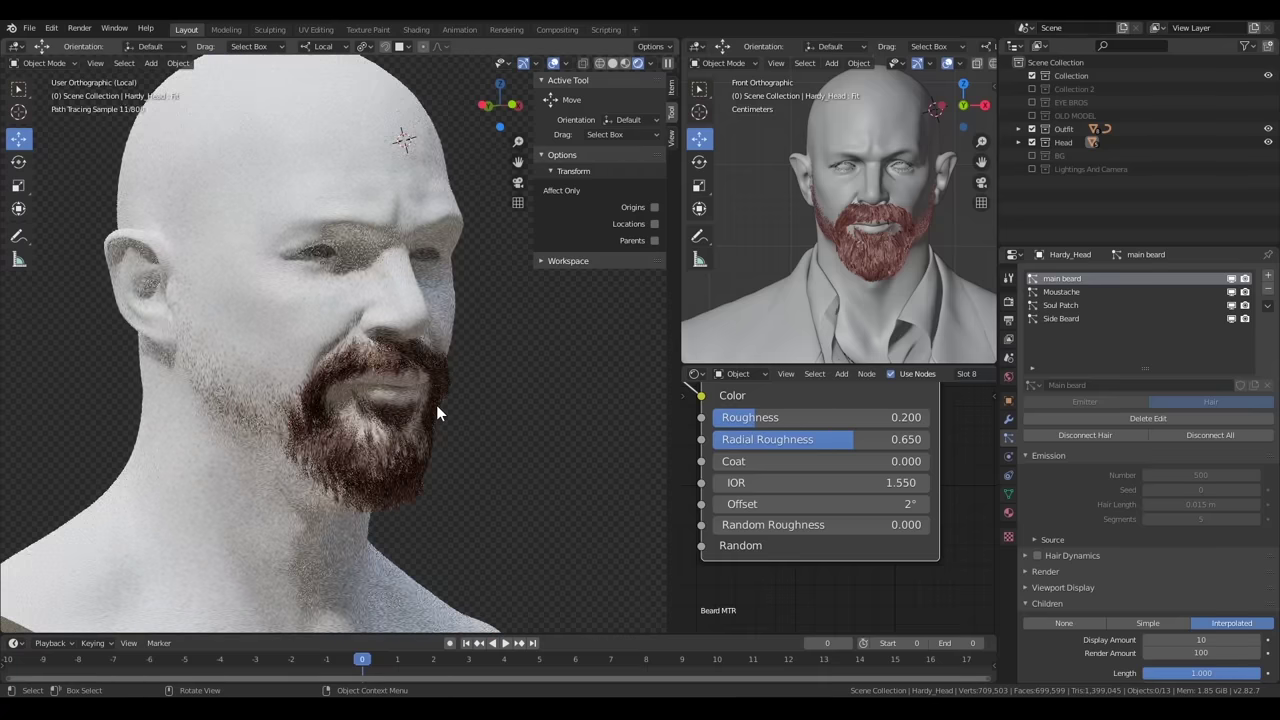
{"action": "key", "text": "z"}
{"action": "left_click", "coordinate": [446, 477]}
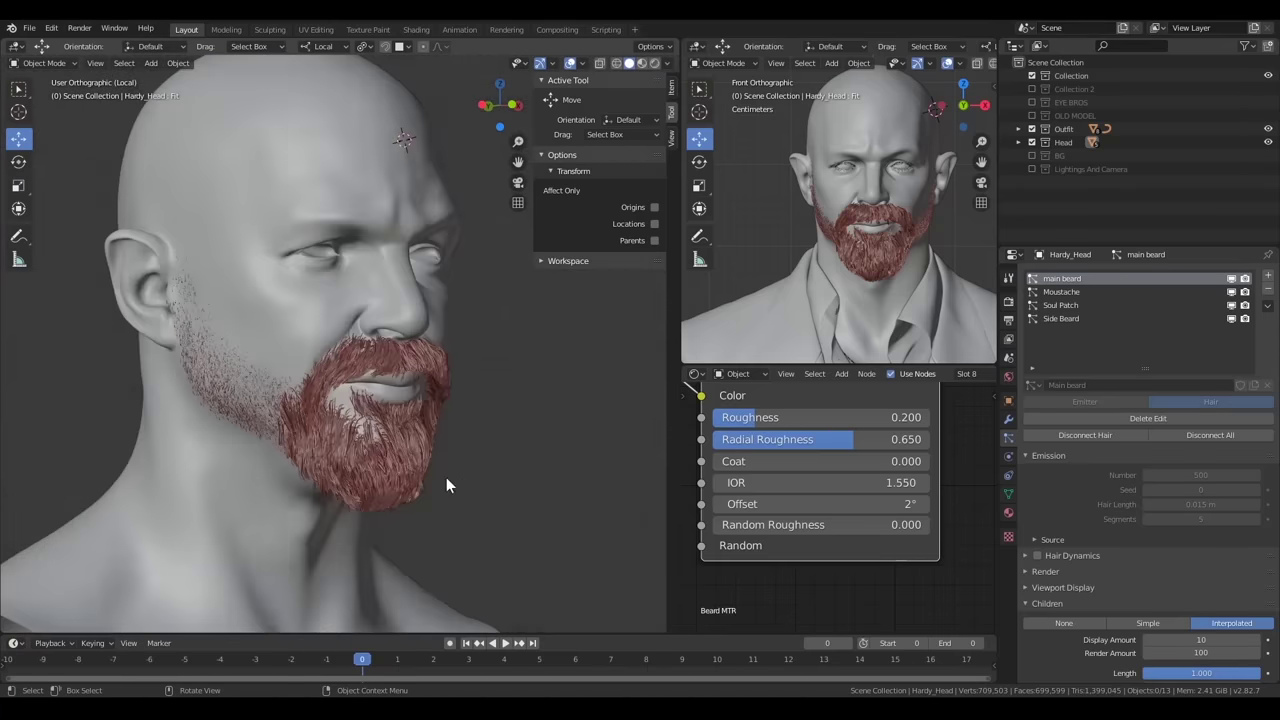
{"action": "scroll", "coordinate": [428, 345], "scroll_direction": "up", "scroll_amount": 4}
{"action": "scroll", "coordinate": [280, 266], "scroll_direction": "up", "scroll_amount": 3}
Enter Particle Edit on the beard, try a child Clump of 0.5, then undo it
{"action": "left_click", "coordinate": [44, 63]}
{"action": "left_click", "coordinate": [45, 160]}
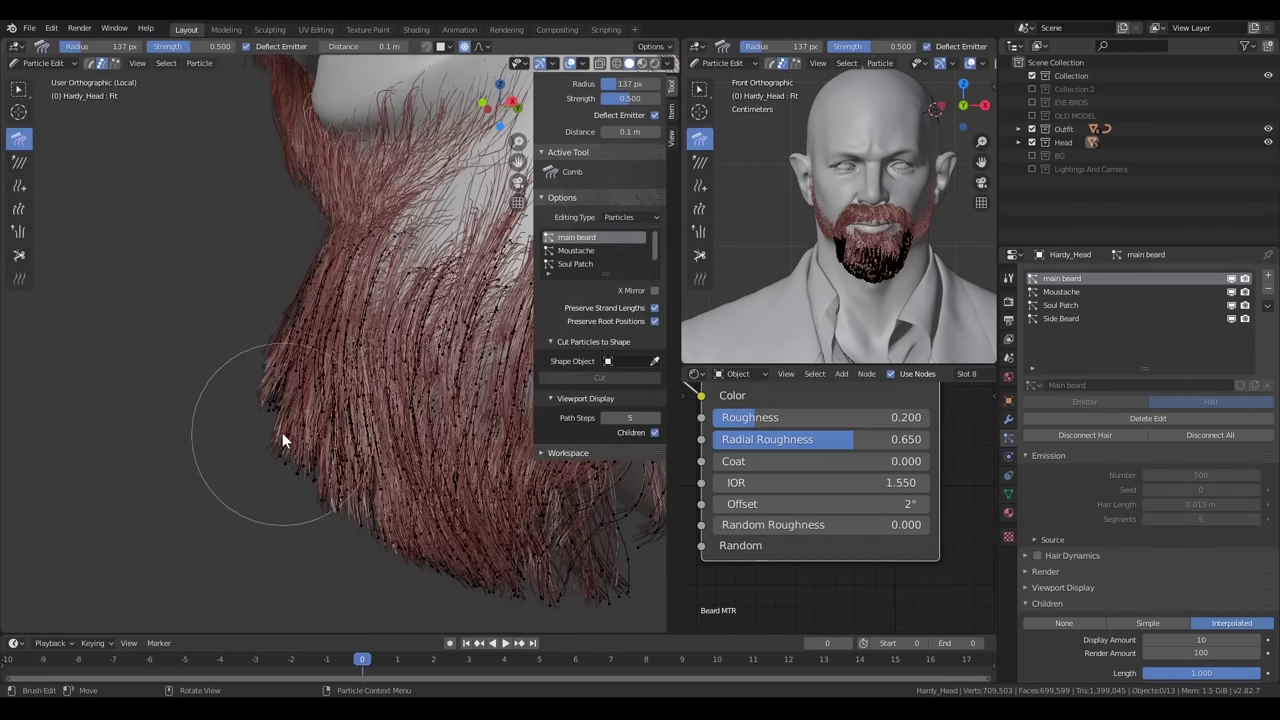
{"action": "scroll", "coordinate": [1205, 520], "scroll_direction": "down", "scroll_amount": 5}
{"action": "scroll", "coordinate": [1204, 572], "scroll_direction": "down", "scroll_amount": 2}
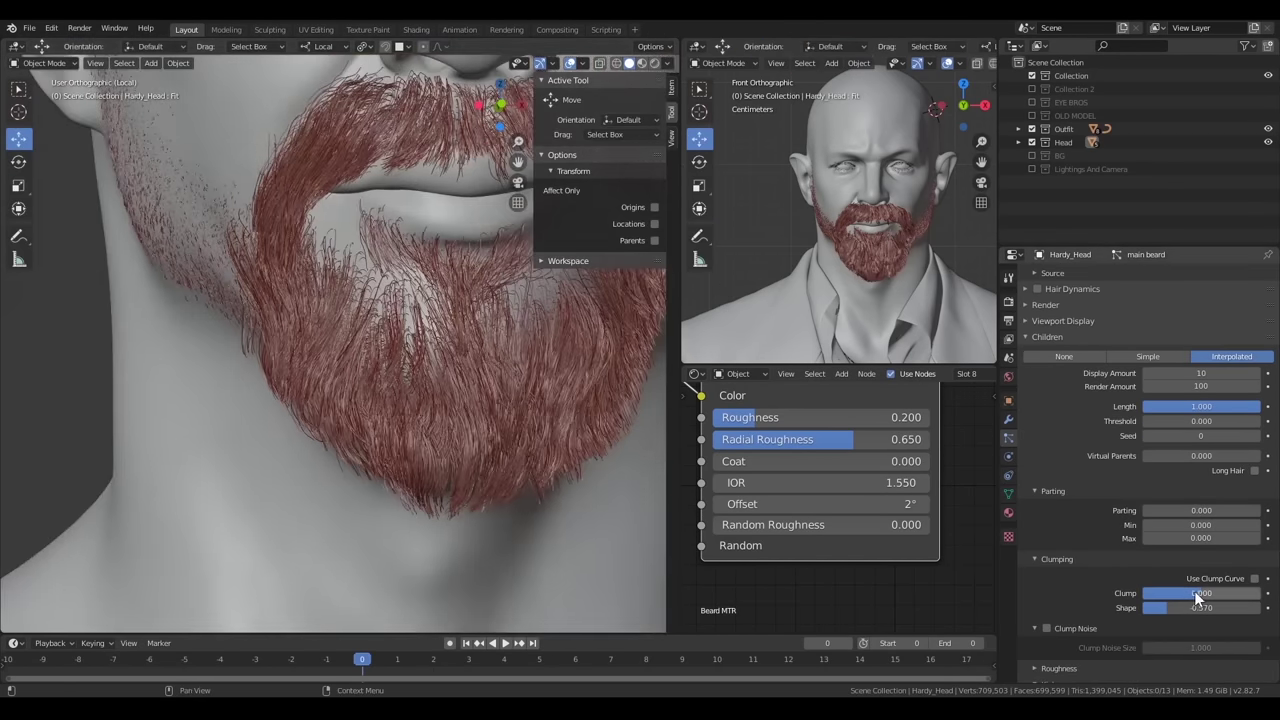
{"action": "left_click", "coordinate": [1194, 593]}
{"action": "type", "text": "0.5"}
{"action": "key", "text": "Return"}
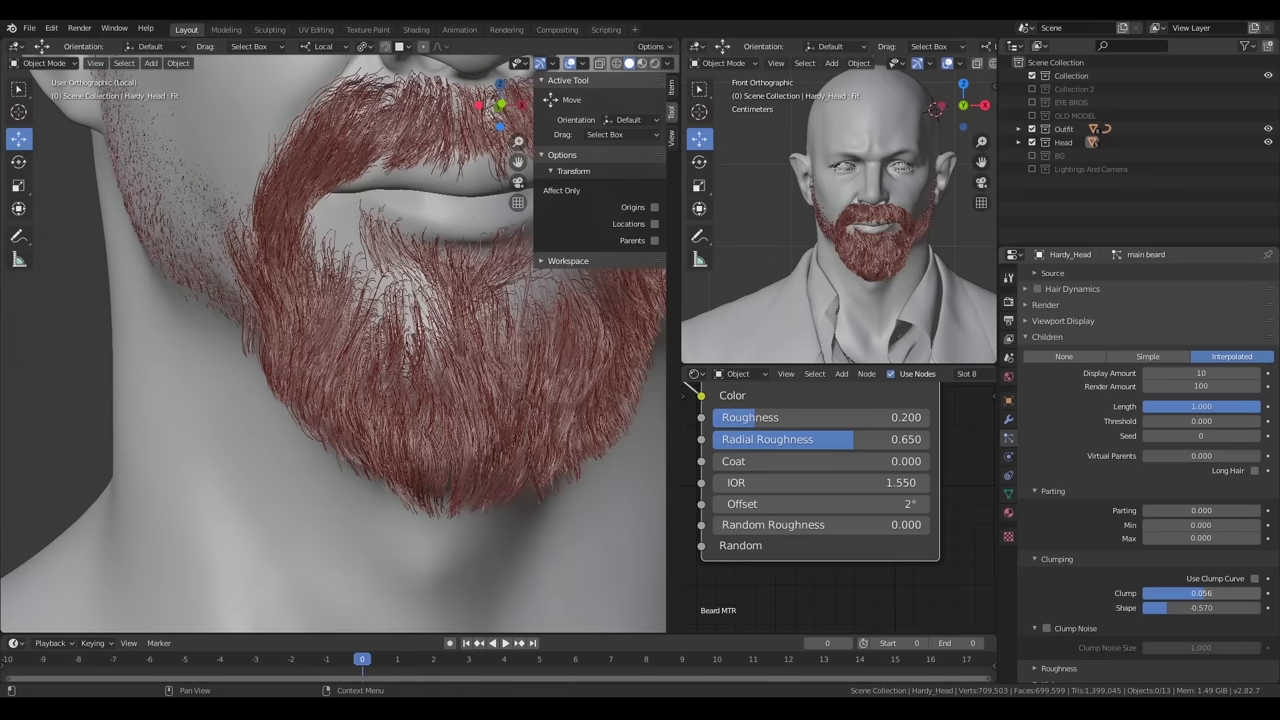
{"action": "key", "text": "ctrl+z"}
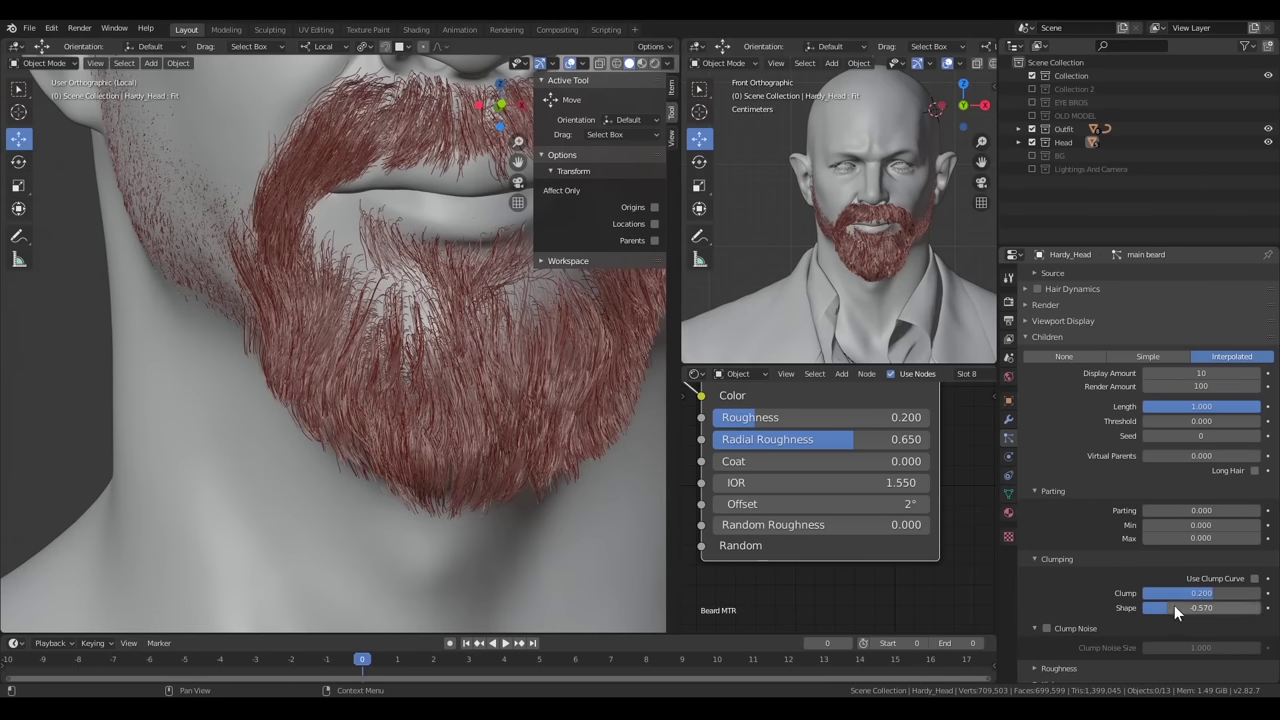
Set the beard's child Clump to 0.2 while previewing in rendered shading
{"action": "scroll", "coordinate": [432, 395], "scroll_direction": "down", "scroll_amount": 5}
{"action": "key", "text": "z"}
{"action": "type", "text": "1"}
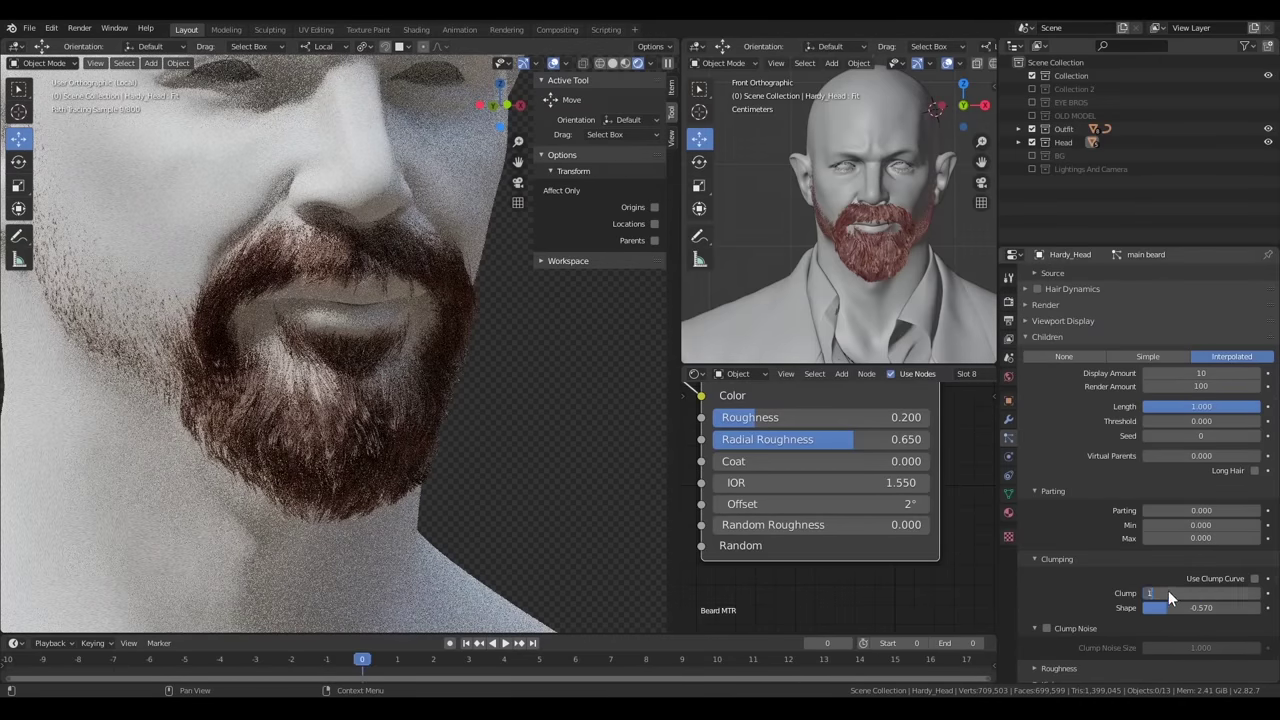
{"action": "left_click_drag", "start_coordinate": [1168, 590], "coordinate": [1260, 590]}
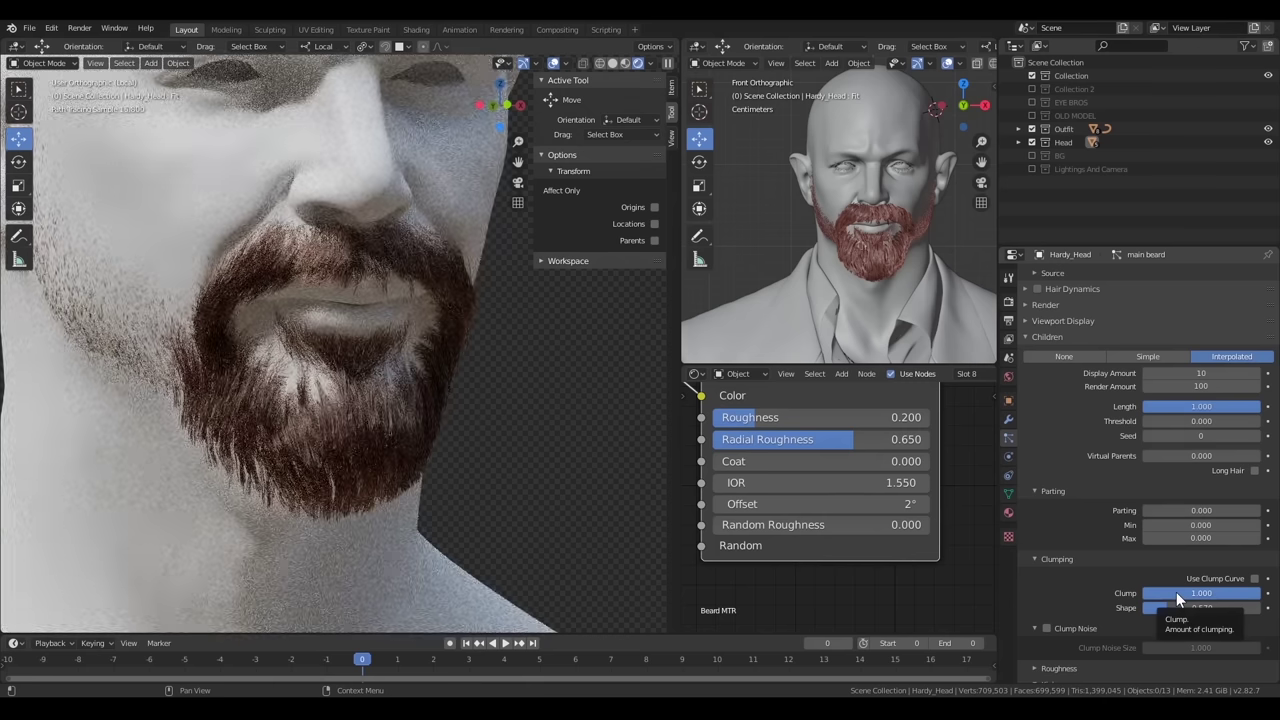
{"action": "double_click", "coordinate": [1176, 592]}
{"action": "type", "text": "-2"}
{"action": "key", "text": "Return"}
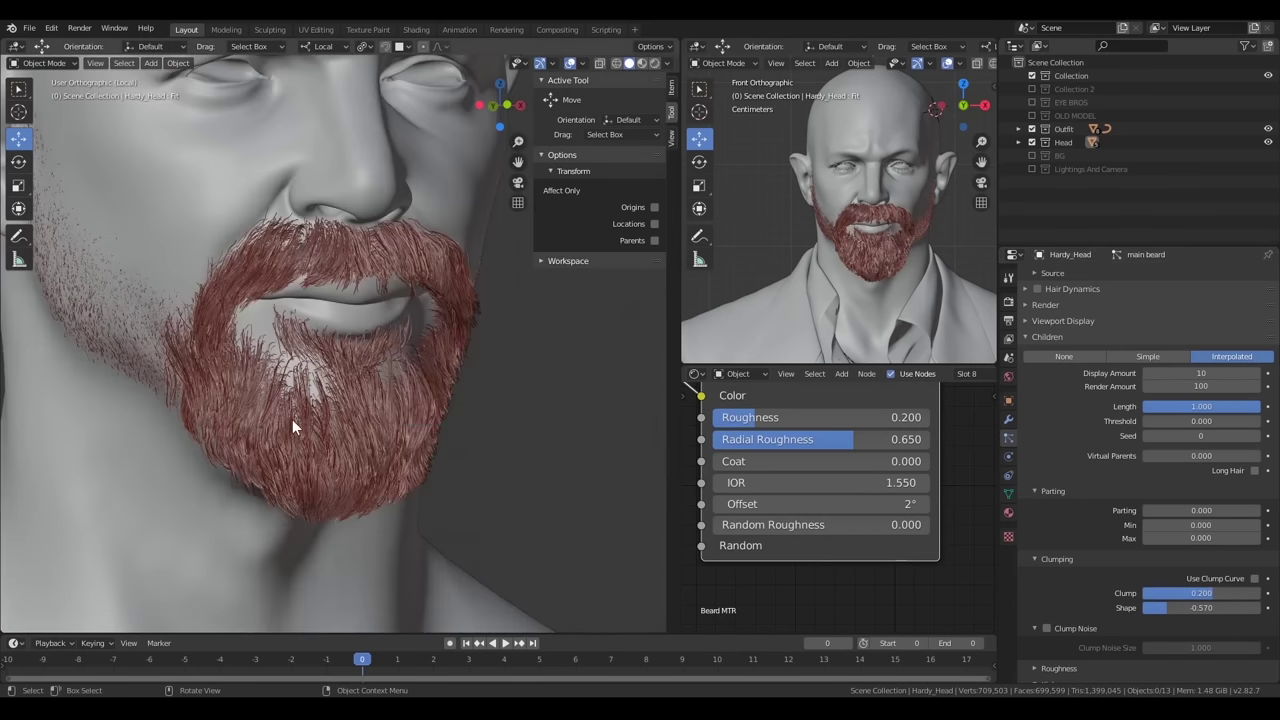
{"action": "scroll", "coordinate": [292, 419], "scroll_direction": "up", "scroll_amount": 3}
{"action": "scroll", "coordinate": [270, 368], "scroll_direction": "up", "scroll_amount": 3}
Return to Particle Edit and comb the beard strands into shape
{"action": "left_click", "coordinate": [46, 63]}
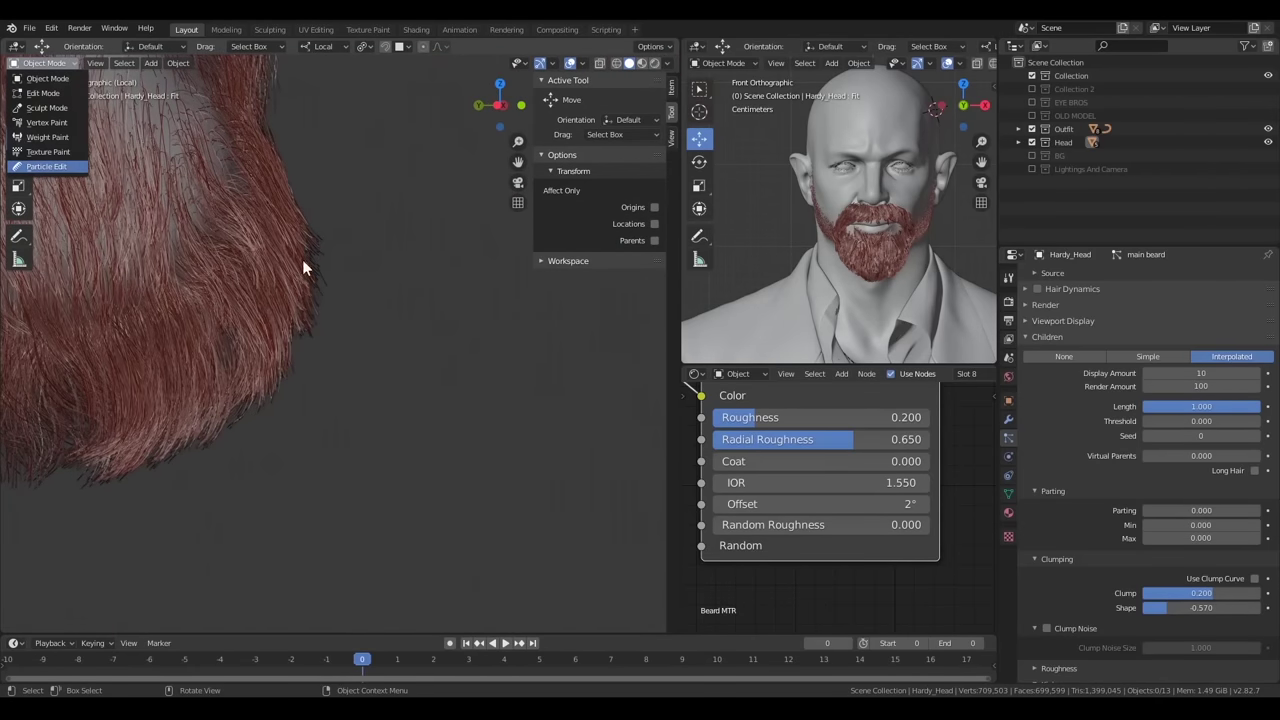
{"action": "left_click", "coordinate": [45, 170]}
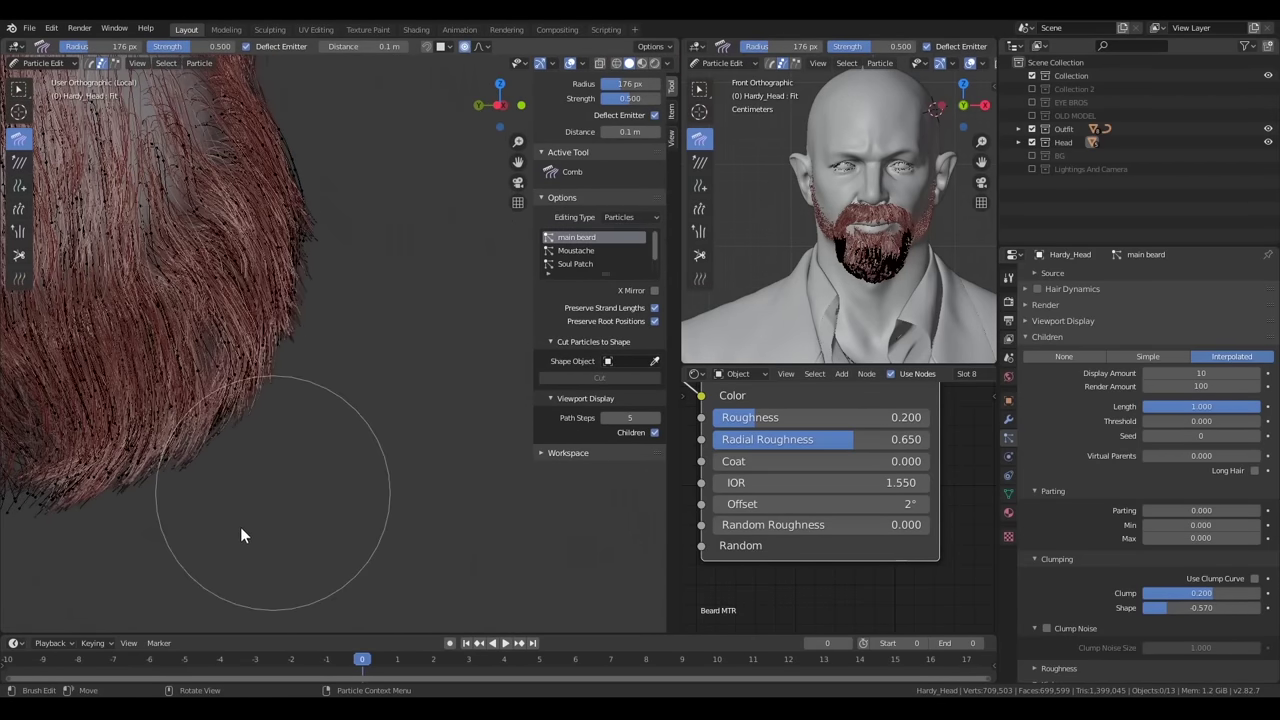
{"action": "middle_click_drag", "start_coordinate": [349, 406], "coordinate": [234, 357]}
{"action": "middle_click_drag", "start_coordinate": [242, 485], "coordinate": [184, 453]}
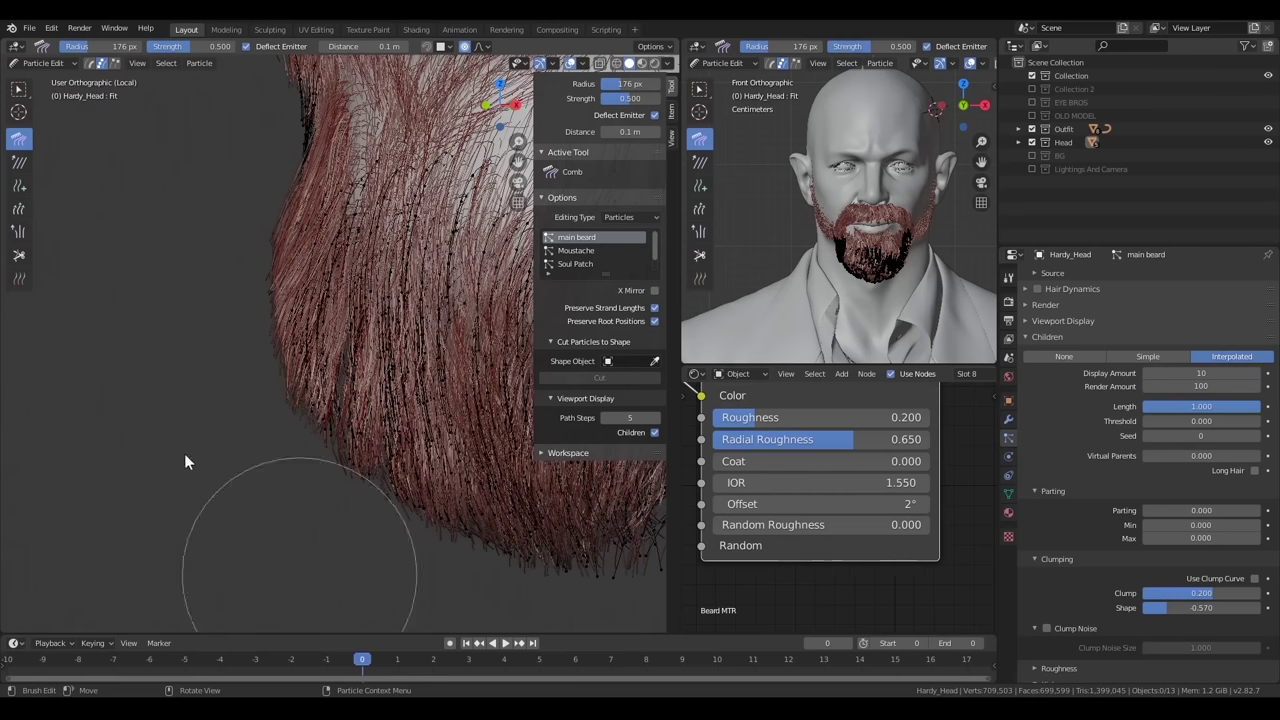
{"action": "left_click_drag", "start_coordinate": [184, 453], "coordinate": [376, 567]}
{"action": "mouse_move", "coordinate": [406, 389]}
{"action": "middle_mouse_down"}
{"action": "mouse_move", "coordinate": [288, 460]}
{"action": "mouse_move", "coordinate": [389, 443]}
{"action": "mouse_move", "coordinate": [389, 499]}
{"action": "middle_mouse_up"}
Set up the Smooth brush with strength 0.2 and a 151 px radius
{"action": "left_click", "coordinate": [20, 212]}
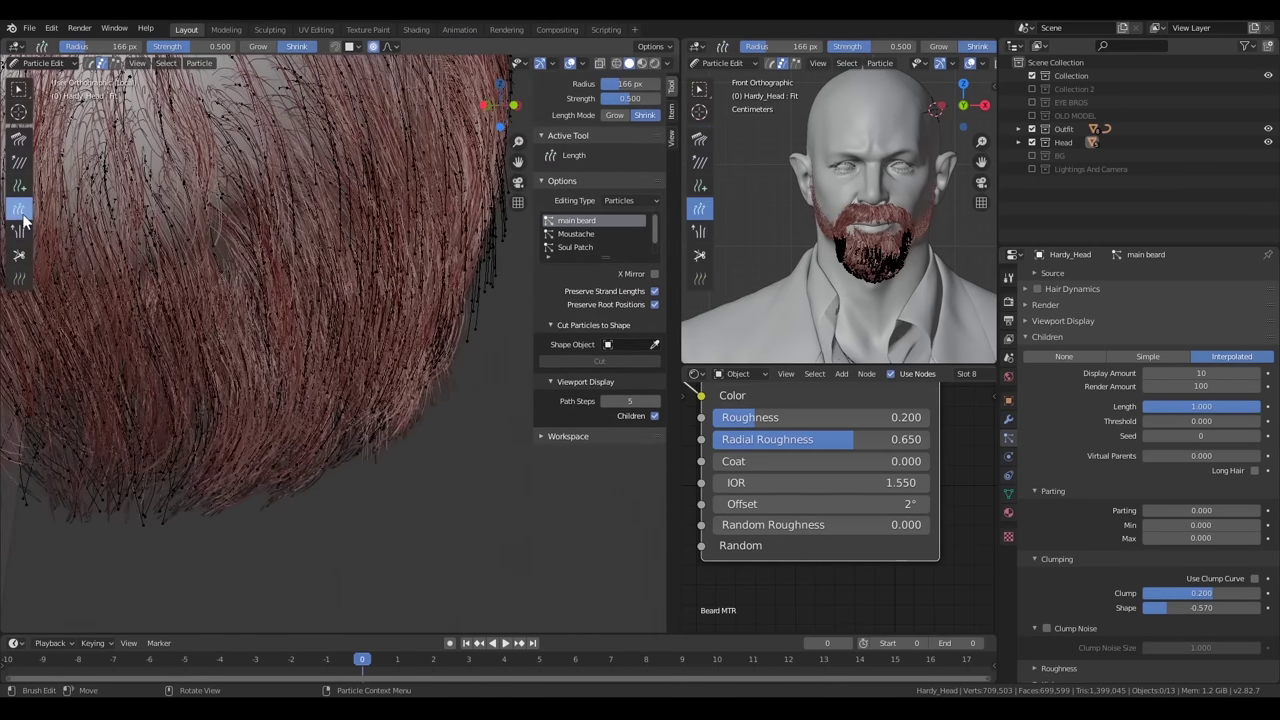
{"action": "left_click", "coordinate": [19, 162]}
{"action": "mouse_move", "coordinate": [480, 230]}
{"action": "middle_mouse_down", "text": "shift"}
{"action": "mouse_move", "coordinate": [419, 295]}
{"action": "mouse_move", "coordinate": [385, 365]}
{"action": "mouse_move", "coordinate": [172, 309]}
{"action": "mouse_move", "coordinate": [156, 440]}
{"action": "middle_mouse_up", "text": "shift"}
{"action": "left_click", "coordinate": [630, 98]}
{"action": "type", "text": "0.2"}
{"action": "key", "text": "Return"}
{"action": "key", "text": "f"}
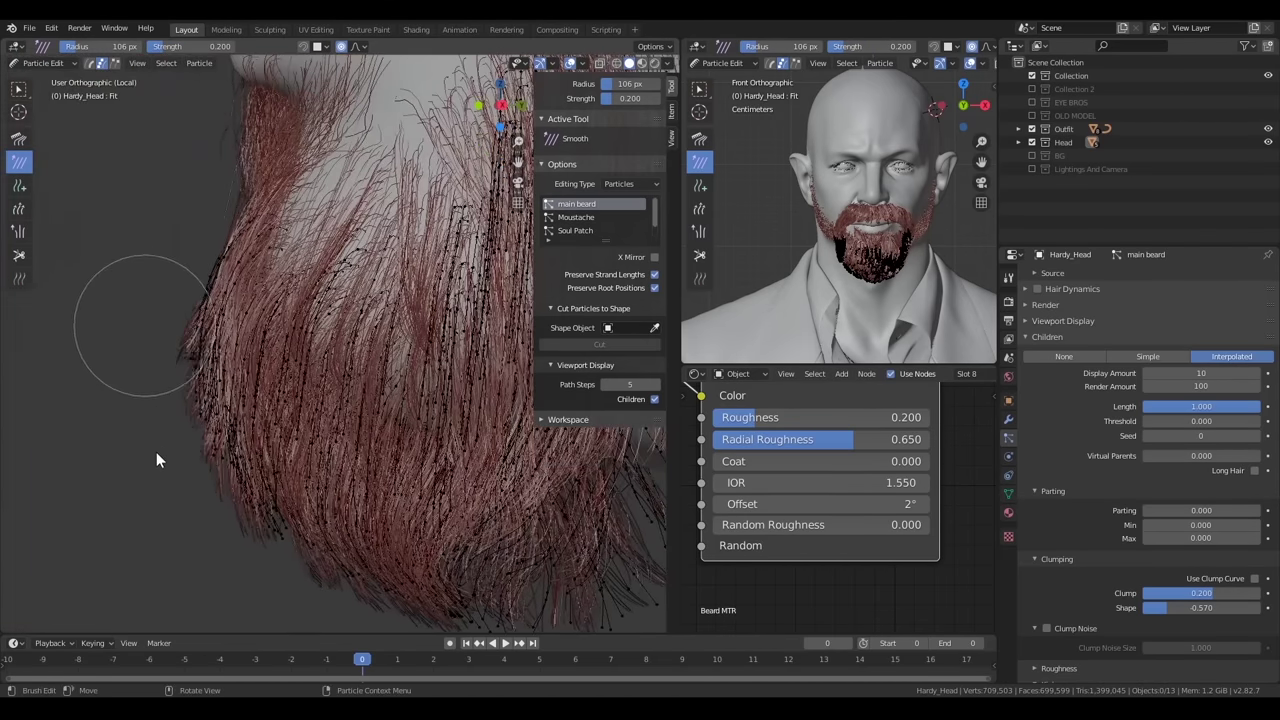
{"action": "left_click", "coordinate": [276, 304]}
Check the beard edge from below and the front, then return to Object Mode
{"action": "middle_click_drag", "start_coordinate": [276, 304], "coordinate": [328, 338]}
{"action": "middle_click_drag", "start_coordinate": [305, 410], "coordinate": [253, 269]}
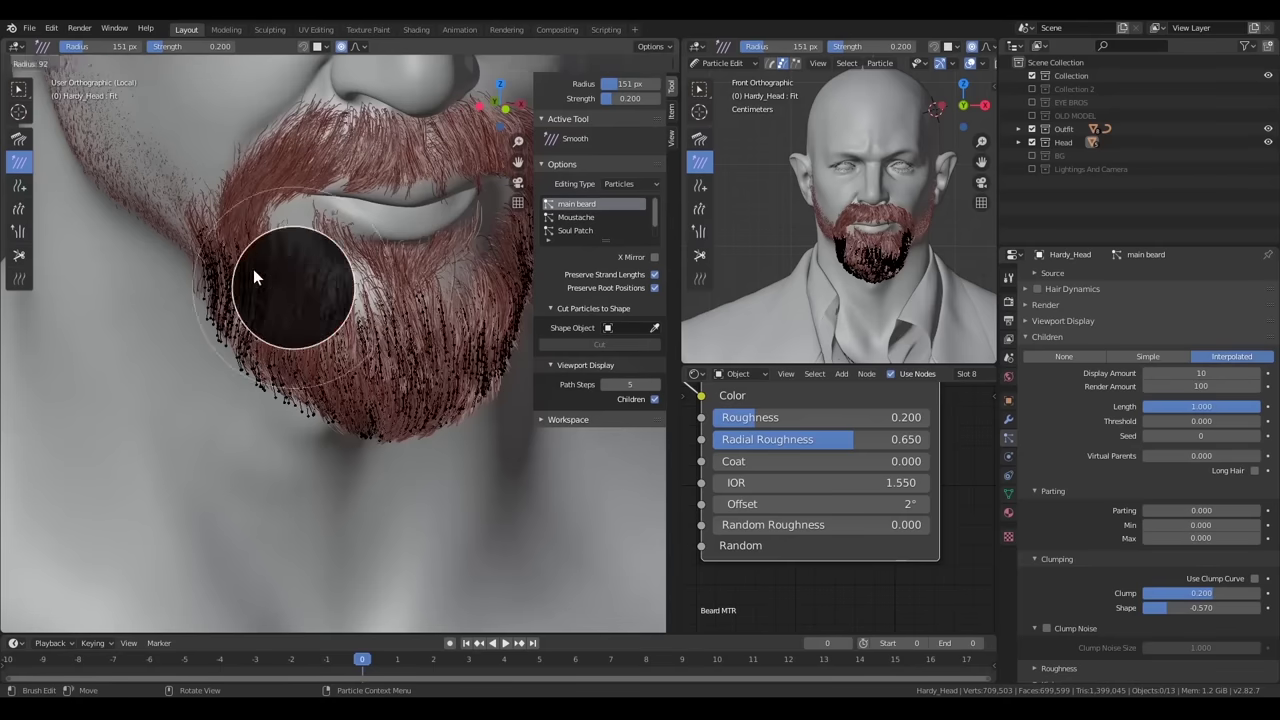
{"action": "left_click", "coordinate": [40, 63]}
{"action": "left_click", "coordinate": [45, 97]}
{"action": "left_click", "coordinate": [40, 63]}
{"action": "left_click", "coordinate": [45, 80]}
{"action": "middle_click_drag", "start_coordinate": [402, 417], "coordinate": [440, 400]}
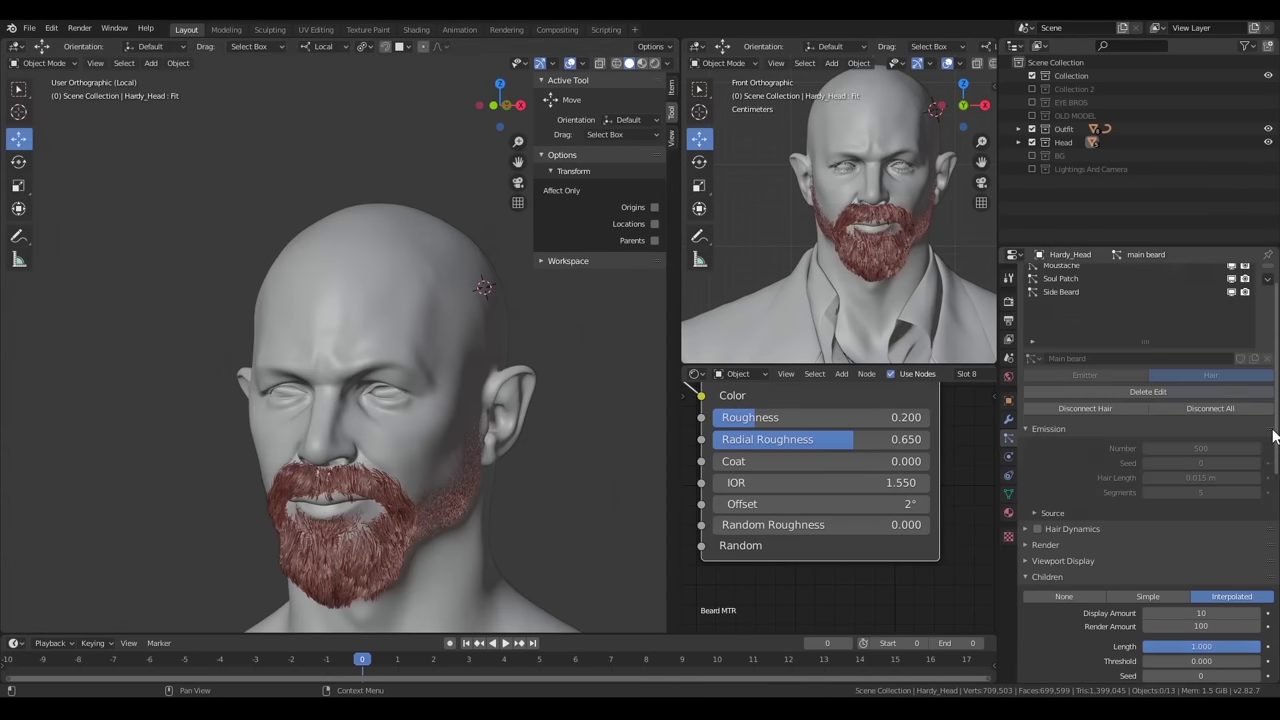
{"action": "scroll", "coordinate": [1140, 450], "scroll_direction": "up", "scroll_amount": 10}
Add a new particle system to the head and name its settings 'Top hair'
{"action": "left_click", "coordinate": [1231, 291]}
{"action": "left_click", "coordinate": [1268, 278]}
{"action": "double_click", "coordinate": [1085, 389]}
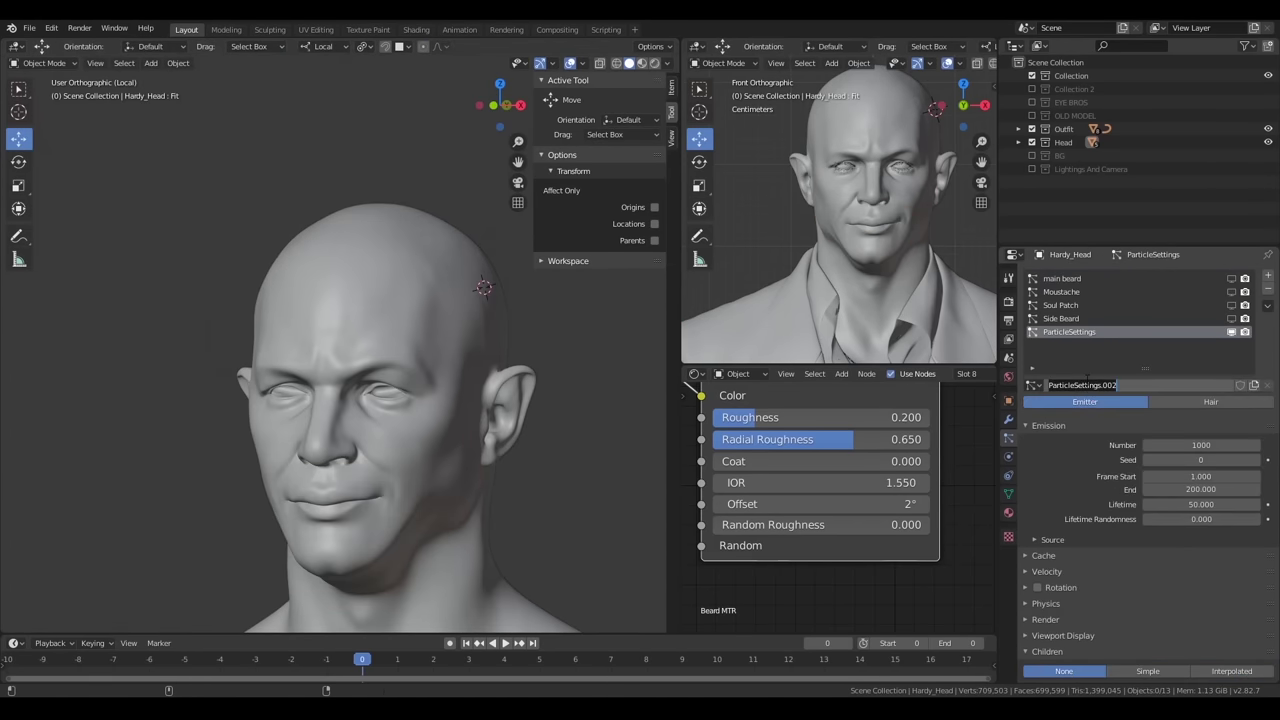
{"action": "key", "text": "BackSpace"}
{"action": "type", "text": "Top hair"}
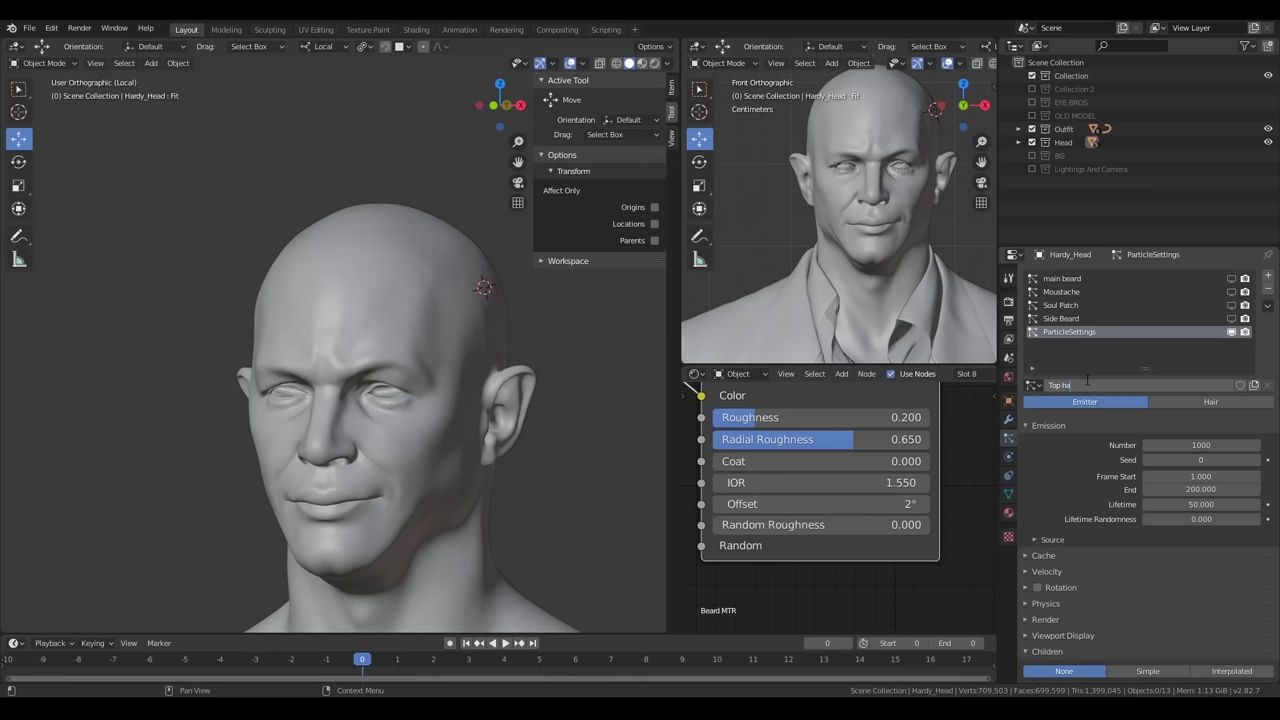
{"action": "key", "text": "Return"}
Make Top hair a Hair system with 300 strands and hair length 0.05
{"action": "left_click", "coordinate": [1210, 401]}
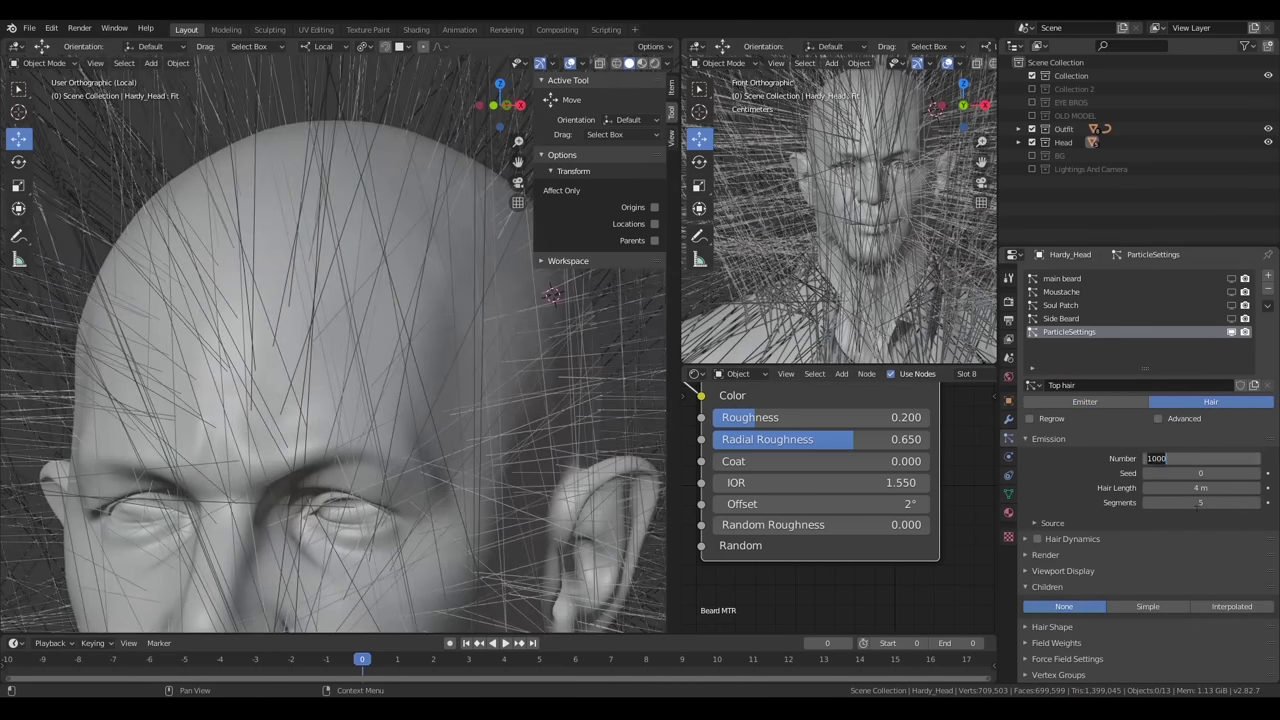
{"action": "double_click", "coordinate": [1200, 458]}
{"action": "type", "text": "300"}
{"action": "key", "text": "Tab"}
{"action": "type", "text": "0.1"}
{"action": "key", "text": "Return"}
{"action": "scroll", "coordinate": [416, 358], "scroll_direction": "down", "scroll_amount": 3}
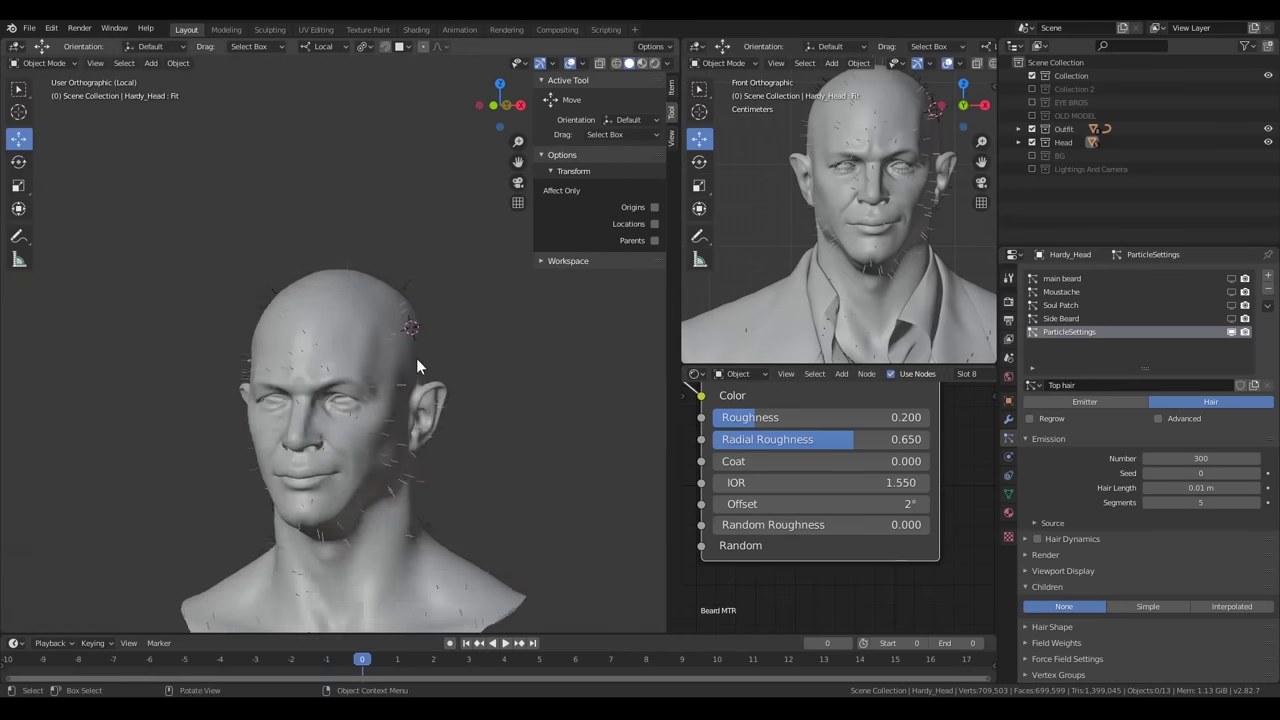
{"action": "middle_click_drag", "start_coordinate": [416, 358], "coordinate": [592, 452]}
{"action": "left_click_drag", "start_coordinate": [1215, 487], "coordinate": [1185, 487]}
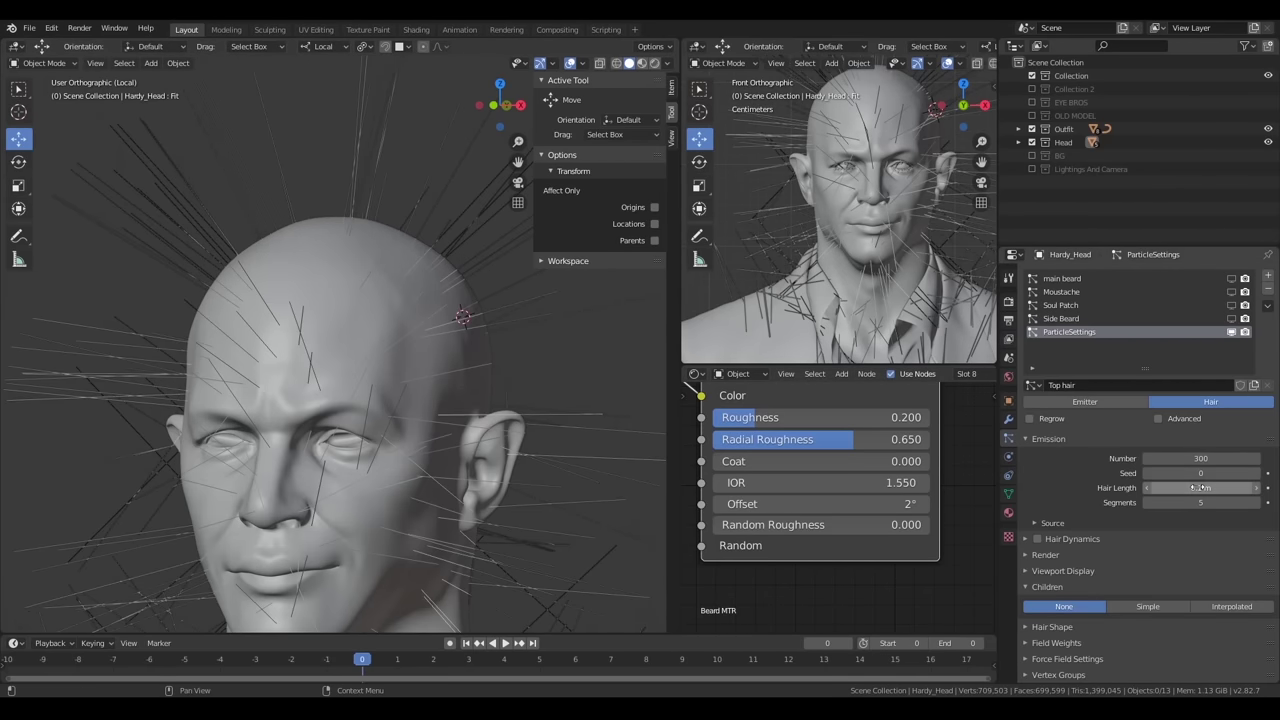
{"action": "middle_click_drag", "start_coordinate": [440, 374], "coordinate": [370, 380]}
{"action": "scroll", "coordinate": [1090, 650], "scroll_direction": "down", "scroll_amount": 2}
Assign the Beard material to the top hair in the Render settings
{"action": "left_click", "coordinate": [1045, 523]}
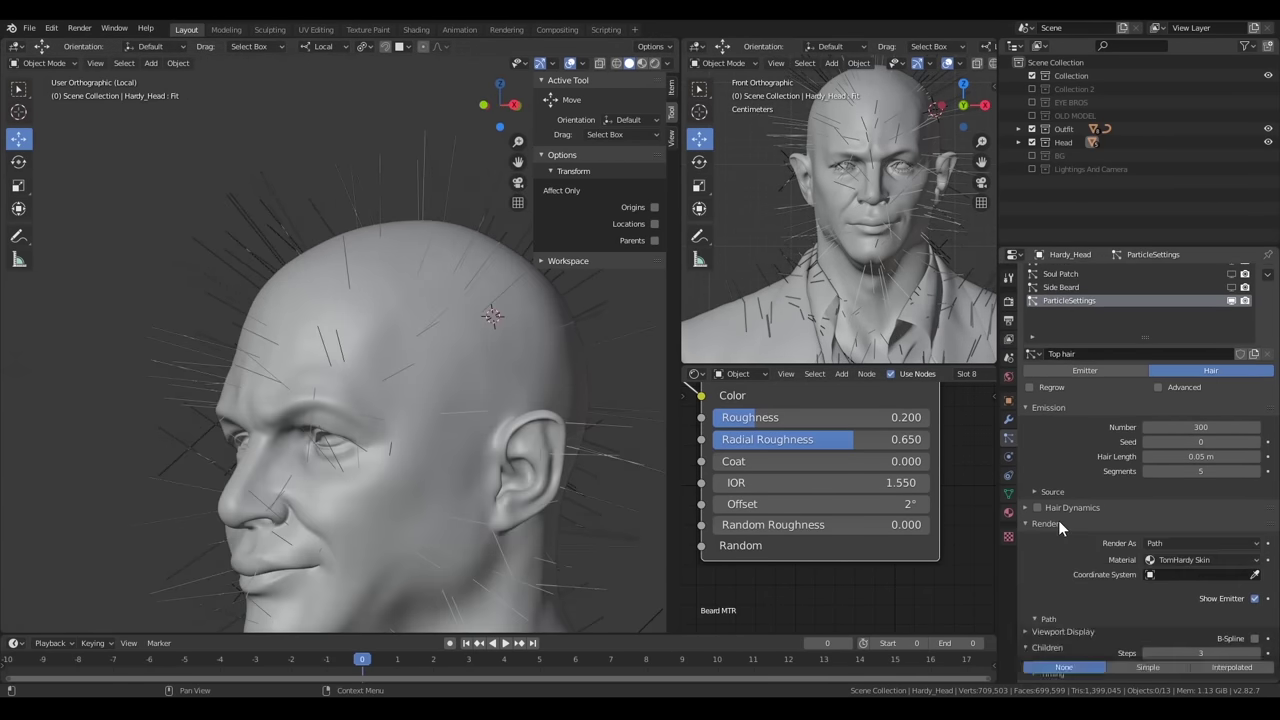
{"action": "left_click", "coordinate": [1200, 560]}
{"action": "left_click", "coordinate": [1172, 515]}
{"action": "left_click", "coordinate": [1190, 560]}
{"action": "left_click", "coordinate": [1172, 515]}
{"action": "left_click", "coordinate": [1045, 523]}
Limit the top hair's Density vertex group to Top
{"action": "left_click", "coordinate": [1047, 554]}
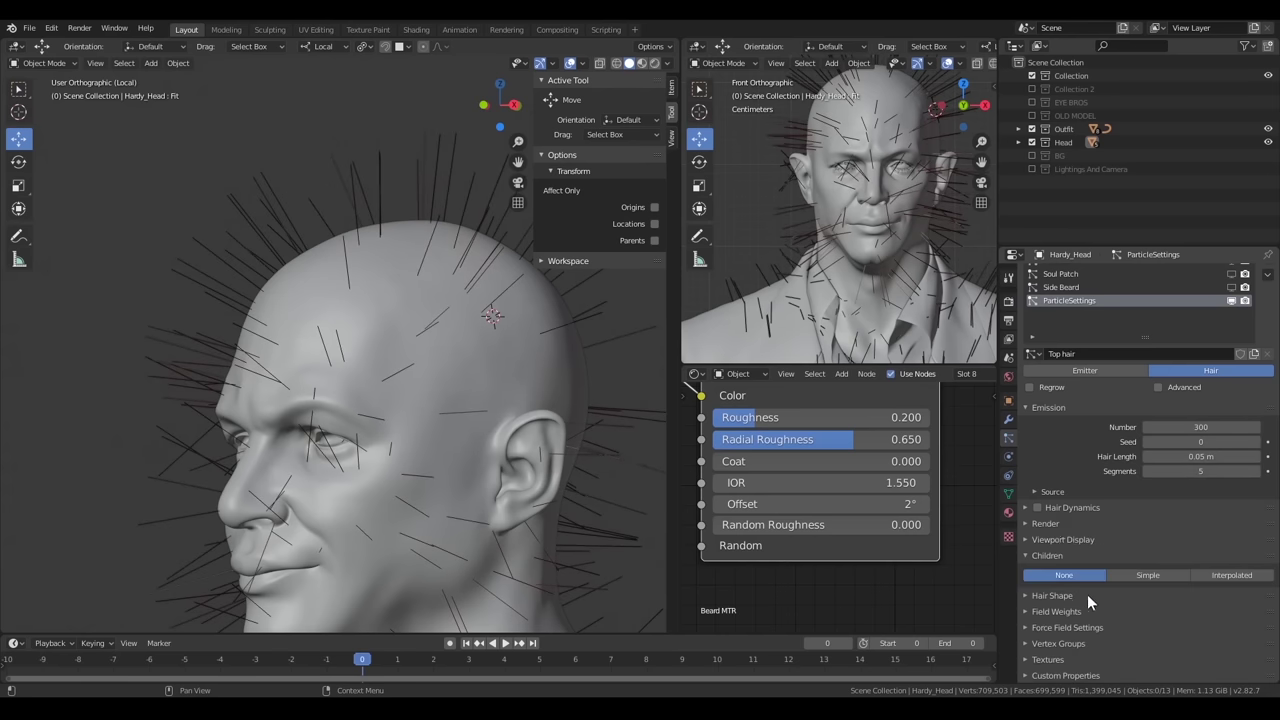
{"action": "left_click", "coordinate": [1058, 643]}
{"action": "scroll", "coordinate": [1184, 540], "scroll_direction": "down", "scroll_amount": 3}
{"action": "left_click", "coordinate": [1184, 537]}
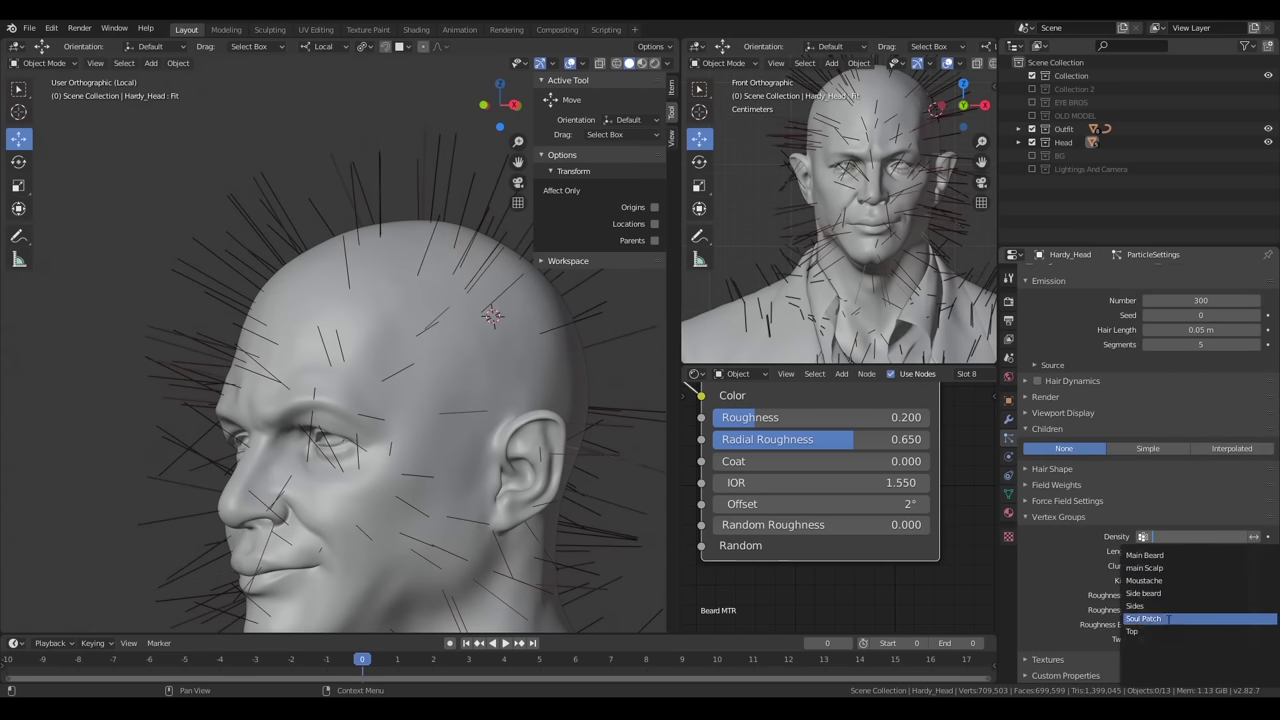
{"action": "type", "text": "to"}
{"action": "left_click", "coordinate": [1195, 555]}
{"action": "middle_click_drag", "start_coordinate": [417, 361], "coordinate": [330, 385]}
In point-select Particle Edit, select the strand roots, grow the selection, and subdivide
{"action": "scroll", "coordinate": [1088, 600], "scroll_direction": "up", "scroll_amount": 4}
{"action": "left_click", "coordinate": [35, 63]}
{"action": "left_click", "coordinate": [50, 172]}
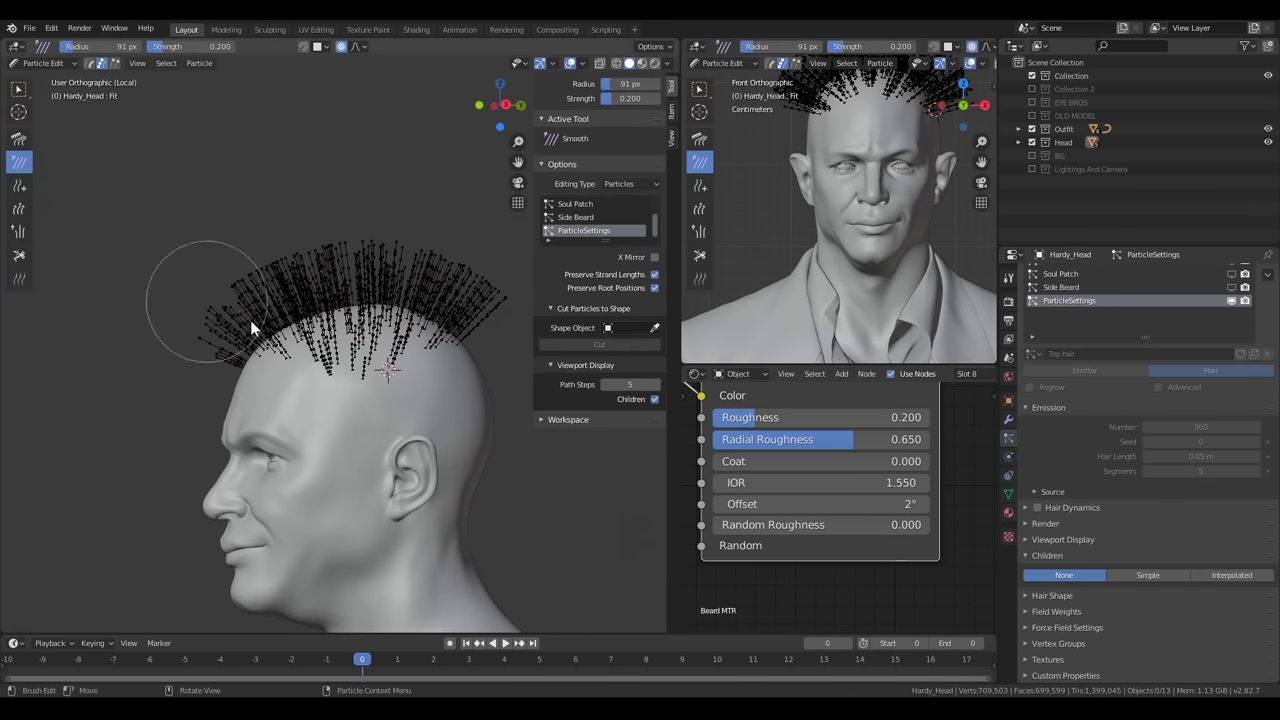
{"action": "scroll", "coordinate": [340, 449], "scroll_direction": "up", "scroll_amount": 5}
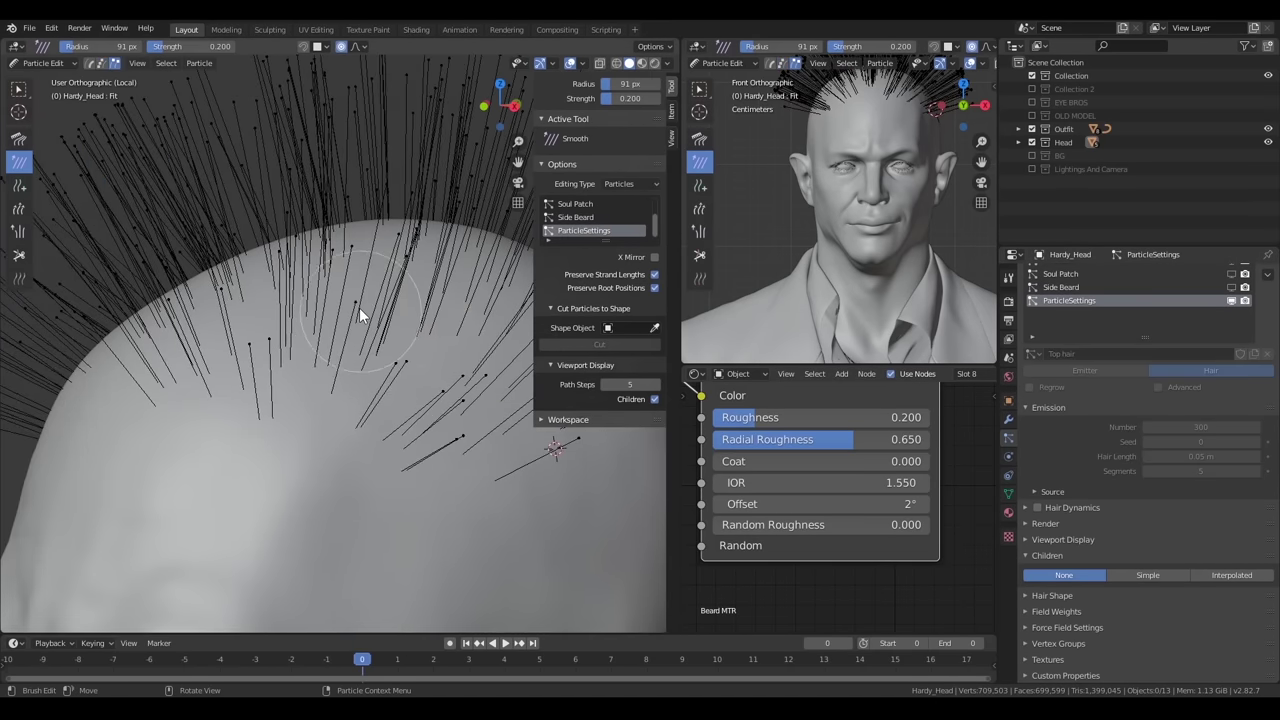
{"action": "left_click", "coordinate": [102, 63]}
{"action": "key", "text": "F3"}
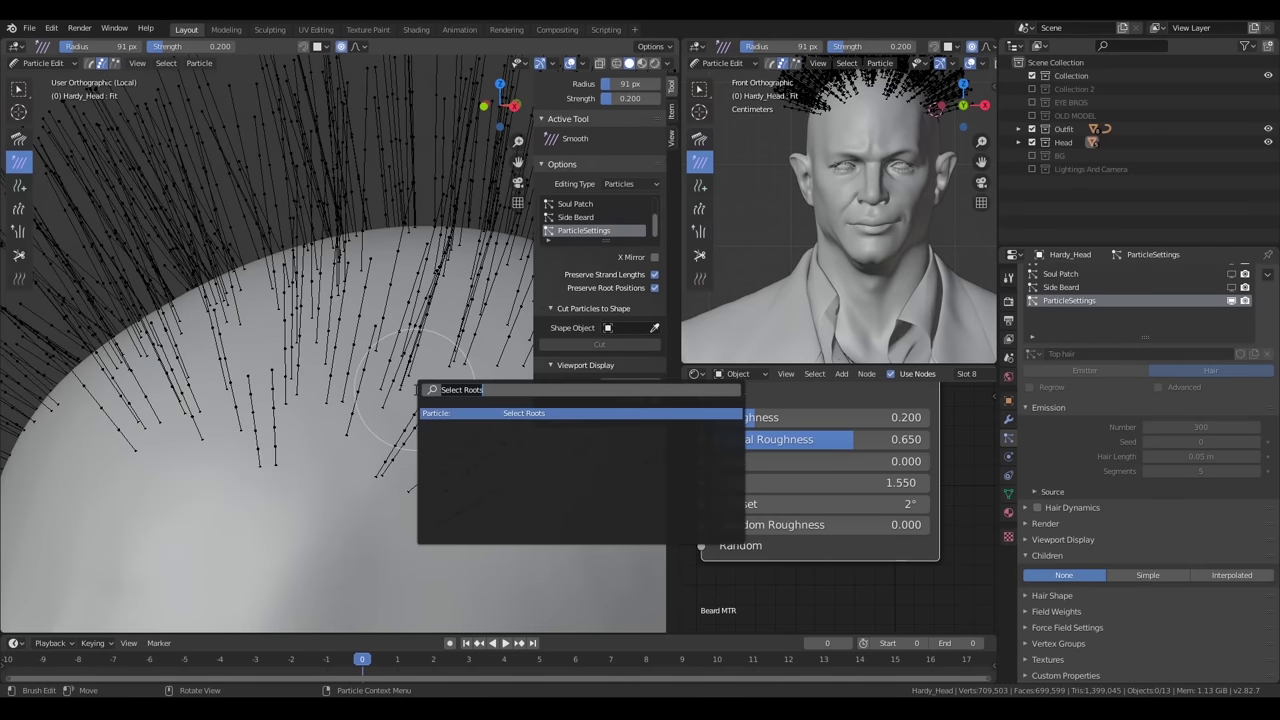
{"action": "key", "text": "Return"}
{"action": "key", "text": "w"}
{"action": "right_click", "coordinate": [412, 387]}
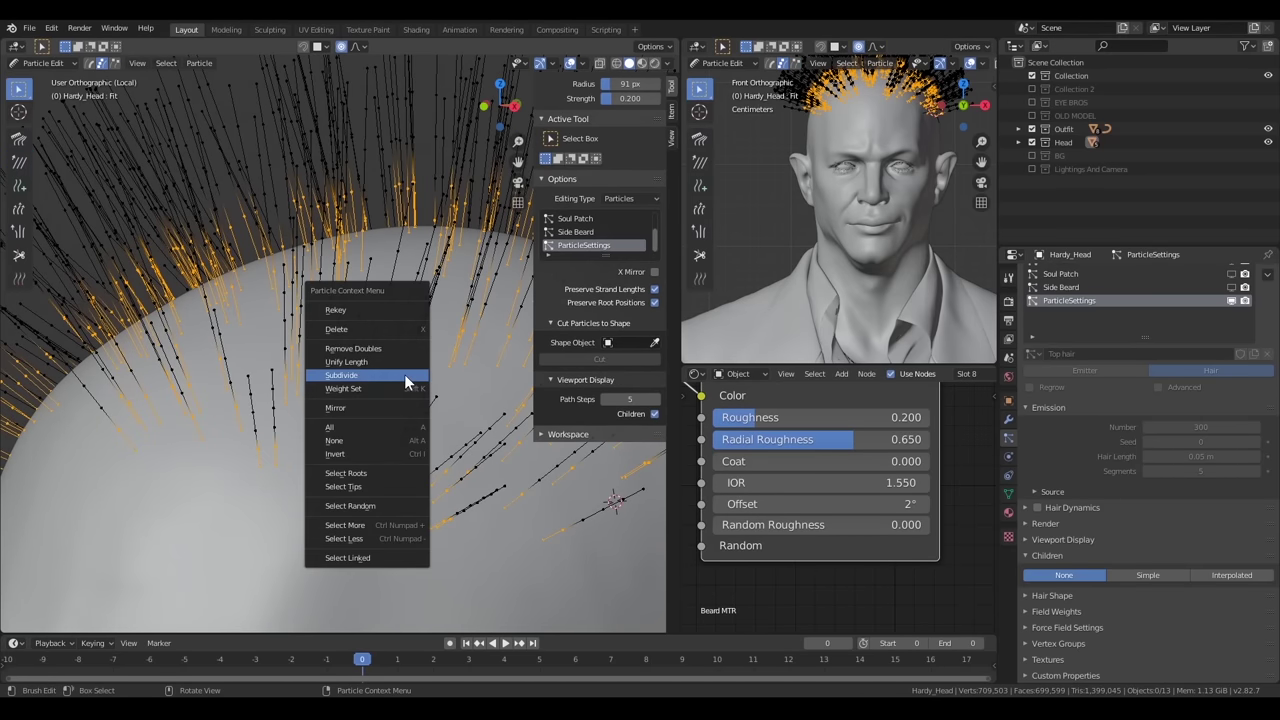
{"action": "left_click", "coordinate": [404, 374]}
Deselect all, set the Comb distance to 2 m, and sweep the top strands back
{"action": "scroll", "coordinate": [297, 313], "scroll_direction": "down", "scroll_amount": 5}
{"action": "key", "text": "alt+a"}
{"action": "key", "text": "KP_3"}
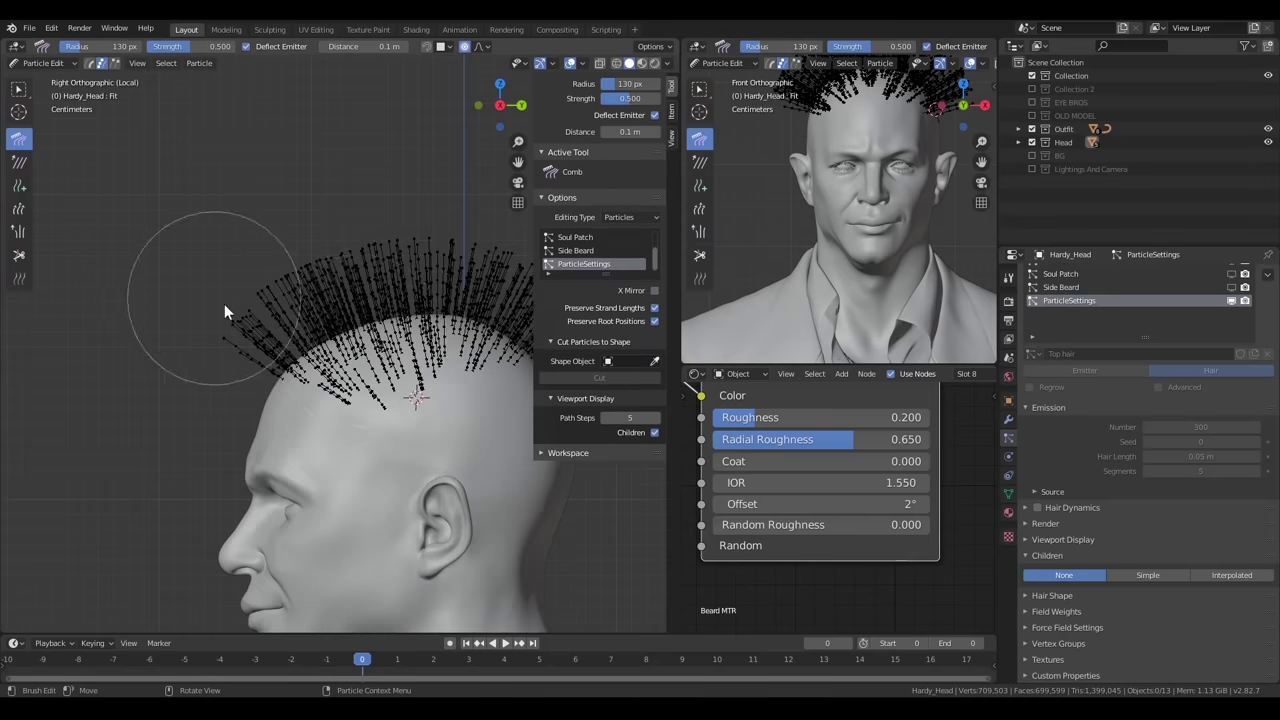
{"action": "double_click", "coordinate": [640, 132]}
{"action": "type", "text": "2"}
{"action": "key", "text": "Return"}
{"action": "mouse_move", "coordinate": [300, 300]}
{"action": "left_mouse_down"}
{"action": "mouse_move", "coordinate": [444, 234]}
{"action": "mouse_move", "coordinate": [114, 350]}
{"action": "mouse_move", "coordinate": [480, 300]}
{"action": "left_mouse_up"}
From the side view, comb the top strands further toward the back of the head
{"action": "scroll", "coordinate": [314, 398], "scroll_direction": "up", "scroll_amount": 2}
{"action": "key", "text": "KP_1"}
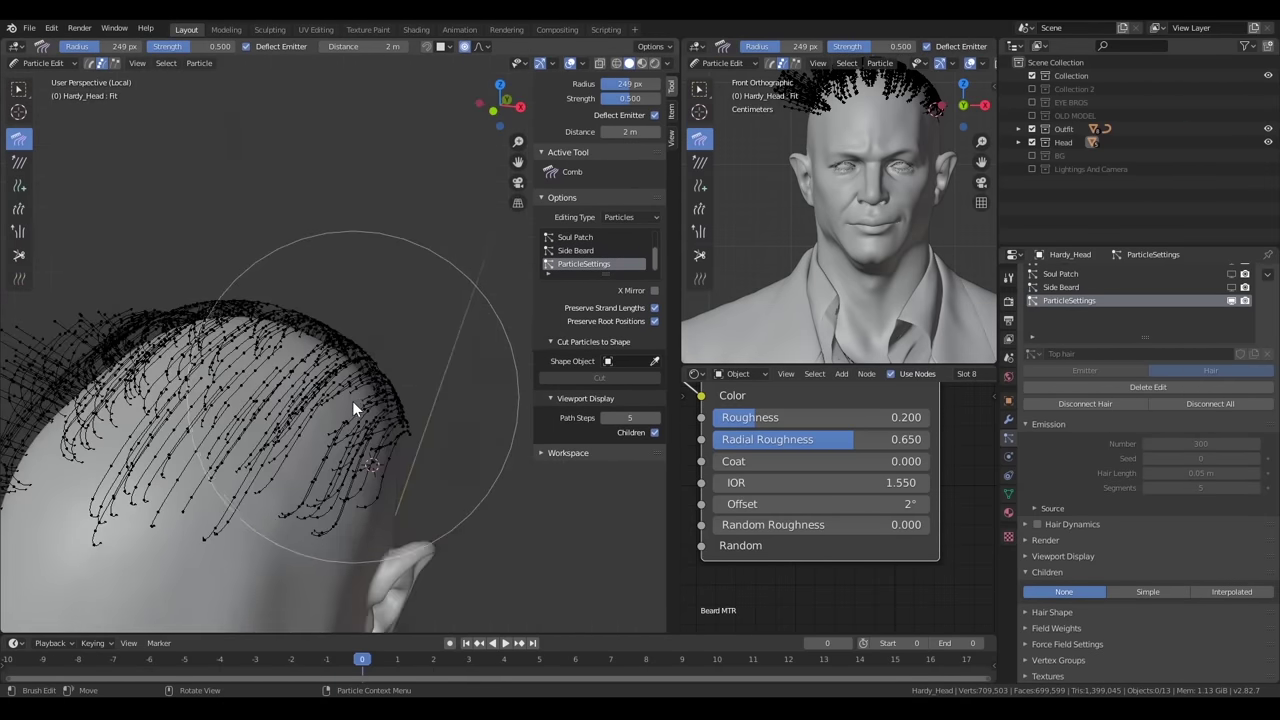
{"action": "scroll", "coordinate": [304, 350], "scroll_direction": "down", "scroll_amount": 2}
{"action": "key", "text": "ctrl+KP_3"}
{"action": "mouse_move", "coordinate": [300, 349]}
{"action": "left_mouse_down"}
{"action": "mouse_move", "coordinate": [448, 312]}
{"action": "mouse_move", "coordinate": [351, 318]}
{"action": "mouse_move", "coordinate": [228, 368]}
{"action": "mouse_move", "coordinate": [300, 445]}
{"action": "left_mouse_up"}
{"action": "mouse_move", "coordinate": [300, 445]}
{"action": "middle_mouse_down"}
{"action": "mouse_move", "coordinate": [405, 335]}
{"action": "mouse_move", "coordinate": [289, 437]}
{"action": "middle_mouse_up"}
Comb the back and side strands of the head into swept clumps
{"action": "mouse_move", "coordinate": [386, 438]}
{"action": "middle_mouse_down"}
{"action": "mouse_move", "coordinate": [400, 399]}
{"action": "mouse_move", "coordinate": [461, 481]}
{"action": "middle_mouse_up"}
{"action": "mouse_move", "coordinate": [461, 481]}
{"action": "left_mouse_down"}
{"action": "mouse_move", "coordinate": [389, 491]}
{"action": "mouse_move", "coordinate": [294, 480]}
{"action": "left_mouse_up"}
{"action": "mouse_move", "coordinate": [294, 480]}
{"action": "middle_mouse_down"}
{"action": "mouse_move", "coordinate": [337, 531]}
{"action": "mouse_move", "coordinate": [241, 472]}
{"action": "mouse_move", "coordinate": [220, 410]}
{"action": "mouse_move", "coordinate": [447, 363]}
{"action": "middle_mouse_up"}
{"action": "left_click_drag", "start_coordinate": [447, 363], "coordinate": [413, 409]}
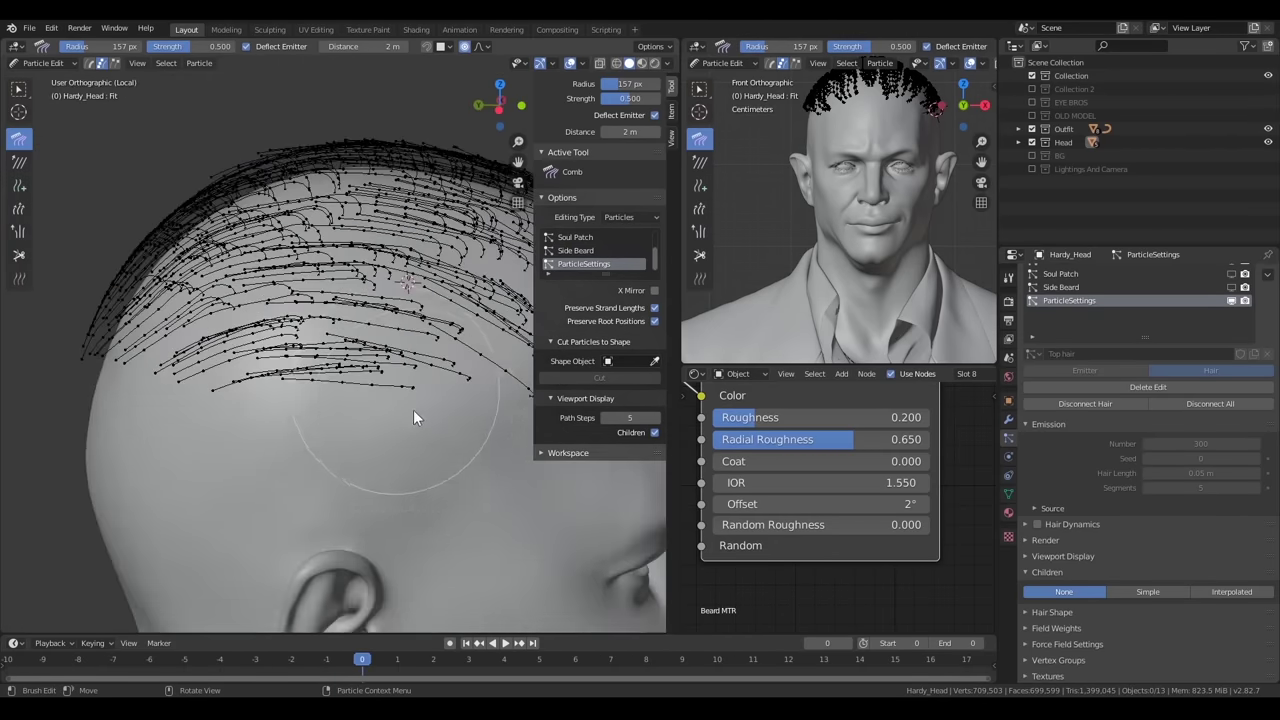
{"action": "mouse_move", "coordinate": [413, 409]}
{"action": "middle_mouse_down"}
{"action": "mouse_move", "coordinate": [327, 397]}
{"action": "mouse_move", "coordinate": [148, 419]}
{"action": "mouse_move", "coordinate": [400, 365]}
{"action": "middle_mouse_up"}
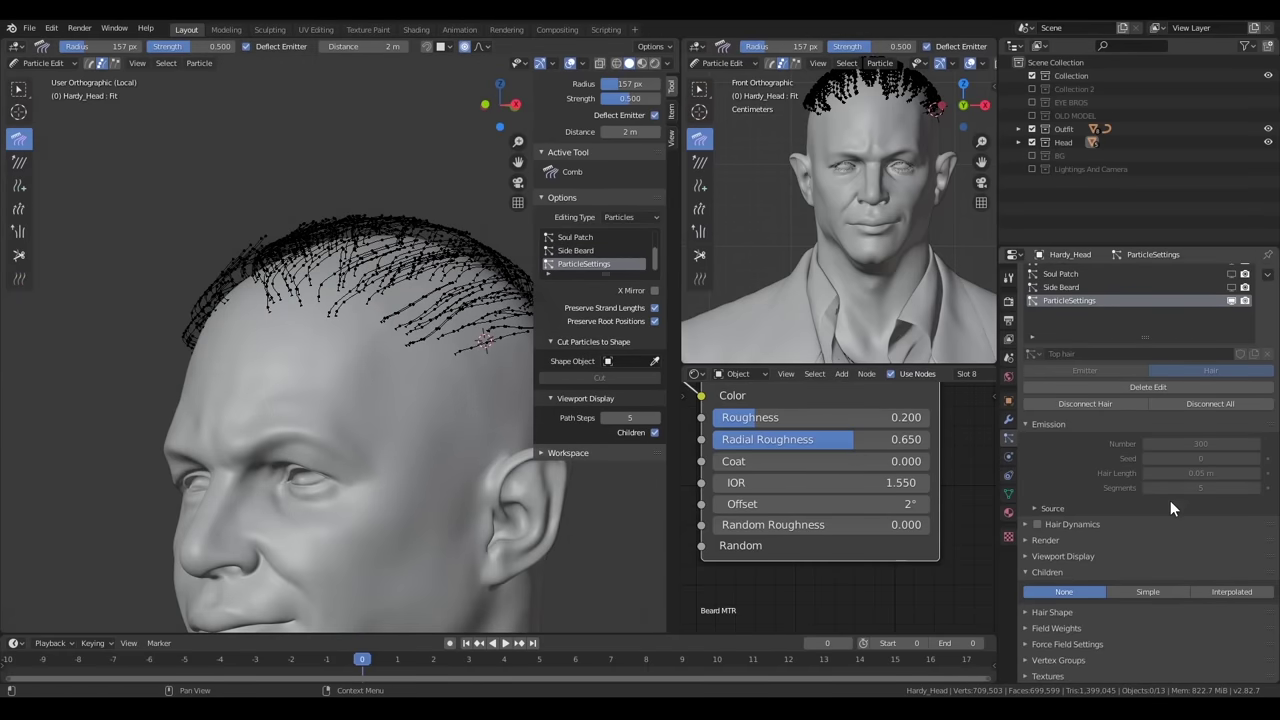
Turn on Interpolated children for the top hair
{"action": "left_click", "coordinate": [1231, 591]}
{"action": "middle_click_drag", "start_coordinate": [344, 453], "coordinate": [220, 378]}
{"action": "scroll", "coordinate": [433, 377], "scroll_direction": "up", "scroll_amount": 5}
{"action": "scroll", "coordinate": [433, 377], "scroll_direction": "up", "scroll_amount": 2}
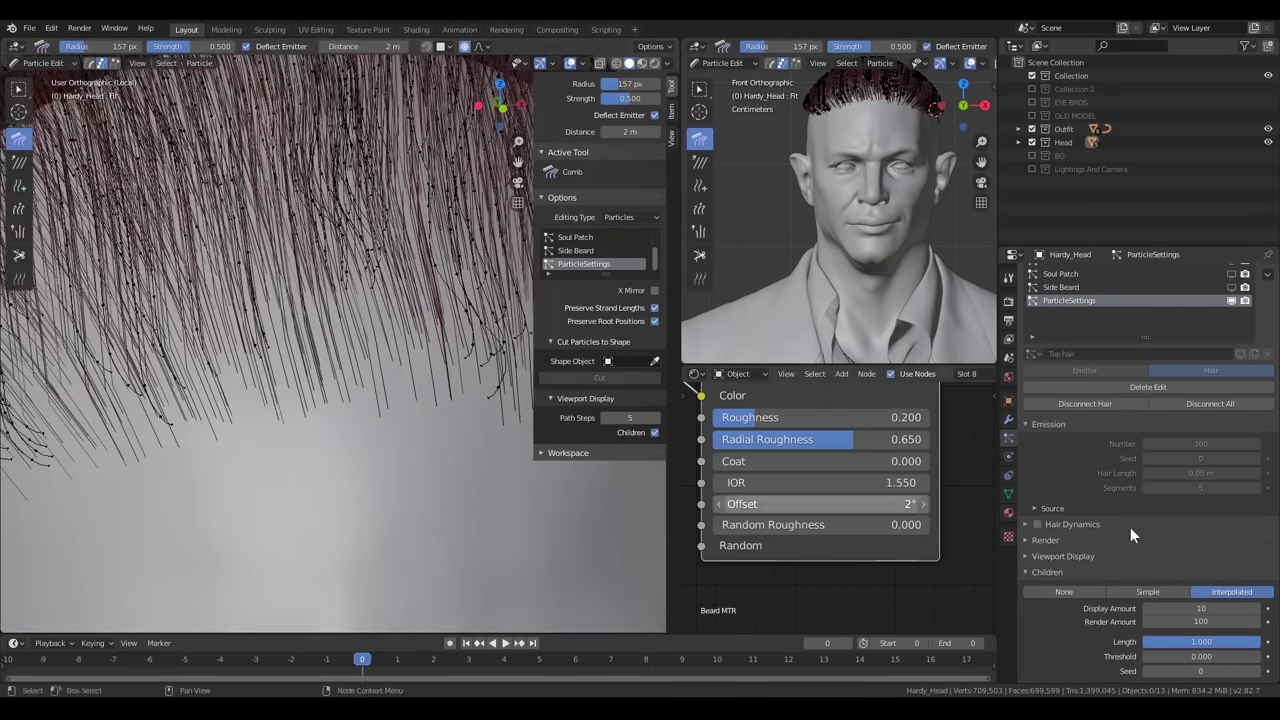
{"action": "scroll", "coordinate": [1130, 527], "scroll_direction": "down", "scroll_amount": 2}
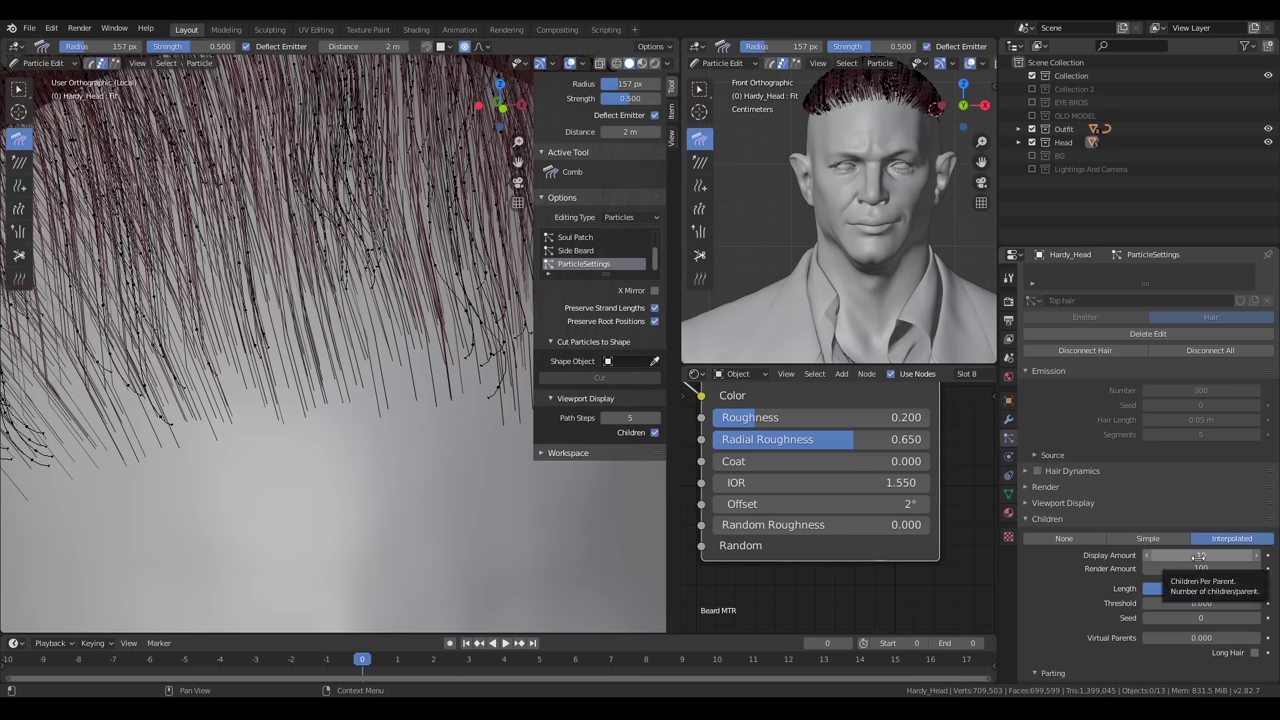
Adjust the child Display Amount, first to 20, ending at 10, and inspect the denser hair
{"action": "left_click", "coordinate": [1193, 557]}
{"action": "type", "text": "20"}
{"action": "key", "text": "Return"}
{"action": "scroll", "coordinate": [340, 370], "scroll_direction": "down", "scroll_amount": 5}
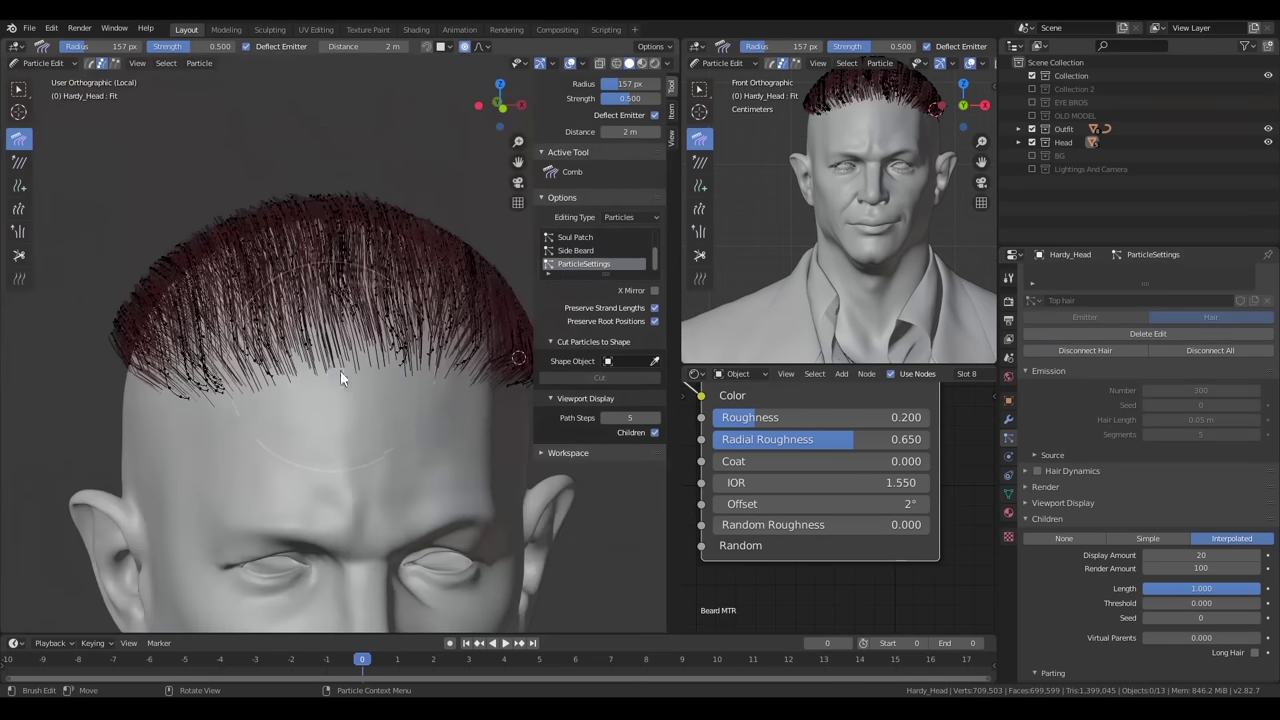
{"action": "scroll", "coordinate": [278, 381], "scroll_direction": "up", "scroll_amount": 3}
{"action": "middle_click_drag", "start_coordinate": [278, 381], "coordinate": [375, 370]}
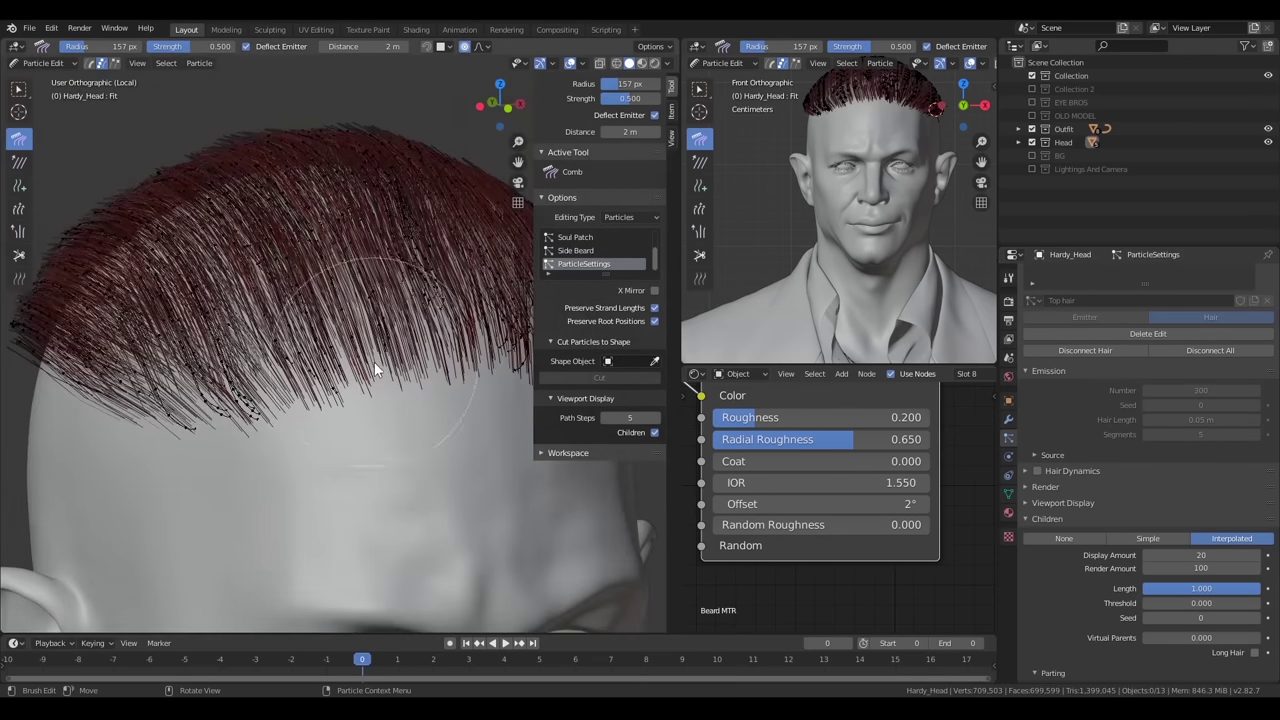
{"action": "left_click", "coordinate": [1200, 555]}
Collapse Children, expand the hair Viewport Display settings, and check side and top views
{"action": "left_click", "coordinate": [1045, 519]}
{"action": "key", "text": "KP_3"}
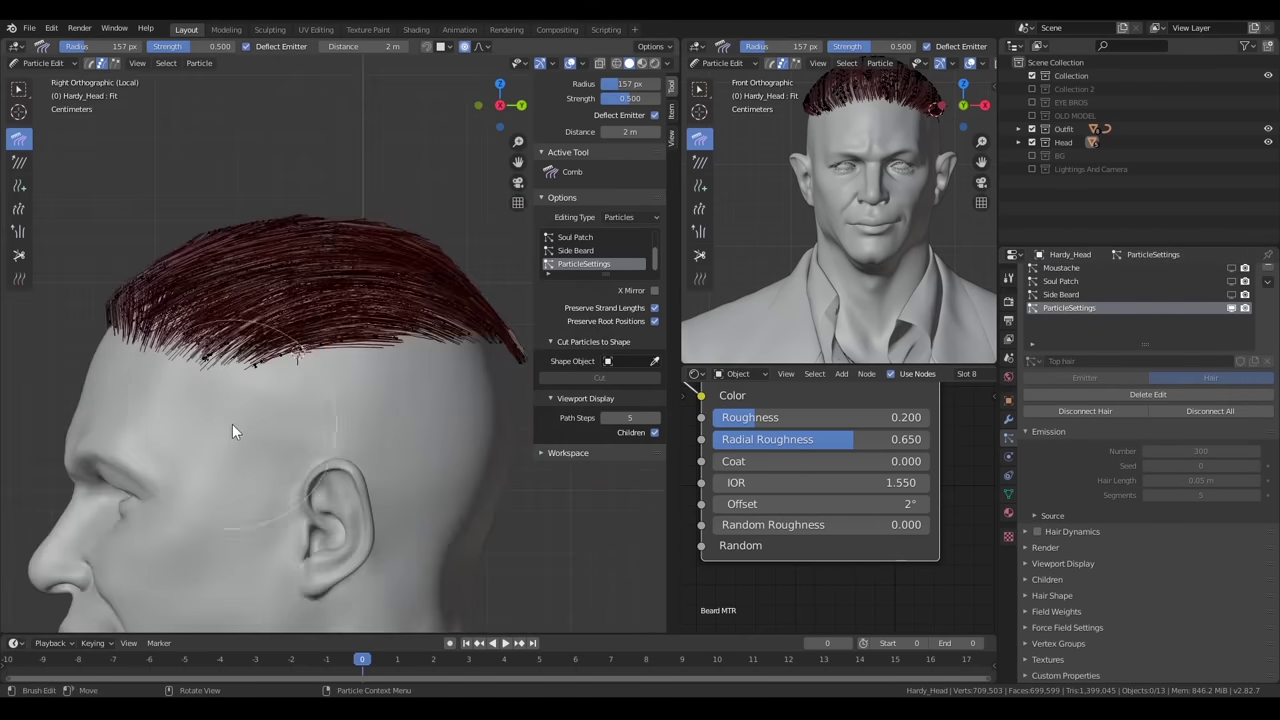
{"action": "scroll", "coordinate": [232, 424], "scroll_direction": "up", "scroll_amount": 4}
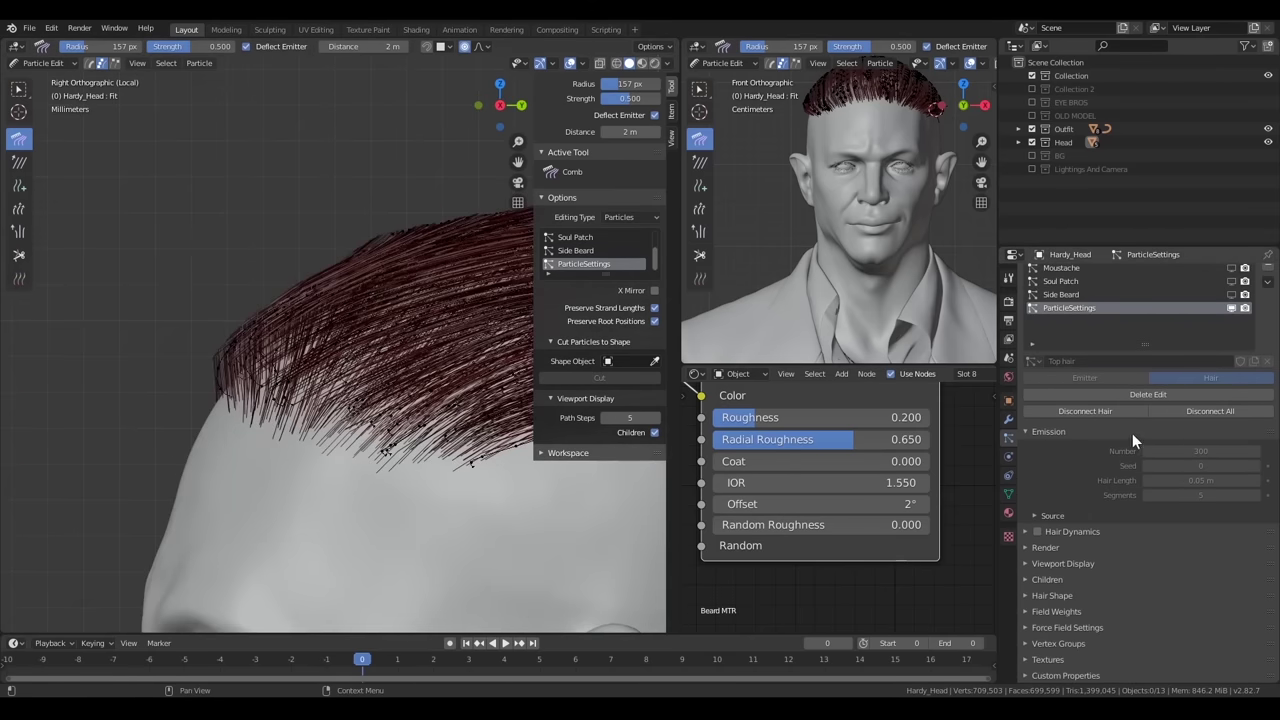
{"action": "left_click", "coordinate": [1061, 562]}
{"action": "key", "text": "KP_7"}
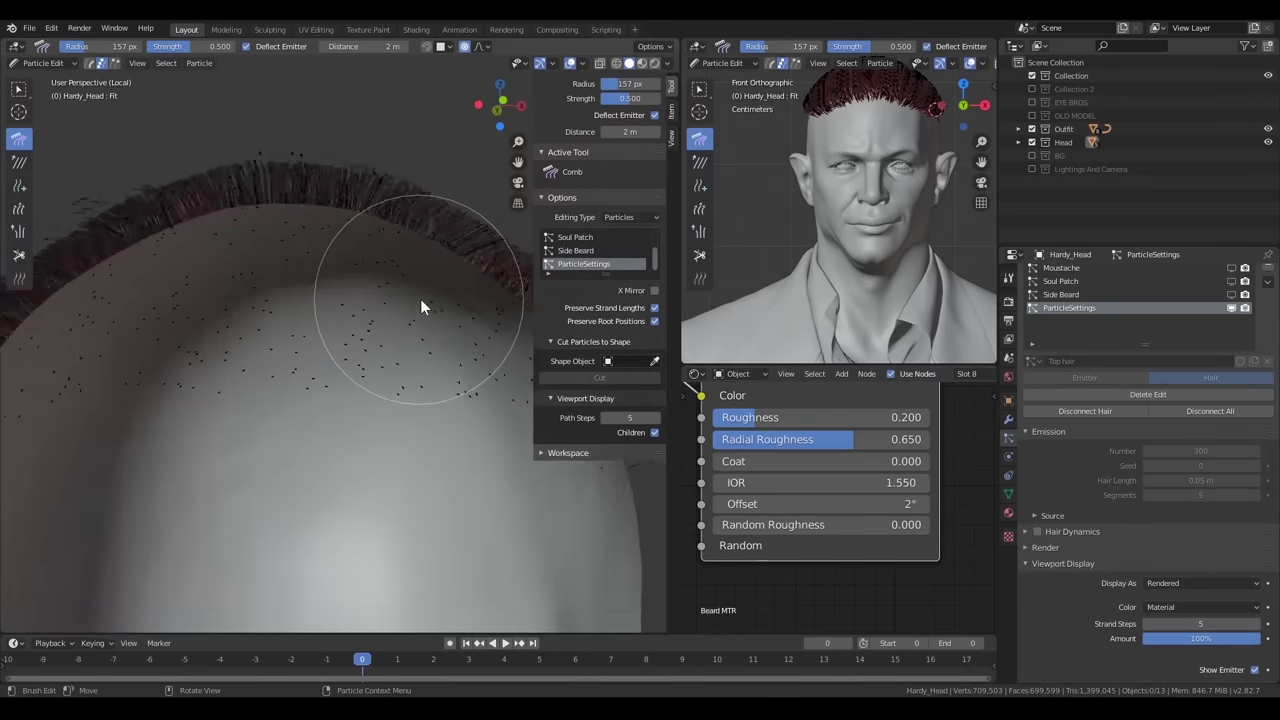
Inspect the top hair from the front, side and behind the head
{"action": "key", "text": "KP_1"}
{"action": "key", "text": "KP_3"}
{"action": "scroll", "coordinate": [340, 275], "scroll_direction": "down", "scroll_amount": 3}
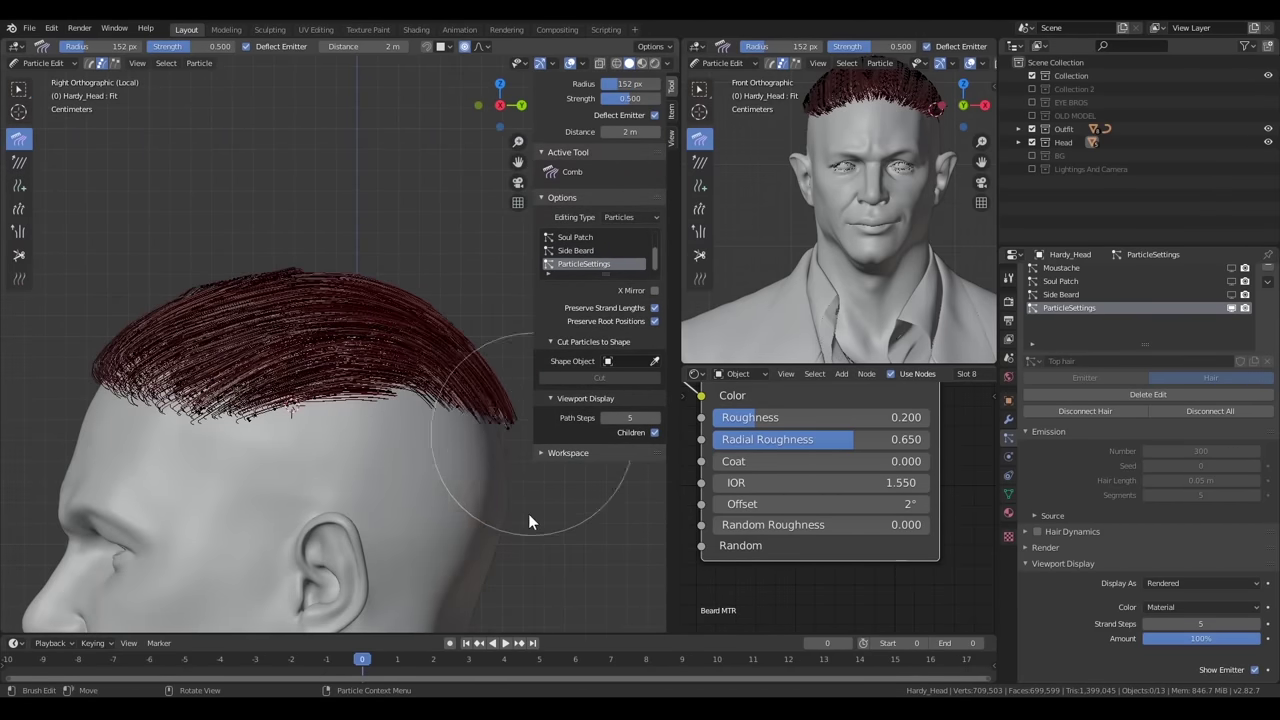
{"action": "middle_click_drag", "start_coordinate": [128, 173], "coordinate": [188, 243], "text": "shift"}
{"action": "mouse_move", "coordinate": [540, 532]}
{"action": "middle_mouse_down"}
{"action": "mouse_move", "coordinate": [242, 393]}
{"action": "mouse_move", "coordinate": [234, 431]}
{"action": "mouse_move", "coordinate": [190, 442]}
{"action": "middle_mouse_up"}
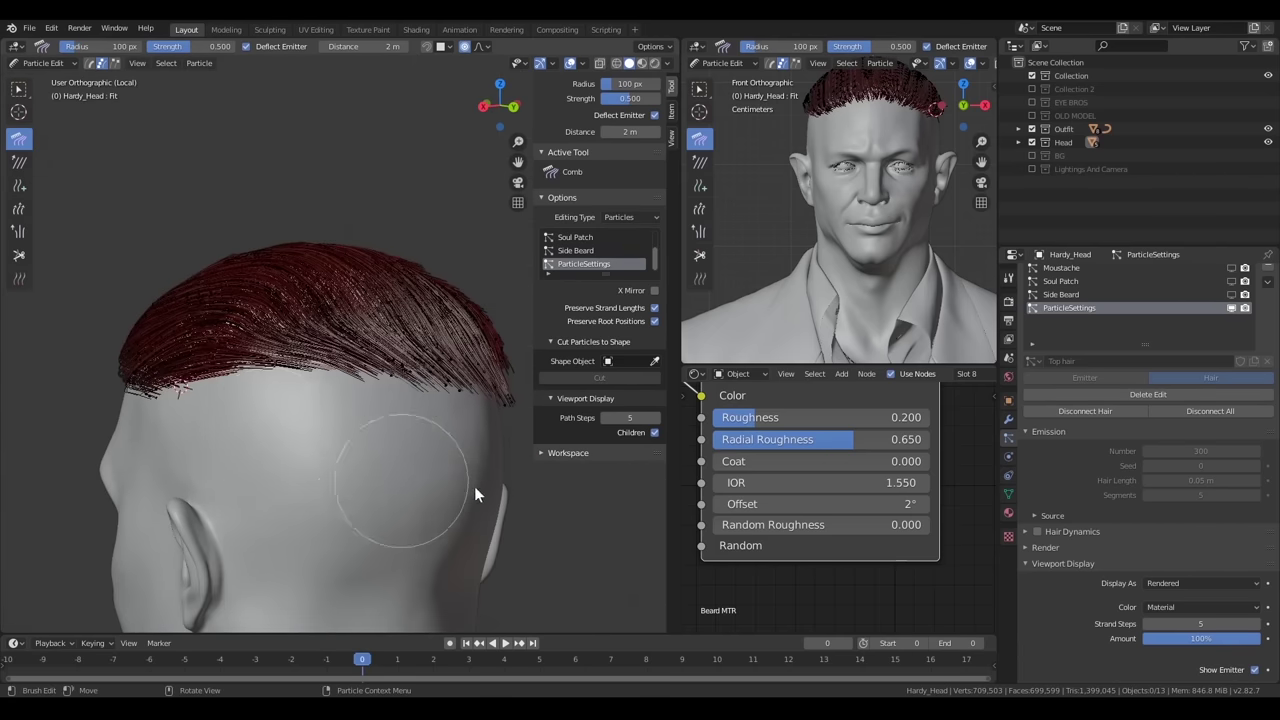
{"action": "middle_click_drag", "start_coordinate": [474, 486], "coordinate": [465, 450]}
{"action": "mouse_move", "coordinate": [425, 503]}
{"action": "middle_mouse_down"}
{"action": "mouse_move", "coordinate": [329, 434]}
{"action": "mouse_move", "coordinate": [408, 420]}
{"action": "mouse_move", "coordinate": [417, 431]}
{"action": "mouse_move", "coordinate": [310, 381]}
{"action": "middle_mouse_up"}
Enlarge the comb brush and comb the front hairline back in camera view
{"action": "key", "text": "f"}
{"action": "left_click", "coordinate": [412, 340]}
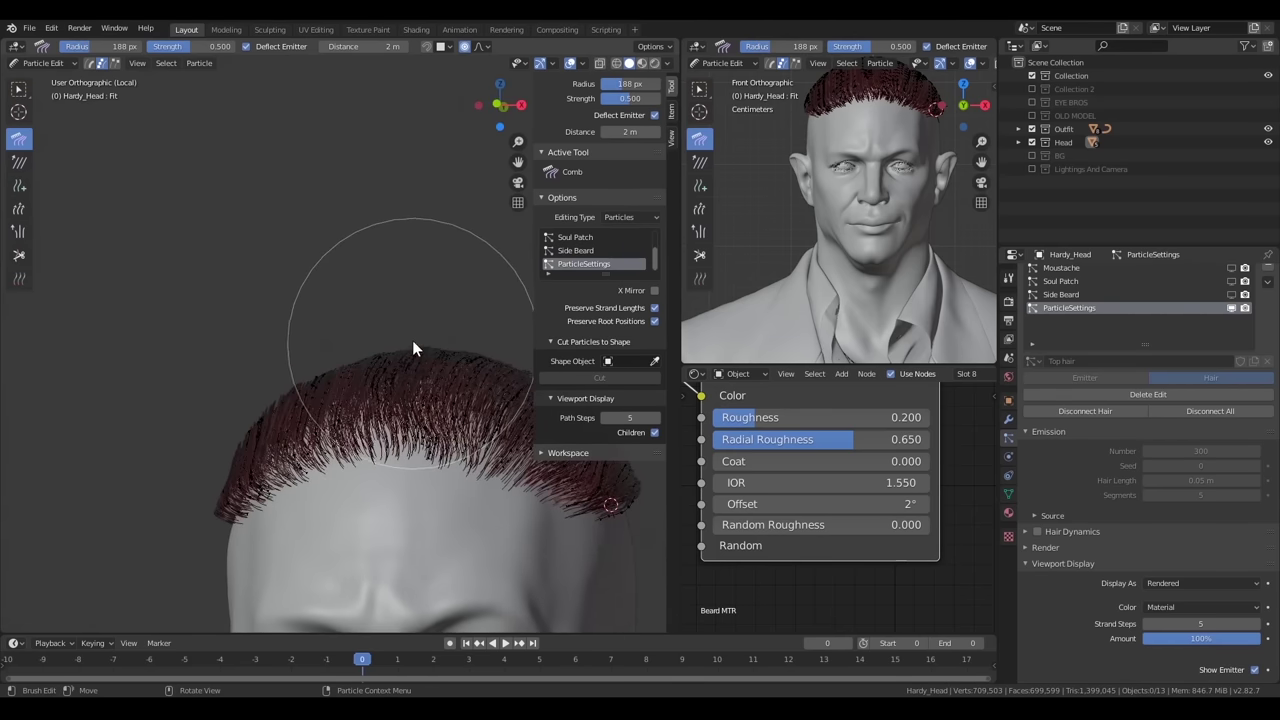
{"action": "scroll", "coordinate": [889, 241], "scroll_direction": "up", "scroll_amount": 3}
{"action": "scroll", "coordinate": [889, 241], "scroll_direction": "up", "scroll_amount": 2}
{"action": "scroll", "coordinate": [282, 416], "scroll_direction": "up", "scroll_amount": 2}
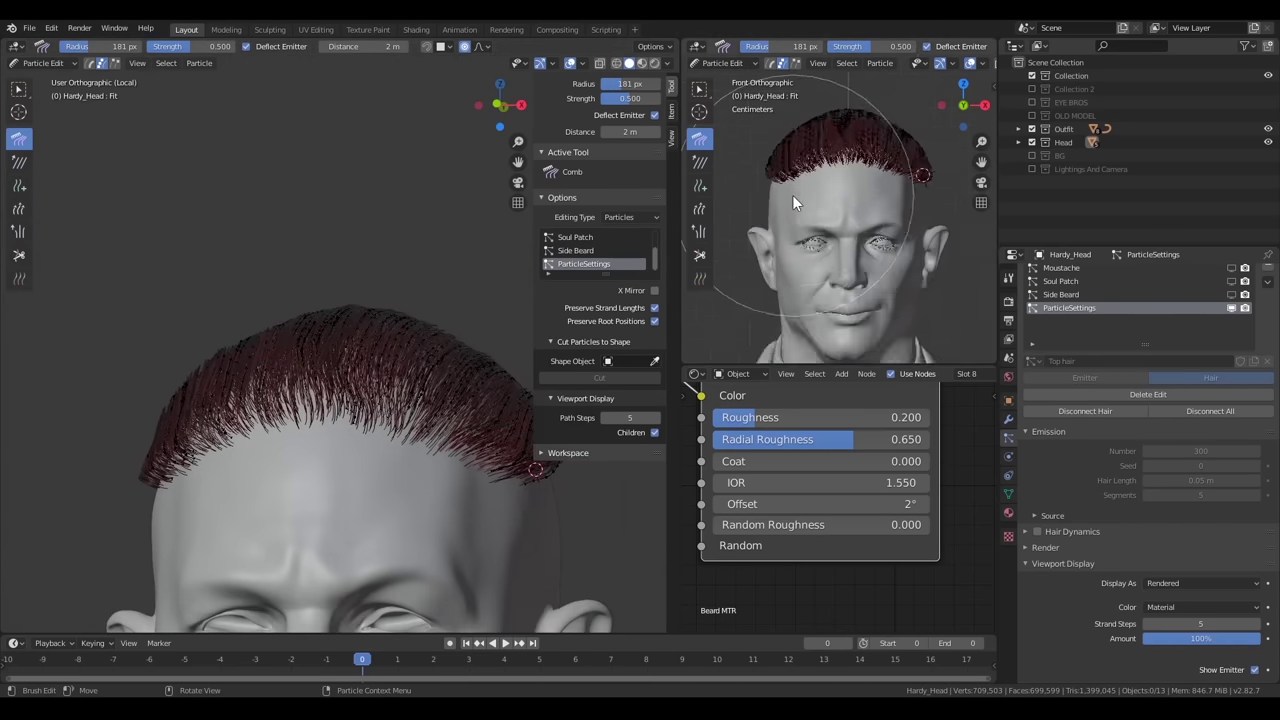
{"action": "key", "text": "KP_0"}
{"action": "mouse_move", "coordinate": [876, 256]}
{"action": "middle_mouse_down"}
{"action": "mouse_move", "coordinate": [830, 181]}
{"action": "mouse_move", "coordinate": [851, 249]}
{"action": "middle_mouse_up"}
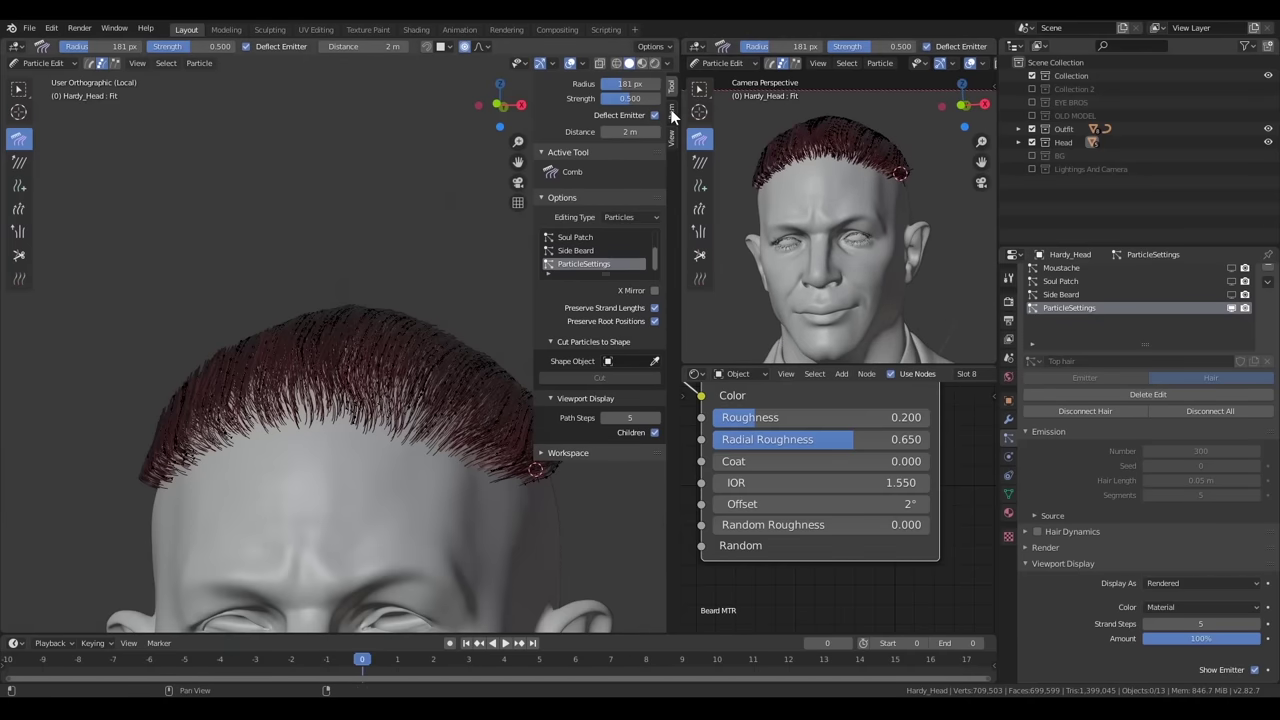
{"action": "left_click", "coordinate": [699, 111]}
{"action": "left_click", "coordinate": [699, 140]}
Orbit around the sides and top, resizing the comb brush for the side hair
{"action": "mouse_move", "coordinate": [322, 355]}
{"action": "middle_mouse_down"}
{"action": "mouse_move", "coordinate": [184, 399]}
{"action": "mouse_move", "coordinate": [413, 430]}
{"action": "mouse_move", "coordinate": [410, 244]}
{"action": "middle_mouse_up"}
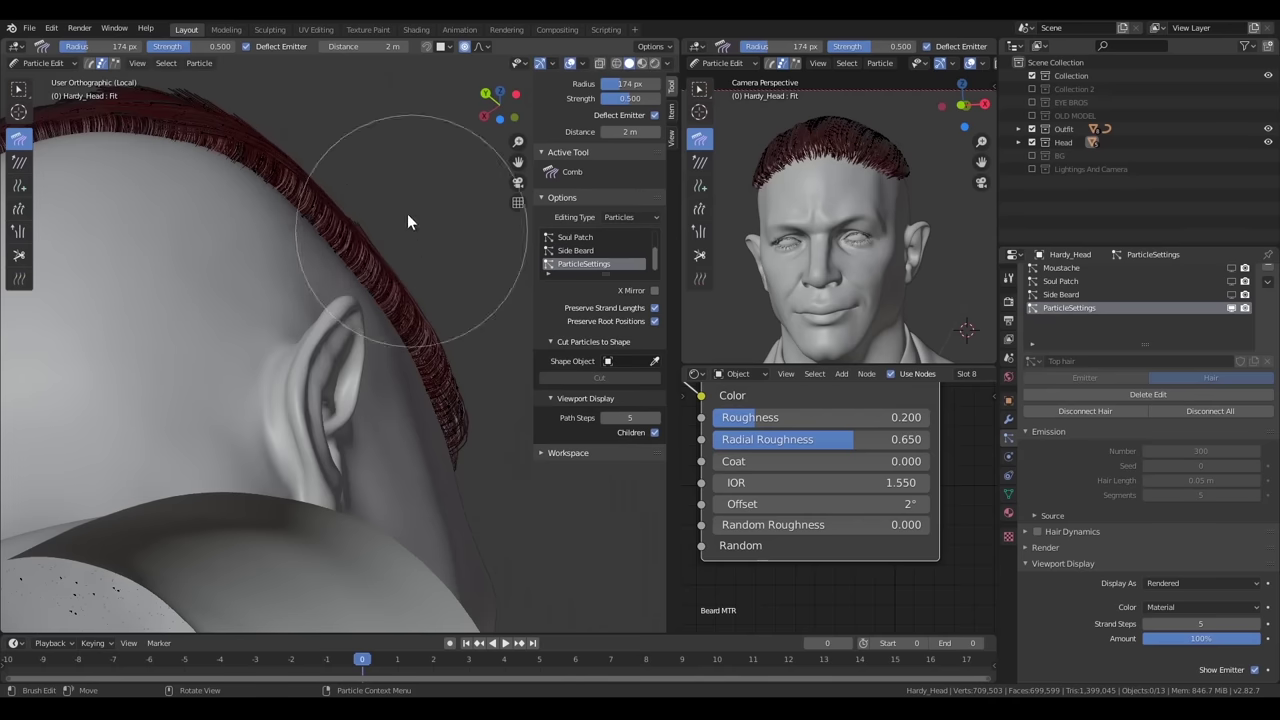
{"action": "key", "text": "f"}
{"action": "left_click", "coordinate": [476, 255]}
{"action": "key", "text": "f"}
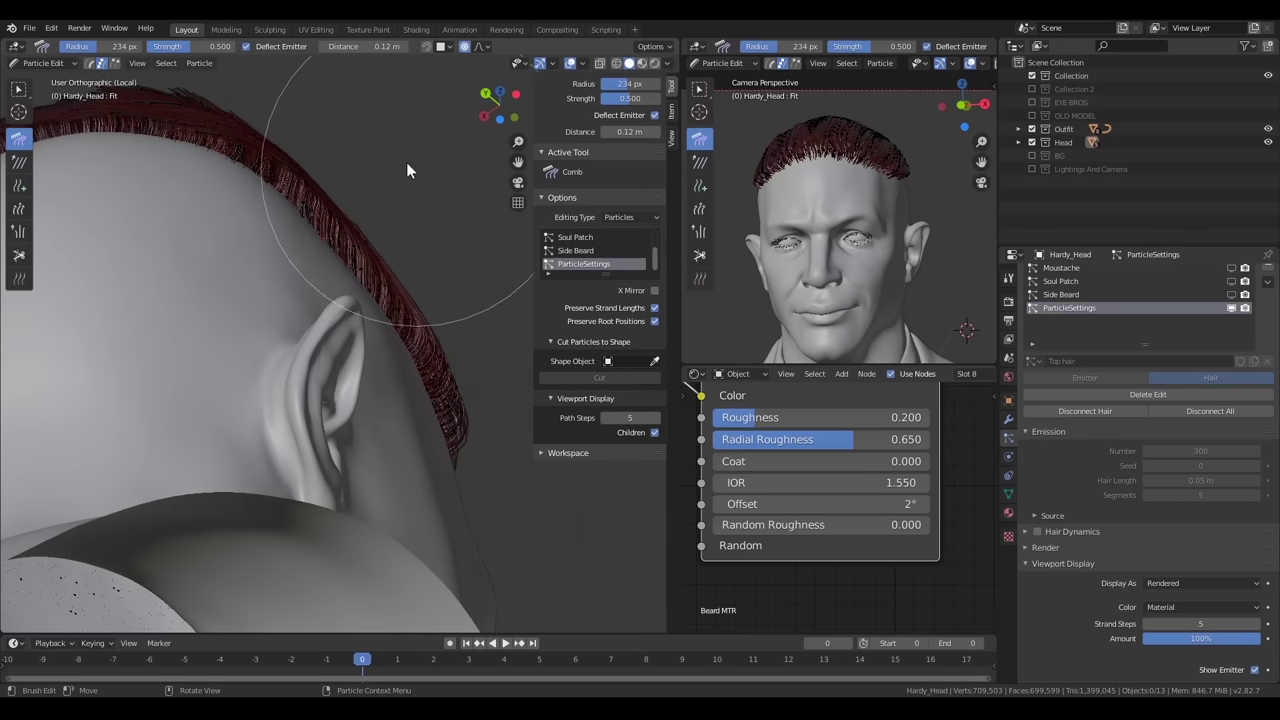
{"action": "left_click", "coordinate": [285, 127]}
{"action": "mouse_move", "coordinate": [285, 127]}
{"action": "middle_mouse_down"}
{"action": "mouse_move", "coordinate": [174, 380]}
{"action": "mouse_move", "coordinate": [303, 394]}
{"action": "mouse_move", "coordinate": [62, 397]}
{"action": "middle_mouse_up"}
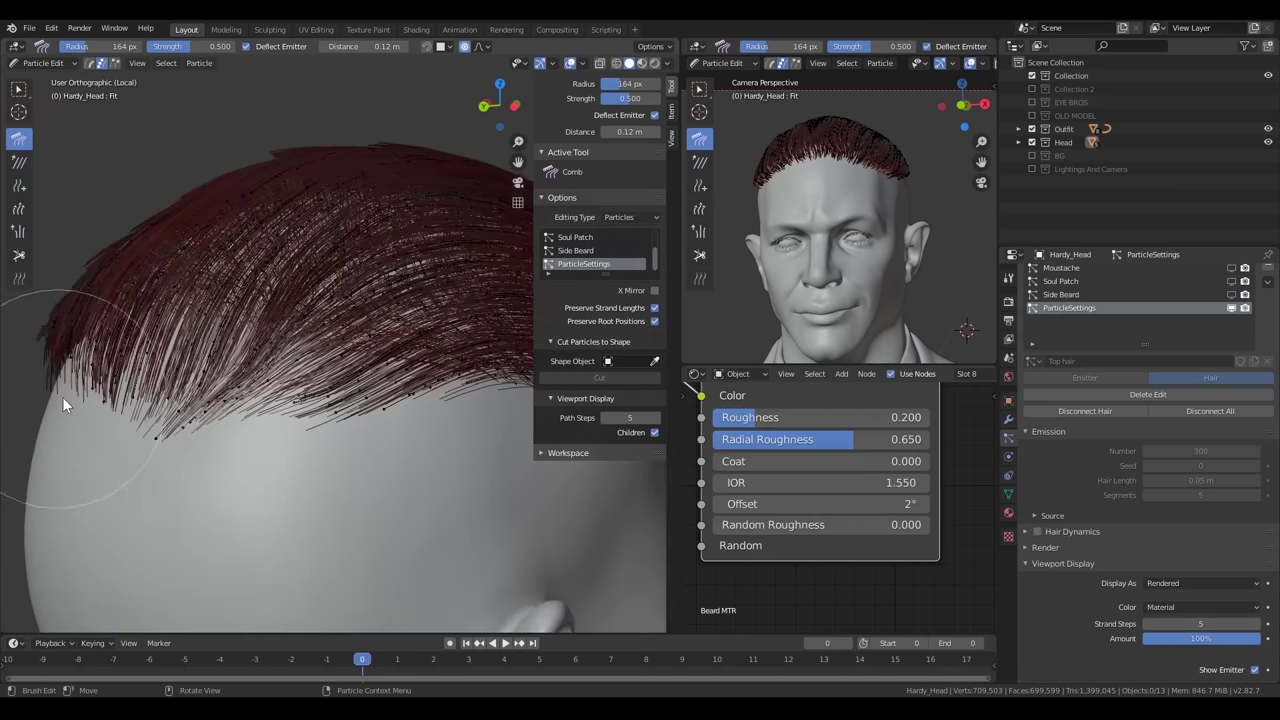
{"action": "key", "text": "f"}
{"action": "left_click", "coordinate": [182, 545]}
Resize the comb brush and comb the hair on the side of the head
{"action": "mouse_move", "coordinate": [182, 545]}
{"action": "middle_mouse_down"}
{"action": "mouse_move", "coordinate": [434, 464]}
{"action": "mouse_move", "coordinate": [335, 447]}
{"action": "mouse_move", "coordinate": [298, 396]}
{"action": "mouse_move", "coordinate": [327, 373]}
{"action": "mouse_move", "coordinate": [240, 332]}
{"action": "middle_mouse_up"}
{"action": "key", "text": "f"}
{"action": "left_click", "coordinate": [330, 466]}
{"action": "key", "text": "f"}
{"action": "left_click", "coordinate": [212, 406]}
{"action": "mouse_move", "coordinate": [212, 406]}
{"action": "middle_mouse_down"}
{"action": "mouse_move", "coordinate": [258, 372]}
{"action": "mouse_move", "coordinate": [374, 392]}
{"action": "mouse_move", "coordinate": [231, 327]}
{"action": "mouse_move", "coordinate": [566, 141]}
{"action": "middle_mouse_up"}
{"action": "key", "text": "f"}
{"action": "left_click", "coordinate": [251, 347]}
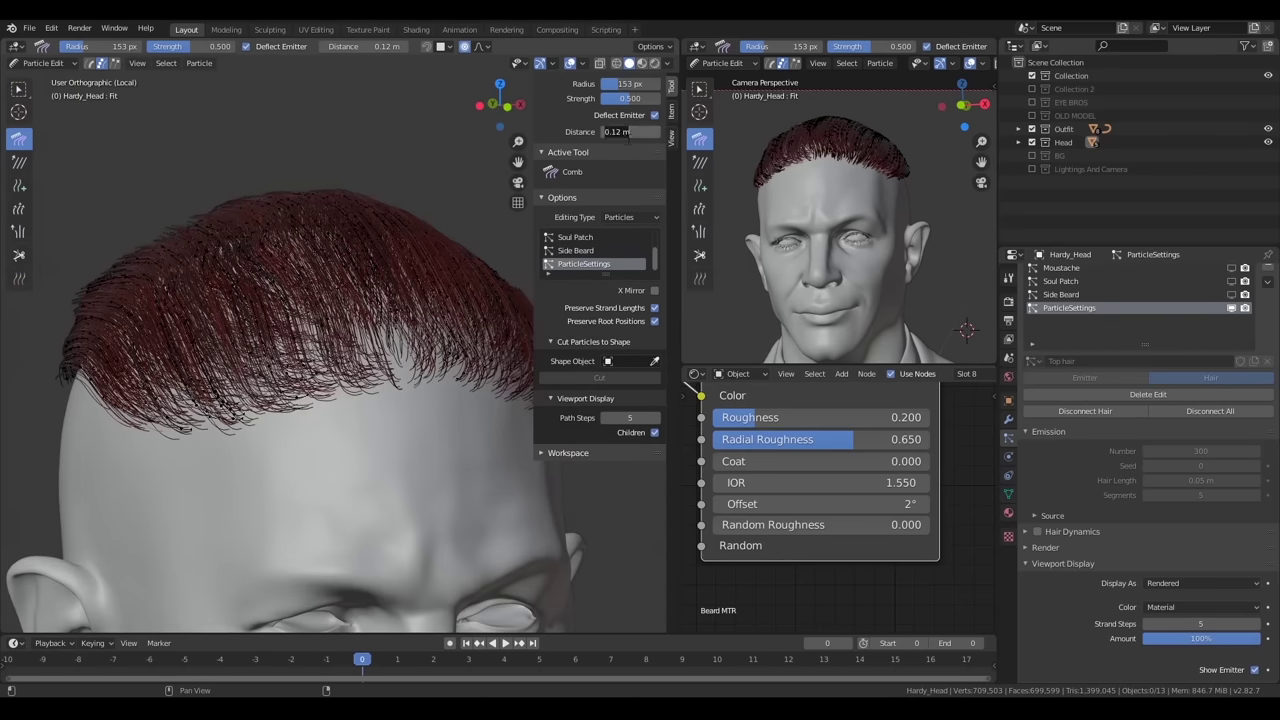
{"action": "left_click_drag", "start_coordinate": [620, 131], "coordinate": [640, 131]}
Comb the top hair toward the back and the back hair down into place
{"action": "mouse_move", "coordinate": [387, 337]}
{"action": "middle_mouse_down"}
{"action": "mouse_move", "coordinate": [636, 131]}
{"action": "mouse_move", "coordinate": [394, 346]}
{"action": "mouse_move", "coordinate": [429, 391]}
{"action": "mouse_move", "coordinate": [362, 287]}
{"action": "middle_mouse_up"}
{"action": "key", "text": "f"}
{"action": "left_click", "coordinate": [440, 388]}
{"action": "middle_click_drag", "start_coordinate": [104, 264], "coordinate": [141, 269]}
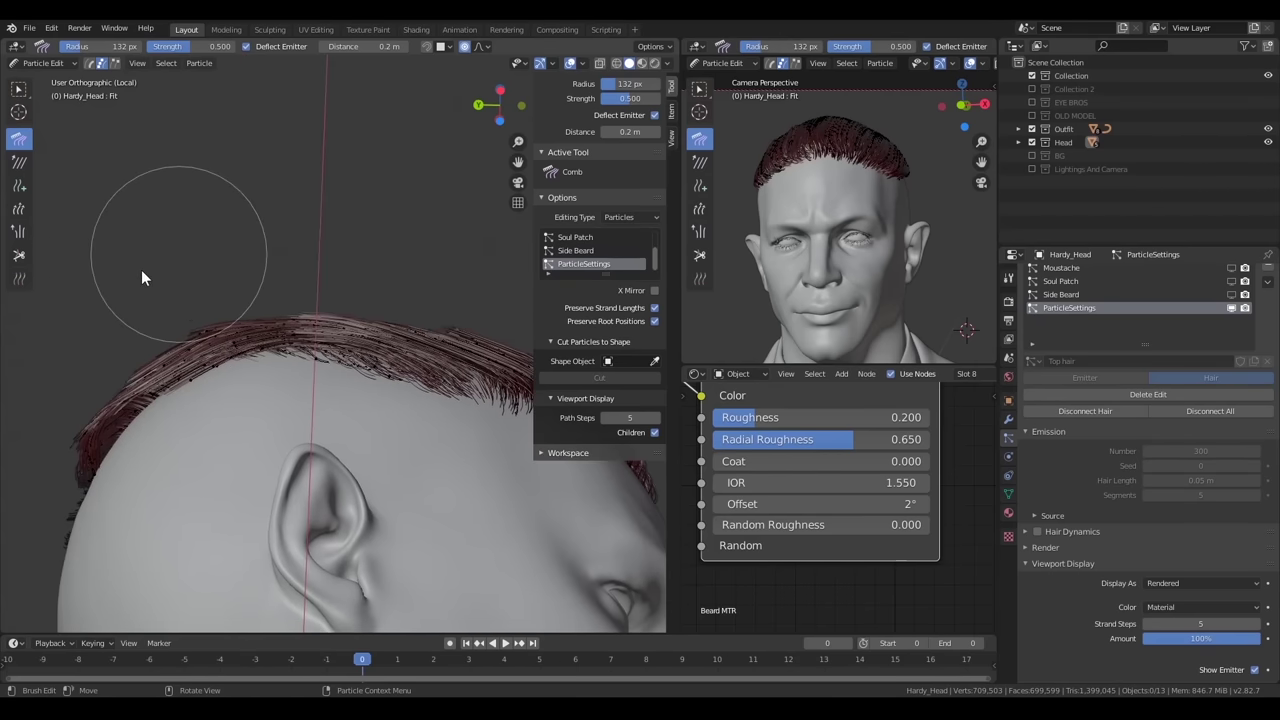
{"action": "mouse_move", "coordinate": [400, 280]}
{"action": "middle_mouse_down"}
{"action": "mouse_move", "coordinate": [240, 382]}
{"action": "mouse_move", "coordinate": [293, 482]}
{"action": "mouse_move", "coordinate": [304, 444]}
{"action": "mouse_move", "coordinate": [290, 426]}
{"action": "mouse_move", "coordinate": [284, 449]}
{"action": "middle_mouse_up"}
{"action": "key", "text": "f"}
{"action": "left_click", "coordinate": [400, 522]}
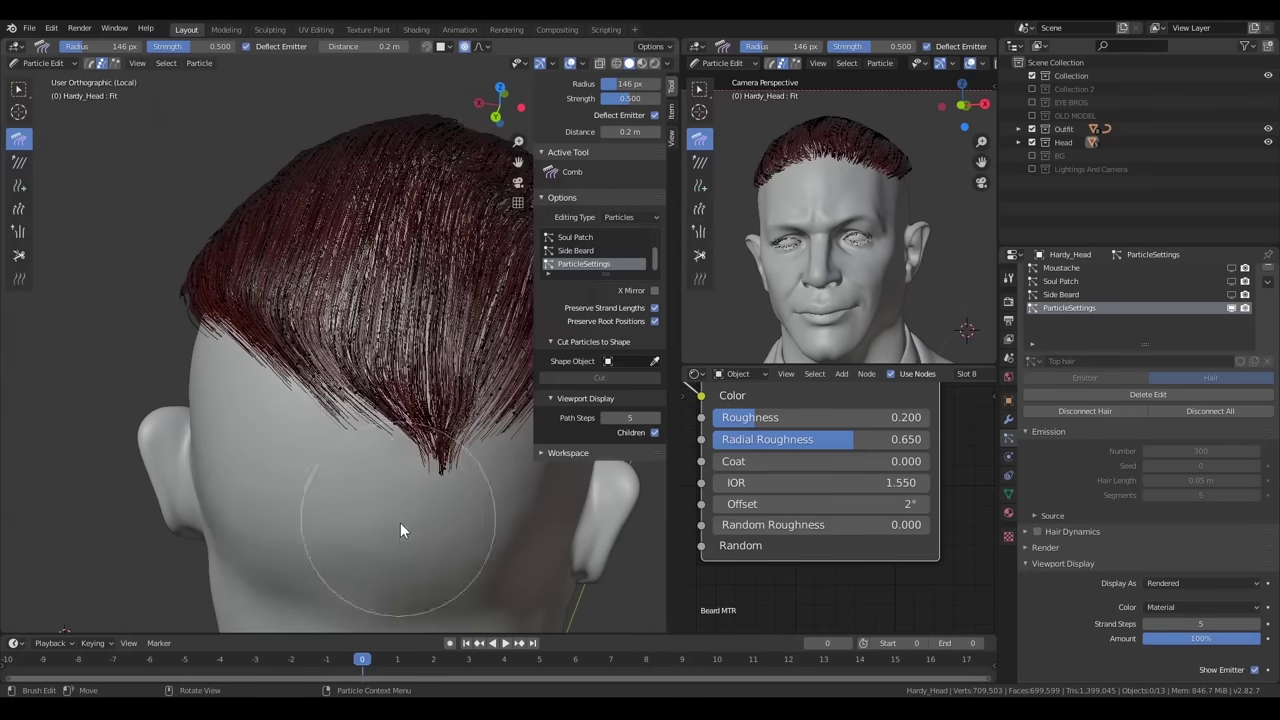
{"action": "mouse_move", "coordinate": [400, 522]}
{"action": "middle_mouse_down"}
{"action": "mouse_move", "coordinate": [396, 428]}
{"action": "mouse_move", "coordinate": [360, 467]}
{"action": "middle_mouse_up"}
Comb the hair toward the right side with a smaller brush
{"action": "key", "text": "f"}
{"action": "left_click", "coordinate": [356, 480]}
{"action": "left_click_drag", "start_coordinate": [356, 480], "coordinate": [530, 481]}
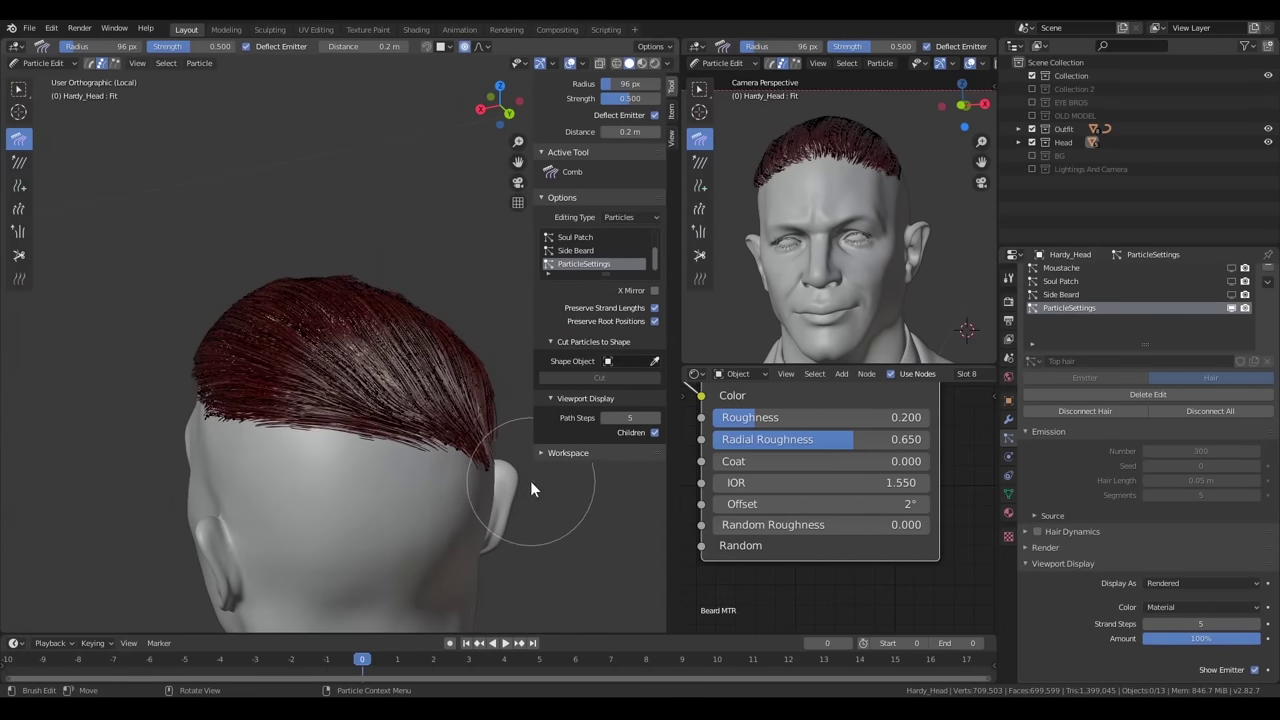
{"action": "mouse_move", "coordinate": [530, 481]}
{"action": "middle_mouse_down"}
{"action": "mouse_move", "coordinate": [383, 467]}
{"action": "mouse_move", "coordinate": [268, 488]}
{"action": "mouse_move", "coordinate": [310, 358]}
{"action": "mouse_move", "coordinate": [418, 323]}
{"action": "mouse_move", "coordinate": [374, 274]}
{"action": "middle_mouse_up"}
{"action": "scroll", "coordinate": [310, 358], "scroll_direction": "up", "scroll_amount": 3}
{"action": "key", "text": "f"}
{"action": "left_click", "coordinate": [379, 367]}
Comb the front hair back with a resized comb brush
{"action": "key", "text": "f"}
{"action": "left_click", "coordinate": [415, 381]}
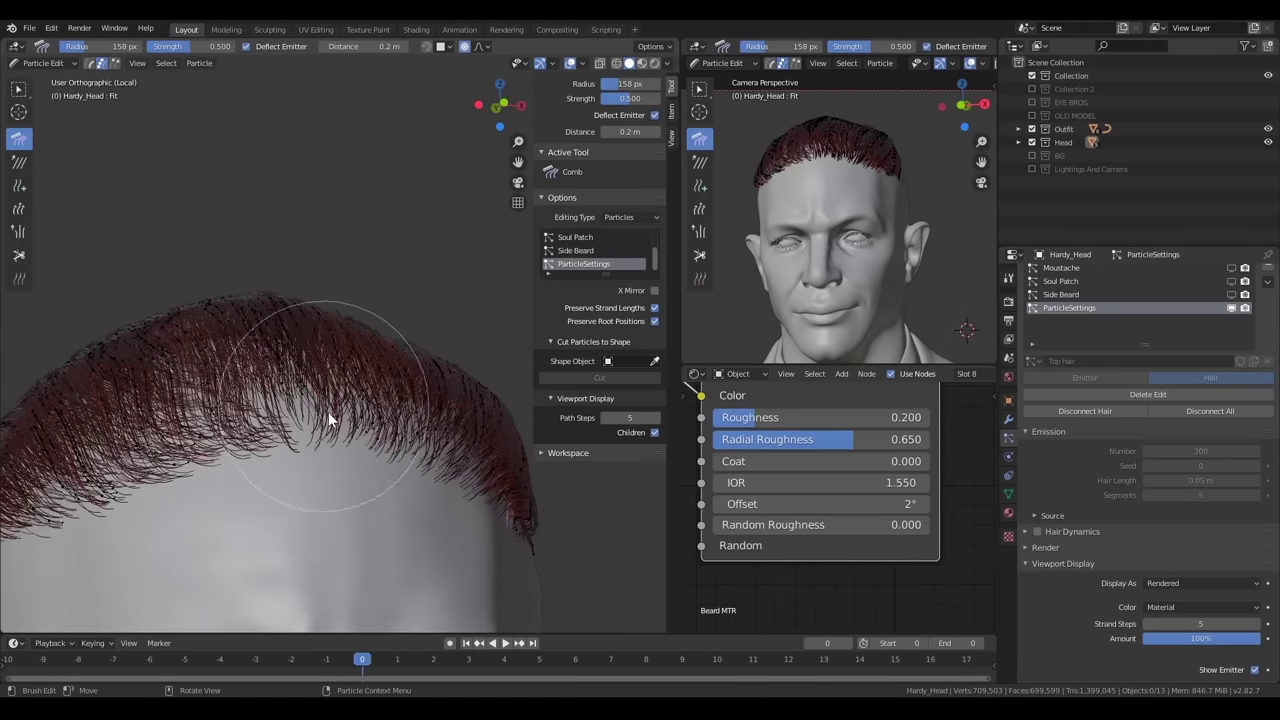
{"action": "left_click_drag", "start_coordinate": [330, 420], "coordinate": [405, 479]}
{"action": "key", "text": "f"}
{"action": "left_click", "coordinate": [182, 267]}
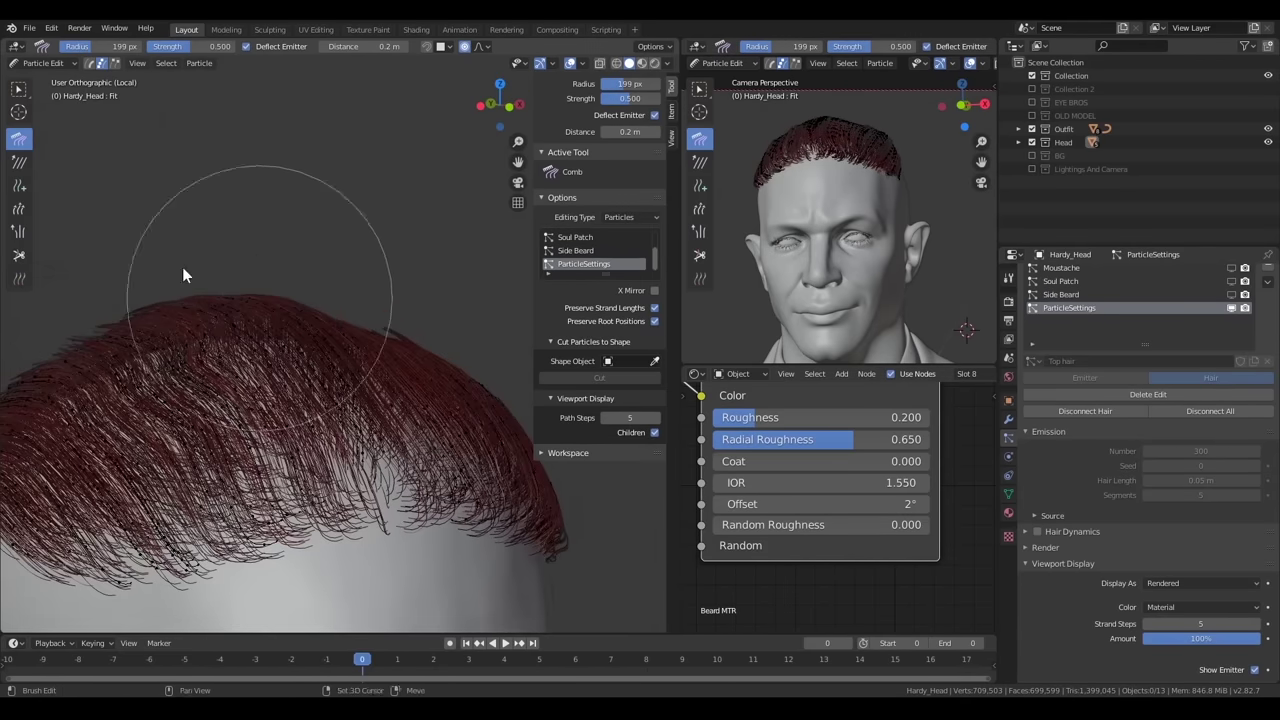
{"action": "mouse_move", "coordinate": [182, 267]}
{"action": "middle_mouse_down"}
{"action": "mouse_move", "coordinate": [342, 207]}
{"action": "mouse_move", "coordinate": [385, 234]}
{"action": "mouse_move", "coordinate": [243, 275]}
{"action": "middle_mouse_up"}
{"action": "scroll", "coordinate": [239, 263], "scroll_direction": "up", "scroll_amount": 2}
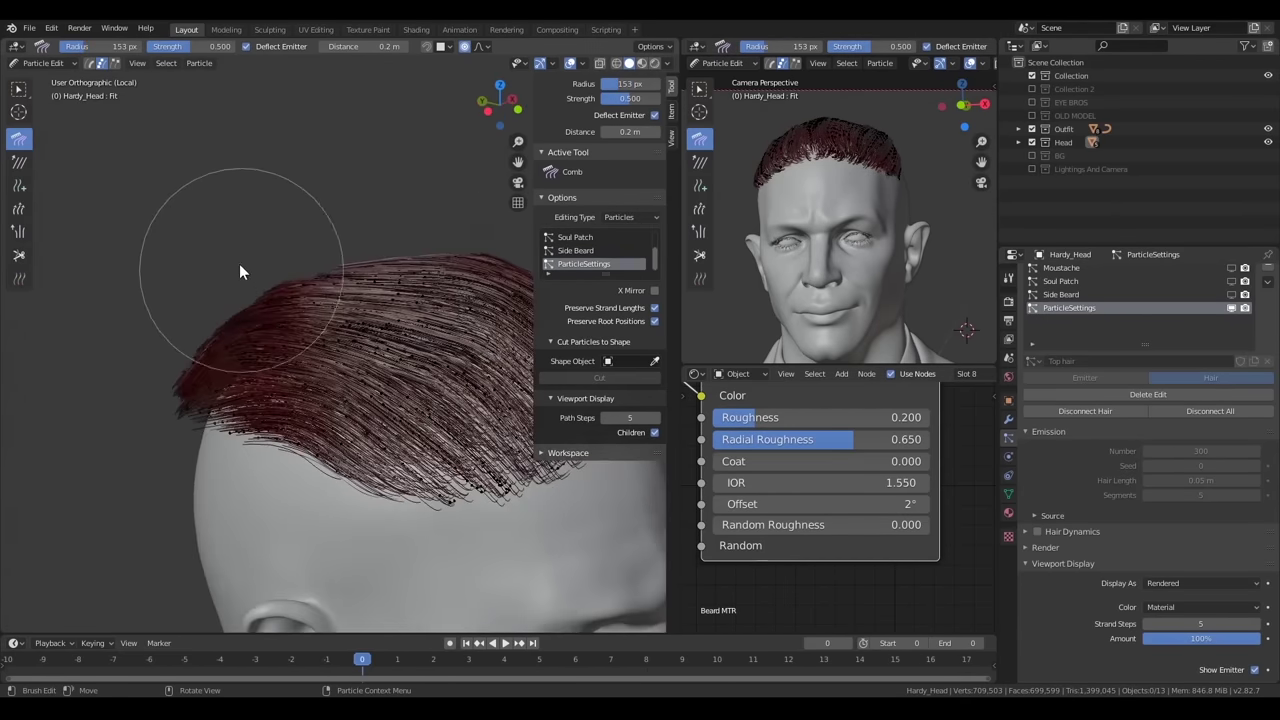
Undo the last reshape and comb the back strands with a 100 px brush
{"action": "key", "text": "f"}
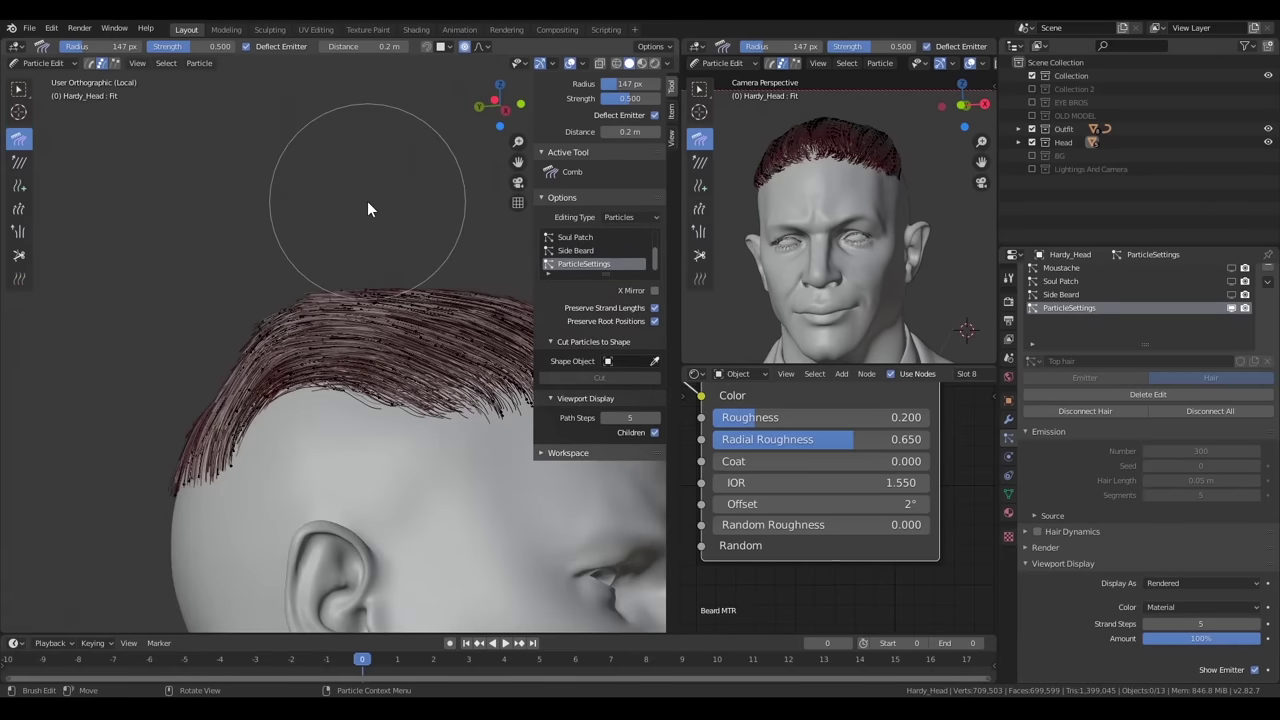
{"action": "middle_click_drag", "start_coordinate": [132, 501], "coordinate": [224, 253]}
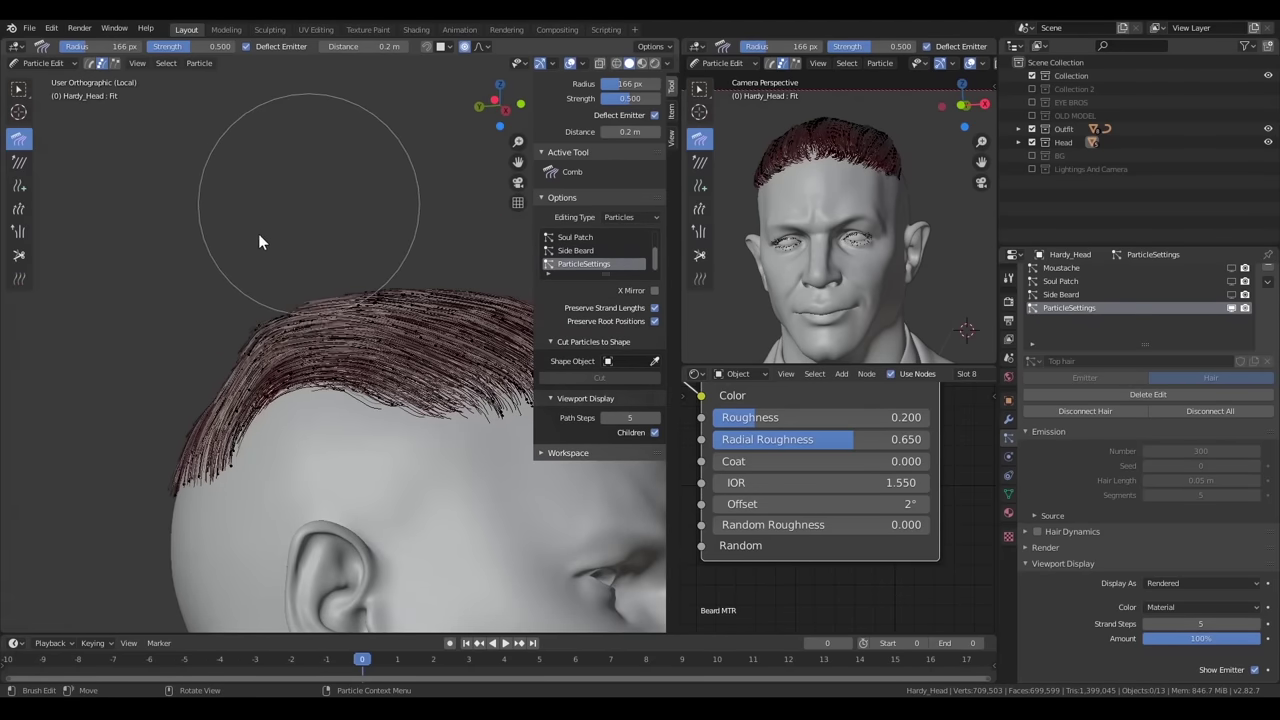
{"action": "middle_click_drag", "start_coordinate": [136, 388], "coordinate": [358, 441]}
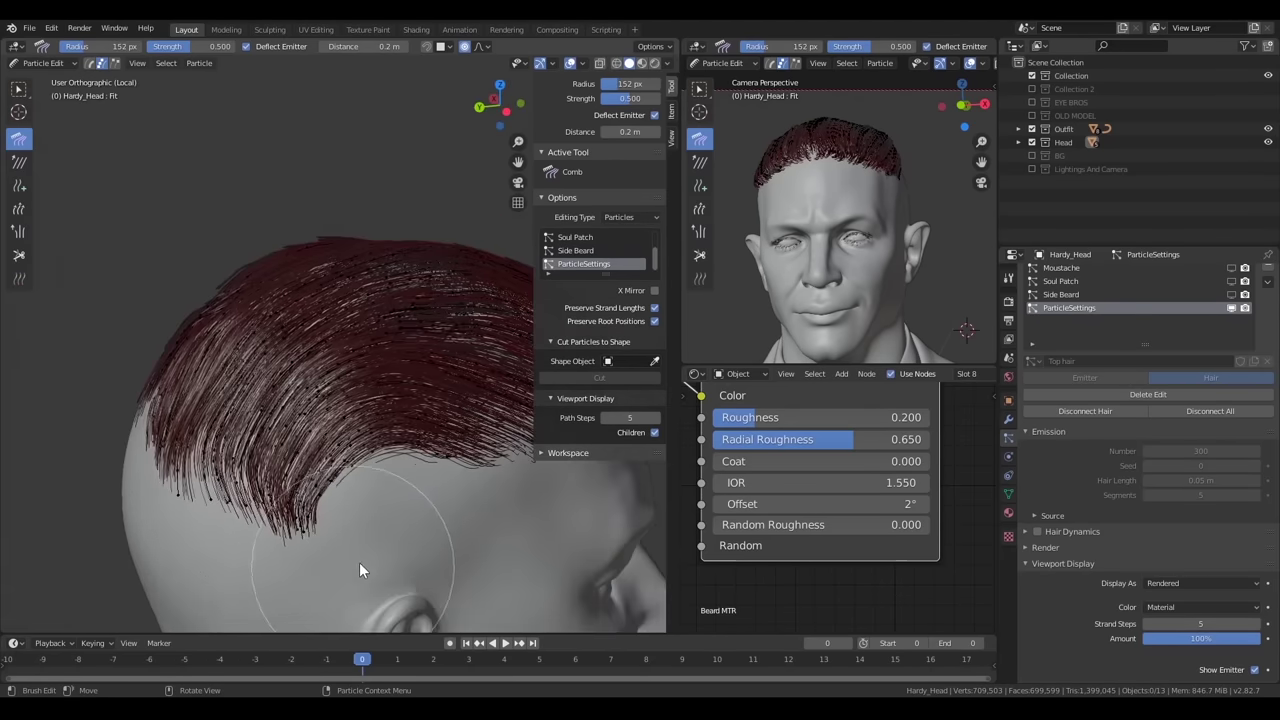
{"action": "key", "text": "ctrl+z"}
{"action": "key", "text": "f"}
{"action": "left_click", "coordinate": [200, 441]}
{"action": "middle_click_drag", "start_coordinate": [200, 441], "coordinate": [89, 425]}
{"action": "mouse_move", "coordinate": [89, 425]}
{"action": "left_mouse_down"}
{"action": "mouse_move", "coordinate": [206, 428]}
{"action": "mouse_move", "coordinate": [382, 507]}
{"action": "mouse_move", "coordinate": [442, 414]}
{"action": "left_mouse_up"}
{"action": "middle_click_drag", "start_coordinate": [442, 414], "coordinate": [423, 424]}
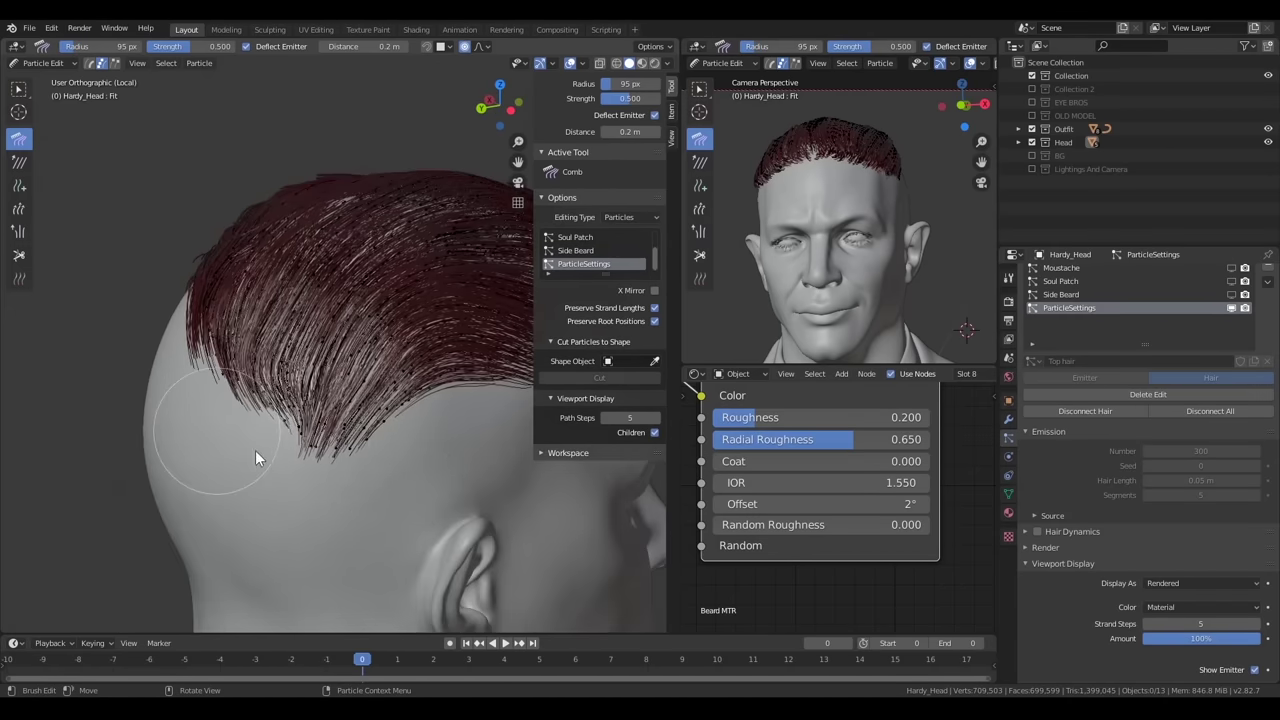
{"action": "key", "text": "KP_0"}
Set the comb radius to 160 px and comb the side hair forward
{"action": "scroll", "coordinate": [258, 314], "scroll_direction": "up", "scroll_amount": 3}
{"action": "key", "text": "f"}
{"action": "left_click", "coordinate": [388, 366]}
{"action": "scroll", "coordinate": [414, 286], "scroll_direction": "up", "scroll_amount": 2}
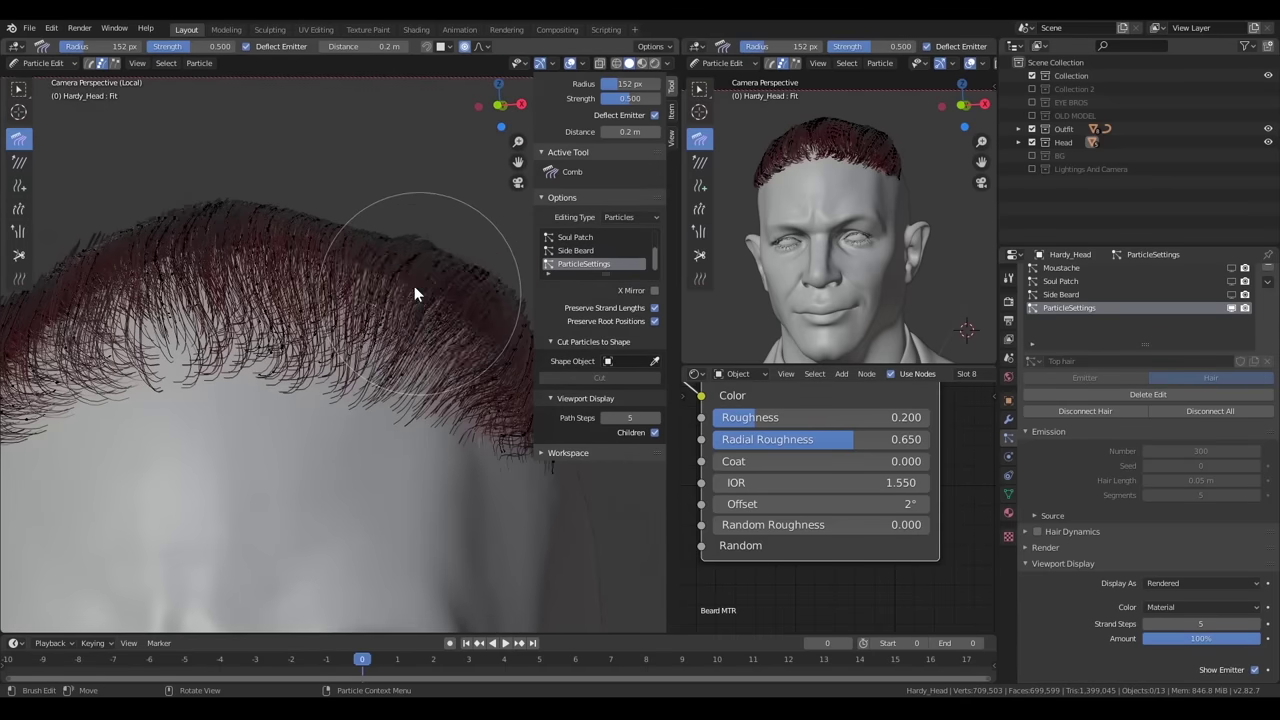
{"action": "key", "text": "f"}
{"action": "left_click", "coordinate": [403, 321]}
{"action": "mouse_move", "coordinate": [403, 321]}
{"action": "middle_mouse_down"}
{"action": "mouse_move", "coordinate": [400, 375]}
{"action": "mouse_move", "coordinate": [270, 399]}
{"action": "middle_mouse_up"}
{"action": "scroll", "coordinate": [352, 393], "scroll_direction": "up", "scroll_amount": 2}
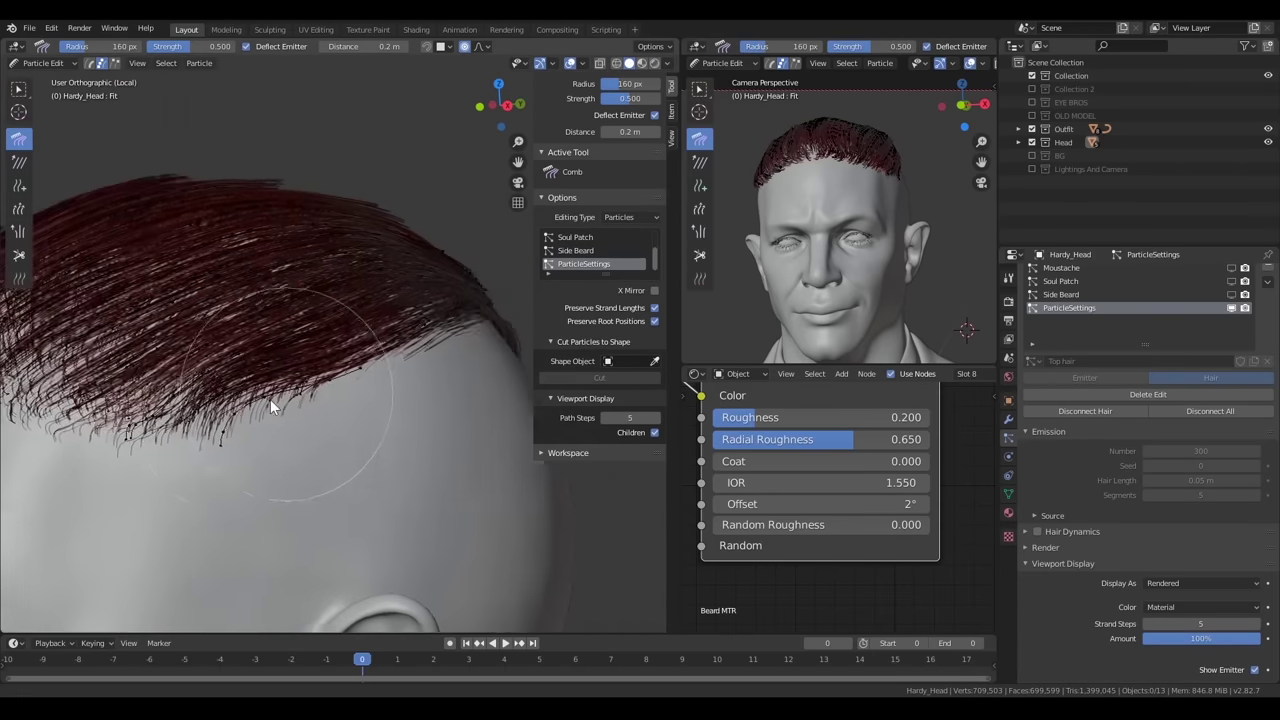
{"action": "mouse_move", "coordinate": [512, 480]}
{"action": "left_mouse_down"}
{"action": "mouse_move", "coordinate": [326, 395]}
{"action": "mouse_move", "coordinate": [334, 423]}
{"action": "mouse_move", "coordinate": [395, 388]}
{"action": "left_mouse_up"}
{"action": "middle_click_drag", "start_coordinate": [395, 379], "coordinate": [359, 355]}
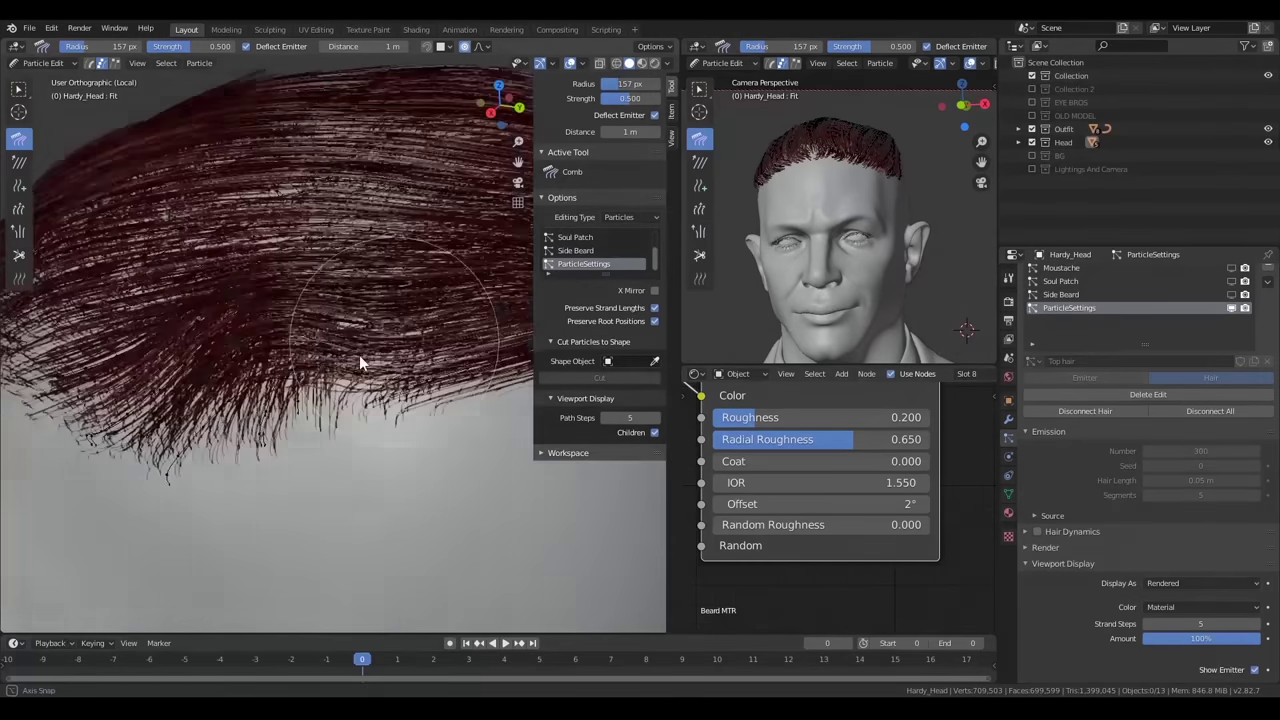
{"action": "scroll", "coordinate": [174, 396], "scroll_direction": "down", "scroll_amount": 2}
Comb the strands near the front hairline from a rear-side angle
{"action": "left_click_drag", "start_coordinate": [174, 396], "coordinate": [506, 389]}
{"action": "middle_click_drag", "start_coordinate": [220, 451], "coordinate": [243, 501]}
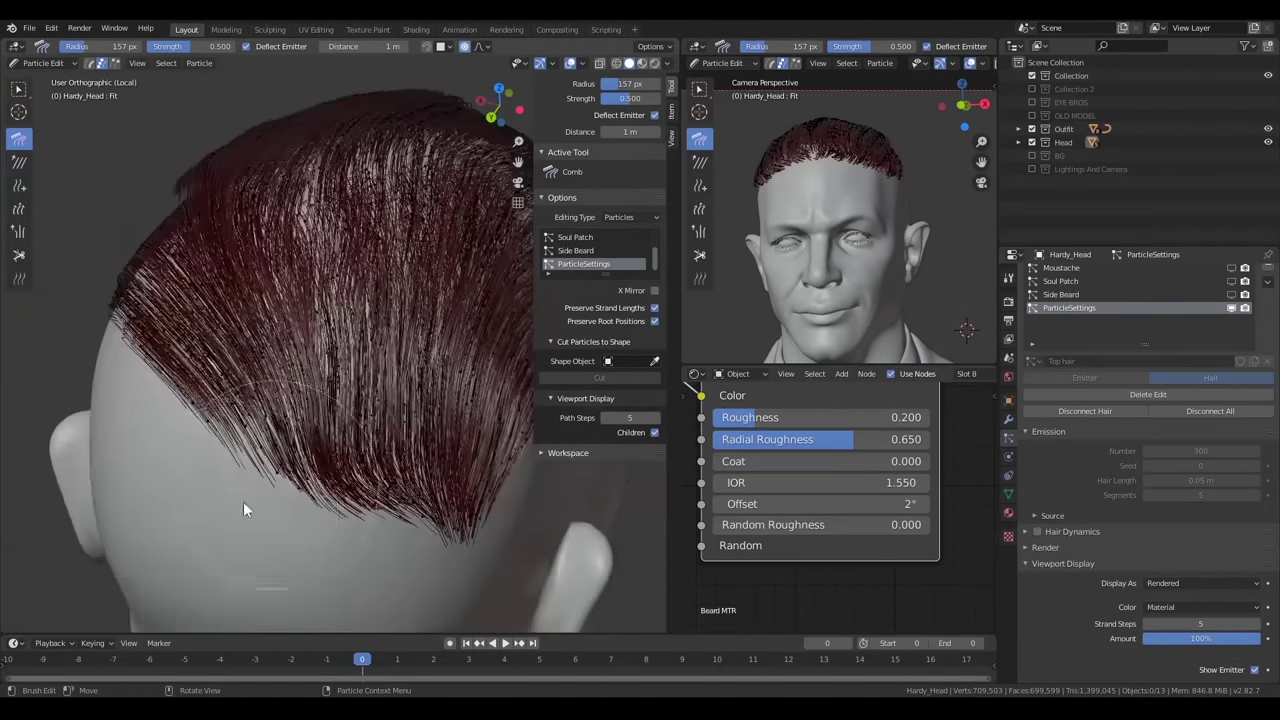
{"action": "middle_click_drag", "start_coordinate": [178, 363], "coordinate": [402, 271]}
{"action": "scroll", "coordinate": [304, 281], "scroll_direction": "up", "scroll_amount": 2}
{"action": "mouse_move", "coordinate": [306, 281]}
{"action": "middle_mouse_down"}
{"action": "mouse_move", "coordinate": [367, 256]}
{"action": "mouse_move", "coordinate": [279, 384]}
{"action": "mouse_move", "coordinate": [228, 400]}
{"action": "mouse_move", "coordinate": [424, 457]}
{"action": "mouse_move", "coordinate": [346, 504]}
{"action": "mouse_move", "coordinate": [405, 377]}
{"action": "middle_mouse_up"}
{"action": "scroll", "coordinate": [329, 242], "scroll_direction": "down", "scroll_amount": 2}
{"action": "scroll", "coordinate": [346, 504], "scroll_direction": "up", "scroll_amount": 2}
{"action": "mouse_move", "coordinate": [284, 345]}
{"action": "middle_mouse_down"}
{"action": "mouse_move", "coordinate": [245, 348]}
{"action": "mouse_move", "coordinate": [122, 276]}
{"action": "middle_mouse_up"}
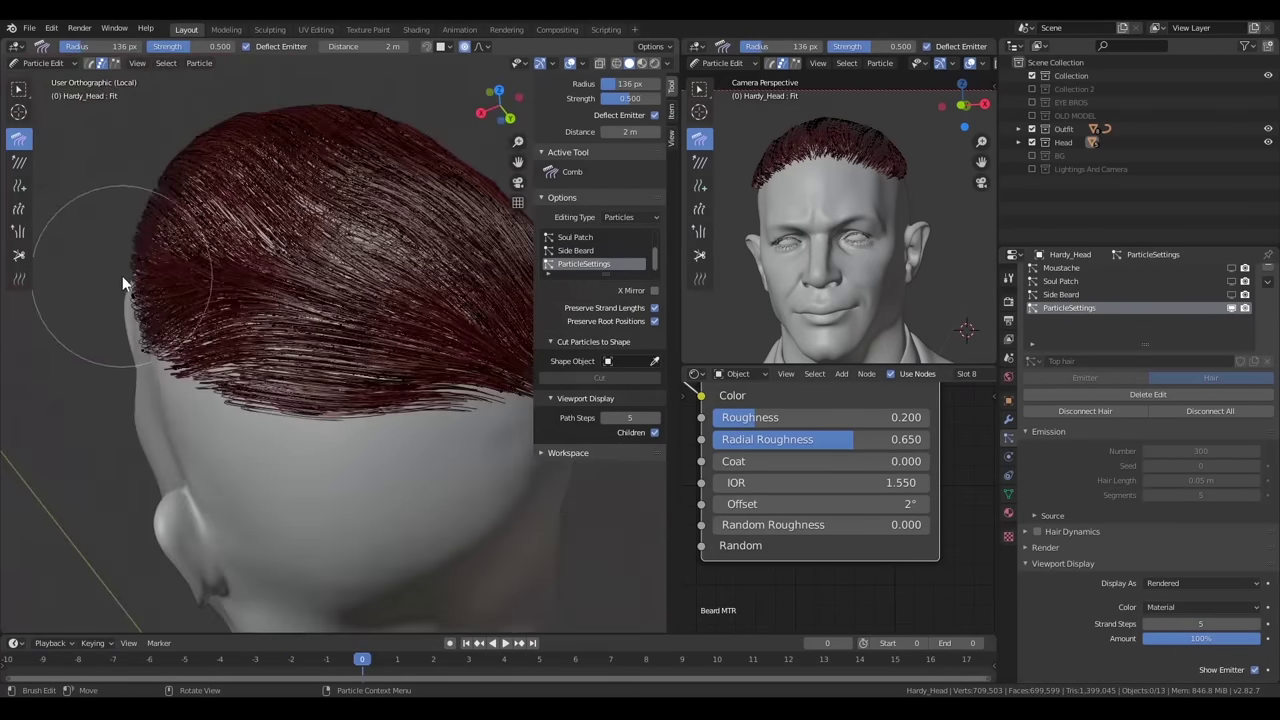
{"action": "mouse_move", "coordinate": [122, 276]}
{"action": "left_mouse_down"}
{"action": "mouse_move", "coordinate": [406, 366]}
{"action": "mouse_move", "coordinate": [466, 418]}
{"action": "left_mouse_up"}
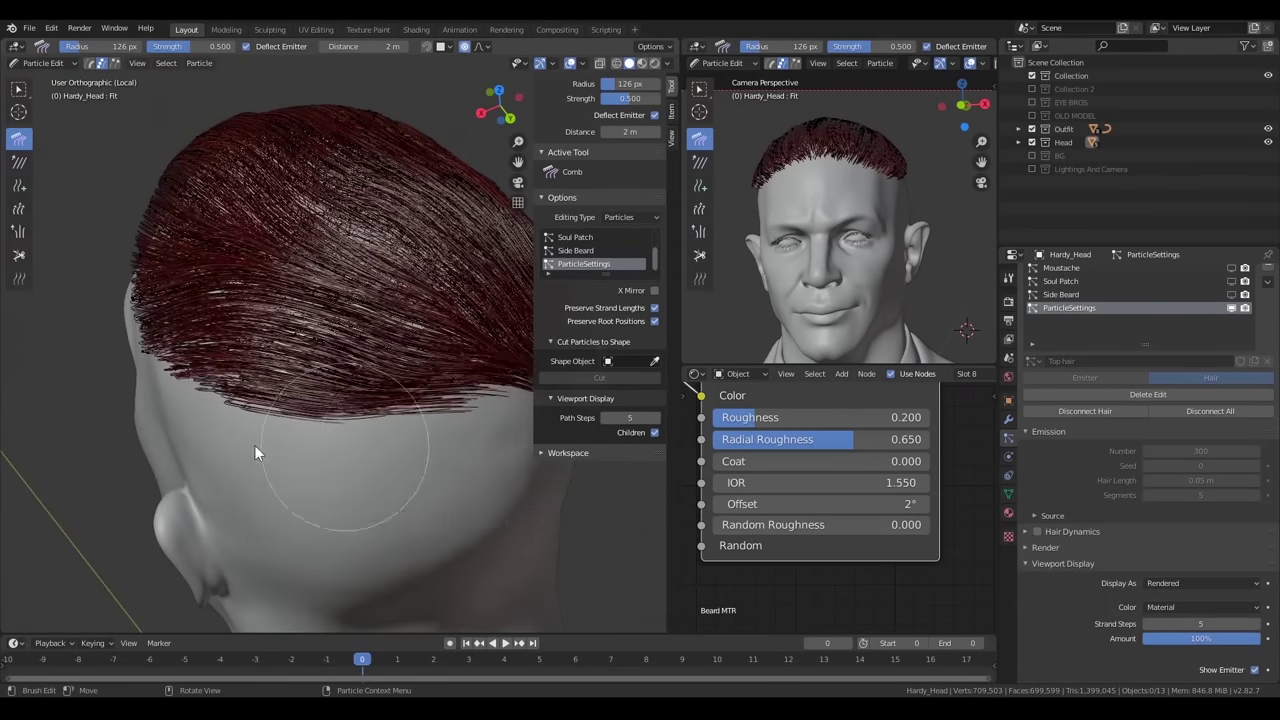
Comb strands along the forehead hairline, then enlarge the brush radius
{"action": "mouse_move", "coordinate": [254, 445]}
{"action": "middle_mouse_down"}
{"action": "mouse_move", "coordinate": [402, 374]}
{"action": "mouse_move", "coordinate": [432, 333]}
{"action": "mouse_move", "coordinate": [308, 349]}
{"action": "middle_mouse_up"}
{"action": "scroll", "coordinate": [308, 349], "scroll_direction": "up", "scroll_amount": 1}
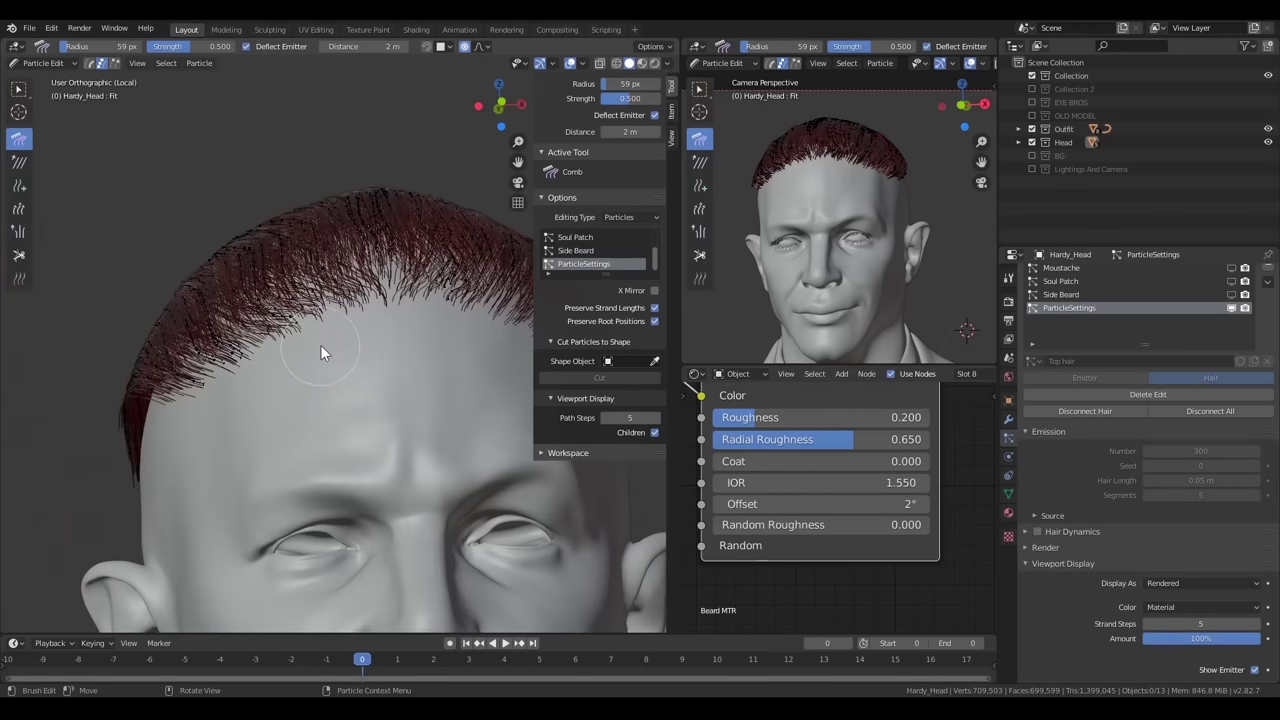
{"action": "left_click_drag", "start_coordinate": [308, 349], "coordinate": [256, 319]}
{"action": "key", "text": "f"}
{"action": "left_click", "coordinate": [386, 328]}
{"action": "scroll", "coordinate": [421, 319], "scroll_direction": "up", "scroll_amount": 2}
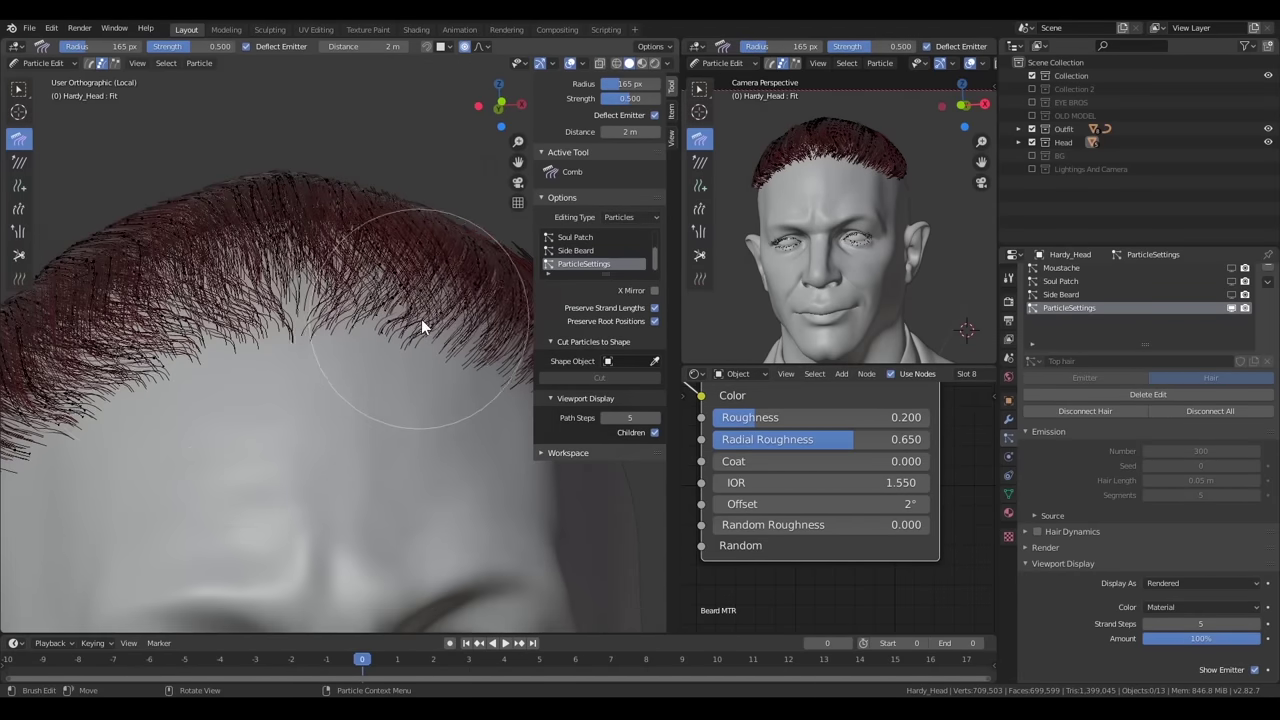
{"action": "scroll", "coordinate": [209, 333], "scroll_direction": "down", "scroll_amount": 2}
{"action": "scroll", "coordinate": [370, 333], "scroll_direction": "up", "scroll_amount": 3}
{"action": "scroll", "coordinate": [370, 336], "scroll_direction": "up", "scroll_amount": 2}
Smooth the front hairline strands with an enlarged Smooth brush
{"action": "left_click", "coordinate": [18, 160]}
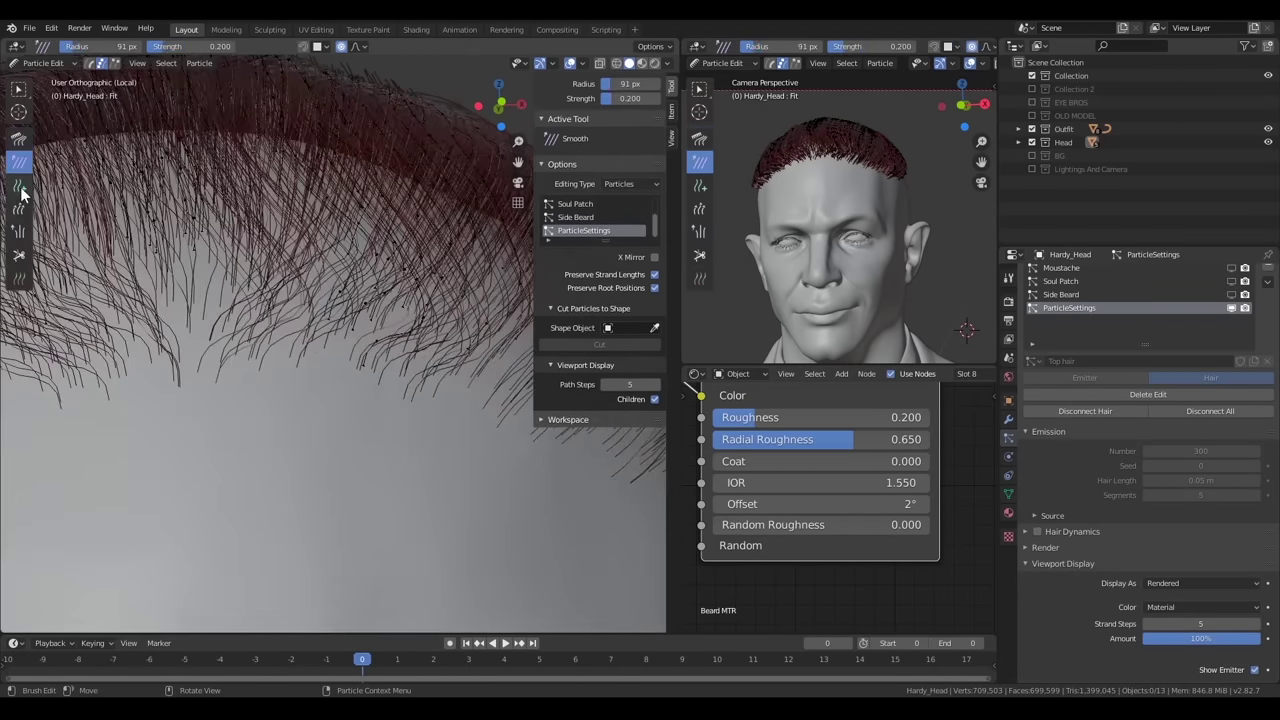
{"action": "key", "text": "f"}
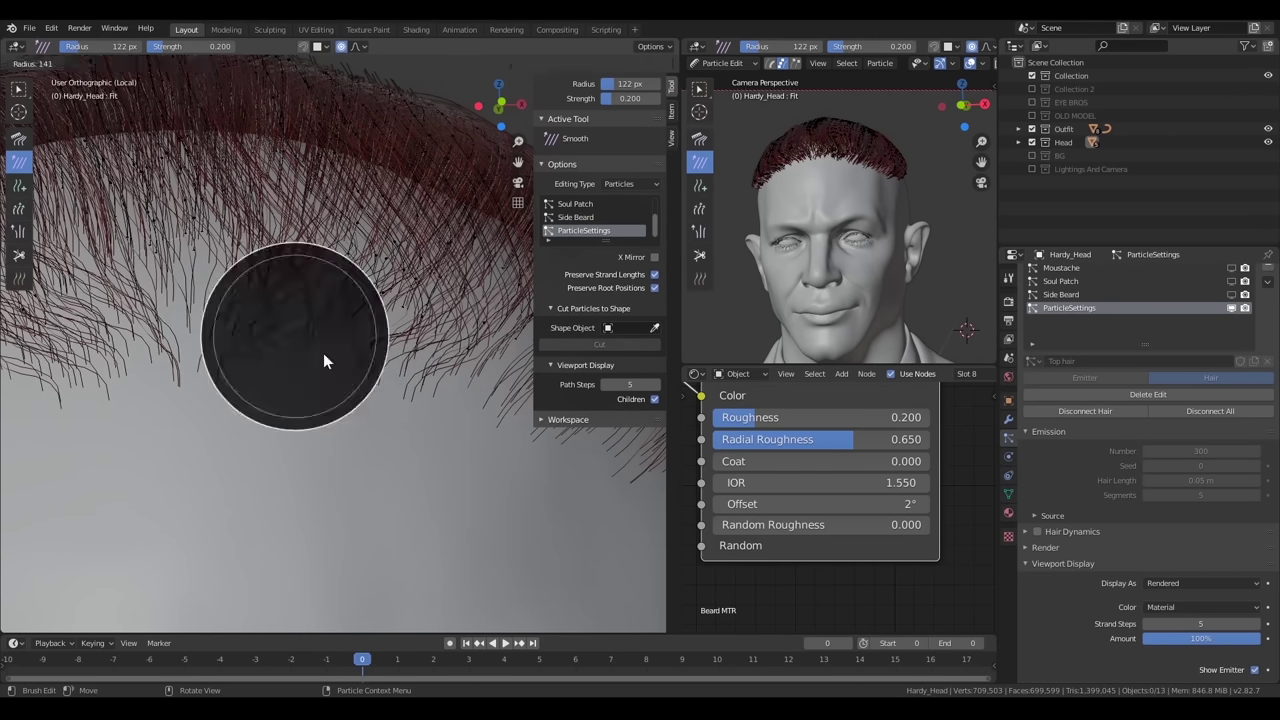
{"action": "left_click", "coordinate": [323, 353]}
{"action": "mouse_move", "coordinate": [388, 275]}
{"action": "left_mouse_down"}
{"action": "mouse_move", "coordinate": [429, 368]}
{"action": "mouse_move", "coordinate": [417, 409]}
{"action": "left_mouse_up"}
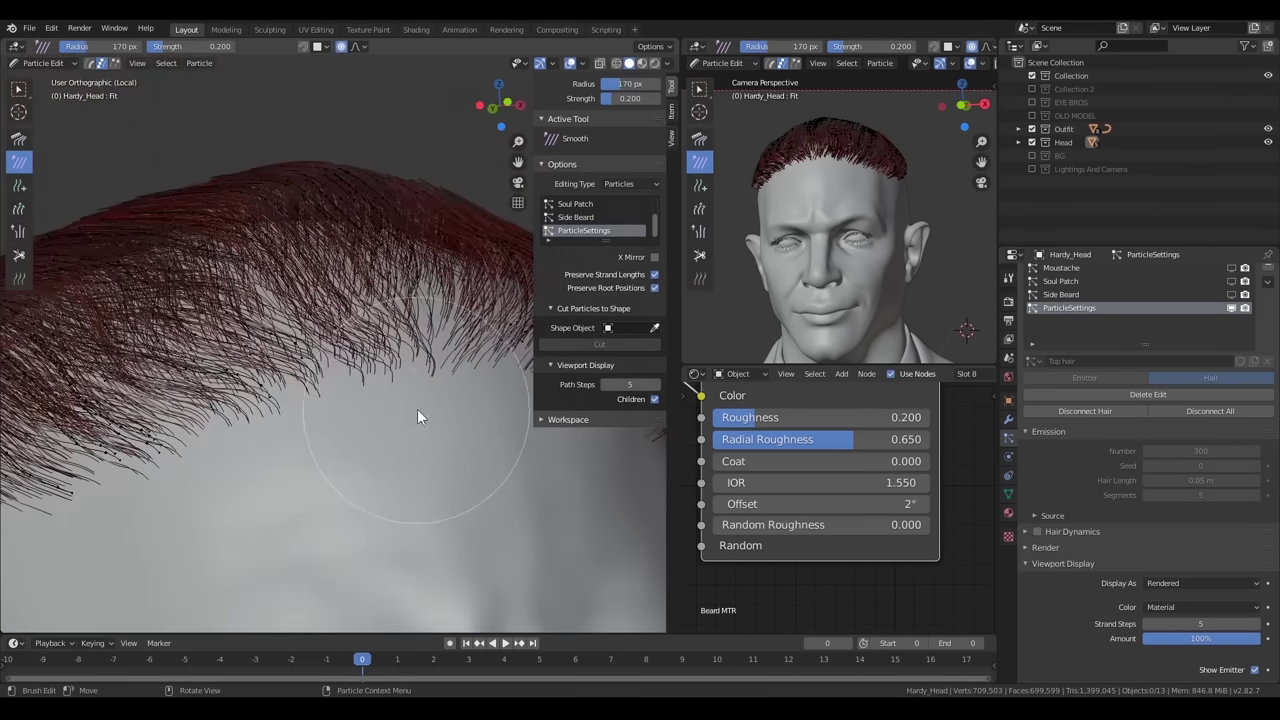
{"action": "scroll", "coordinate": [417, 409], "scroll_direction": "down", "scroll_amount": 2}
{"action": "scroll", "coordinate": [343, 428], "scroll_direction": "up", "scroll_amount": 2}
{"action": "key", "text": "f"}
{"action": "left_click", "coordinate": [364, 392]}
Check the whole head in Object Mode, then return to Particle Edit in top view
{"action": "left_click", "coordinate": [40, 63]}
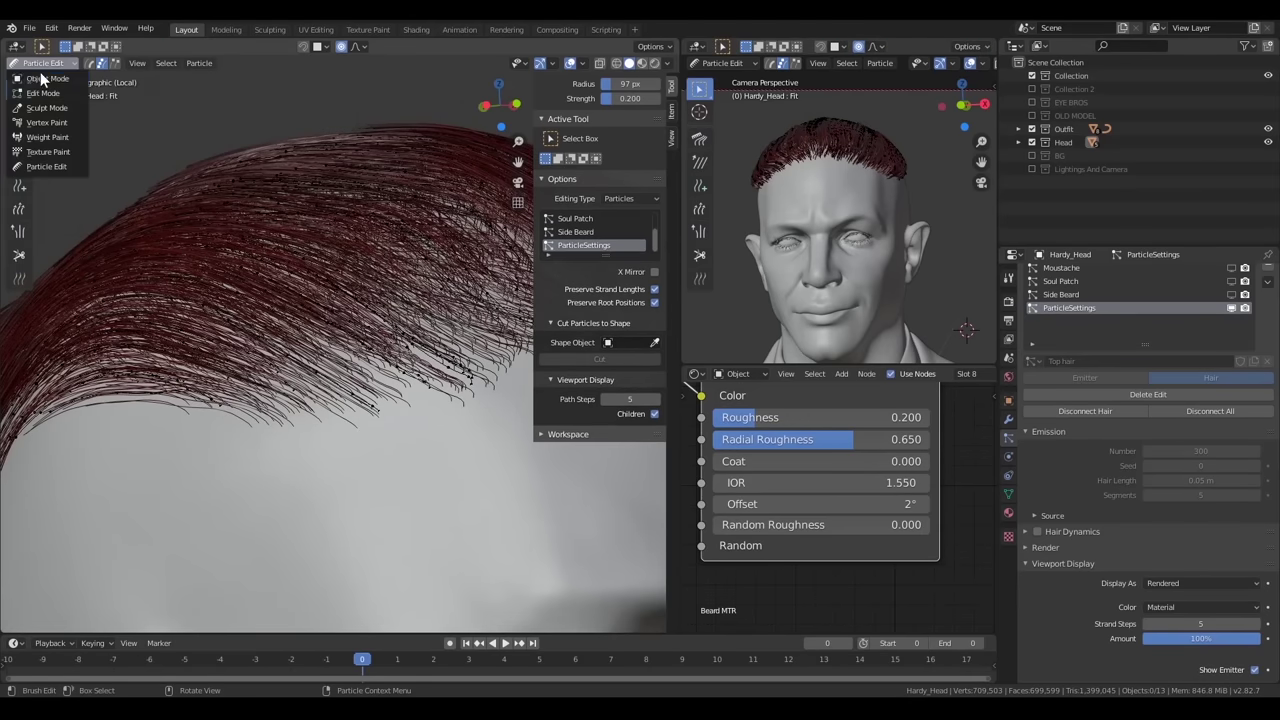
{"action": "left_click", "coordinate": [45, 80]}
{"action": "scroll", "coordinate": [390, 342], "scroll_direction": "down", "scroll_amount": 2}
{"action": "scroll", "coordinate": [393, 346], "scroll_direction": "down", "scroll_amount": 2}
{"action": "scroll", "coordinate": [420, 348], "scroll_direction": "down", "scroll_amount": 2}
{"action": "middle_click_drag", "start_coordinate": [448, 349], "coordinate": [434, 329]}
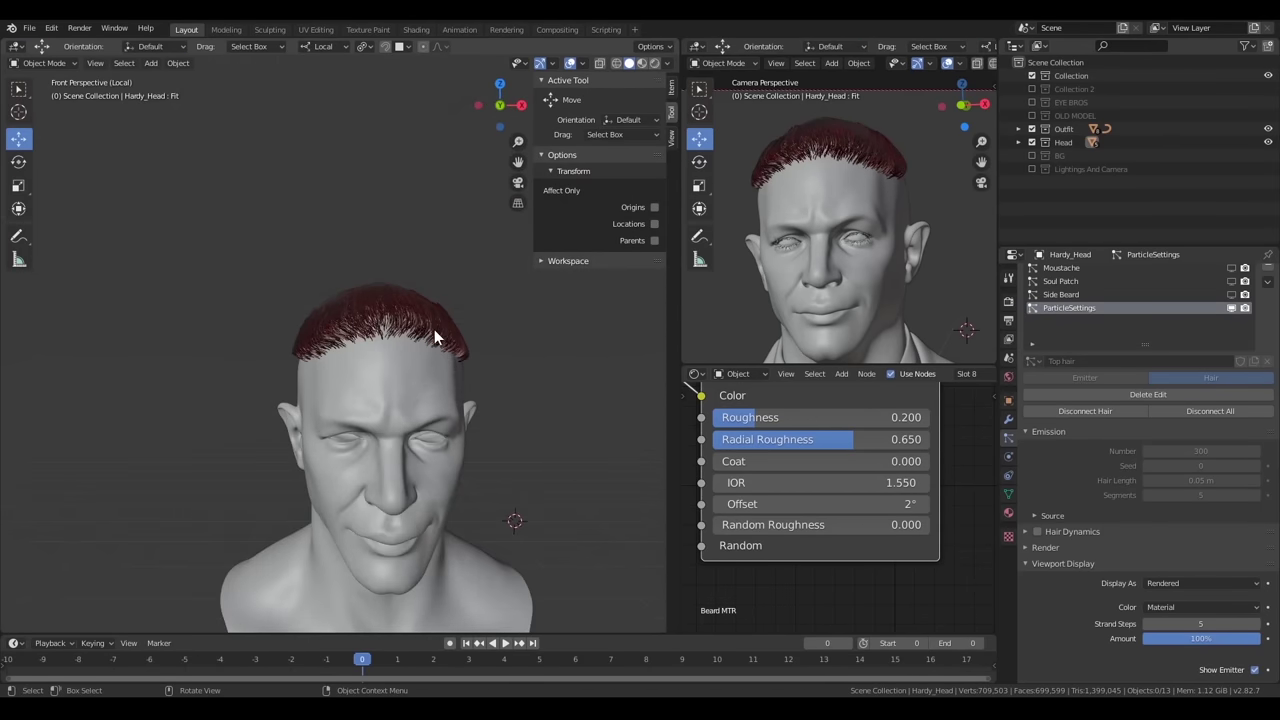
{"action": "key", "text": "KP_1"}
{"action": "scroll", "coordinate": [434, 321], "scroll_direction": "up", "scroll_amount": 2}
{"action": "left_click", "coordinate": [40, 63]}
{"action": "left_click", "coordinate": [89, 160]}
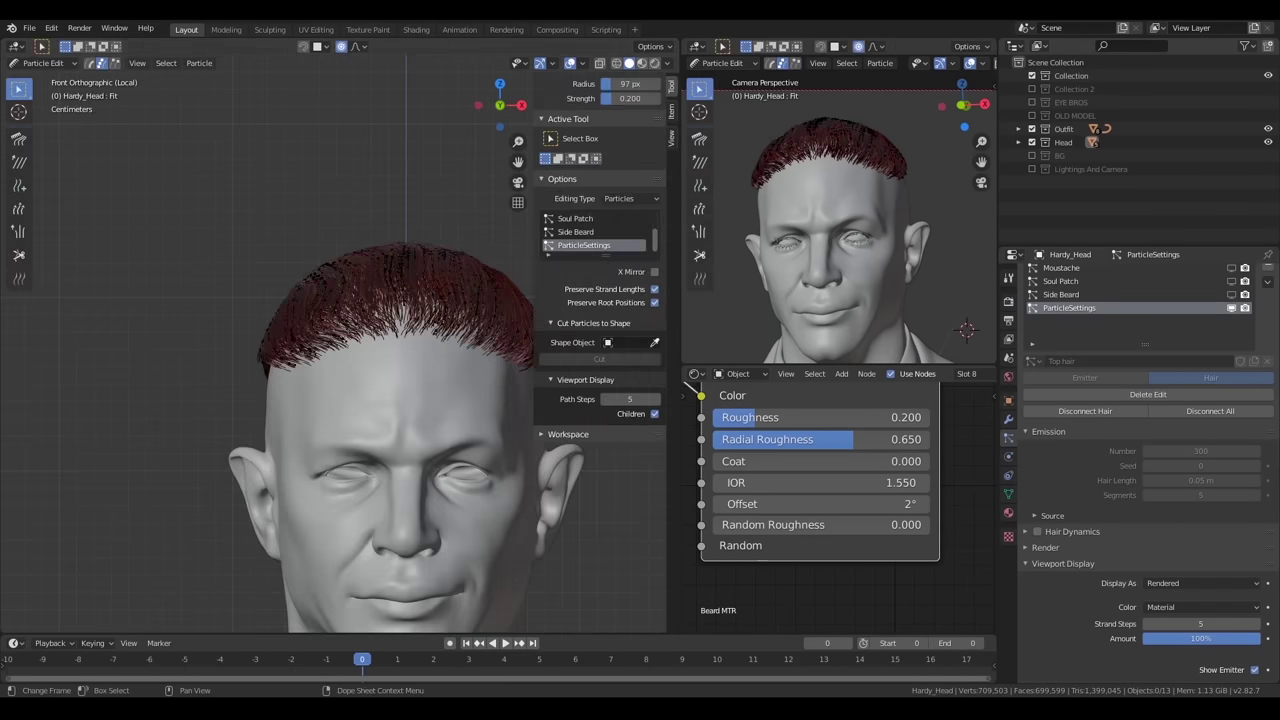
{"action": "key", "text": "KP_7"}
Return to the Comb brush and set its radius to about 102 px while orbiting down to the head's side
{"action": "key", "text": "f"}
{"action": "left_click", "coordinate": [348, 411]}
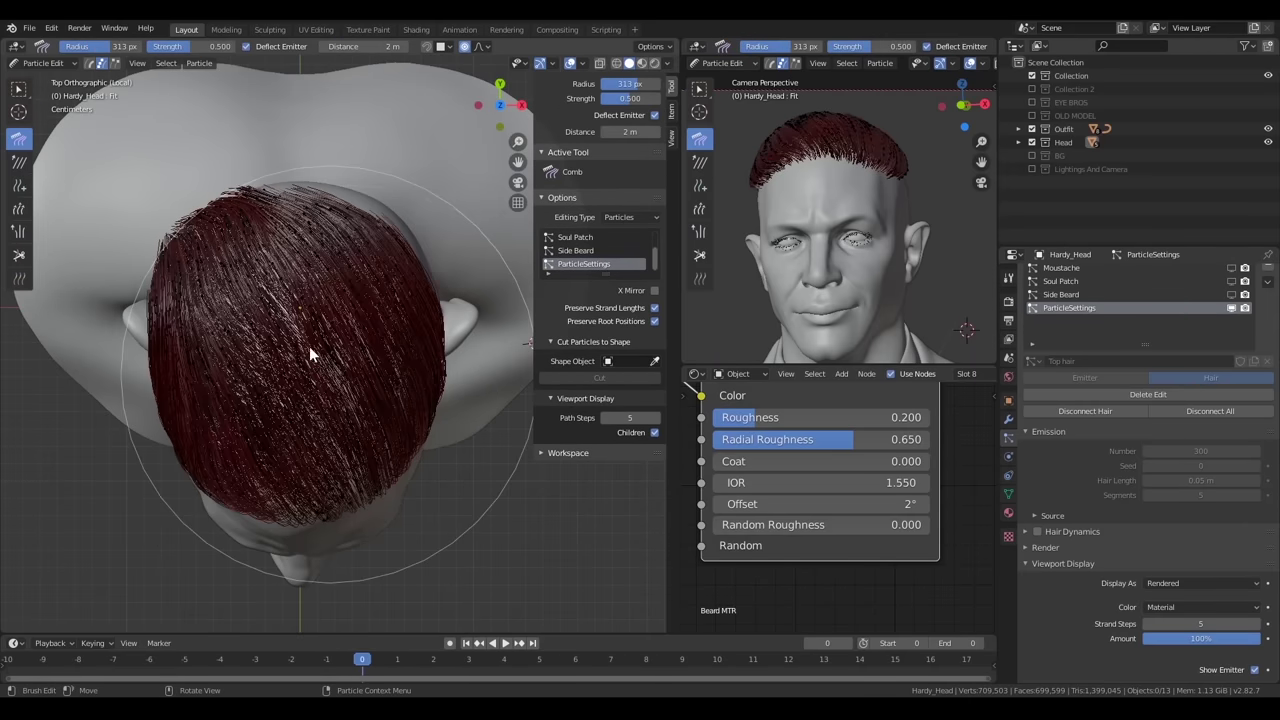
{"action": "middle_click_drag", "start_coordinate": [309, 346], "coordinate": [285, 273]}
{"action": "key", "text": "f"}
{"action": "left_click", "coordinate": [188, 265]}
{"action": "mouse_move", "coordinate": [188, 265]}
{"action": "middle_mouse_down"}
{"action": "mouse_move", "coordinate": [220, 266]}
{"action": "mouse_move", "coordinate": [293, 183]}
{"action": "middle_mouse_up"}
{"action": "key", "text": "f"}
{"action": "left_click", "coordinate": [168, 376]}
{"action": "mouse_move", "coordinate": [165, 463]}
{"action": "middle_mouse_down"}
{"action": "mouse_move", "coordinate": [381, 496]}
{"action": "mouse_move", "coordinate": [292, 508]}
{"action": "mouse_move", "coordinate": [303, 395]}
{"action": "middle_mouse_up"}
Orbit to a rear view, trying comb brush radii of 142, 163 and 133 px
{"action": "key", "text": "f"}
{"action": "left_click", "coordinate": [420, 418]}
{"action": "mouse_move", "coordinate": [420, 418]}
{"action": "middle_mouse_down"}
{"action": "mouse_move", "coordinate": [389, 461]}
{"action": "mouse_move", "coordinate": [390, 447]}
{"action": "mouse_move", "coordinate": [219, 408]}
{"action": "mouse_move", "coordinate": [228, 333]}
{"action": "mouse_move", "coordinate": [229, 371]}
{"action": "mouse_move", "coordinate": [231, 340]}
{"action": "mouse_move", "coordinate": [317, 347]}
{"action": "mouse_move", "coordinate": [384, 266]}
{"action": "mouse_move", "coordinate": [304, 233]}
{"action": "mouse_move", "coordinate": [428, 254]}
{"action": "mouse_move", "coordinate": [438, 282]}
{"action": "middle_mouse_up"}
{"action": "key", "text": "f"}
{"action": "key", "text": "f"}
{"action": "left_click", "coordinate": [283, 361]}
{"action": "key", "text": "f"}
{"action": "left_click", "coordinate": [190, 332]}
Orbit round to the front of the head, settling the comb radius at 116 px
{"action": "key", "text": "f"}
{"action": "middle_click_drag", "start_coordinate": [336, 258], "coordinate": [252, 210]}
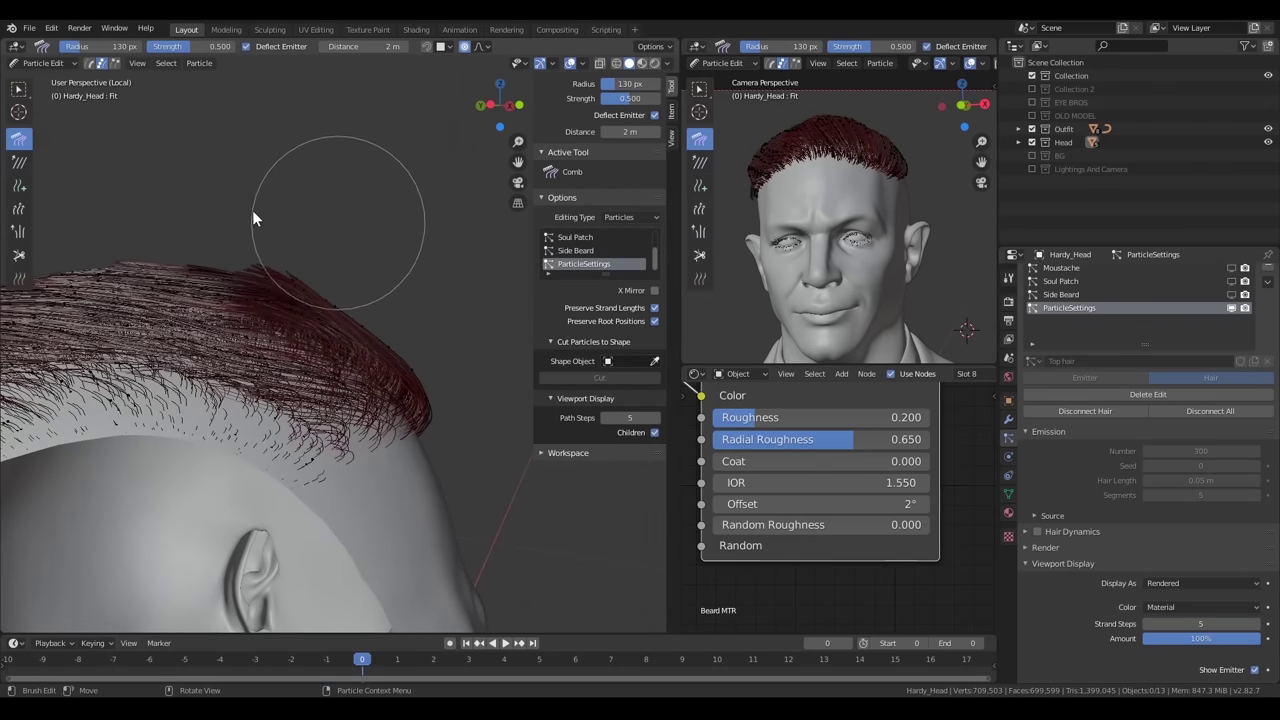
{"action": "key", "text": "f"}
{"action": "left_click", "coordinate": [363, 236]}
{"action": "mouse_move", "coordinate": [363, 236]}
{"action": "middle_mouse_down"}
{"action": "mouse_move", "coordinate": [295, 235]}
{"action": "mouse_move", "coordinate": [363, 272]}
{"action": "mouse_move", "coordinate": [272, 199]}
{"action": "middle_mouse_up"}
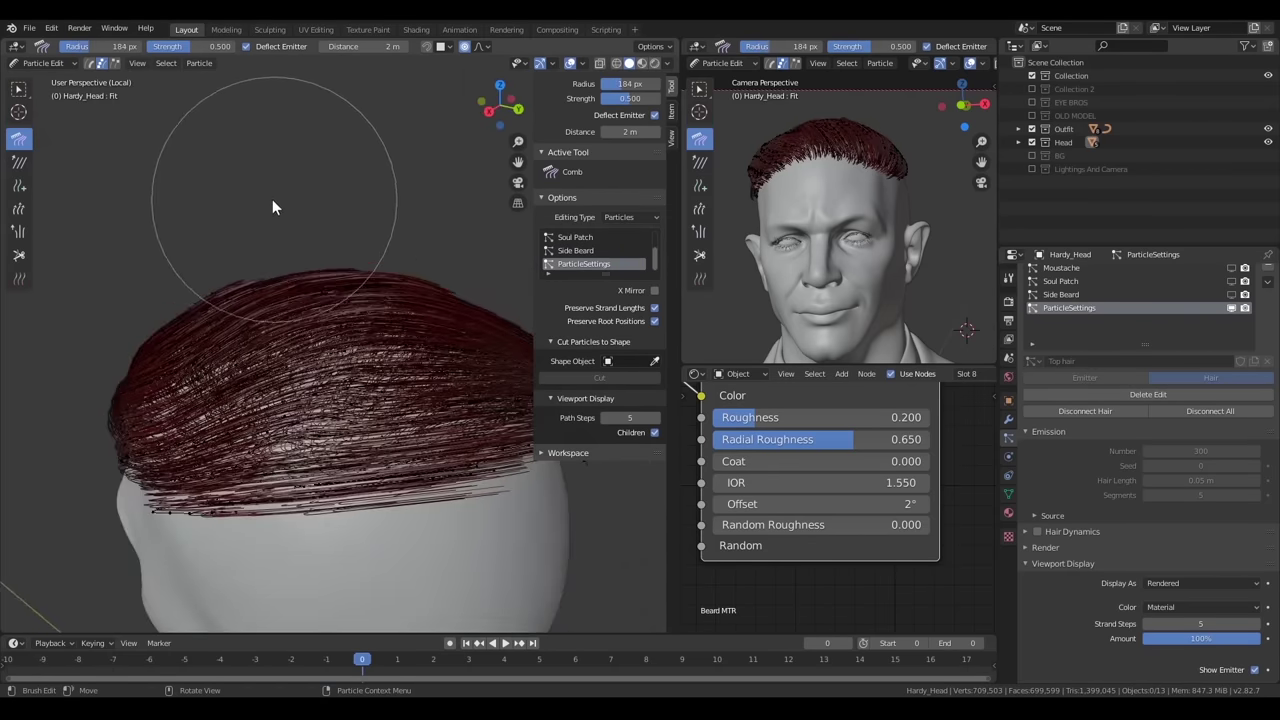
{"action": "key", "text": "f"}
{"action": "left_click", "coordinate": [220, 235]}
{"action": "mouse_move", "coordinate": [220, 235]}
{"action": "middle_mouse_down"}
{"action": "mouse_move", "coordinate": [363, 208]}
{"action": "mouse_move", "coordinate": [324, 276]}
{"action": "mouse_move", "coordinate": [297, 377]}
{"action": "mouse_move", "coordinate": [156, 406]}
{"action": "middle_mouse_up"}
{"action": "key", "text": "f"}
{"action": "left_click", "coordinate": [15, 475]}
{"action": "middle_click_drag", "start_coordinate": [15, 475], "coordinate": [143, 422]}
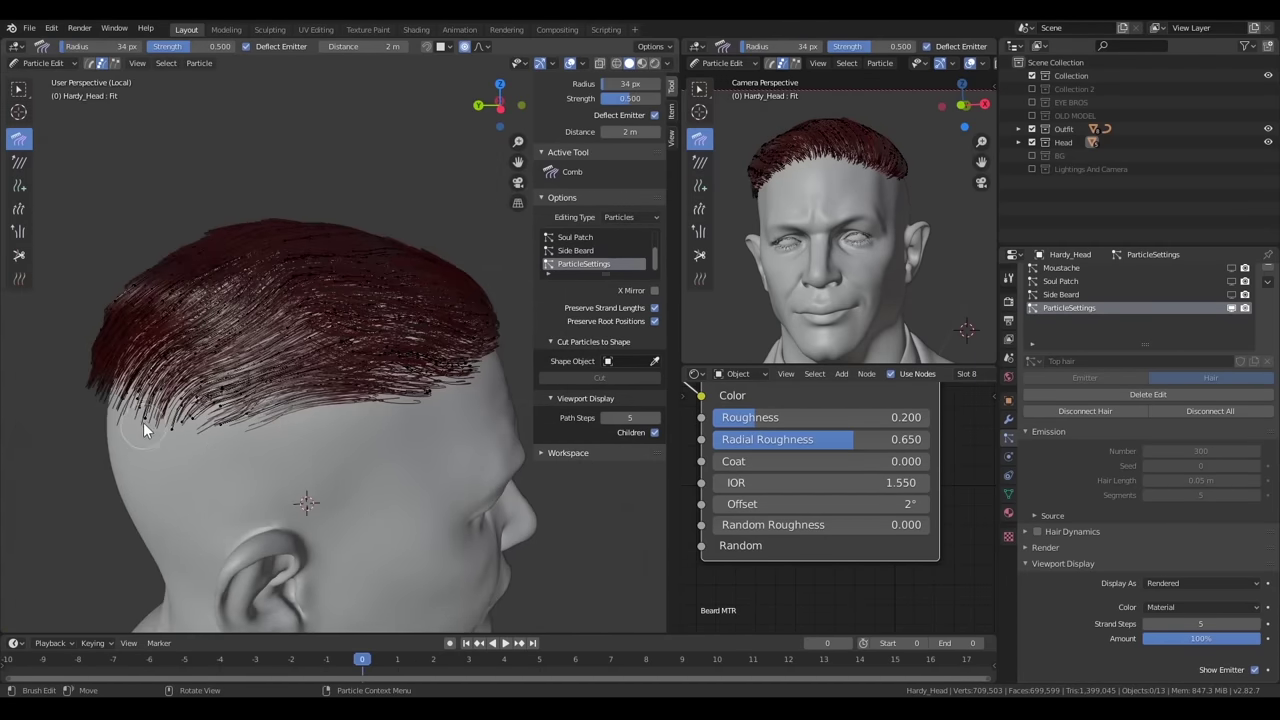
Comb a tuft of top strands down the side, then lightly comb the back strands
{"action": "middle_click_drag", "start_coordinate": [214, 458], "coordinate": [253, 474]}
{"action": "mouse_move", "coordinate": [253, 474]}
{"action": "left_mouse_down"}
{"action": "mouse_move", "coordinate": [164, 455]}
{"action": "mouse_move", "coordinate": [276, 482]}
{"action": "mouse_move", "coordinate": [241, 430]}
{"action": "left_mouse_up"}
{"action": "mouse_move", "coordinate": [241, 430]}
{"action": "middle_mouse_down"}
{"action": "mouse_move", "coordinate": [301, 429]}
{"action": "mouse_move", "coordinate": [198, 369]}
{"action": "mouse_move", "coordinate": [309, 322]}
{"action": "mouse_move", "coordinate": [420, 387]}
{"action": "mouse_move", "coordinate": [398, 306]}
{"action": "mouse_move", "coordinate": [276, 295]}
{"action": "mouse_move", "coordinate": [316, 168]}
{"action": "middle_mouse_up"}
{"action": "scroll", "coordinate": [276, 295], "scroll_direction": "up", "scroll_amount": 3}
{"action": "middle_click_drag", "start_coordinate": [261, 203], "coordinate": [107, 235]}
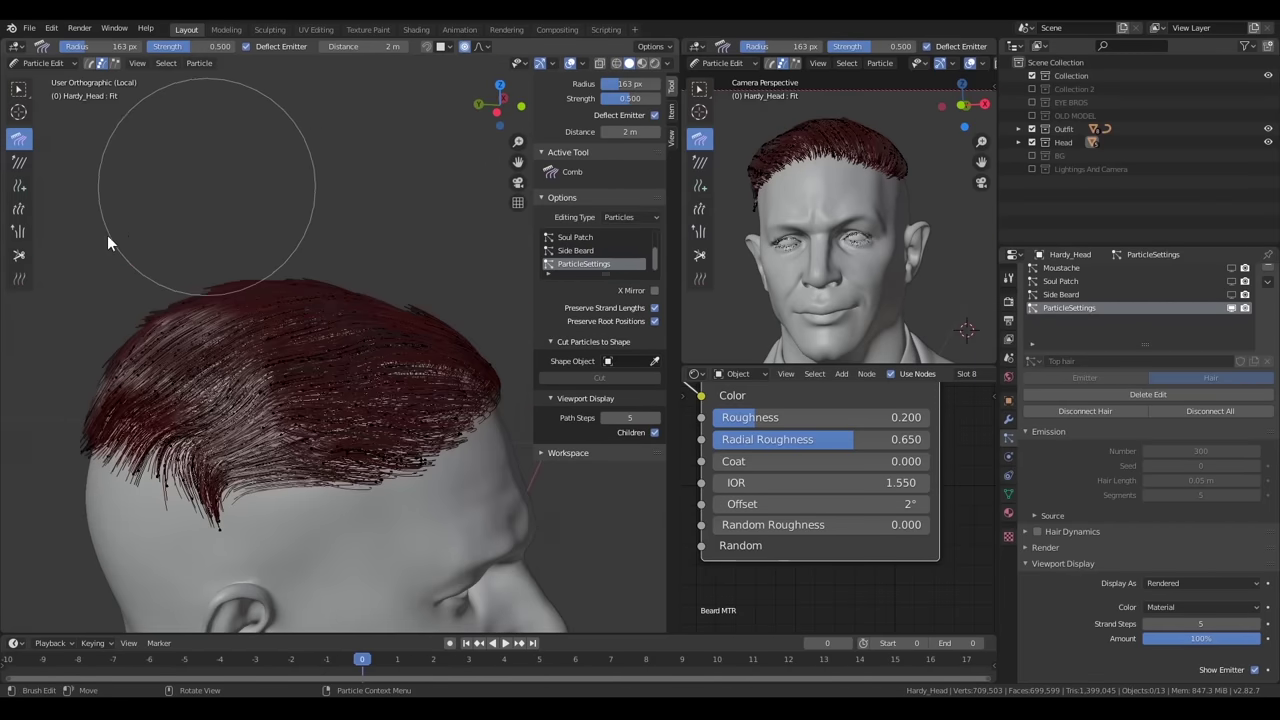
{"action": "middle_click_drag", "start_coordinate": [62, 396], "coordinate": [128, 436]}
{"action": "left_click_drag", "start_coordinate": [128, 436], "coordinate": [306, 521]}
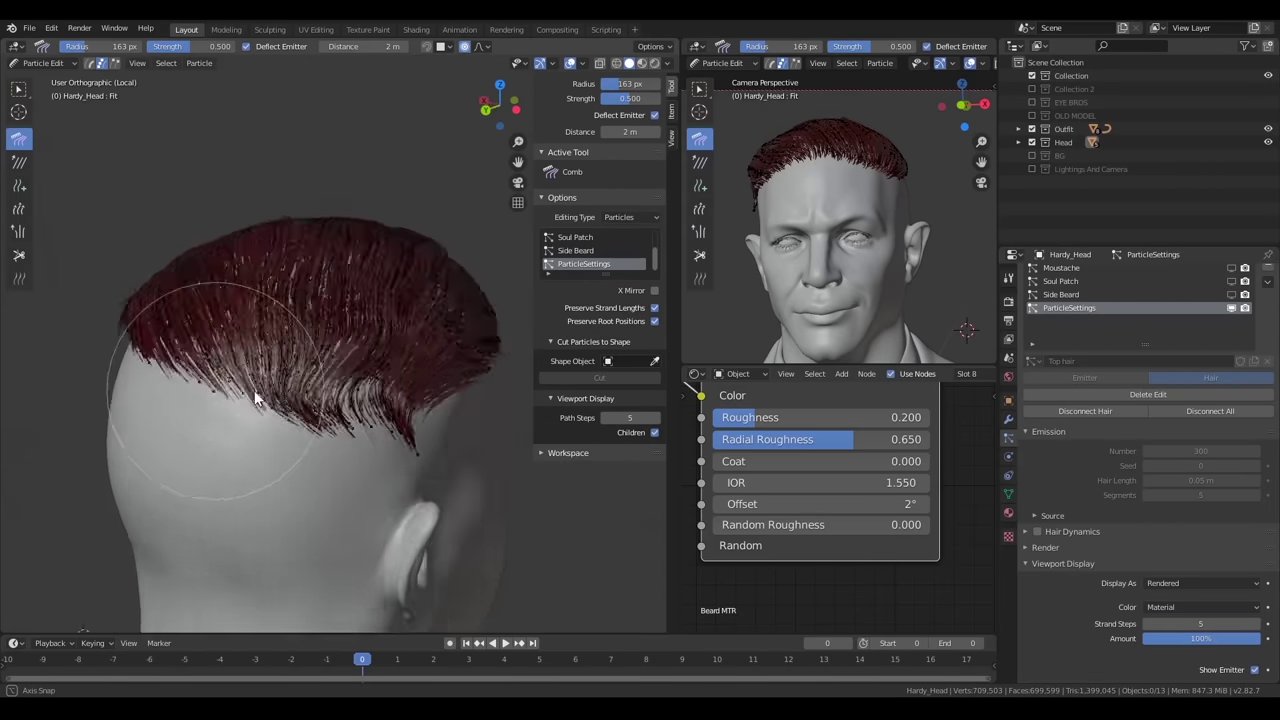
With the brush shrunk to 82 px, comb the back and side strands toward the back
{"action": "key", "text": "f"}
{"action": "mouse_move", "coordinate": [254, 390]}
{"action": "middle_mouse_down"}
{"action": "mouse_move", "coordinate": [216, 432]}
{"action": "mouse_move", "coordinate": [320, 446]}
{"action": "mouse_move", "coordinate": [349, 408]}
{"action": "mouse_move", "coordinate": [110, 424]}
{"action": "mouse_move", "coordinate": [300, 377]}
{"action": "middle_mouse_up"}
{"action": "key", "text": "f"}
{"action": "left_click_drag", "start_coordinate": [300, 377], "coordinate": [394, 385]}
{"action": "middle_click_drag", "start_coordinate": [394, 385], "coordinate": [285, 403]}
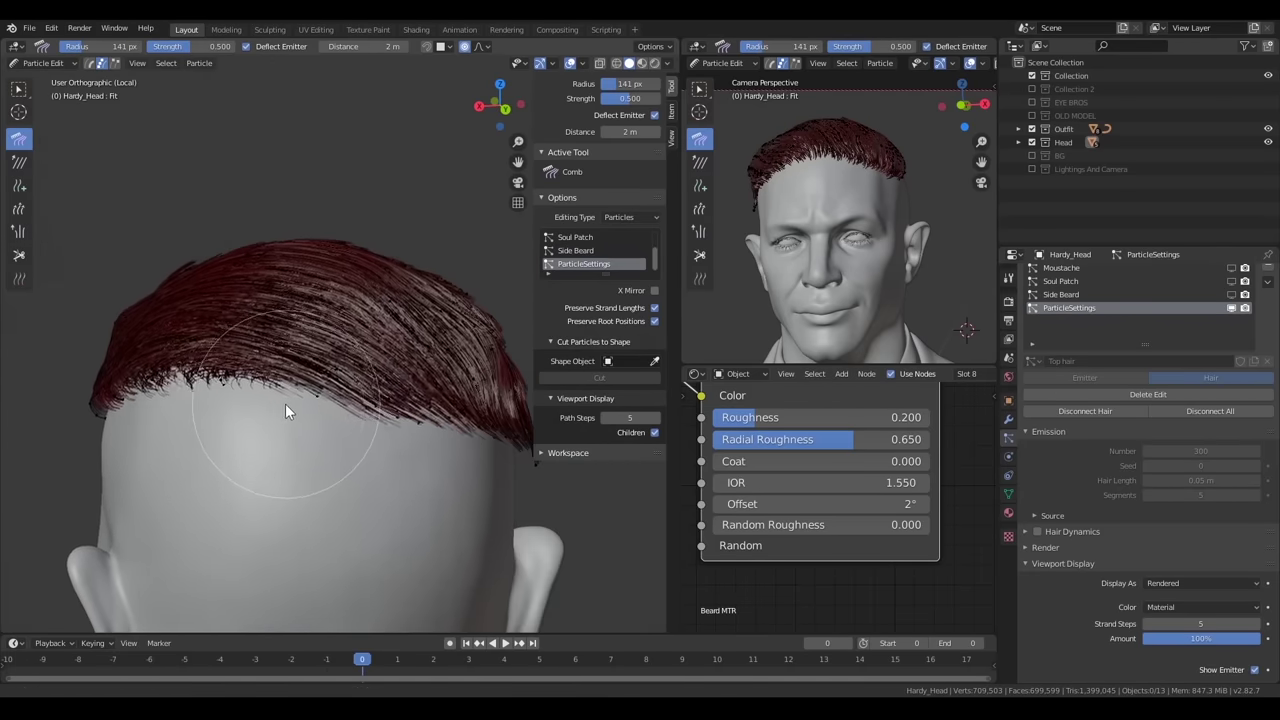
{"action": "key", "text": "f"}
{"action": "left_click", "coordinate": [369, 512]}
{"action": "mouse_move", "coordinate": [346, 451]}
{"action": "middle_mouse_down"}
{"action": "mouse_move", "coordinate": [423, 417]}
{"action": "mouse_move", "coordinate": [360, 484]}
{"action": "middle_mouse_up"}
{"action": "left_click_drag", "start_coordinate": [346, 479], "coordinate": [453, 451]}
Scale the fringe strand points, then orbit to view the back of the head
{"action": "scroll", "coordinate": [453, 444], "scroll_direction": "up", "scroll_amount": 2}
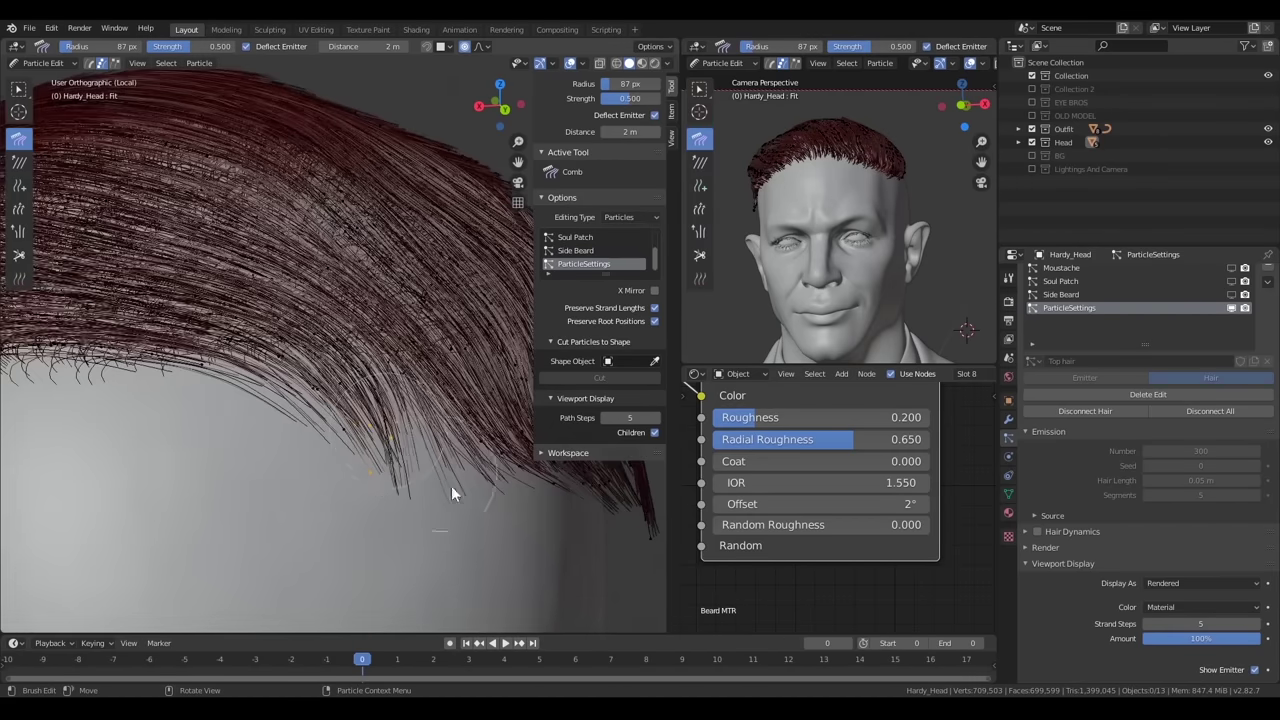
{"action": "key", "text": "s"}
{"action": "left_click", "coordinate": [444, 492]}
{"action": "scroll", "coordinate": [410, 536], "scroll_direction": "down", "scroll_amount": 4}
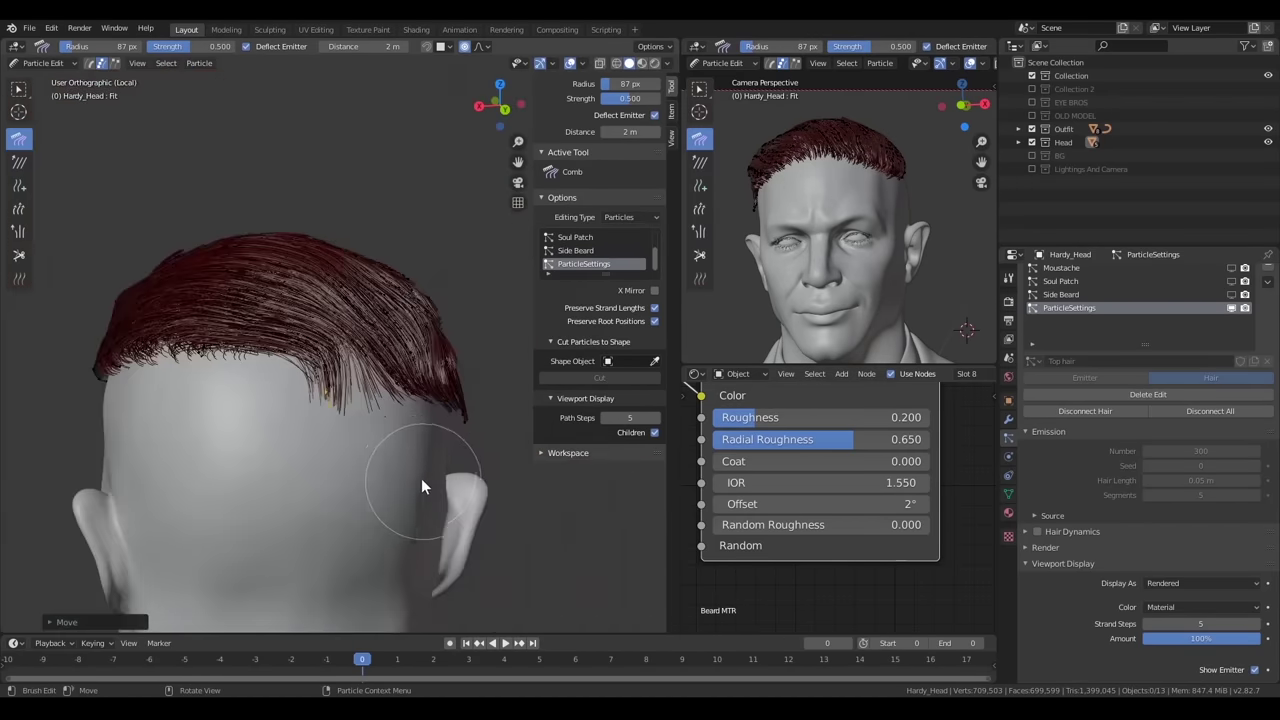
{"action": "mouse_move", "coordinate": [421, 478]}
{"action": "middle_mouse_down"}
{"action": "mouse_move", "coordinate": [350, 455]}
{"action": "mouse_move", "coordinate": [292, 406]}
{"action": "middle_mouse_up"}
{"action": "scroll", "coordinate": [263, 377], "scroll_direction": "up", "scroll_amount": 2}
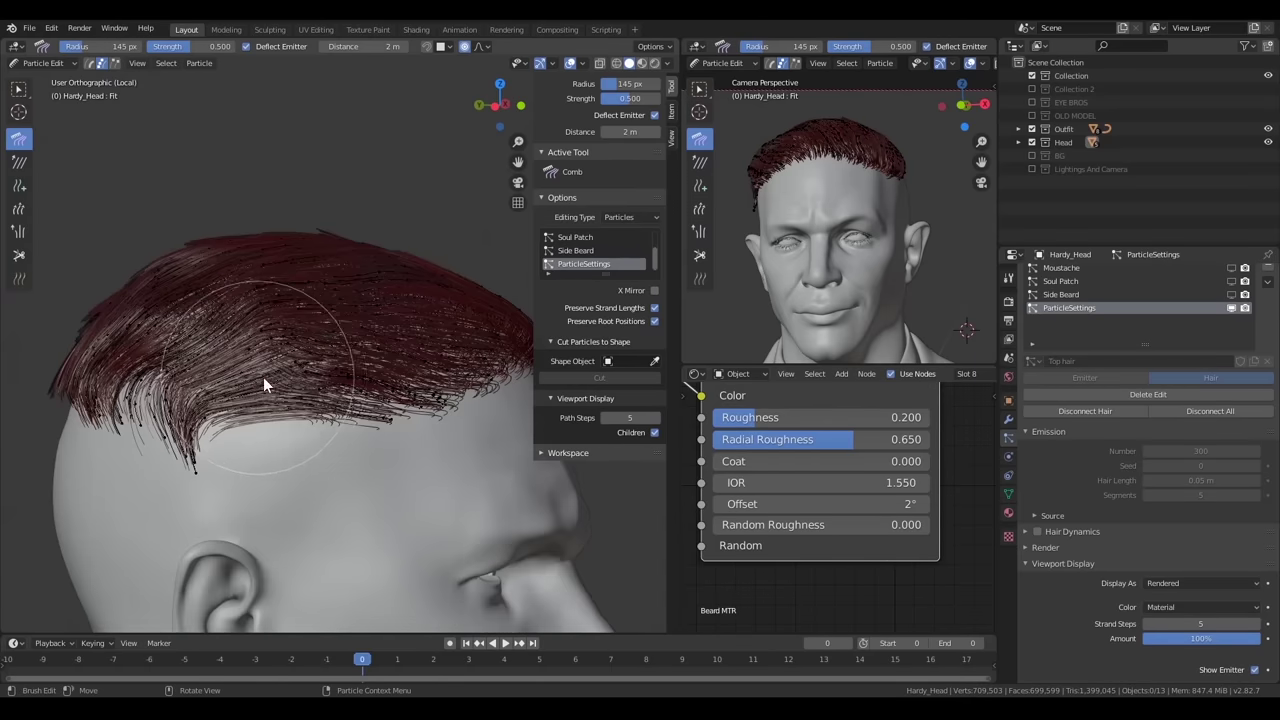
Comb the fringe strands near the temple downward, enlarging the brush to 211 px
{"action": "mouse_move", "coordinate": [263, 377]}
{"action": "left_mouse_down"}
{"action": "mouse_move", "coordinate": [299, 399]}
{"action": "mouse_move", "coordinate": [294, 380]}
{"action": "mouse_move", "coordinate": [202, 389]}
{"action": "mouse_move", "coordinate": [134, 439]}
{"action": "left_mouse_up"}
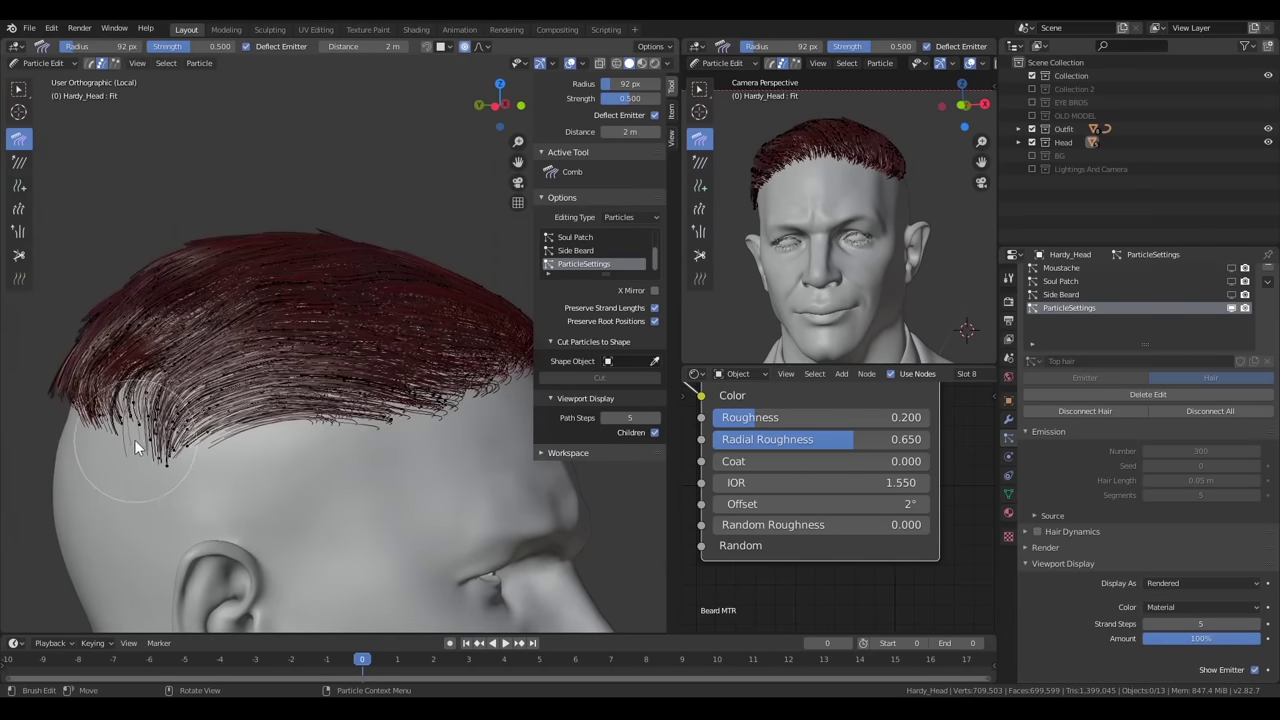
{"action": "mouse_move", "coordinate": [134, 439]}
{"action": "middle_mouse_down"}
{"action": "mouse_move", "coordinate": [336, 432]}
{"action": "mouse_move", "coordinate": [430, 340]}
{"action": "mouse_move", "coordinate": [434, 386]}
{"action": "mouse_move", "coordinate": [457, 357]}
{"action": "mouse_move", "coordinate": [384, 194]}
{"action": "mouse_move", "coordinate": [296, 203]}
{"action": "mouse_move", "coordinate": [420, 263]}
{"action": "mouse_move", "coordinate": [329, 443]}
{"action": "middle_mouse_up"}
{"action": "key", "text": "f"}
{"action": "left_click", "coordinate": [446, 367]}
{"action": "scroll", "coordinate": [446, 367], "scroll_direction": "up", "scroll_amount": 2}
Adjust the comb radius through 301, 211 and 198 px, settling at 215 px
{"action": "scroll", "coordinate": [396, 383], "scroll_direction": "up", "scroll_amount": 2}
{"action": "key", "text": "f"}
{"action": "left_click", "coordinate": [408, 362]}
{"action": "scroll", "coordinate": [408, 362], "scroll_direction": "down", "scroll_amount": 3}
{"action": "key", "text": "f"}
{"action": "left_click", "coordinate": [384, 366]}
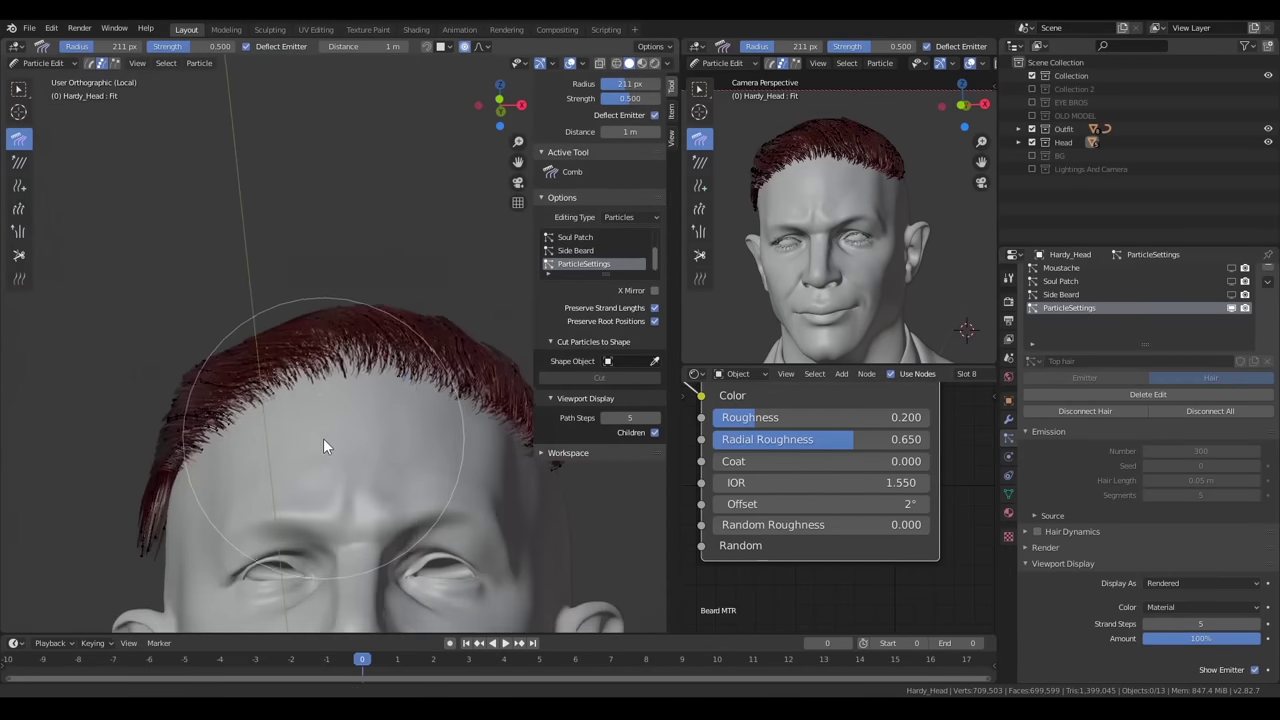
{"action": "key", "text": "f"}
{"action": "left_click", "coordinate": [328, 349]}
{"action": "mouse_move", "coordinate": [328, 349]}
{"action": "middle_mouse_down"}
{"action": "mouse_move", "coordinate": [346, 363]}
{"action": "mouse_move", "coordinate": [339, 329]}
{"action": "mouse_move", "coordinate": [371, 383]}
{"action": "middle_mouse_up"}
{"action": "key", "text": "f"}
{"action": "left_click", "coordinate": [371, 383]}
Comb the front hairline and crown strands with a 170 px brush
{"action": "middle_click_drag", "start_coordinate": [178, 337], "coordinate": [380, 286]}
{"action": "key", "text": "f"}
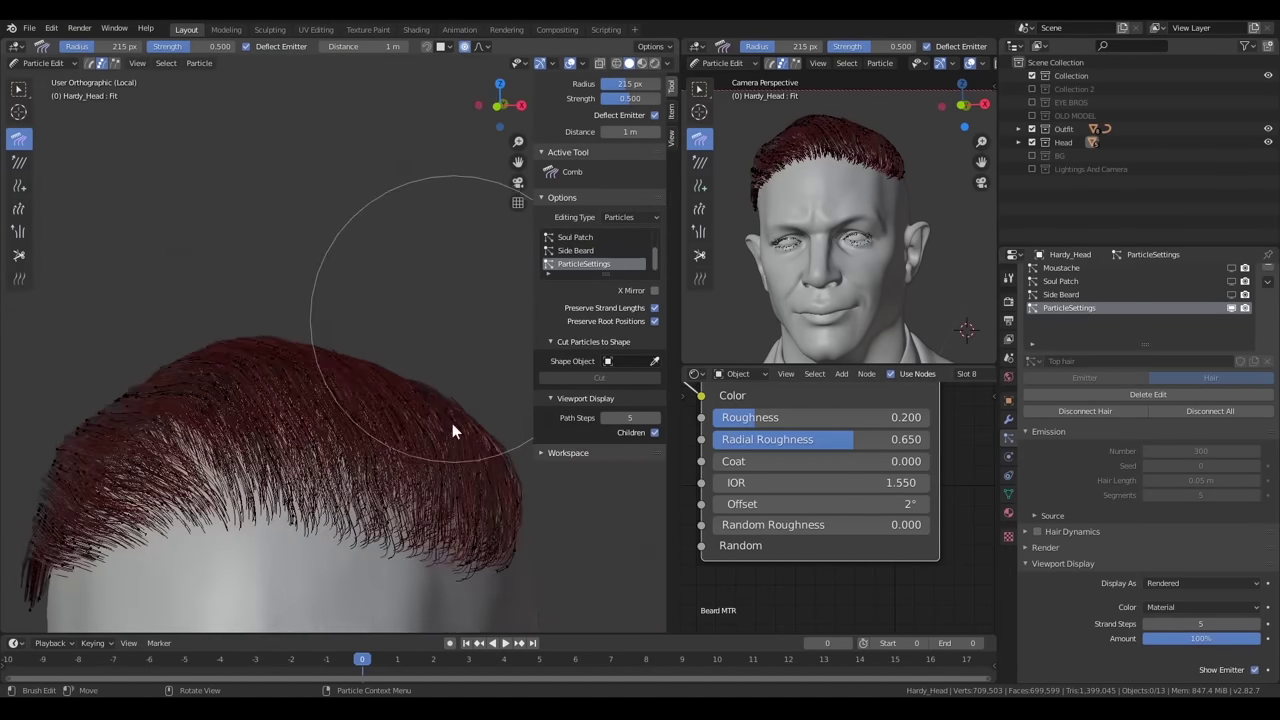
{"action": "left_click", "coordinate": [480, 460]}
{"action": "middle_click_drag", "start_coordinate": [514, 500], "coordinate": [464, 464]}
{"action": "left_click_drag", "start_coordinate": [464, 456], "coordinate": [338, 479]}
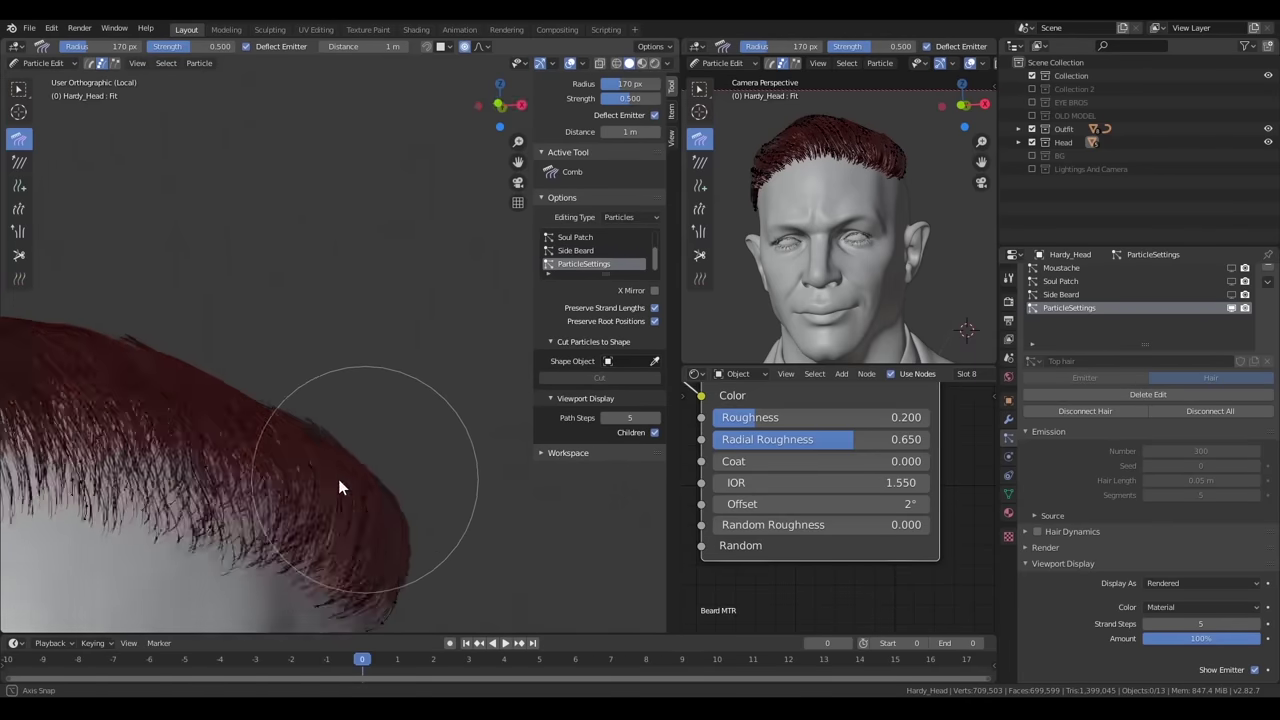
{"action": "middle_click_drag", "start_coordinate": [338, 479], "coordinate": [300, 450]}
{"action": "key", "text": "f"}
{"action": "left_click", "coordinate": [289, 463]}
Orbit to a side view and comb the strands over the side, brush at 166 px
{"action": "left_click_drag", "start_coordinate": [289, 463], "coordinate": [318, 455]}
{"action": "middle_click_drag", "start_coordinate": [318, 455], "coordinate": [160, 428]}
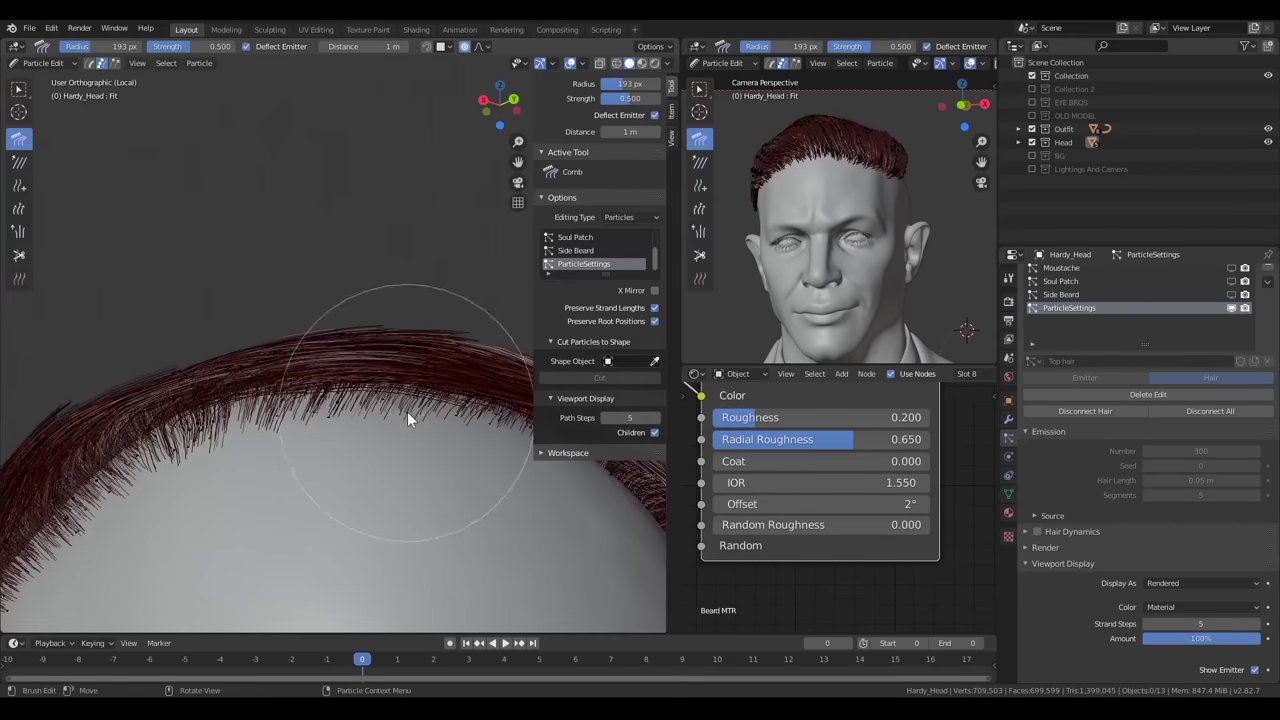
{"action": "middle_click_drag", "start_coordinate": [407, 411], "coordinate": [407, 384]}
{"action": "key", "text": "f"}
{"action": "left_click", "coordinate": [494, 351]}
{"action": "key", "text": "f"}
{"action": "left_click", "coordinate": [455, 445]}
Comb the front strands along the hairline, then set the comb radius to 125 px
{"action": "middle_click_drag", "start_coordinate": [455, 445], "coordinate": [442, 472]}
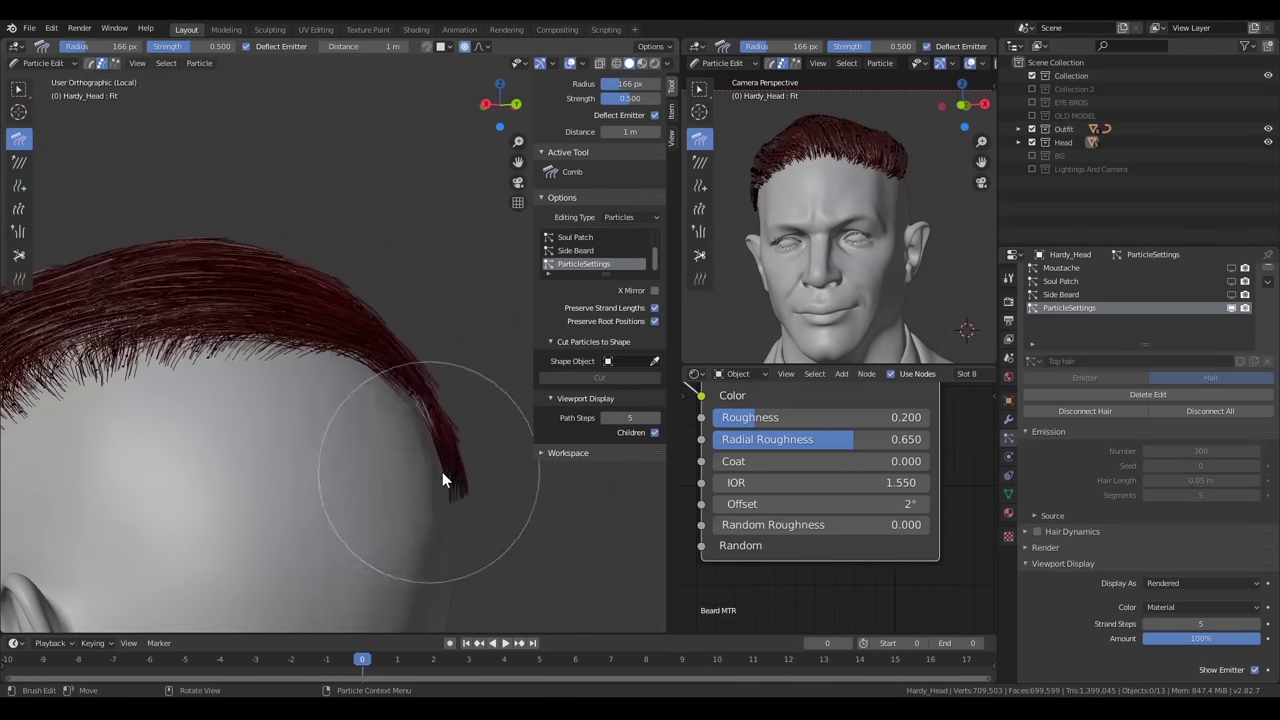
{"action": "key", "text": "f"}
{"action": "scroll", "coordinate": [445, 561], "scroll_direction": "up", "scroll_amount": 3}
{"action": "left_click", "coordinate": [550, 508]}
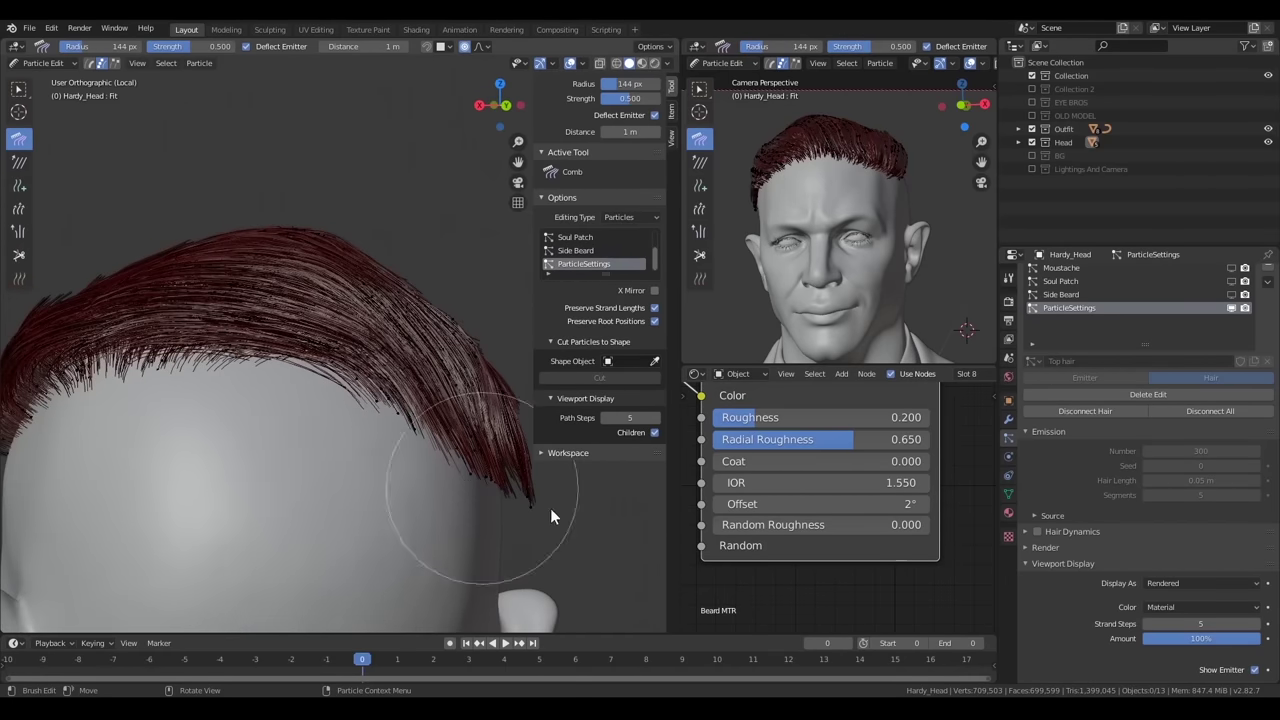
{"action": "middle_click_drag", "start_coordinate": [550, 508], "coordinate": [390, 378], "text": "shift"}
{"action": "key", "text": "f"}
{"action": "left_click", "coordinate": [246, 278]}
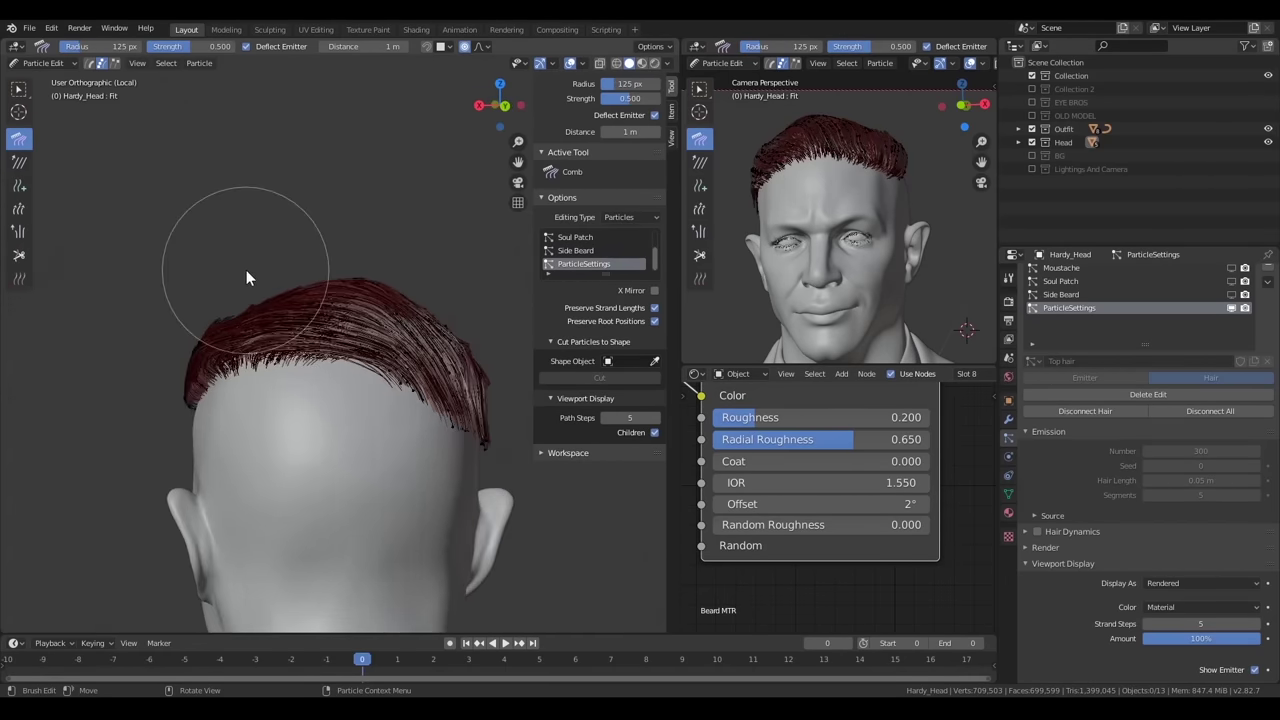
Orbit to the front of the head and set the comb radius to 128 px
{"action": "mouse_move", "coordinate": [424, 326]}
{"action": "middle_mouse_down"}
{"action": "mouse_move", "coordinate": [320, 370]}
{"action": "mouse_move", "coordinate": [422, 479]}
{"action": "middle_mouse_up"}
{"action": "scroll", "coordinate": [422, 479], "scroll_direction": "up", "scroll_amount": 3}
{"action": "key", "text": "f"}
{"action": "left_click", "coordinate": [121, 330]}
{"action": "middle_click_drag", "start_coordinate": [251, 326], "coordinate": [290, 401]}
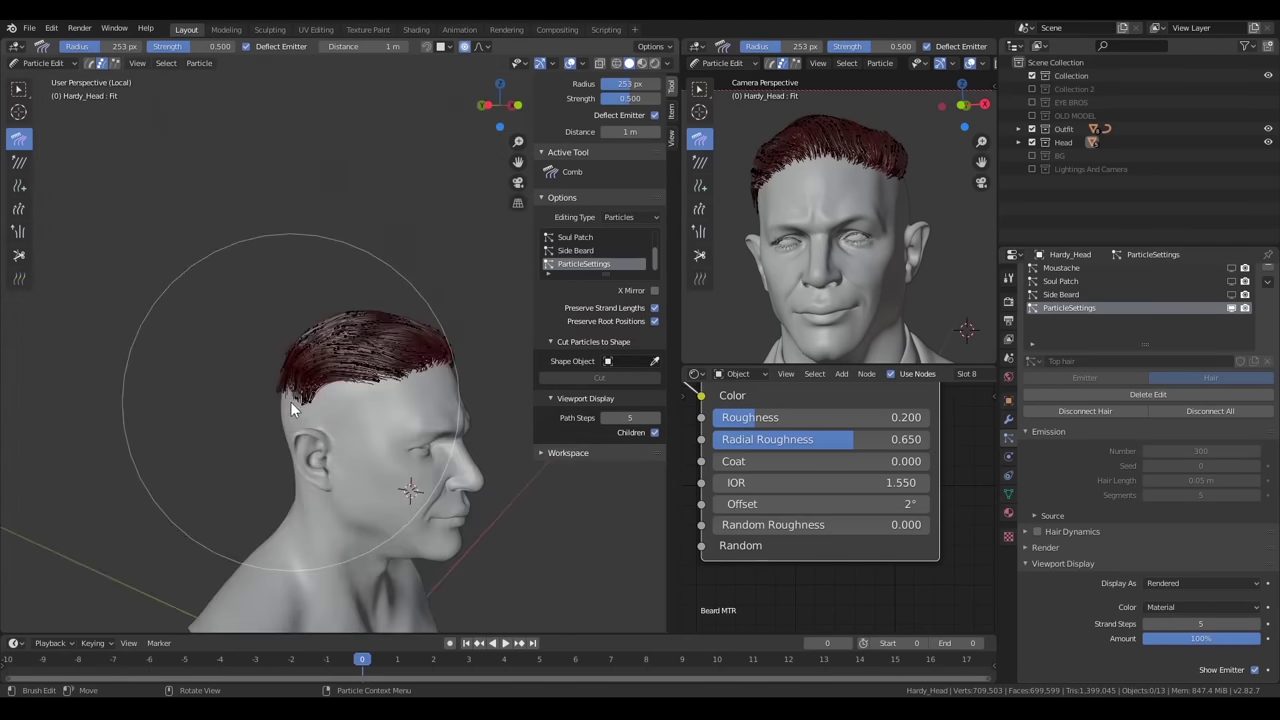
{"action": "scroll", "coordinate": [290, 401], "scroll_direction": "up", "scroll_amount": 2}
{"action": "key", "text": "f"}
{"action": "left_click", "coordinate": [374, 432]}
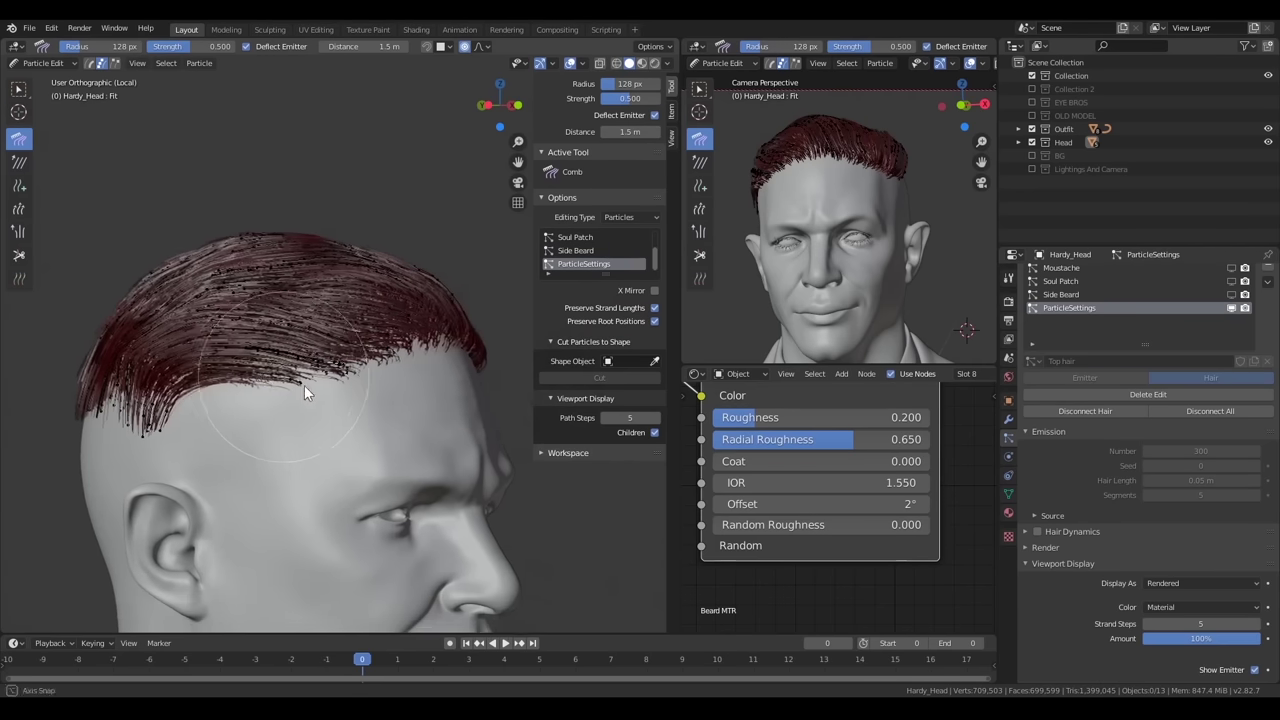
Comb the front strands back at 129 px, undoing a stroke that pulled hair into a point
{"action": "mouse_move", "coordinate": [215, 489]}
{"action": "middle_mouse_down"}
{"action": "mouse_move", "coordinate": [254, 473]}
{"action": "mouse_move", "coordinate": [362, 482]}
{"action": "middle_mouse_up"}
{"action": "key", "text": "f"}
{"action": "left_click", "coordinate": [270, 474]}
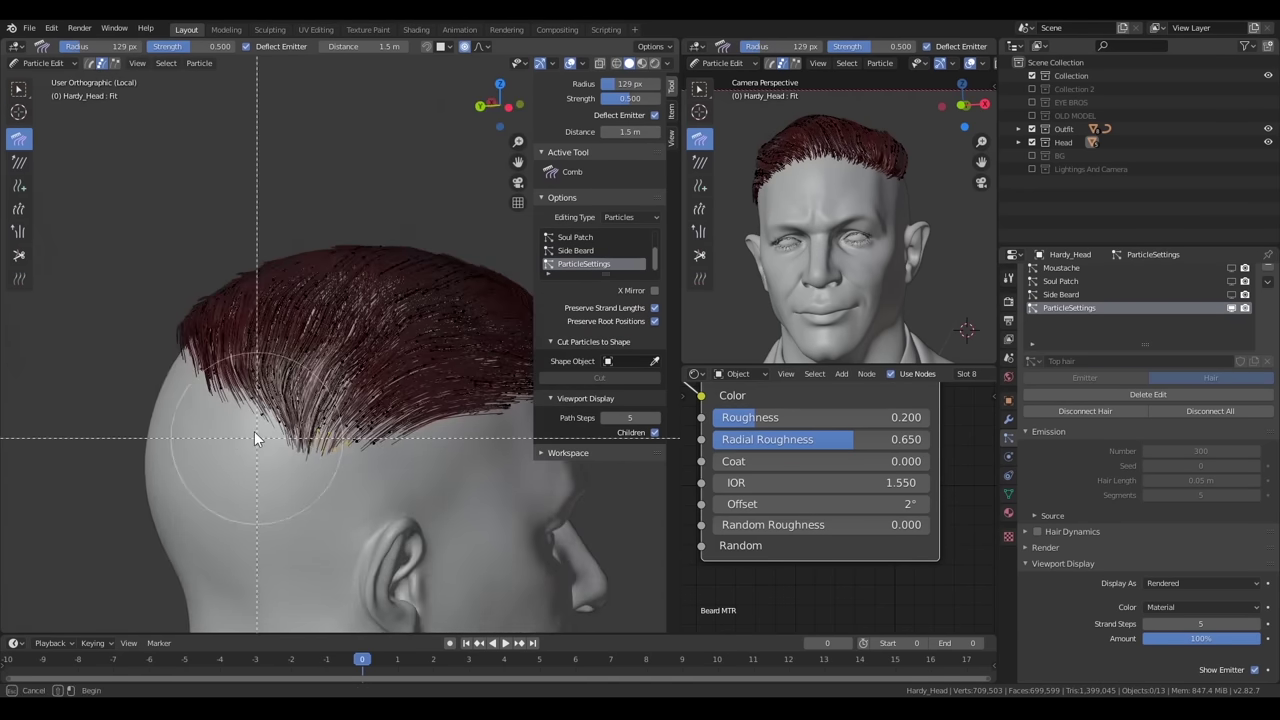
{"action": "left_click_drag", "start_coordinate": [400, 528], "coordinate": [350, 462]}
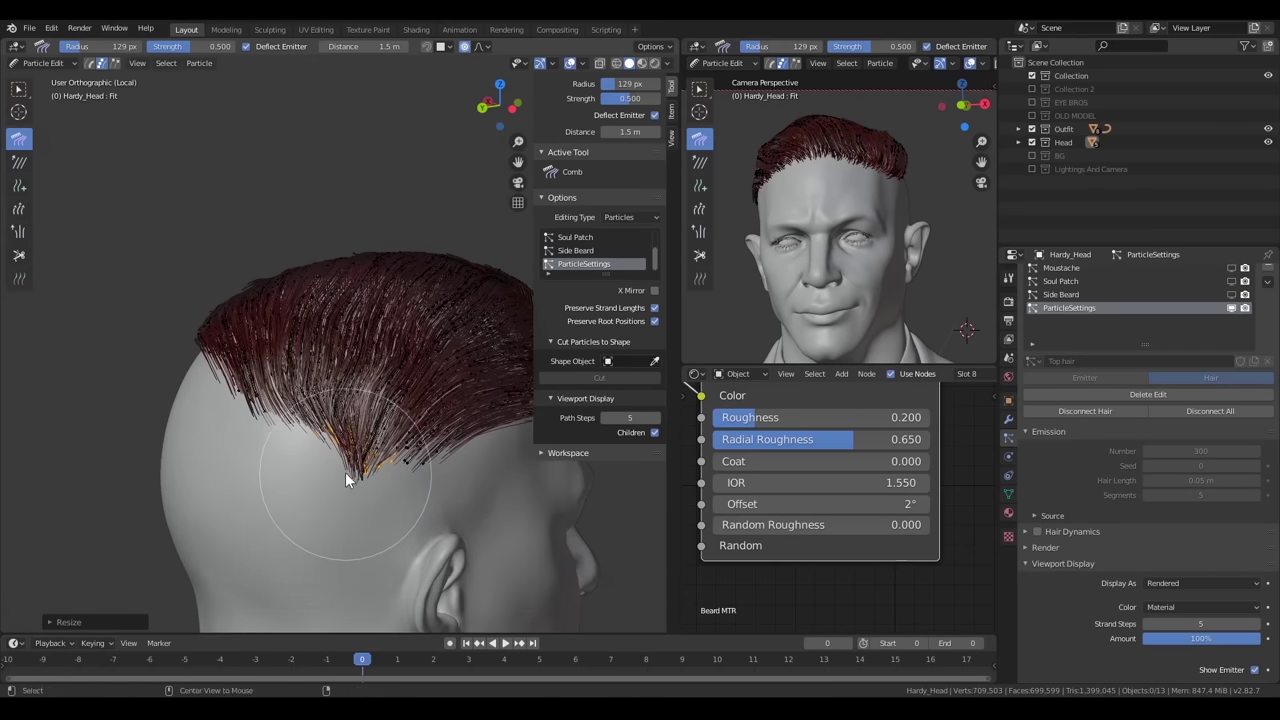
{"action": "key", "text": "ctrl+z"}
View the face frontally and enlarge the comb to 230 px, orbiting to the ear side
{"action": "mouse_move", "coordinate": [335, 438]}
{"action": "middle_mouse_down"}
{"action": "mouse_move", "coordinate": [310, 490]}
{"action": "mouse_move", "coordinate": [217, 481]}
{"action": "mouse_move", "coordinate": [262, 320]}
{"action": "middle_mouse_up"}
{"action": "key", "text": "f"}
{"action": "left_click", "coordinate": [361, 328]}
{"action": "scroll", "coordinate": [420, 320], "scroll_direction": "down", "scroll_amount": 2}
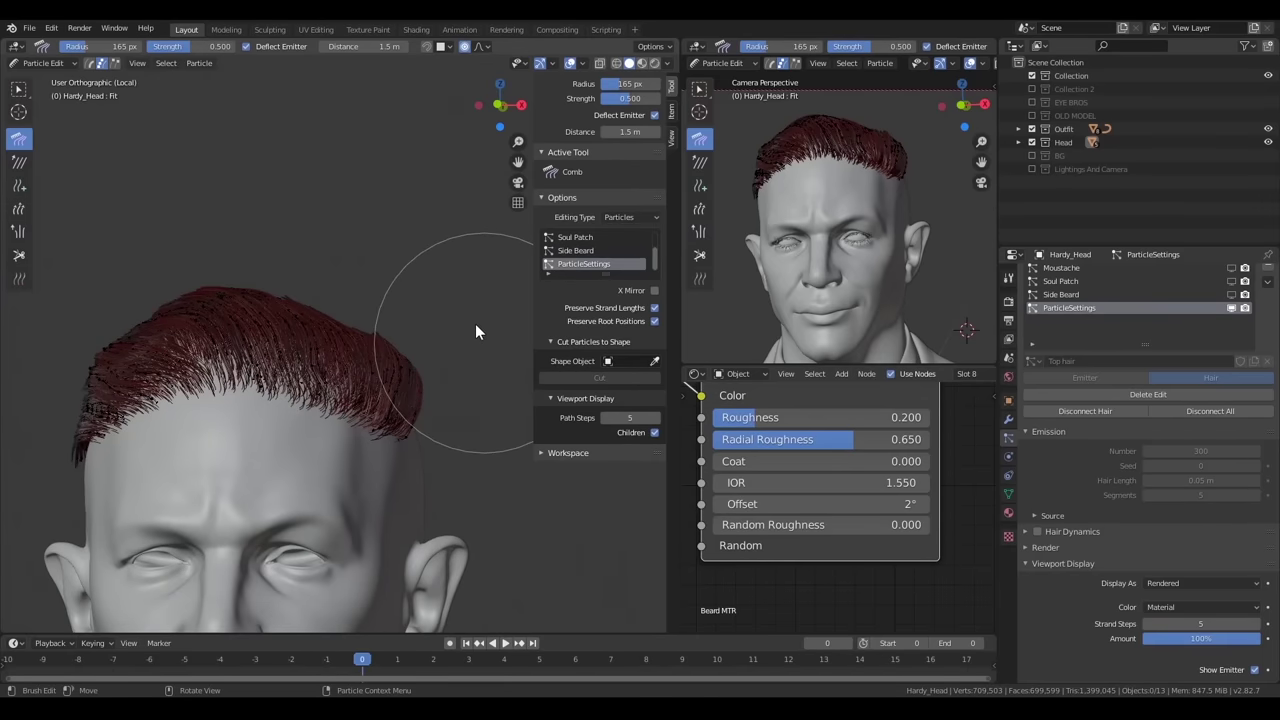
{"action": "scroll", "coordinate": [424, 292], "scroll_direction": "up", "scroll_amount": 2}
{"action": "key", "text": "f"}
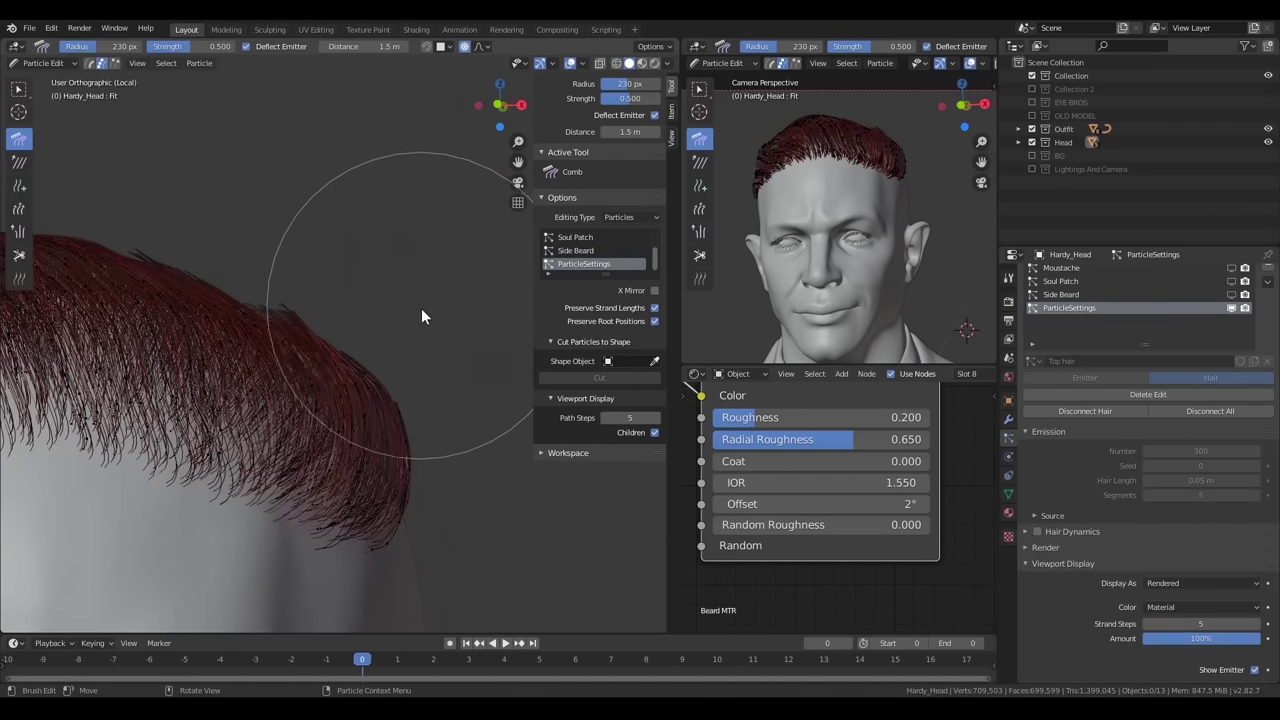
{"action": "left_click", "coordinate": [450, 330]}
{"action": "scroll", "coordinate": [480, 360], "scroll_direction": "up", "scroll_amount": 2}
{"action": "mouse_move", "coordinate": [495, 378]}
{"action": "middle_mouse_down"}
{"action": "mouse_move", "coordinate": [423, 257]}
{"action": "mouse_move", "coordinate": [323, 271]}
{"action": "mouse_move", "coordinate": [280, 315]}
{"action": "middle_mouse_up"}
Switch from Particle Edit back to Object Mode
{"action": "left_click", "coordinate": [41, 63]}
{"action": "left_click", "coordinate": [45, 86]}
{"action": "scroll", "coordinate": [218, 295], "scroll_direction": "down", "scroll_amount": 2}
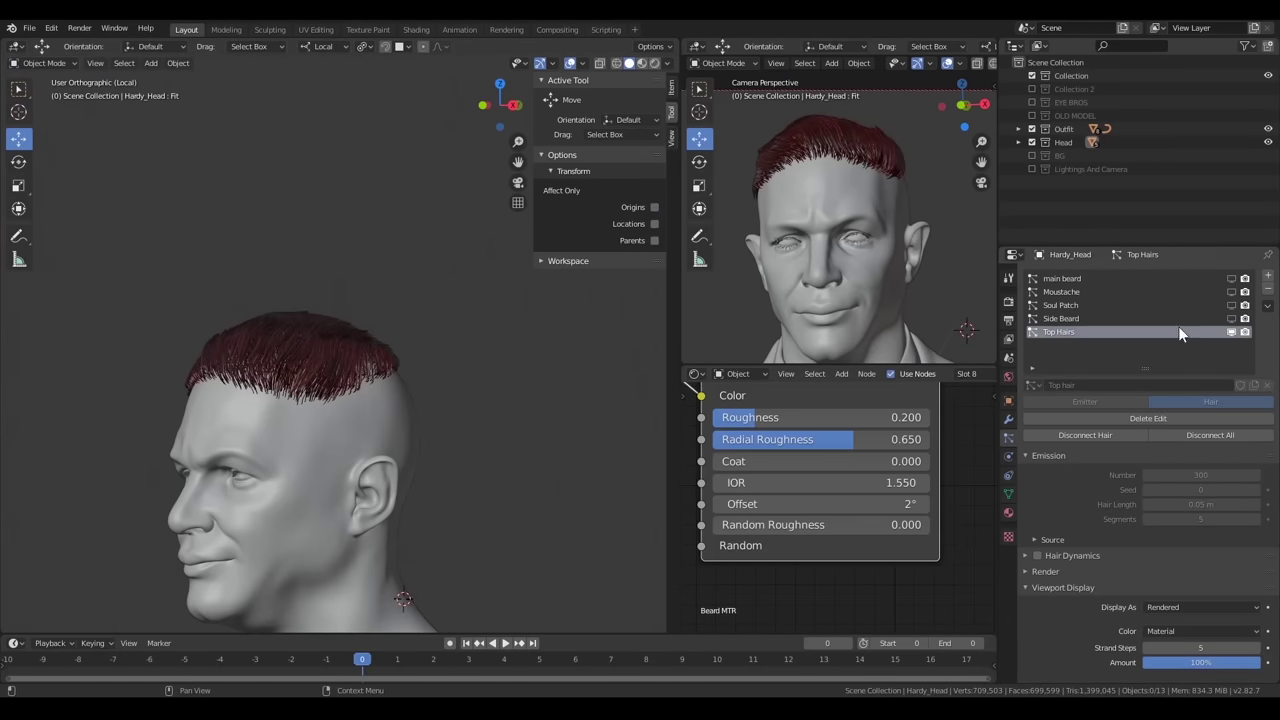
Add a new particle system to the head named Side hairs
{"action": "left_click", "coordinate": [1268, 277]}
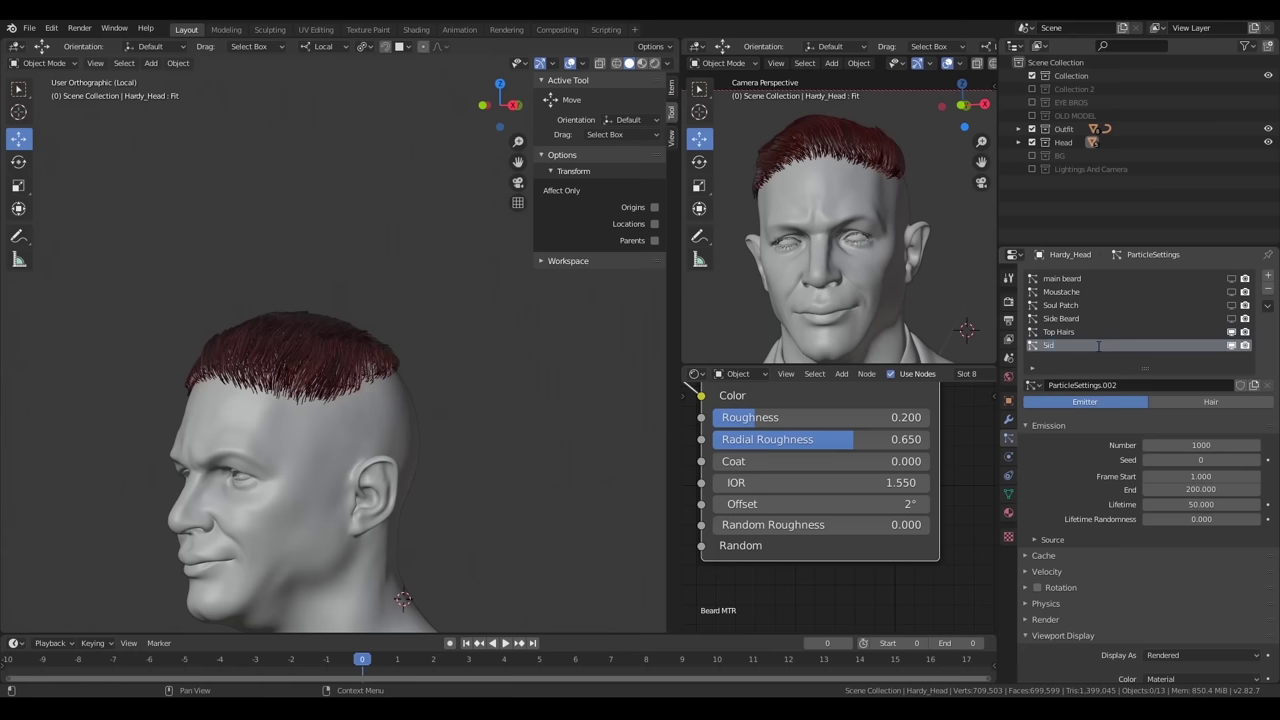
{"action": "type", "text": "Side haird"}
{"action": "key", "text": "Return"}
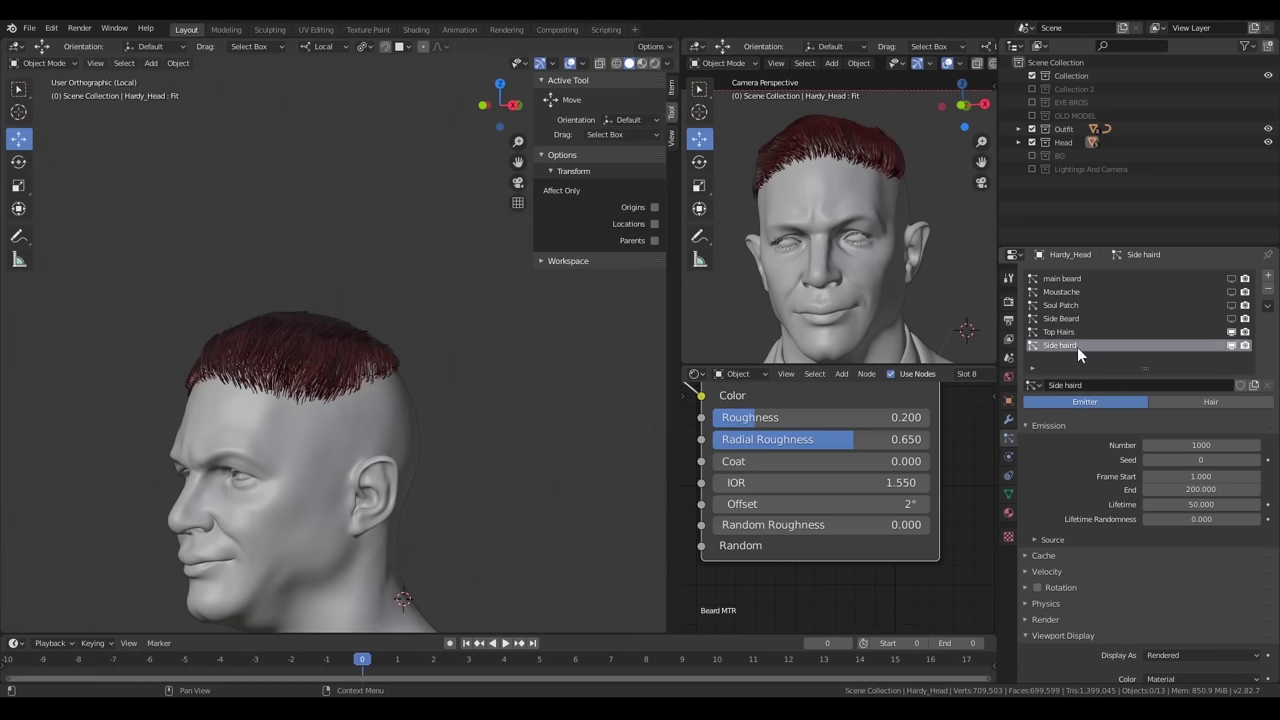
{"action": "key", "text": "ctrl+v"}
{"action": "key", "text": "Return"}
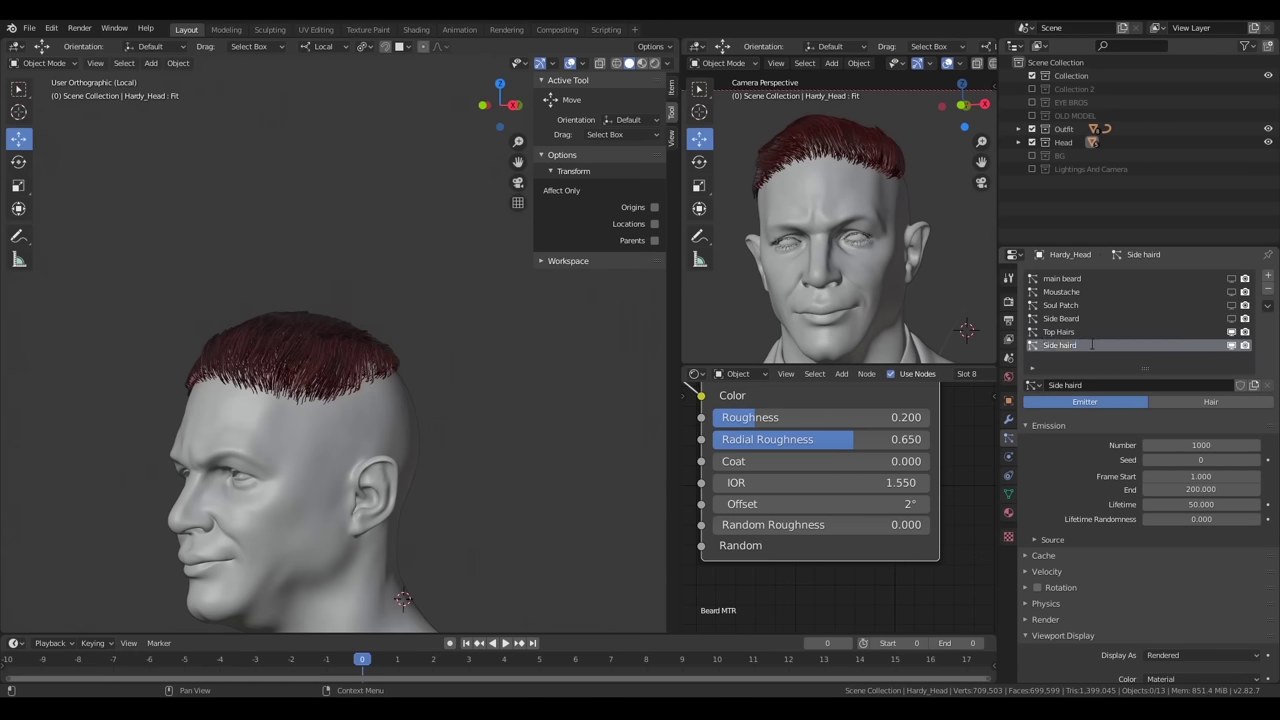
Make it a Hair system with 500 strands and 0.01 m hair length
{"action": "left_click", "coordinate": [1212, 402]}
{"action": "type", "text": "00"}
{"action": "key", "text": "Return"}
{"action": "double_click", "coordinate": [1192, 487]}
{"action": "type", "text": "0.01"}
{"action": "key", "text": "Return"}
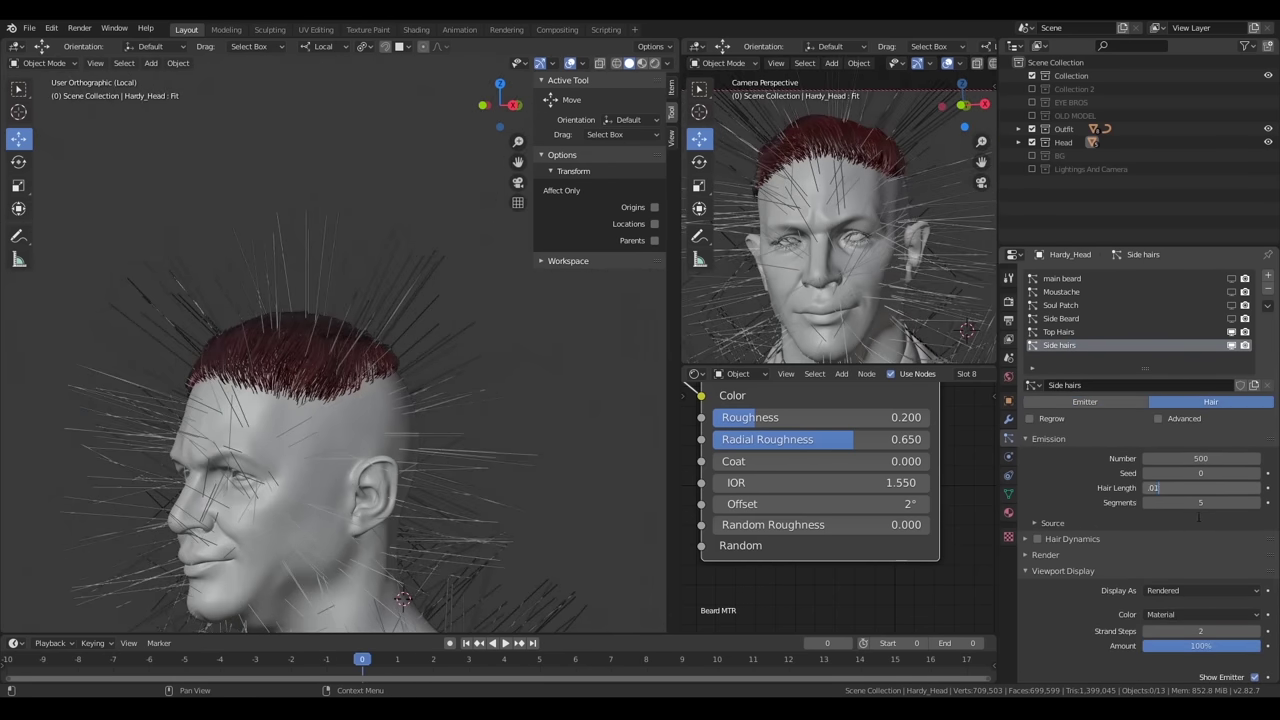
{"action": "middle_click_drag", "start_coordinate": [400, 420], "coordinate": [481, 460]}
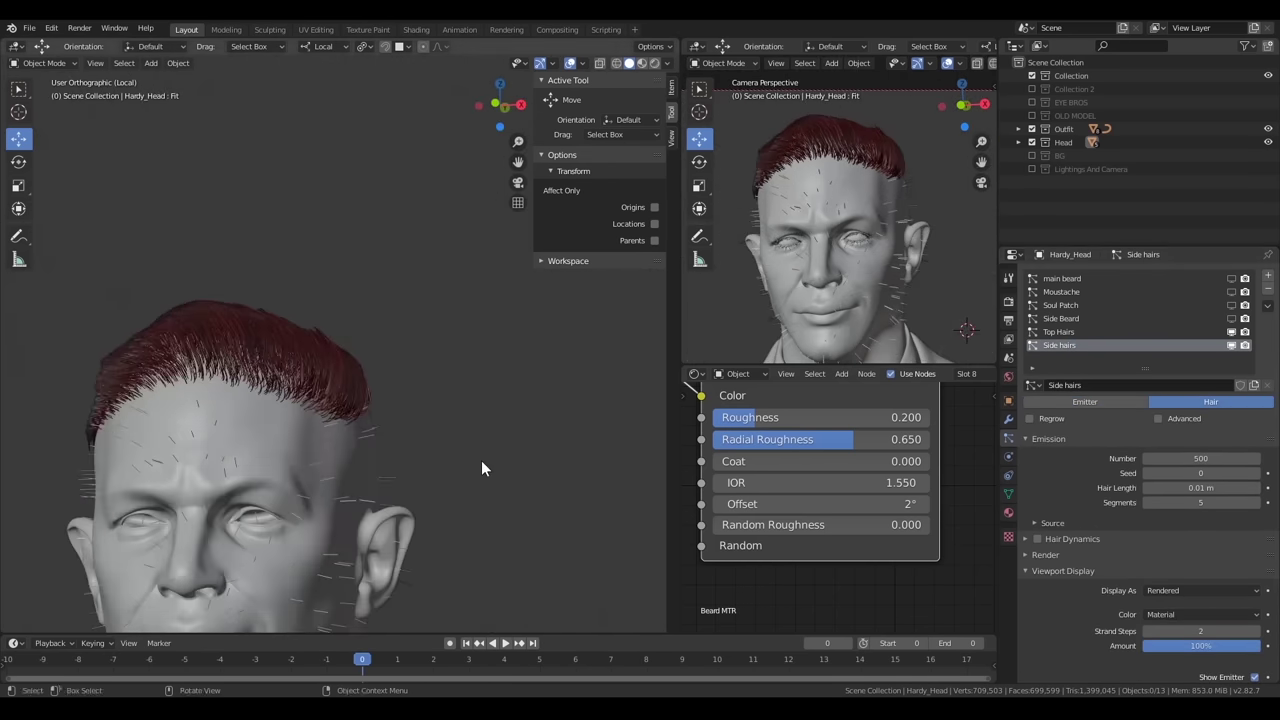
Browse the hair render, viewport display and material settings without changing them
{"action": "left_click", "coordinate": [1068, 552]}
{"action": "left_click", "coordinate": [1050, 556]}
{"action": "left_click", "coordinate": [1060, 571]}
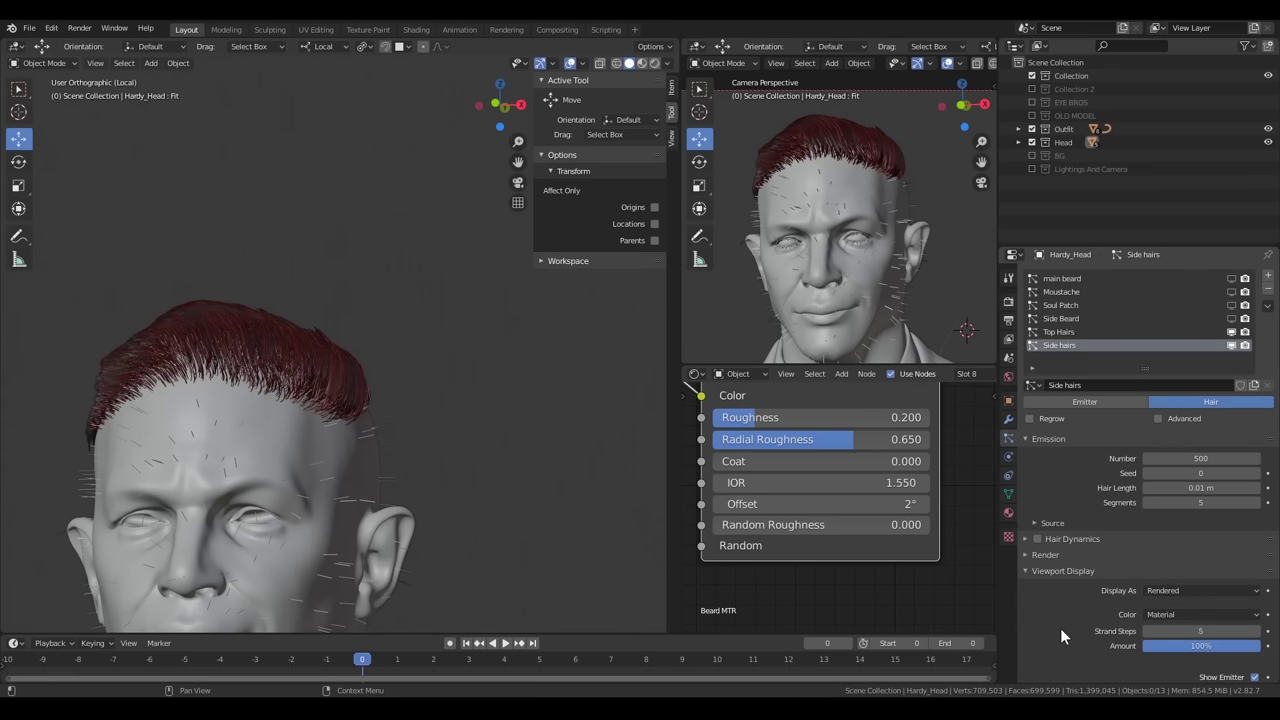
{"action": "scroll", "coordinate": [1060, 628], "scroll_direction": "down", "scroll_amount": 2}
{"action": "left_click", "coordinate": [1045, 474]}
{"action": "left_click", "coordinate": [1160, 511]}
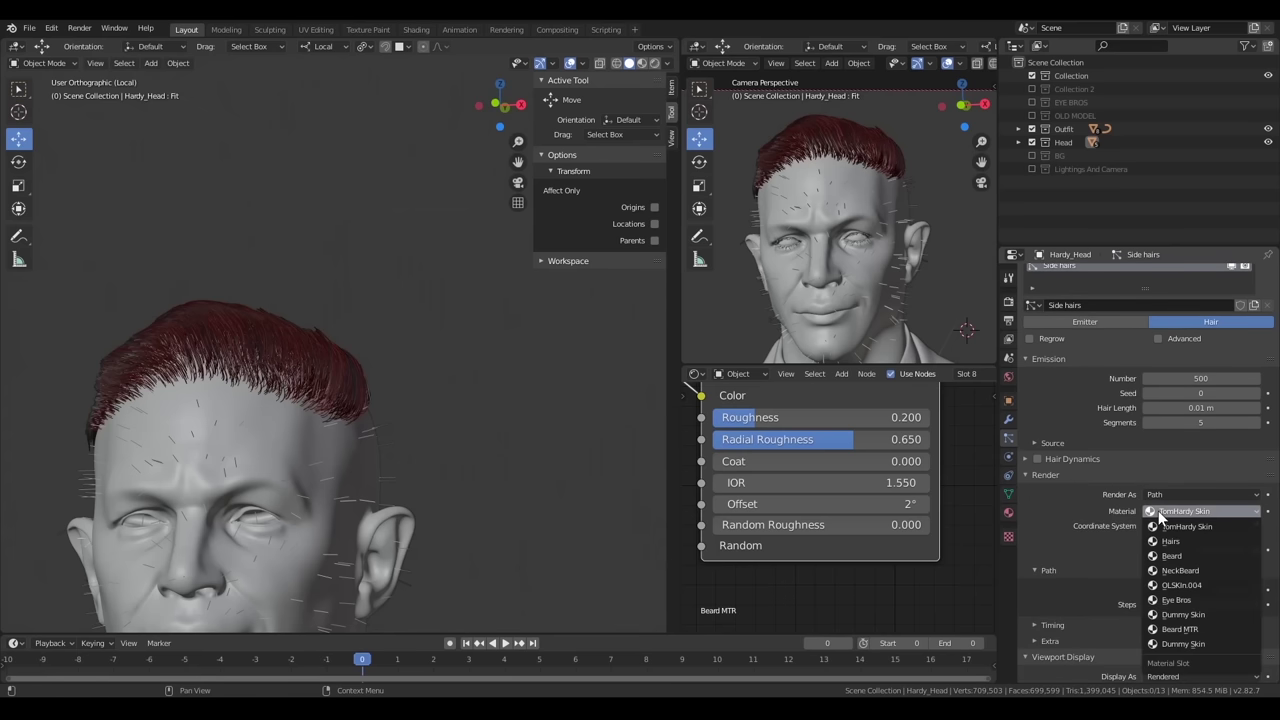
{"action": "left_click", "coordinate": [1177, 545]}
{"action": "left_click", "coordinate": [1045, 478]}
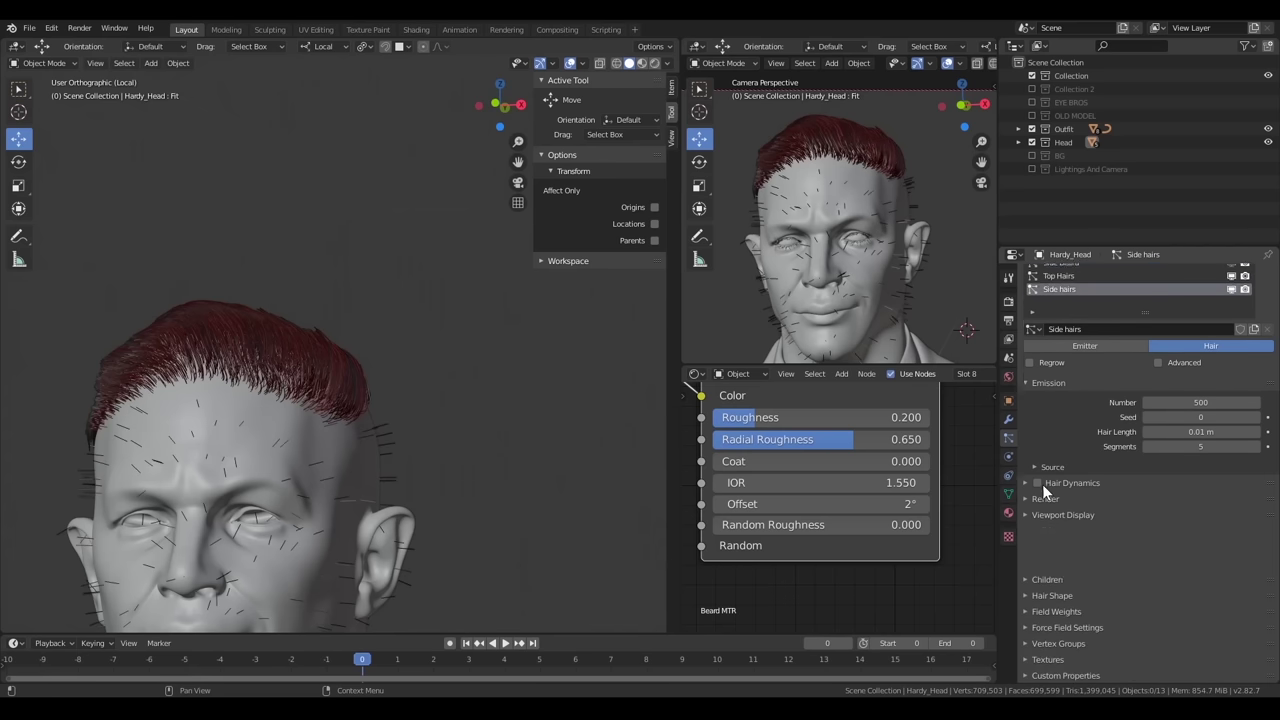
{"action": "scroll", "coordinate": [1078, 654], "scroll_direction": "up", "scroll_amount": 2}
Limit hair density to the Sides vertex group and enter Particle Edit mode
{"action": "left_click", "coordinate": [1058, 643]}
{"action": "scroll", "coordinate": [1060, 620], "scroll_direction": "down", "scroll_amount": 3}
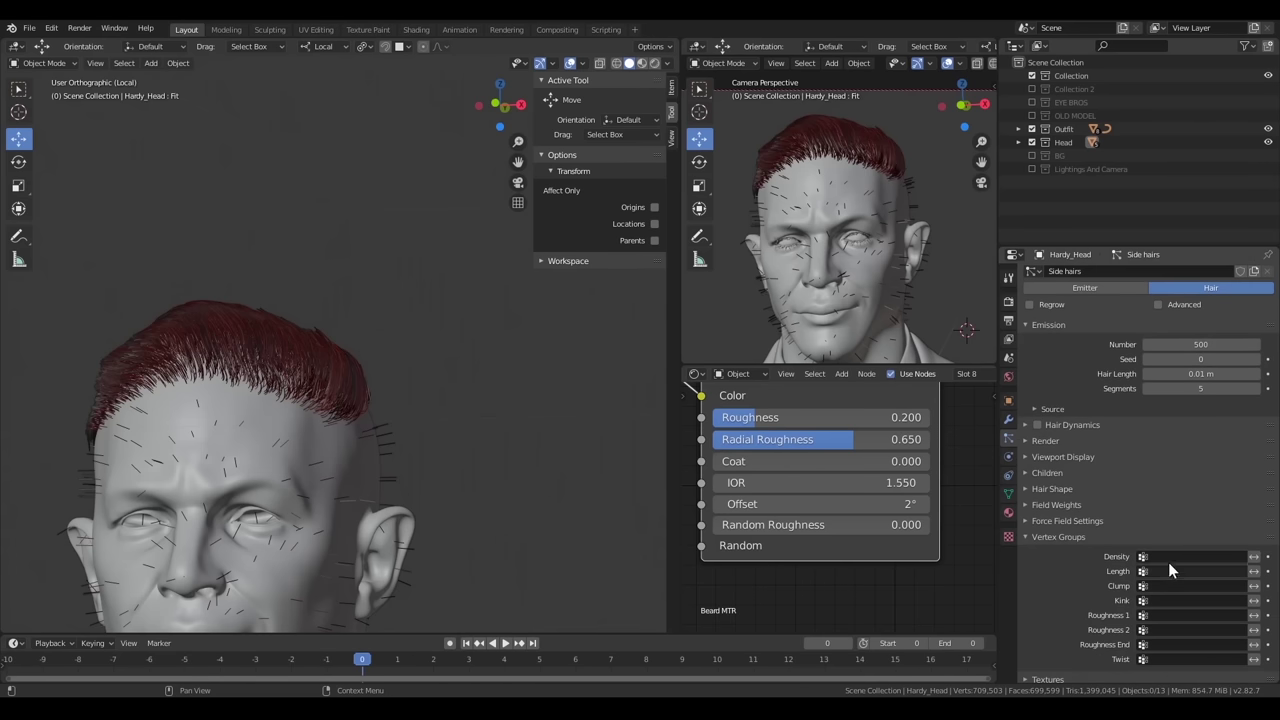
{"action": "left_click", "coordinate": [1168, 557]}
{"action": "left_click", "coordinate": [1150, 444]}
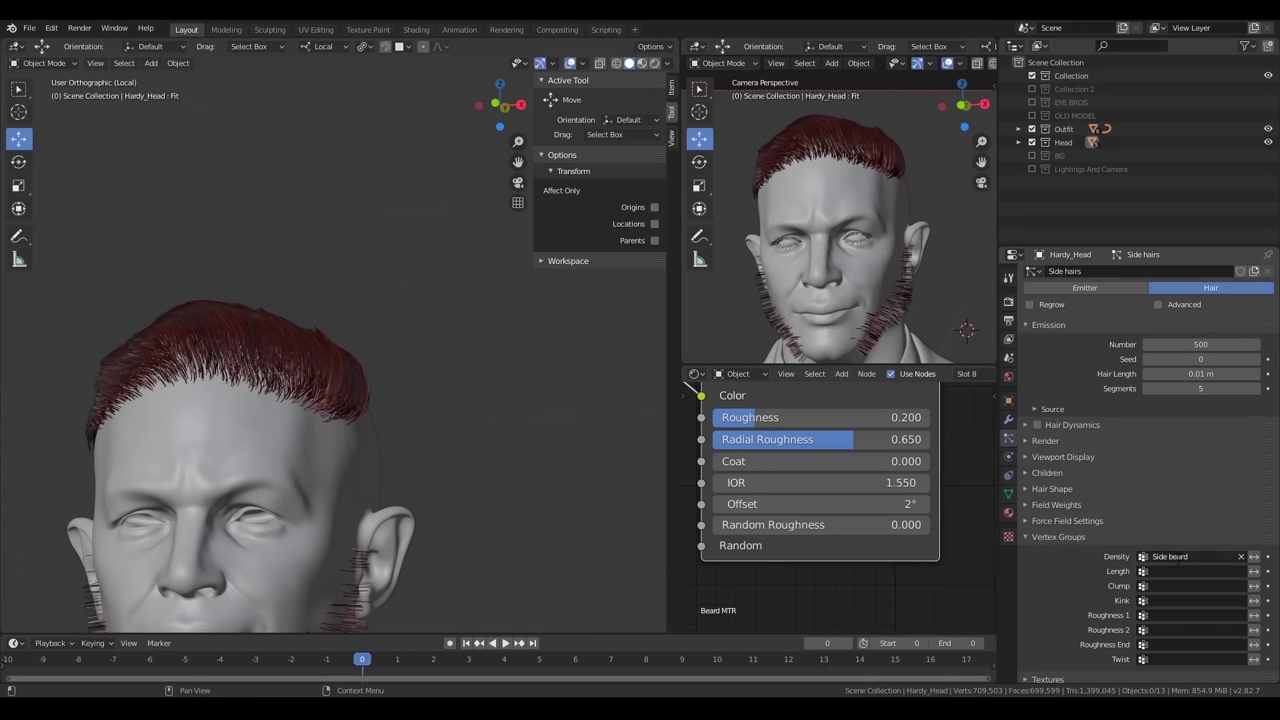
{"action": "left_click", "coordinate": [1190, 556]}
{"action": "left_click", "coordinate": [1150, 458]}
{"action": "middle_click_drag", "start_coordinate": [220, 340], "coordinate": [340, 345]}
{"action": "left_click", "coordinate": [45, 63]}
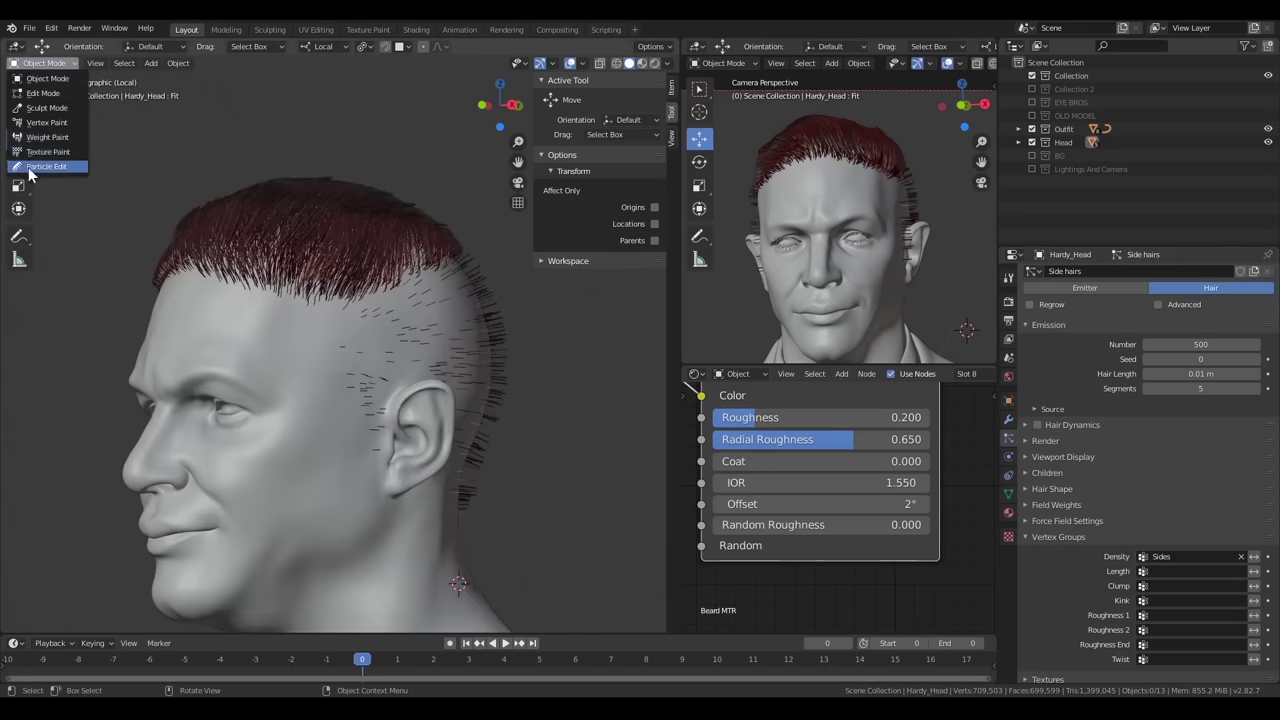
{"action": "left_click", "coordinate": [40, 167]}
Hide the Top Hairs system, with the comb brush radius at 212 px
{"action": "middle_click_drag", "start_coordinate": [300, 400], "coordinate": [375, 413]}
{"action": "scroll", "coordinate": [105, 368], "scroll_direction": "up", "scroll_amount": 3}
{"action": "key", "text": "f"}
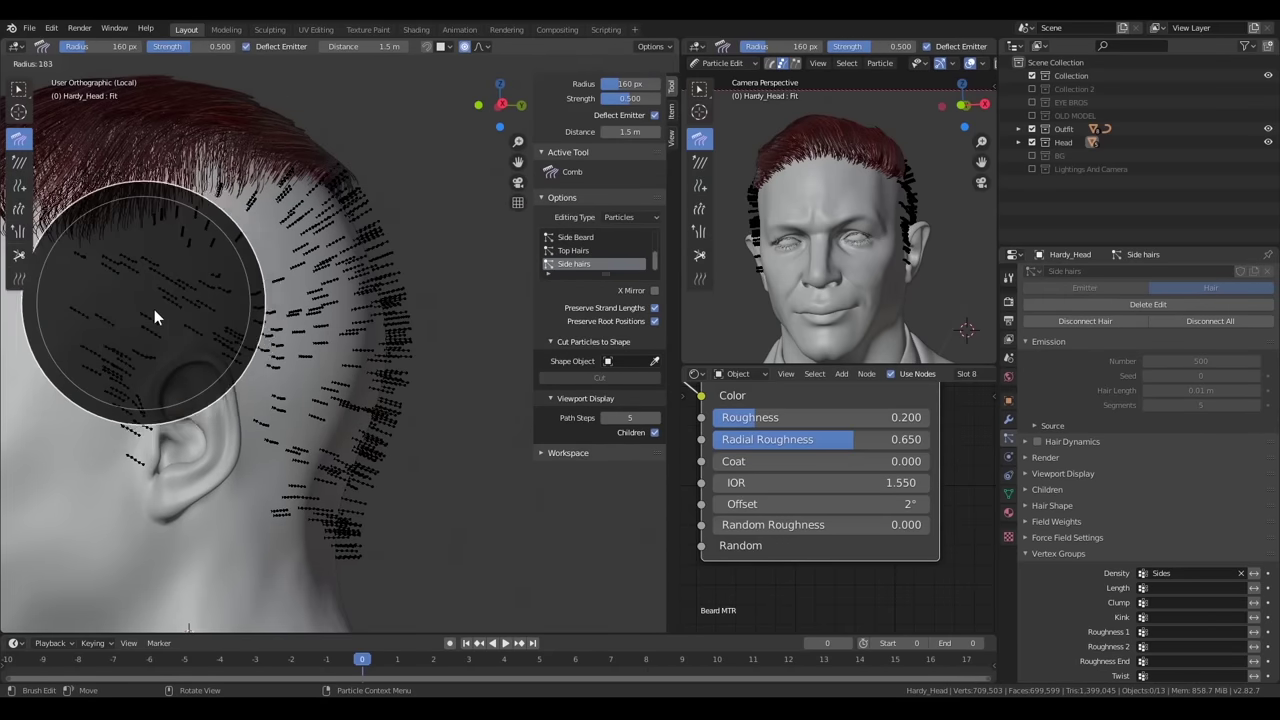
{"action": "left_click", "coordinate": [310, 229]}
{"action": "middle_click_drag", "start_coordinate": [310, 229], "coordinate": [230, 240]}
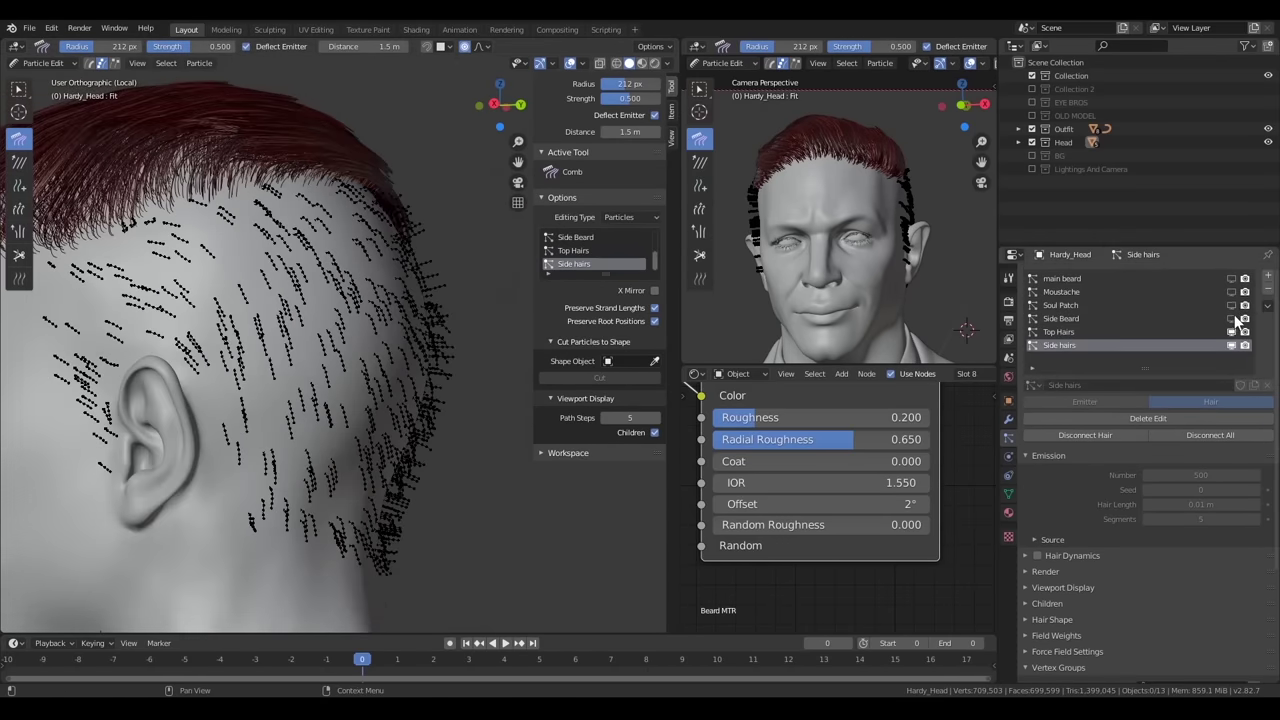
{"action": "left_click", "coordinate": [1232, 331]}
Comb the strands at the back of the head downward with a 173 px brush
{"action": "middle_click_drag", "start_coordinate": [370, 347], "coordinate": [158, 430]}
{"action": "key", "text": "f"}
{"action": "left_click", "coordinate": [130, 528]}
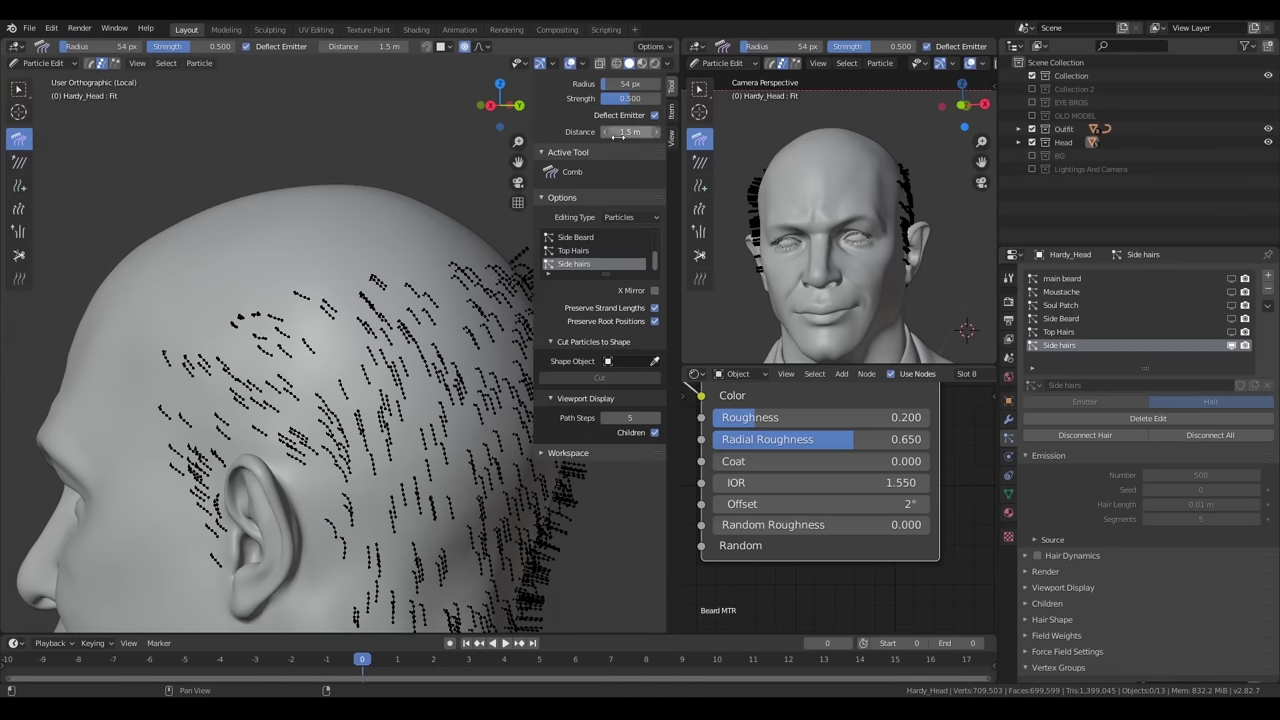
{"action": "middle_click_drag", "start_coordinate": [328, 443], "coordinate": [200, 474]}
{"action": "middle_click_drag", "start_coordinate": [180, 518], "coordinate": [302, 478]}
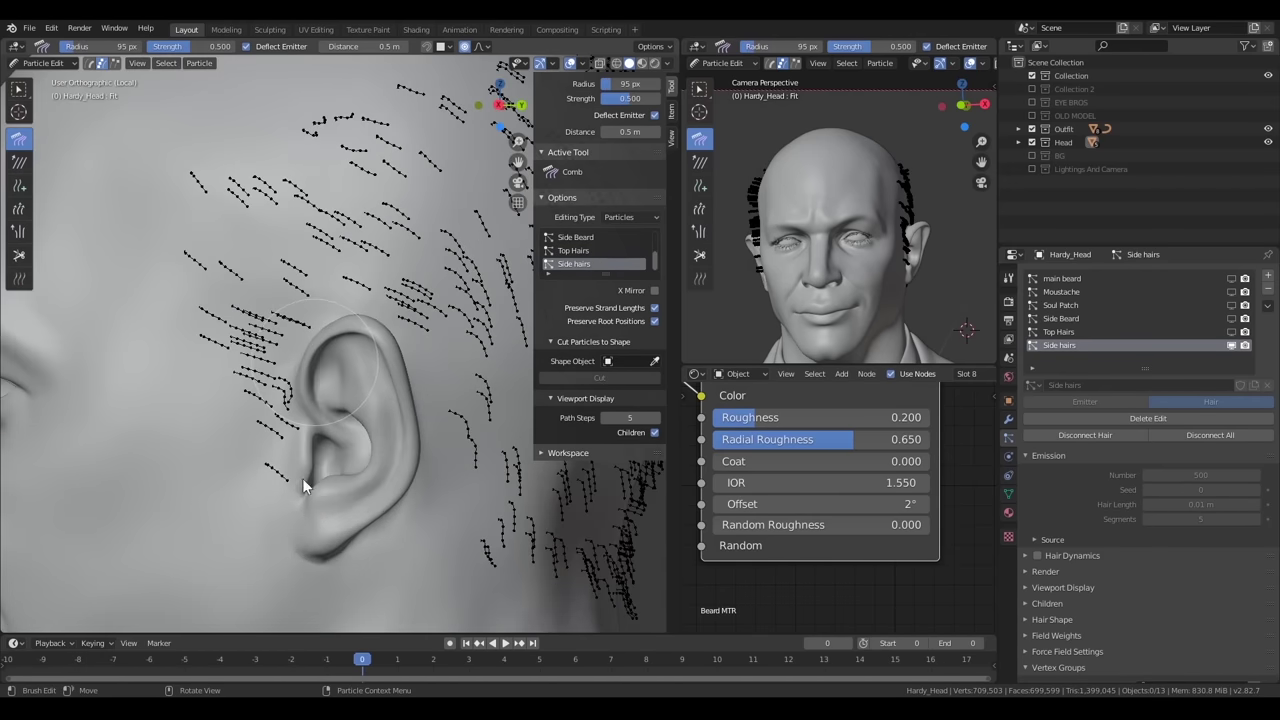
{"action": "key", "text": "f"}
{"action": "left_click", "coordinate": [244, 555]}
{"action": "mouse_move", "coordinate": [244, 555]}
{"action": "middle_mouse_down"}
{"action": "mouse_move", "coordinate": [290, 216]}
{"action": "mouse_move", "coordinate": [330, 434]}
{"action": "middle_mouse_up"}
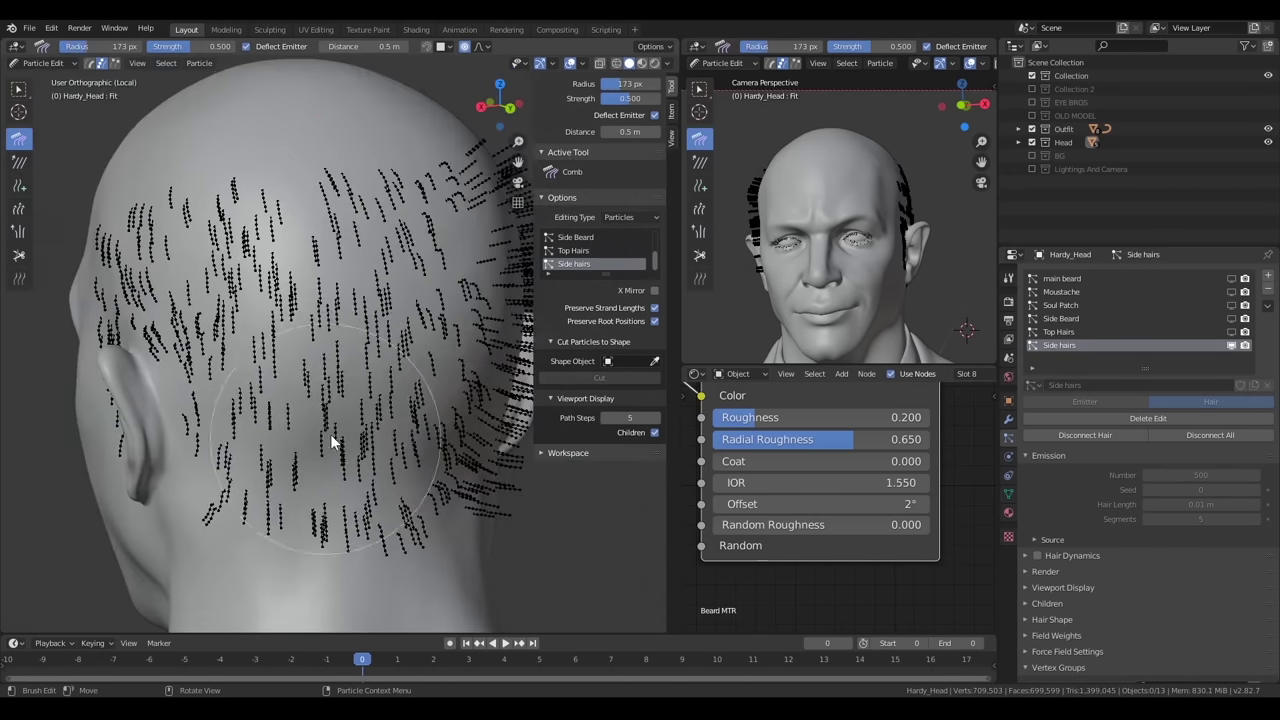
Try the Cut tool, then comb the back-of-head strands with a 141 px brush
{"action": "key", "text": "f"}
{"action": "left_click", "coordinate": [367, 552]}
{"action": "middle_click_drag", "start_coordinate": [367, 552], "coordinate": [410, 500]}
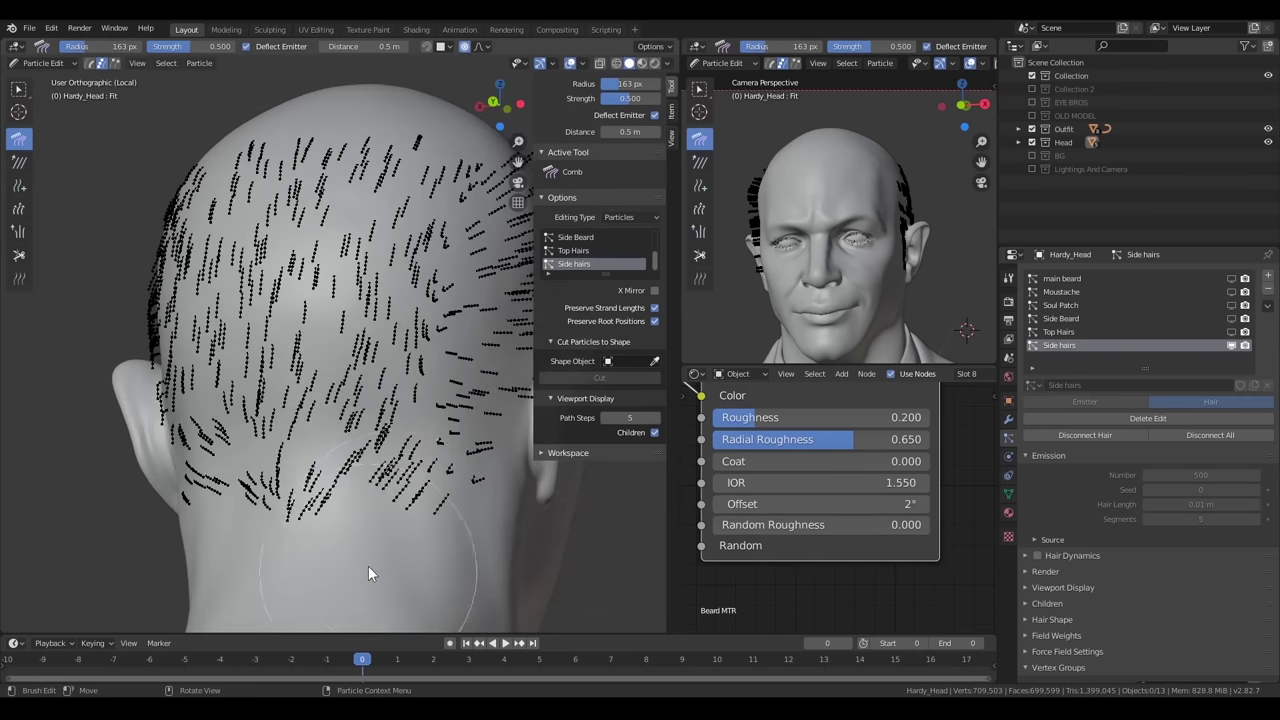
{"action": "scroll", "coordinate": [388, 234], "scroll_direction": "up", "scroll_amount": 5}
{"action": "scroll", "coordinate": [106, 233], "scroll_direction": "up", "scroll_amount": 3}
{"action": "left_click", "coordinate": [18, 255]}
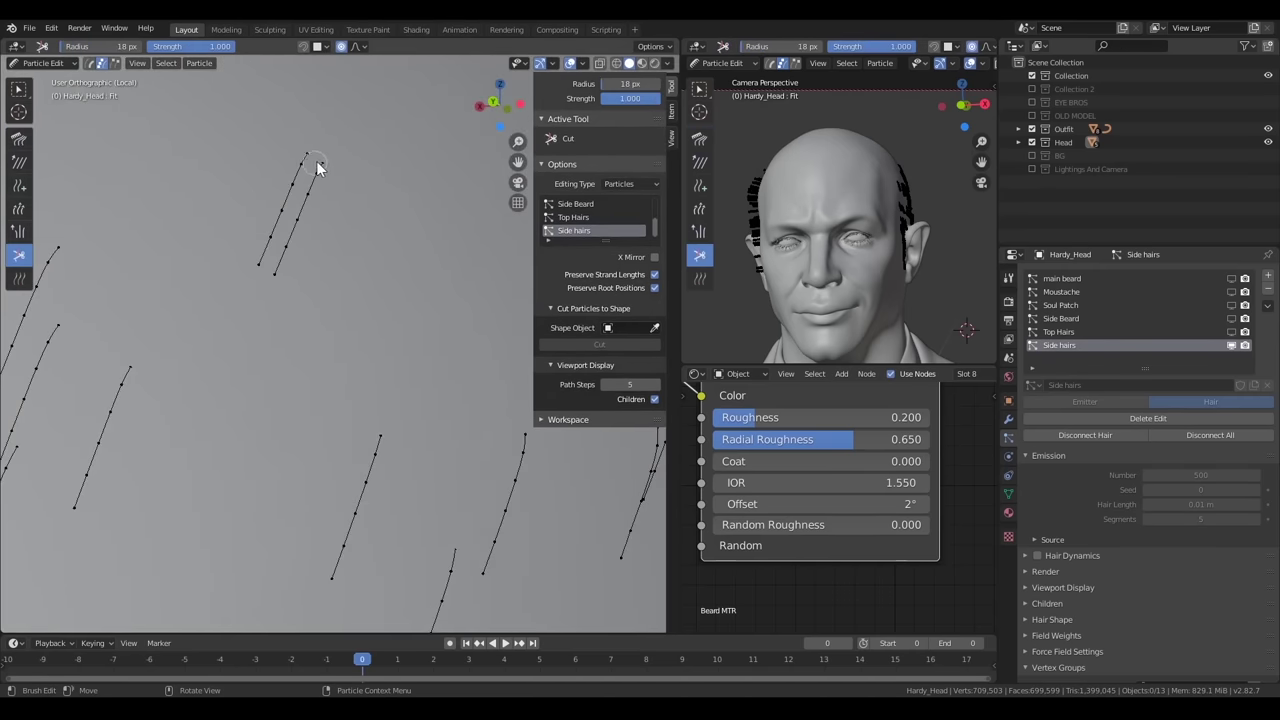
{"action": "scroll", "coordinate": [314, 166], "scroll_direction": "down", "scroll_amount": 5}
{"action": "left_click", "coordinate": [18, 138]}
{"action": "mouse_move", "coordinate": [311, 272]}
{"action": "middle_mouse_down"}
{"action": "mouse_move", "coordinate": [362, 410]}
{"action": "mouse_move", "coordinate": [153, 399]}
{"action": "middle_mouse_up"}
Comb the strands near the ear, shrinking the brush from 173 to 121 px
{"action": "key", "text": "f"}
{"action": "left_click", "coordinate": [327, 497]}
{"action": "left_click_drag", "start_coordinate": [312, 316], "coordinate": [428, 329]}
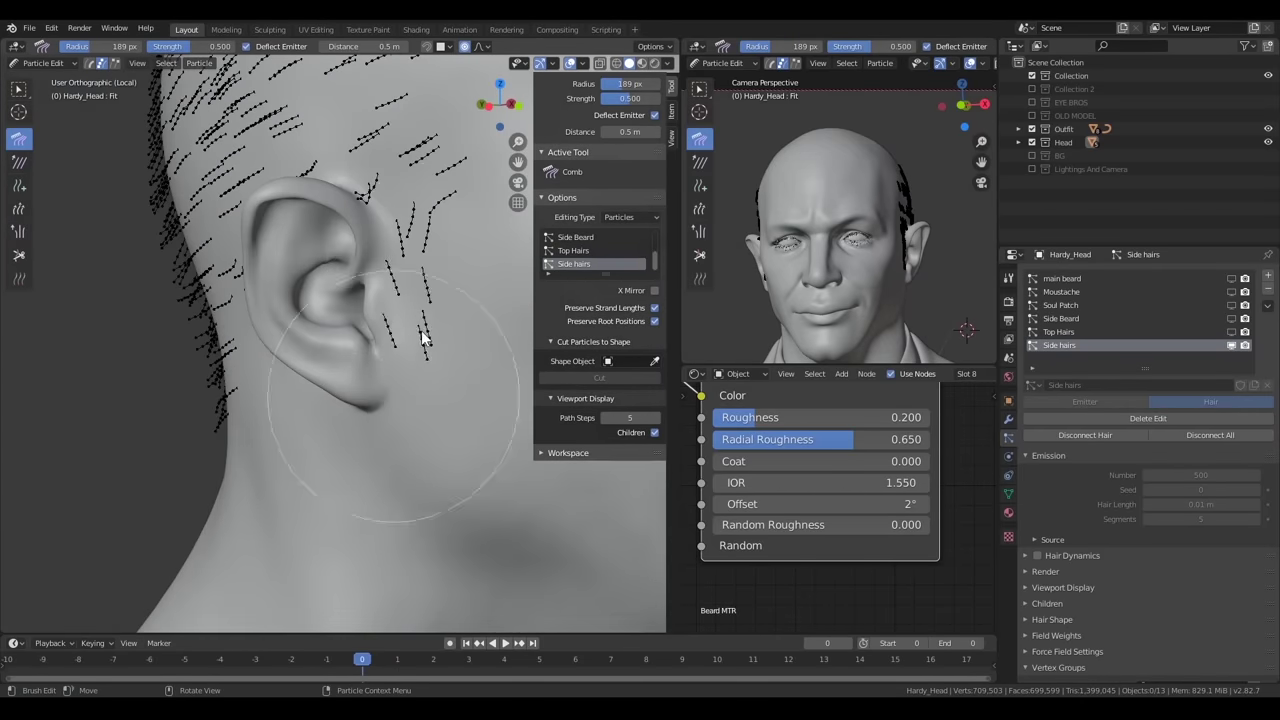
{"action": "key", "text": "f"}
{"action": "left_click", "coordinate": [350, 312]}
{"action": "key", "text": "f"}
{"action": "left_click", "coordinate": [324, 410]}
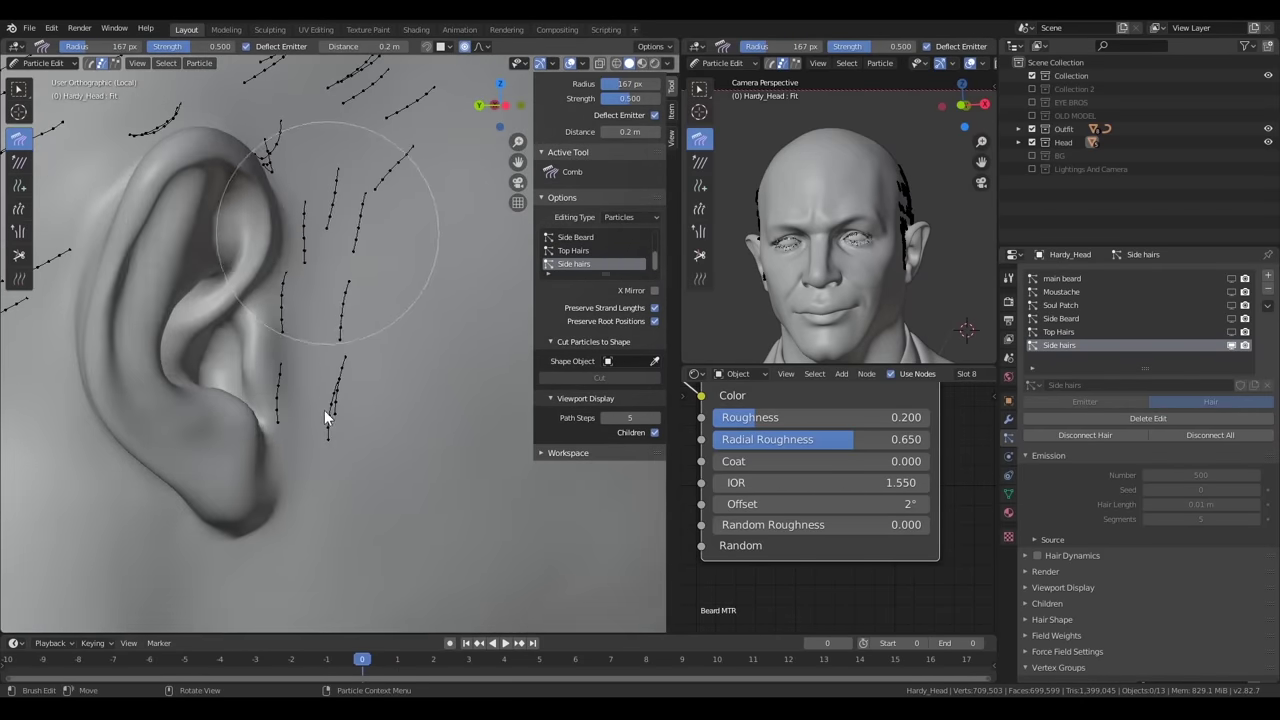
{"action": "mouse_move", "coordinate": [324, 410]}
{"action": "middle_mouse_down"}
{"action": "mouse_move", "coordinate": [414, 294]}
{"action": "mouse_move", "coordinate": [278, 273]}
{"action": "mouse_move", "coordinate": [118, 508]}
{"action": "mouse_move", "coordinate": [327, 499]}
{"action": "mouse_move", "coordinate": [245, 441]}
{"action": "mouse_move", "coordinate": [404, 382]}
{"action": "middle_mouse_up"}
Work around the side of the head, resizing the comb brush to 99 then 133 px
{"action": "scroll", "coordinate": [404, 382], "scroll_direction": "up", "scroll_amount": 3}
{"action": "key", "text": "f"}
{"action": "middle_click_drag", "start_coordinate": [226, 405], "coordinate": [440, 333]}
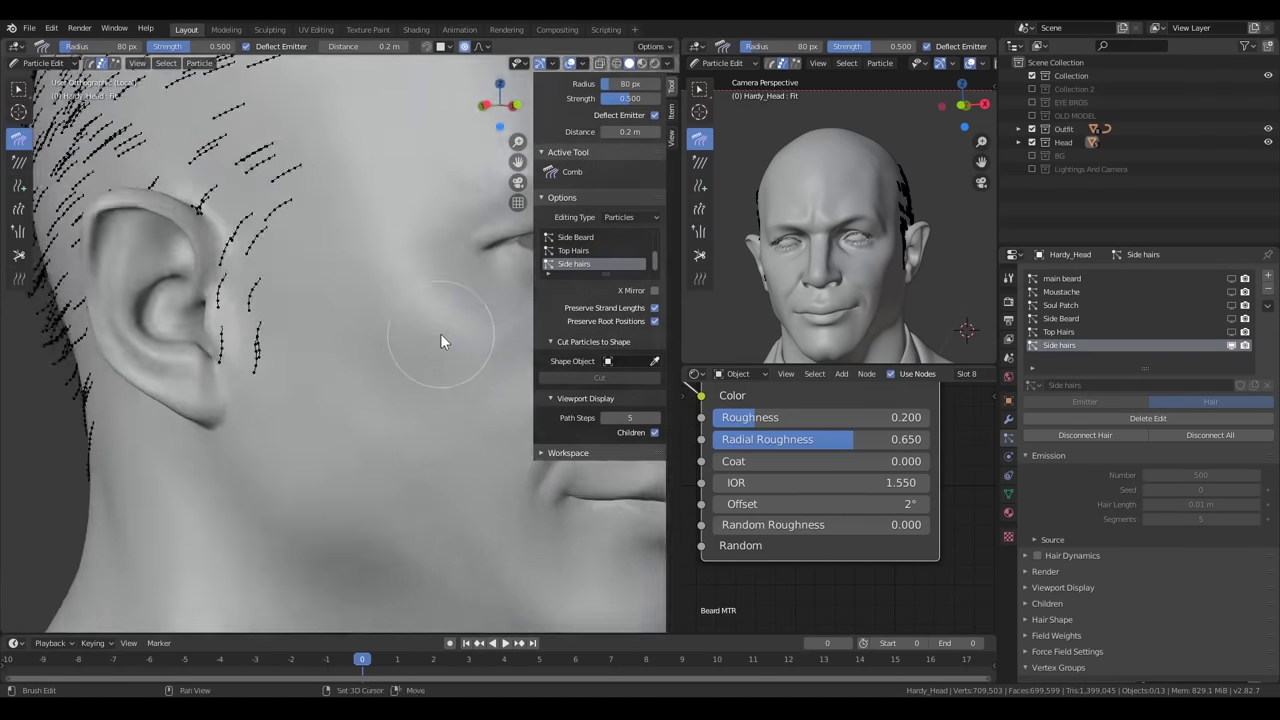
{"action": "scroll", "coordinate": [440, 333], "scroll_direction": "down", "scroll_amount": 3}
{"action": "key", "text": "f"}
{"action": "left_click", "coordinate": [92, 310]}
{"action": "mouse_move", "coordinate": [92, 310]}
{"action": "middle_mouse_down"}
{"action": "mouse_move", "coordinate": [352, 341]}
{"action": "mouse_move", "coordinate": [309, 450]}
{"action": "middle_mouse_up"}
{"action": "scroll", "coordinate": [309, 450], "scroll_direction": "up", "scroll_amount": 2}
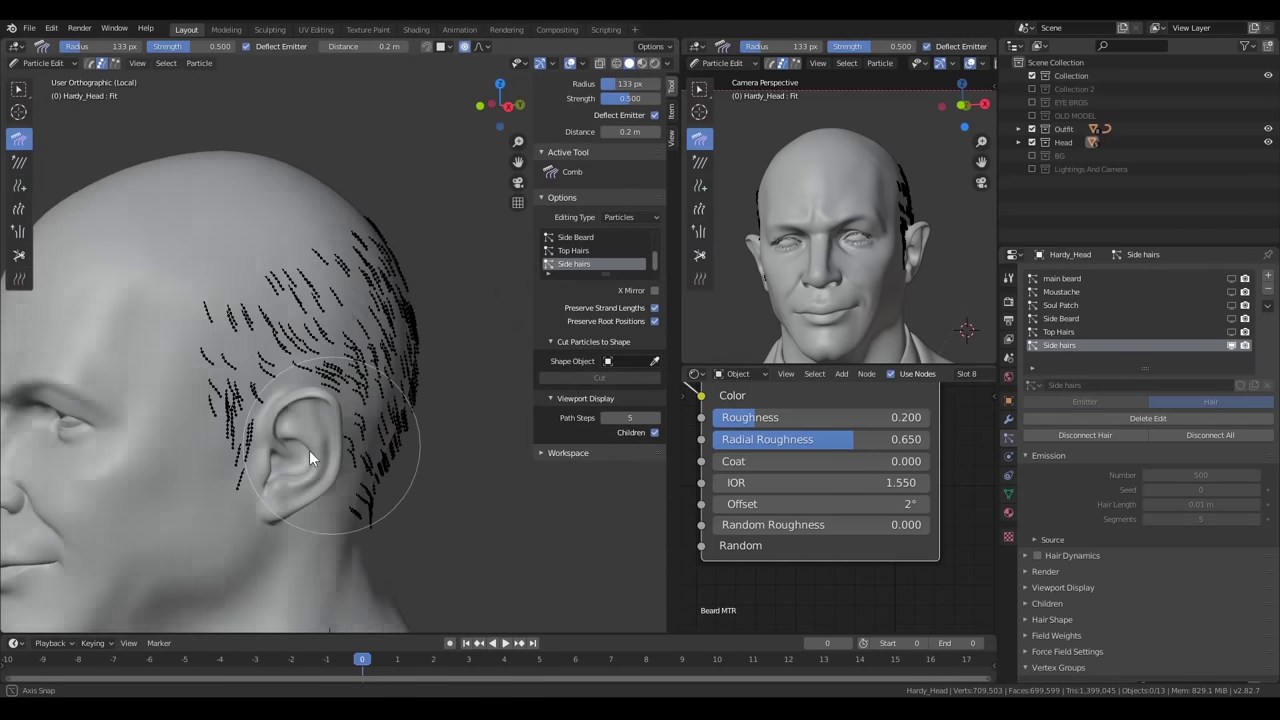
{"action": "key", "text": "f"}
{"action": "left_click", "coordinate": [487, 170]}
Return to Object Mode and save the file
{"action": "left_click", "coordinate": [40, 63]}
{"action": "left_click", "coordinate": [40, 50]}
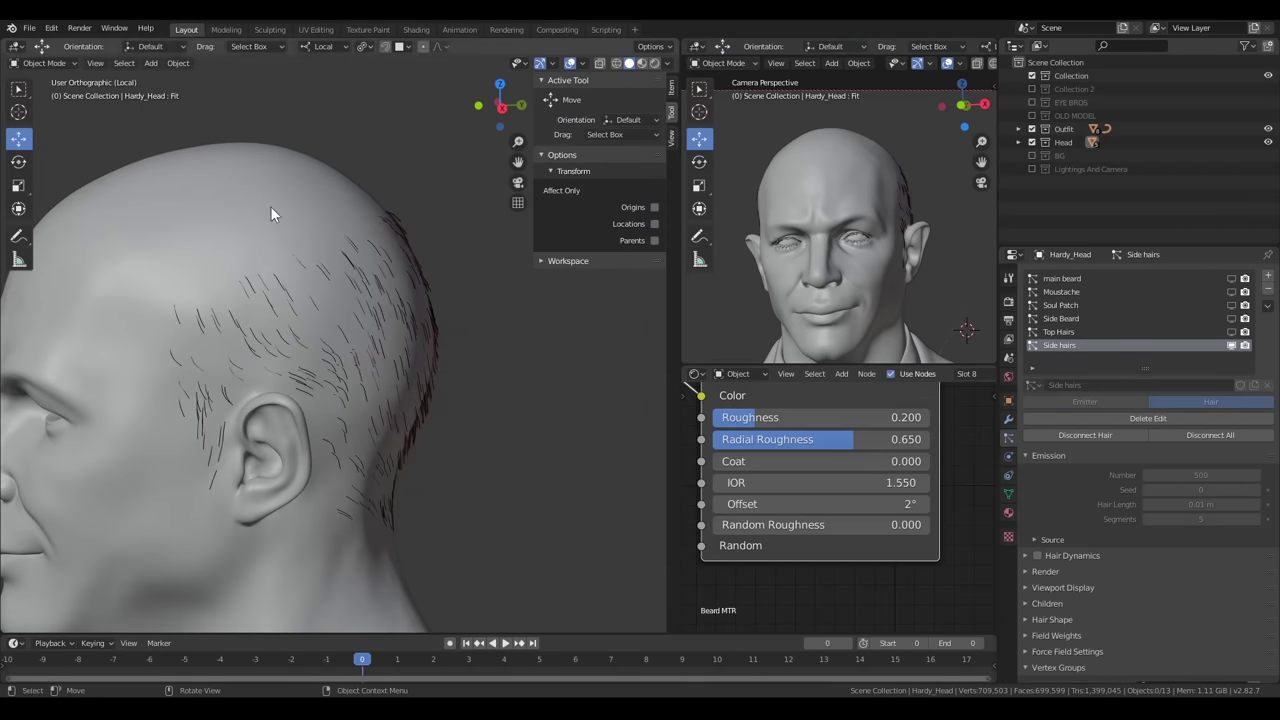
{"action": "scroll", "coordinate": [1060, 476], "scroll_direction": "down", "scroll_amount": 3}
{"action": "left_click", "coordinate": [1052, 469]}
{"action": "key", "text": "ctrl+s"}
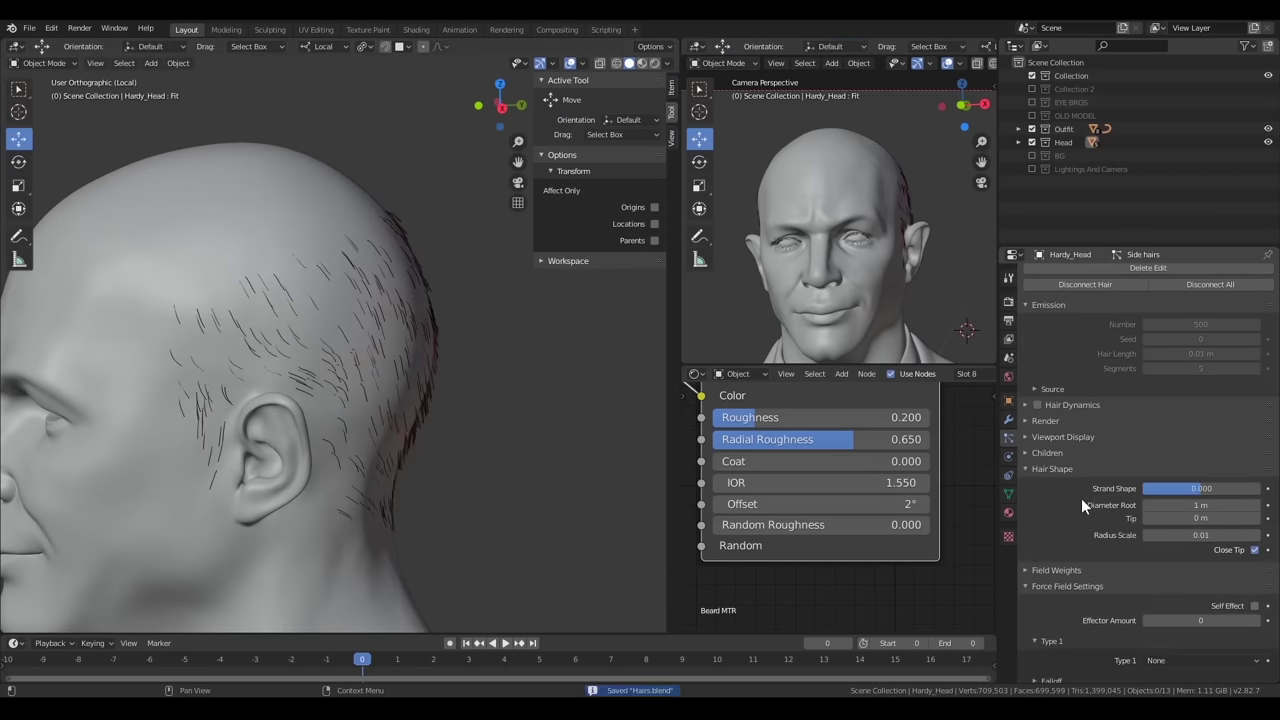
Give the side hairs Interpolated children with an amount of 50
{"action": "left_click", "coordinate": [1047, 452]}
{"action": "left_click", "coordinate": [1231, 472]}
{"action": "mouse_move", "coordinate": [1170, 489]}
{"action": "left_mouse_down"}
{"action": "mouse_move", "coordinate": [1185, 520]}
{"action": "mouse_move", "coordinate": [1230, 489]}
{"action": "left_mouse_up"}
{"action": "middle_click_drag", "start_coordinate": [330, 300], "coordinate": [362, 275]}
Inspect the bare side-hair guides with the Length brush, then return to Object Mode
{"action": "left_click", "coordinate": [72, 169]}
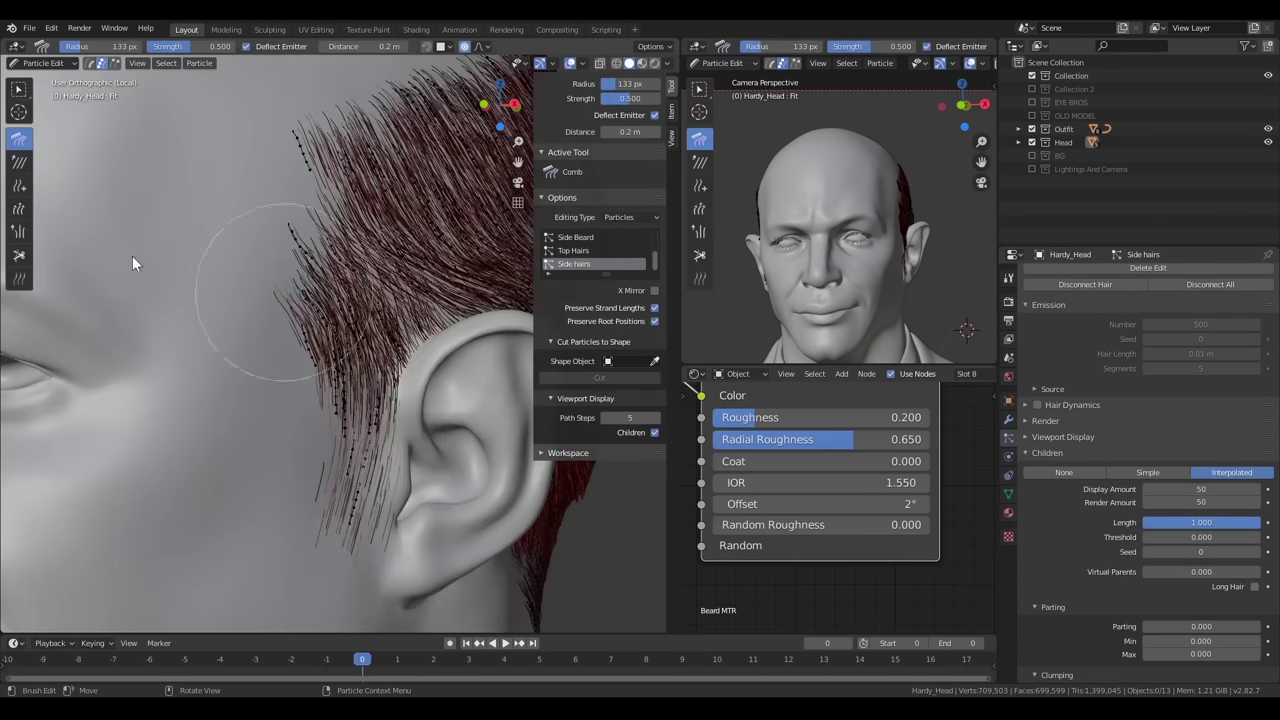
{"action": "left_click", "coordinate": [19, 209]}
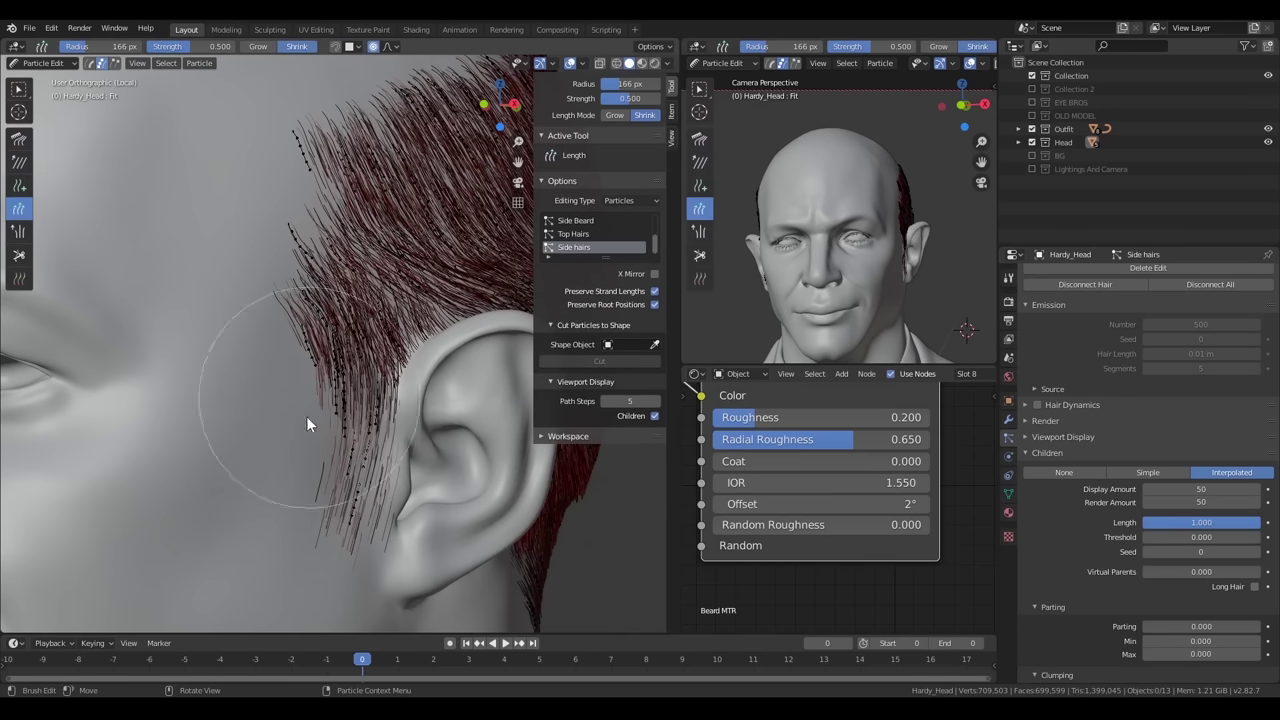
{"action": "scroll", "coordinate": [1150, 350], "scroll_direction": "up", "scroll_amount": 4}
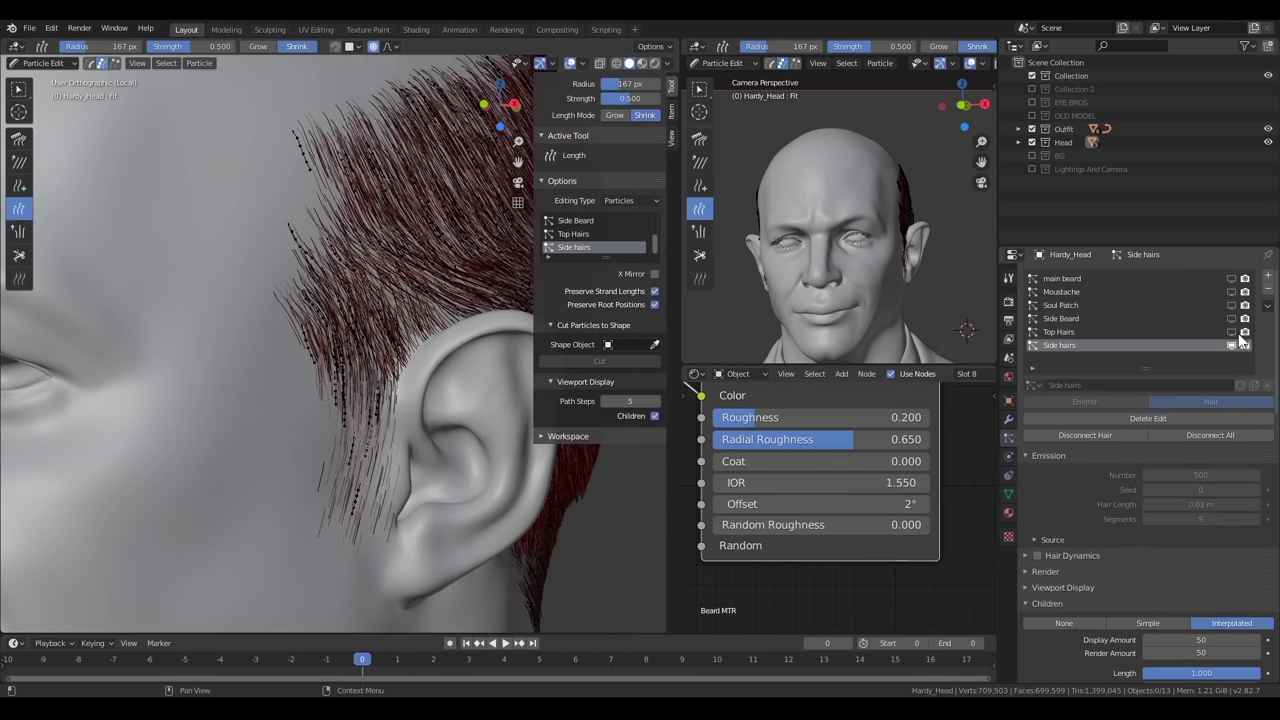
{"action": "left_click", "coordinate": [1244, 345]}
{"action": "left_click", "coordinate": [1232, 345]}
{"action": "left_click", "coordinate": [656, 416]}
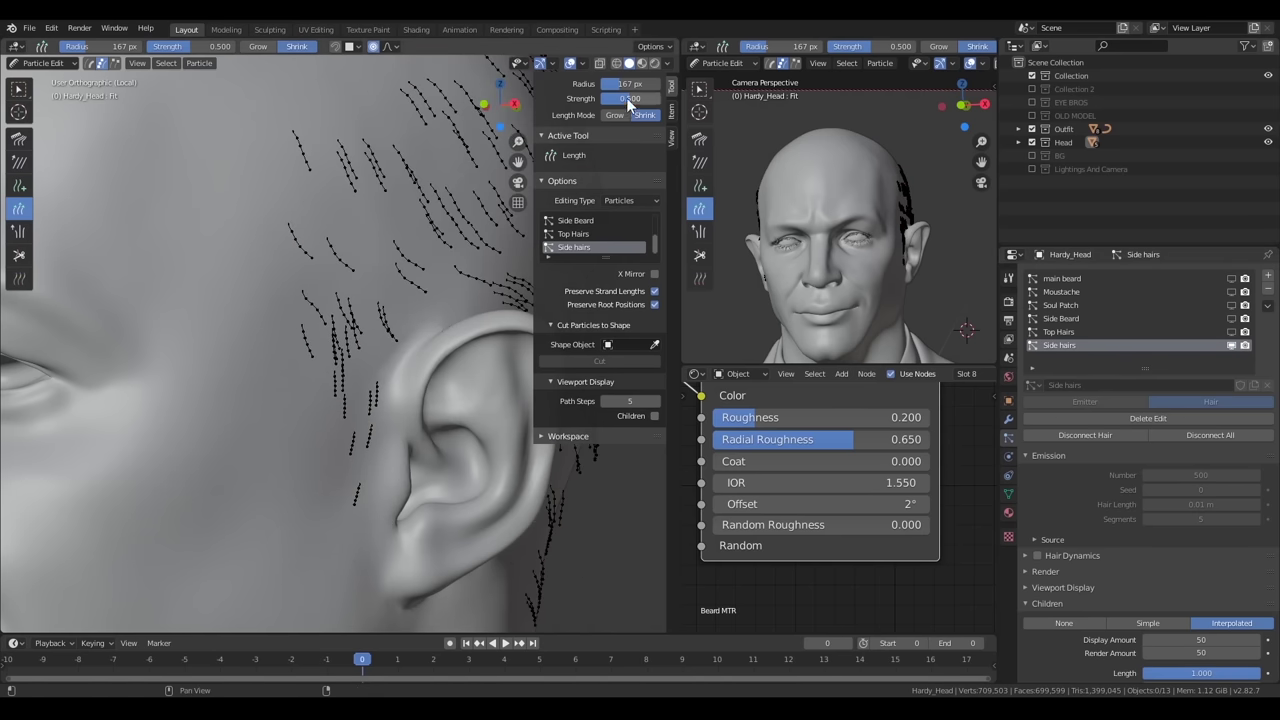
{"action": "mouse_move", "coordinate": [361, 446]}
{"action": "middle_mouse_down"}
{"action": "mouse_move", "coordinate": [279, 159]}
{"action": "mouse_move", "coordinate": [338, 443]}
{"action": "mouse_move", "coordinate": [541, 522]}
{"action": "mouse_move", "coordinate": [255, 264]}
{"action": "mouse_move", "coordinate": [270, 338]}
{"action": "mouse_move", "coordinate": [258, 309]}
{"action": "mouse_move", "coordinate": [201, 412]}
{"action": "mouse_move", "coordinate": [52, 108]}
{"action": "mouse_move", "coordinate": [242, 361]}
{"action": "mouse_move", "coordinate": [398, 362]}
{"action": "middle_mouse_up"}
{"action": "left_click", "coordinate": [43, 63]}
{"action": "left_click", "coordinate": [40, 75]}
Enter Particle Edit and look over the side strands at the back of the head
{"action": "scroll", "coordinate": [280, 314], "scroll_direction": "up", "scroll_amount": 4}
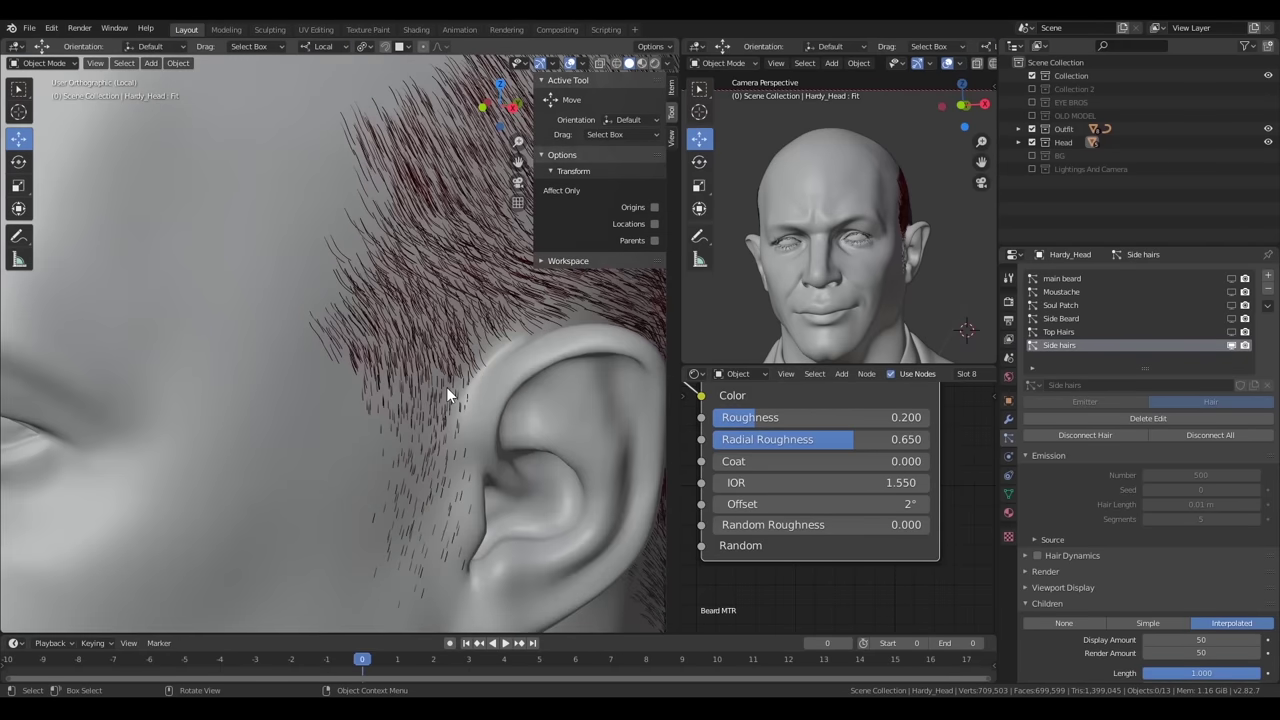
{"action": "scroll", "coordinate": [446, 387], "scroll_direction": "up", "scroll_amount": 3}
{"action": "left_click", "coordinate": [43, 63]}
{"action": "left_click", "coordinate": [40, 170]}
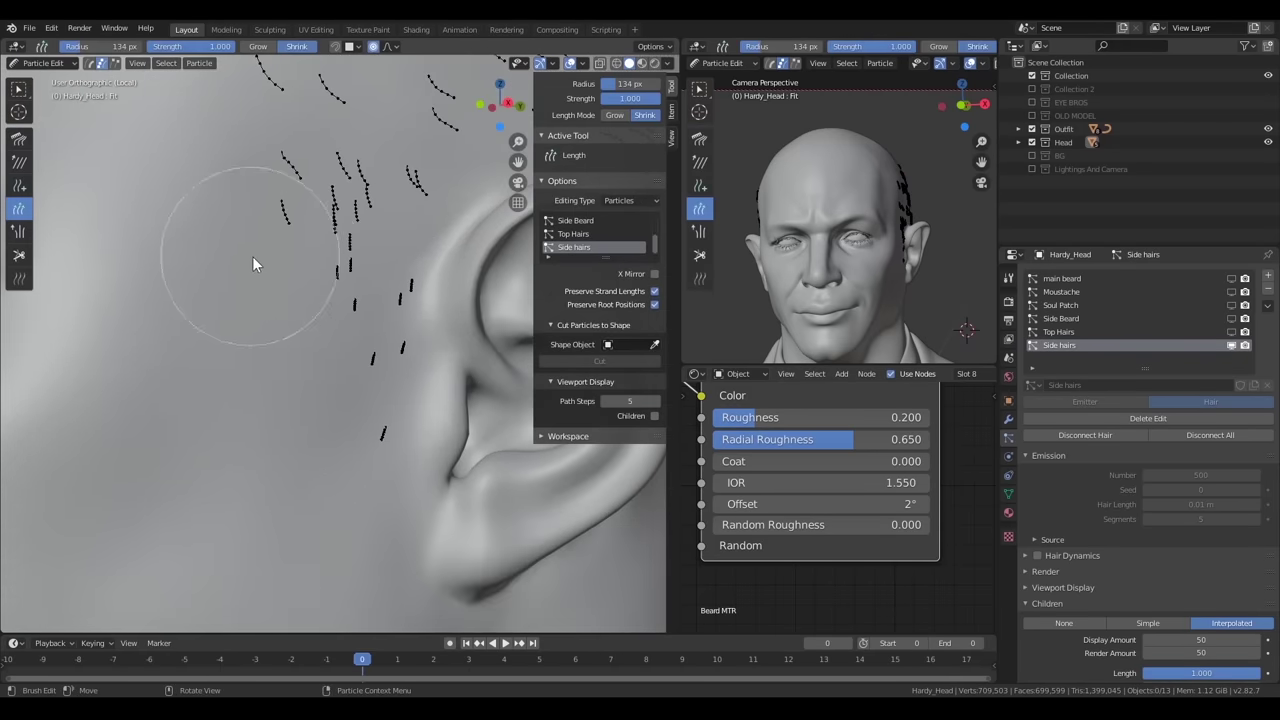
{"action": "scroll", "coordinate": [381, 239], "scroll_direction": "down", "scroll_amount": 3}
{"action": "middle_click_drag", "start_coordinate": [381, 239], "coordinate": [291, 297]}
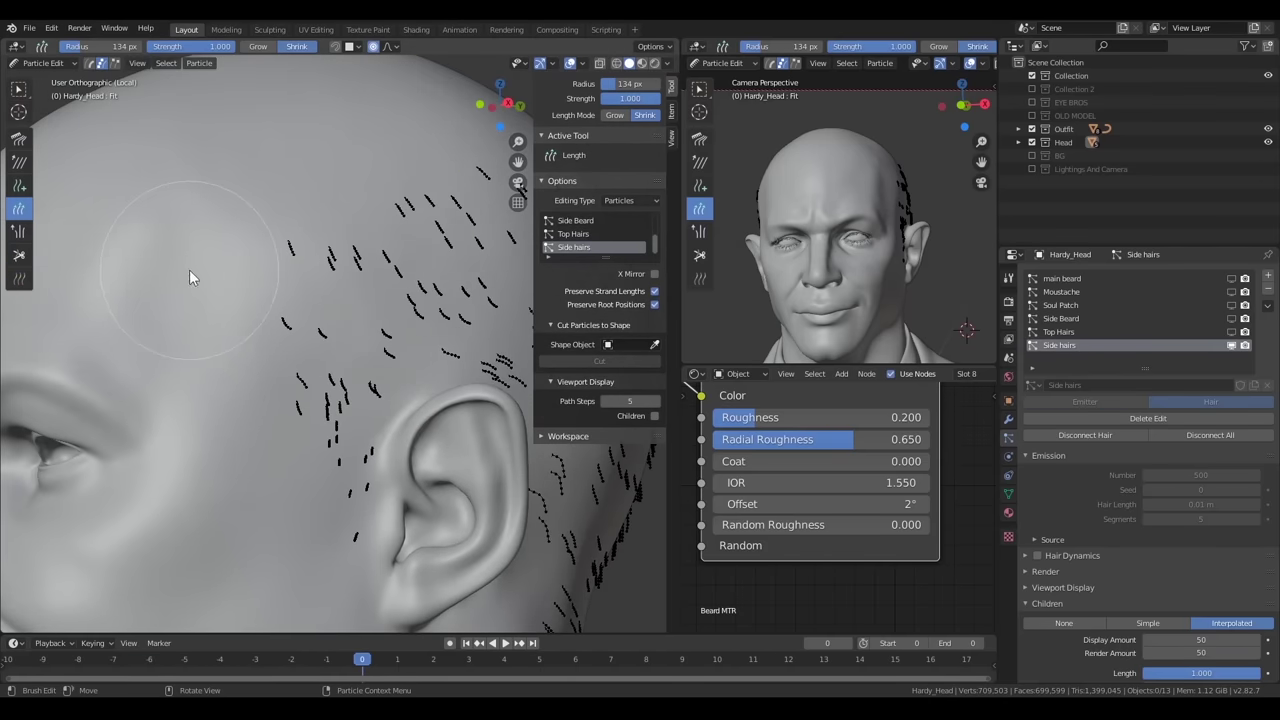
{"action": "mouse_move", "coordinate": [189, 269]}
{"action": "middle_mouse_down"}
{"action": "mouse_move", "coordinate": [199, 291]}
{"action": "mouse_move", "coordinate": [313, 289]}
{"action": "middle_mouse_up"}
{"action": "middle_click_drag", "start_coordinate": [216, 414], "coordinate": [268, 376]}
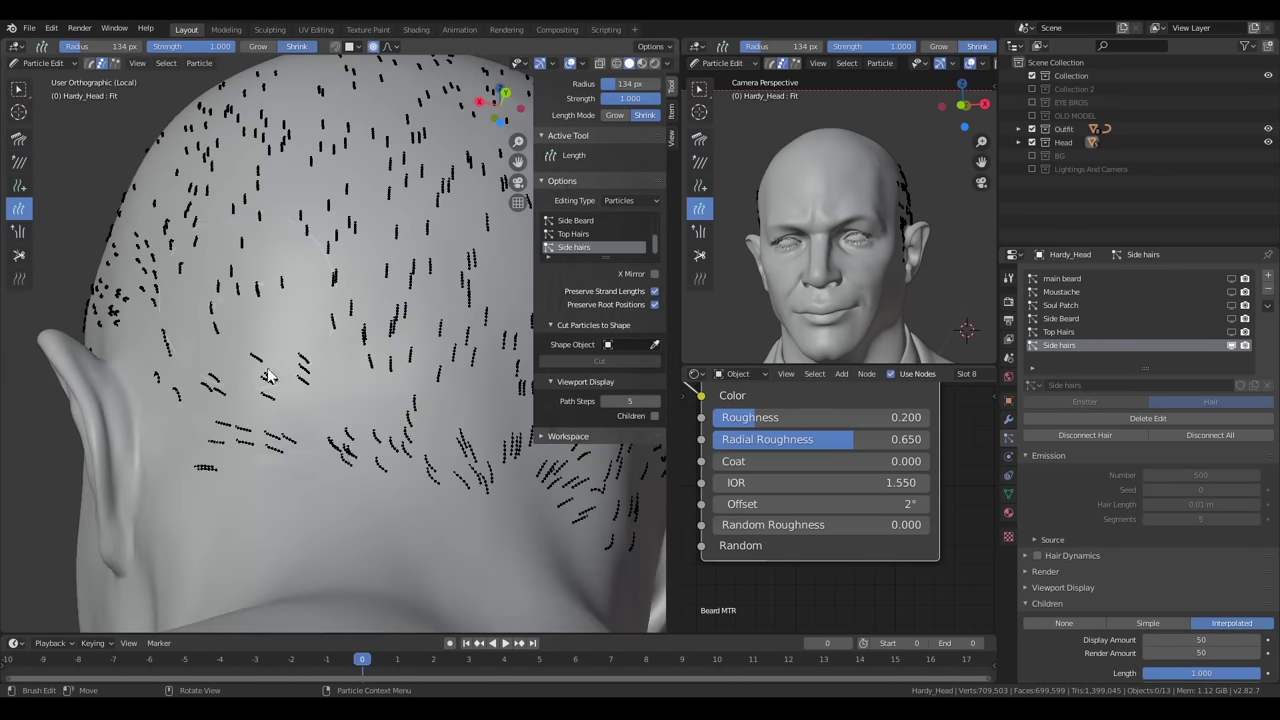
{"action": "key", "text": "Tab"}
Back in hair editing, turn the child hairs display back on around the ear
{"action": "mouse_move", "coordinate": [474, 317]}
{"action": "middle_mouse_down"}
{"action": "mouse_move", "coordinate": [294, 351]}
{"action": "mouse_move", "coordinate": [498, 319]}
{"action": "middle_mouse_up"}
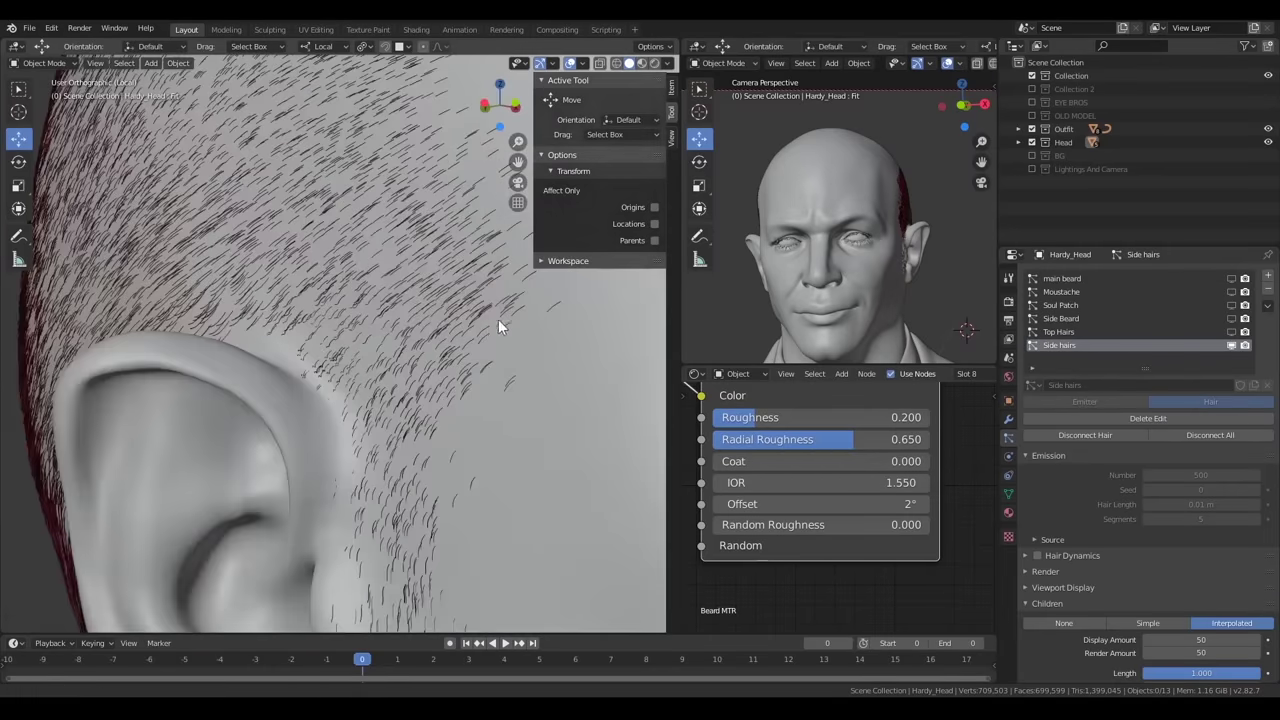
{"action": "scroll", "coordinate": [498, 319], "scroll_direction": "up", "scroll_amount": 3}
{"action": "left_click", "coordinate": [72, 167]}
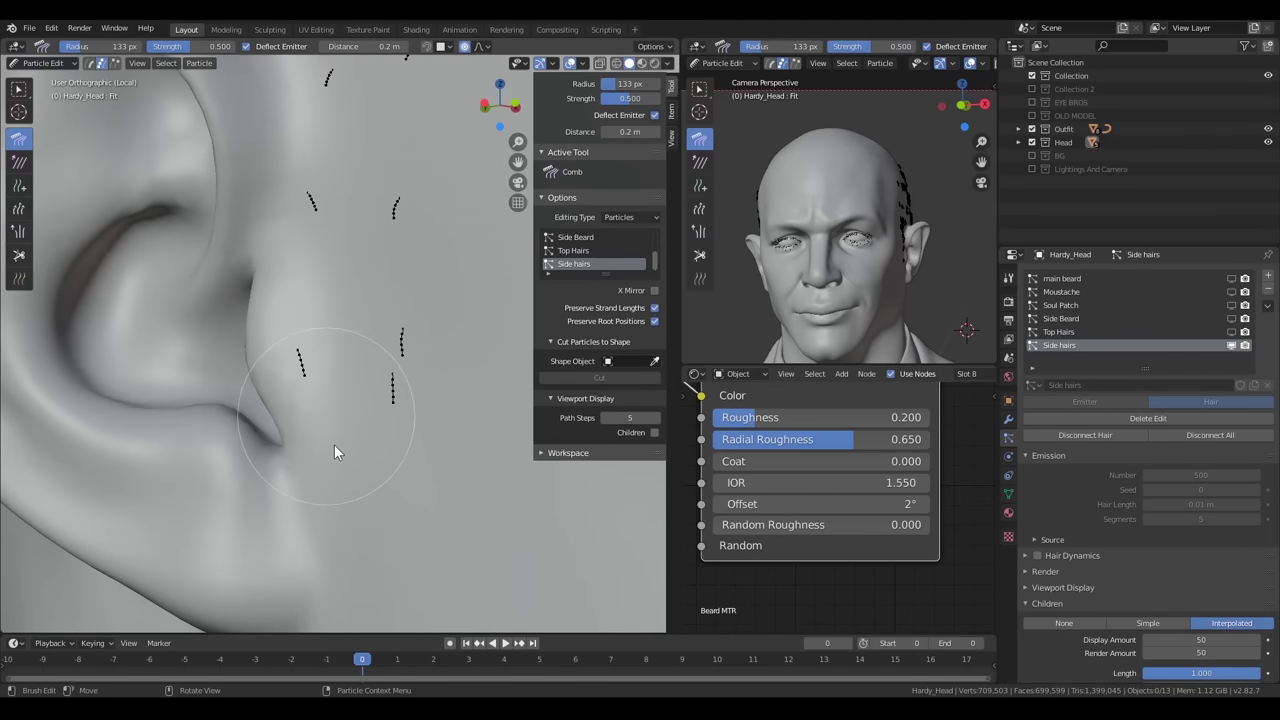
{"action": "middle_click_drag", "start_coordinate": [299, 396], "coordinate": [277, 321]}
{"action": "middle_click_drag", "start_coordinate": [324, 280], "coordinate": [419, 262]}
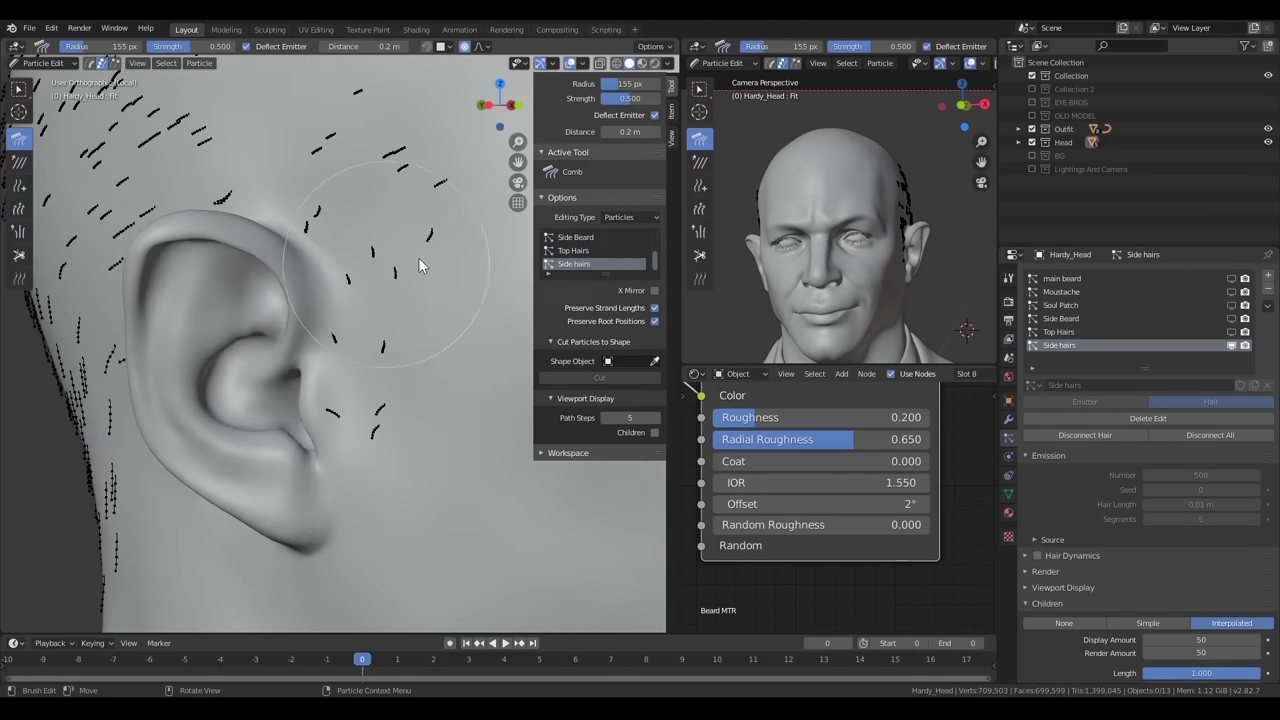
{"action": "left_click", "coordinate": [629, 432]}
Zoom in on the ear and resize the comb brush
{"action": "mouse_move", "coordinate": [470, 450]}
{"action": "middle_mouse_down"}
{"action": "mouse_move", "coordinate": [308, 493]}
{"action": "mouse_move", "coordinate": [211, 479]}
{"action": "middle_mouse_up"}
{"action": "middle_click_drag", "start_coordinate": [152, 368], "coordinate": [432, 383]}
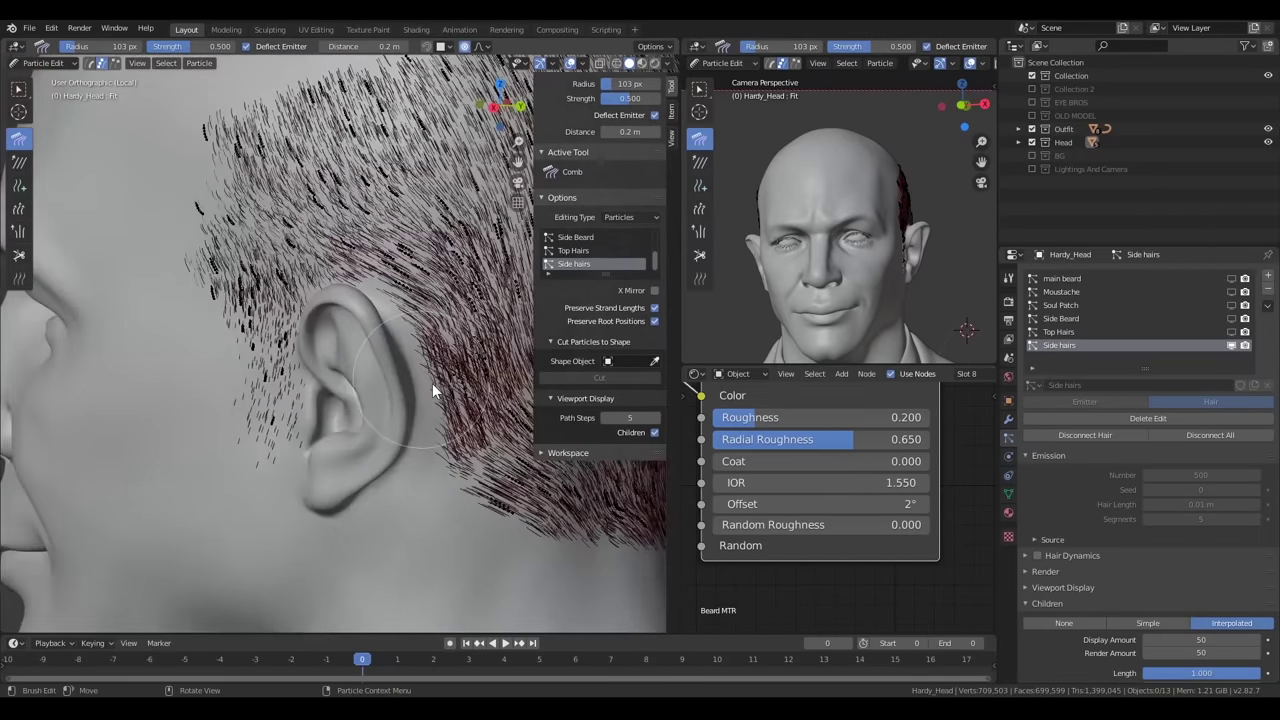
{"action": "scroll", "coordinate": [490, 344], "scroll_direction": "up", "scroll_amount": 2}
{"action": "middle_click_drag", "start_coordinate": [490, 344], "coordinate": [322, 339]}
{"action": "key", "text": "f"}
{"action": "left_click", "coordinate": [322, 339]}
{"action": "scroll", "coordinate": [427, 360], "scroll_direction": "up", "scroll_amount": 2}
{"action": "mouse_move", "coordinate": [427, 360]}
{"action": "middle_mouse_down"}
{"action": "mouse_move", "coordinate": [251, 555]}
{"action": "mouse_move", "coordinate": [392, 381]}
{"action": "middle_mouse_up"}
Return to Object Mode and make all hair systems visible in the viewport
{"action": "left_click", "coordinate": [43, 63]}
{"action": "left_click", "coordinate": [43, 80]}
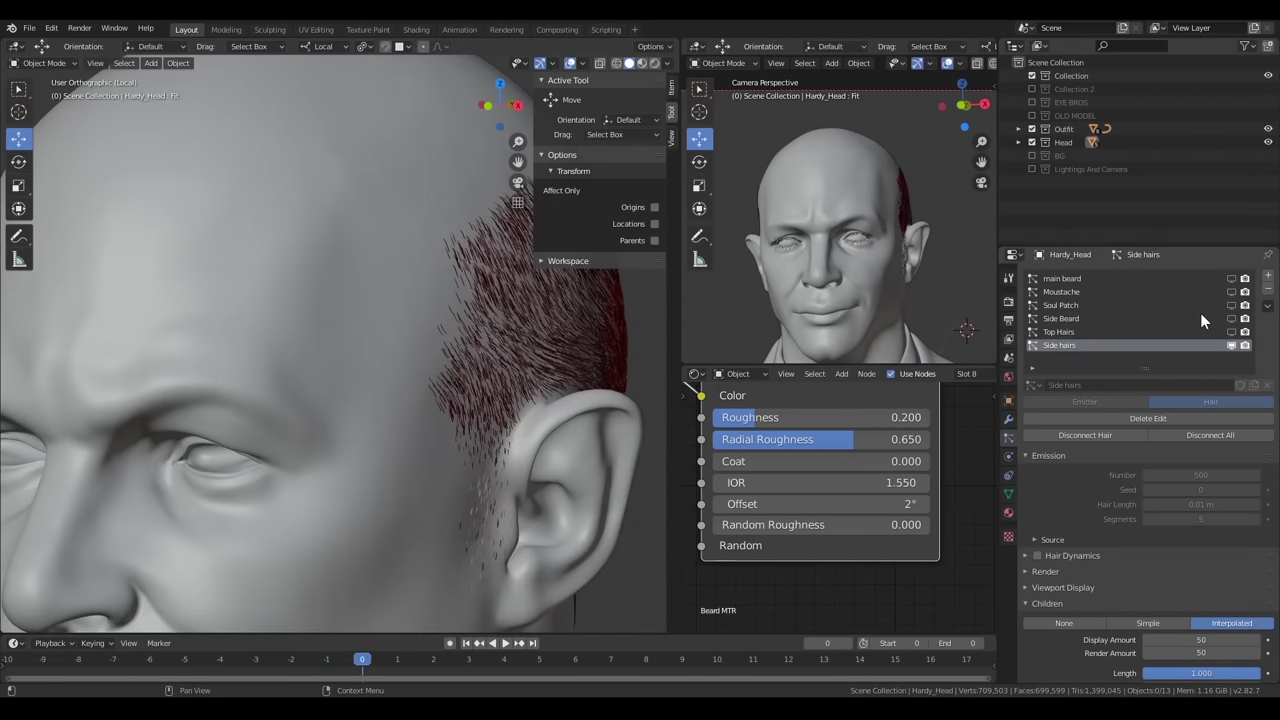
{"action": "left_click_drag", "start_coordinate": [1232, 344], "coordinate": [1232, 331]}
{"action": "scroll", "coordinate": [432, 326], "scroll_direction": "down", "scroll_amount": 3}
{"action": "mouse_move", "coordinate": [432, 326]}
{"action": "middle_mouse_down"}
{"action": "mouse_move", "coordinate": [400, 380]}
{"action": "mouse_move", "coordinate": [418, 278]}
{"action": "mouse_move", "coordinate": [417, 341]}
{"action": "mouse_move", "coordinate": [492, 358]}
{"action": "mouse_move", "coordinate": [309, 371]}
{"action": "mouse_move", "coordinate": [416, 318]}
{"action": "middle_mouse_up"}
In camera view, select the head and bring up the Top Hairs kink settings
{"action": "key", "text": "KP_0"}
{"action": "left_click", "coordinate": [373, 316]}
{"action": "scroll", "coordinate": [373, 316], "scroll_direction": "up", "scroll_amount": 3}
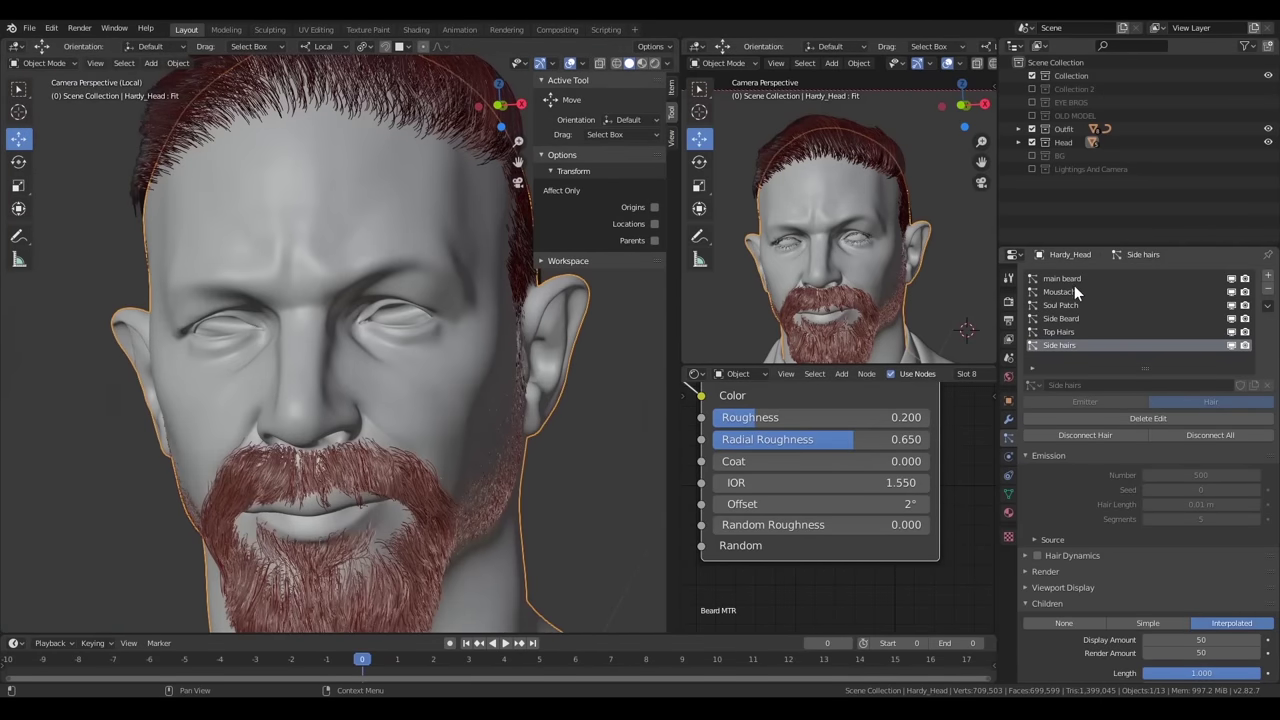
{"action": "scroll", "coordinate": [300, 200], "scroll_direction": "up", "scroll_amount": 2}
{"action": "middle_click_drag", "start_coordinate": [300, 200], "coordinate": [300, 450], "text": "shift"}
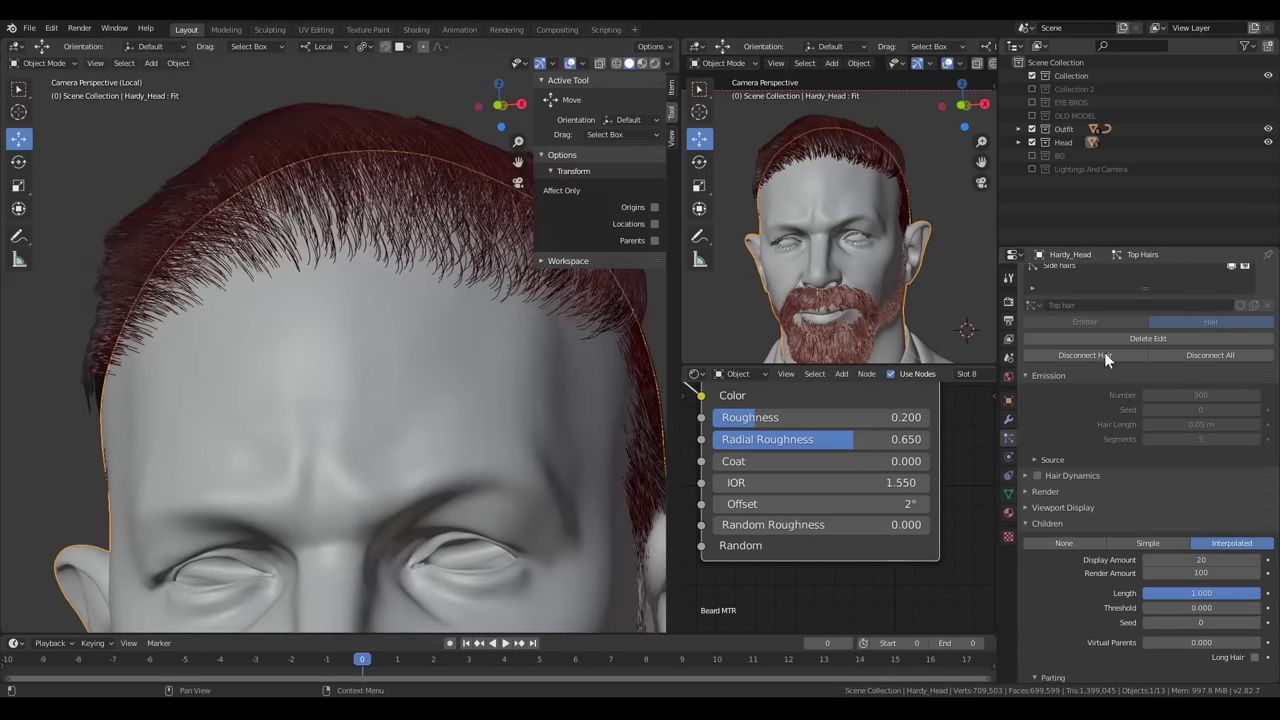
{"action": "scroll", "coordinate": [1065, 571], "scroll_direction": "down", "scroll_amount": 5}
{"action": "scroll", "coordinate": [1074, 562], "scroll_direction": "down", "scroll_amount": 3}
{"action": "scroll", "coordinate": [1043, 617], "scroll_direction": "down", "scroll_amount": 3}
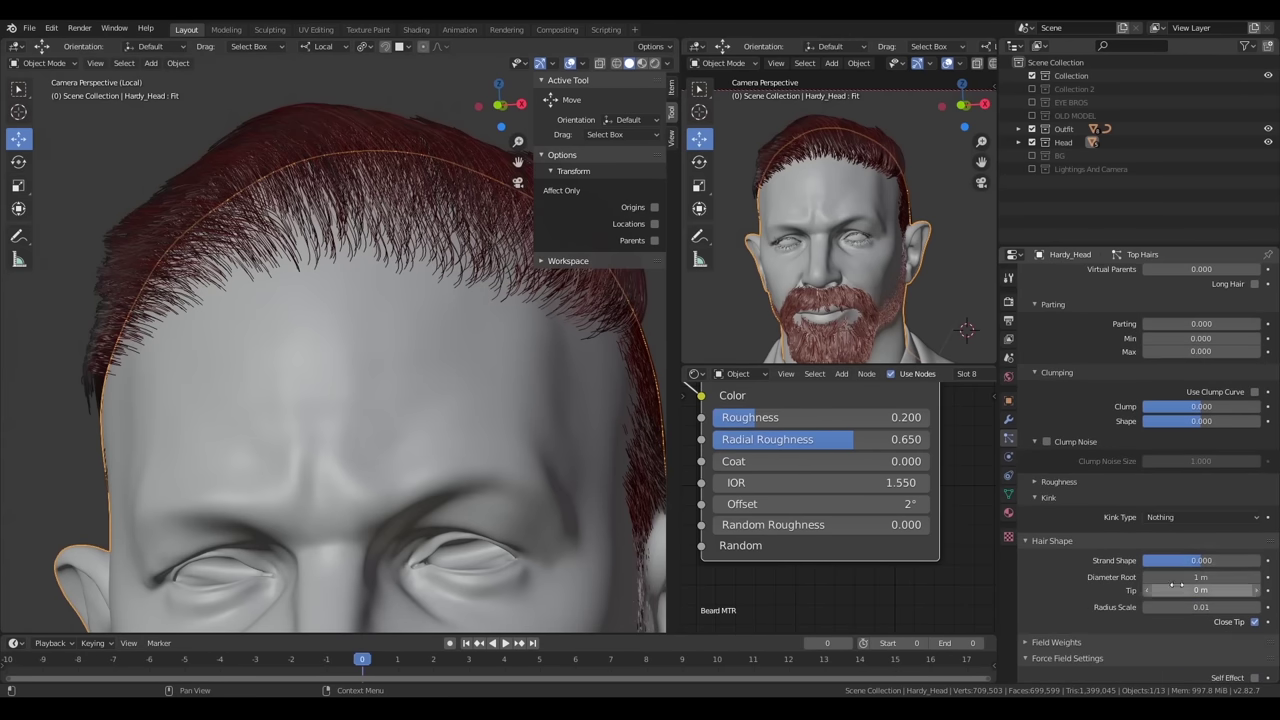
Set the Top Hairs kink to Braid with 0.001 m amplitude and a lower shape
{"action": "left_click", "coordinate": [1200, 517]}
{"action": "left_click", "coordinate": [1174, 561]}
{"action": "left_click", "coordinate": [1166, 517]}
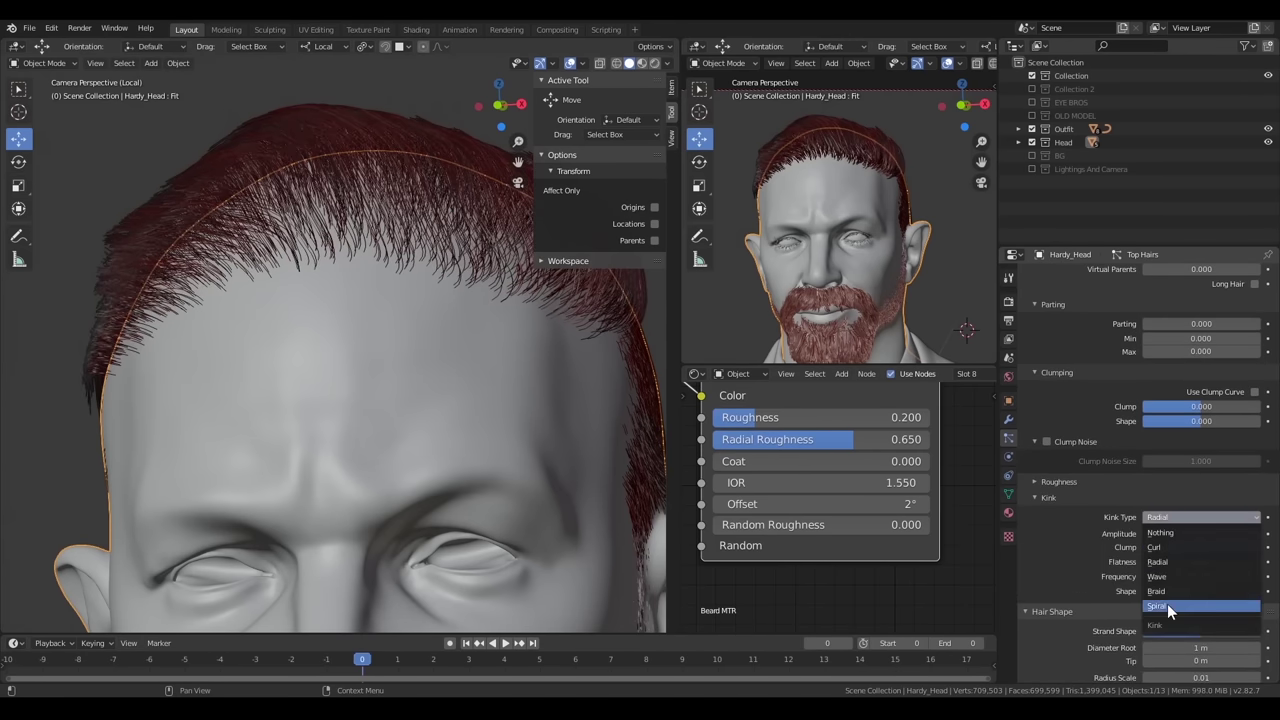
{"action": "left_click", "coordinate": [1167, 591]}
{"action": "key", "text": "Return"}
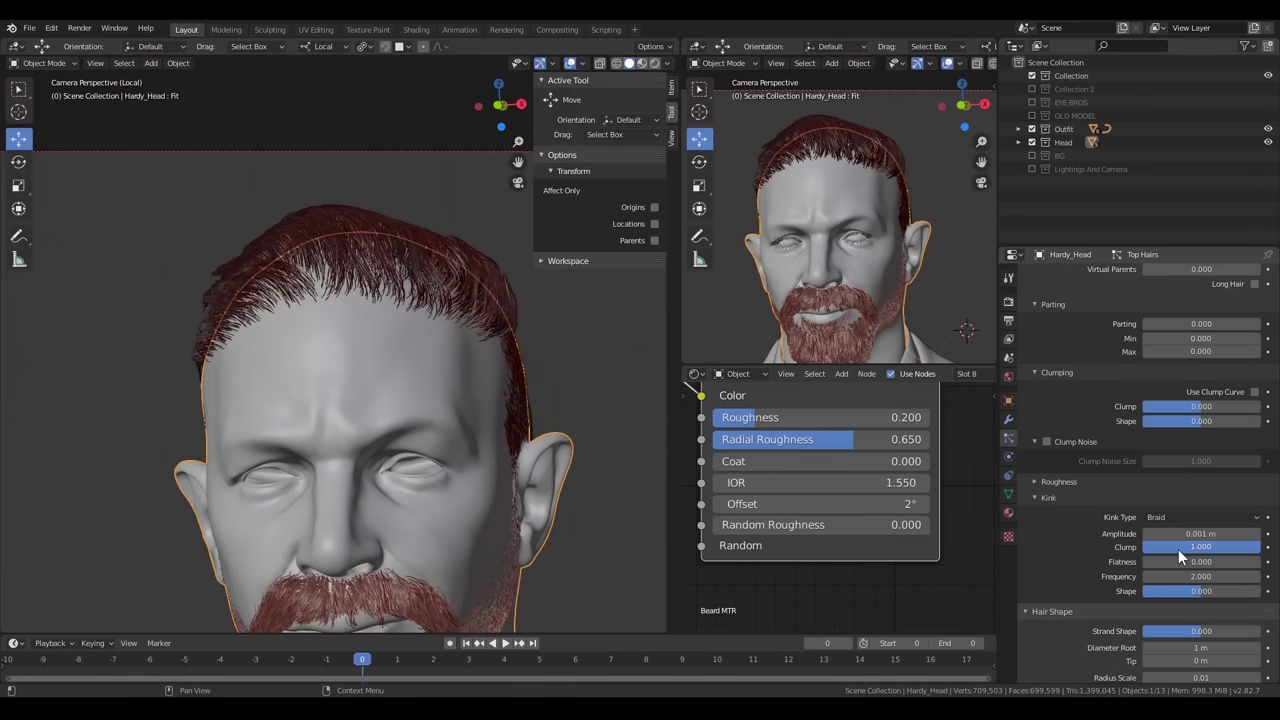
{"action": "scroll", "coordinate": [372, 241], "scroll_direction": "up", "scroll_amount": 3}
{"action": "left_click_drag", "start_coordinate": [1200, 591], "coordinate": [1158, 591]}
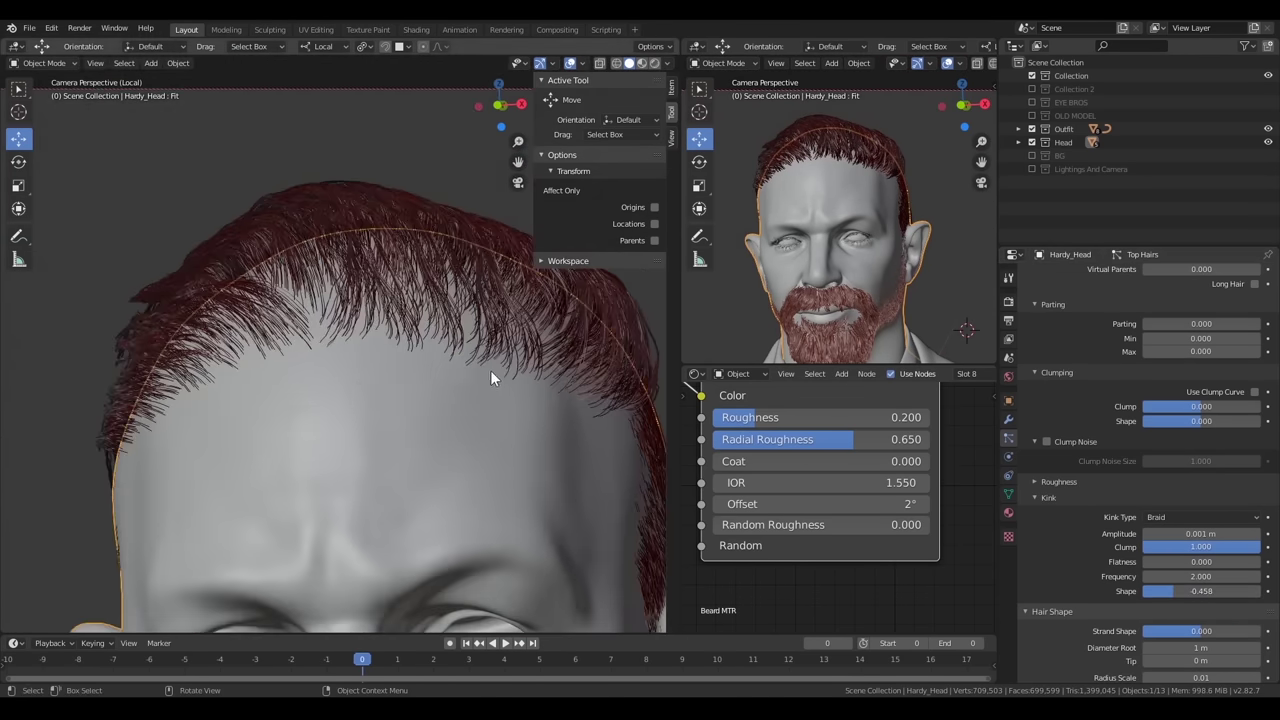
Set the kink clump to 0.5, adjust the shape value, and check through the camera
{"action": "mouse_move", "coordinate": [490, 378]}
{"action": "middle_mouse_down"}
{"action": "mouse_move", "coordinate": [368, 398]}
{"action": "mouse_move", "coordinate": [328, 386]}
{"action": "middle_mouse_up"}
{"action": "left_click", "coordinate": [1210, 548]}
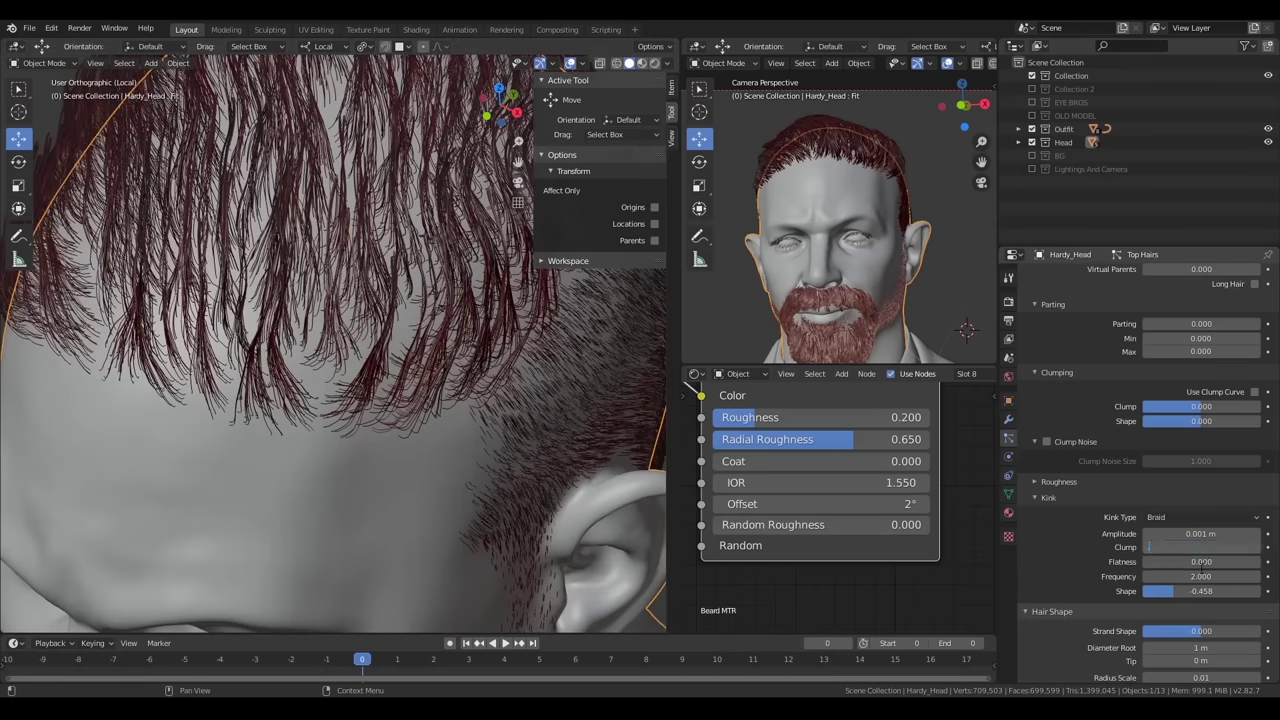
{"action": "type", "text": "0.5"}
{"action": "key", "text": "Return"}
{"action": "middle_click_drag", "start_coordinate": [409, 307], "coordinate": [460, 290]}
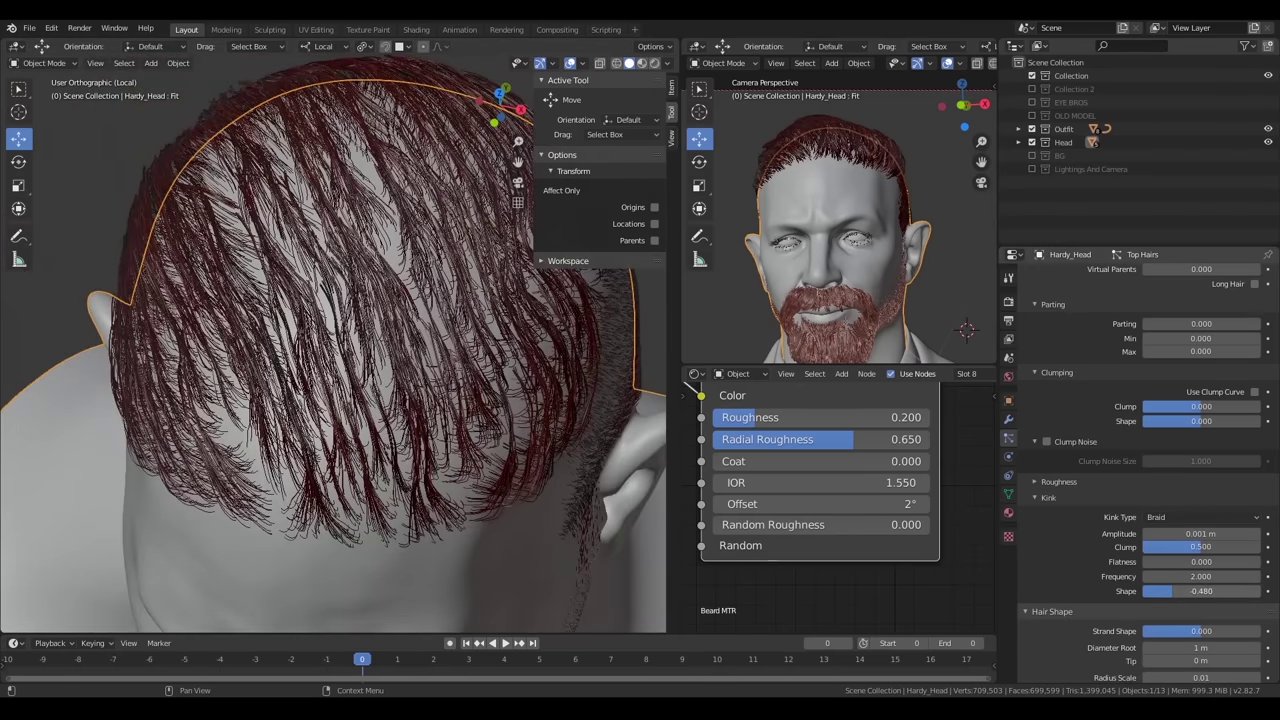
{"action": "left_click_drag", "start_coordinate": [1200, 591], "coordinate": [1235, 591]}
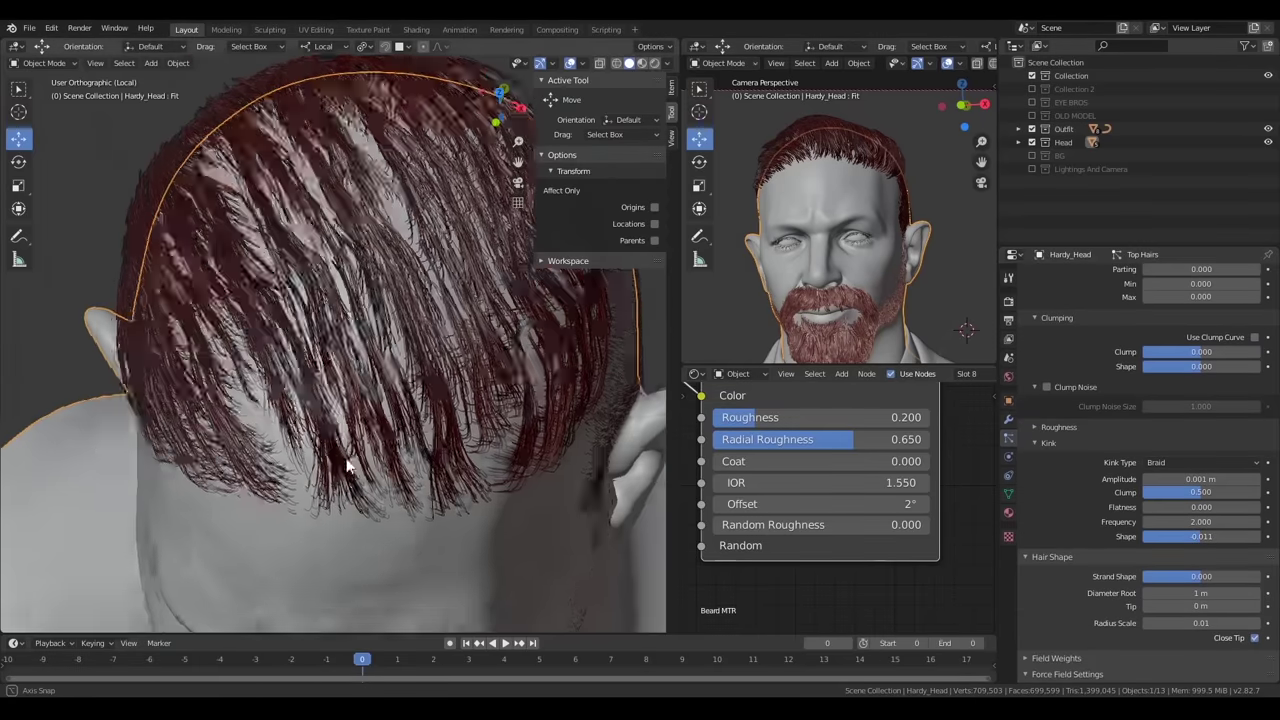
{"action": "key", "text": "KP_0"}
{"action": "scroll", "coordinate": [1208, 350], "scroll_direction": "up", "scroll_amount": 5}
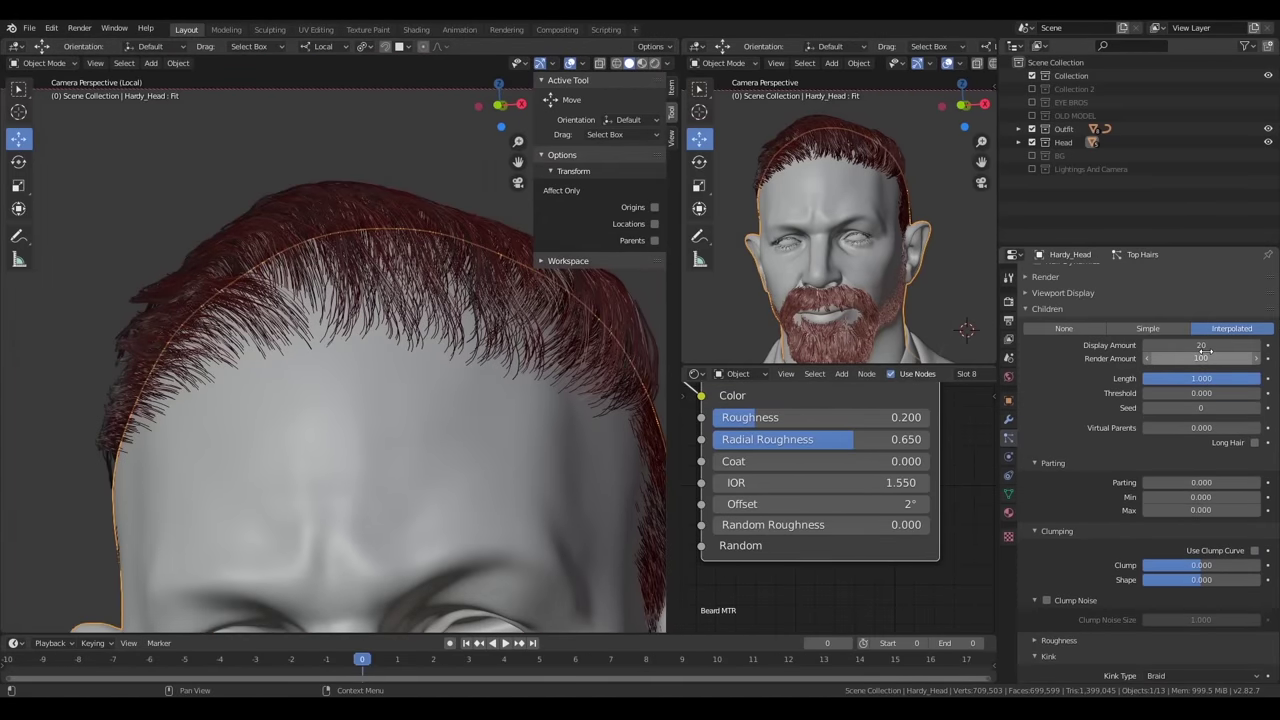
Set the Top Hairs to 60 children, then check them from top-down and camera views
{"action": "type", "text": "0"}
{"action": "key", "text": "Return"}
{"action": "middle_click_drag", "start_coordinate": [282, 458], "coordinate": [336, 354]}
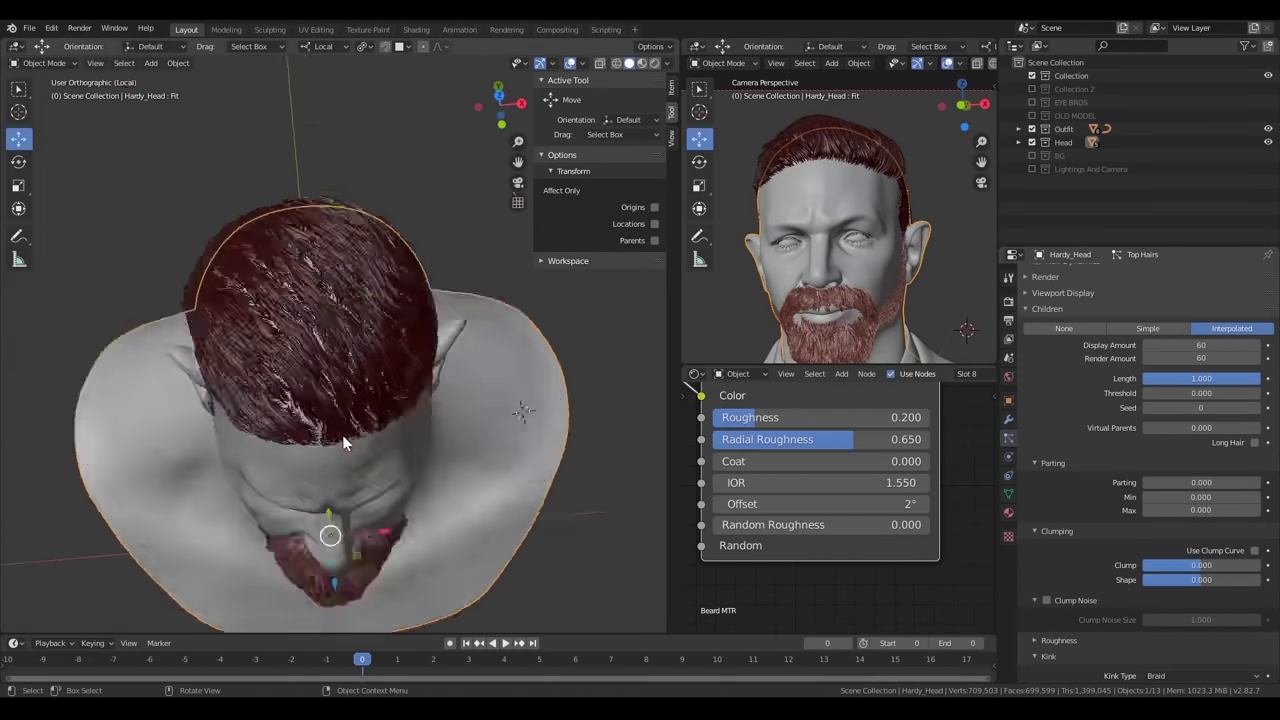
{"action": "key", "text": "KP_0"}
Bring the Top Hairs' Hair Shape to a 0.05 m root diameter
{"action": "scroll", "coordinate": [412, 406], "scroll_direction": "down", "scroll_amount": 3}
{"action": "scroll", "coordinate": [433, 396], "scroll_direction": "down", "scroll_amount": 1}
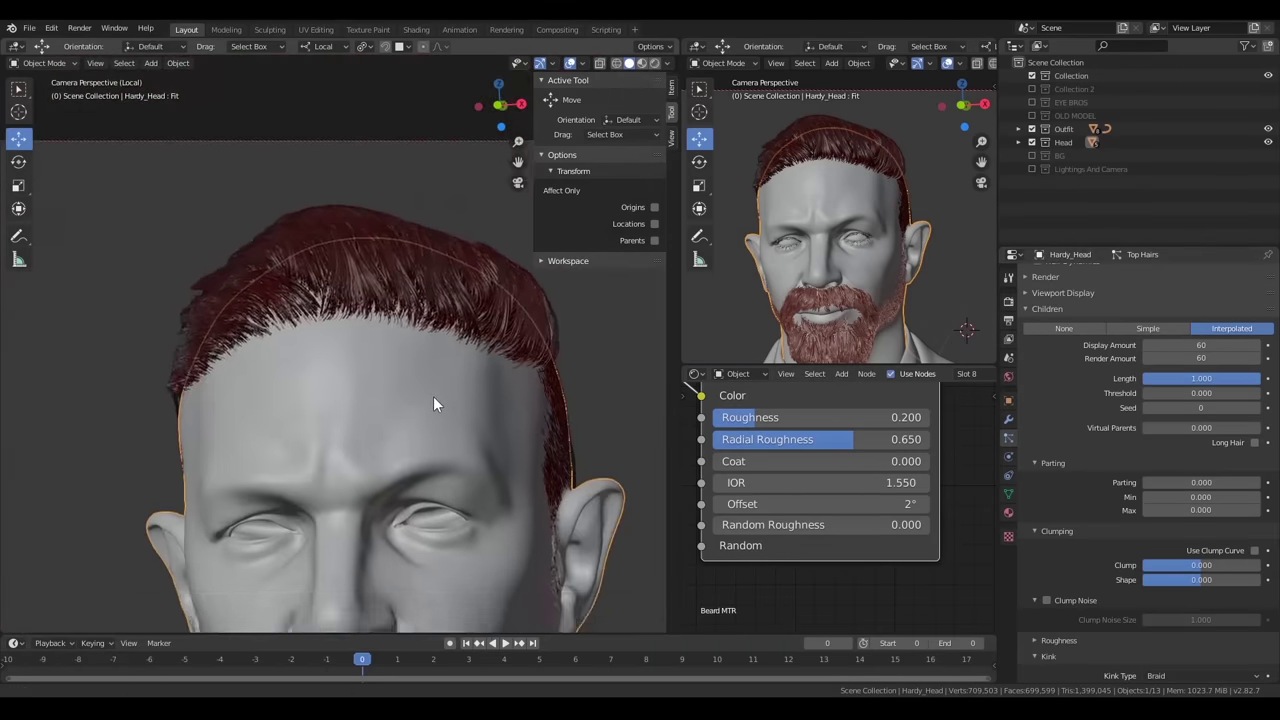
{"action": "scroll", "coordinate": [388, 347], "scroll_direction": "down", "scroll_amount": 2}
{"action": "scroll", "coordinate": [388, 350], "scroll_direction": "up", "scroll_amount": 2}
{"action": "scroll", "coordinate": [398, 385], "scroll_direction": "down", "scroll_amount": 4}
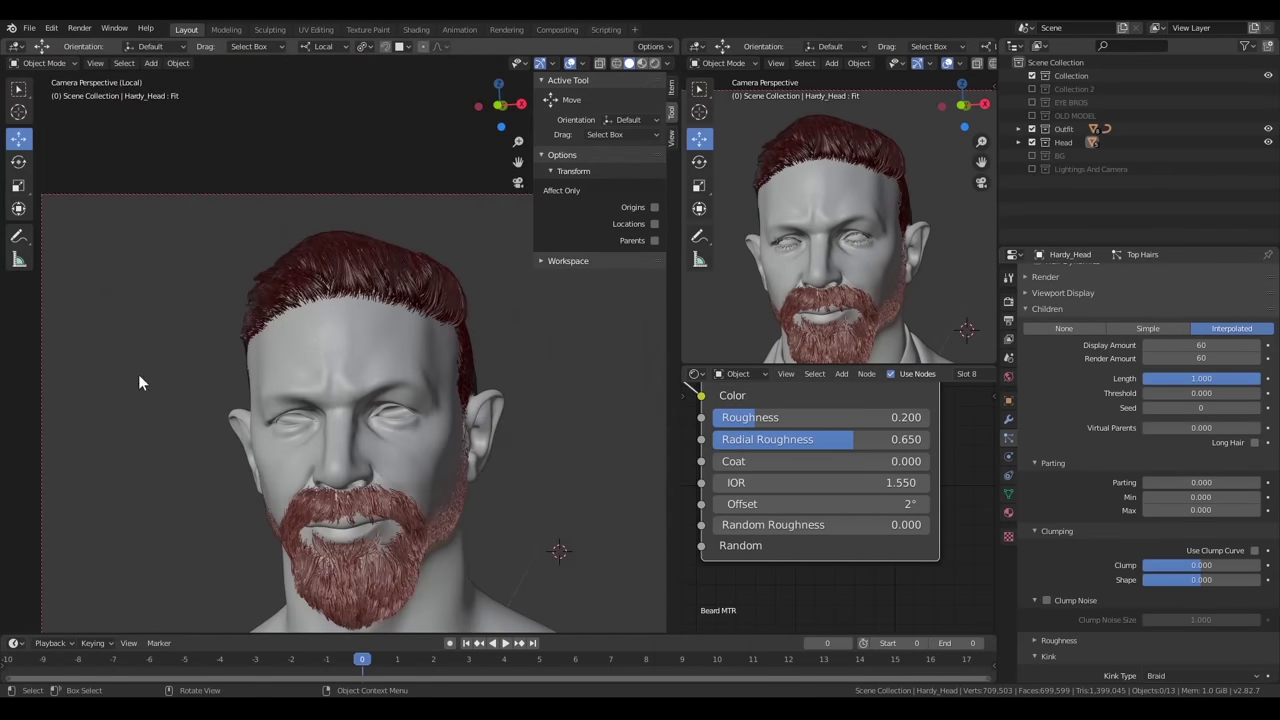
{"action": "scroll", "coordinate": [430, 306], "scroll_direction": "up", "scroll_amount": 5}
{"action": "scroll", "coordinate": [392, 383], "scroll_direction": "down", "scroll_amount": 4}
{"action": "scroll", "coordinate": [394, 381], "scroll_direction": "up", "scroll_amount": 1}
{"action": "scroll", "coordinate": [1150, 440], "scroll_direction": "up", "scroll_amount": 4}
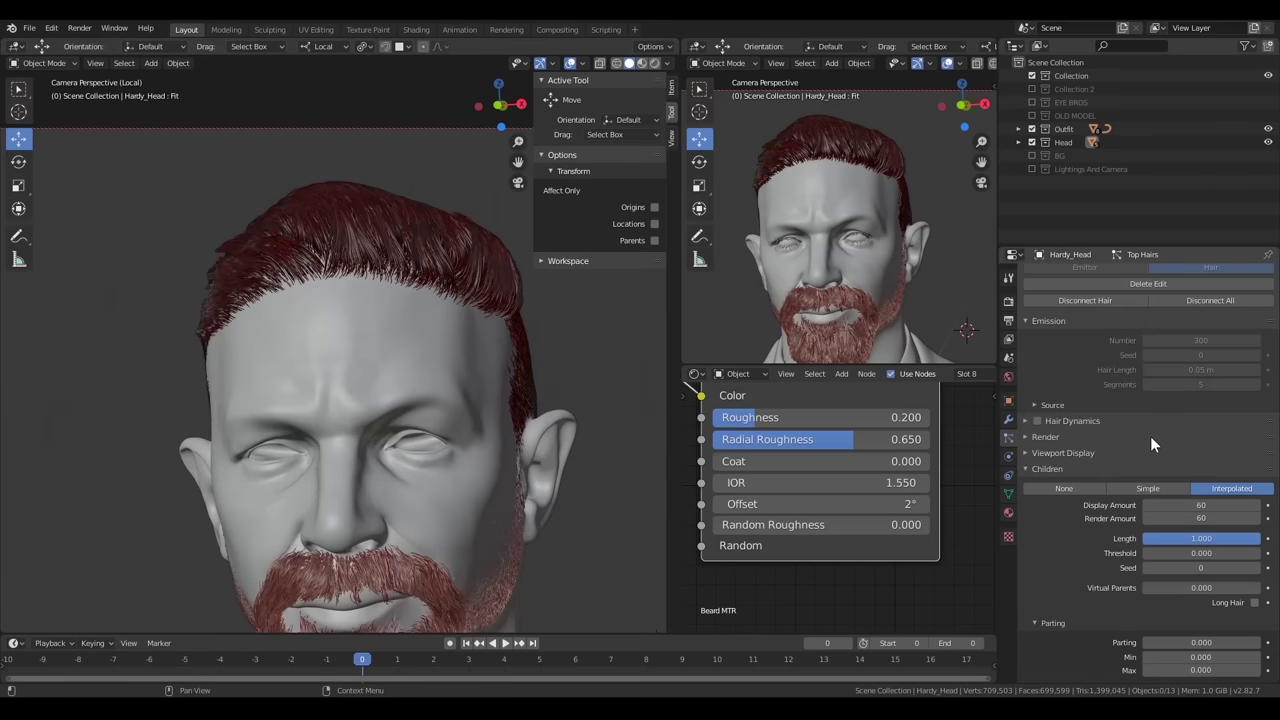
{"action": "scroll", "coordinate": [1202, 364], "scroll_direction": "up", "scroll_amount": 3}
{"action": "scroll", "coordinate": [1202, 364], "scroll_direction": "down", "scroll_amount": 3}
{"action": "scroll", "coordinate": [354, 328], "scroll_direction": "down", "scroll_amount": 1}
{"action": "scroll", "coordinate": [1194, 536], "scroll_direction": "down", "scroll_amount": 5}
{"action": "scroll", "coordinate": [1064, 538], "scroll_direction": "down", "scroll_amount": 3}
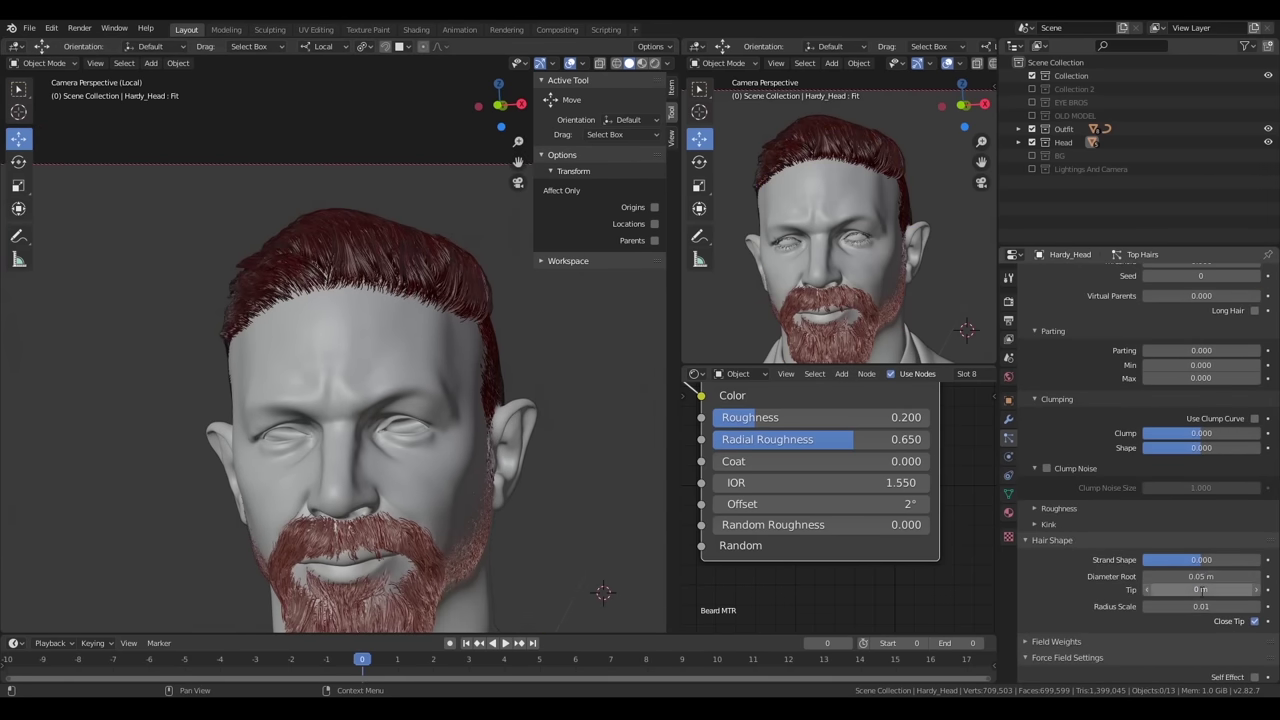
Leave the isolated head view and make Side hairs the active particle system
{"action": "key", "text": "KP_Divide"}
{"action": "scroll", "coordinate": [1124, 480], "scroll_direction": "up", "scroll_amount": 5}
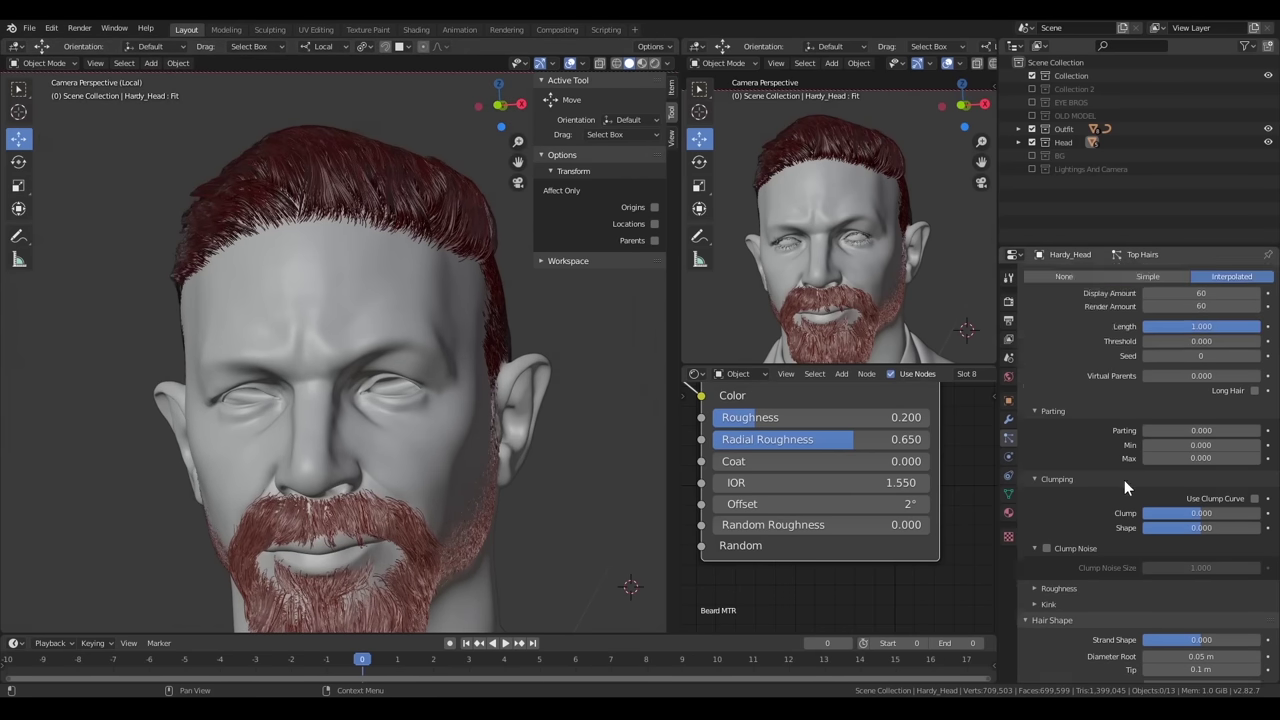
{"action": "scroll", "coordinate": [1072, 363], "scroll_direction": "up", "scroll_amount": 6}
{"action": "left_click", "coordinate": [1060, 345]}
{"action": "scroll", "coordinate": [1063, 347], "scroll_direction": "down", "scroll_amount": 5}
{"action": "scroll", "coordinate": [1063, 347], "scroll_direction": "down", "scroll_amount": 5}
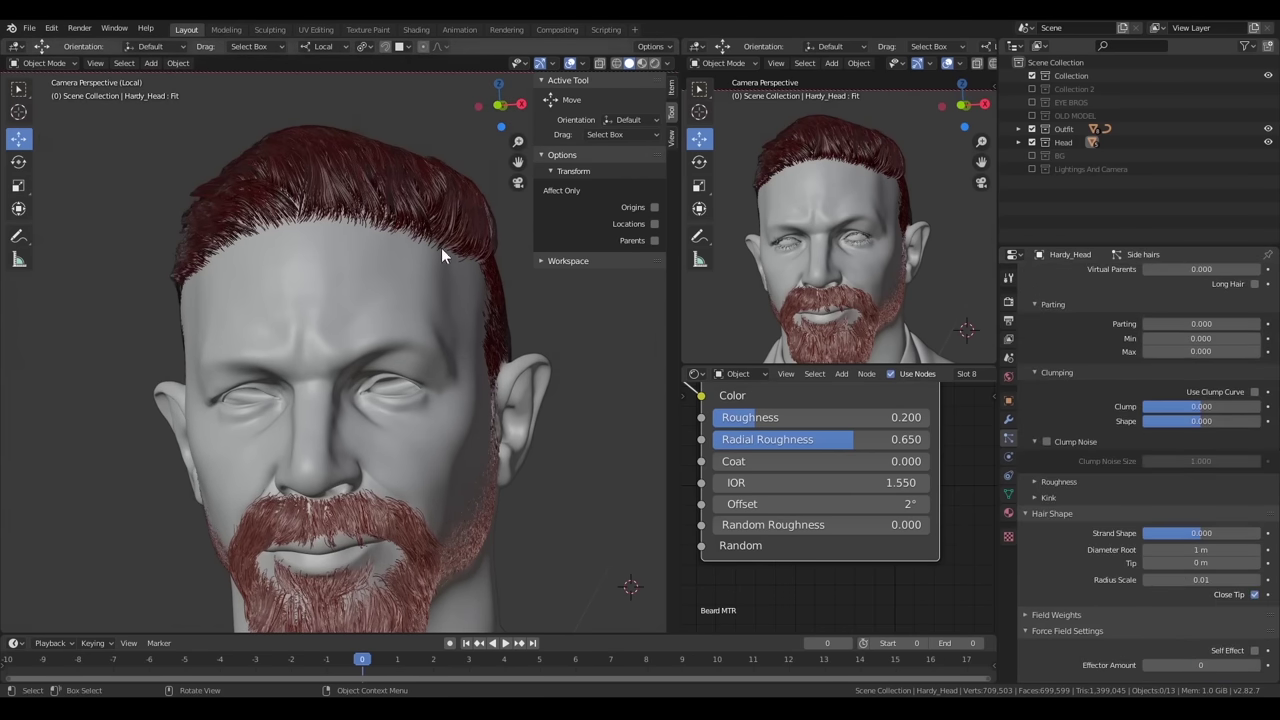
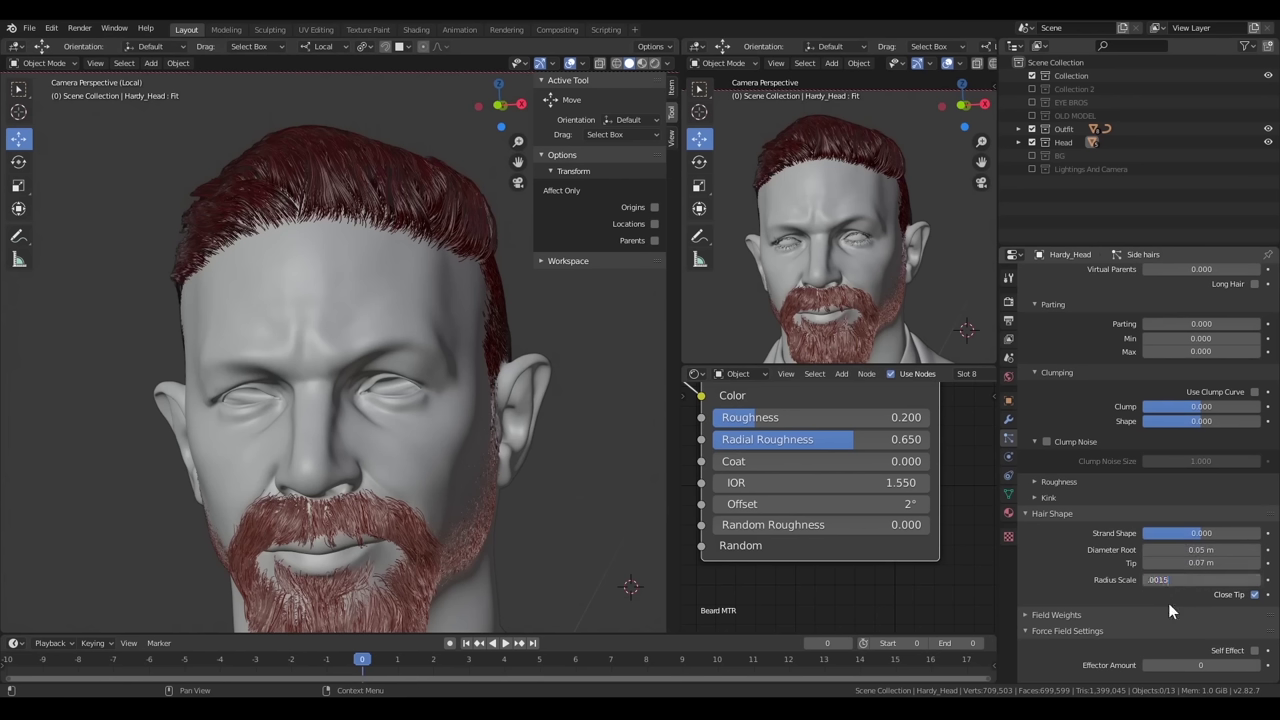
In Particle Edit, step through the Side Beard, beard, Moustache and Top Hairs systems
{"action": "key", "text": "ctrl+Tab"}
{"action": "scroll", "coordinate": [423, 323], "scroll_direction": "up", "scroll_amount": 3}
{"action": "scroll", "coordinate": [1138, 312], "scroll_direction": "up", "scroll_amount": 10}
{"action": "left_click", "coordinate": [1062, 319]}
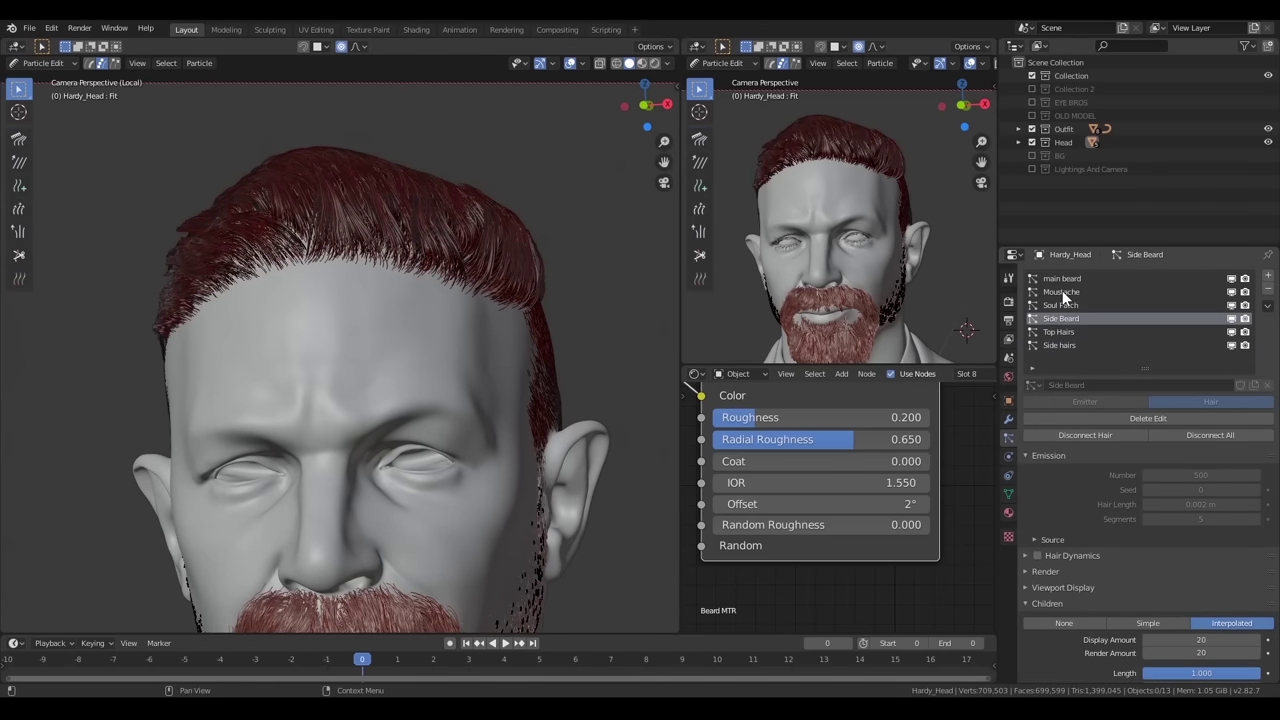
{"action": "left_click", "coordinate": [1062, 279]}
{"action": "left_click", "coordinate": [1060, 293]}
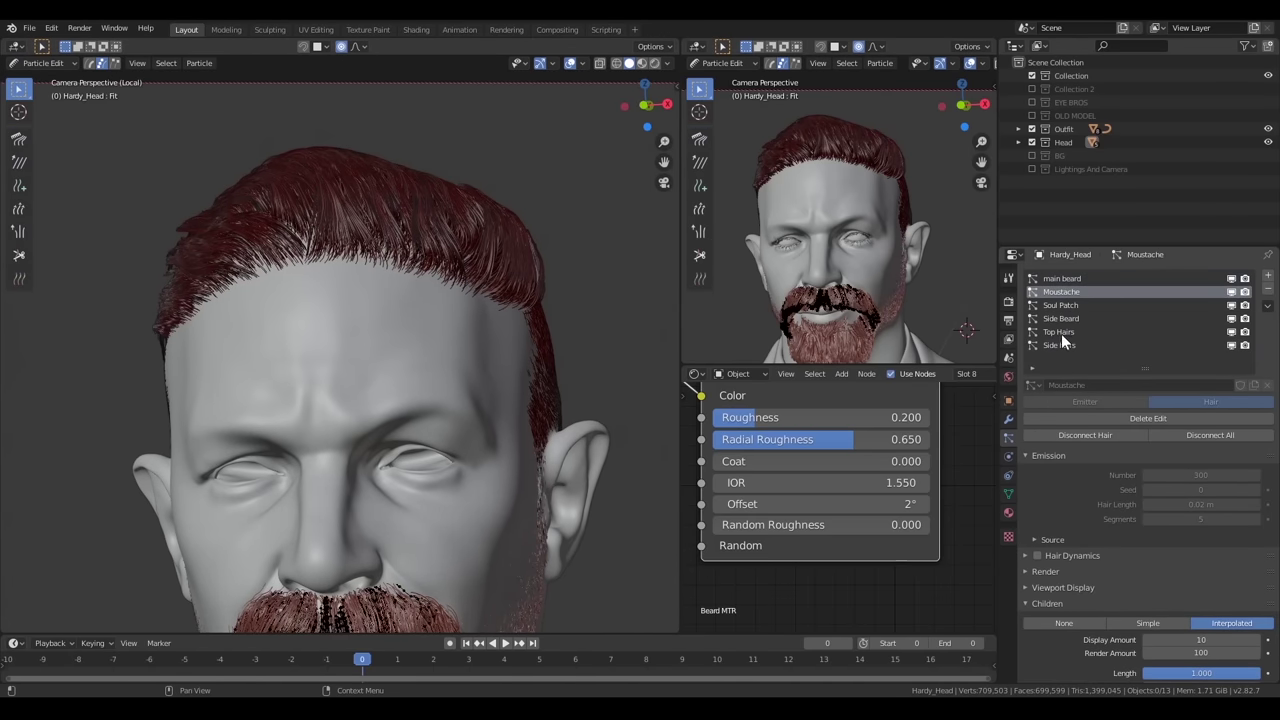
{"action": "left_click", "coordinate": [1060, 332]}
From the right side view, comb the Top Hairs fringe forward into clumps
{"action": "key", "text": "KP_3"}
{"action": "scroll", "coordinate": [357, 449], "scroll_direction": "up", "scroll_amount": 3}
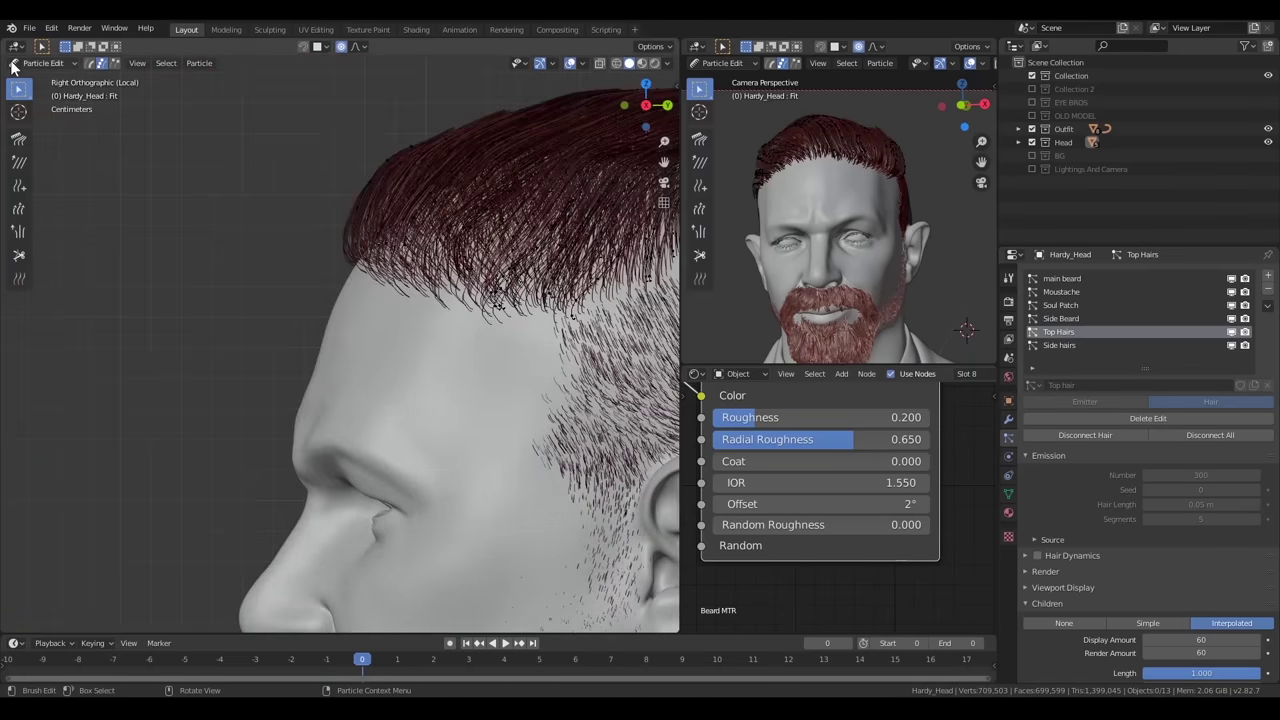
{"action": "left_click", "coordinate": [13, 66]}
{"action": "left_click", "coordinate": [45, 148]}
{"action": "key", "text": "f"}
{"action": "left_click", "coordinate": [169, 271]}
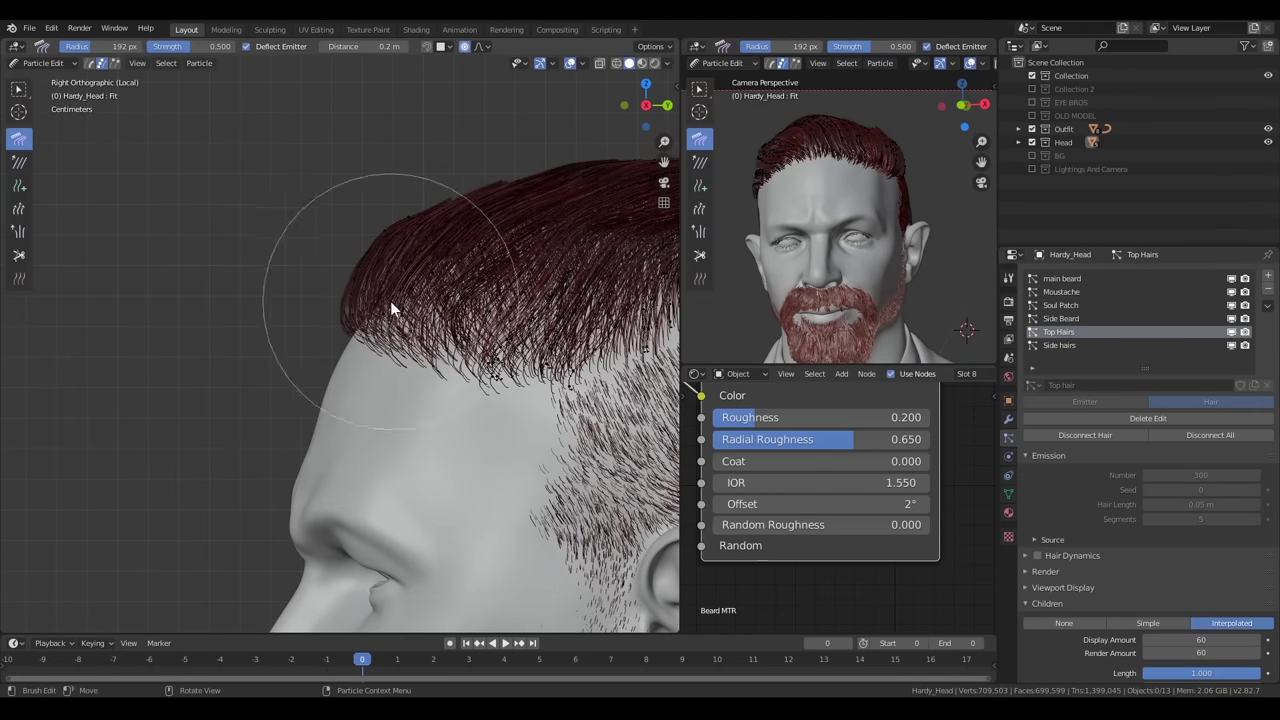
{"action": "left_click_drag", "start_coordinate": [390, 310], "coordinate": [355, 283]}
{"action": "middle_click_drag", "start_coordinate": [355, 283], "coordinate": [311, 320], "text": "shift"}
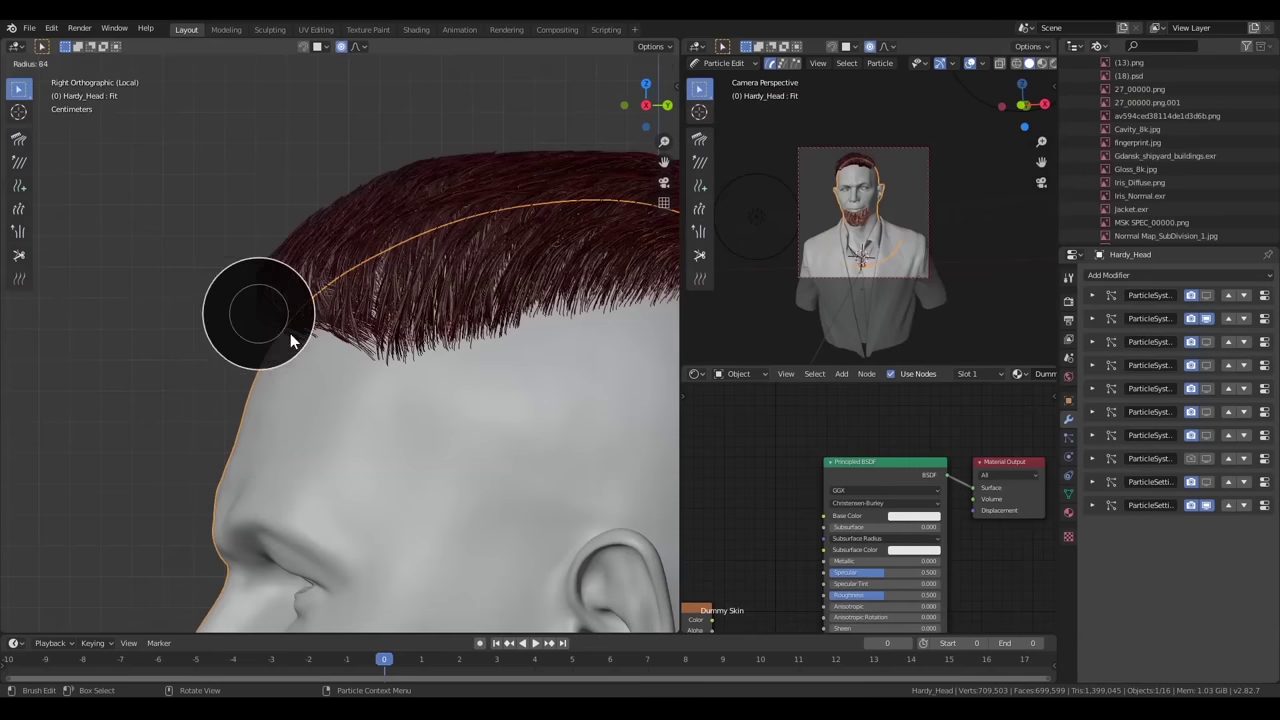
Re-select the Comb brush and zoom in to work on the front hairline
{"action": "left_click", "coordinate": [16, 46]}
{"action": "left_click", "coordinate": [45, 90]}
{"action": "scroll", "coordinate": [331, 297], "scroll_direction": "up", "scroll_amount": 2}
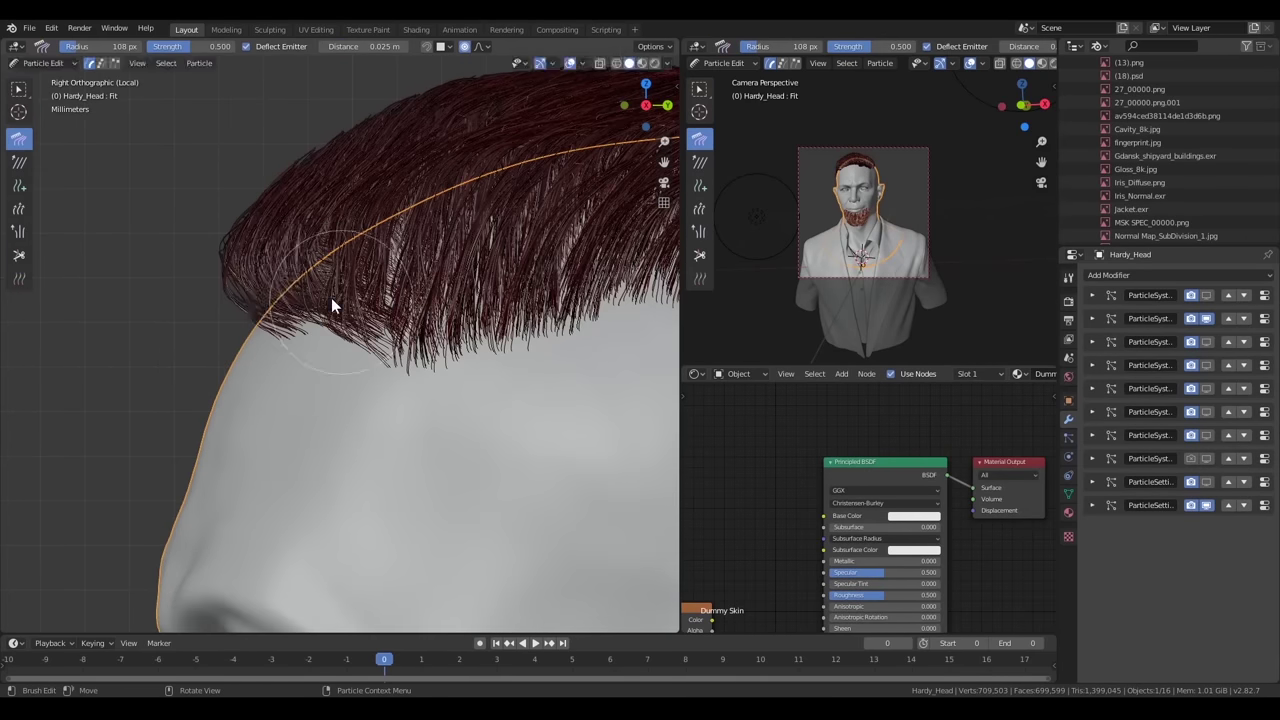
{"action": "scroll", "coordinate": [271, 257], "scroll_direction": "down", "scroll_amount": 3}
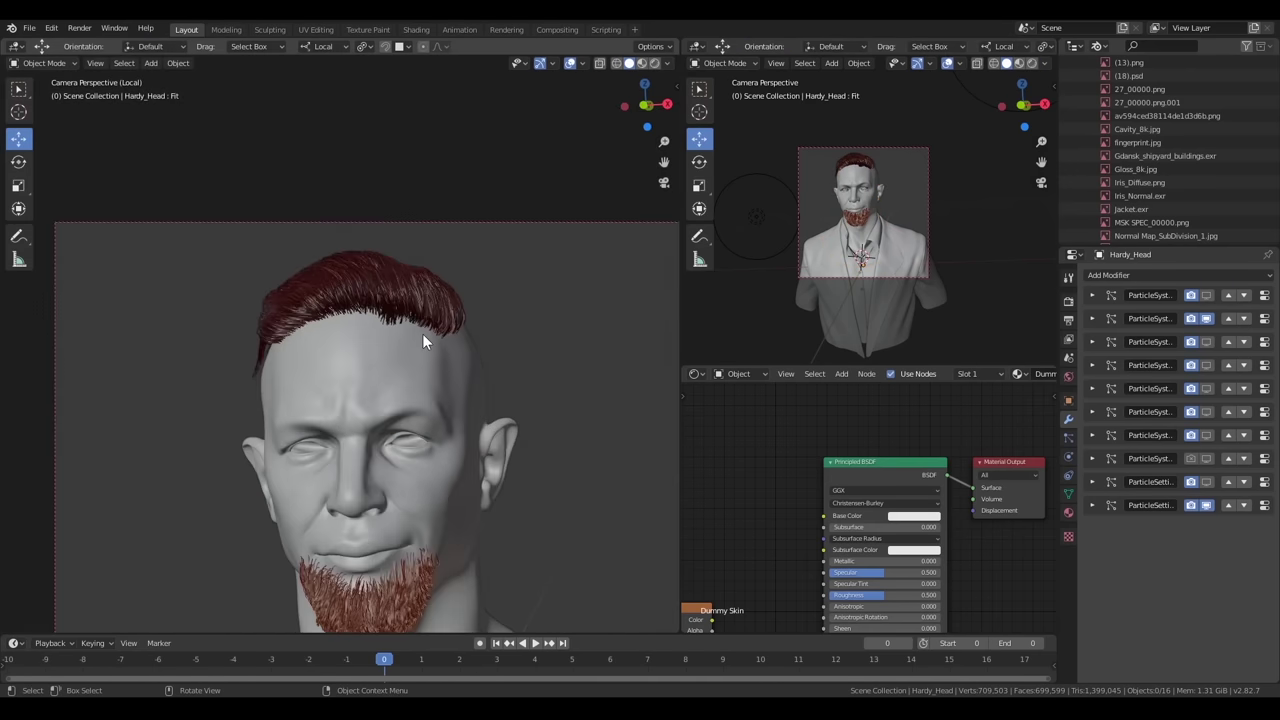
Preview the head in Rendered shading and select the Hairs material
{"action": "left_click", "coordinate": [650, 63]}
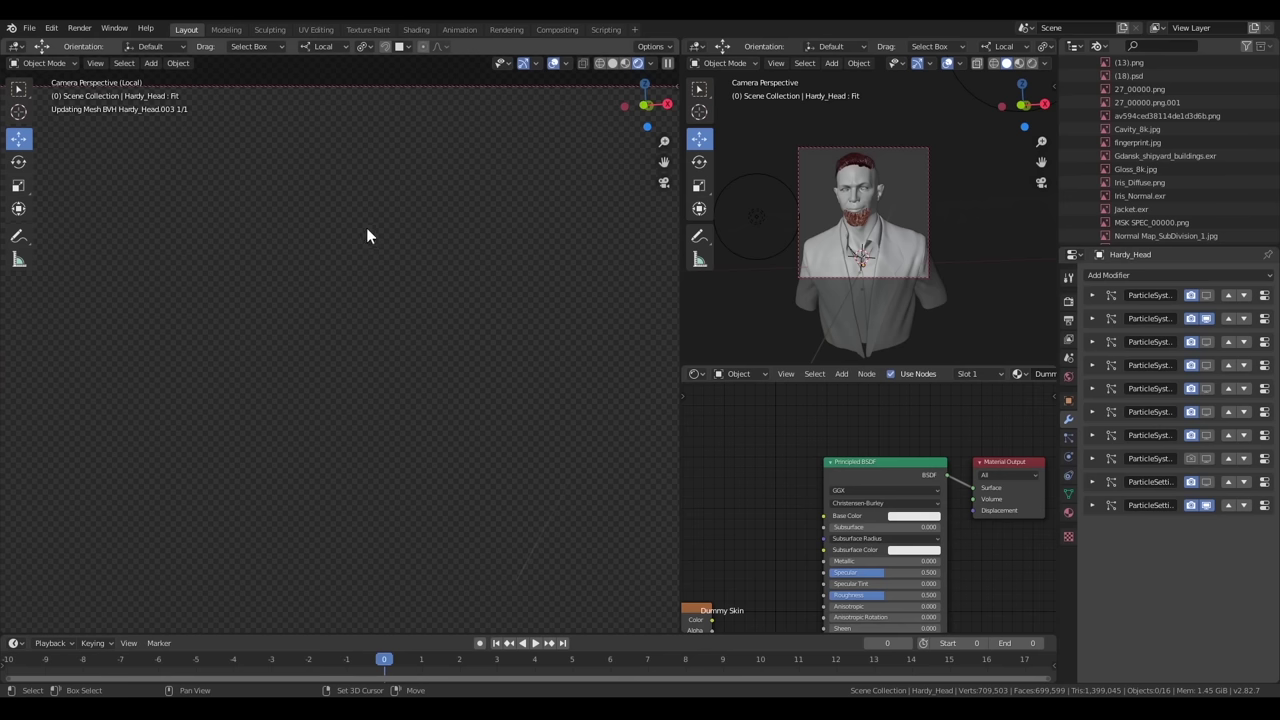
{"action": "left_click", "coordinate": [1068, 376]}
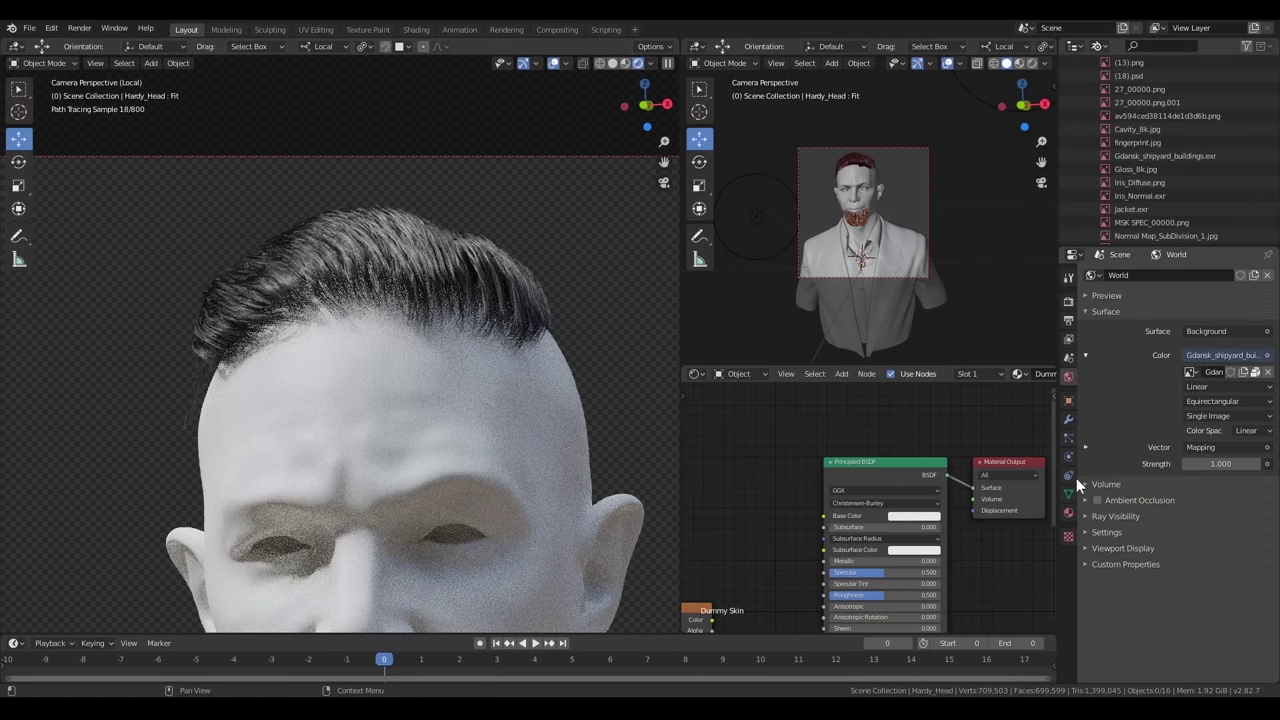
{"action": "left_click", "coordinate": [1068, 512]}
{"action": "left_click", "coordinate": [1112, 289]}
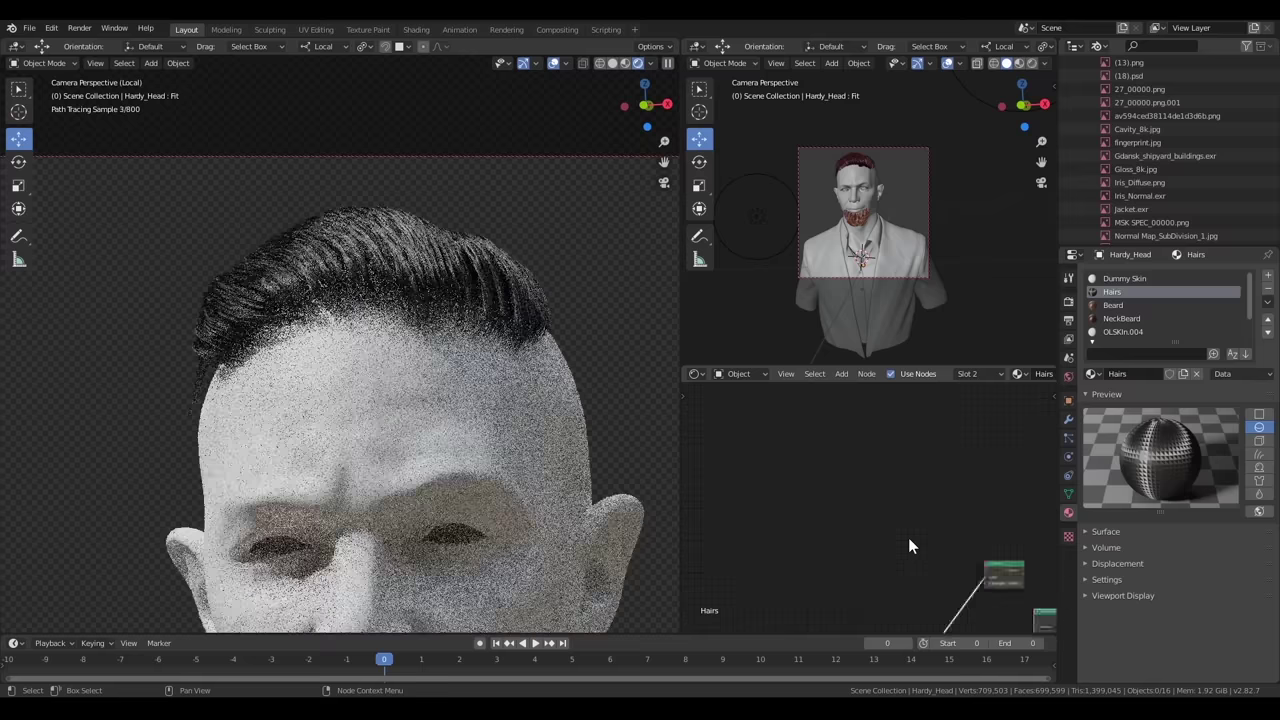
Delete the extra Hairs material nodes so only the Hair BSDF feeds the output
{"action": "key", "text": "Home"}
{"action": "left_click_drag", "start_coordinate": [874, 440], "coordinate": [722, 575]}
{"action": "key", "text": "Delete"}
{"action": "left_click", "coordinate": [698, 548]}
{"action": "key", "text": "Delete"}
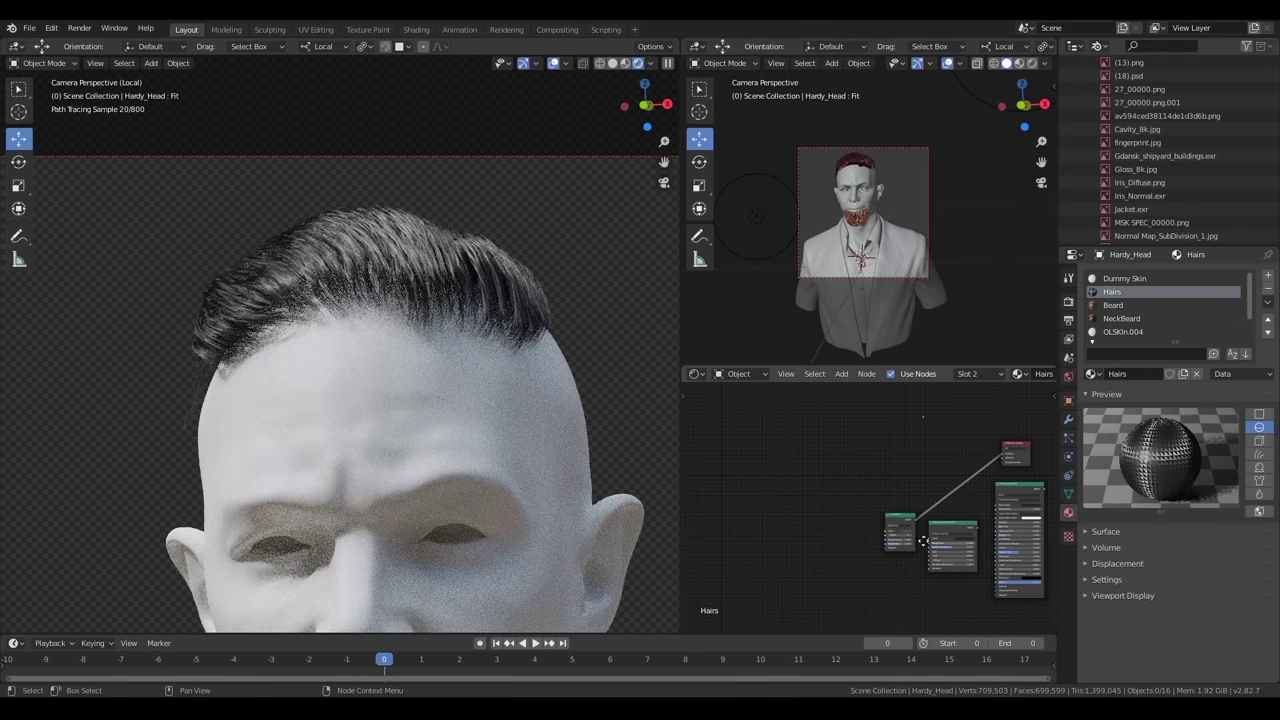
{"action": "key", "text": "Home"}
{"action": "scroll", "coordinate": [851, 551], "scroll_direction": "up", "scroll_amount": 4}
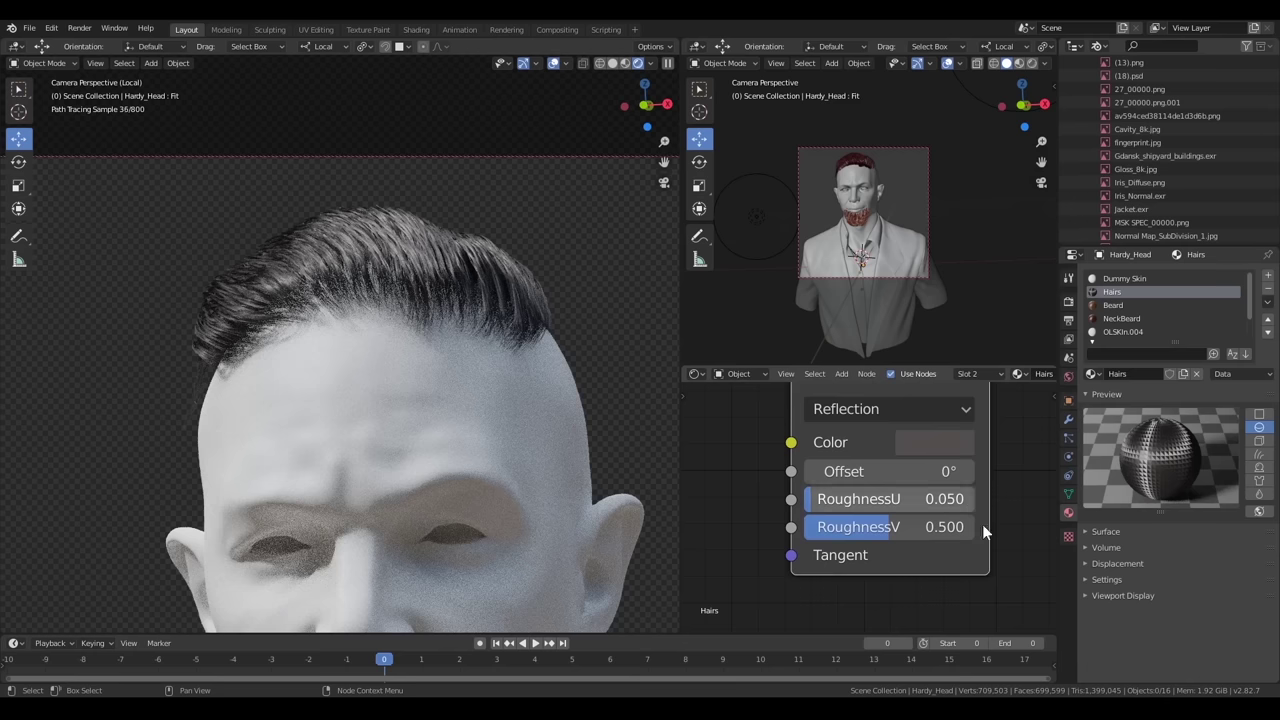
{"action": "scroll", "coordinate": [983, 524], "scroll_direction": "down", "scroll_amount": 2}
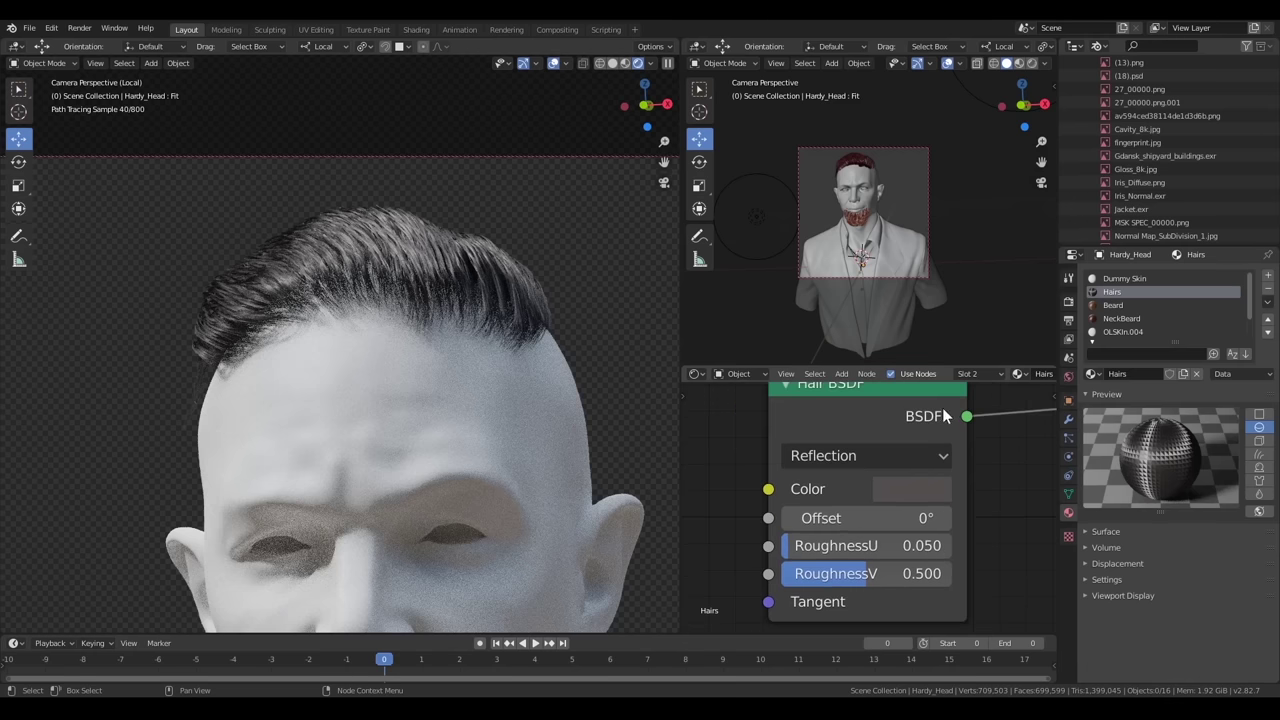
{"action": "left_click", "coordinate": [1068, 438]}
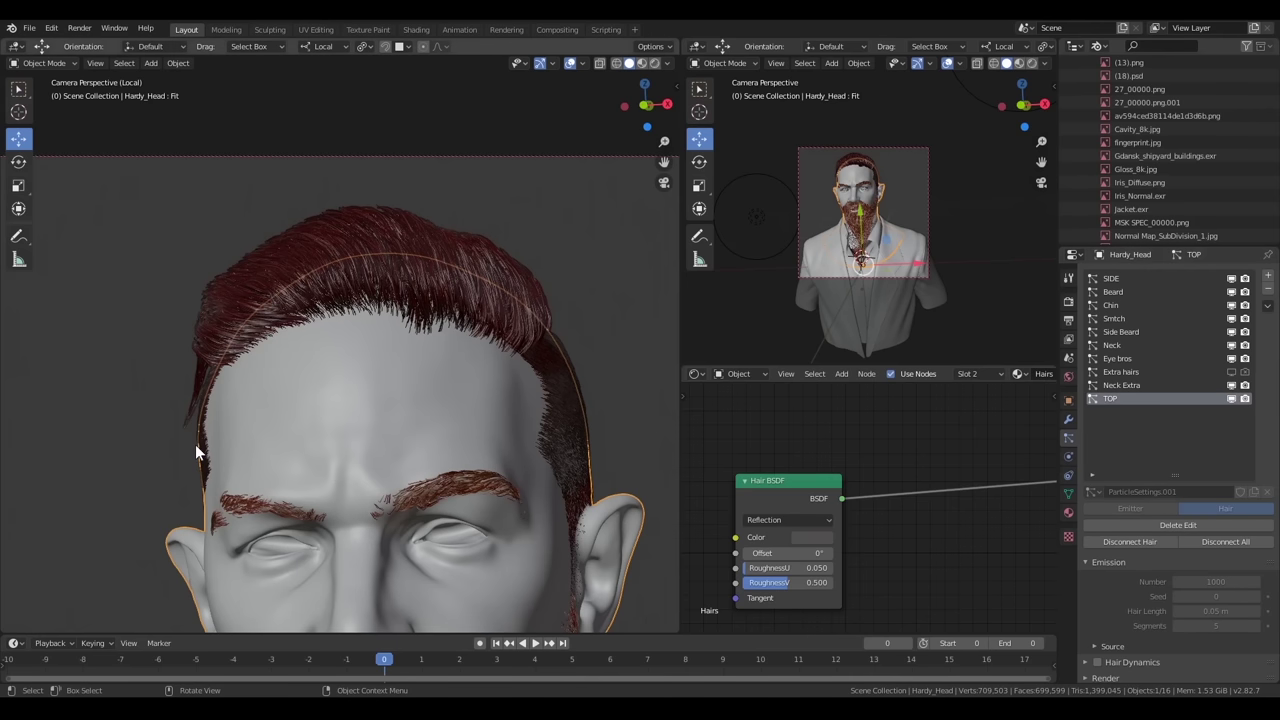
Advance to frame 2, switch to Rendered shading, and select the Dummy Skin material
{"action": "key", "text": "Right"}
{"action": "key", "text": "Right"}
{"action": "key", "text": "z"}
{"action": "left_click", "coordinate": [432, 369]}
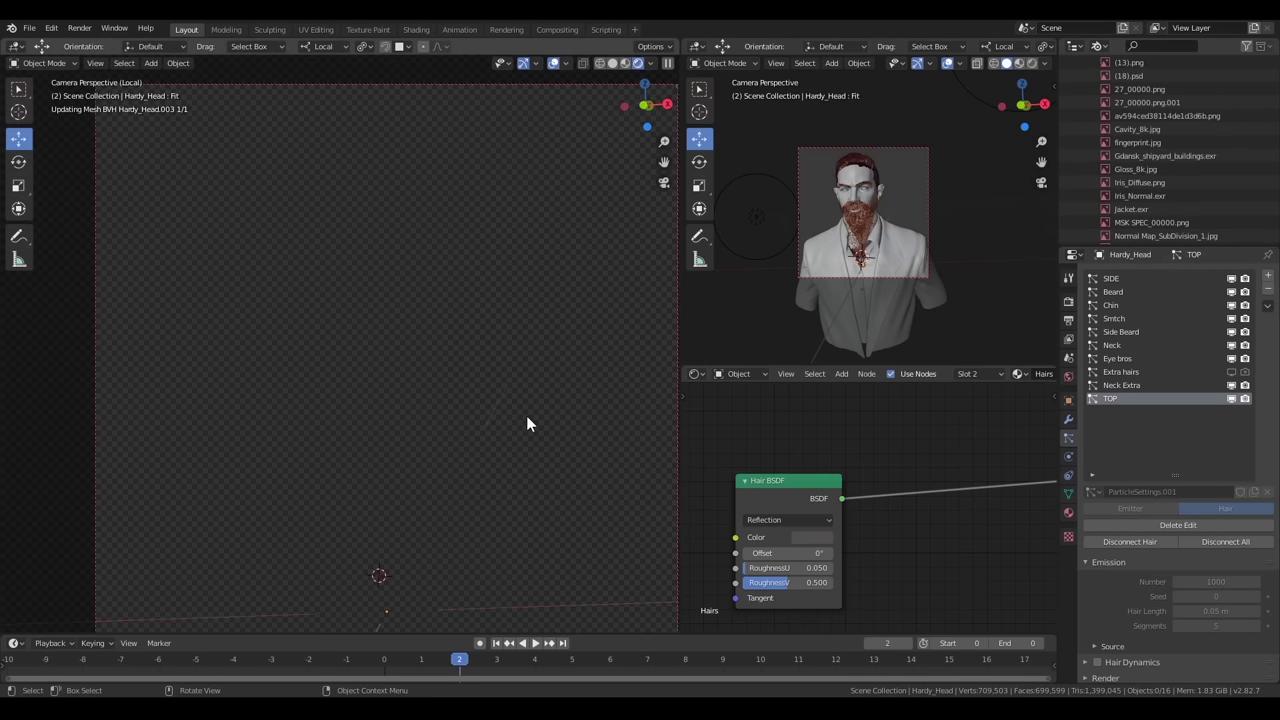
{"action": "scroll", "coordinate": [526, 430], "scroll_direction": "down", "scroll_amount": 2}
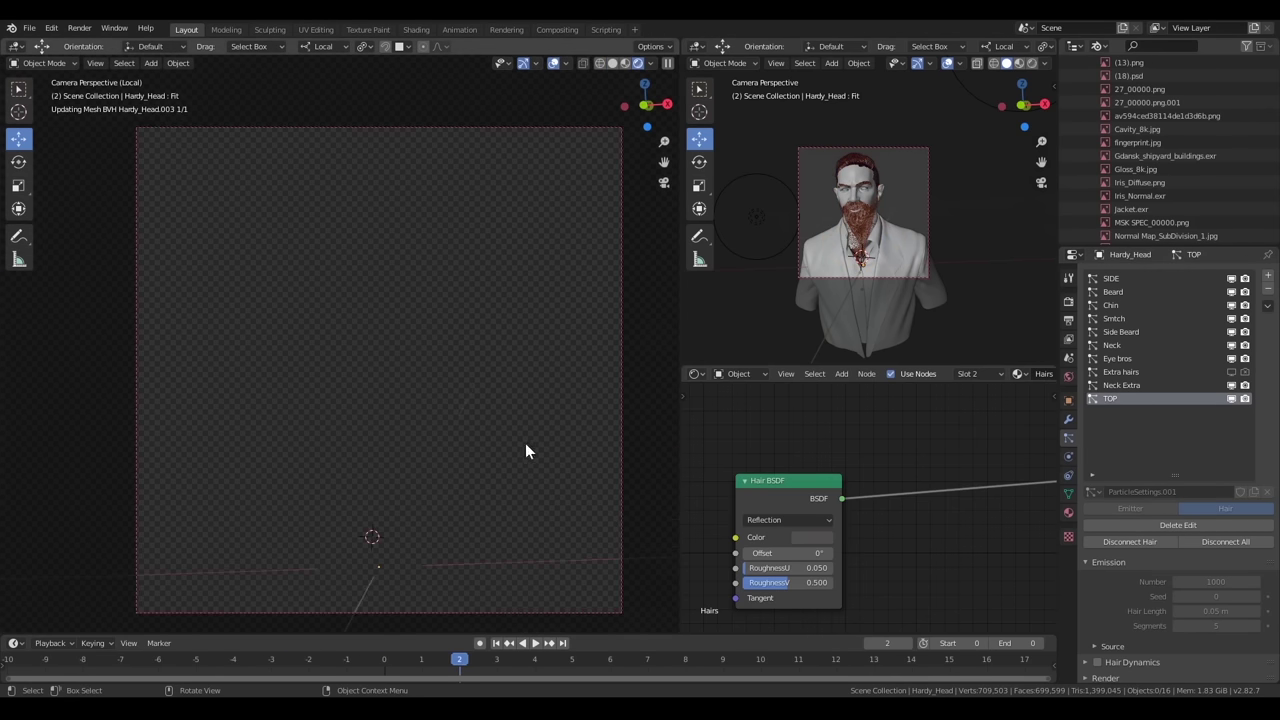
{"action": "left_click", "coordinate": [1068, 511]}
{"action": "left_click", "coordinate": [1126, 279]}
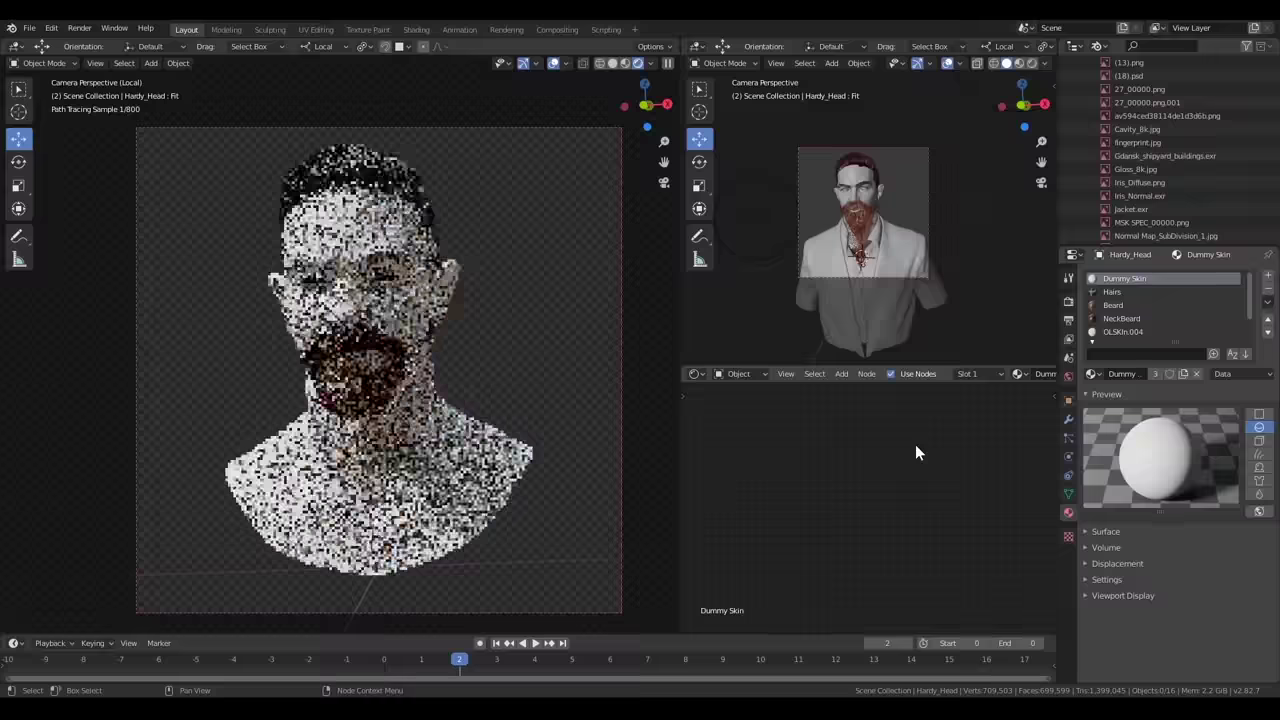
Disconnect the skin shader to blacken the skin and zoom around the beard and top hair
{"action": "scroll", "coordinate": [461, 257], "scroll_direction": "up", "scroll_amount": 2}
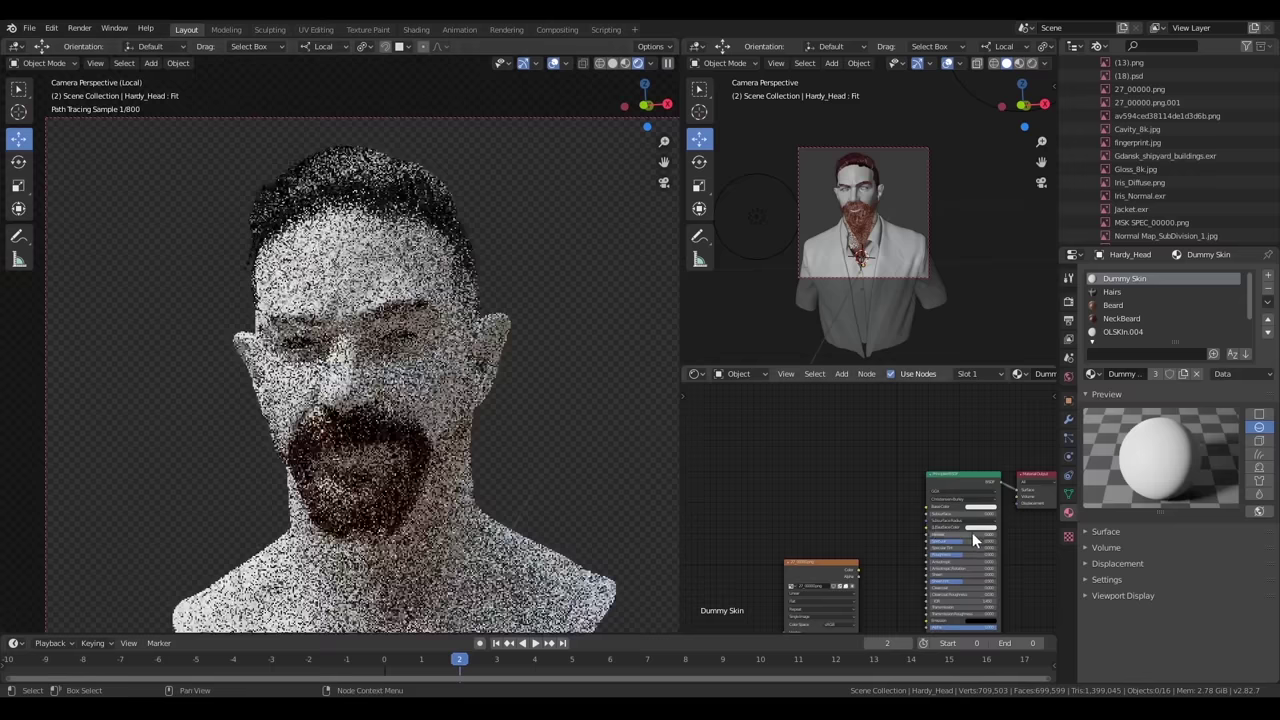
{"action": "scroll", "coordinate": [972, 532], "scroll_direction": "up", "scroll_amount": 2}
{"action": "mouse_move", "coordinate": [940, 495]}
{"action": "left_mouse_down"}
{"action": "mouse_move", "coordinate": [955, 509]}
{"action": "mouse_move", "coordinate": [452, 537]}
{"action": "left_mouse_up"}
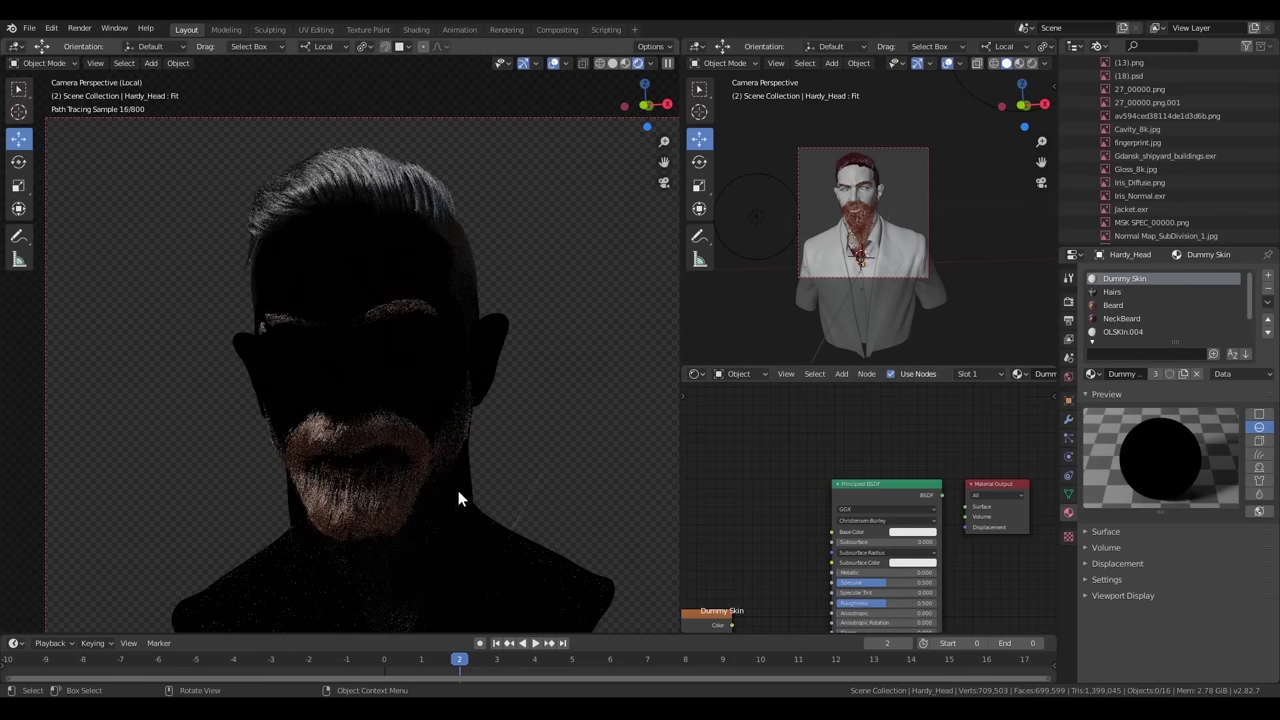
{"action": "scroll", "coordinate": [405, 315], "scroll_direction": "up", "scroll_amount": 2}
{"action": "scroll", "coordinate": [405, 315], "scroll_direction": "up", "scroll_amount": 2}
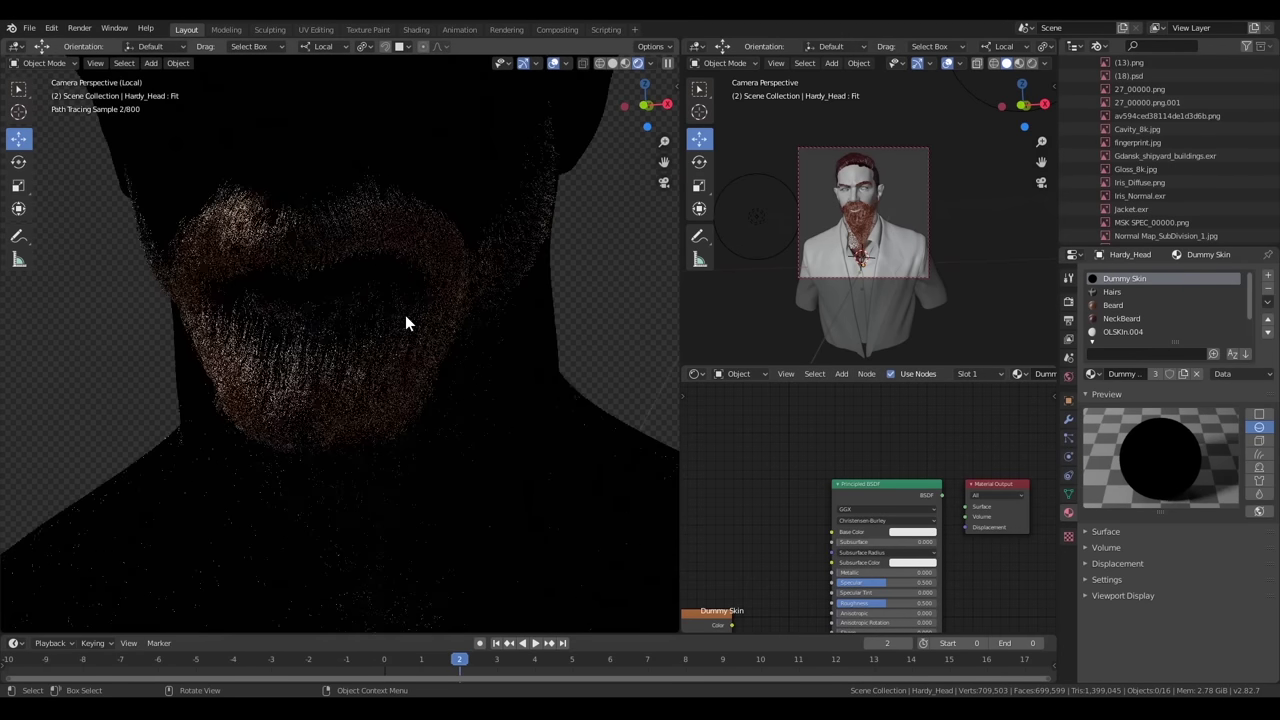
{"action": "scroll", "coordinate": [456, 313], "scroll_direction": "up", "scroll_amount": 2}
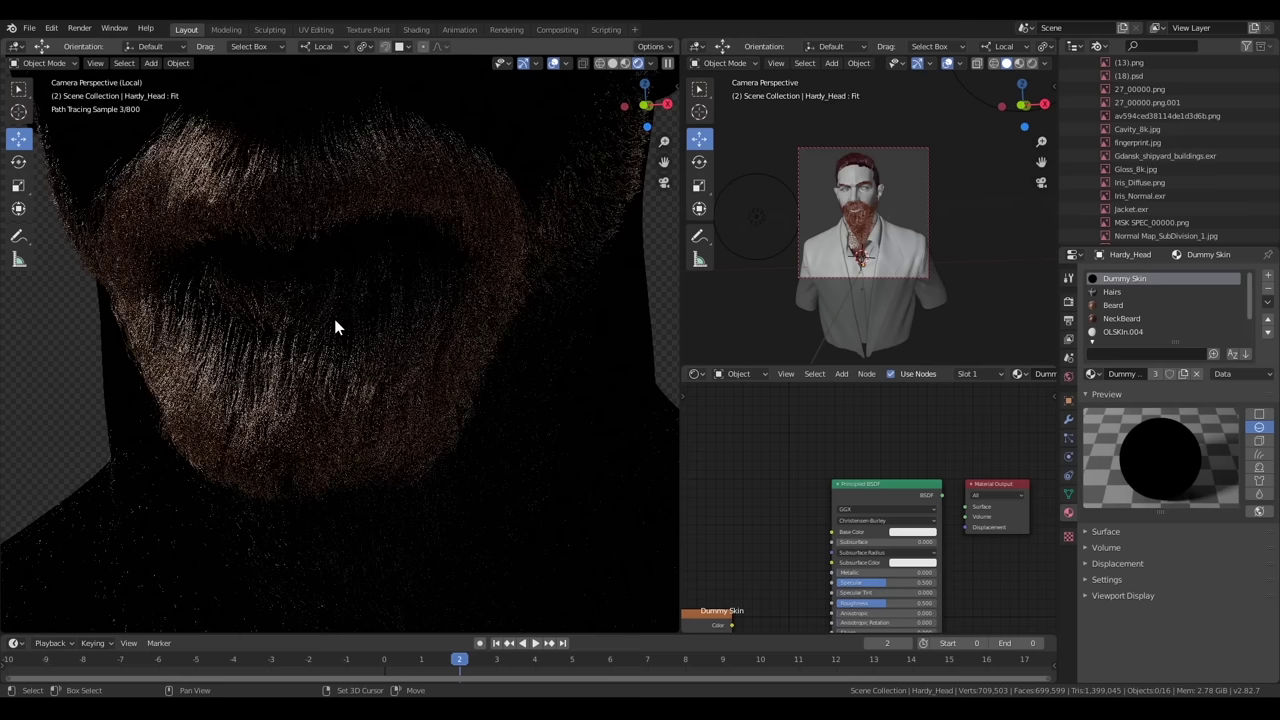
{"action": "middle_click_drag", "start_coordinate": [424, 204], "coordinate": [456, 411], "text": "shift"}
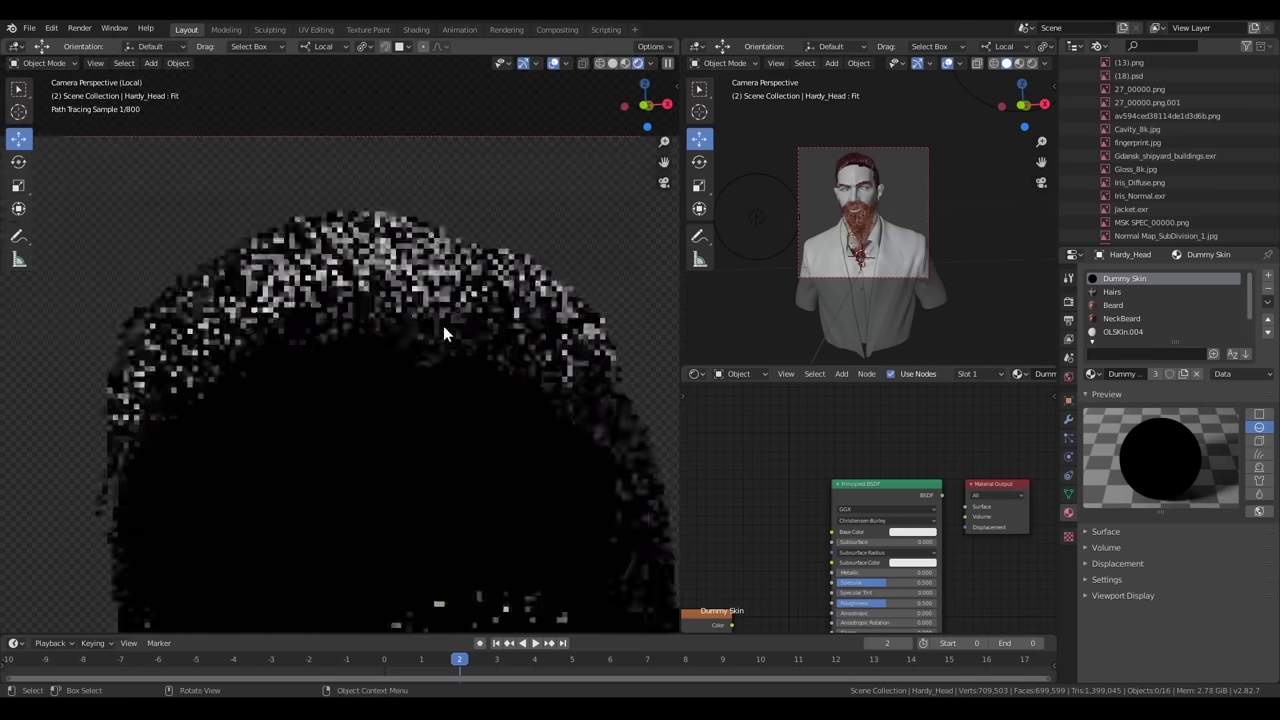
{"action": "scroll", "coordinate": [456, 411], "scroll_direction": "down", "scroll_amount": 2}
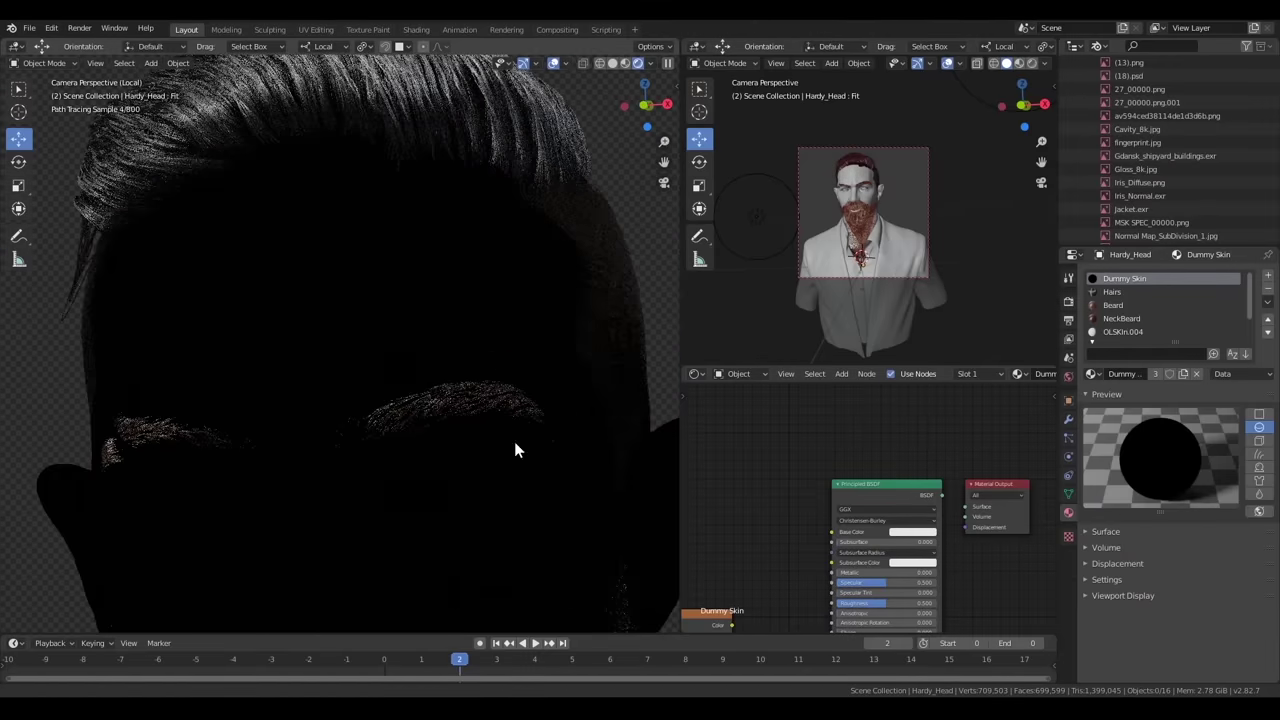
{"action": "scroll", "coordinate": [456, 441], "scroll_direction": "down", "scroll_amount": 5}
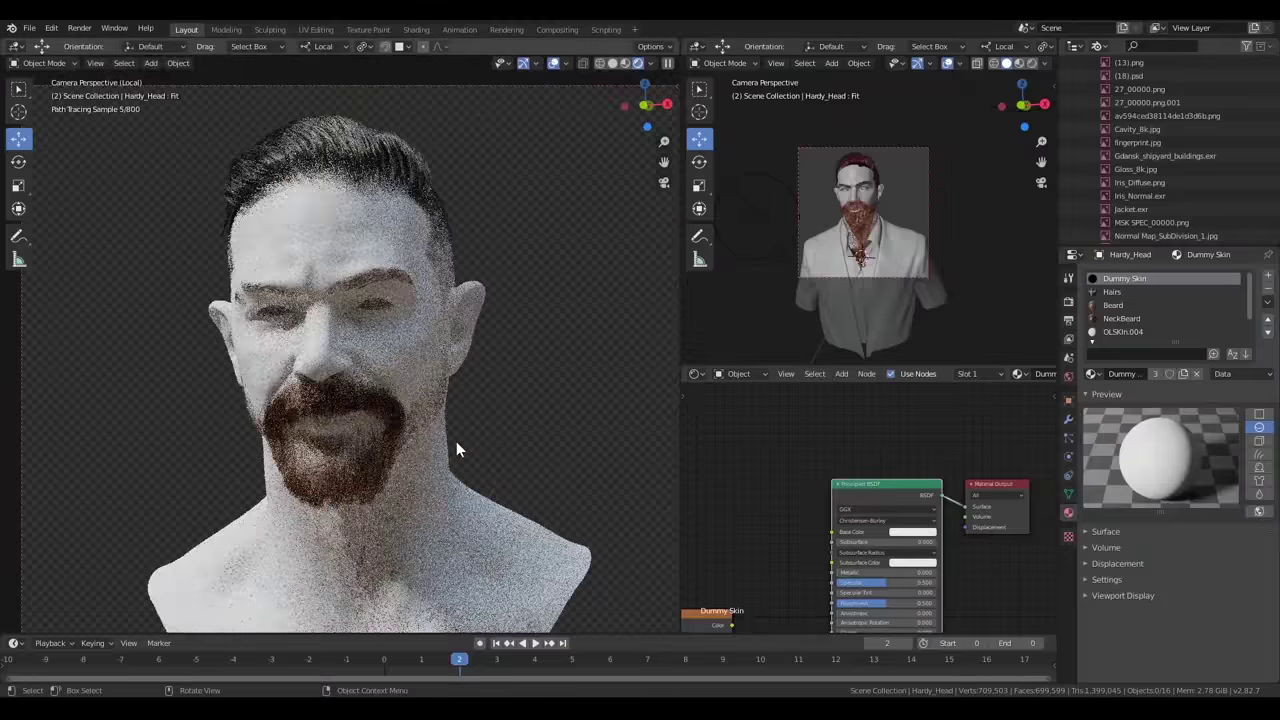
Check the head from the front and three-quarter angles, then return to camera view
{"action": "key", "text": "KP_1"}
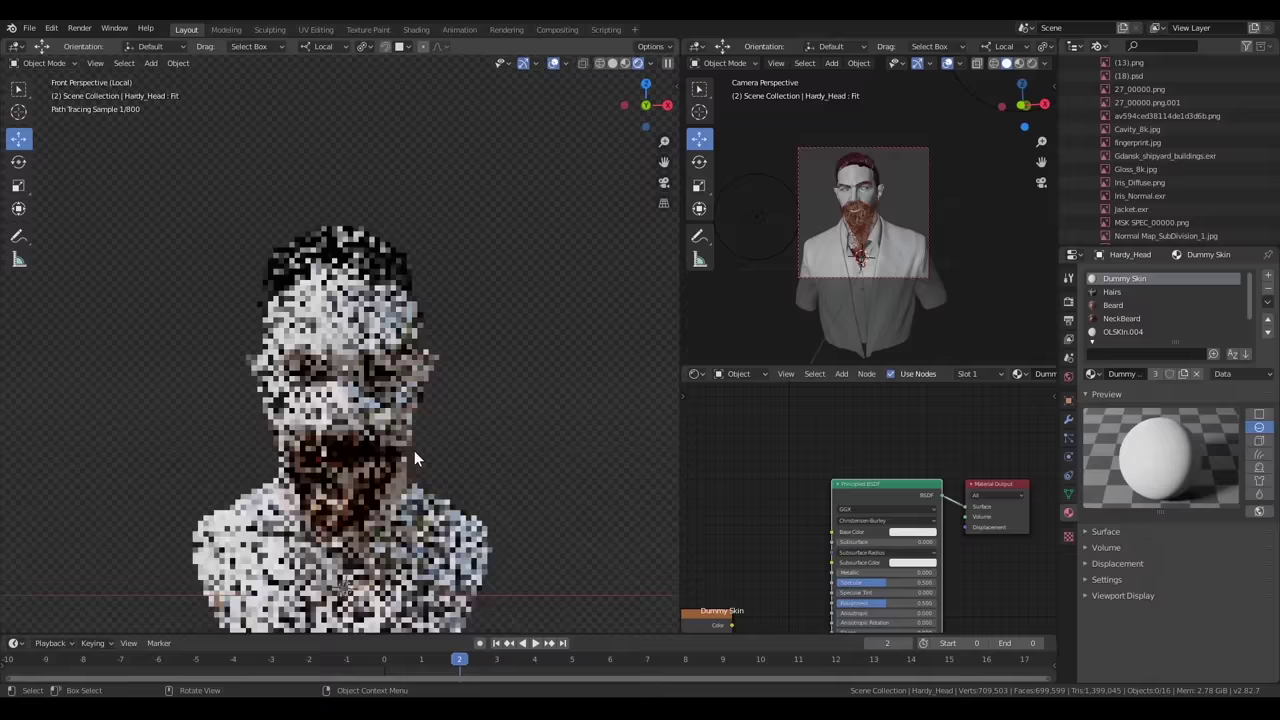
{"action": "middle_click_drag", "start_coordinate": [414, 450], "coordinate": [329, 444]}
{"action": "key", "text": "KP_0"}
{"action": "scroll", "coordinate": [469, 379], "scroll_direction": "up", "scroll_amount": 2}
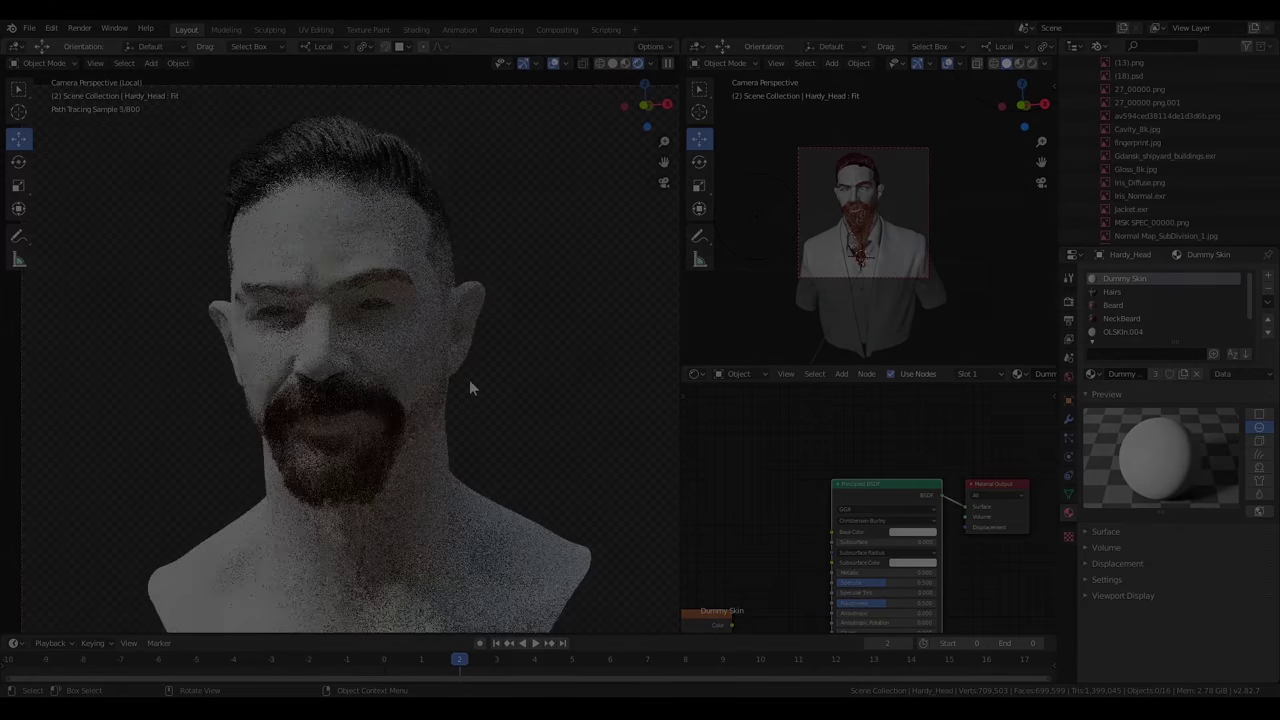
{"action": "key", "text": "z"}
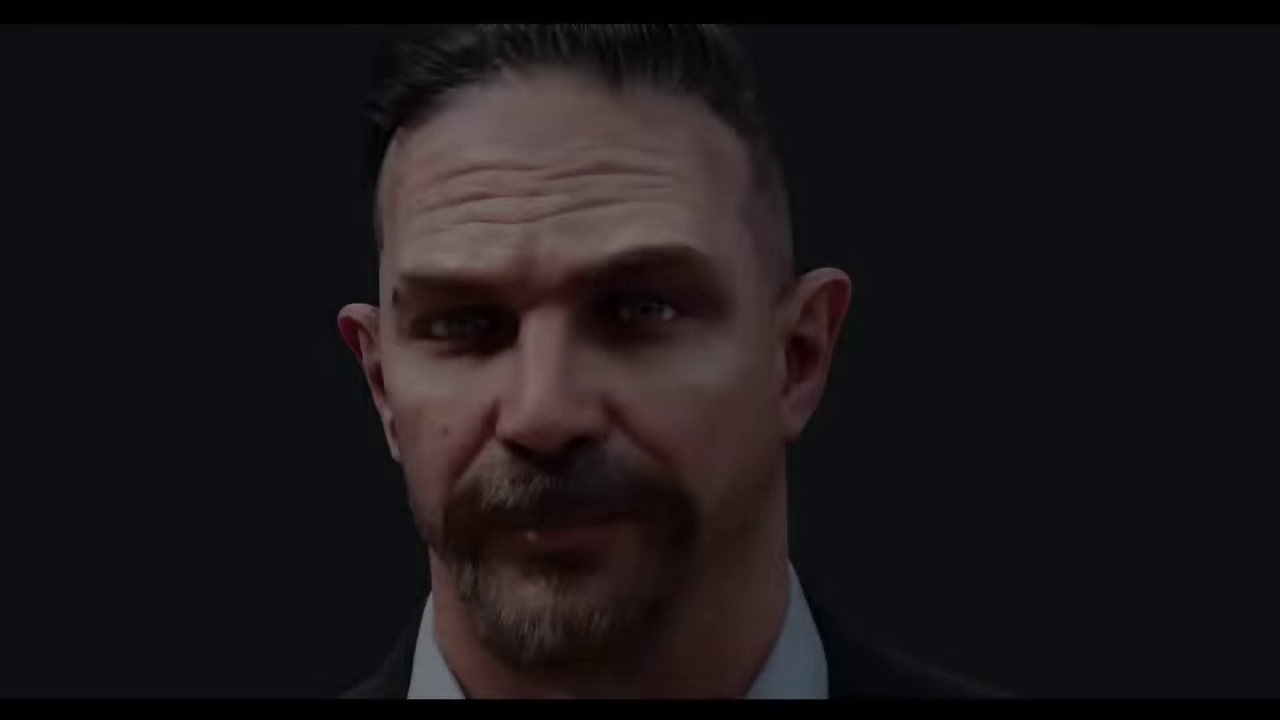